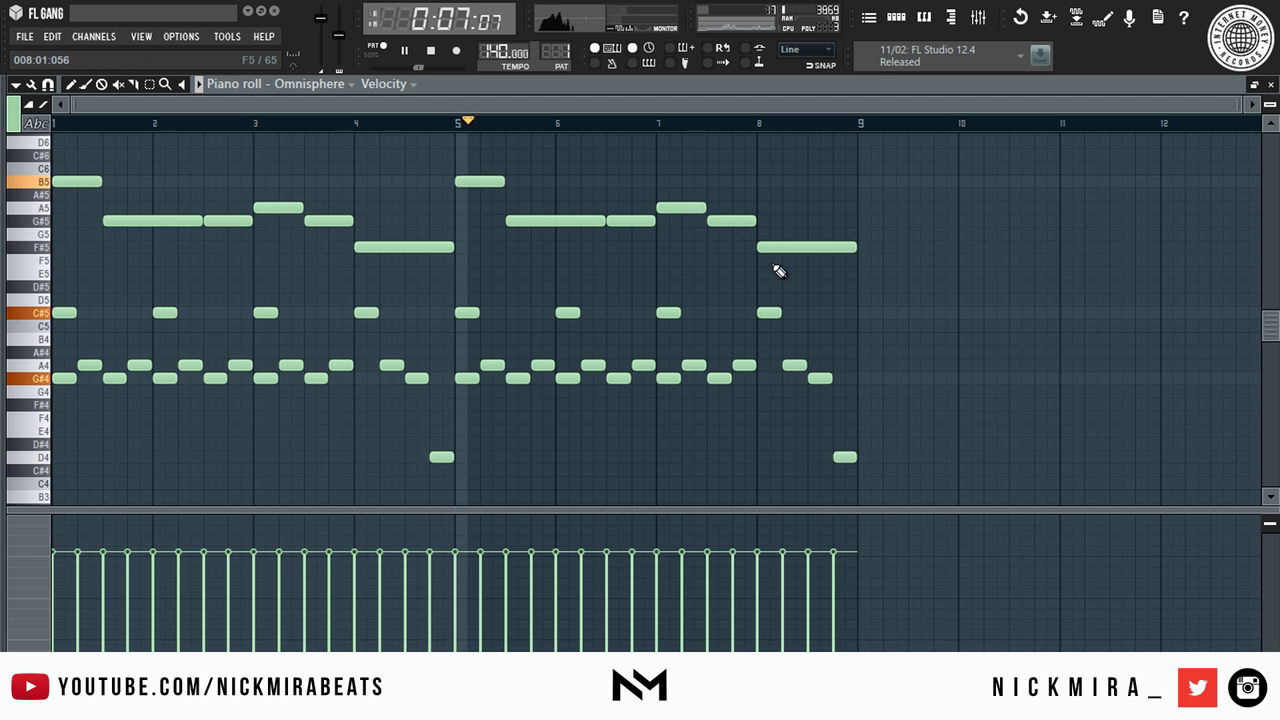
Duplicate the C#5 and first A4 notes of bar 8 in the Omnisphere melody one octave higher.
click(769, 312)
ctrl+shift+click(788, 366)
key(ctrl+c)
key(ctrl+v)
key(ctrl+Up)
ctrl+click(938, 283)
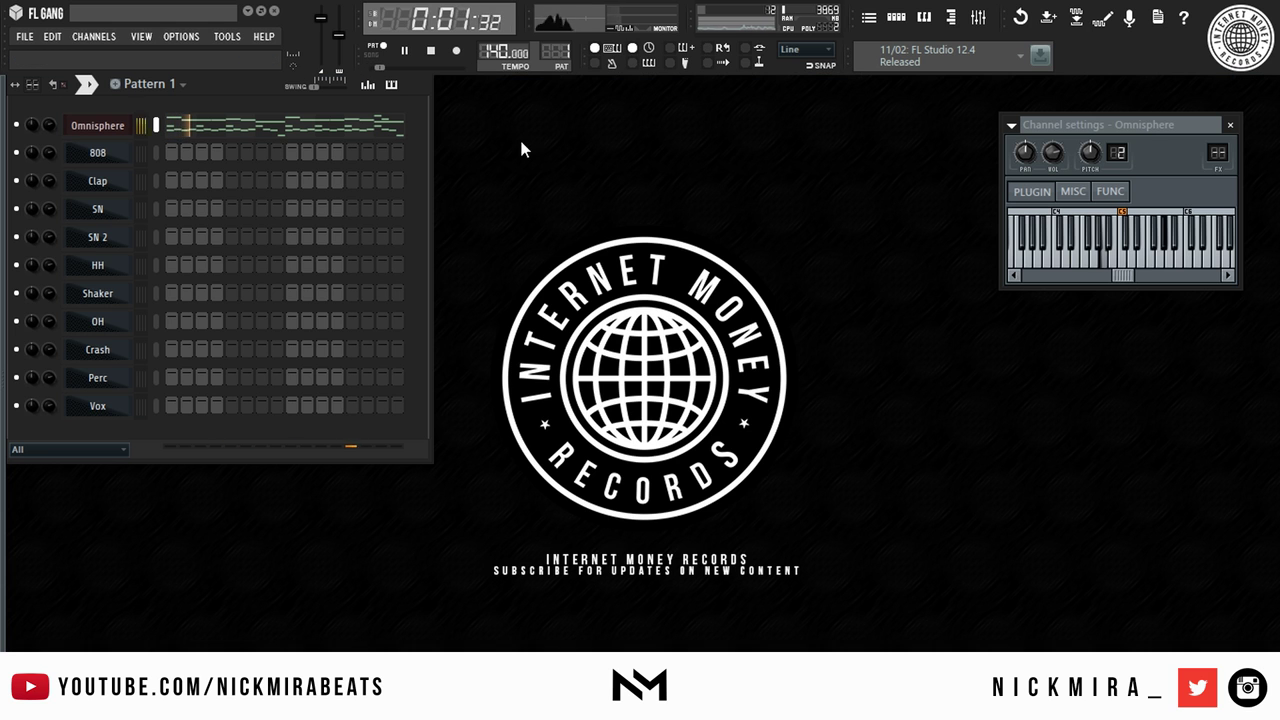
Insert a Nexus channel above Omnisphere and move its plugin window clear of the channel list.
right_click(97, 125)
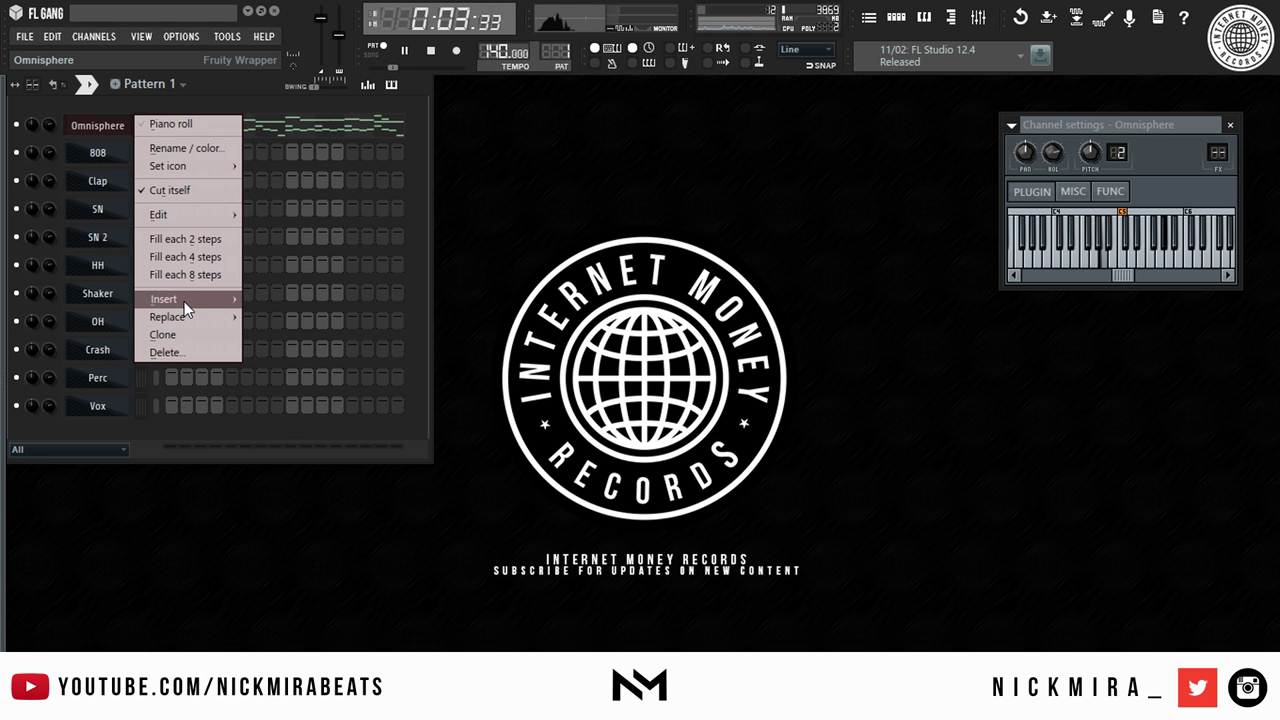
mouse_move(184, 301)
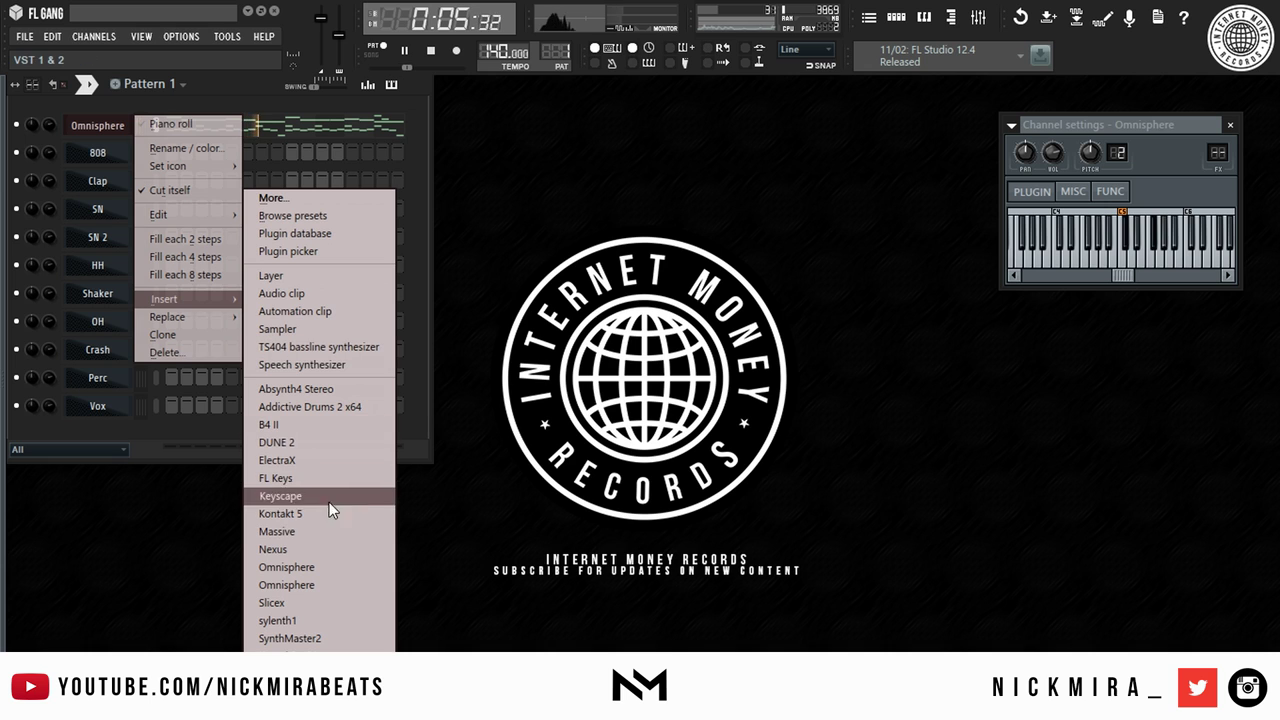
click(333, 552)
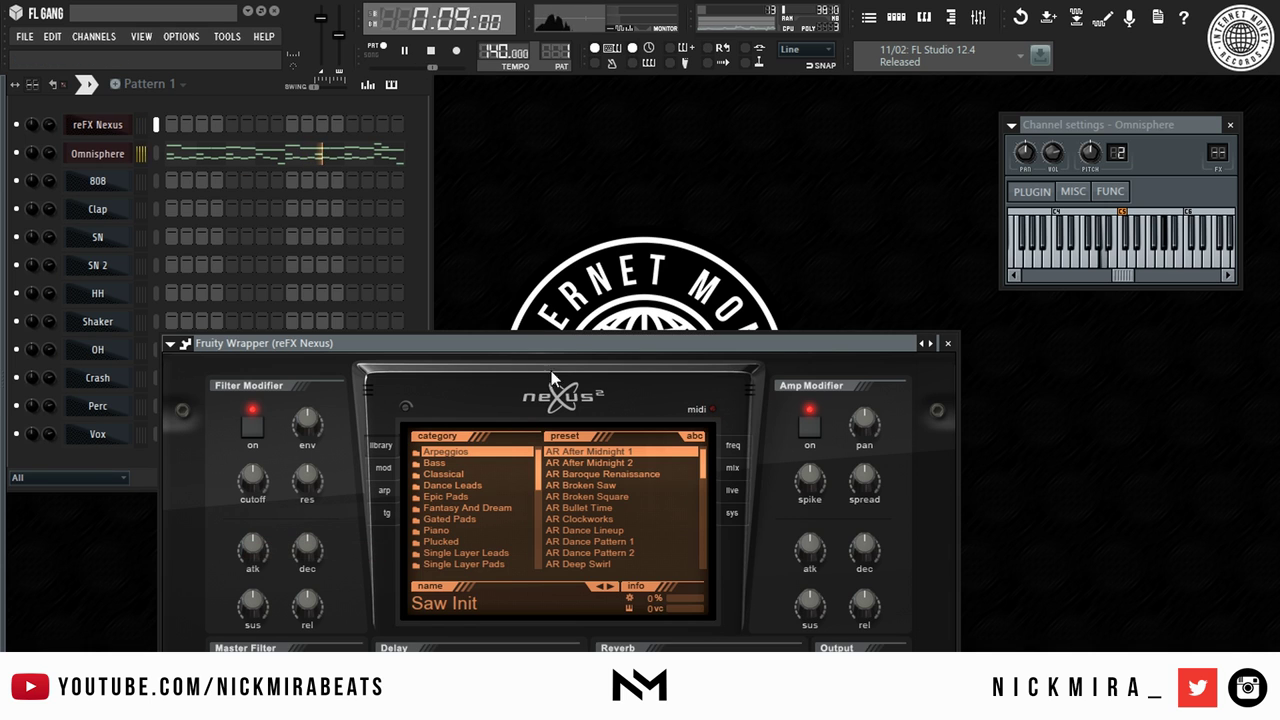
drag(566, 343, 753, 170)
key(space)
Copy the Omnisphere channel's notes into the reFX Nexus channel and mute Omnisphere.
right_click(118, 162)
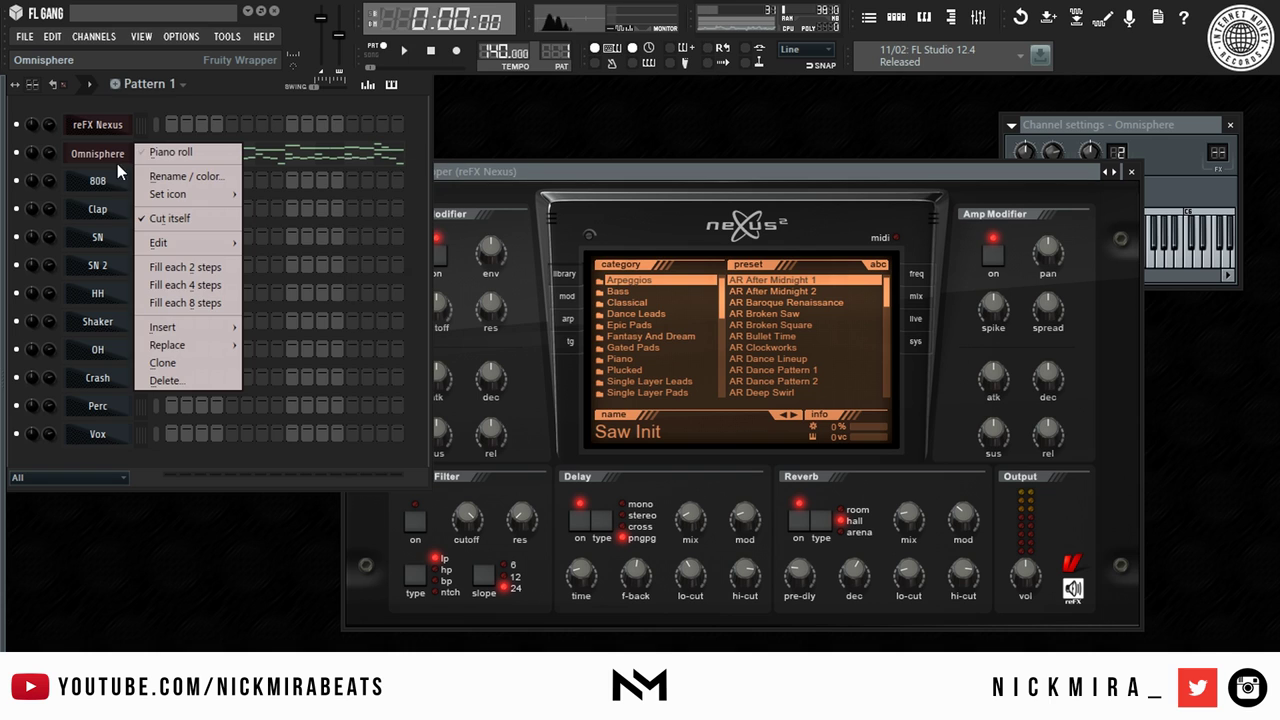
click(122, 134)
right_click(108, 127)
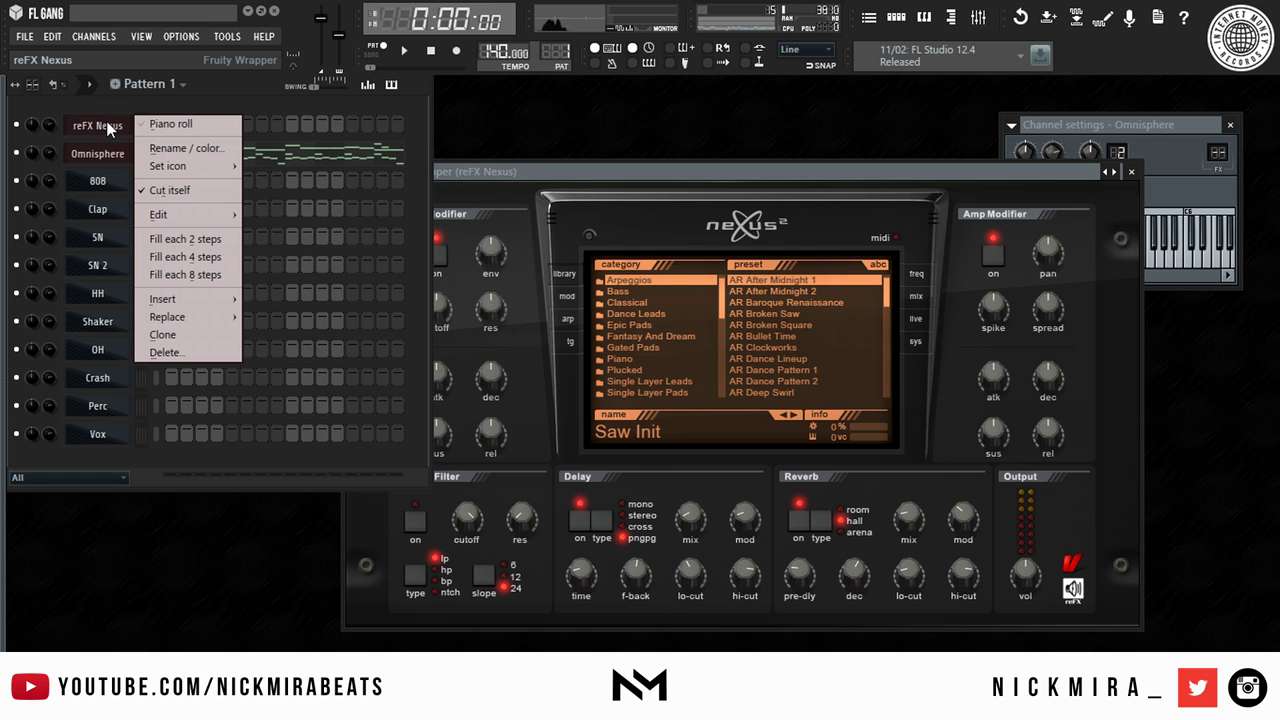
key(p)
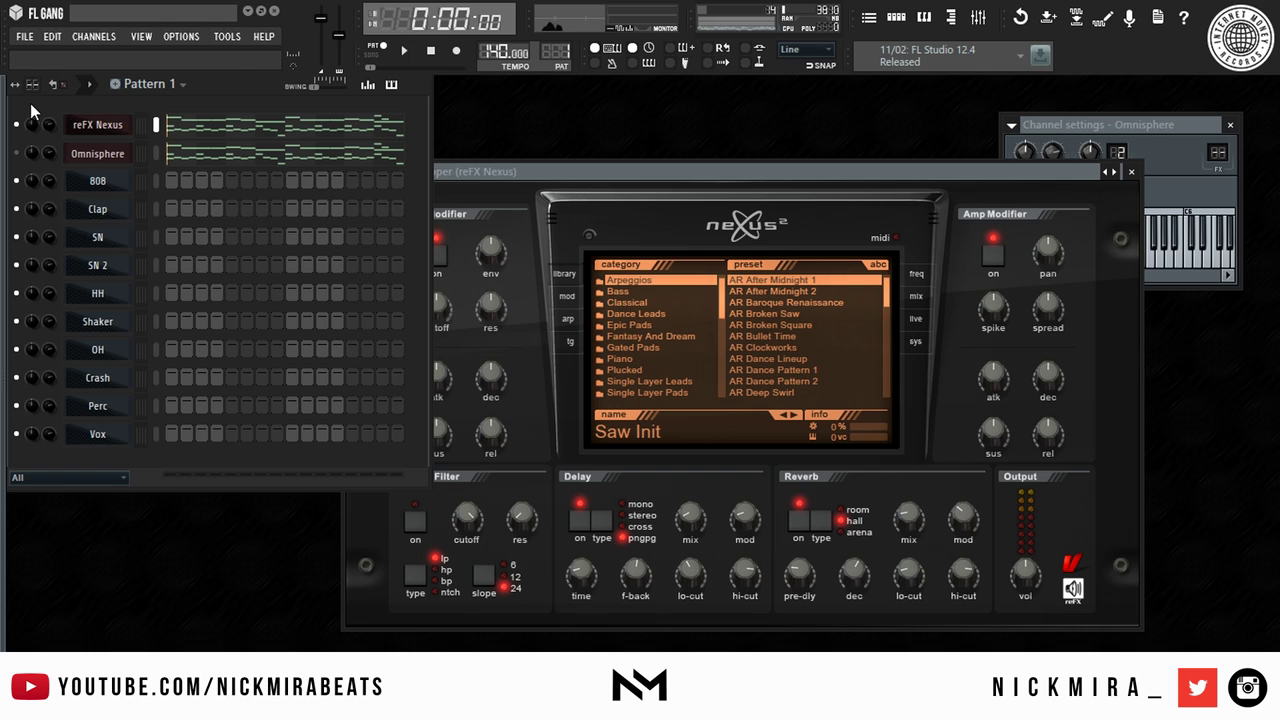
Load PD Dark Pad 2 from Nexus's Single Layer Pads category and play the pattern.
click(656, 349)
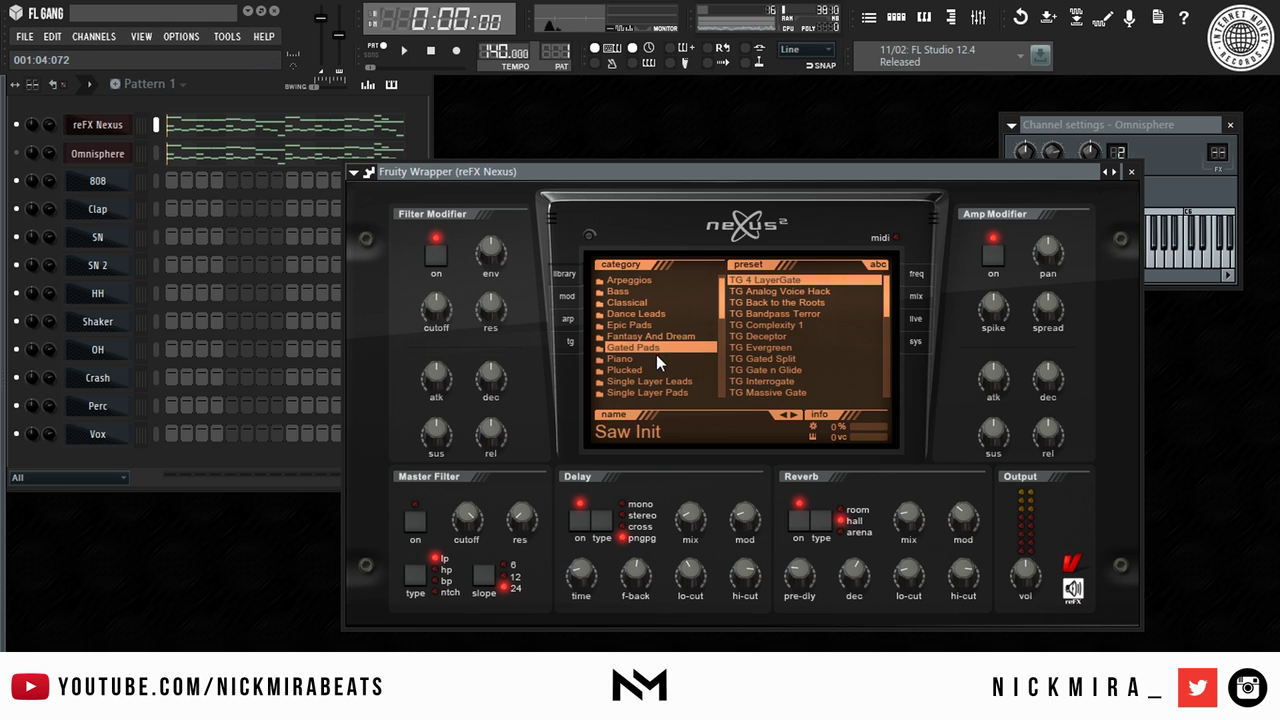
click(683, 393)
click(798, 350)
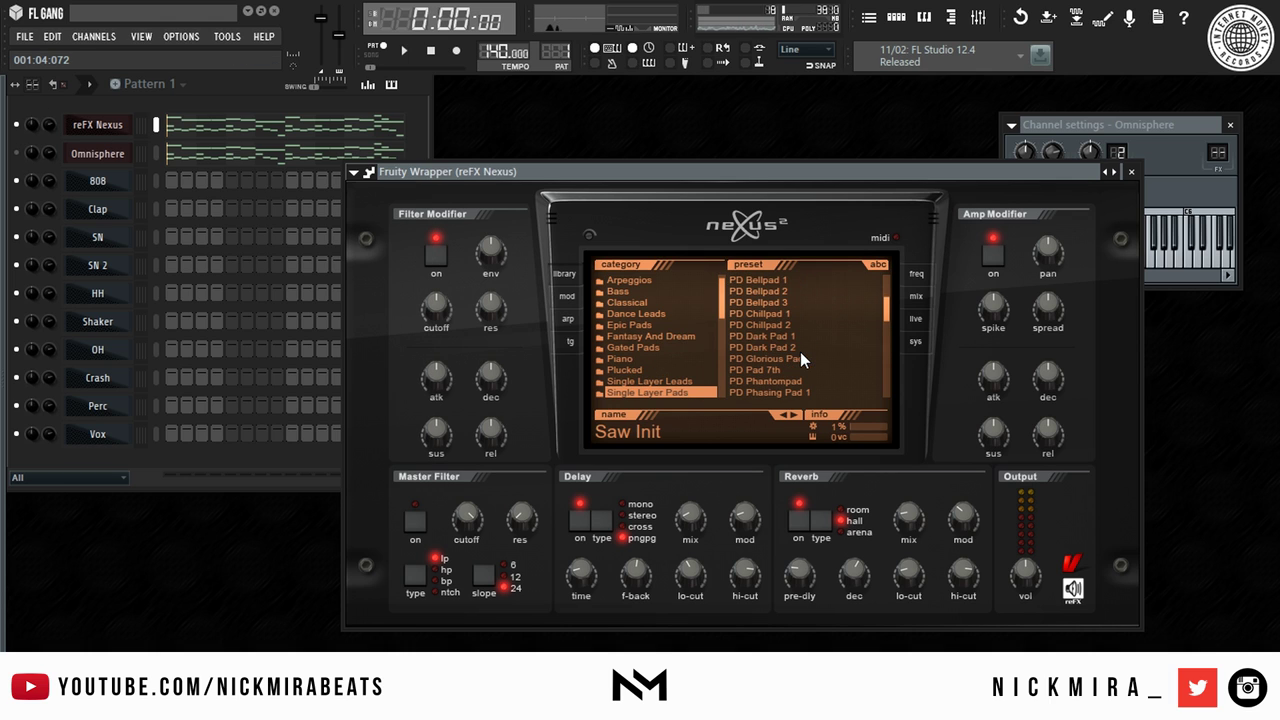
click(668, 103)
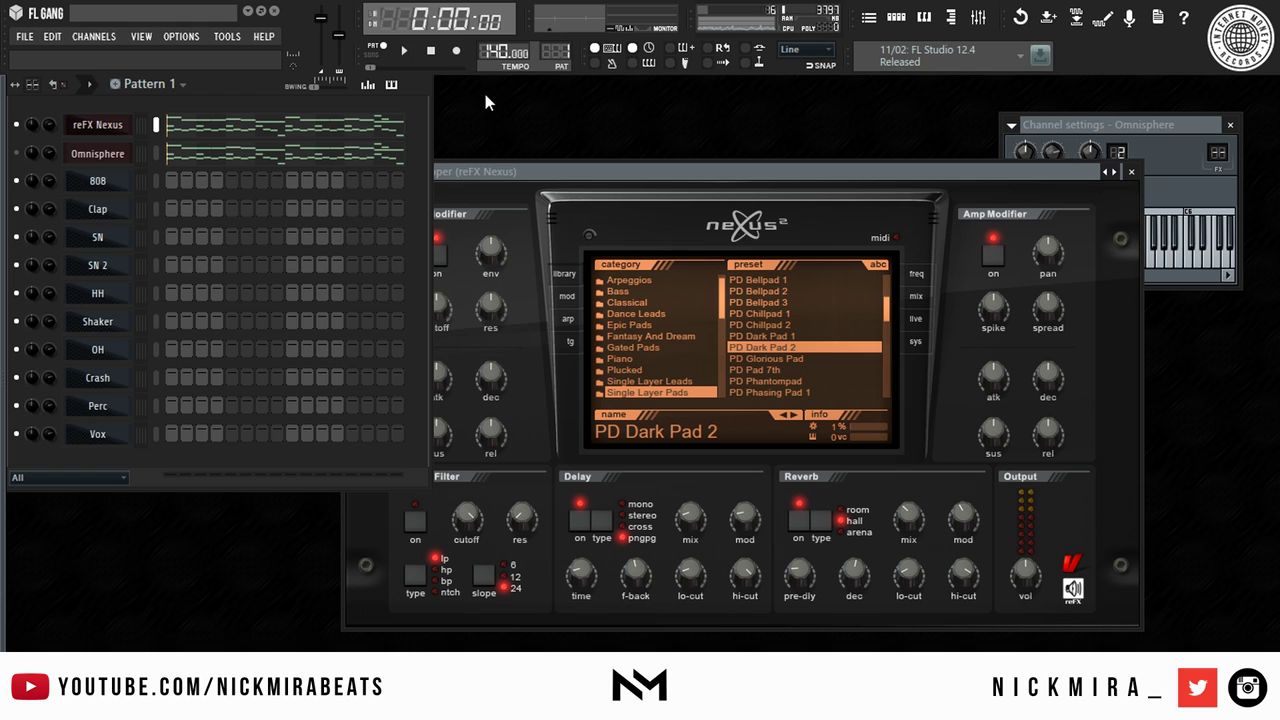
key(space)
Audition PD Glorious Pad and PD Chillpad 1, and enable the master filter with its cutoff at 55.
click(817, 361)
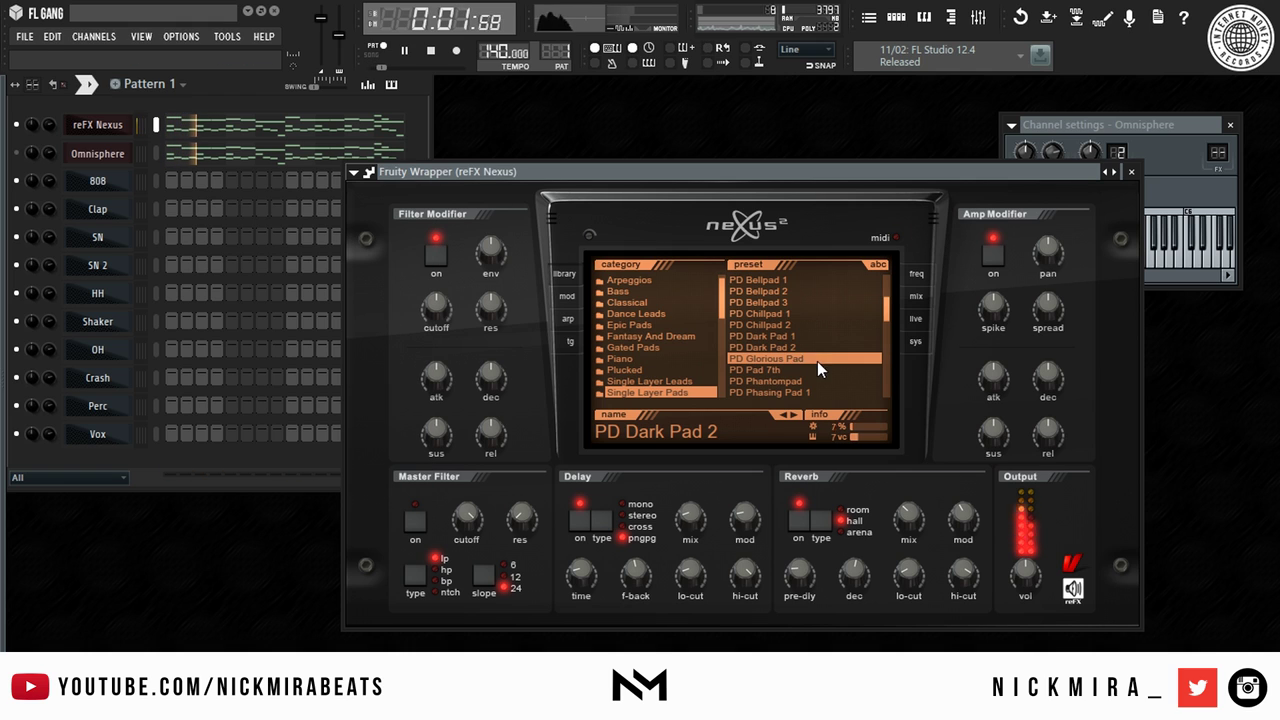
click(800, 313)
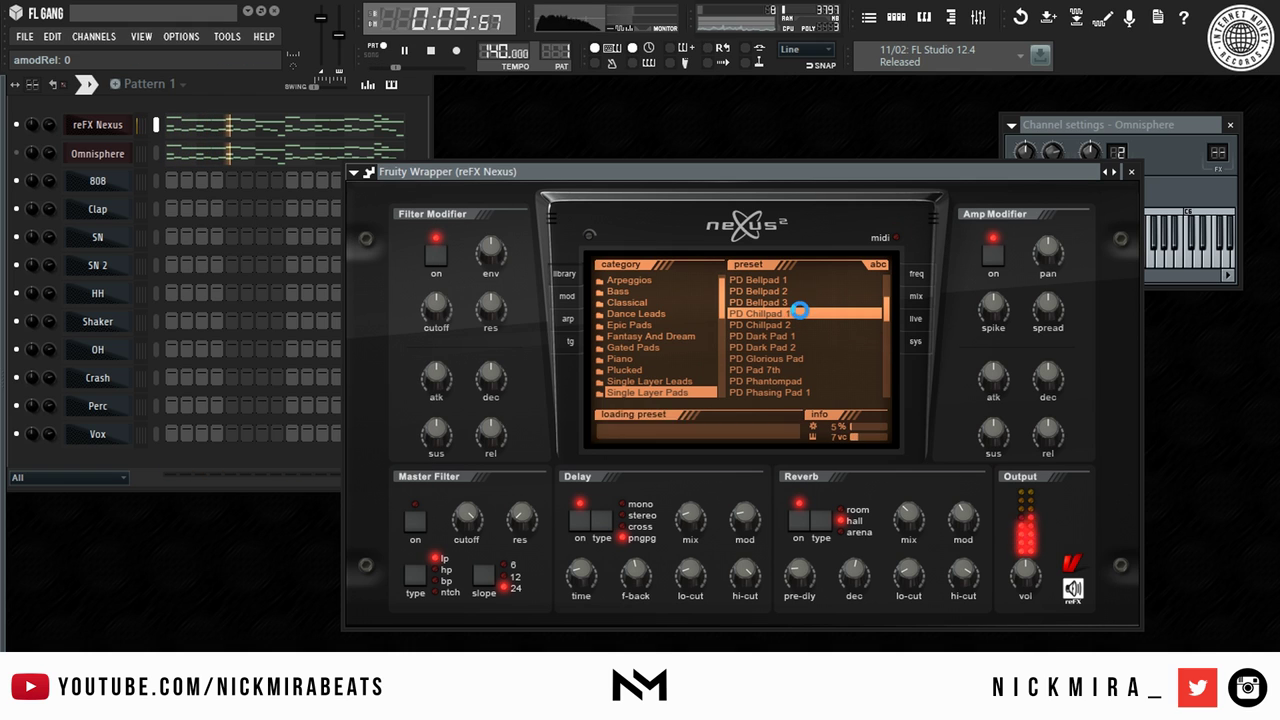
scroll(800, 313, down, 4)
scroll(800, 313, down, 5)
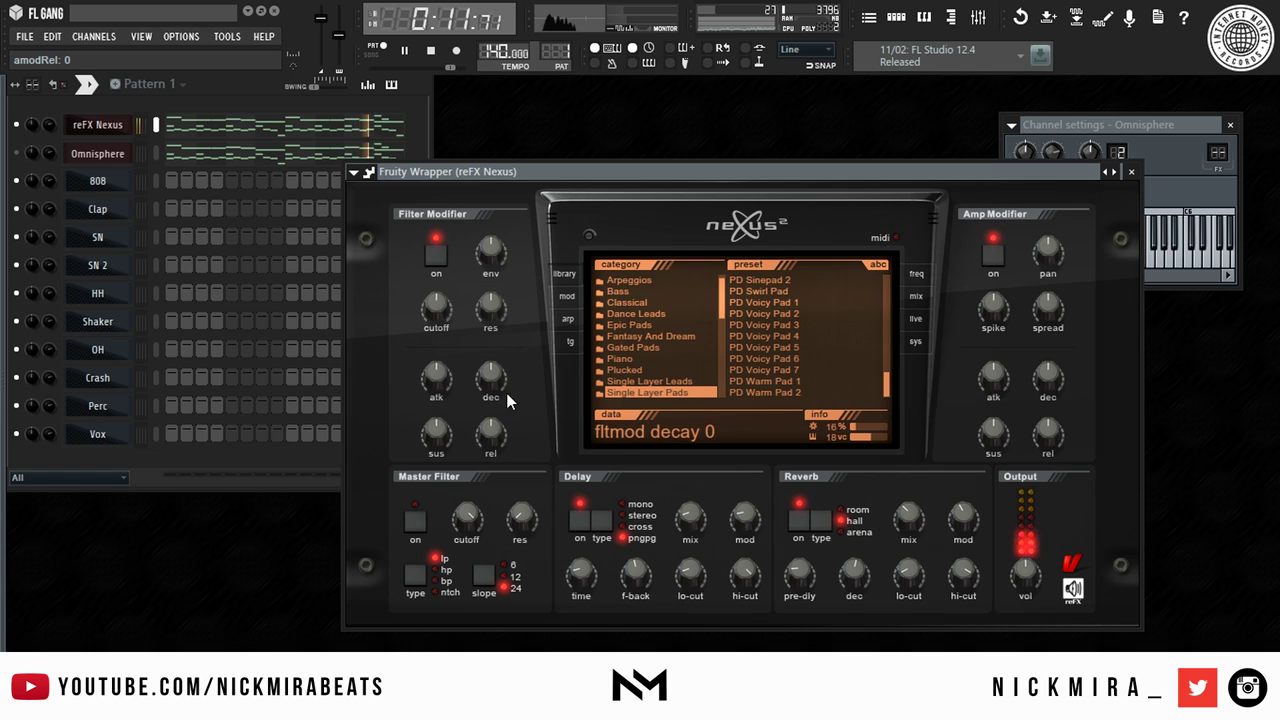
mouse_move(464, 520)
click(415, 520)
drag(466, 518, 483, 594)
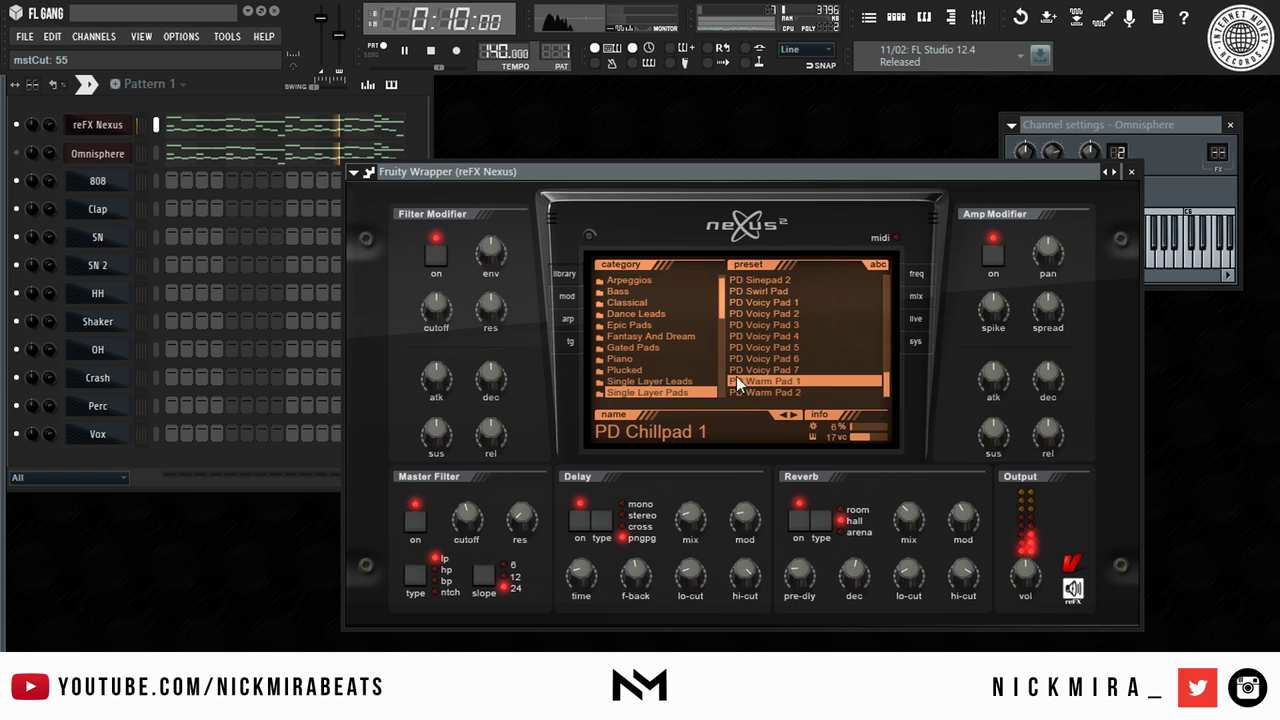
Audition PD Voicy Pad 4 through 7 and enable the master filter on Voicy Pad 7 with its cutoff at 47.
click(790, 334)
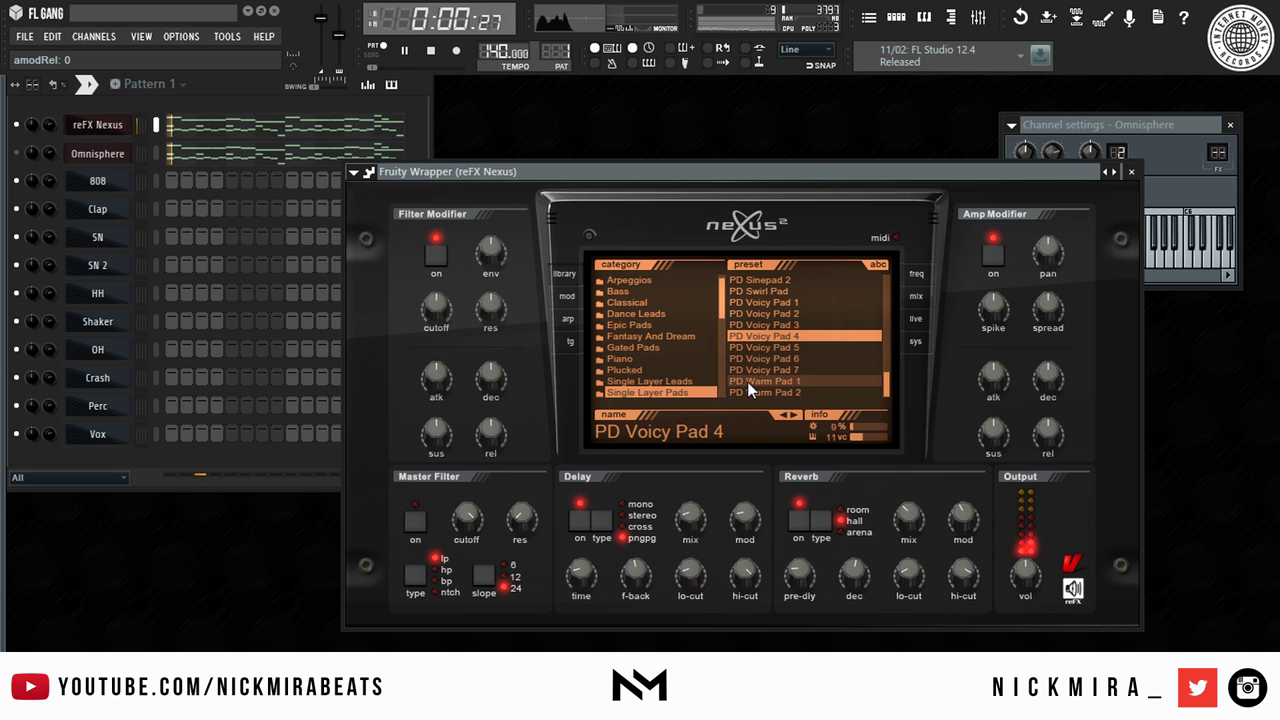
click(806, 349)
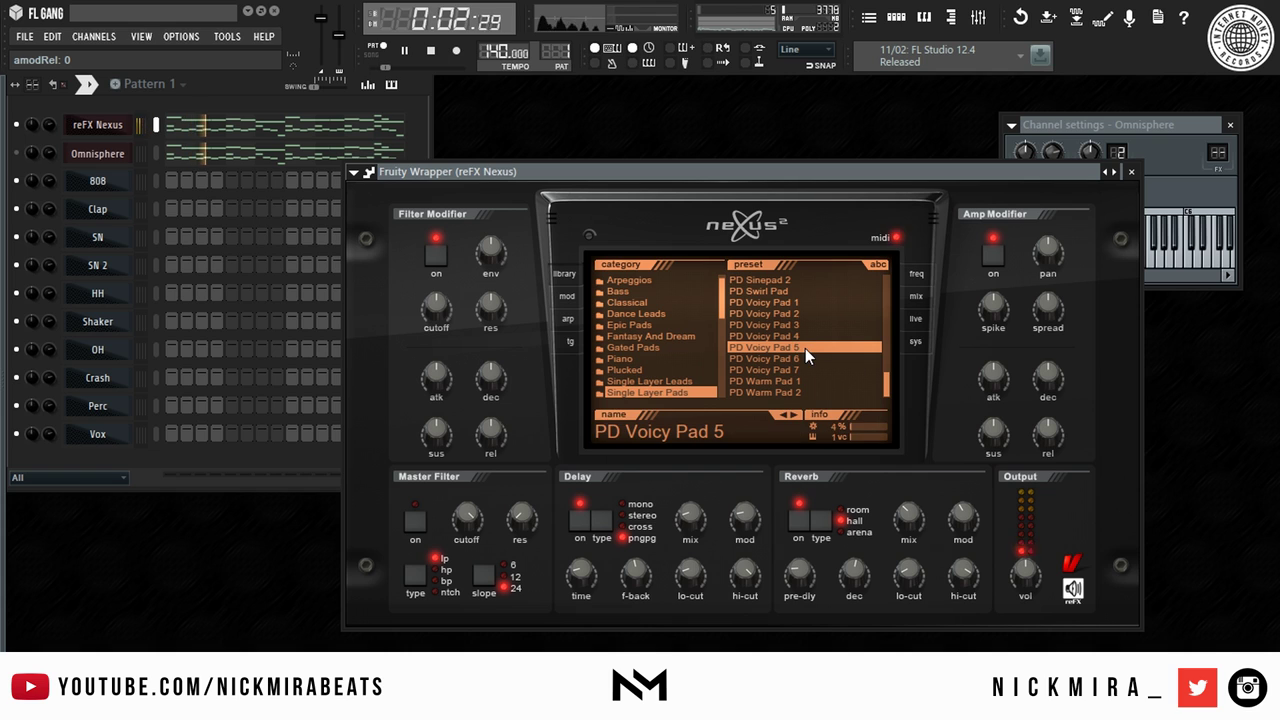
click(799, 358)
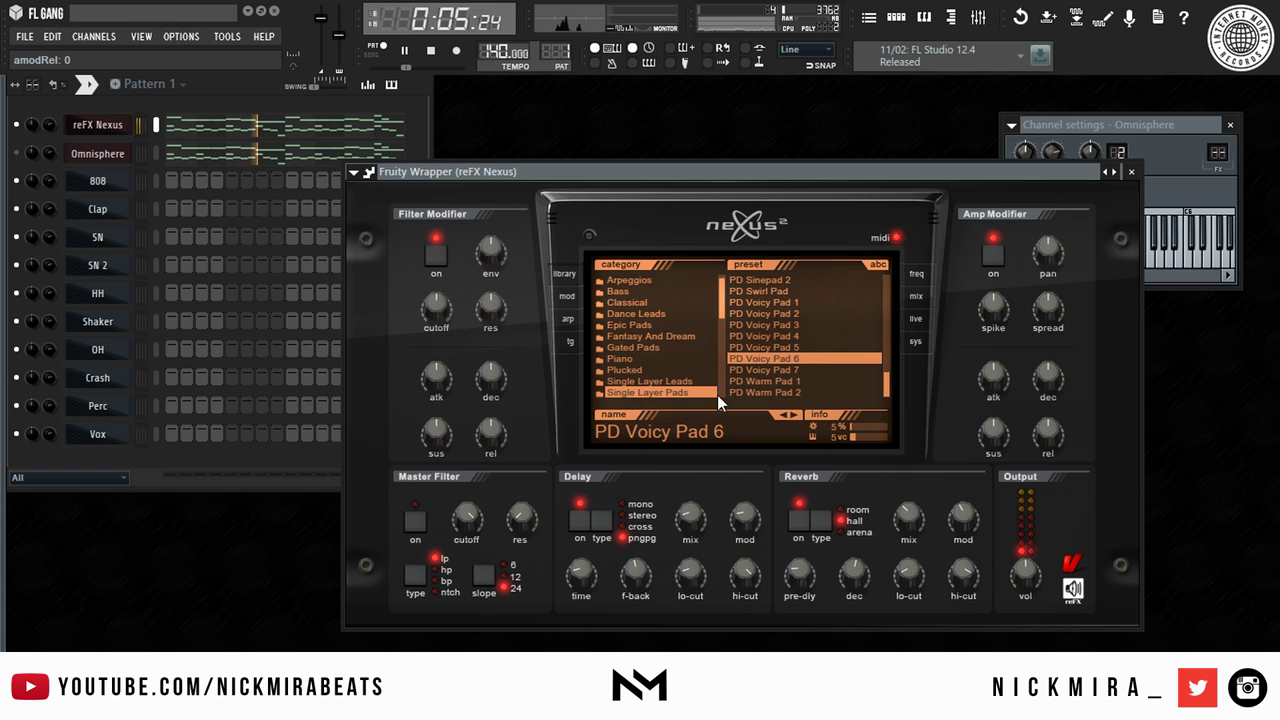
click(788, 369)
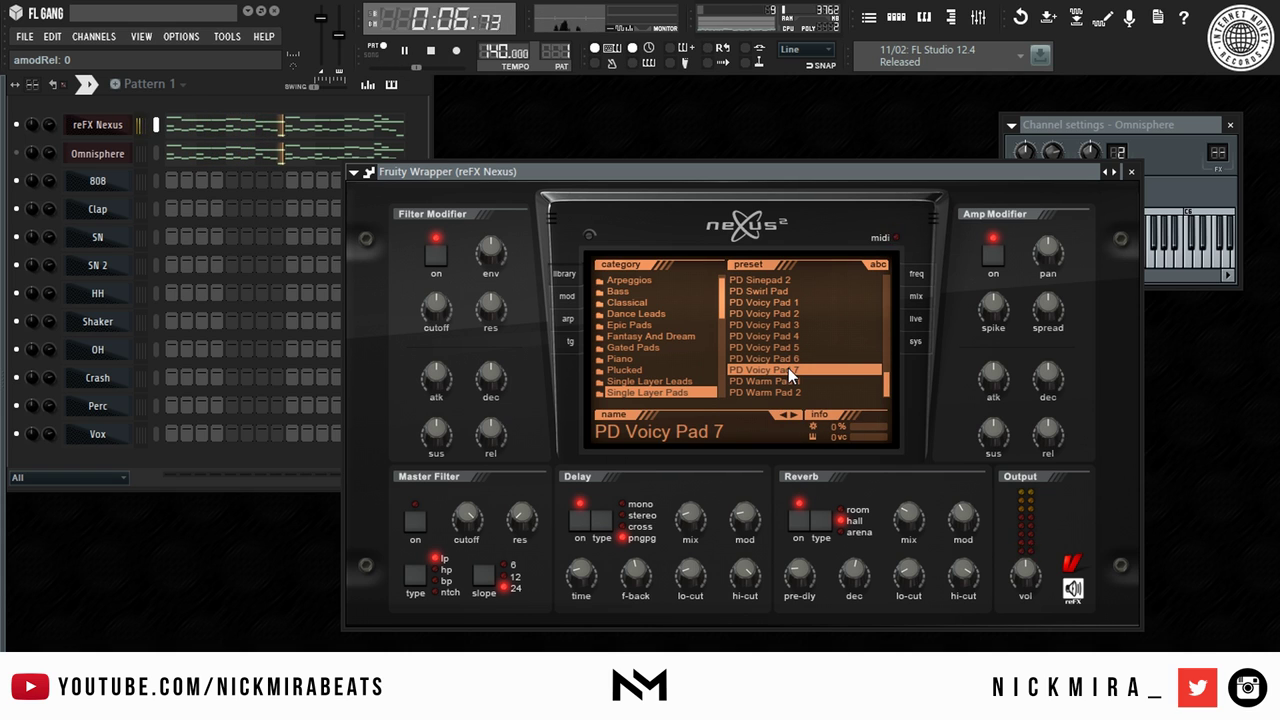
click(415, 520)
drag(464, 518, 503, 636)
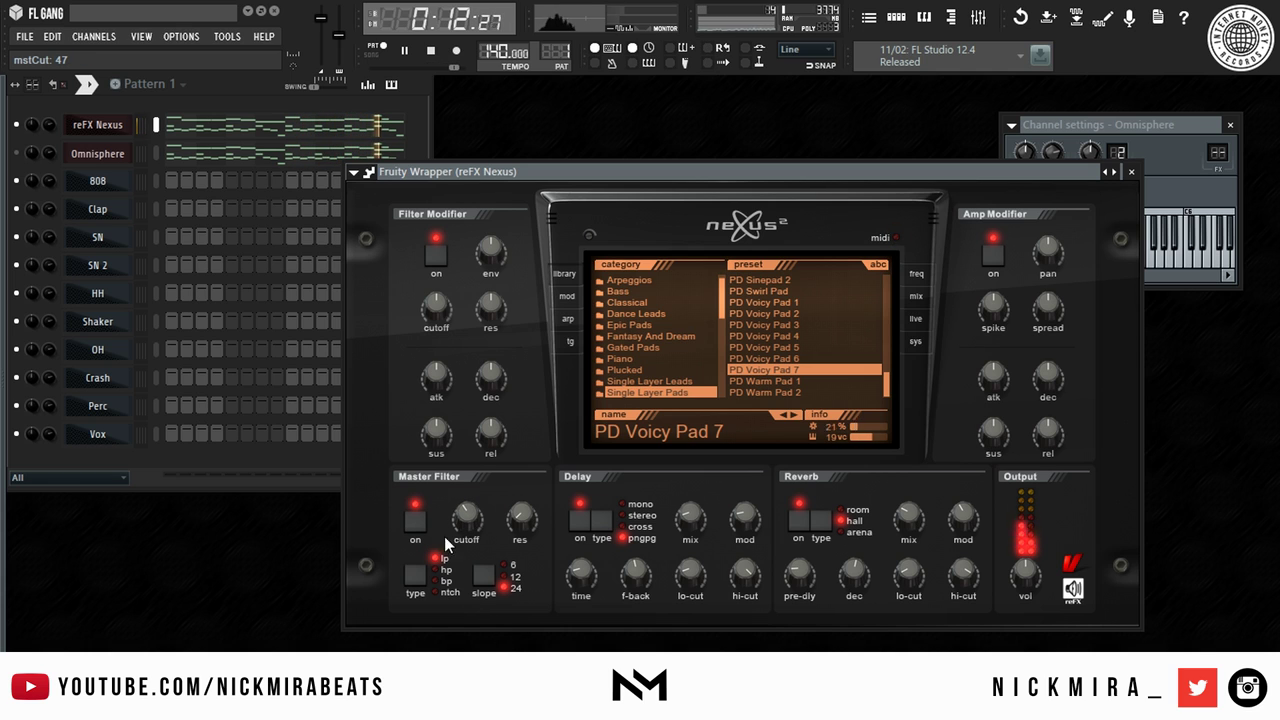
View the reFX Nexus channel's notes in the piano roll and return to the plugin.
right_click(121, 123)
click(168, 124)
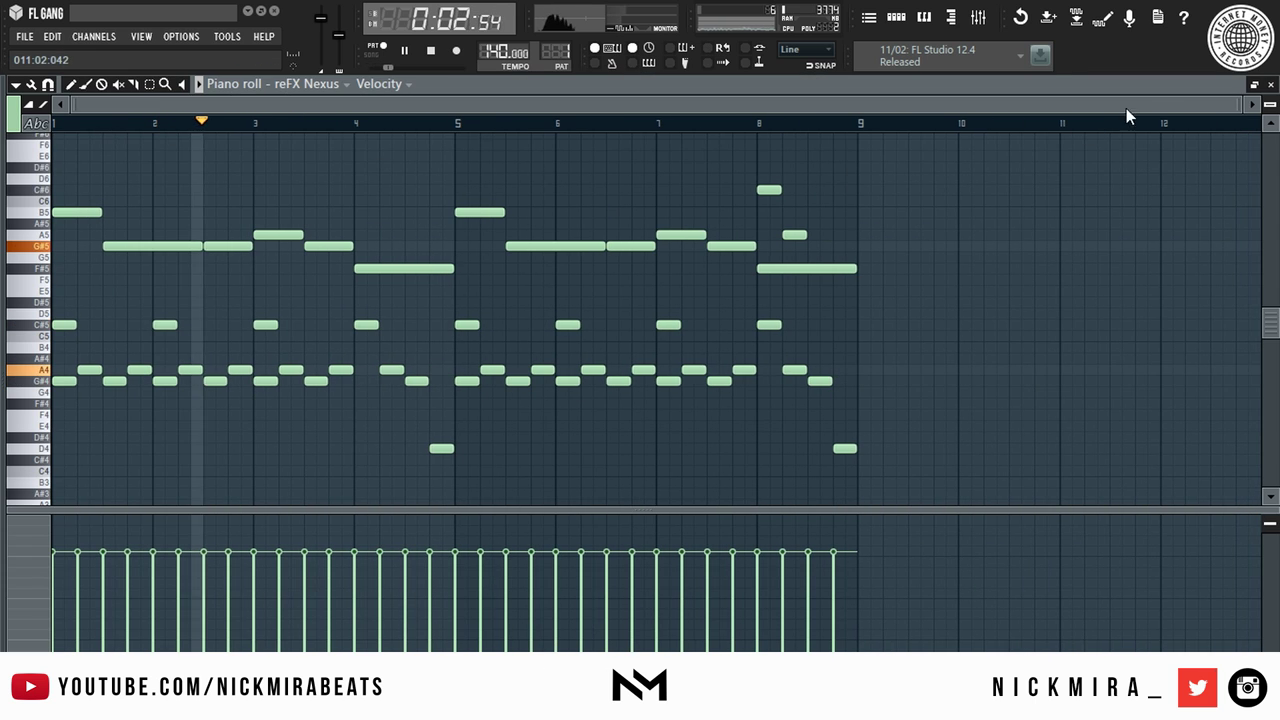
click(1271, 85)
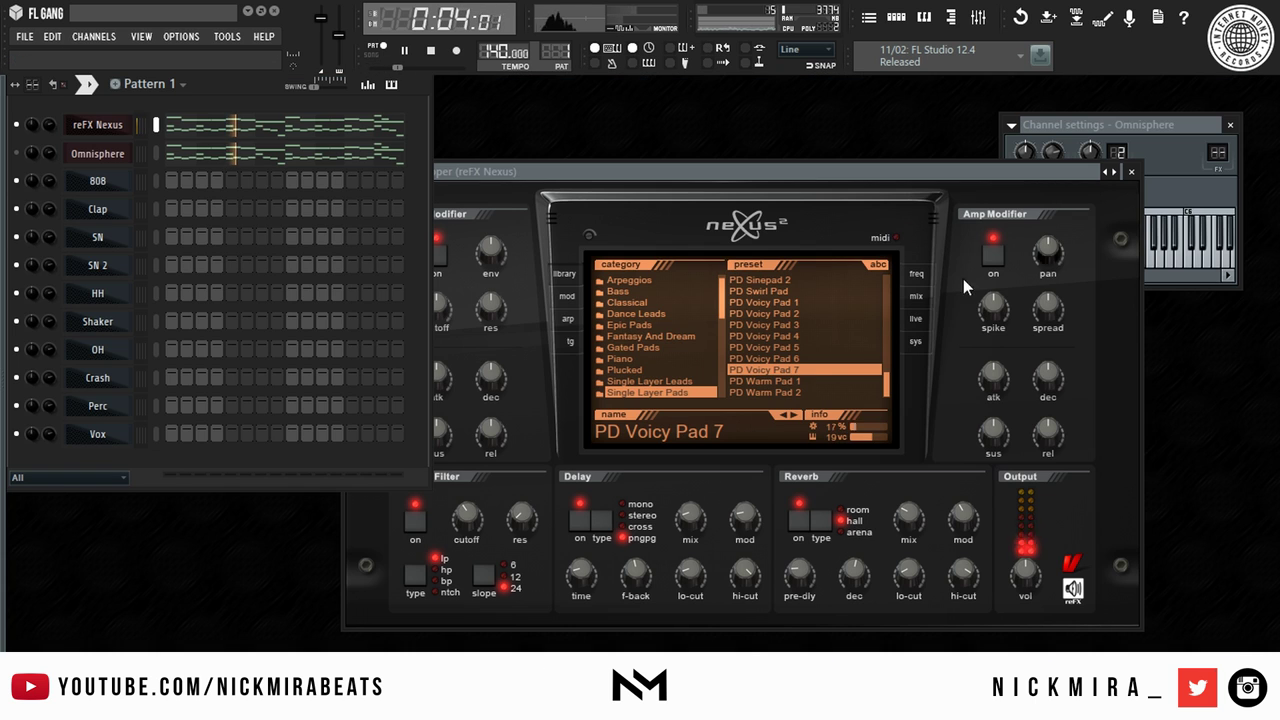
Audition the PD Warm Pad 1, PD Simple Pad 1 and PD Saw Pad 7 presets.
click(804, 381)
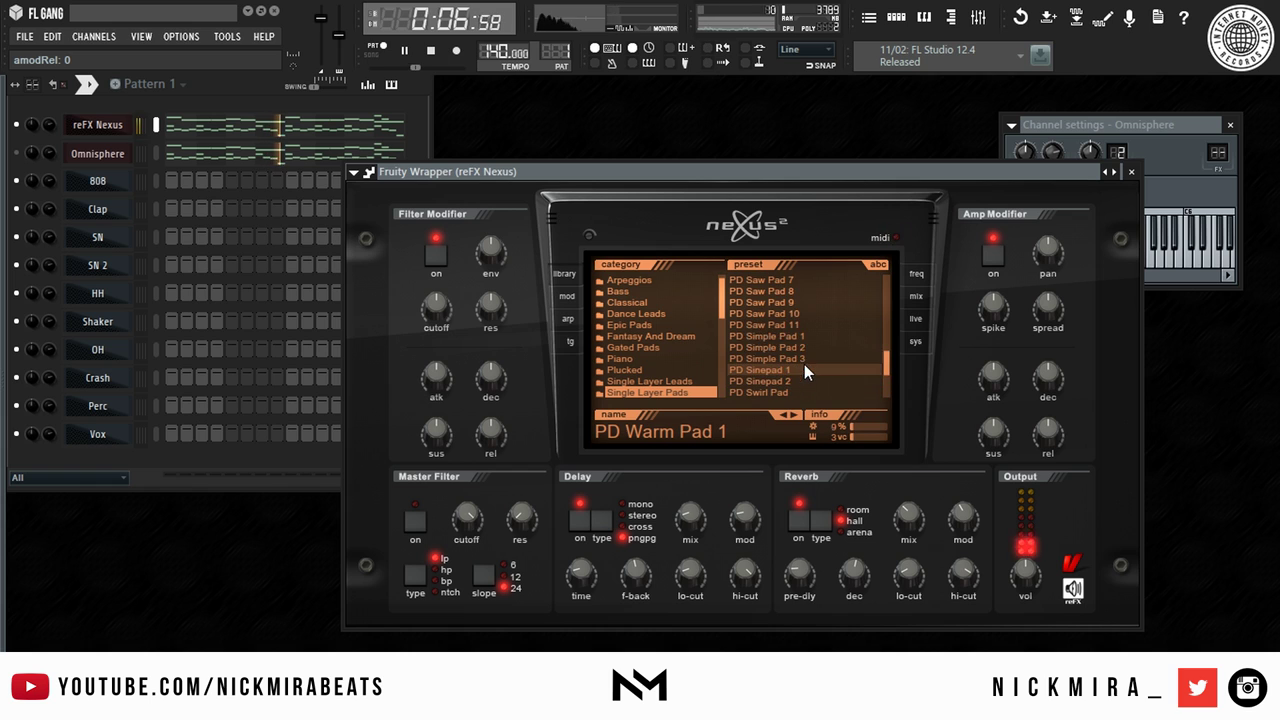
scroll(804, 364, up, 3)
click(806, 336)
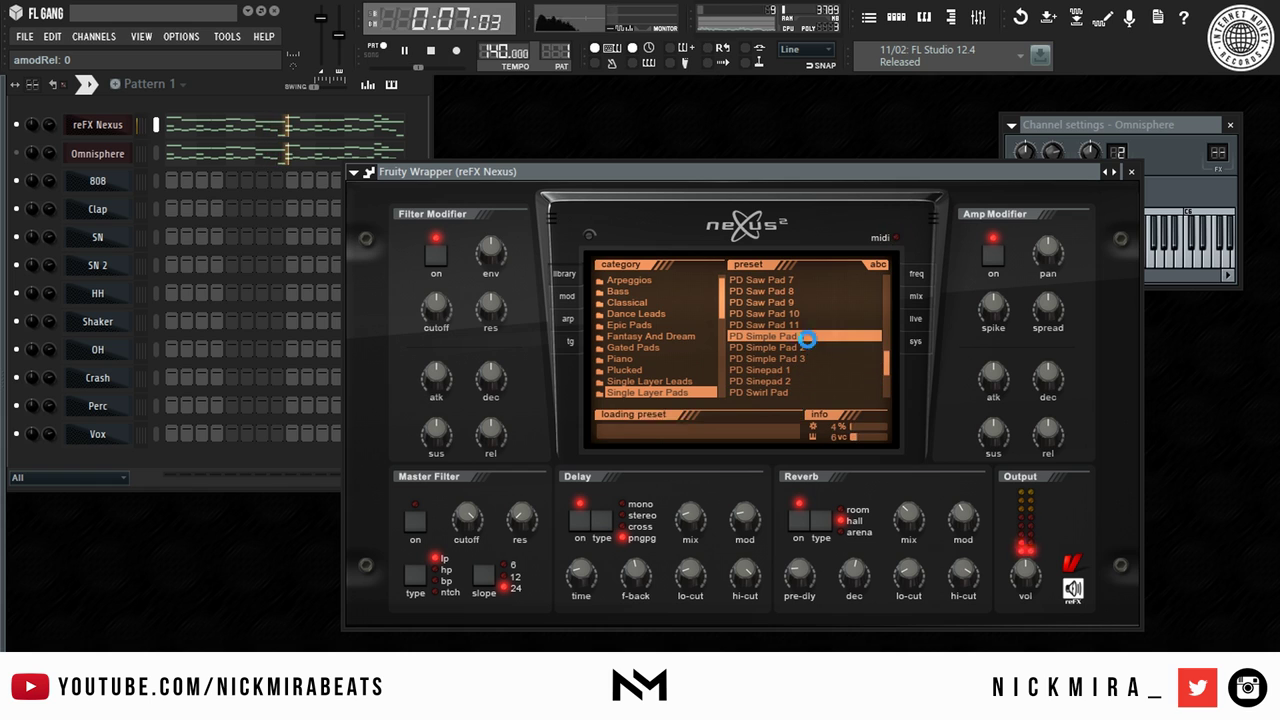
click(803, 281)
scroll(803, 303, up, 10)
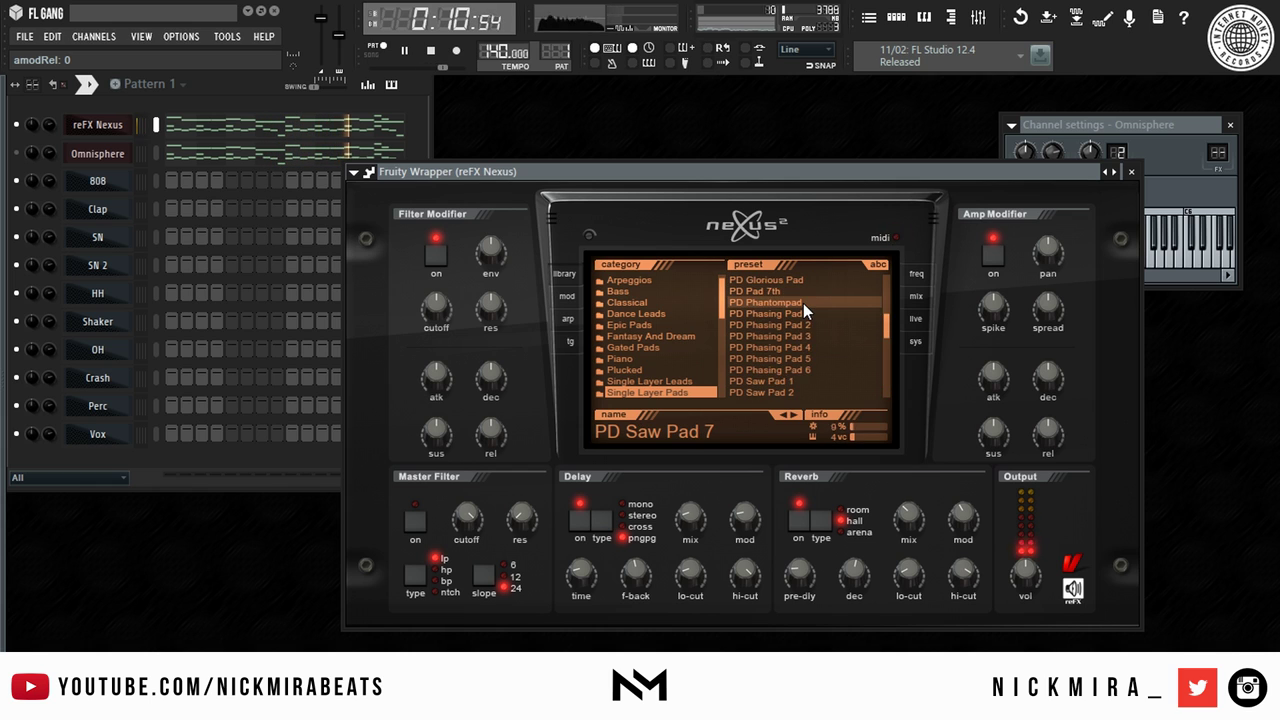
Audition PD Ambient Pad 7, 6, 3 and 1, and load the PD Ambient Pad 2 preset.
click(800, 358)
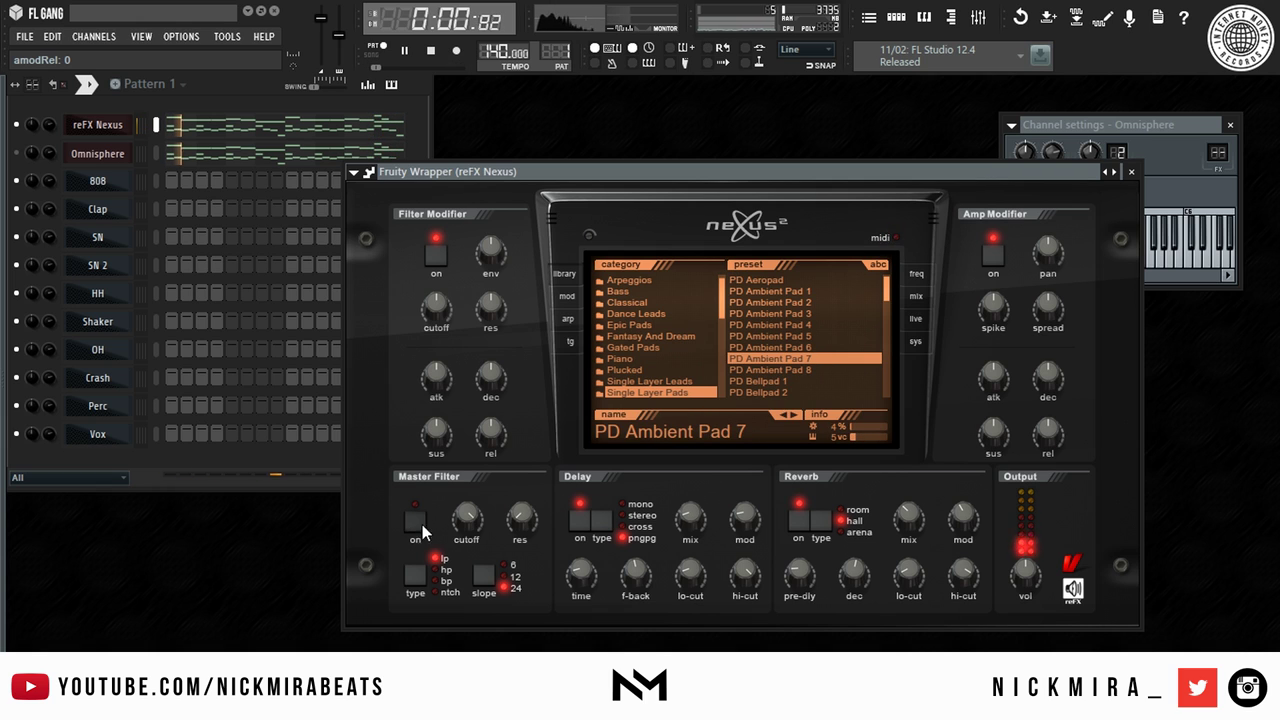
click(823, 347)
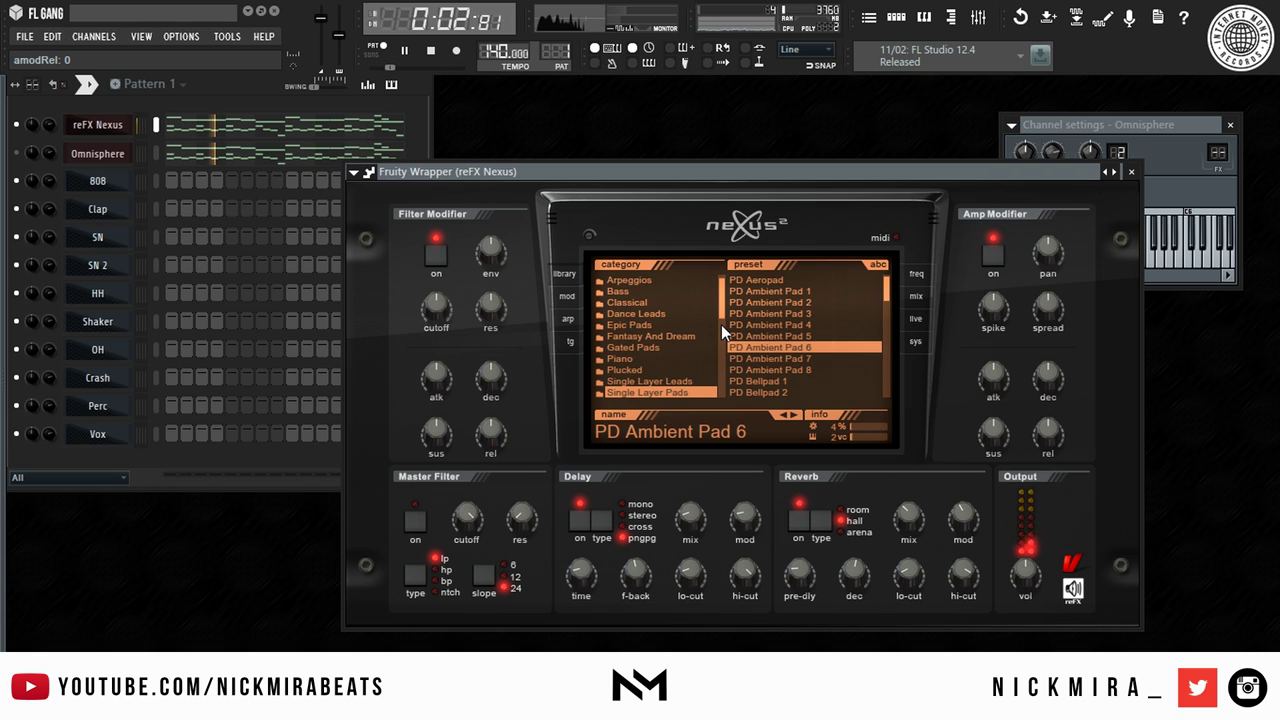
click(800, 313)
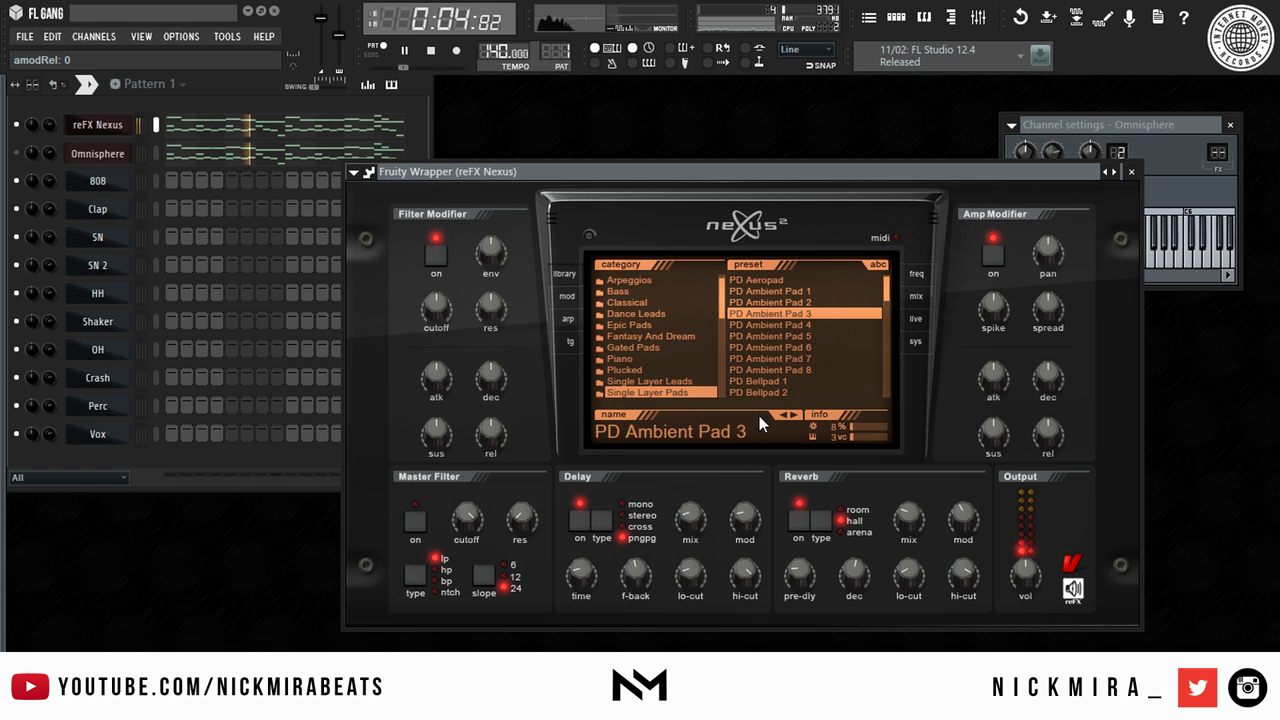
click(825, 291)
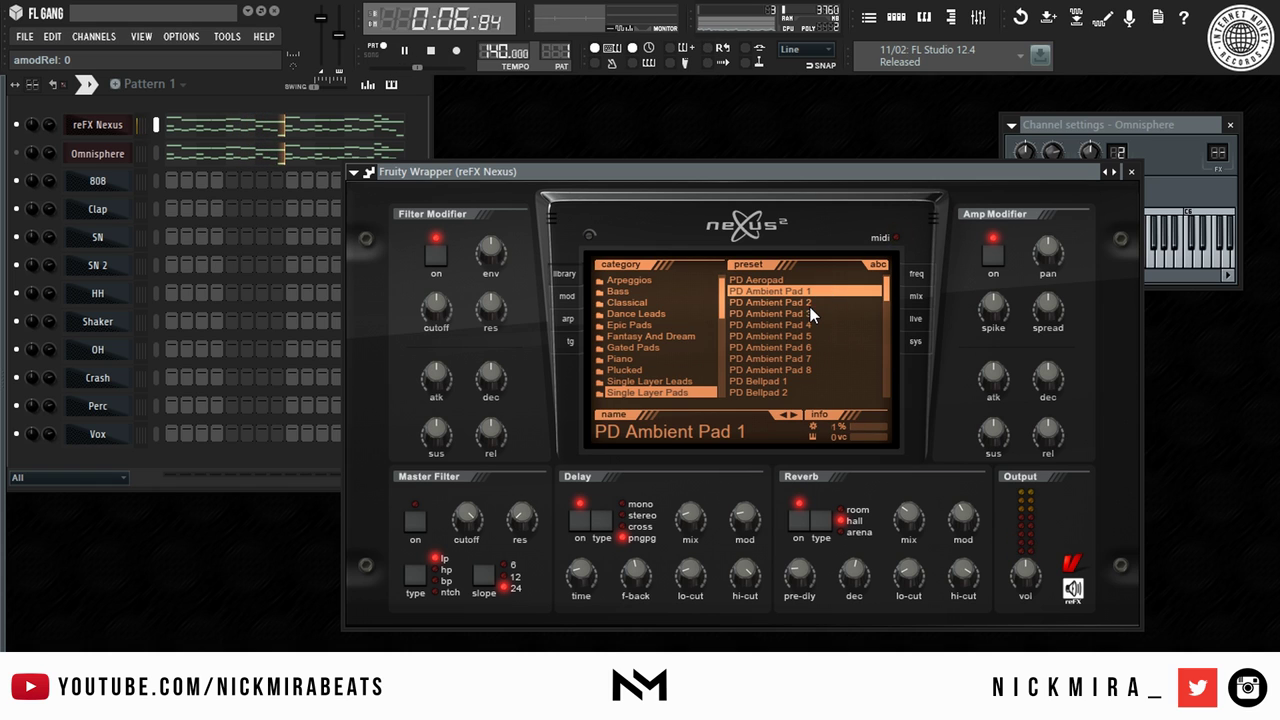
click(813, 304)
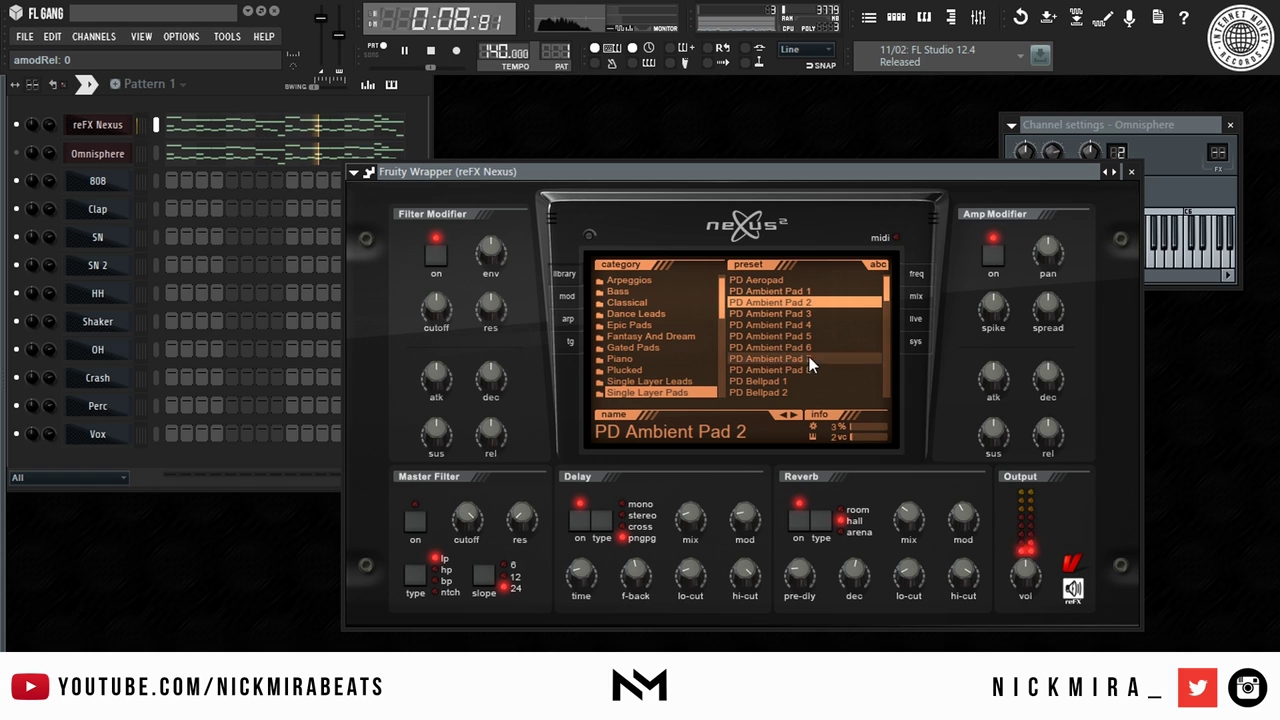
Disable Nexus's delay and set the amp modifier's release to -127 and attack to 29.
mouse_move(1053, 448)
click(800, 521)
click(577, 520)
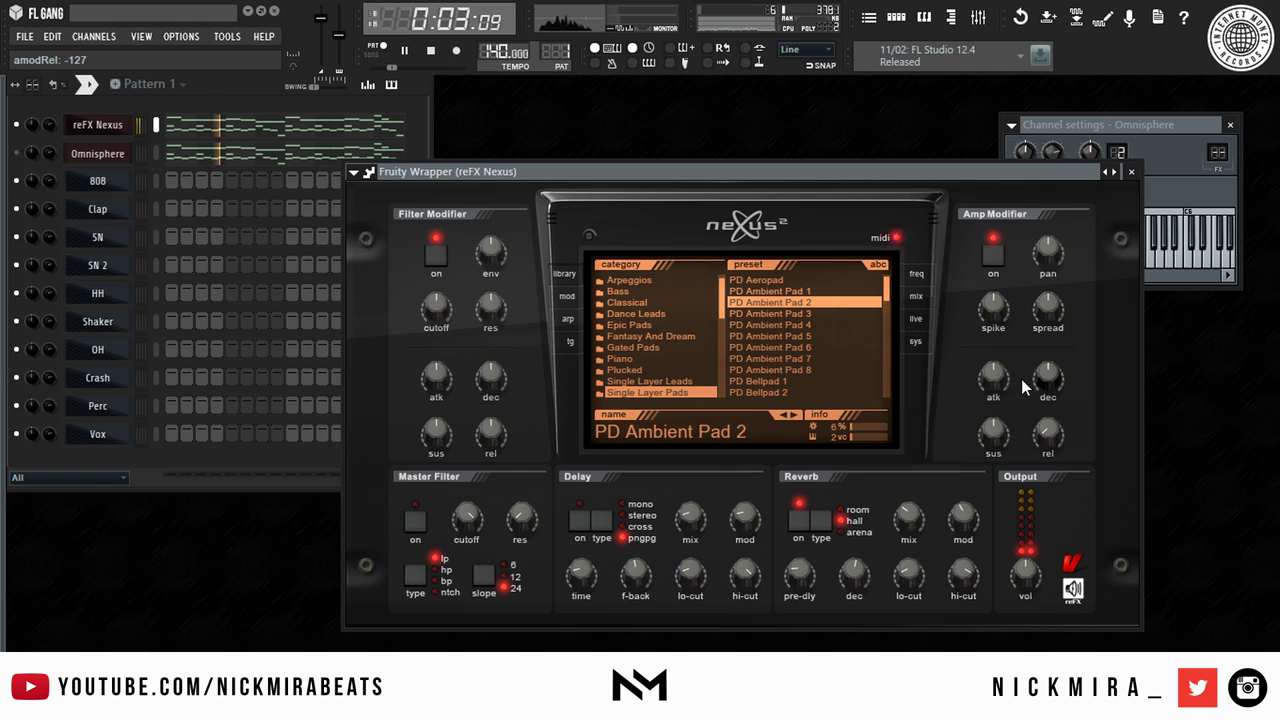
drag(993, 380, 1022, 343)
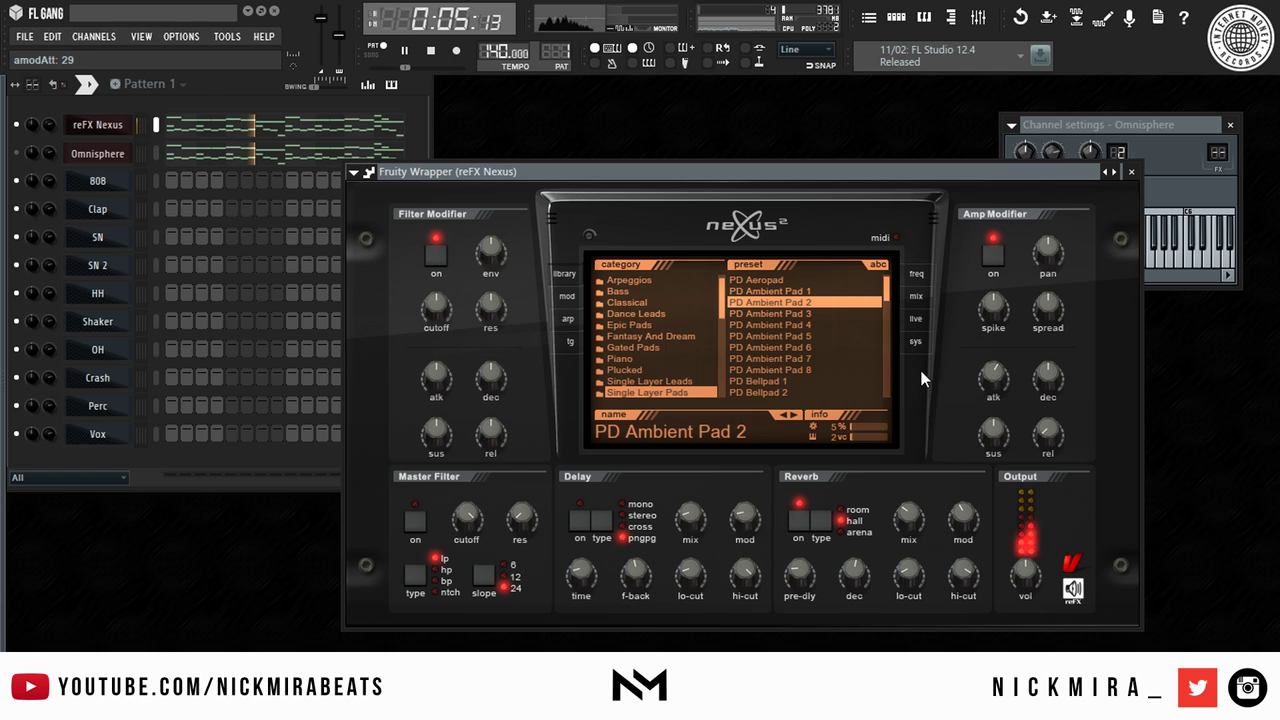
Enable Nexus's master filter with the cutoff at 57 and raise the amp modifier's release.
click(415, 520)
drag(467, 517, 490, 620)
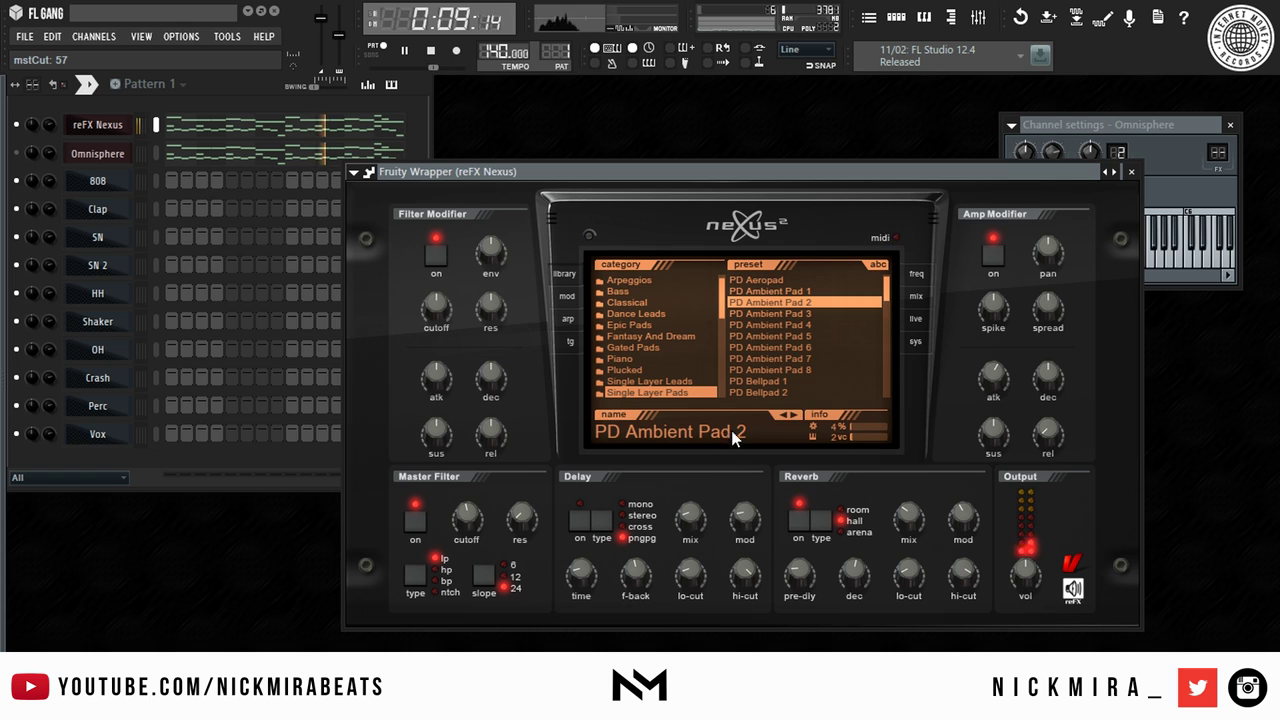
drag(1047, 432, 1073, 314)
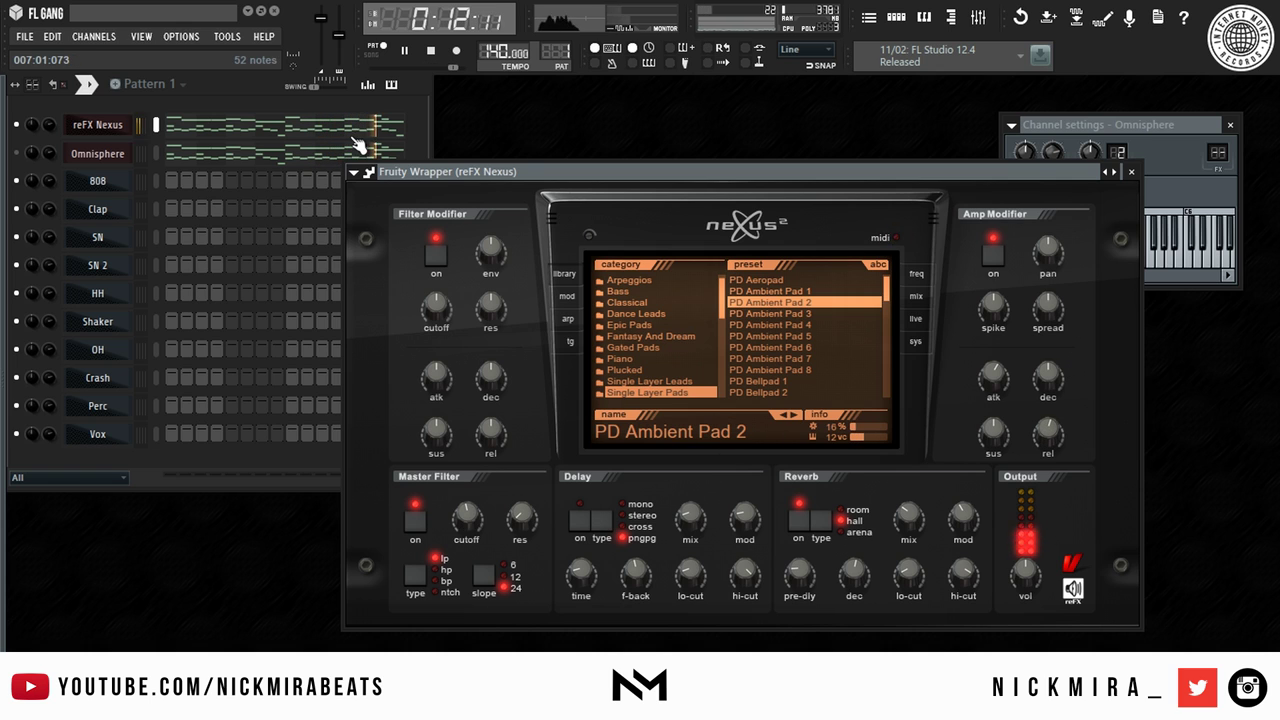
Unmute the Omnisphere channel to play alongside Nexus and close the Nexus plugin window.
click(32, 126)
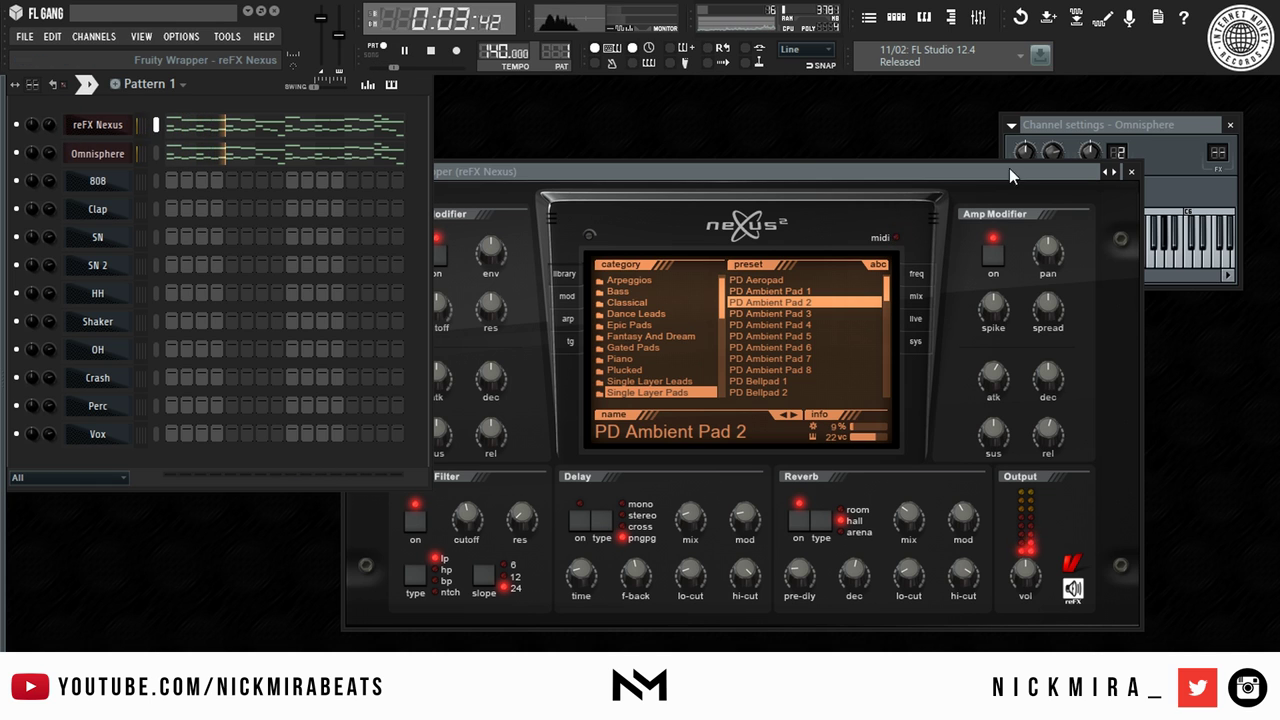
click(1138, 177)
click(1134, 174)
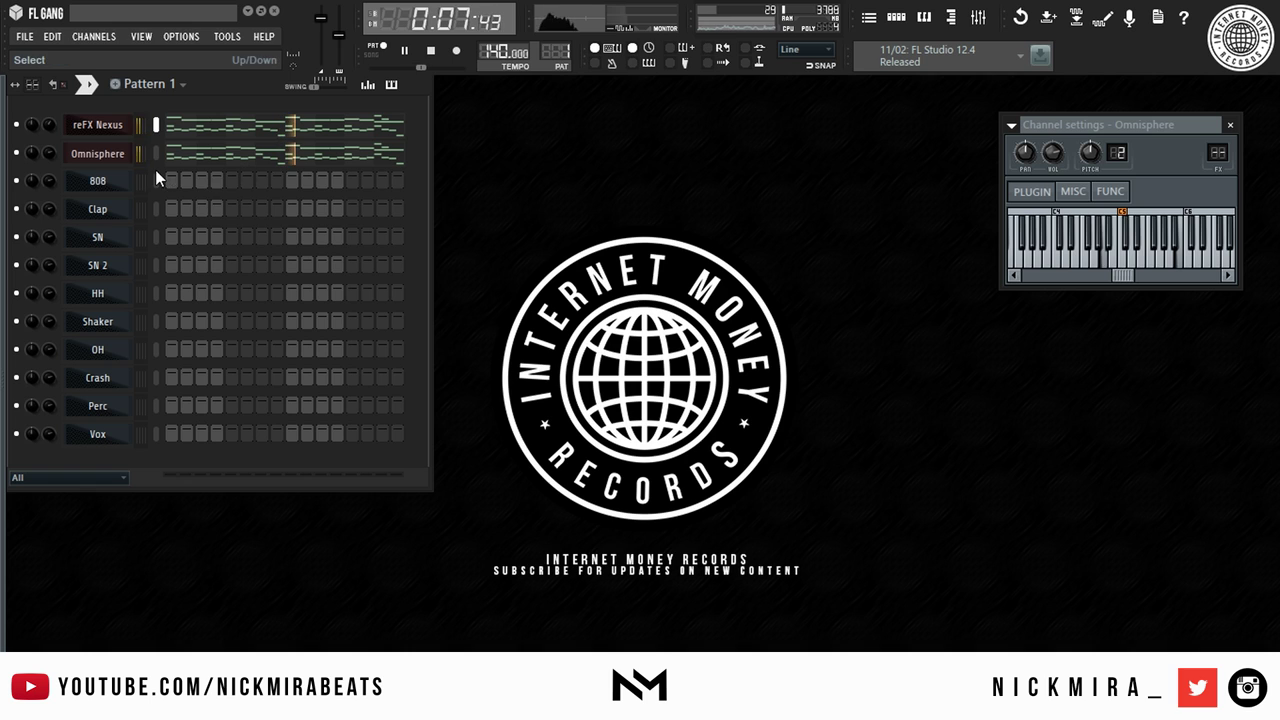
Open the 808 channel's piano roll and place a one-beat C# note at the start of bar 1.
click(98, 183)
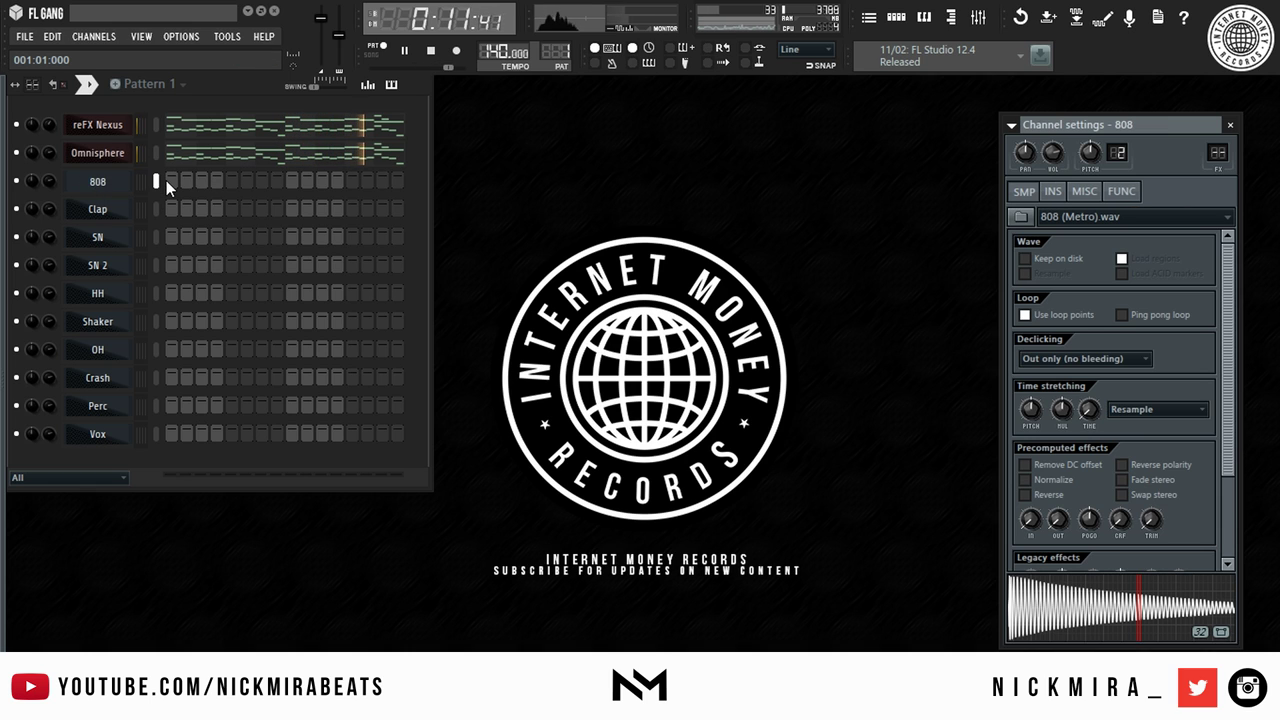
right_click(116, 183)
click(196, 180)
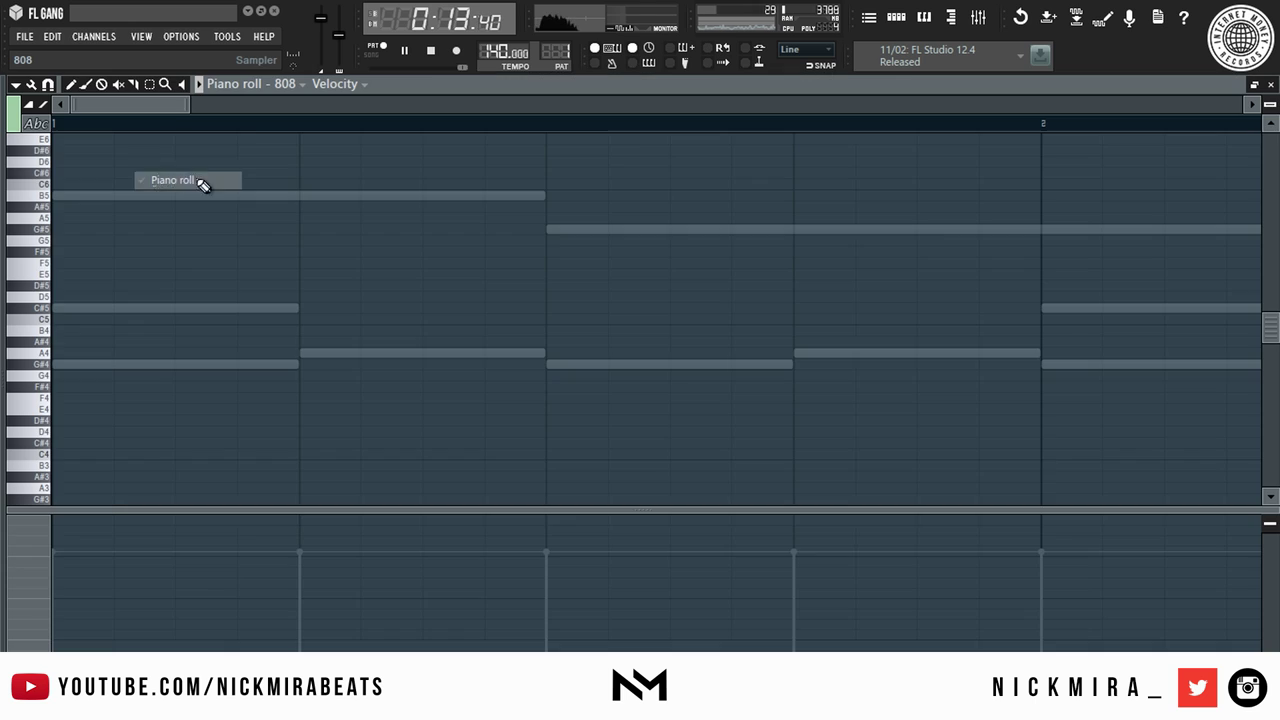
key(space)
click(58, 320)
drag(58, 321, 54, 325)
Compare the opening 808 note at C#5 and C#6 against the melody, keeping it at C#6.
key(ctrl+Up)
key(space)
key(space)
key(shift+Up)
key(space)
key(space)
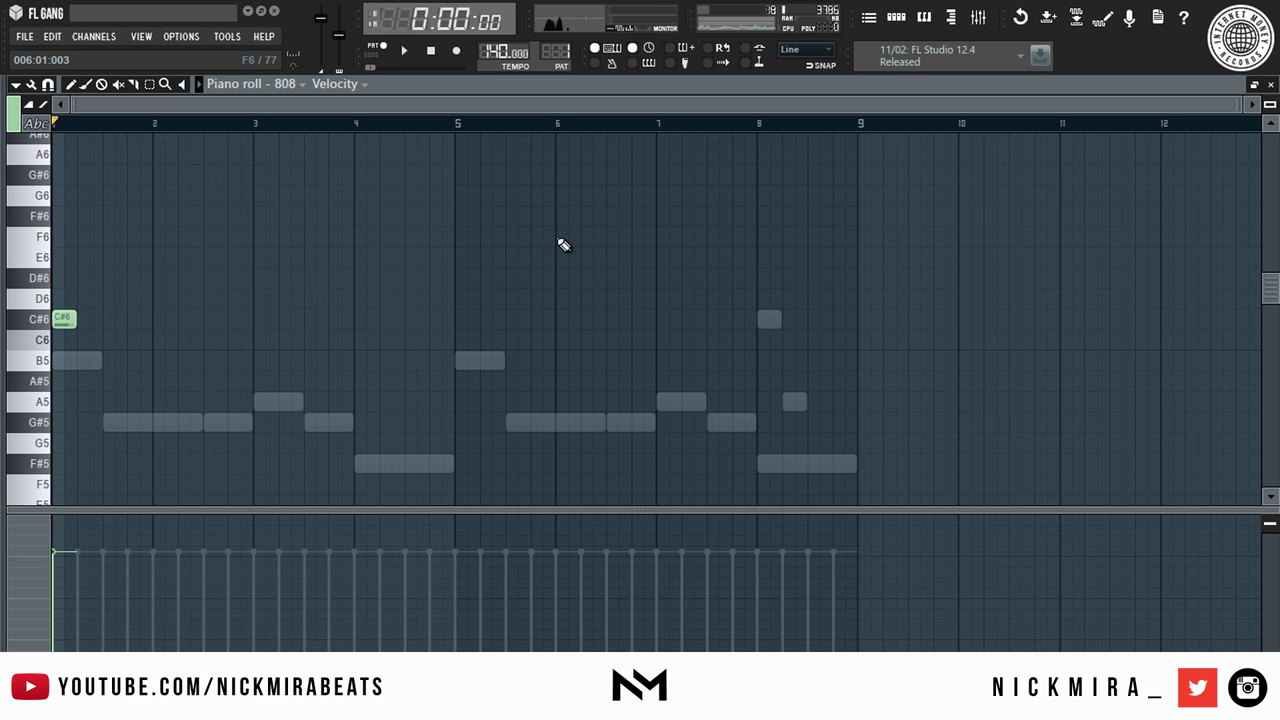
key(ctrl+Down)
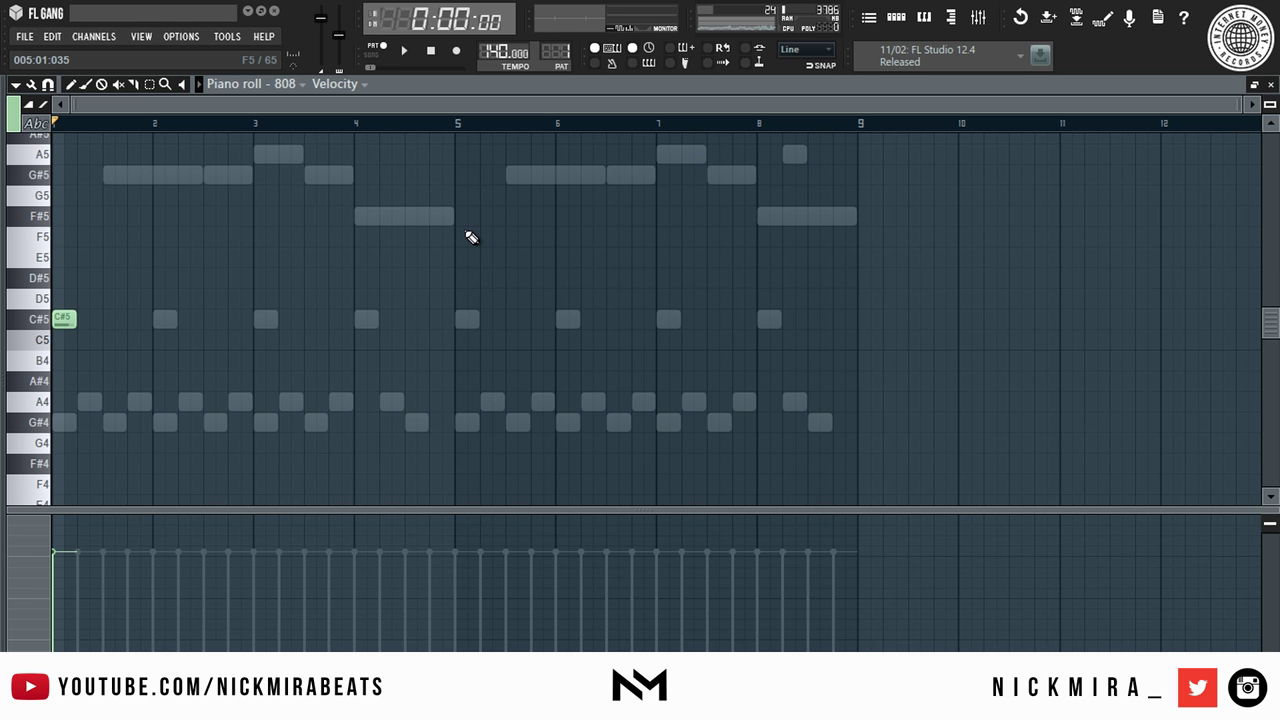
key(ctrl+Up)
key(space)
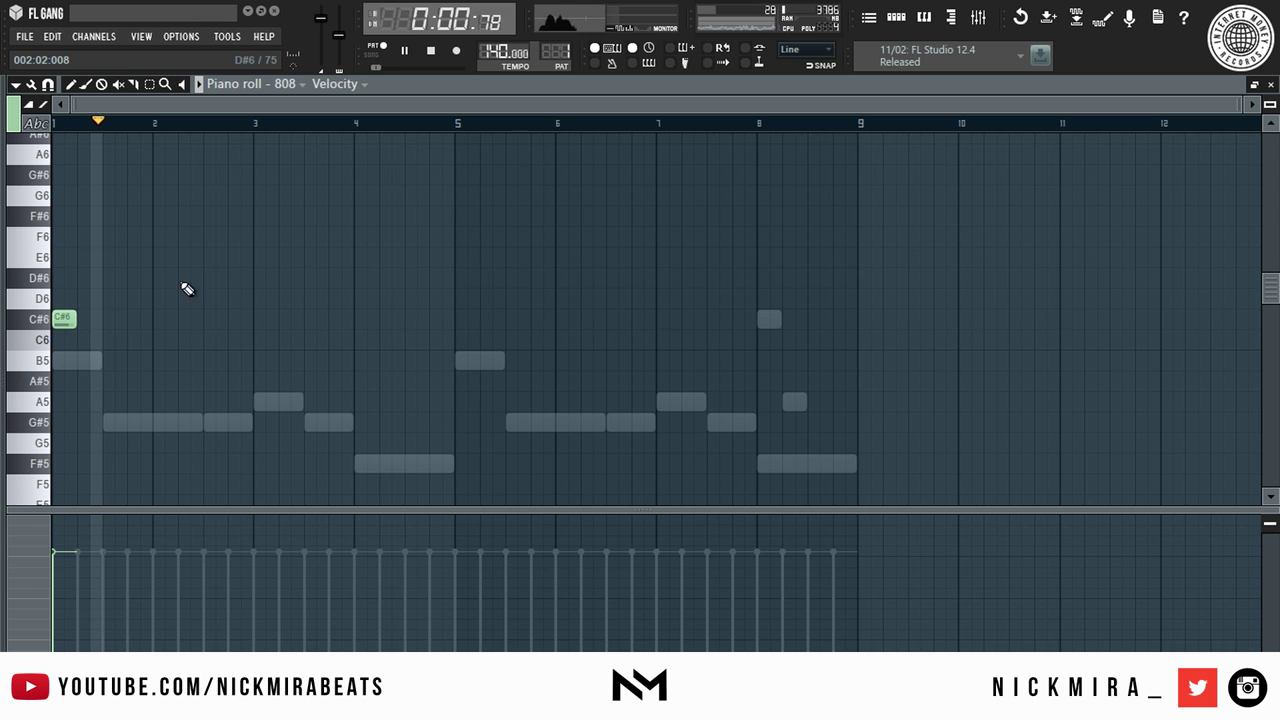
key(space)
key(space)
Add a second C#6 note in bar 1 and short D6 notes, two late in bar 1 and one in bar 2.
scroll(134, 211, up, 5)
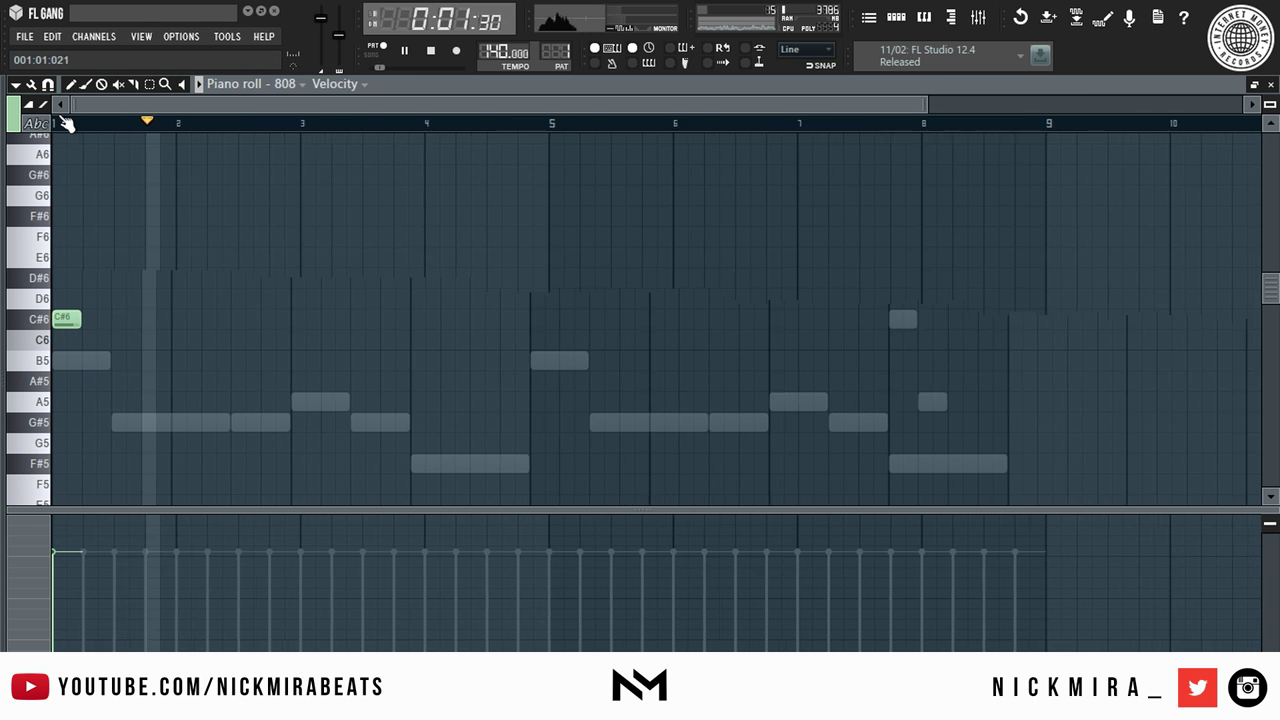
click(157, 318)
click(252, 299)
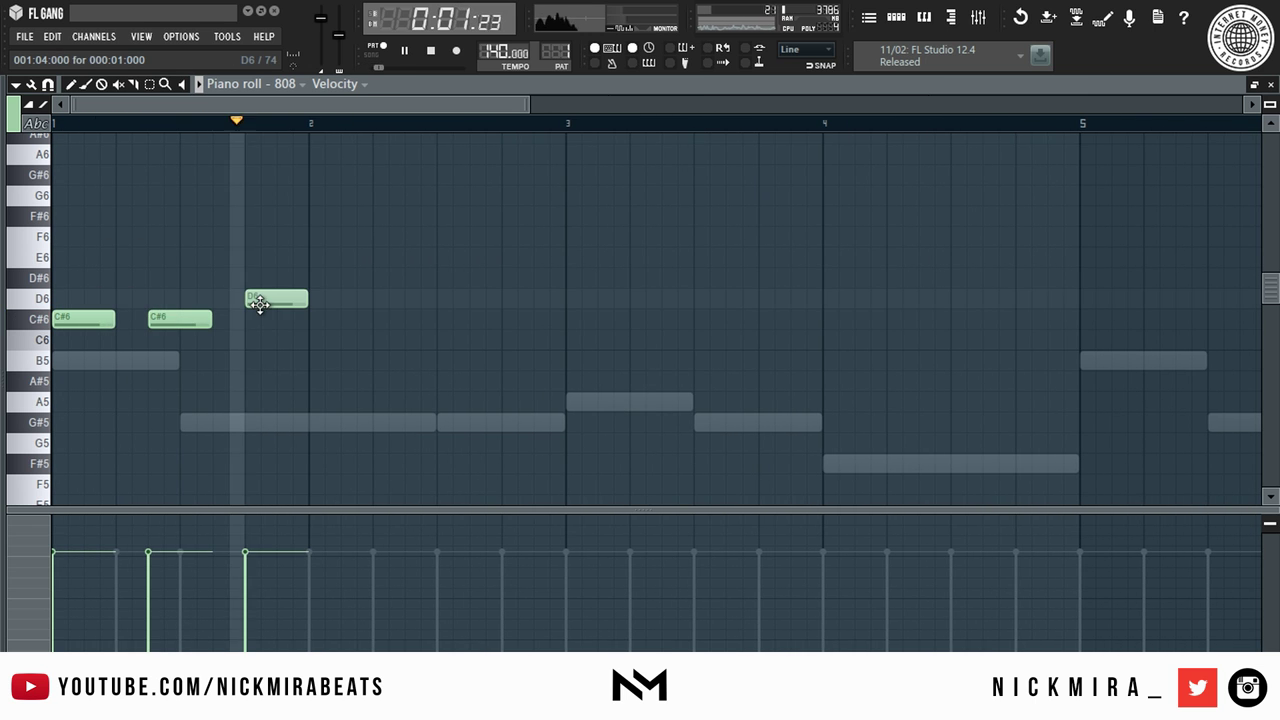
drag(301, 298, 254, 297)
click(284, 299)
key(space)
click(477, 299)
key(space)
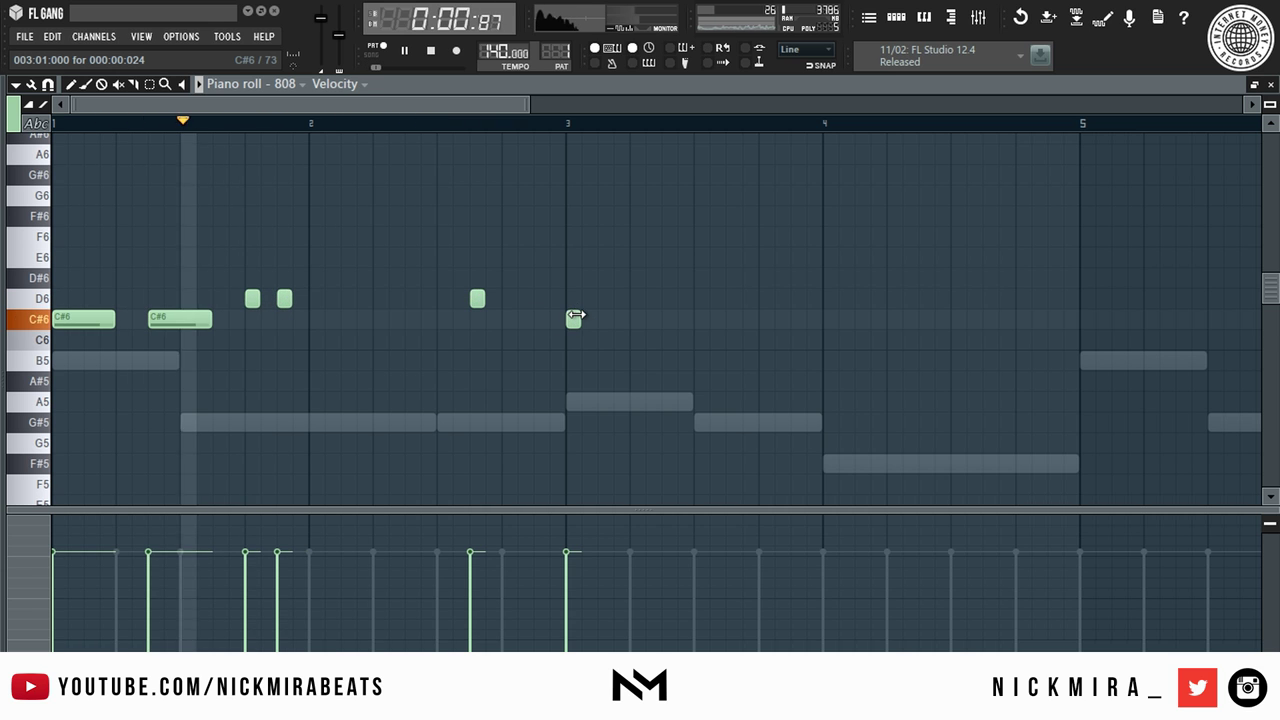
Stretch the 808 notes legato up to bar 3 and duplicate the two-bar phrase into bars 3 and 4.
click(572, 318)
key(ctrl+l)
right_click(574, 319)
key(ctrl+b)
right_click(758, 257)
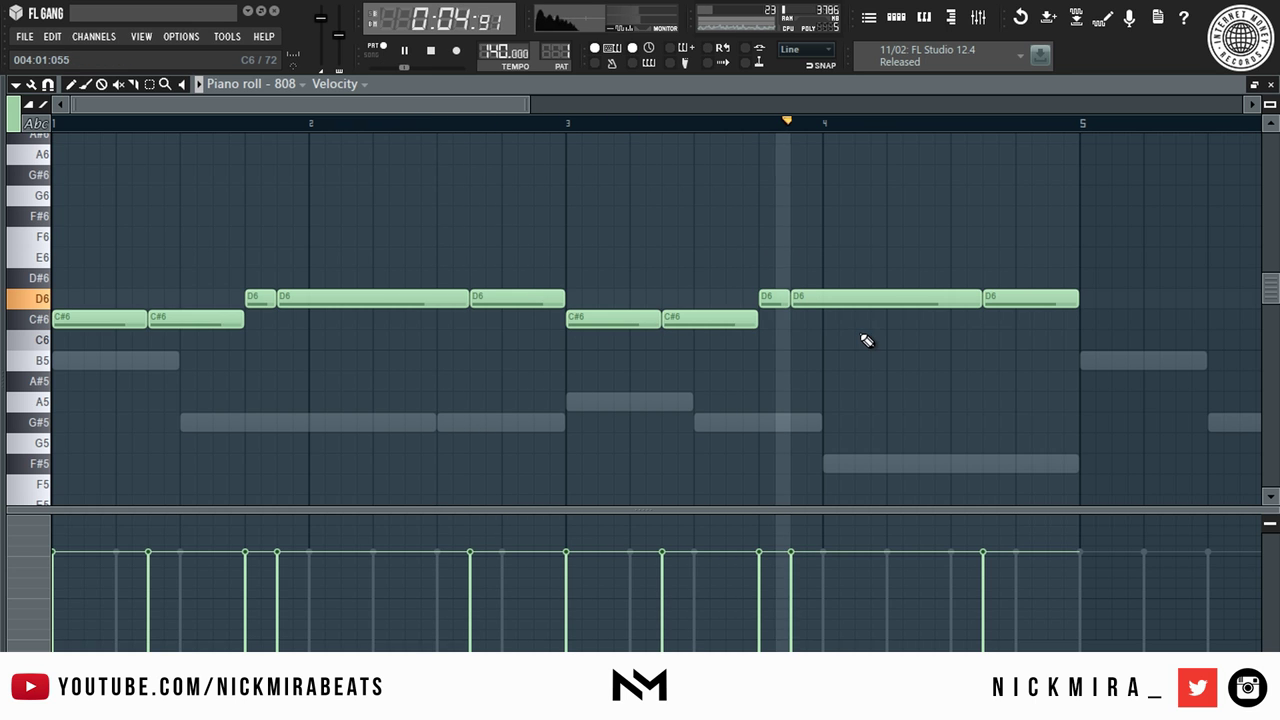
Raise the last 808 note of bar 4 from the D6 line to G#6.
ctrl+click(997, 301)
key(ctrl+Up)
key(ctrl+d)
key(space)
drag(1009, 198, 1007, 315)
key(space)
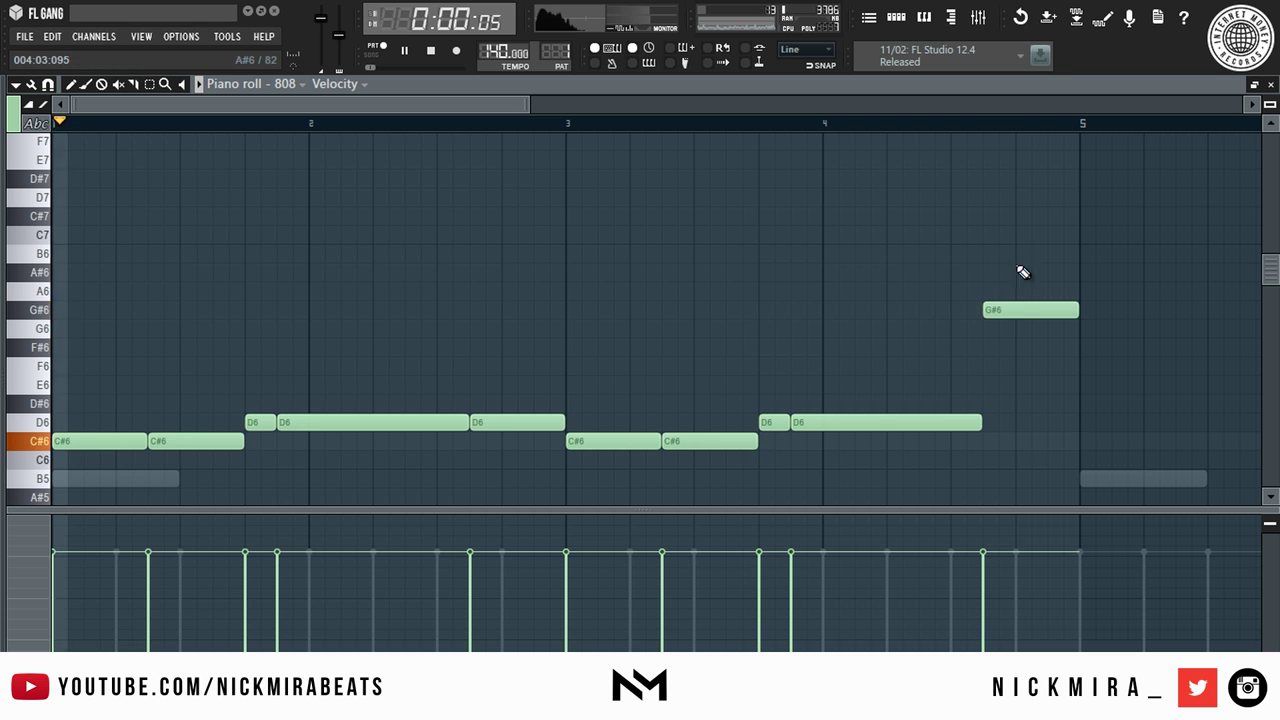
Lower the two D6 notes that start late in bar 1 to C#6.
click(988, 106)
scroll(986, 138, down, 4)
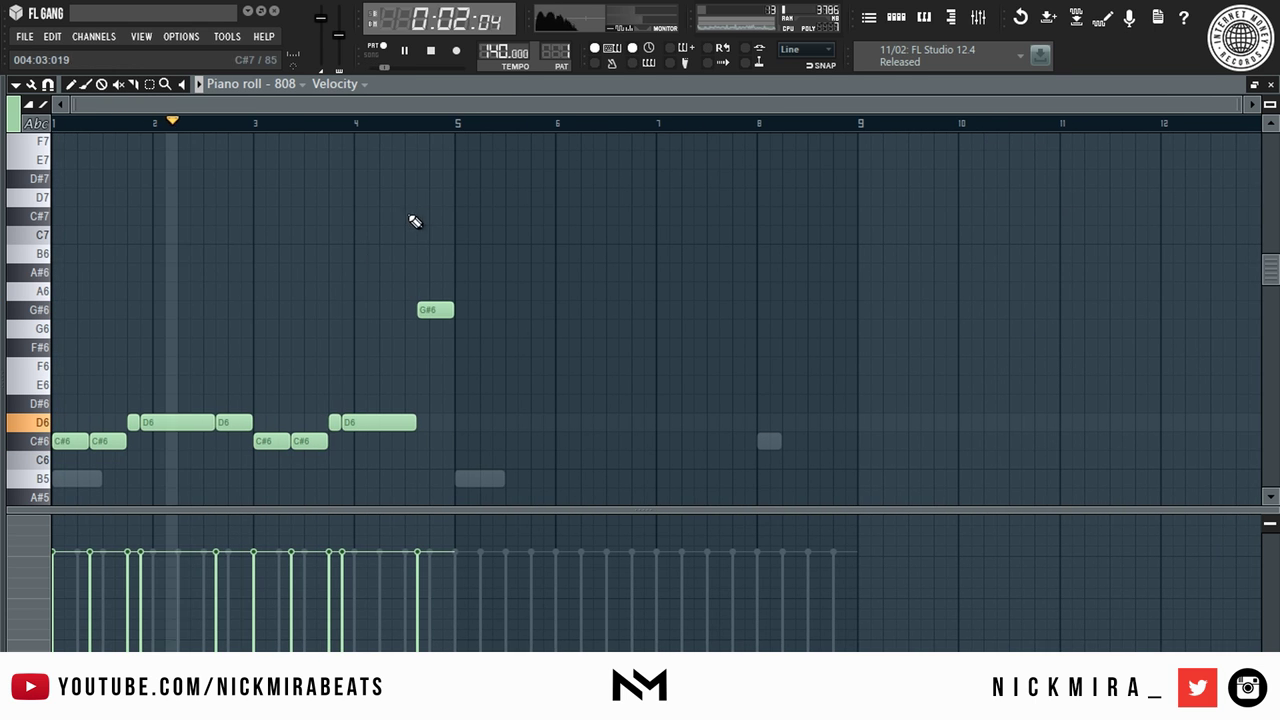
drag(182, 414, 126, 445)
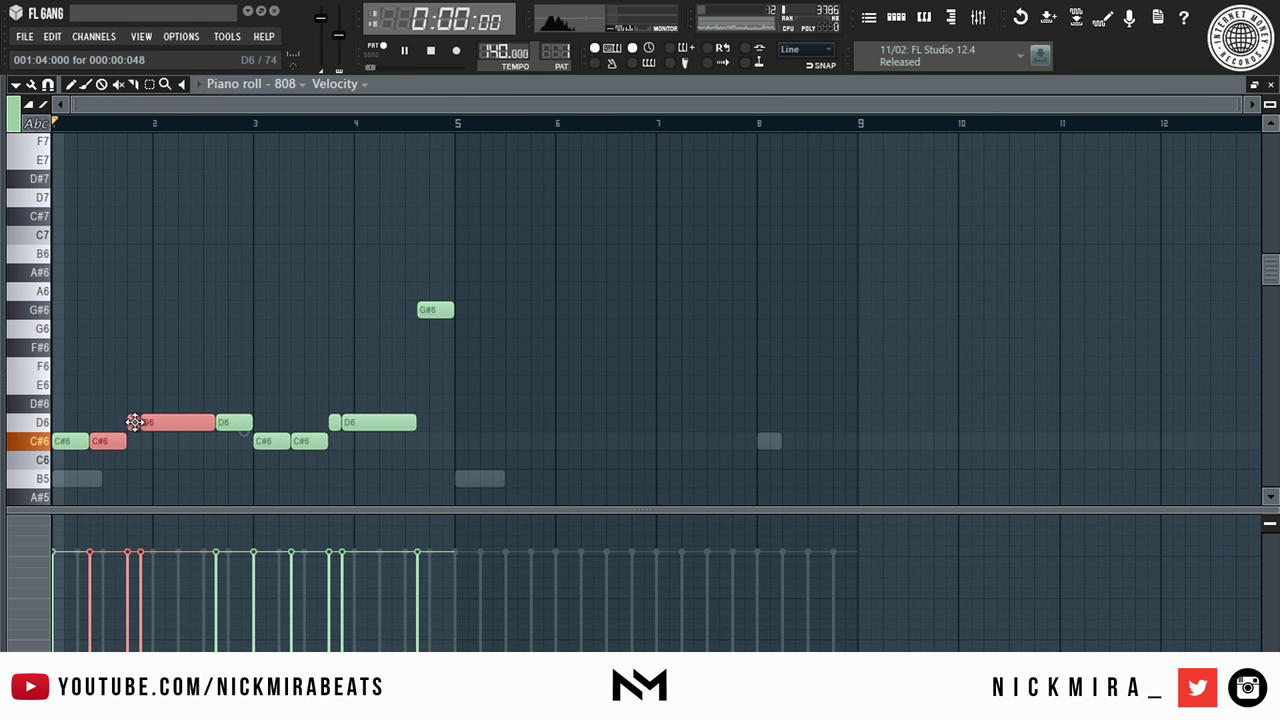
key(shift+Down)
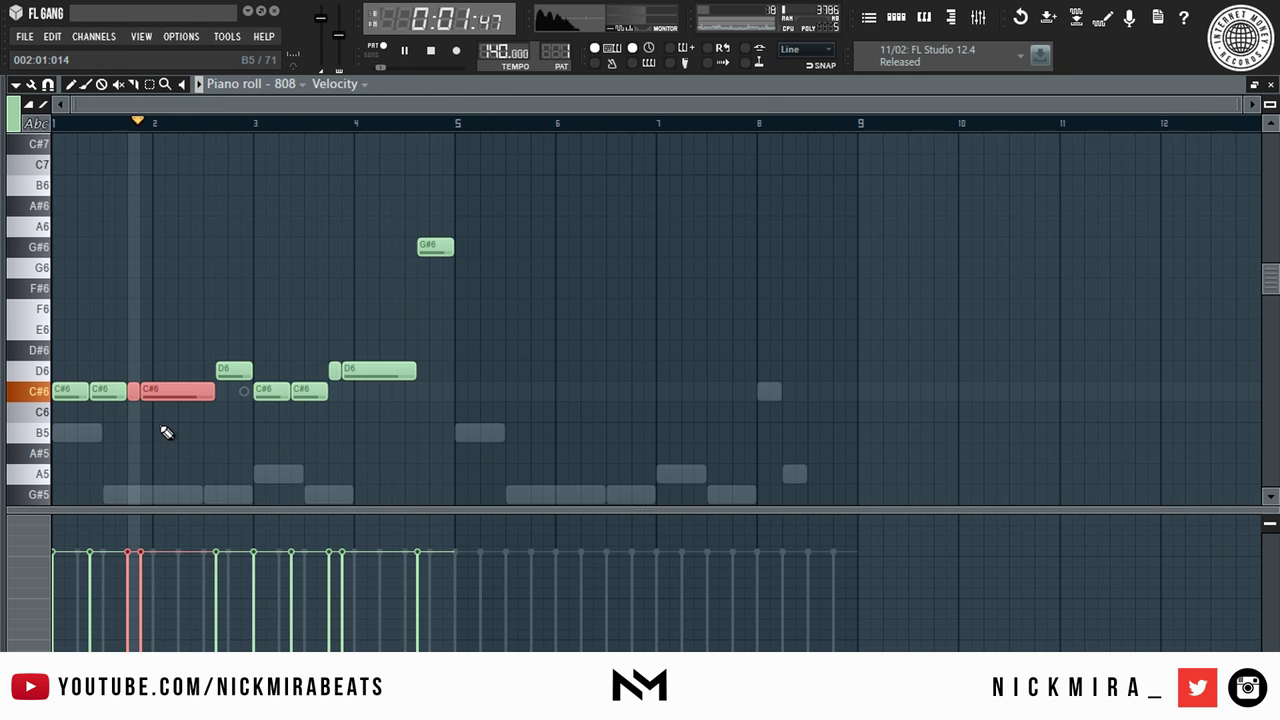
ctrl+click(179, 312)
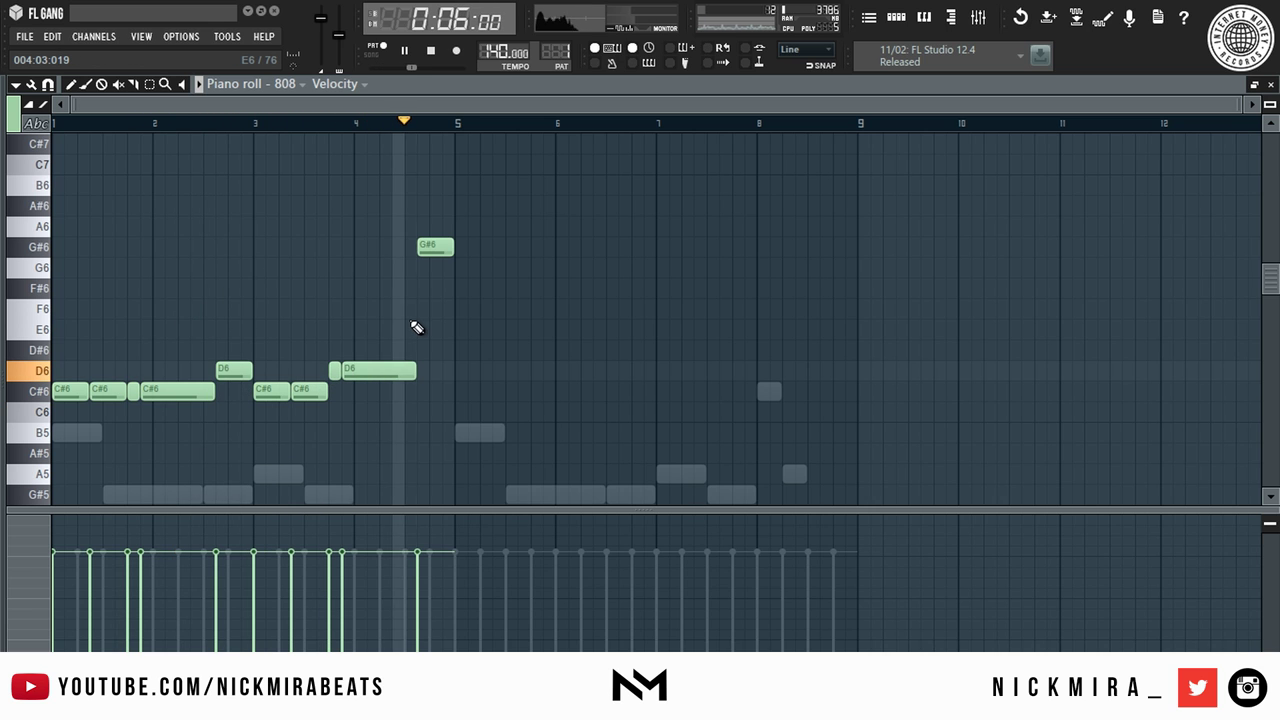
Add a short A6 note in bar 4 before the G#6 and trim the preceding D6 note up to it.
key(space)
click(398, 229)
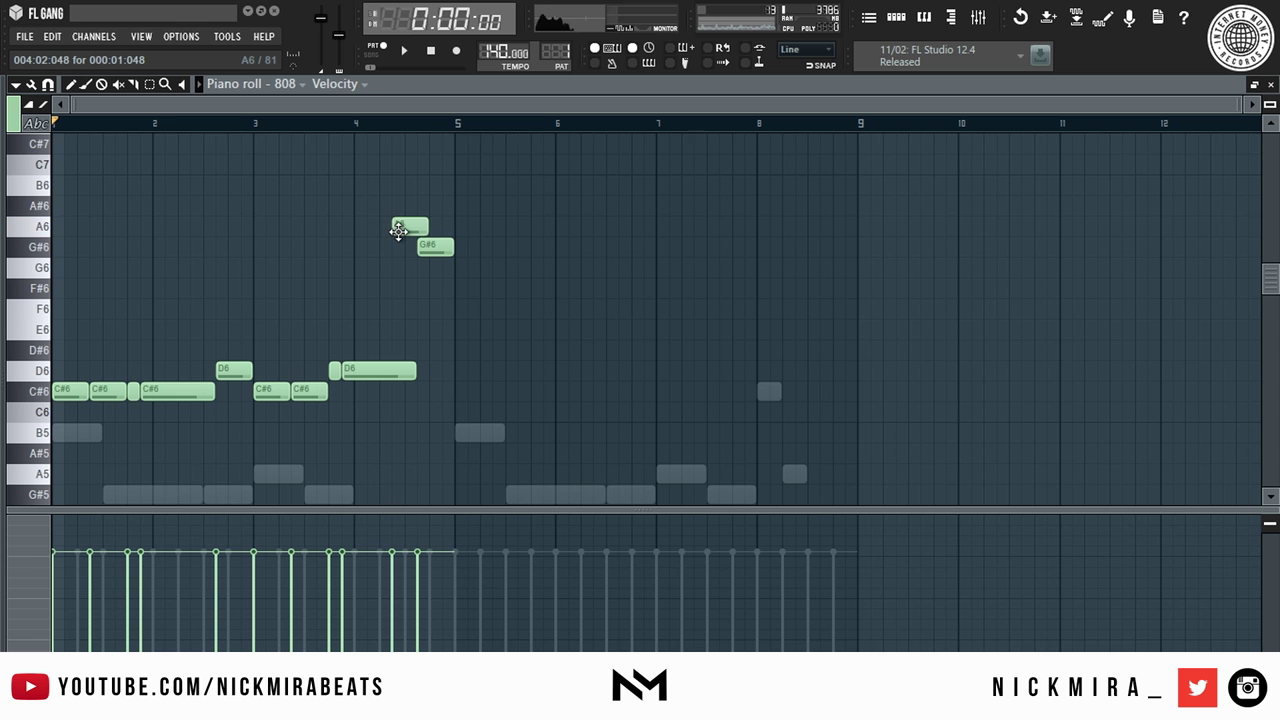
drag(410, 224, 404, 225)
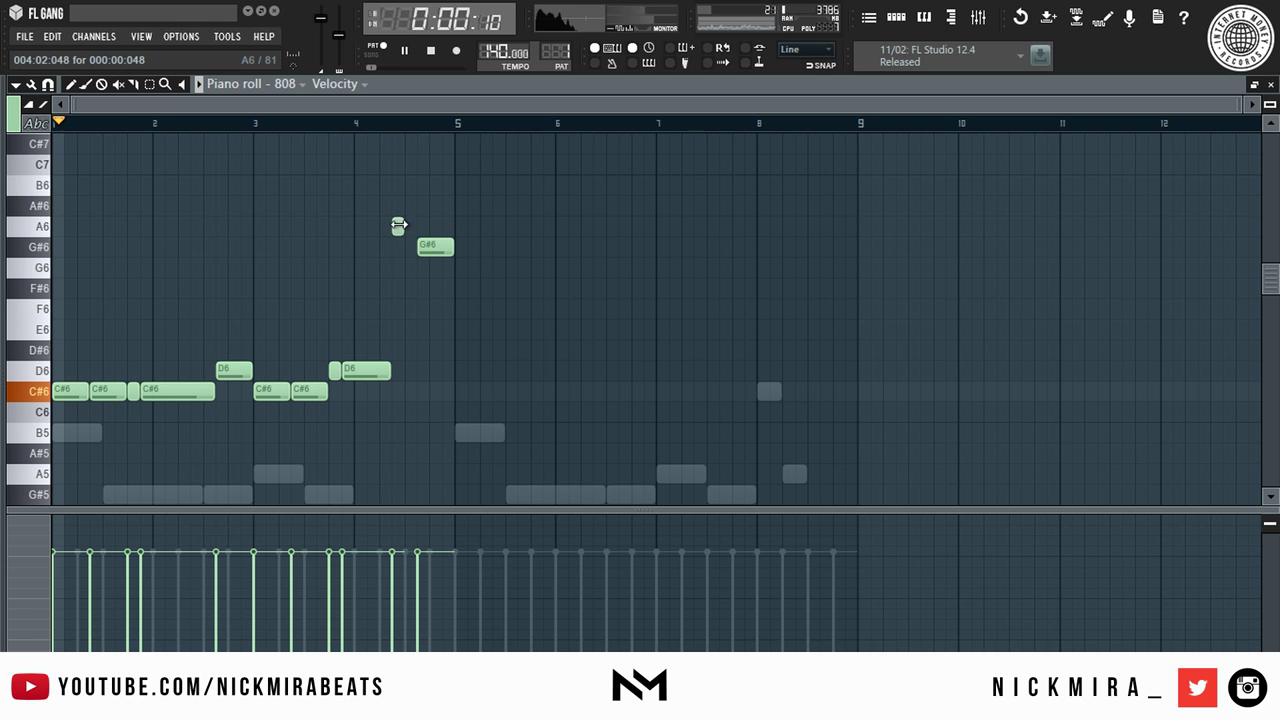
key(space)
Duplicate the four-bar 808 line into bars 5 to 8 and raise the first note of bar 7 to C#7.
key(ctrl+b)
key(ctrl+a)
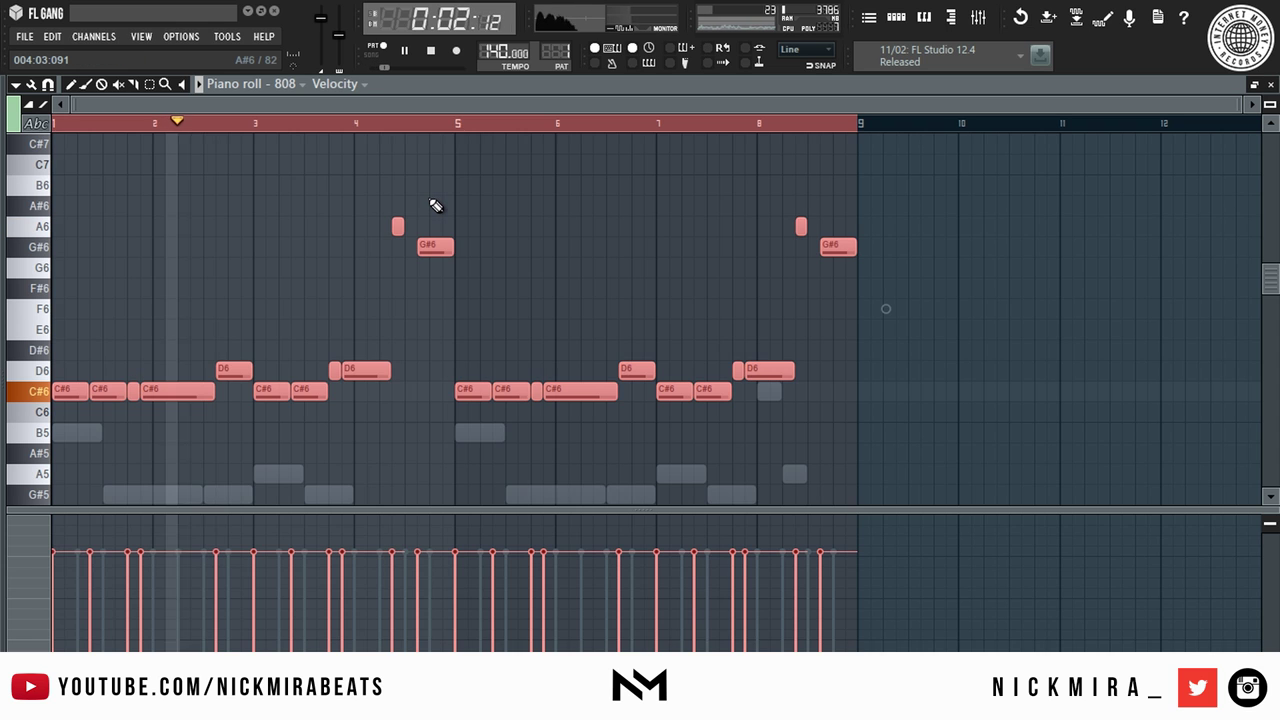
key(ctrl+d)
click(676, 390)
scroll(677, 400, up, 2)
key(ctrl+Up)
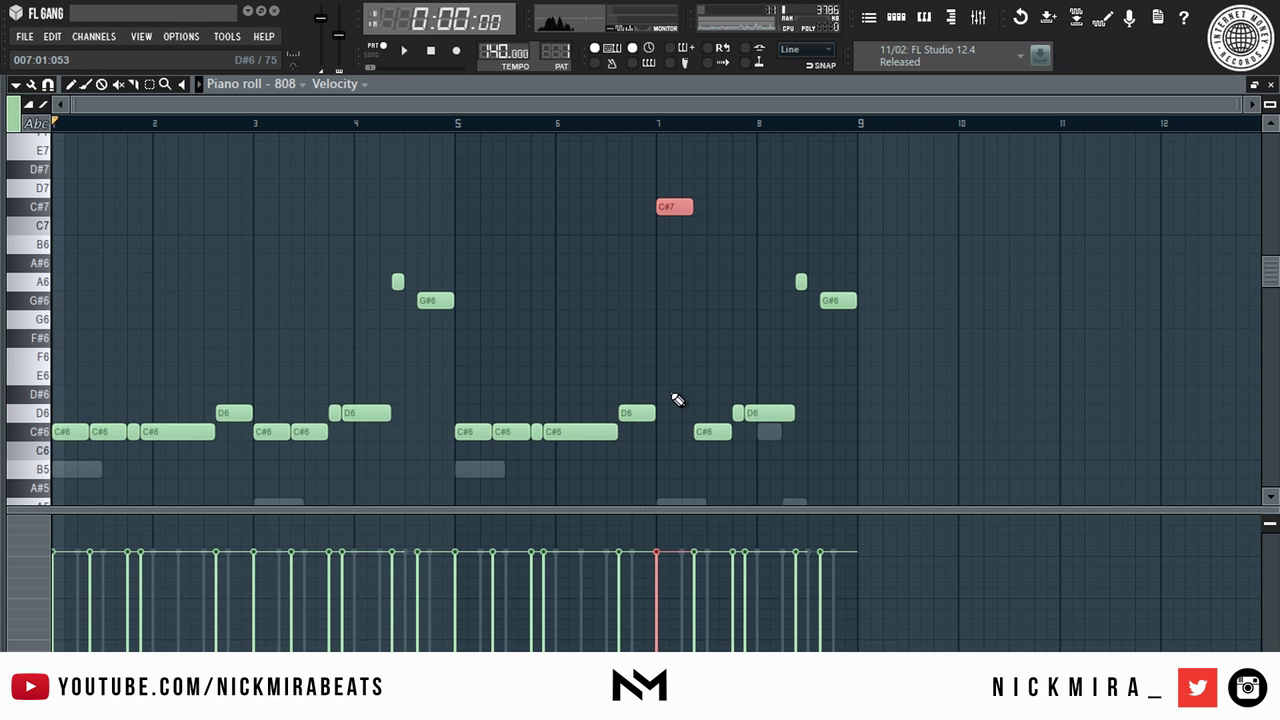
Transpose all 808 notes down one octave.
key(ctrl+a)
key(ctrl+Down)
key(space)
key(ctrl+d)
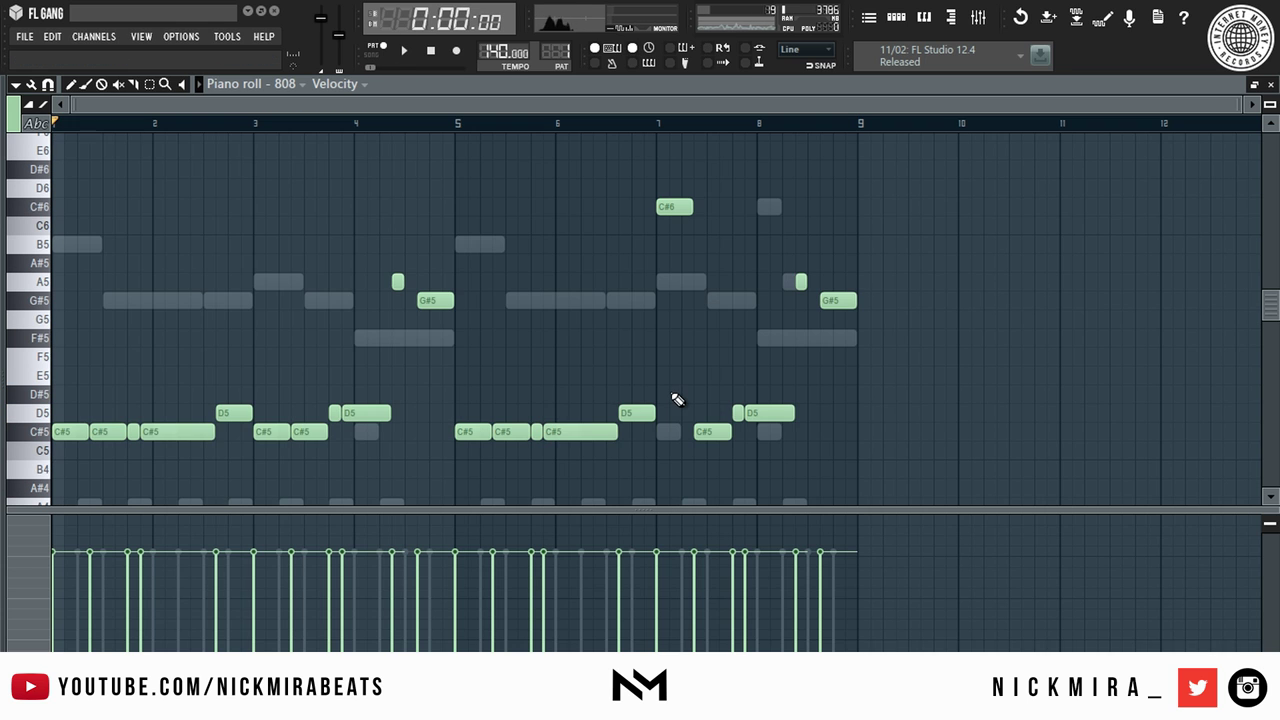
Raise the velocity of all 808 notes to the maximum and play the pattern.
key(ctrl+a)
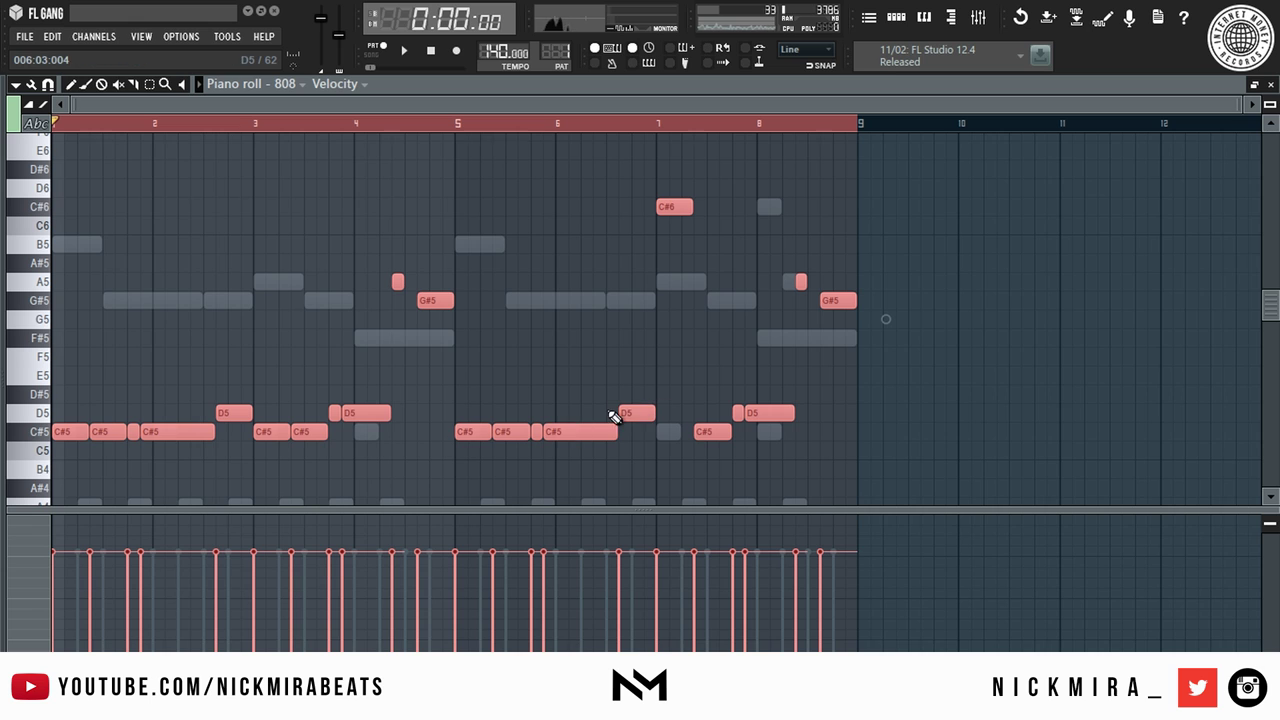
scroll(600, 427, up, 3)
key(space)
key(space)
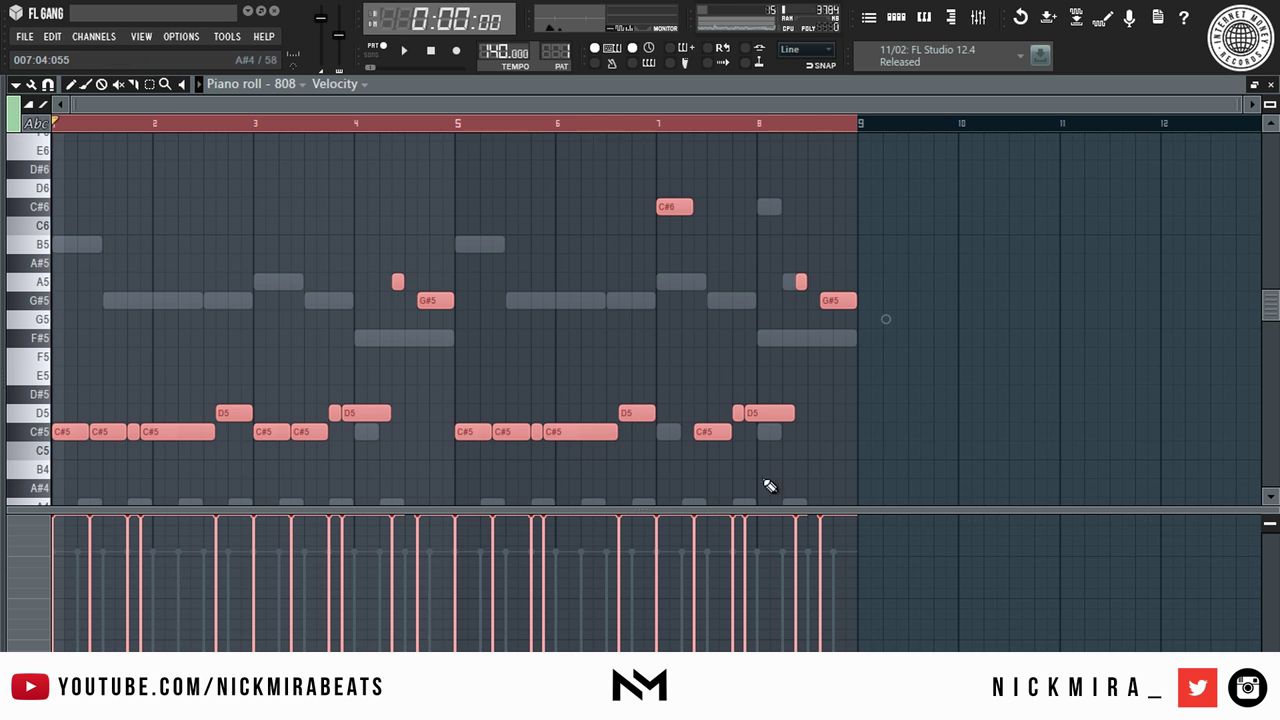
scroll(594, 423, up, 3)
scroll(594, 423, down, 8)
key(ctrl+d)
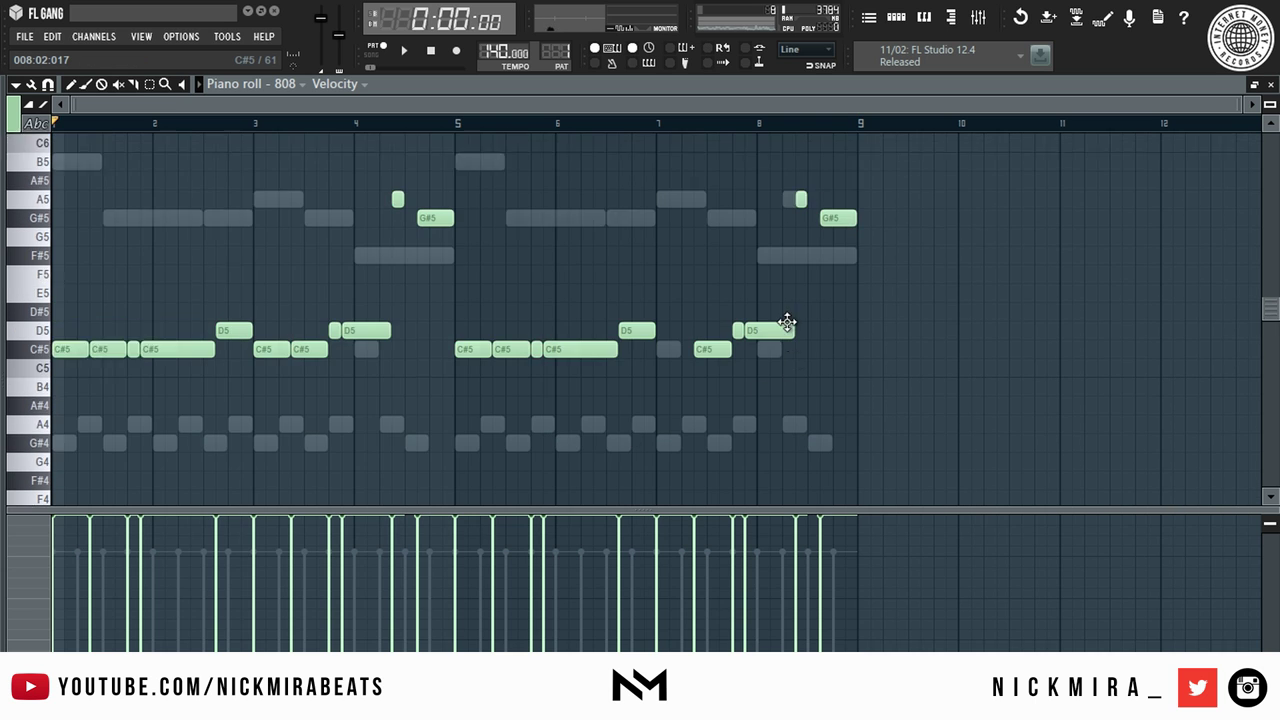
scroll(793, 329, up, 4)
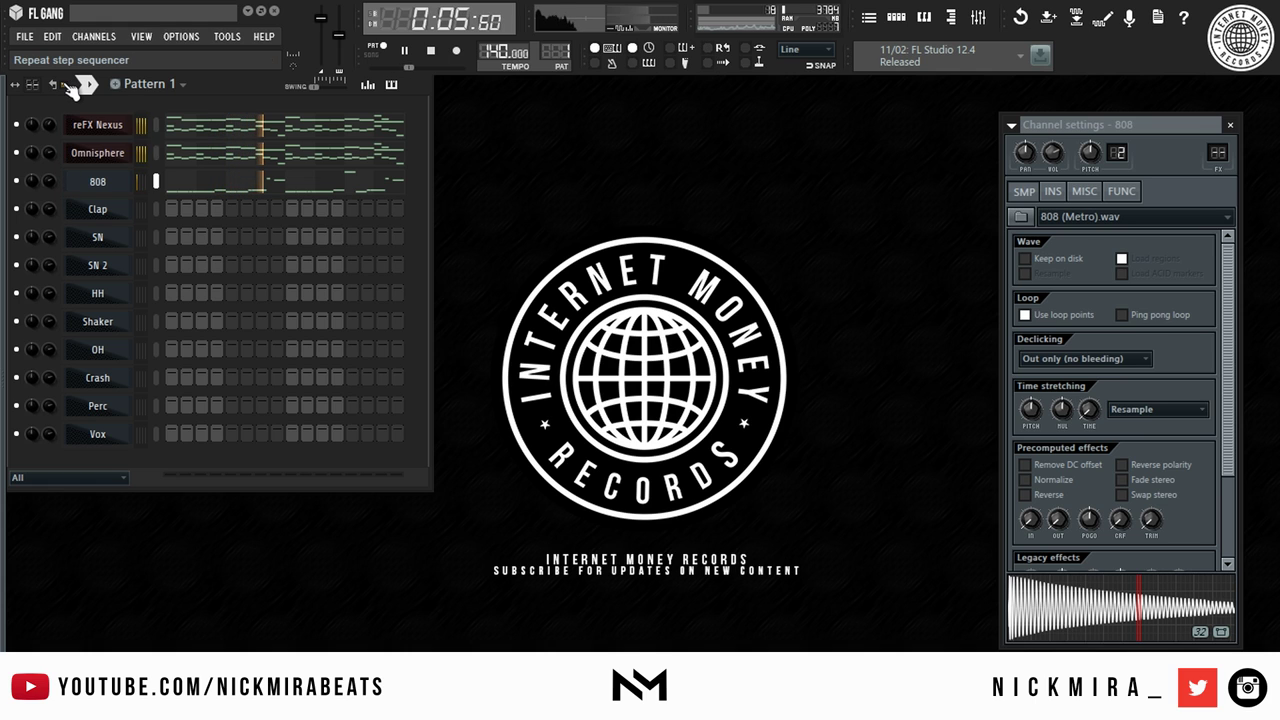
Add a Clap hit on step 9, open the Clap channel settings, and play the pattern.
click(292, 208)
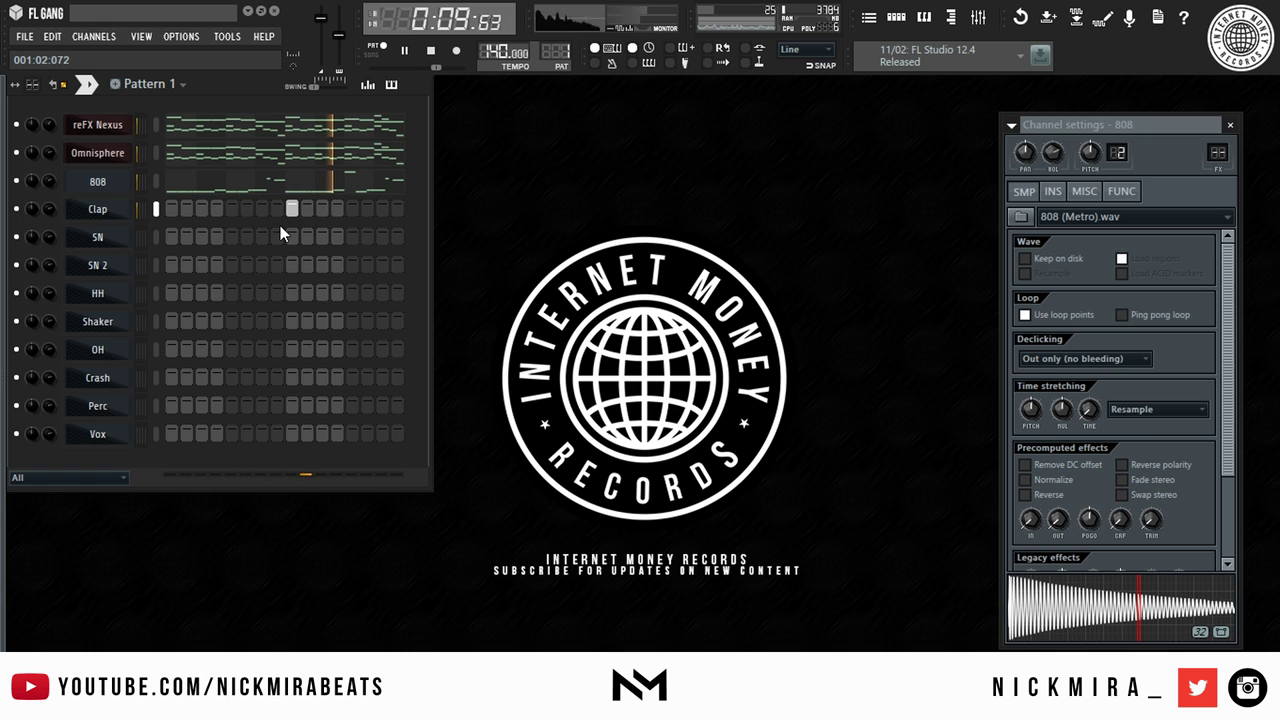
click(121, 211)
key(space)
key(space)
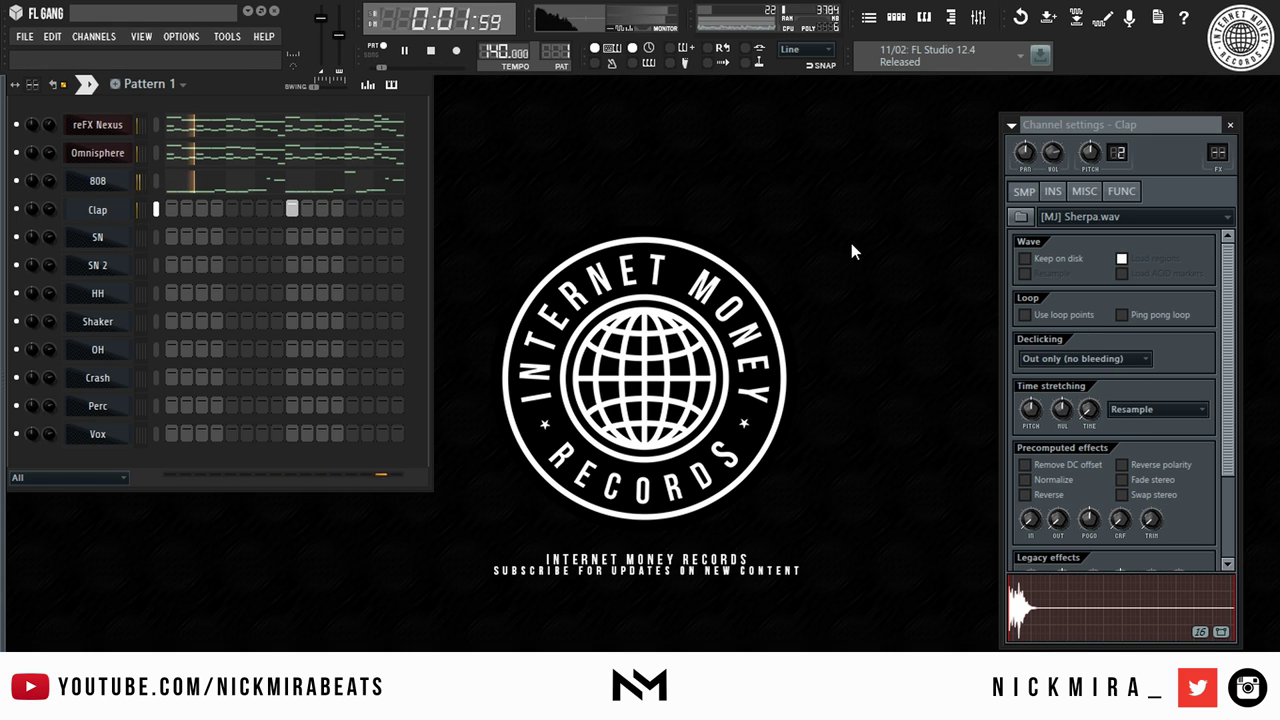
Add an SN hit on step 9, open the SN channel settings, and play the pattern.
click(155, 236)
click(291, 236)
click(97, 237)
key(space)
key(space)
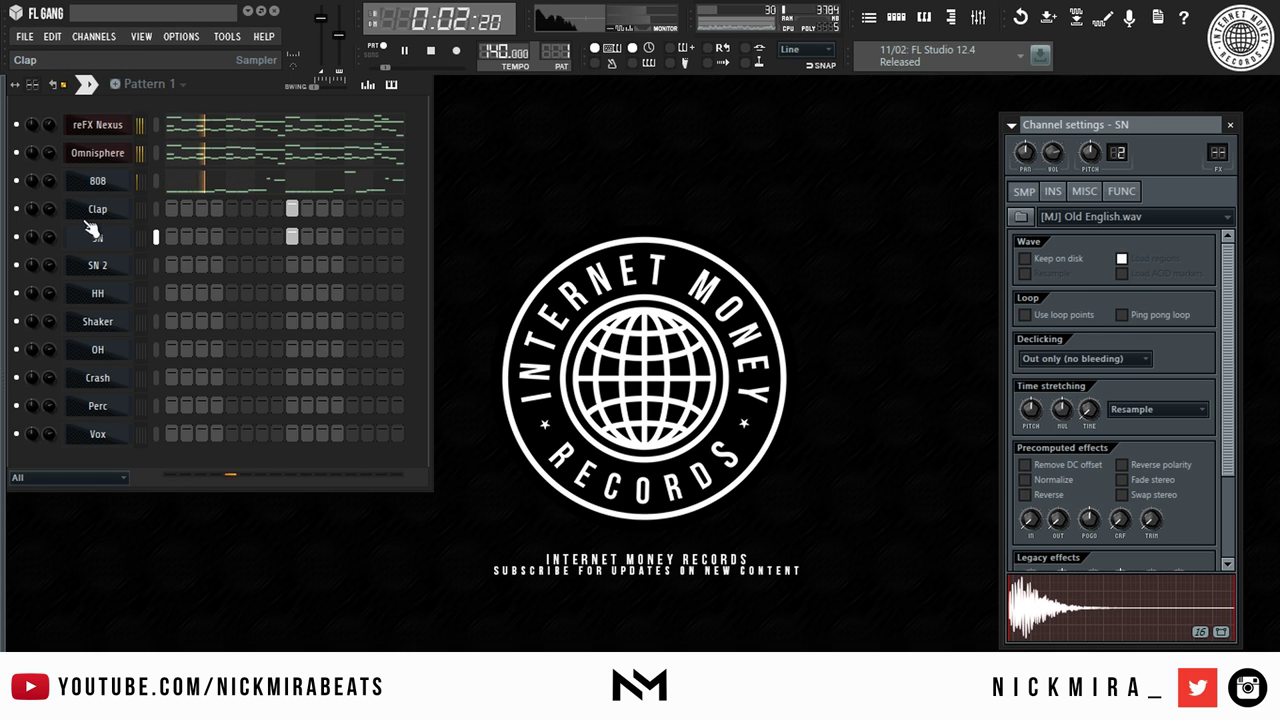
Send the Clap to the piano roll and repeat its C5 note on beat 3 of every bar through bar 8.
right_click(125, 210)
click(161, 209)
scroll(222, 130, down, 5)
key(space)
right_click(832, 318)
ctrl+click(757, 318)
key(ctrl+b)
key(ctrl+d)
key(ctrl+a)
drag(905, 317, 808, 320)
Lengthen the clap note in bar 8 slightly, play the pattern, and return to the channel rack.
scroll(840, 122, up, 8)
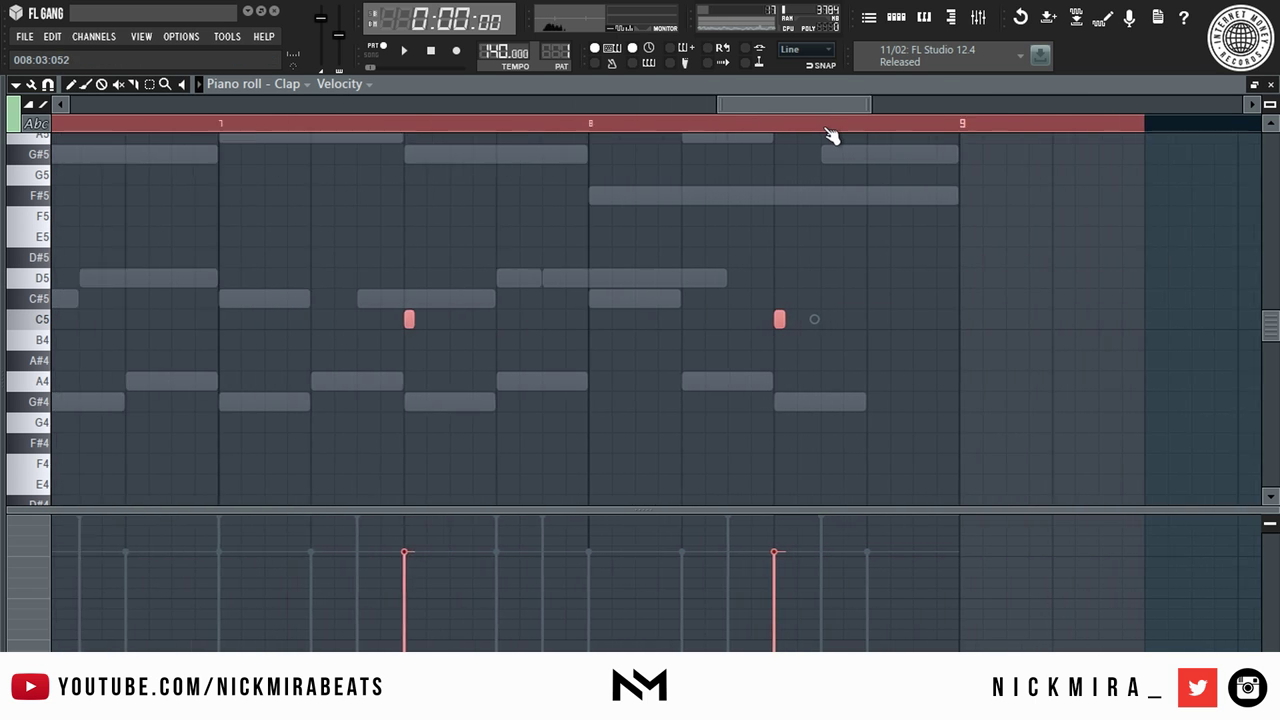
key(ctrl+d)
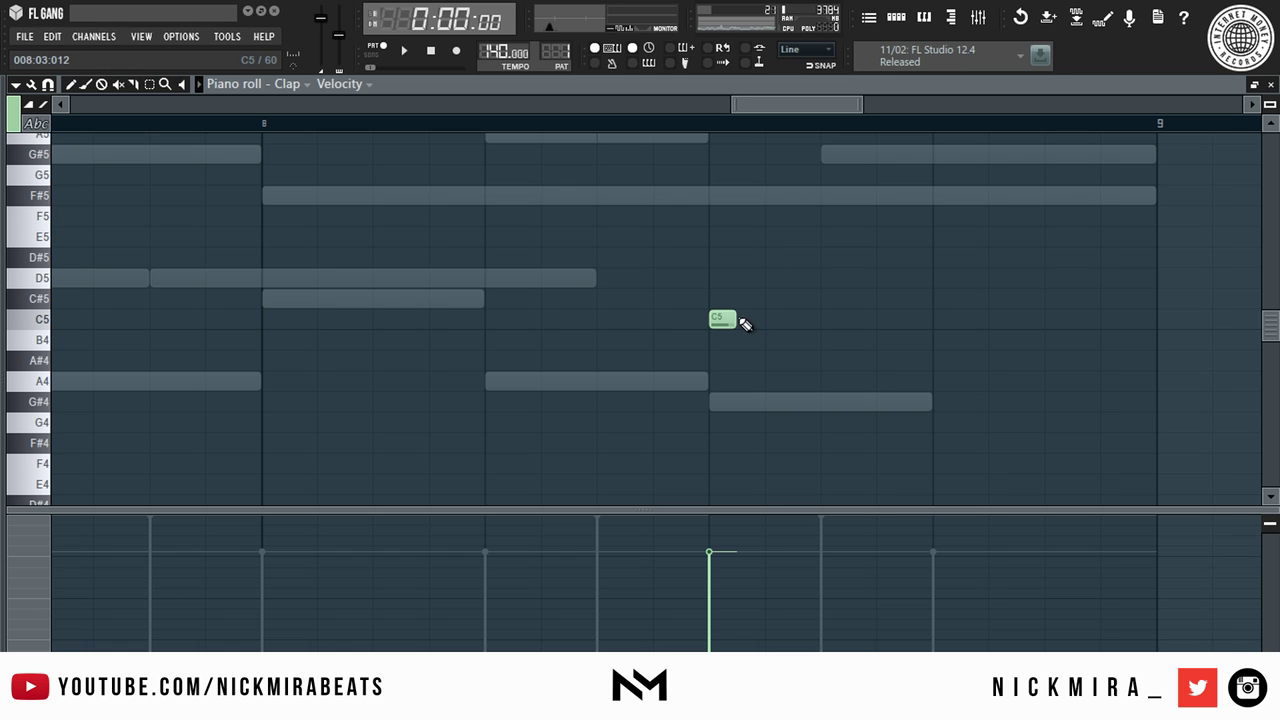
mouse_move(744, 318)
mouse_down()
mouse_move(1130, 317)
mouse_move(755, 341)
mouse_up()
key(space)
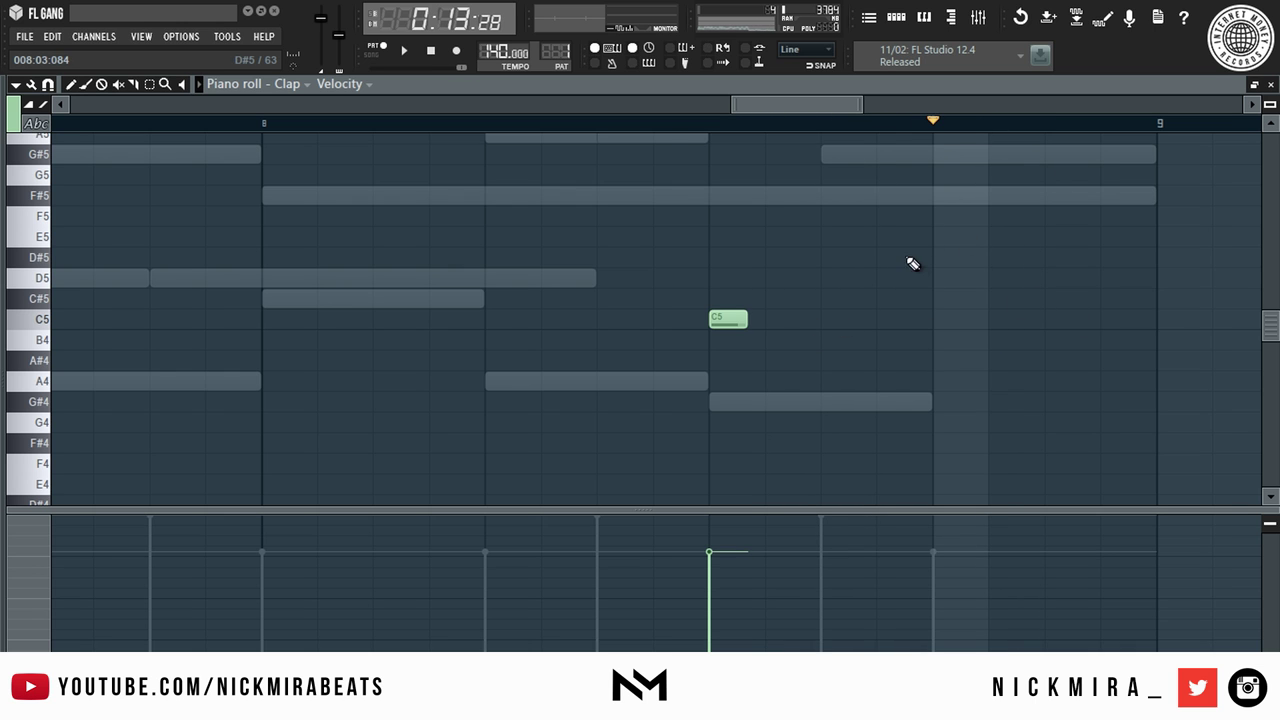
scroll(955, 129, down, 4)
key(space)
key(space)
key(F7)
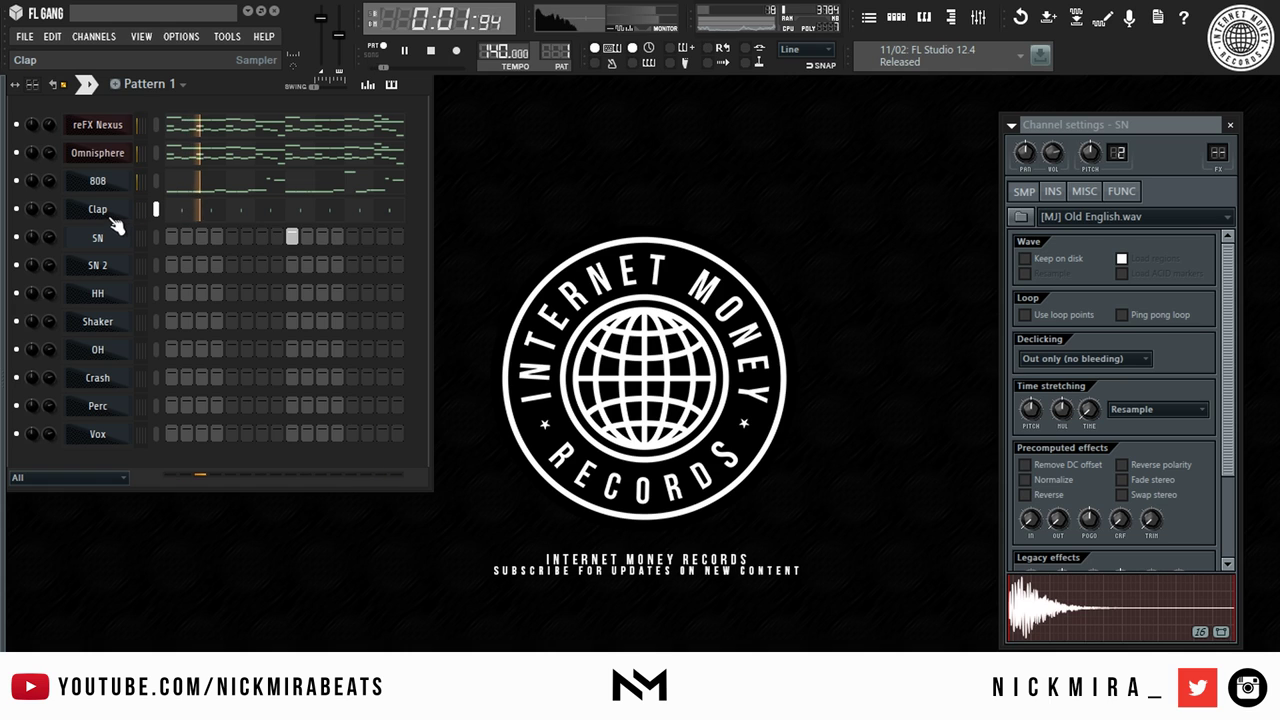
Copy the Clap channel's notes, paste them into the SN channel, and play the pattern.
key(space)
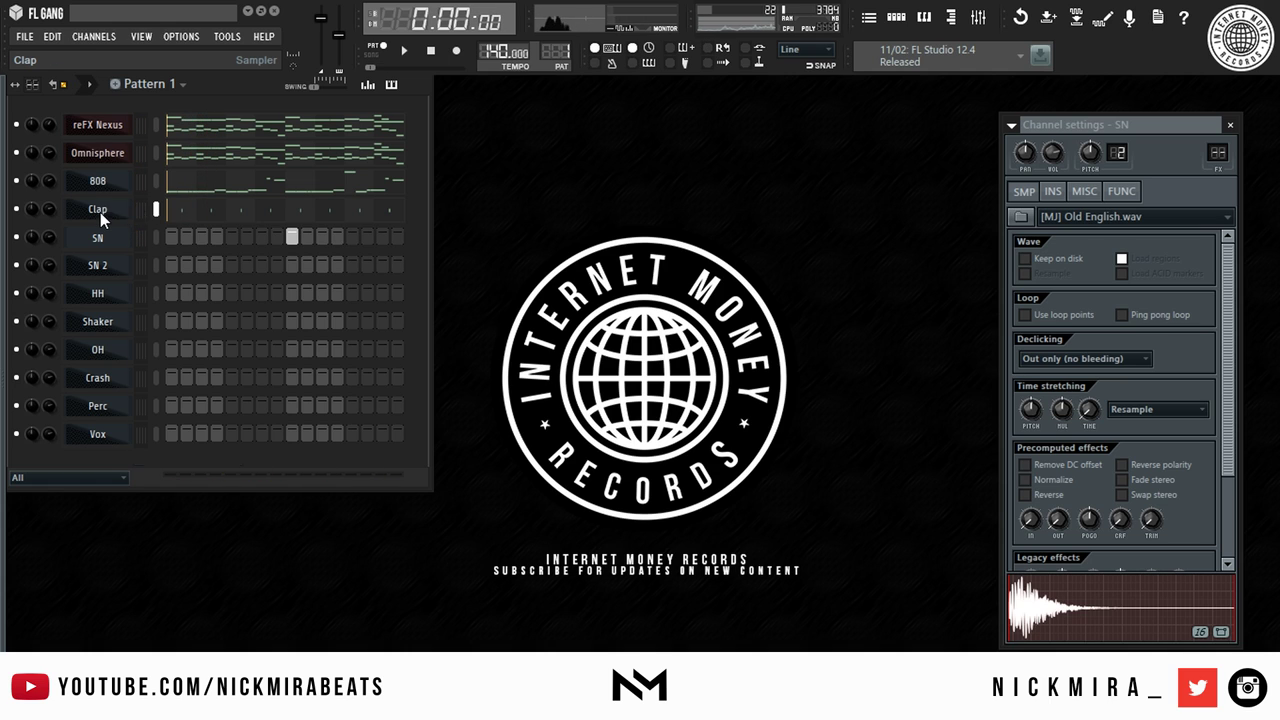
right_click(101, 212)
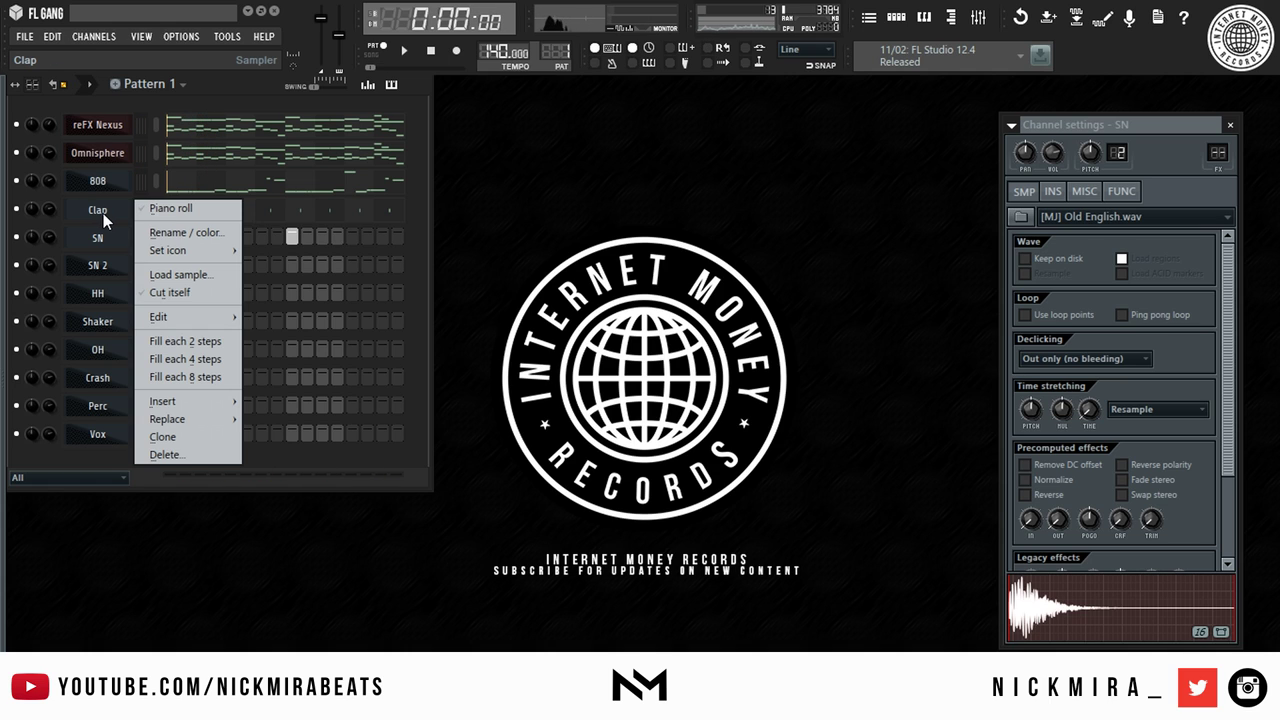
key(e)
key(c)
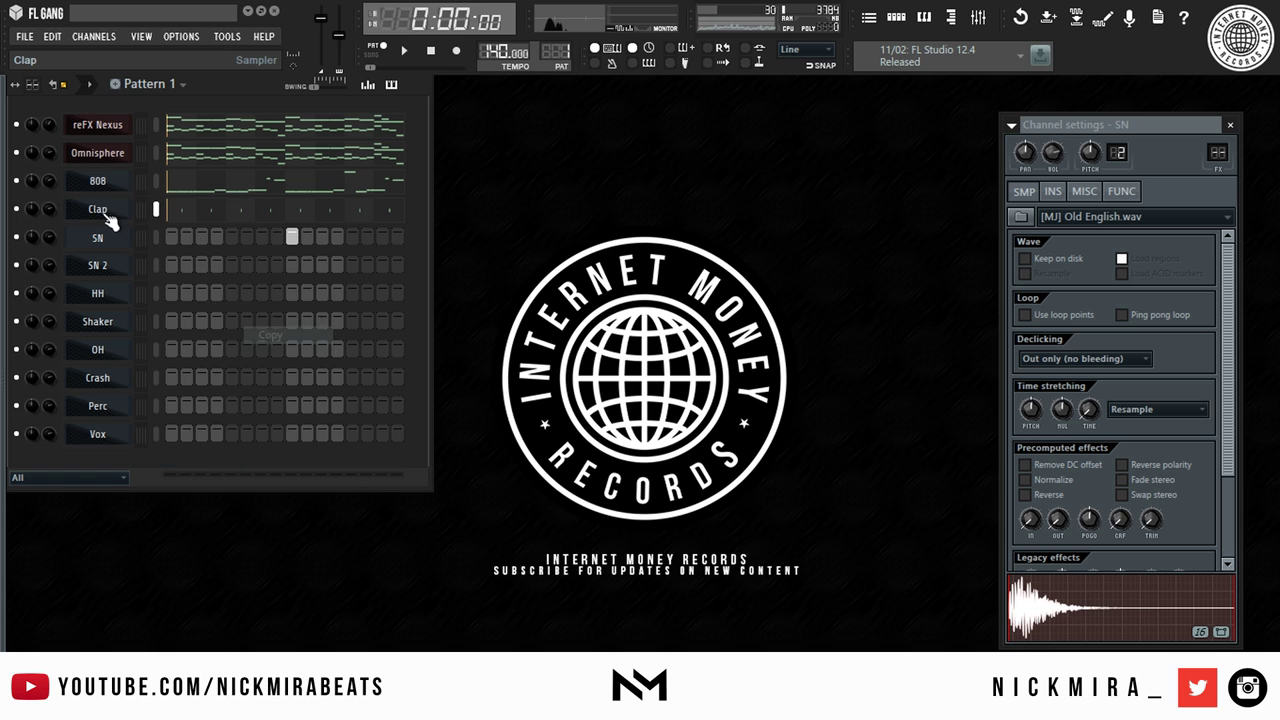
right_click(96, 244)
key(e)
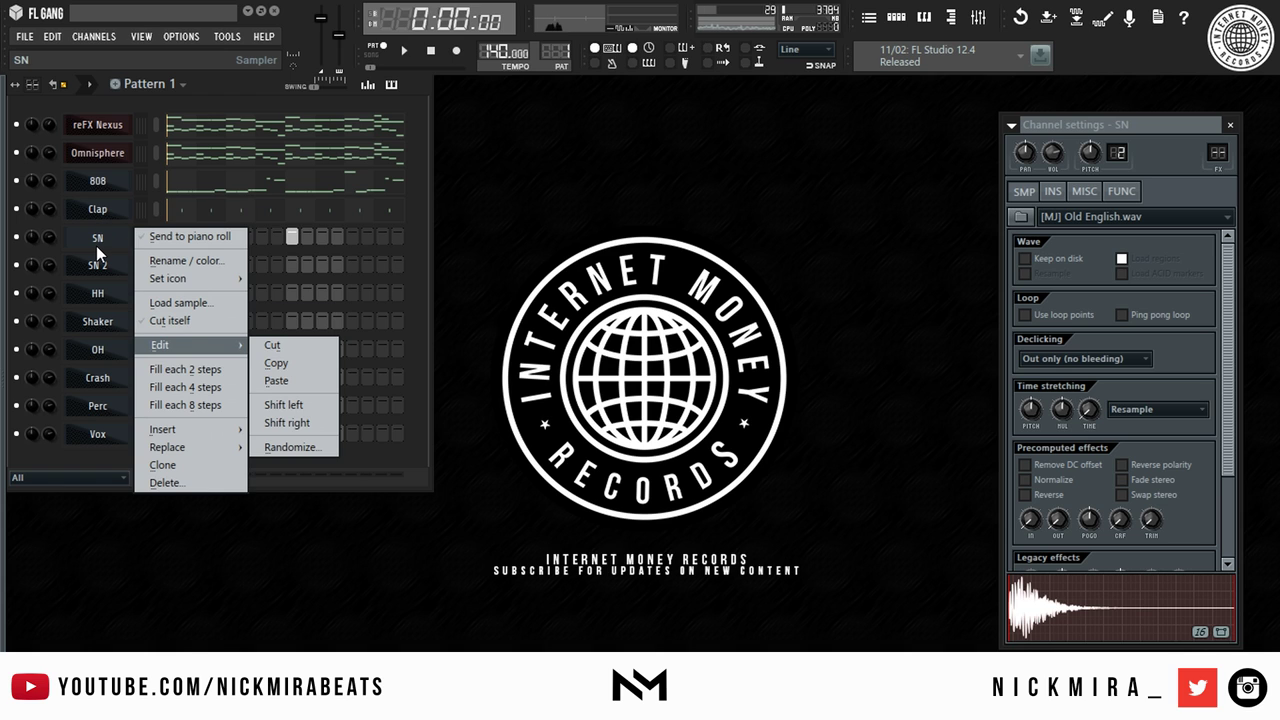
key(p)
key(space)
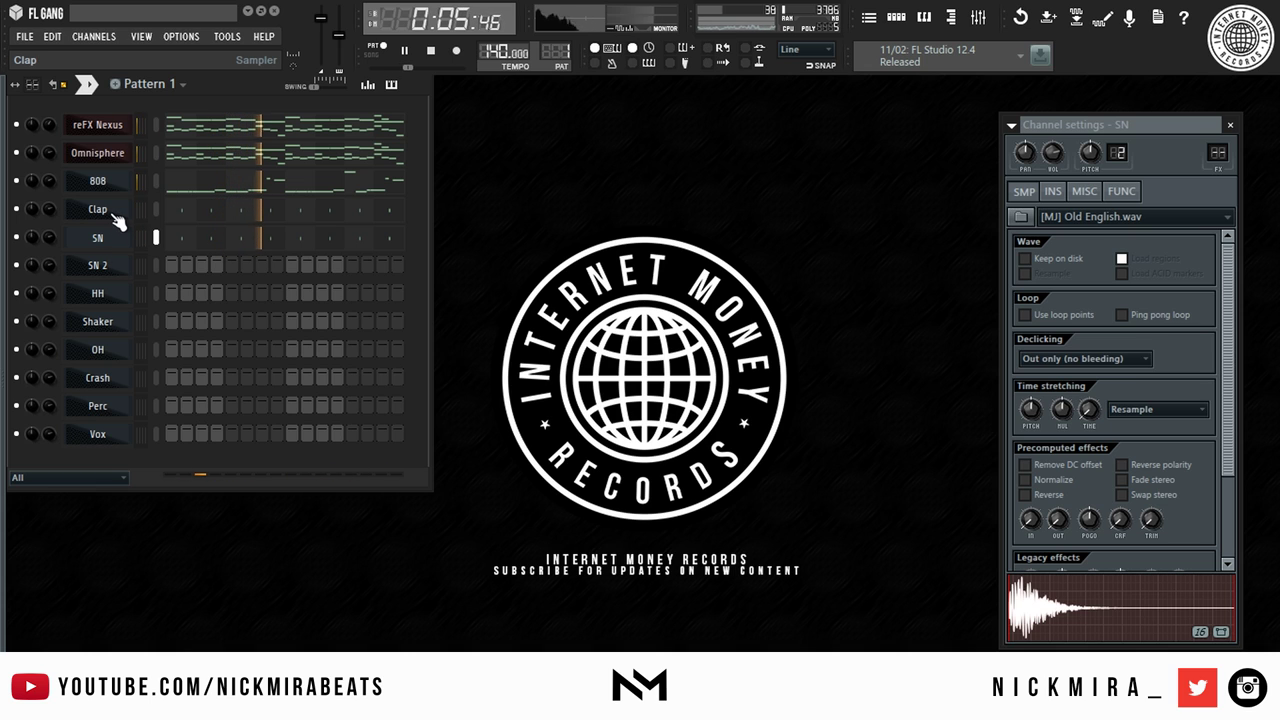
Open the 808's piano roll, play the pattern, select the last two notes of bar 8, and open the score flipper.
right_click(106, 176)
click(158, 180)
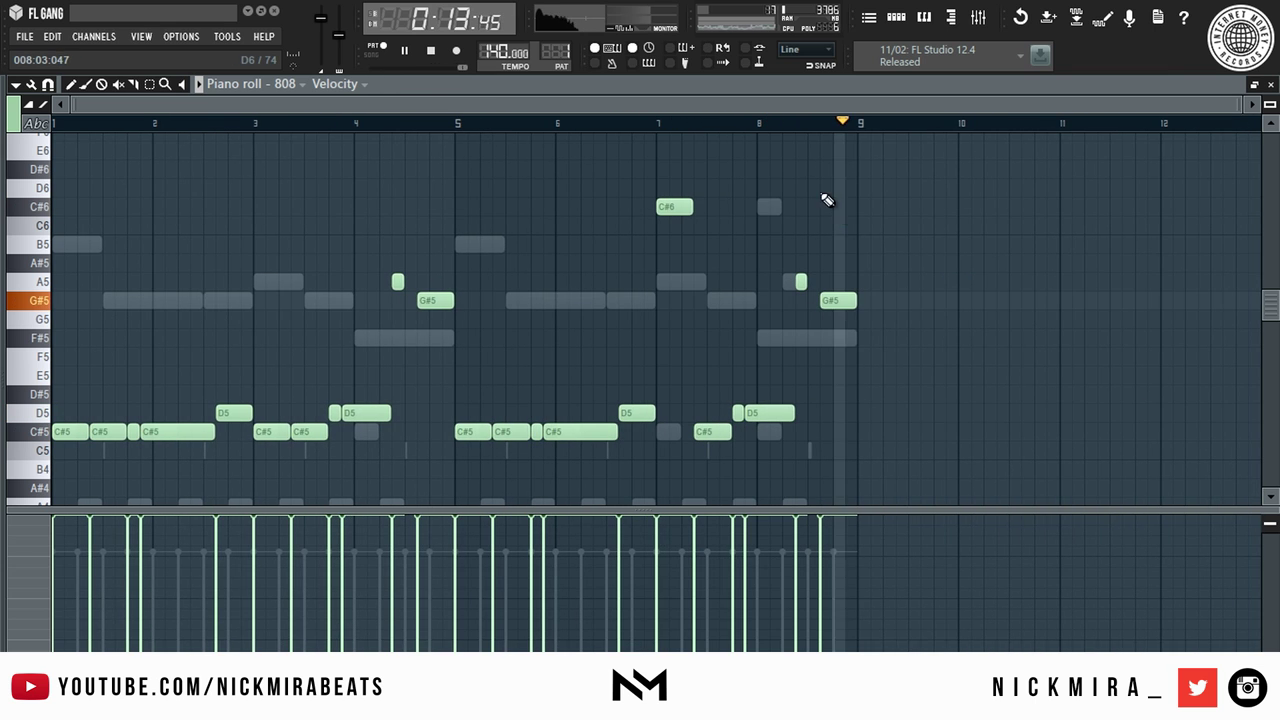
key(space)
drag(785, 254, 965, 340)
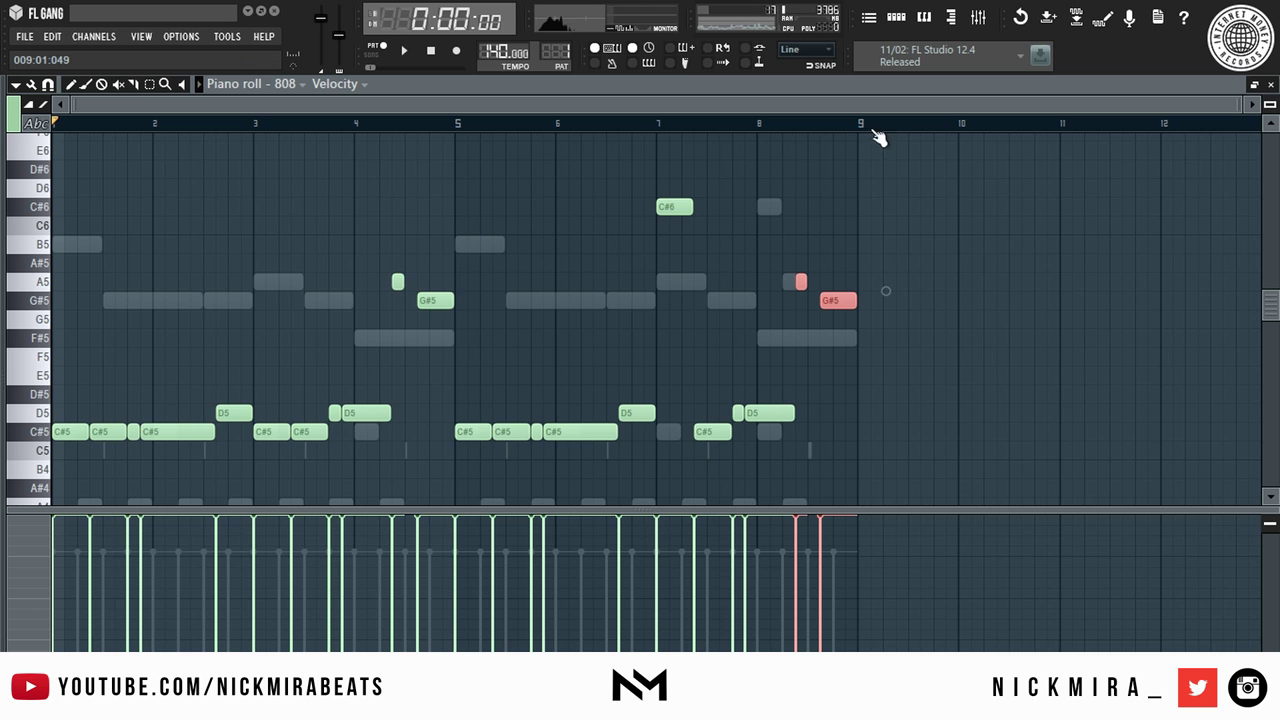
scroll(876, 143, up, 4)
scroll(870, 130, up, 1)
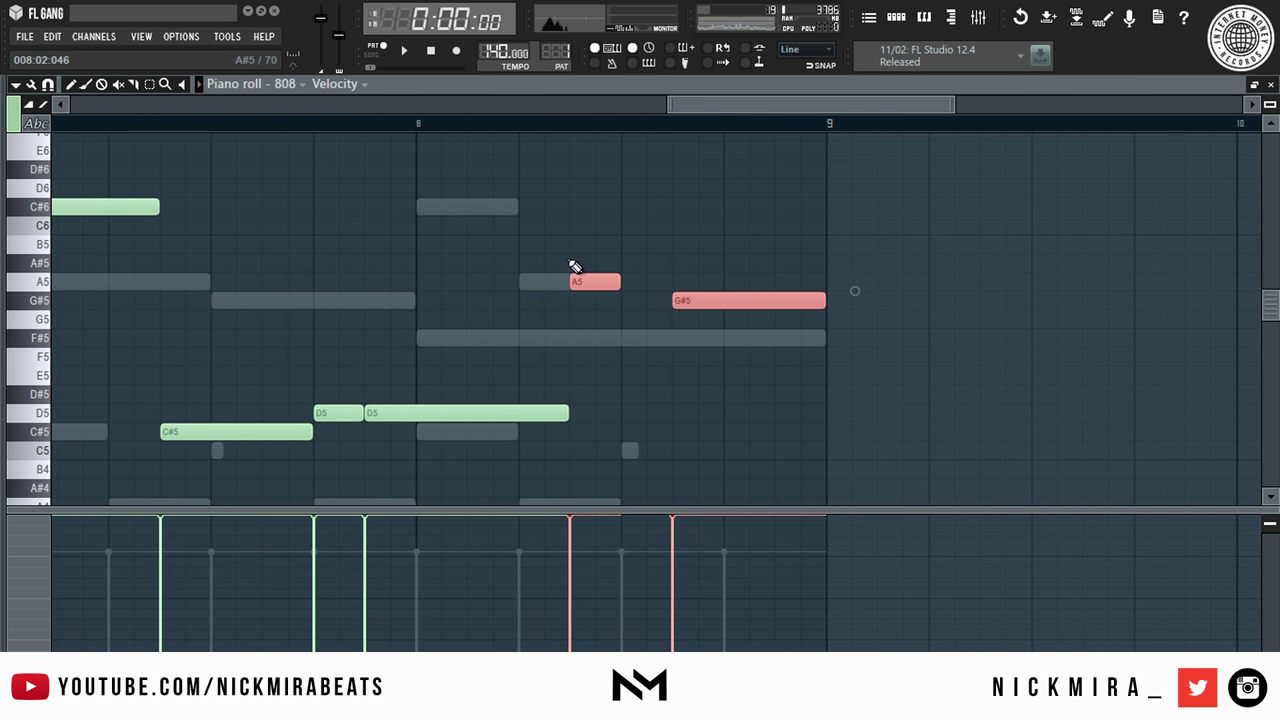
drag(571, 237, 976, 356)
key(alt+y)
drag(926, 256, 1036, 240)
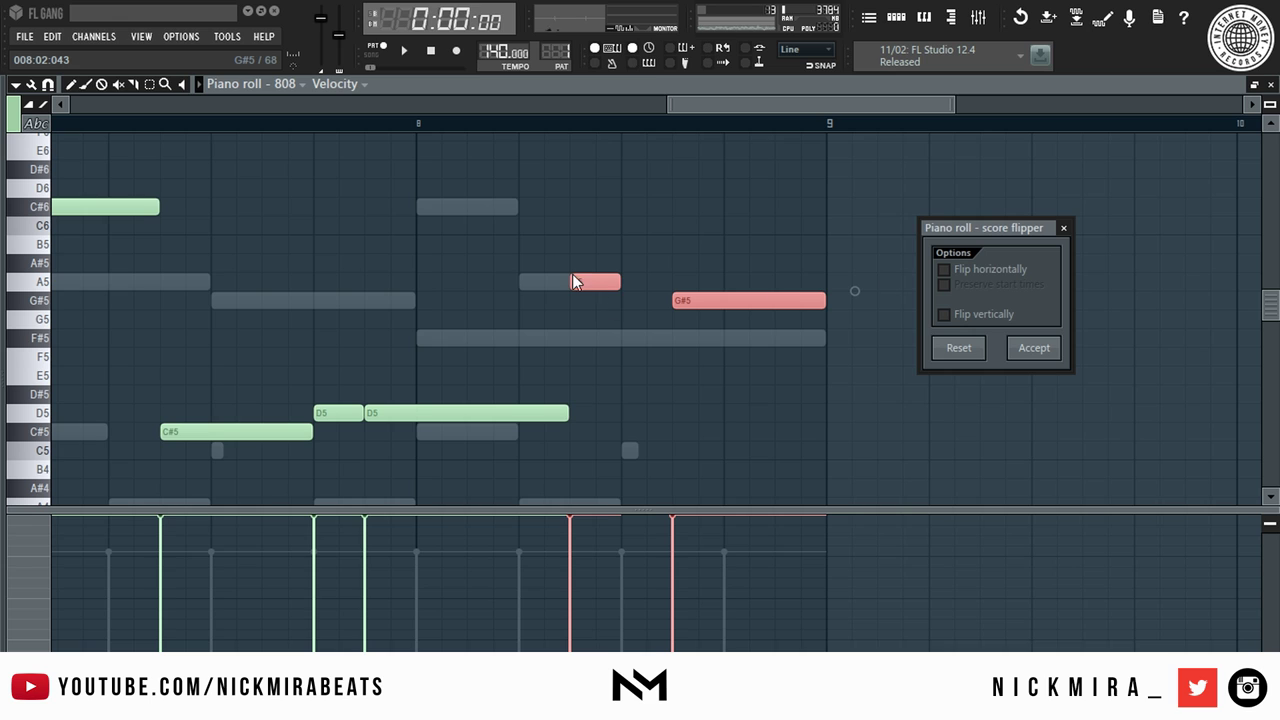
Try flipping the two selected 808 notes horizontally, play the result, and turn the horizontal flip off again.
click(992, 272)
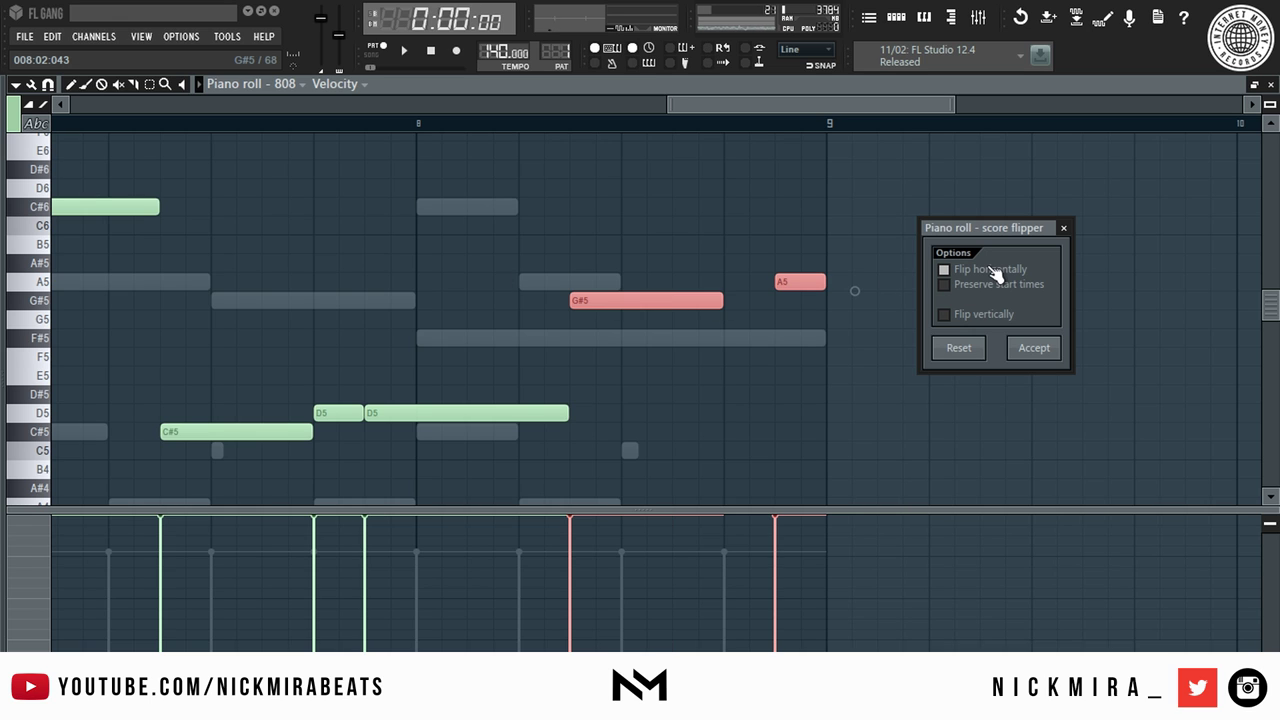
key(space)
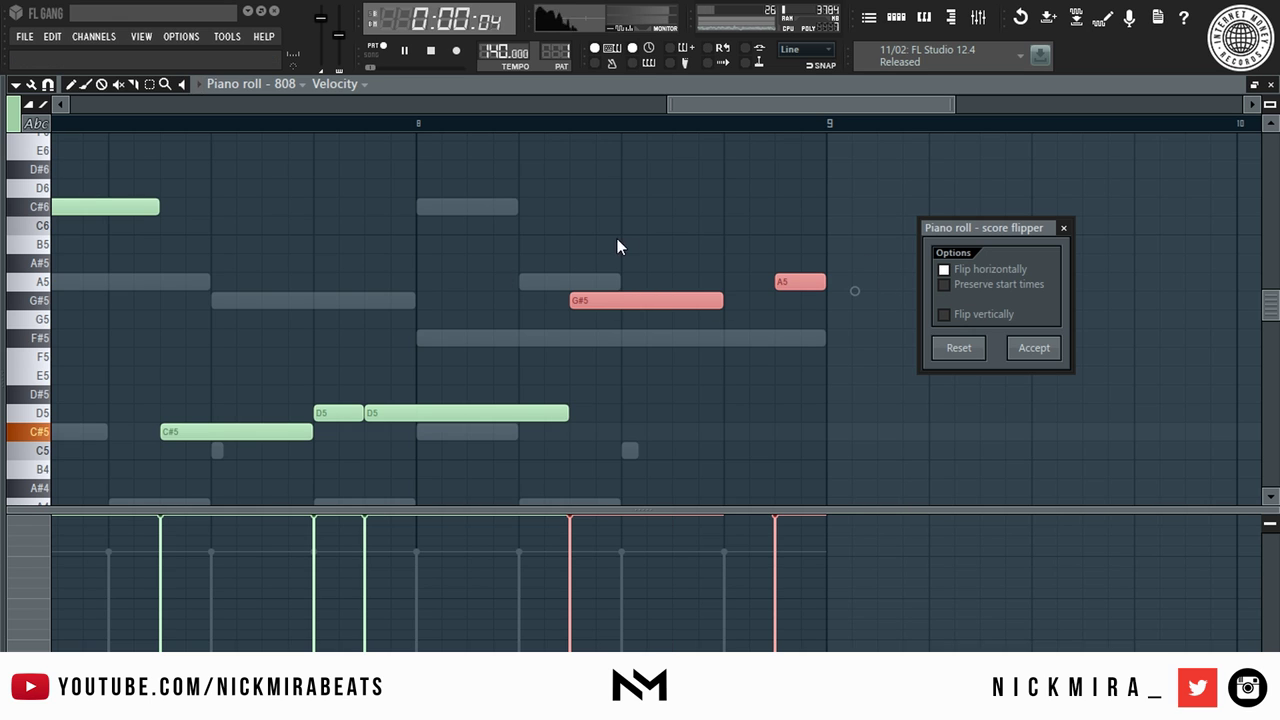
key(space)
click(1001, 280)
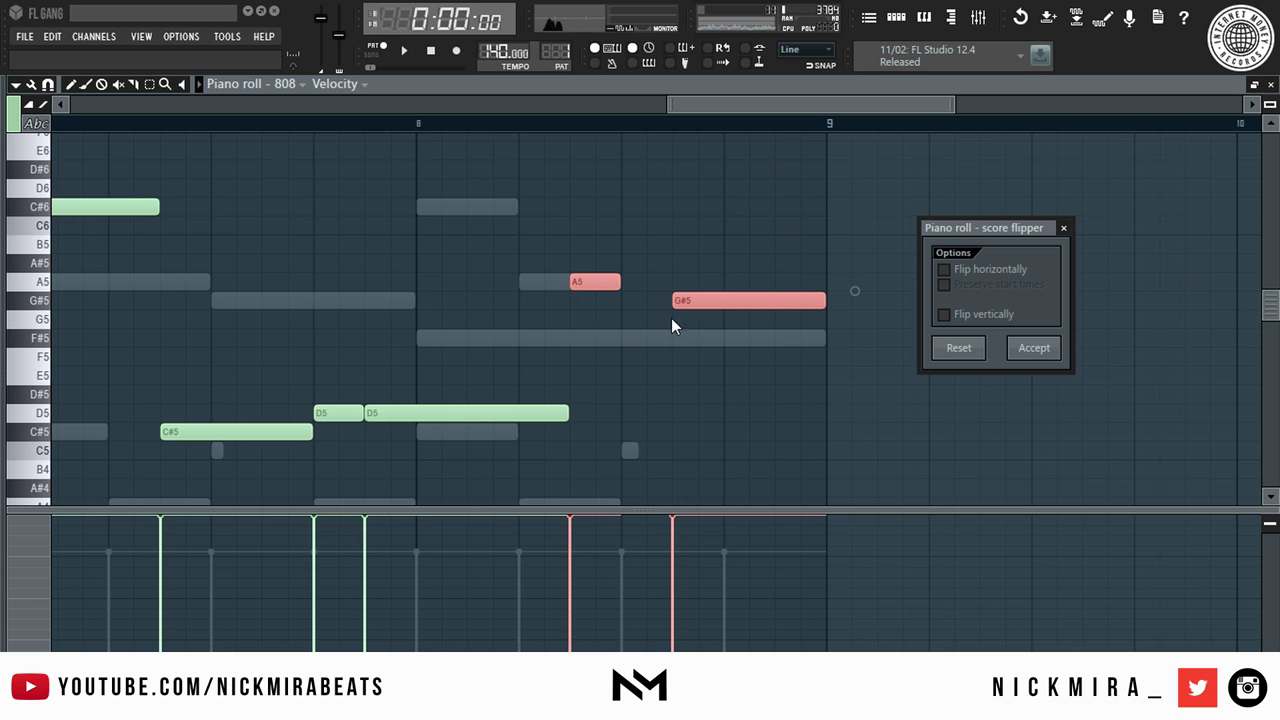
Flip the two selected 808 notes vertically, accept it, play the pattern, and return to the channel rack.
click(987, 315)
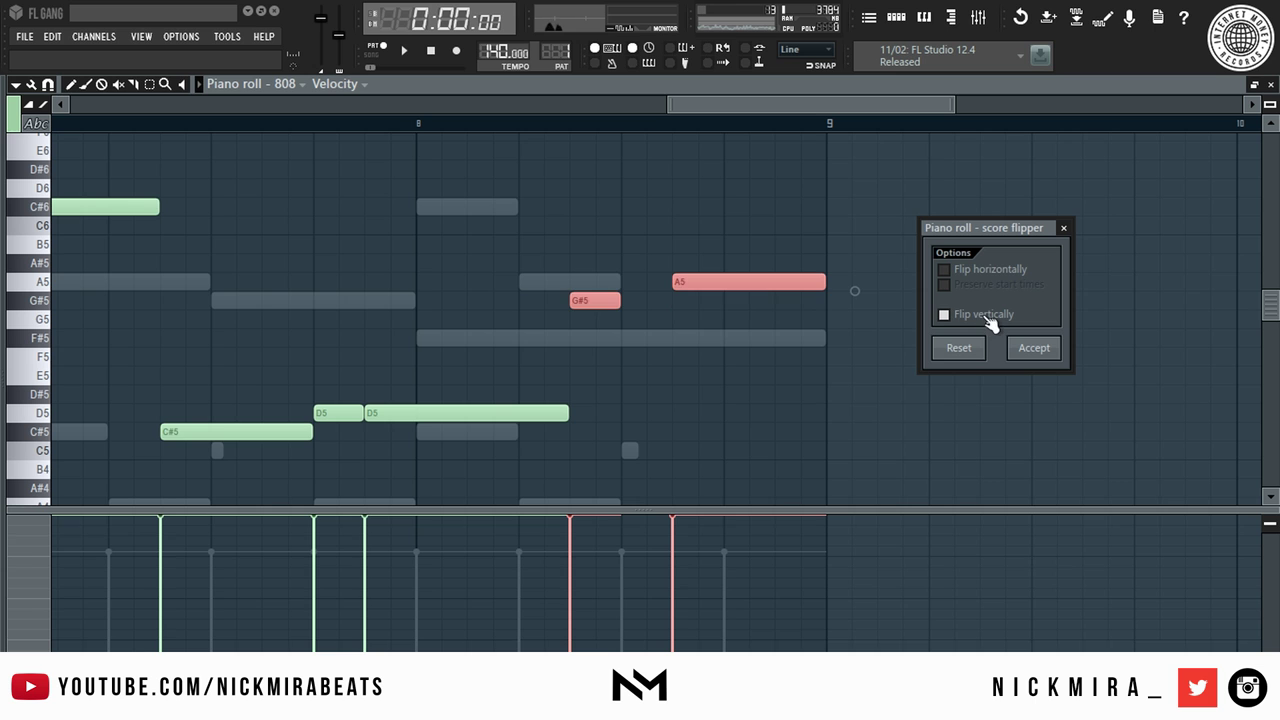
click(1034, 348)
key(space)
click(712, 175)
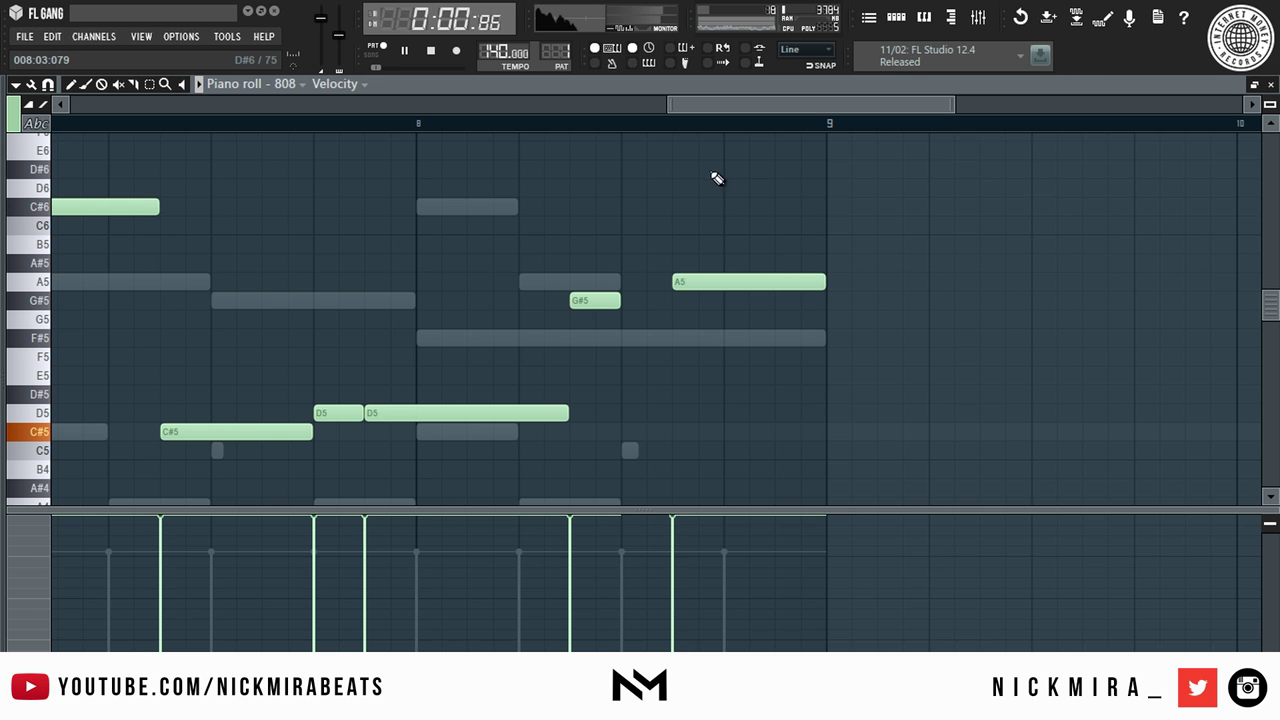
scroll(695, 133, down, 4)
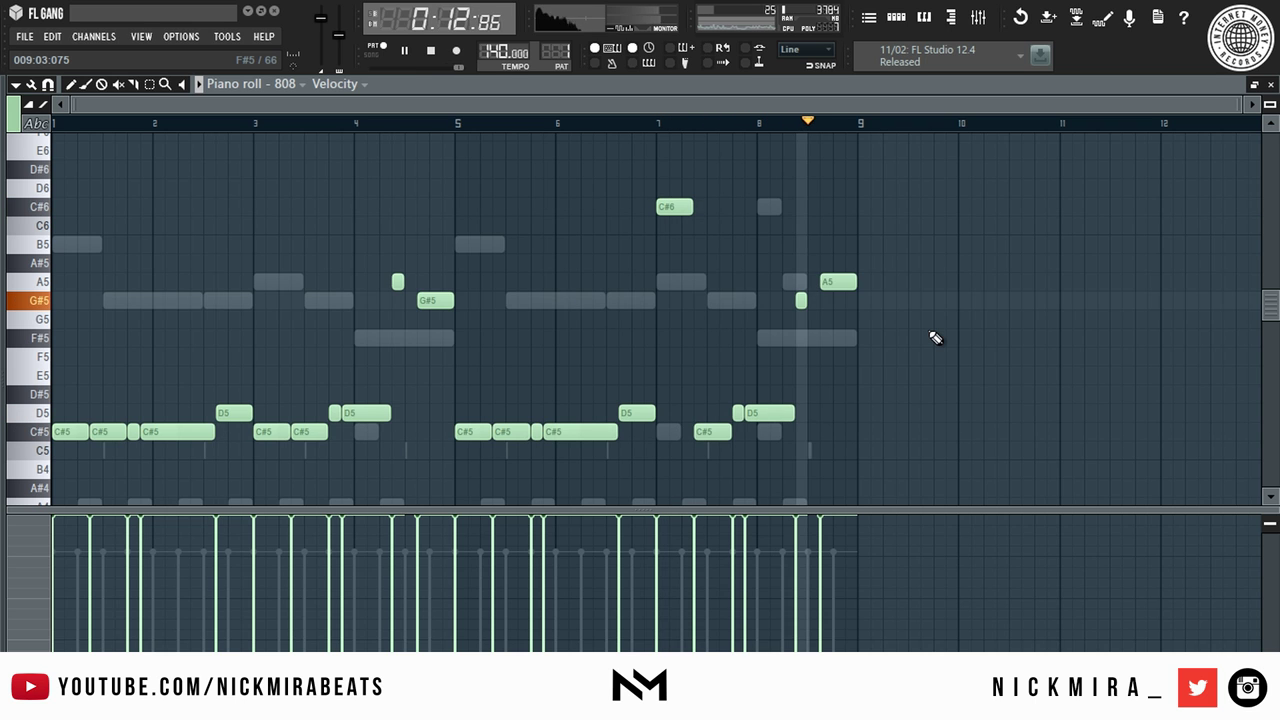
key(Escape)
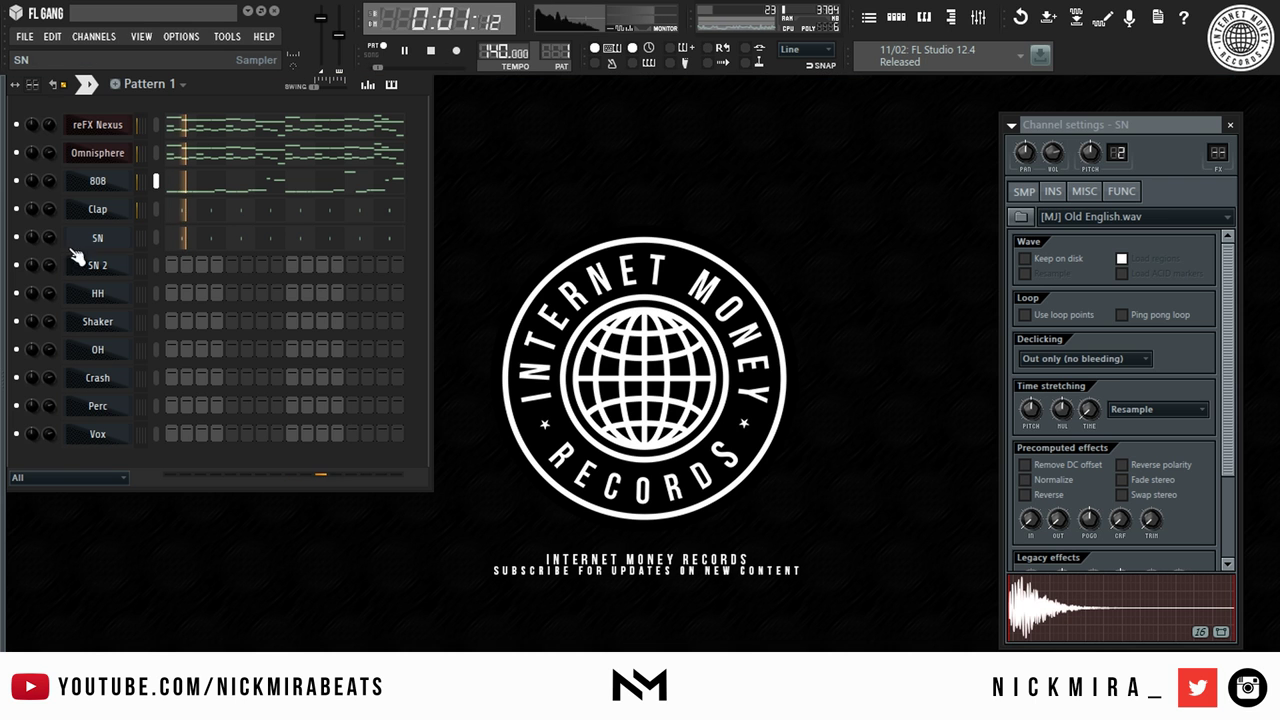
Fill the HH channel on every 2 steps and open its notes in the piano roll.
click(100, 293)
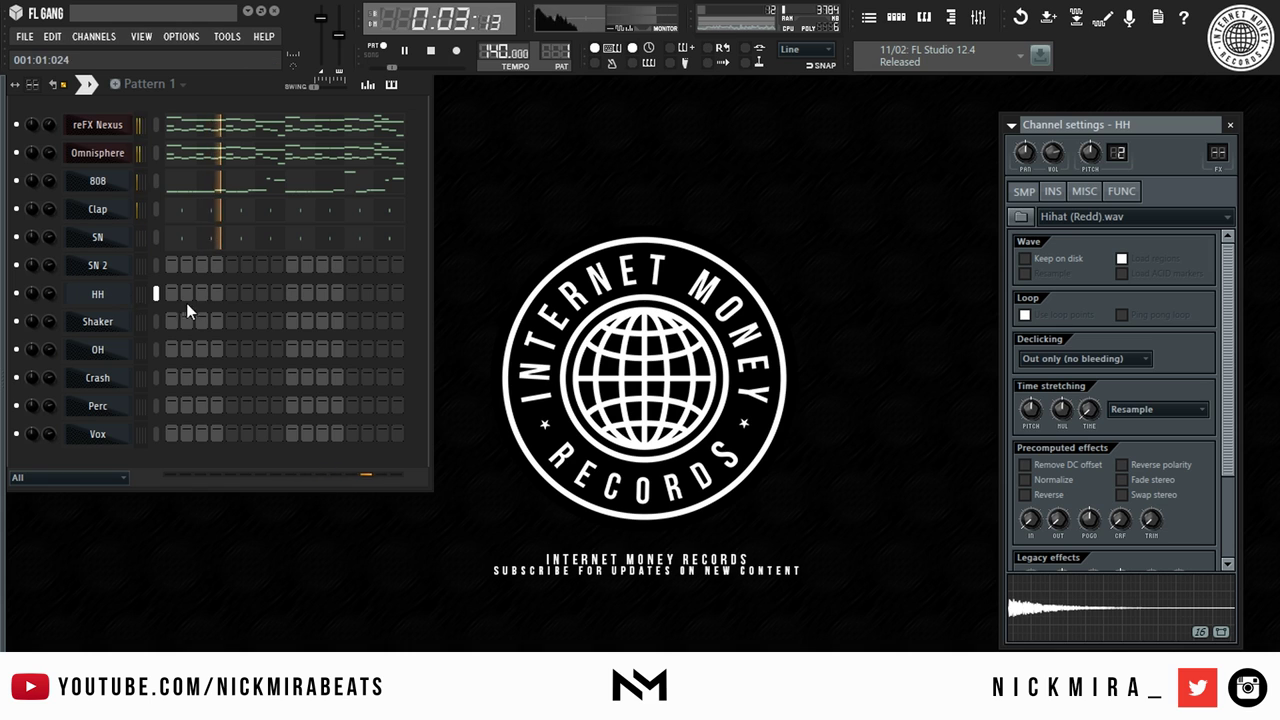
right_click(128, 293)
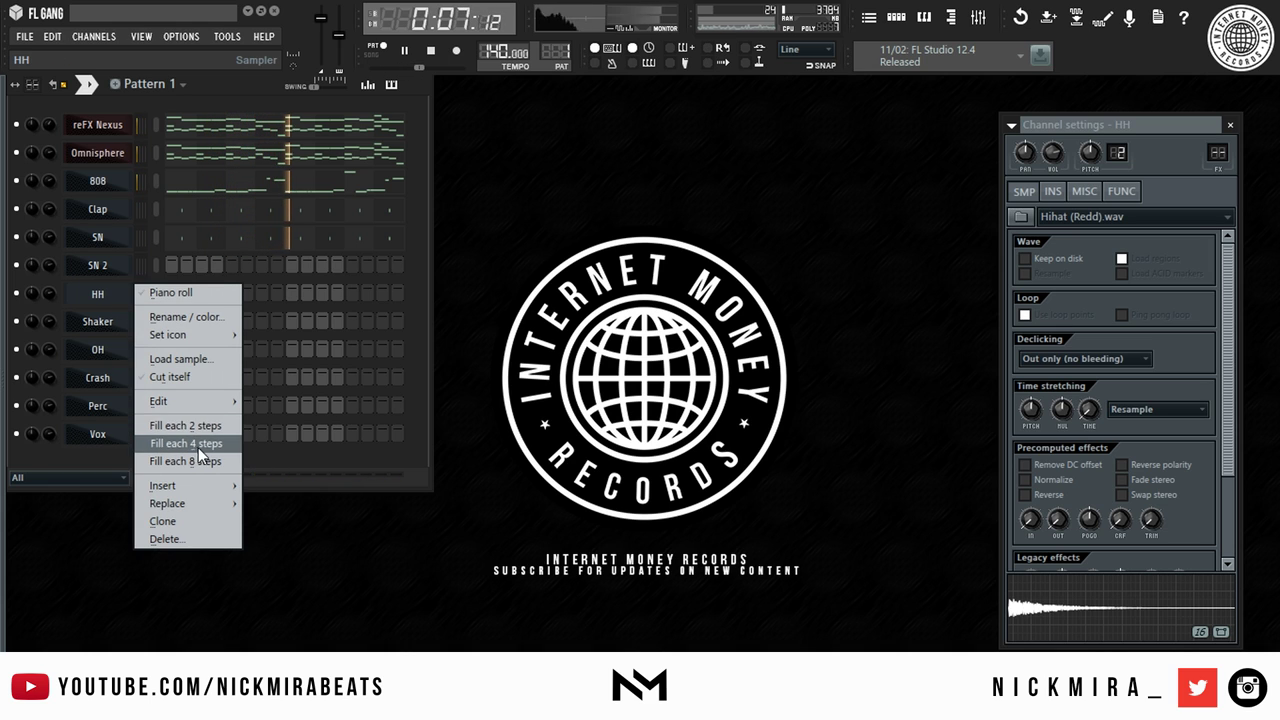
click(200, 425)
right_click(112, 295)
click(176, 296)
scroll(218, 130, down, 4)
scroll(223, 127, down, 1)
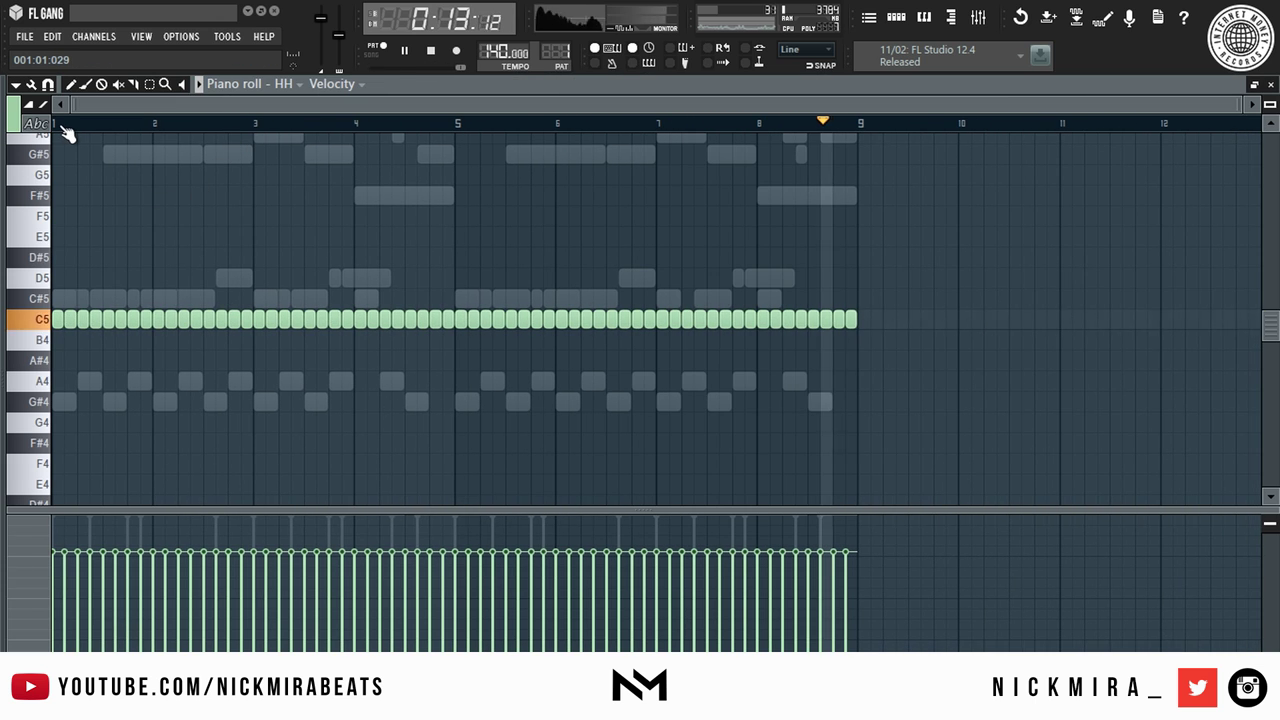
Select the fourth C5 hi-hat note of bar 1 and chop it into four equal notes.
scroll(66, 134, up, 4)
scroll(64, 127, up, 4)
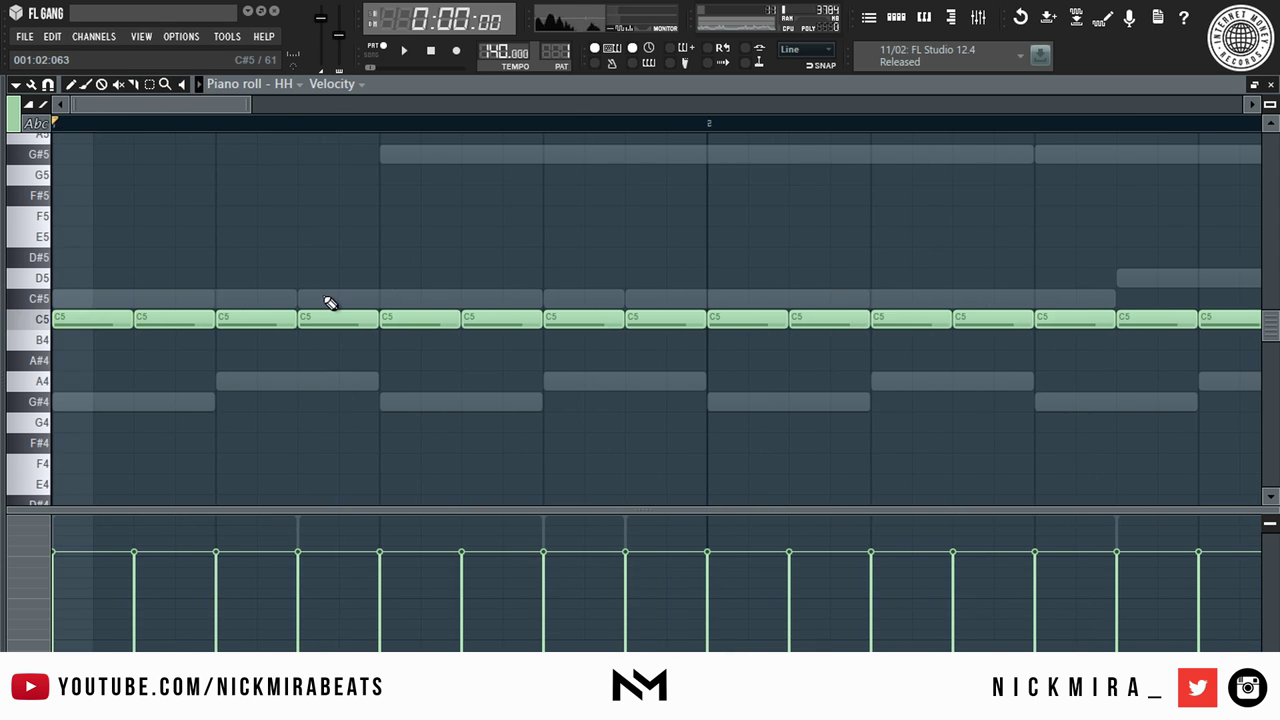
key(space)
key(space)
drag(345, 283, 339, 371)
key(space)
key(space)
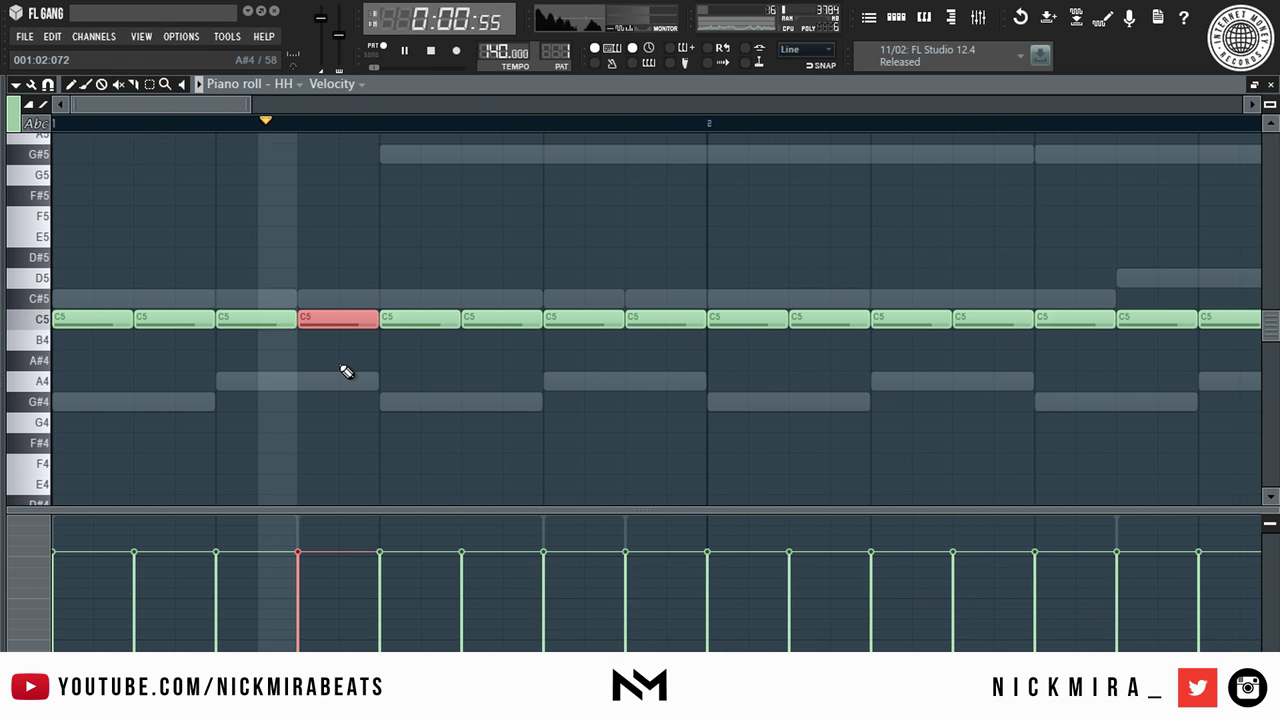
key(alt+u)
click(717, 435)
key(space)
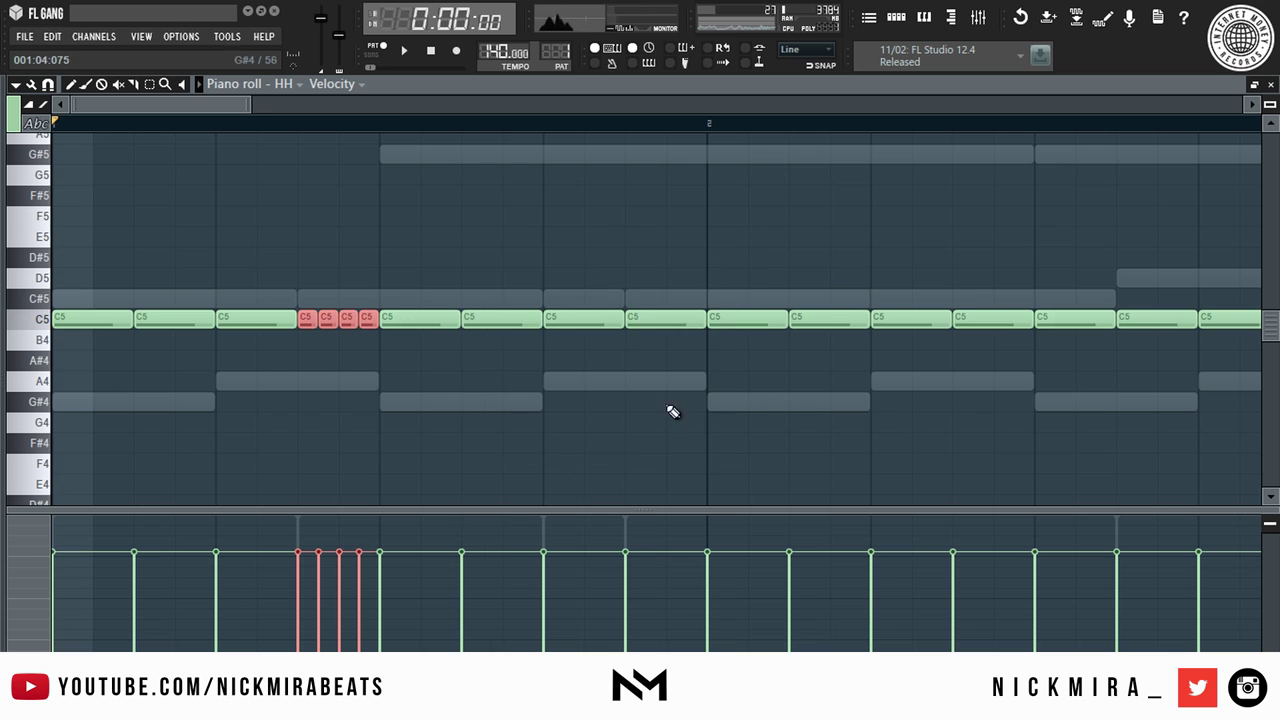
Delete the last of the four chopped hi-hats in bar 1 and raise the remaining three to D5.
right_click(367, 314)
drag(361, 290, 309, 349)
key(shift+Up)
key(shift+Up)
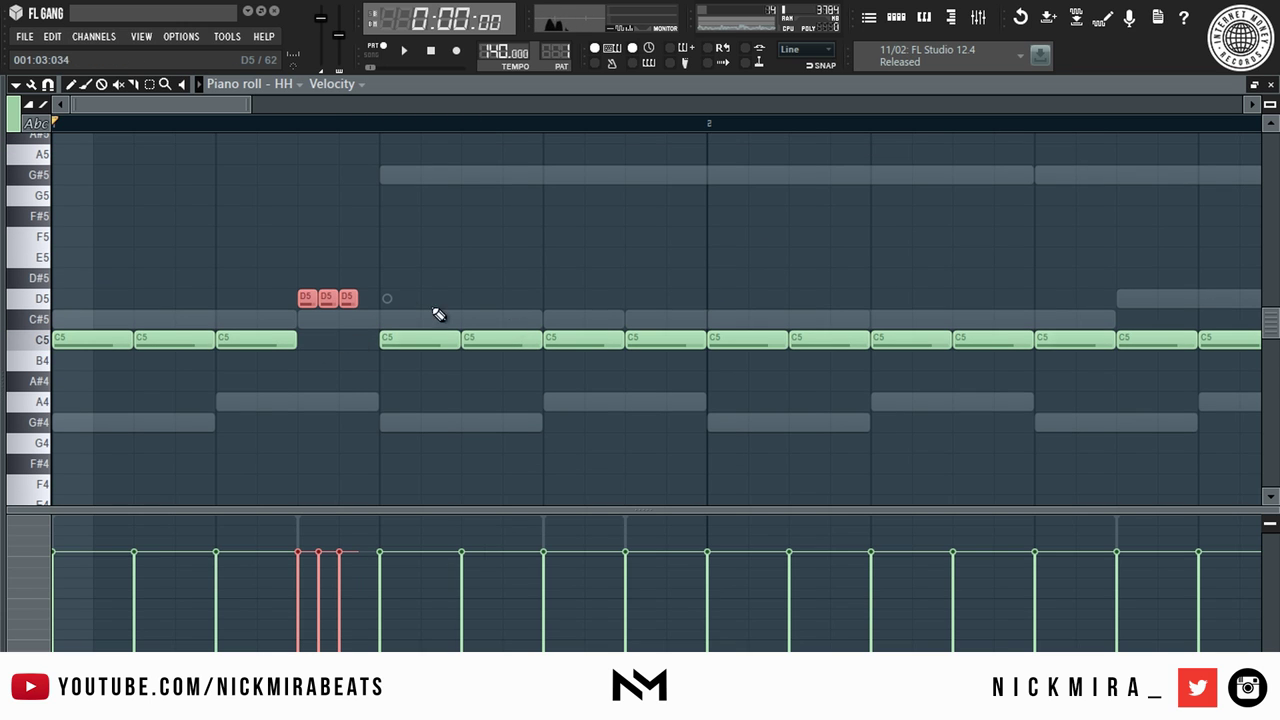
Stretch the three D5 hi-hats to fill the gap before beat 3 of bar 1, play the pattern, and deselect them.
mouse_move(388, 298)
mouse_down()
mouse_move(417, 294)
mouse_move(407, 302)
mouse_up()
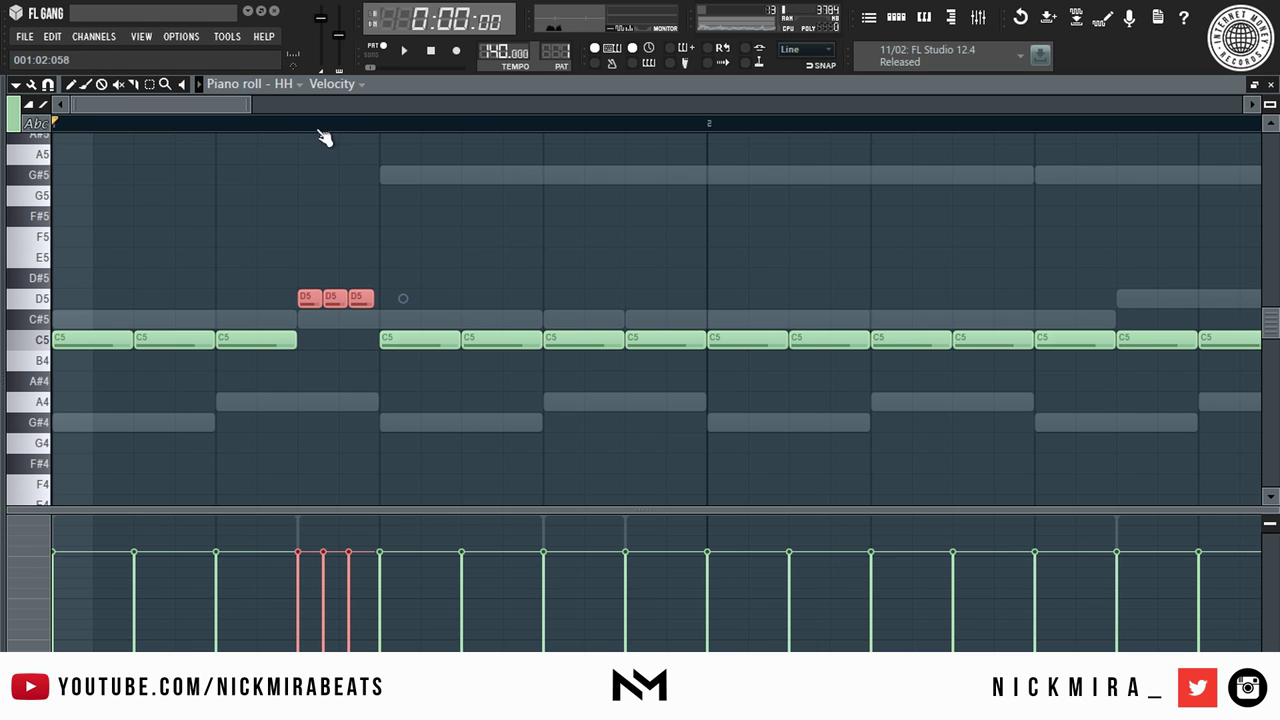
scroll(316, 138, up, 3)
drag(556, 299, 571, 297)
key(space)
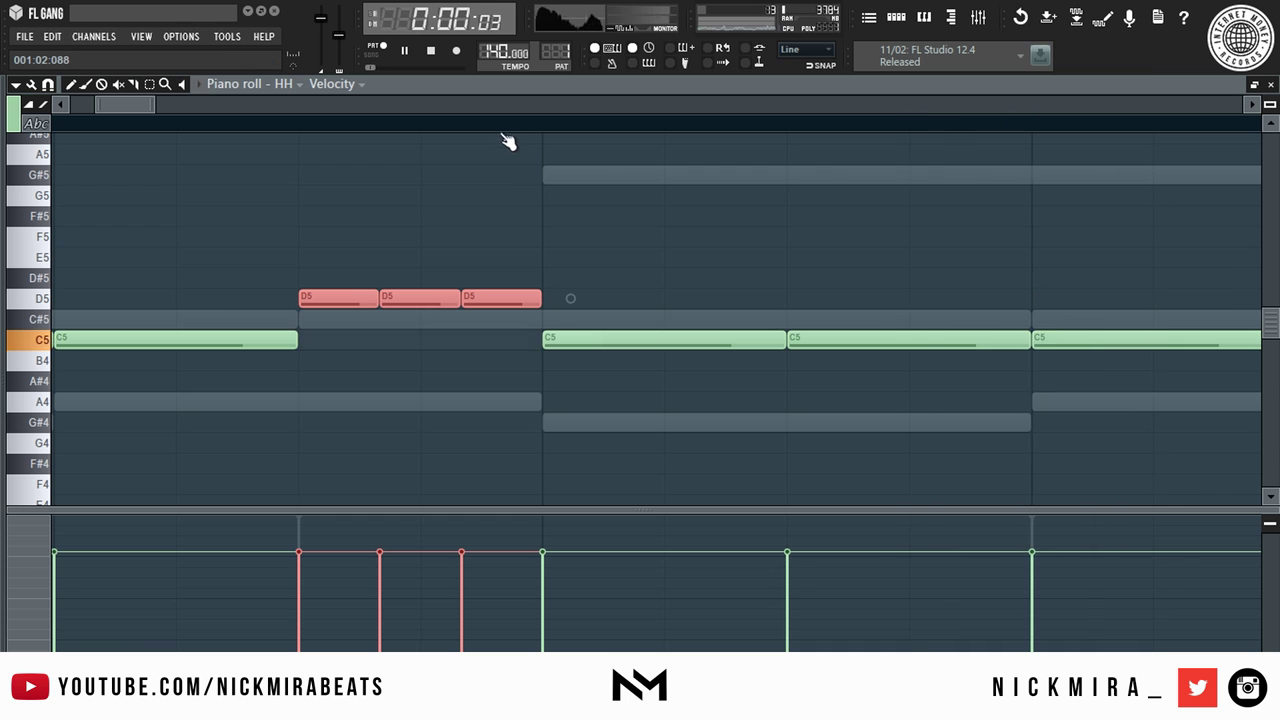
scroll(515, 126, down, 5)
ctrl+click(515, 126)
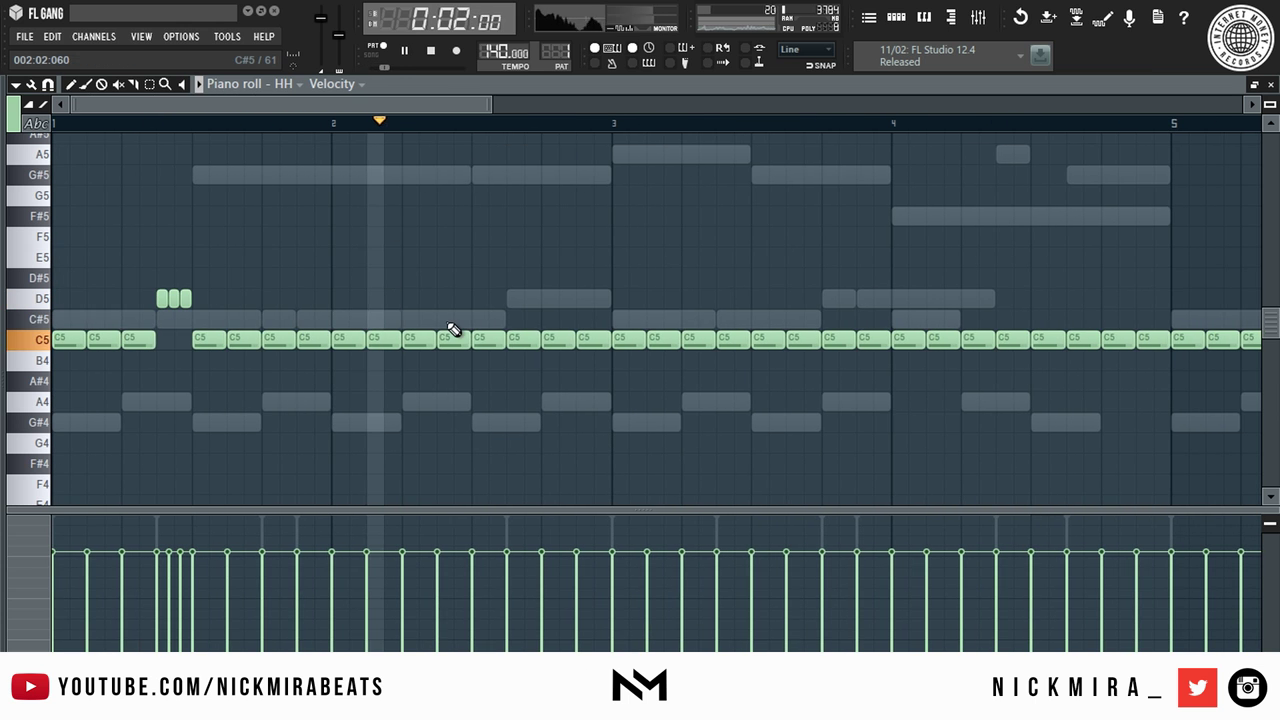
Set the play position to beat 3 of bar 2, shorten the sixth hi-hat of that bar, and snap the piano roll to 1/6 beat.
click(474, 121)
key(space)
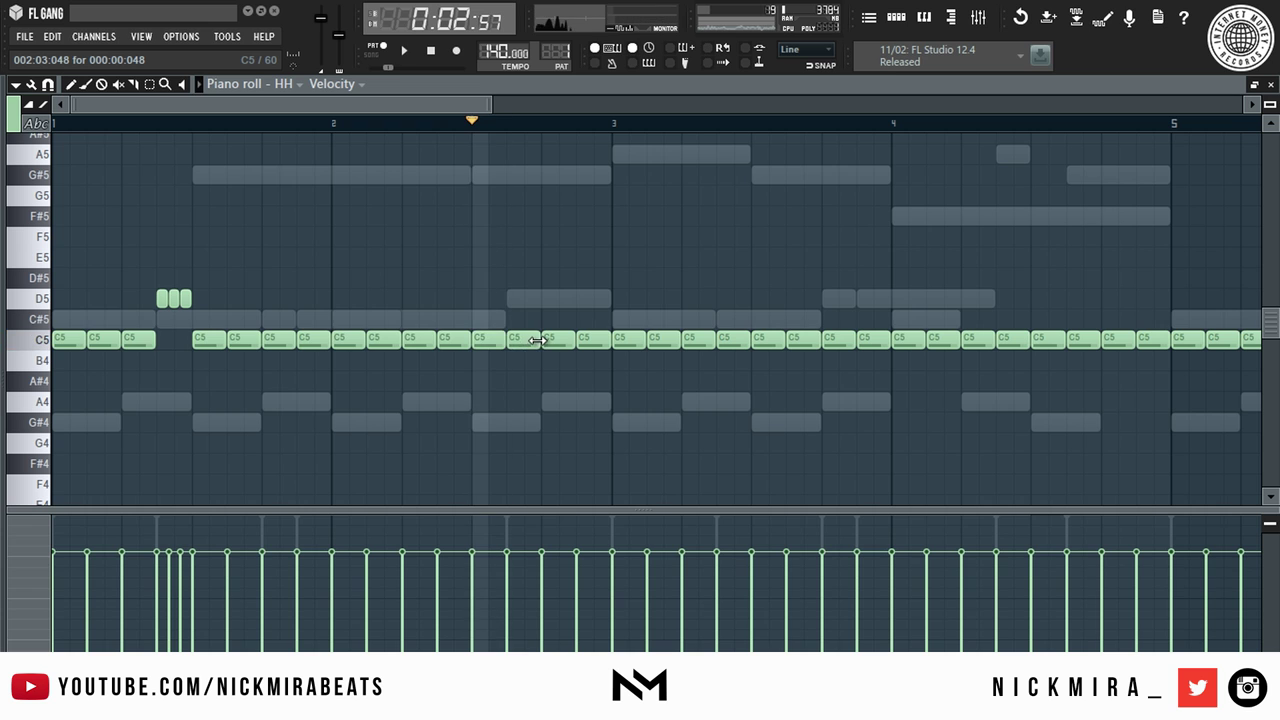
scroll(542, 124, up, 3)
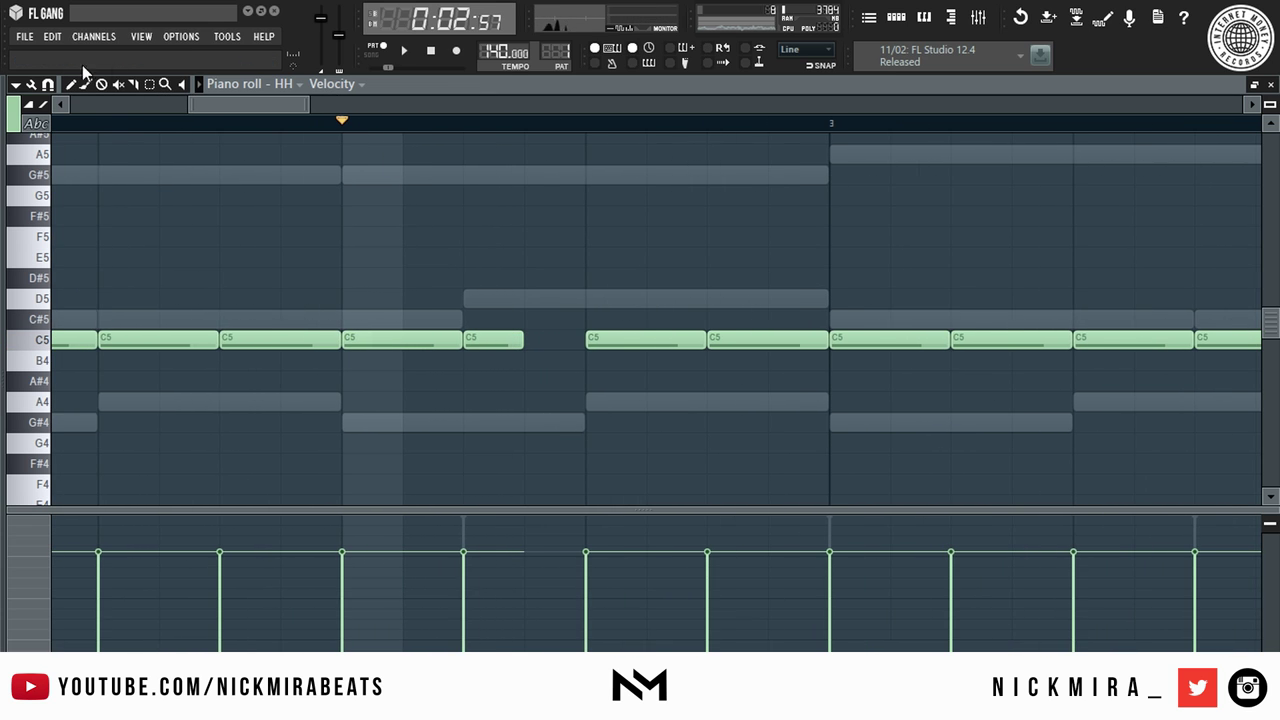
click(48, 84)
click(47, 85)
click(47, 85)
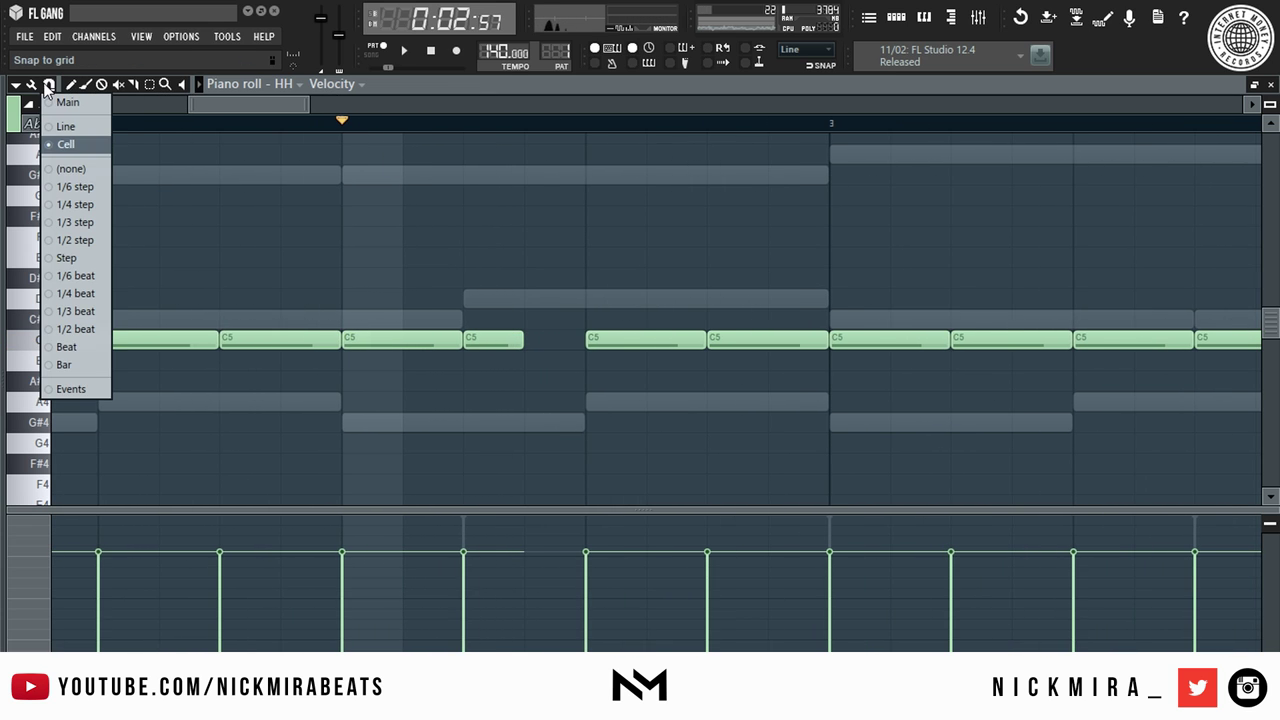
click(78, 277)
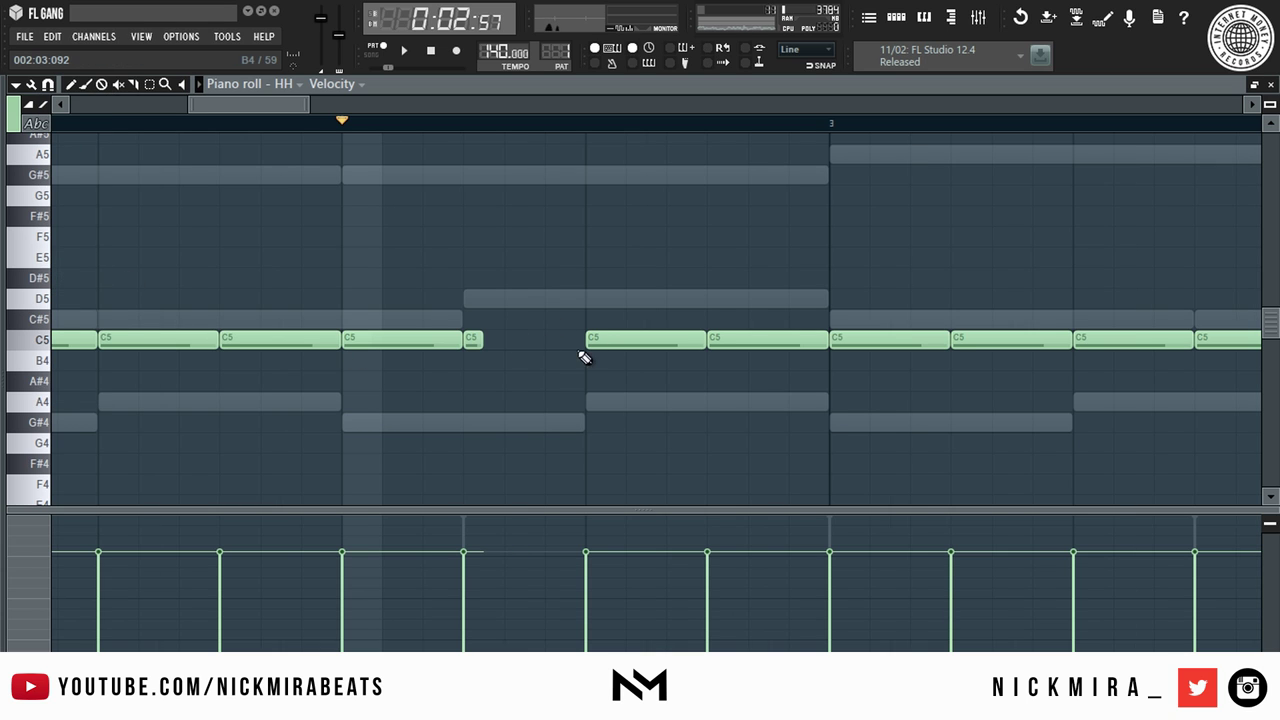
Add two short C5 hi-hats at 1/6-beat spacing after the shortened note in bar 2 and play the pattern.
click(520, 342)
key(space)
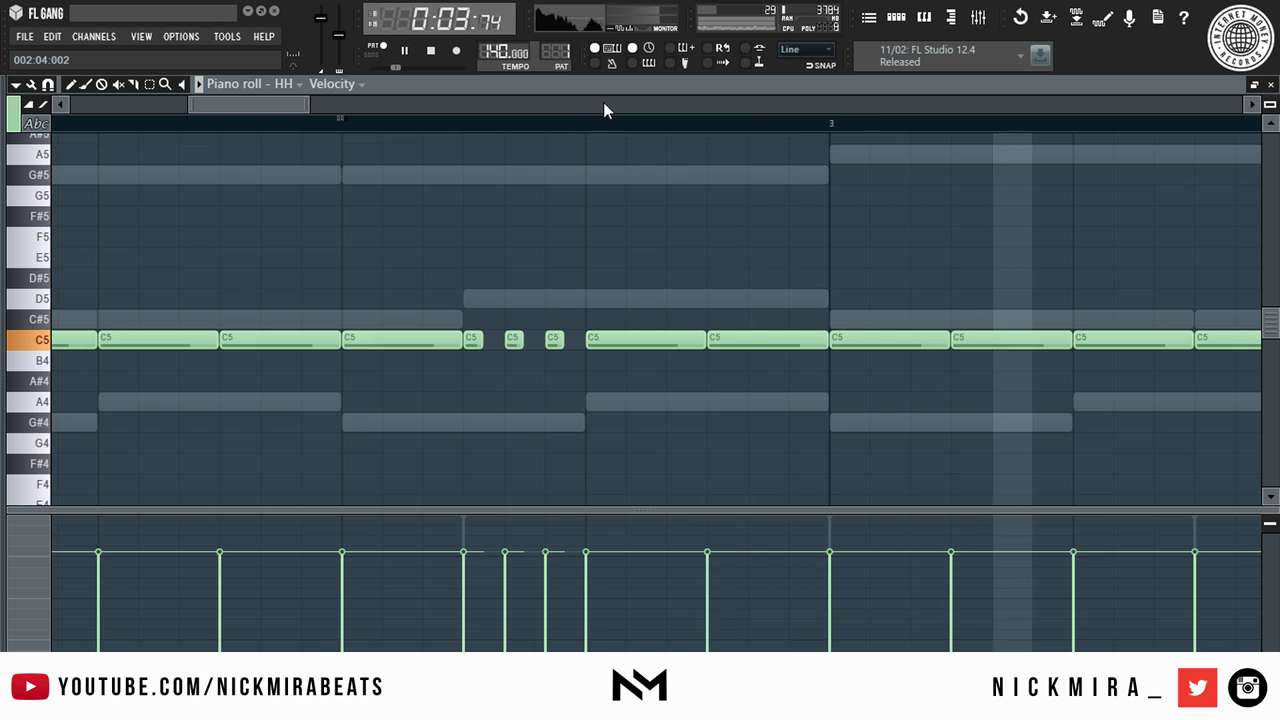
scroll(600, 128, down, 5)
scroll(600, 129, down, 1)
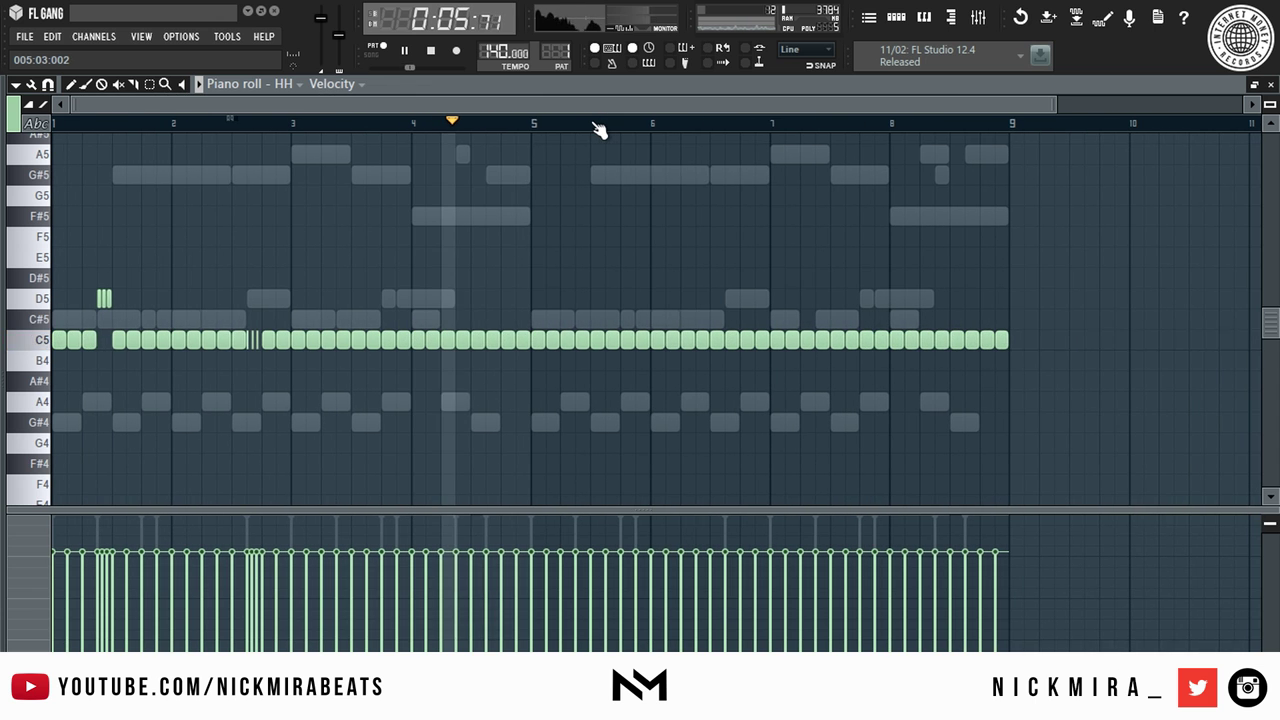
key(space)
key(space)
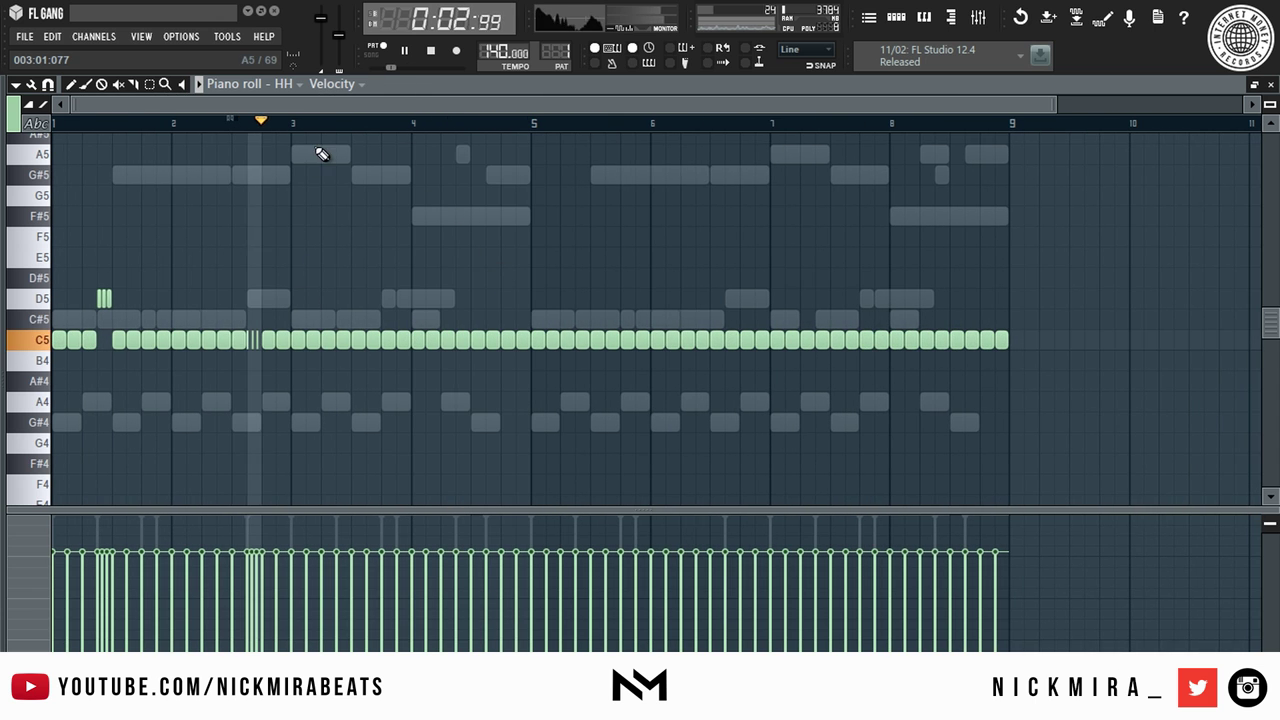
Shorten the C5 hi-hat on beat 3 of bar 3 to 1/6 beat, add two more after it, and play the roll.
scroll(322, 126, up, 2)
scroll(313, 137, up, 2)
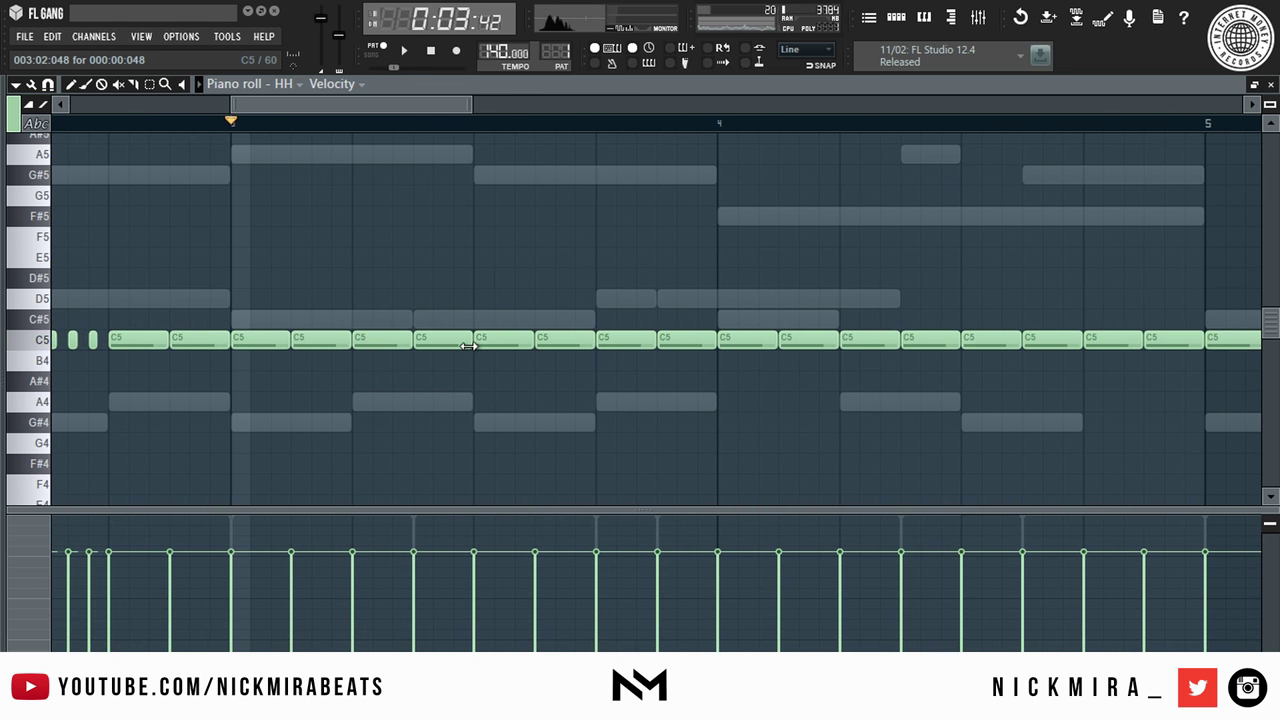
key(space)
drag(531, 343, 485, 345)
key(space)
click(503, 344)
click(525, 342)
key(space)
key(space)
Replace the half-beat hi-hat before beat 4 of bar 3 with three 1/6-beat C5 notes and play the roll.
right_click(555, 341)
click(543, 341)
click(563, 342)
click(586, 341)
right_click(587, 342)
key(space)
key(space)
click(583, 341)
key(space)
key(space)
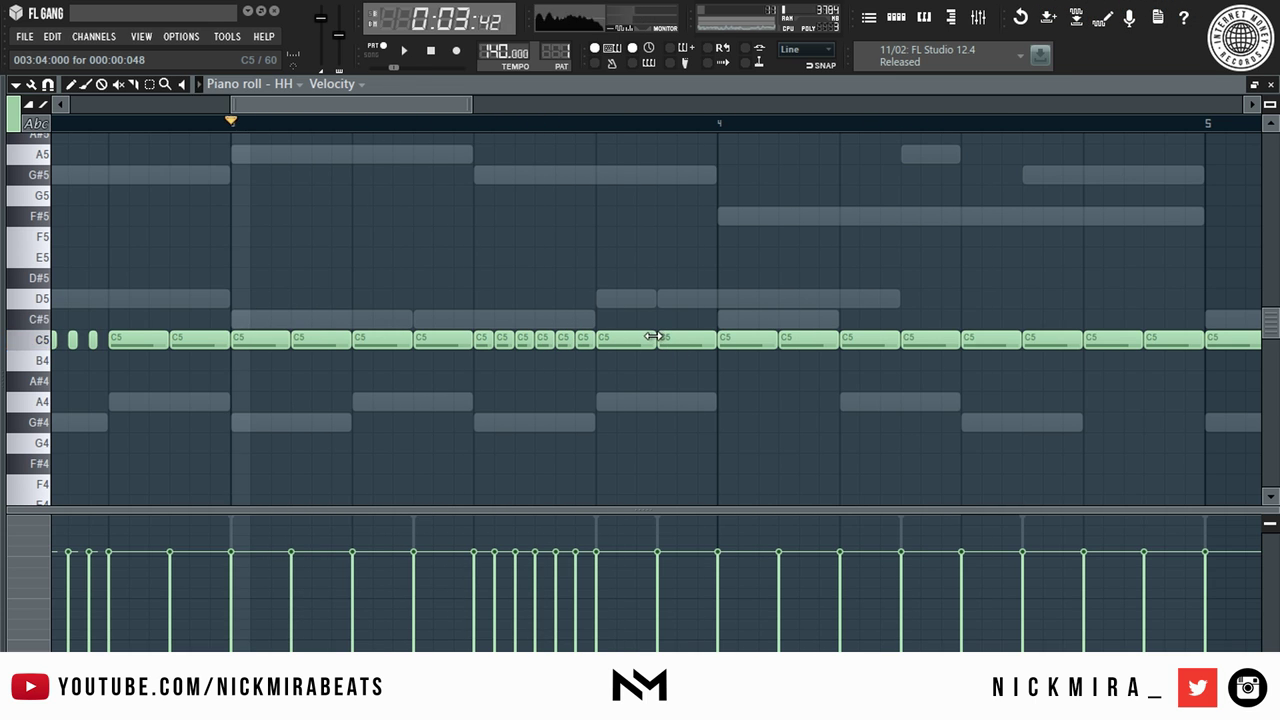
Replace the last C5 hi-hat of bar 3 with three 1/6-beat notes on A#4.
right_click(703, 342)
click(667, 342)
right_click(672, 343)
click(669, 383)
click(687, 380)
click(707, 380)
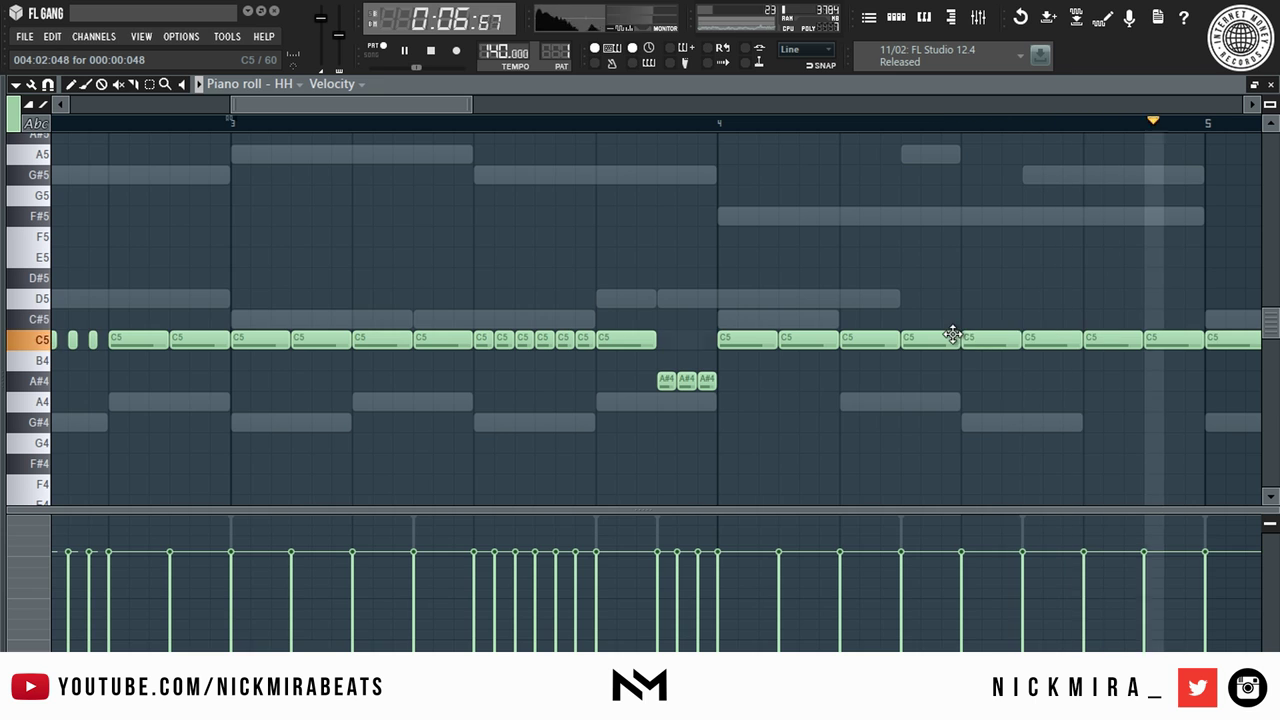
Replace the fourth C5 hi-hat of bar 4 with three 1/6-beat notes on D5.
right_click(933, 339)
click(910, 298)
click(930, 298)
click(949, 298)
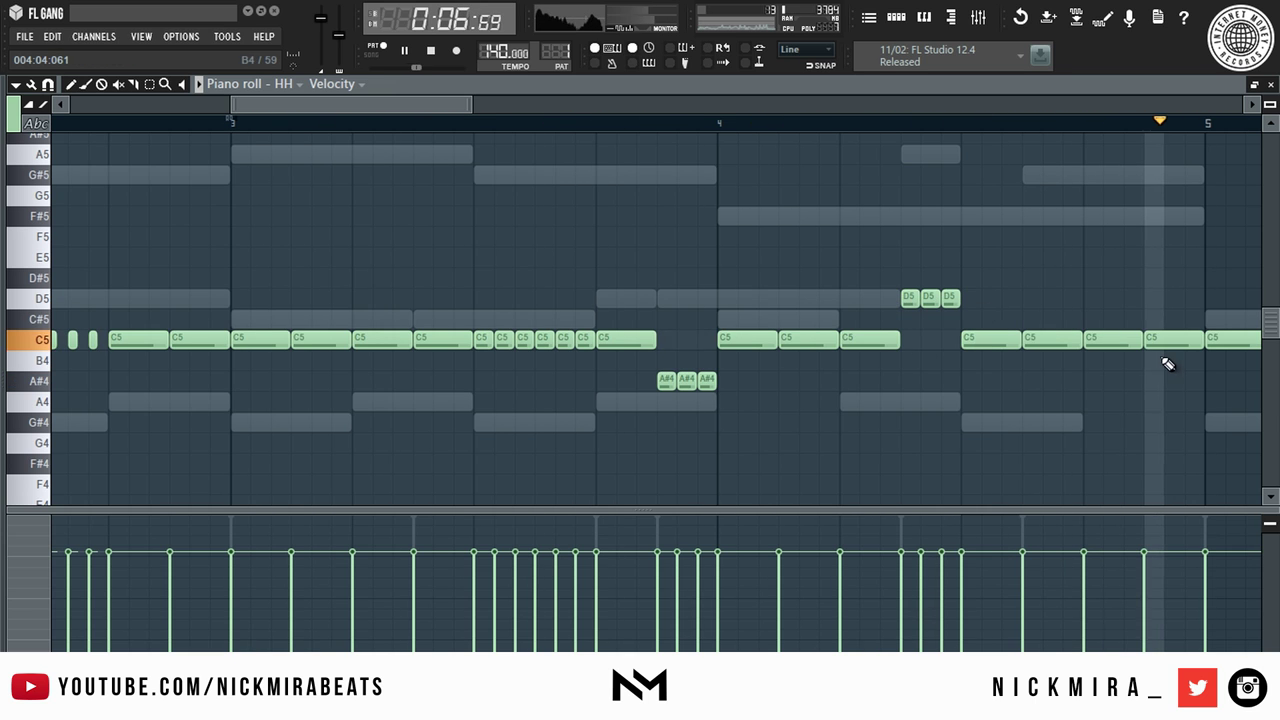
Play from beat 3 of bar 4 and set the piano roll's snap to (none).
click(968, 122)
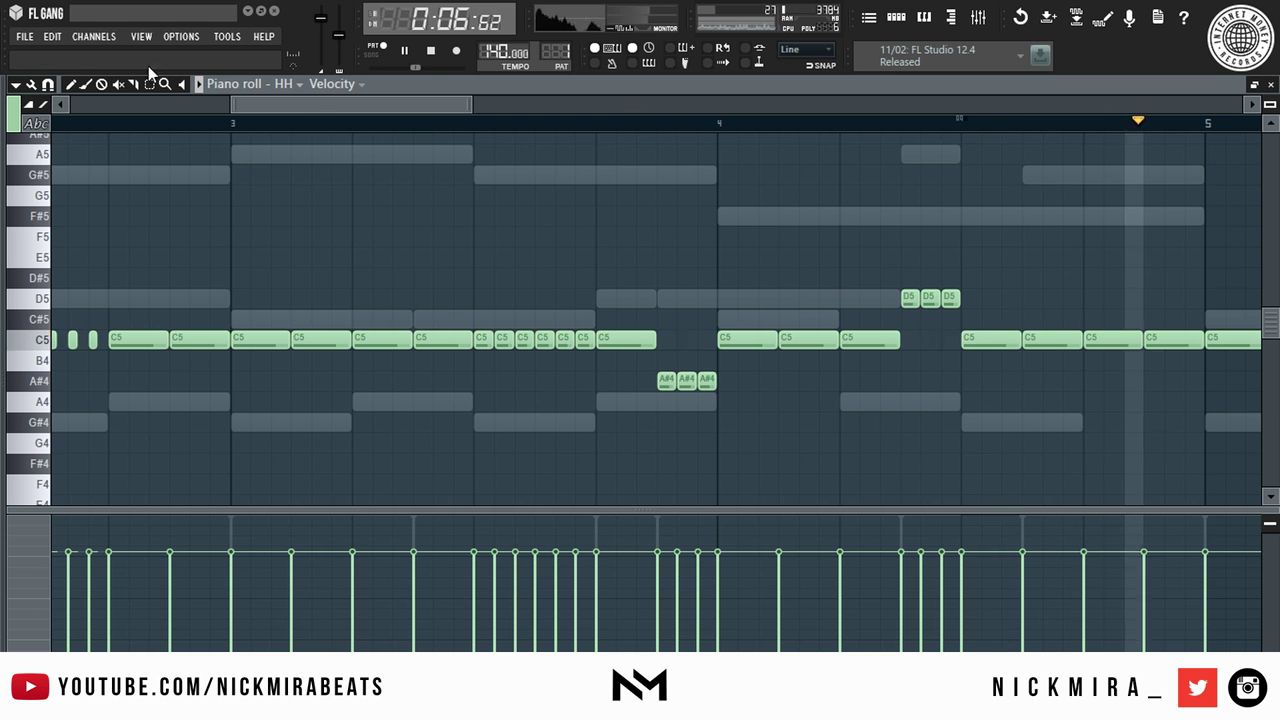
click(48, 84)
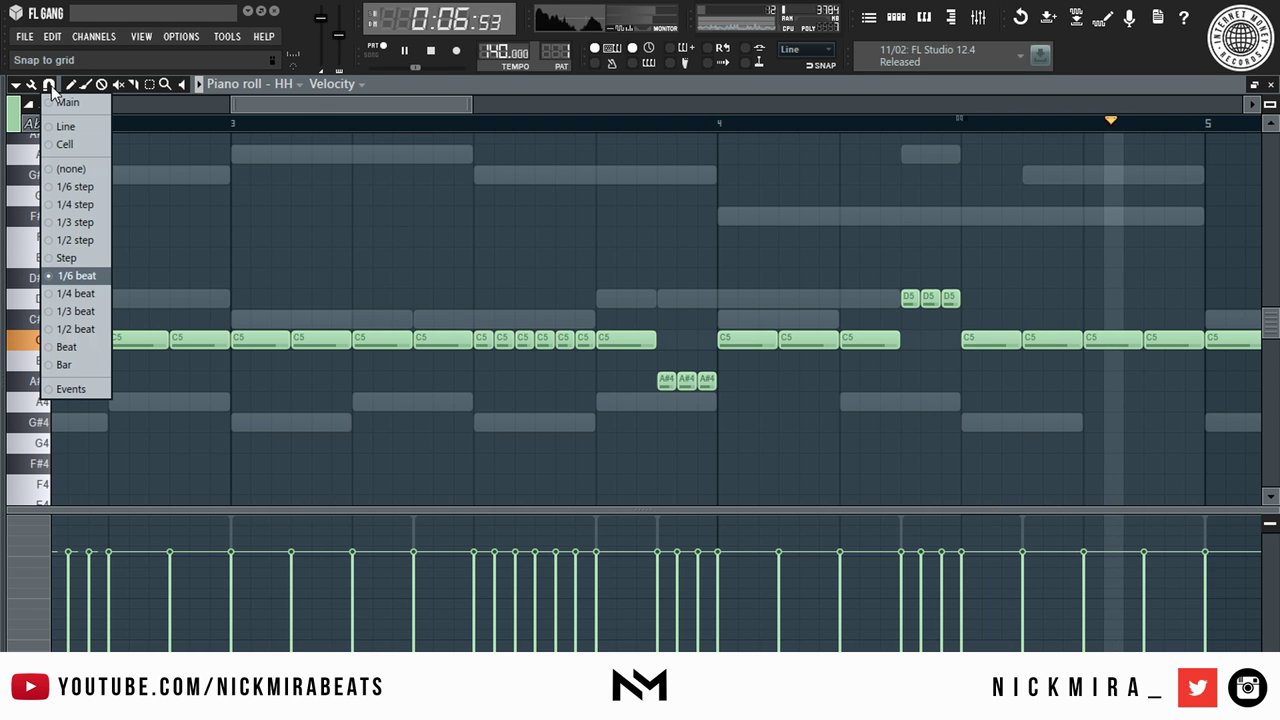
click(74, 169)
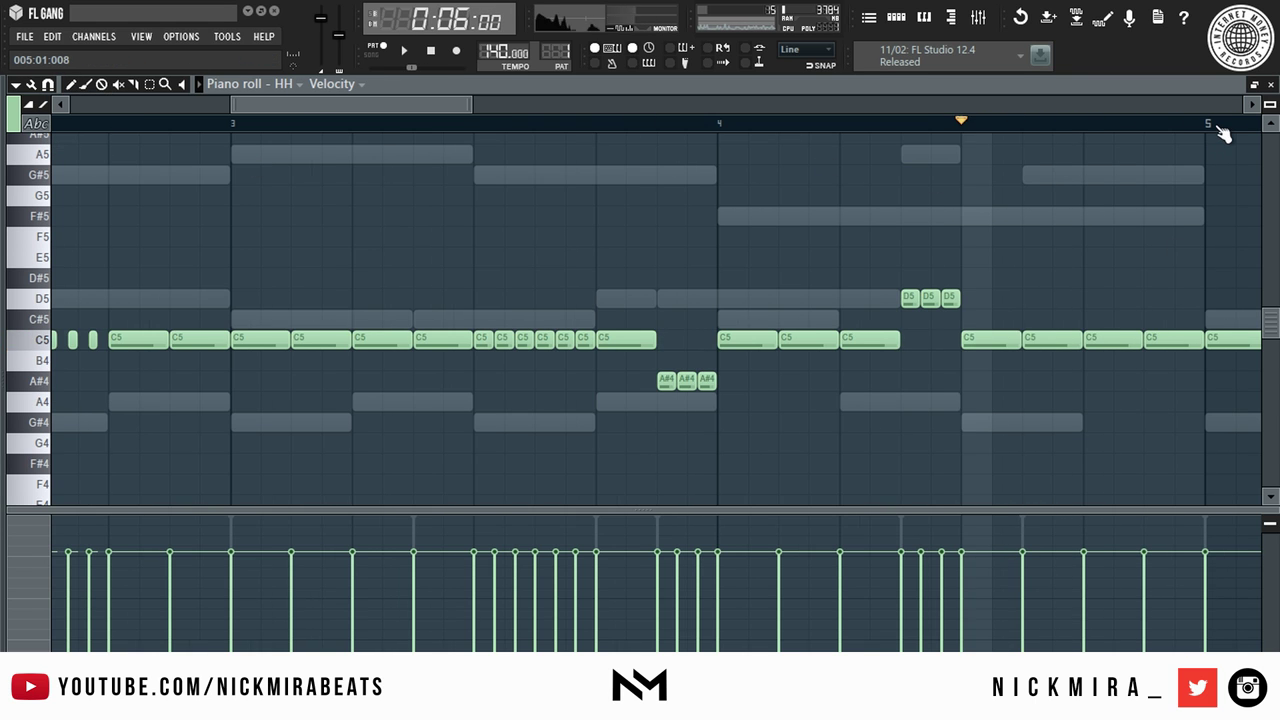
Chop the C5 hi-hat on the second half of beat 3 in bar 4 into four equal notes with the Default pattern.
scroll(1215, 125, up, 3)
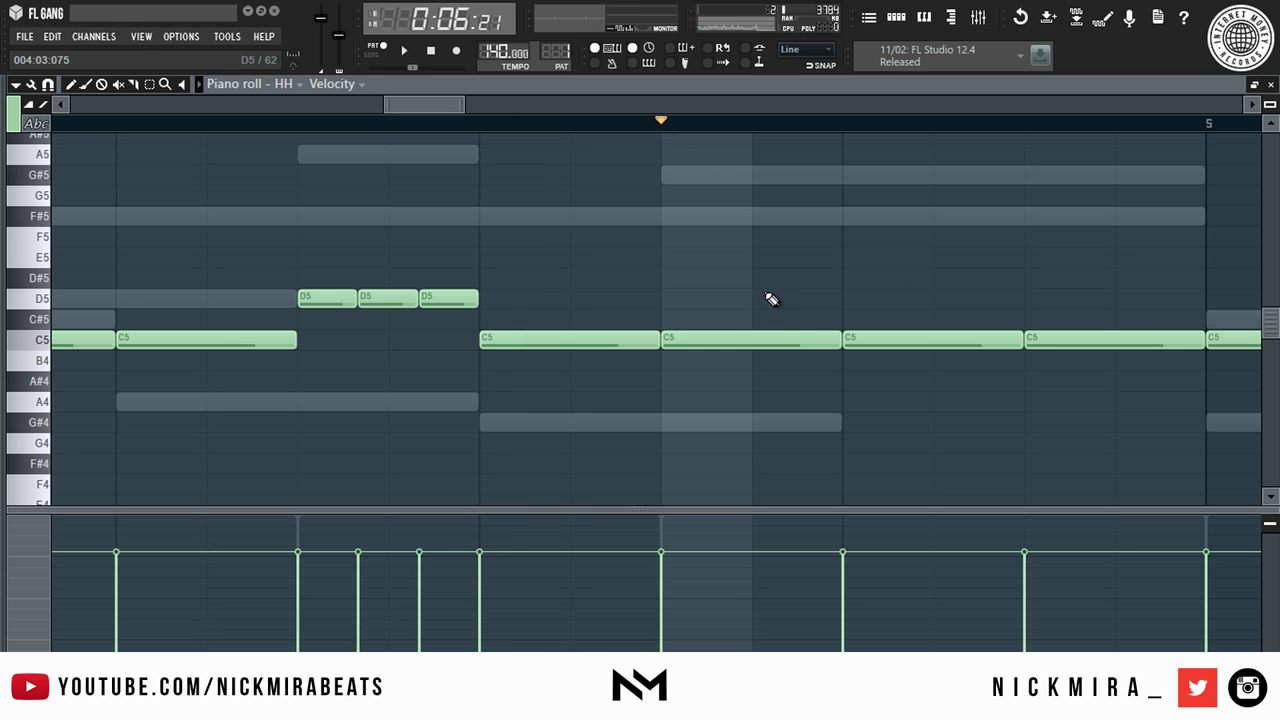
drag(777, 303, 738, 435)
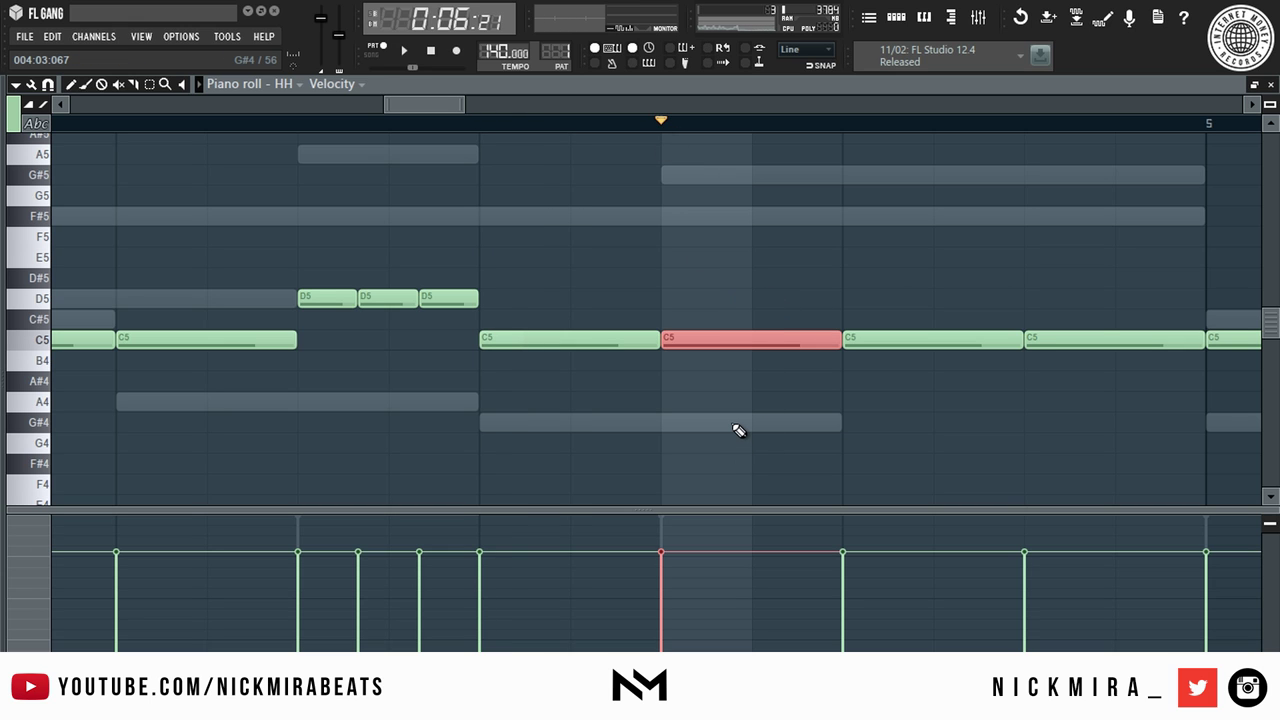
key(ctrl+u)
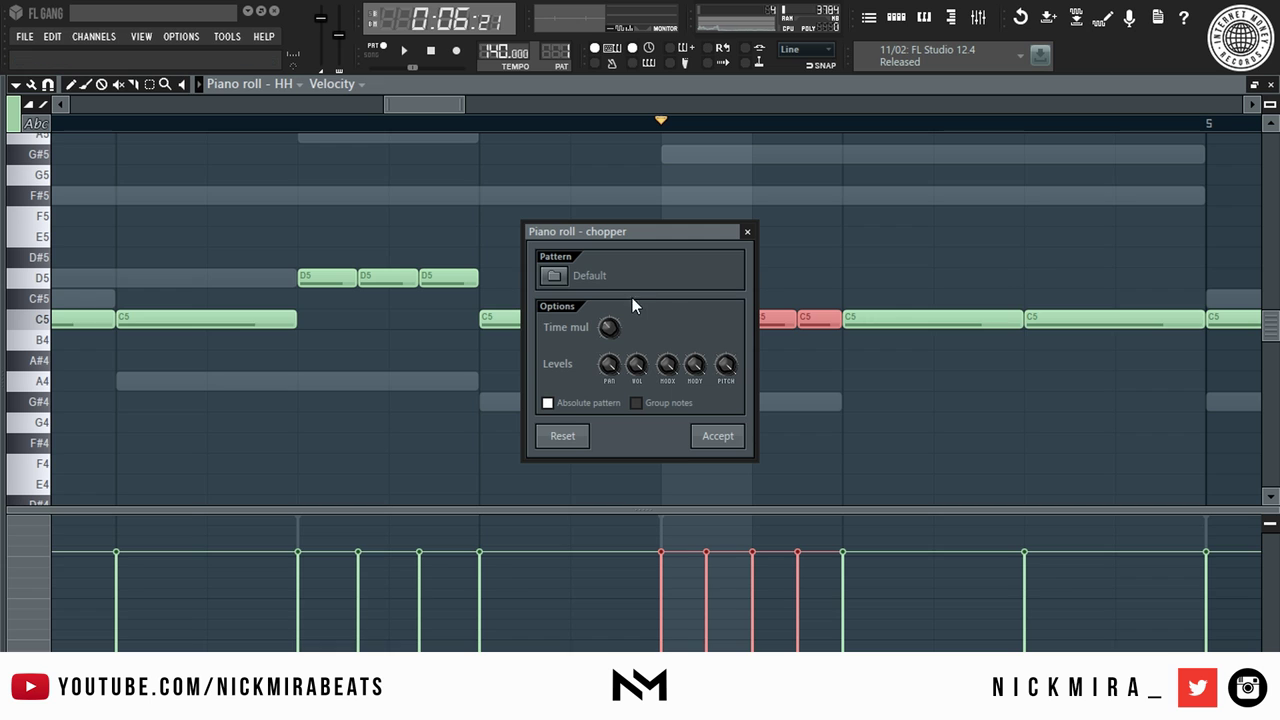
drag(613, 238, 946, 212)
mouse_move(942, 301)
mouse_down()
mouse_move(942, 290)
mouse_move(942, 301)
mouse_up()
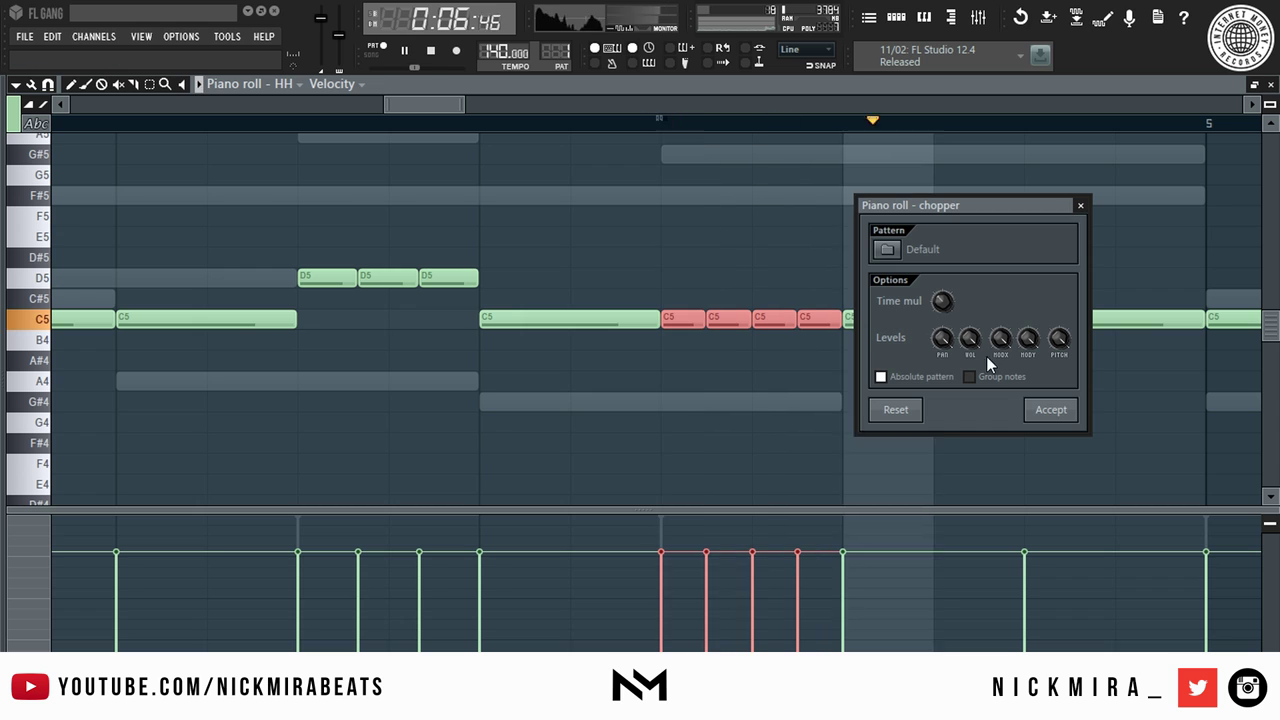
click(1068, 411)
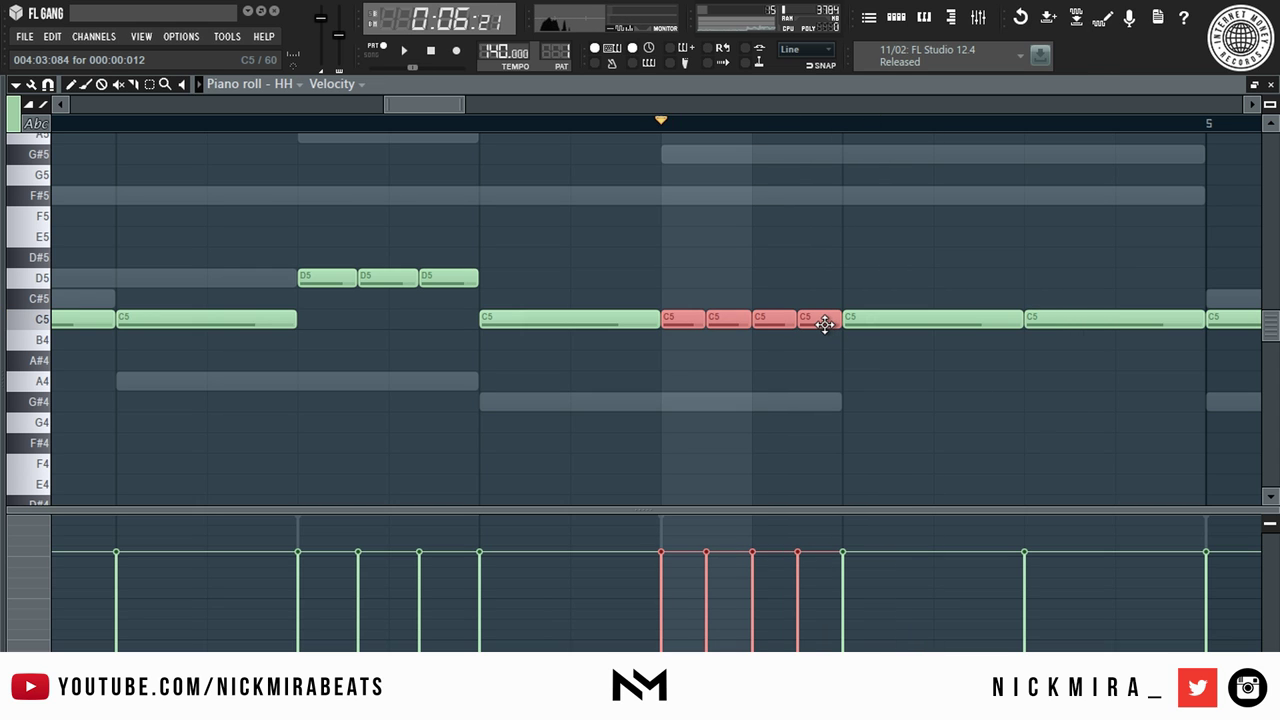
Audition the chopped roll in bar 4, delete its fourth note and play from beat 3 of that bar.
key(space)
key(space)
key(space)
key(space)
right_click(830, 315)
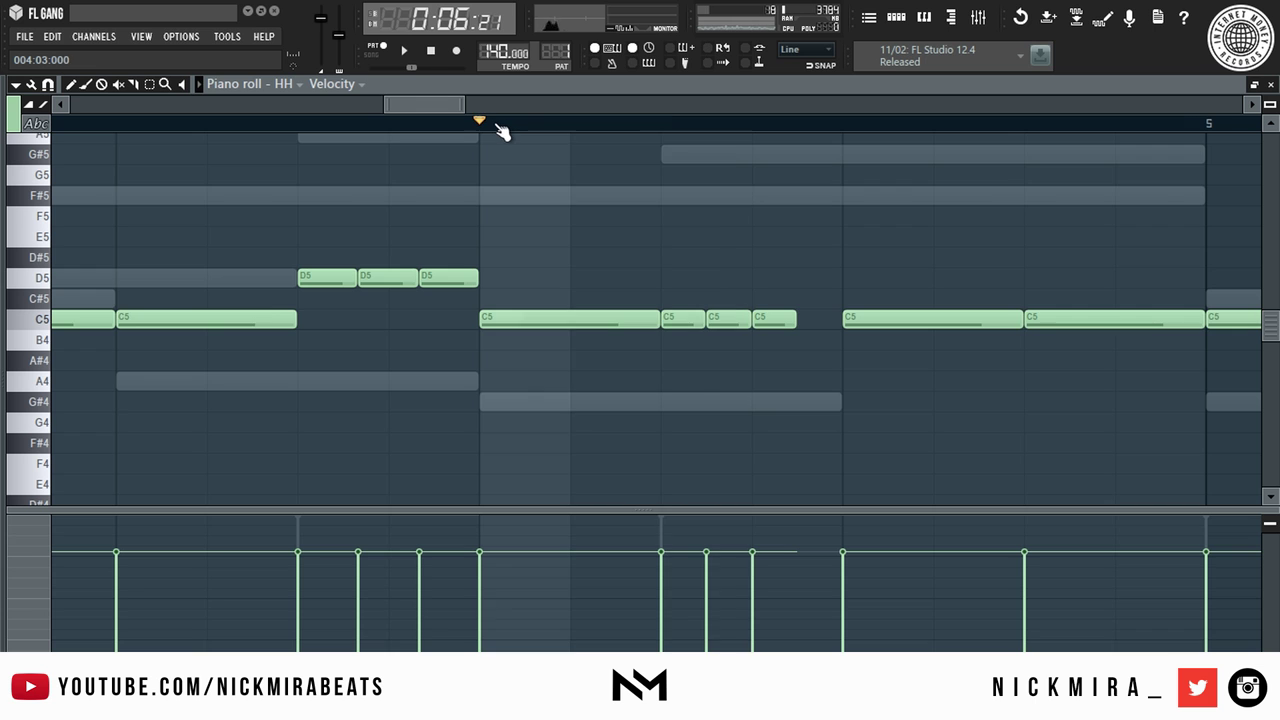
scroll(502, 130, down, 6)
key(space)
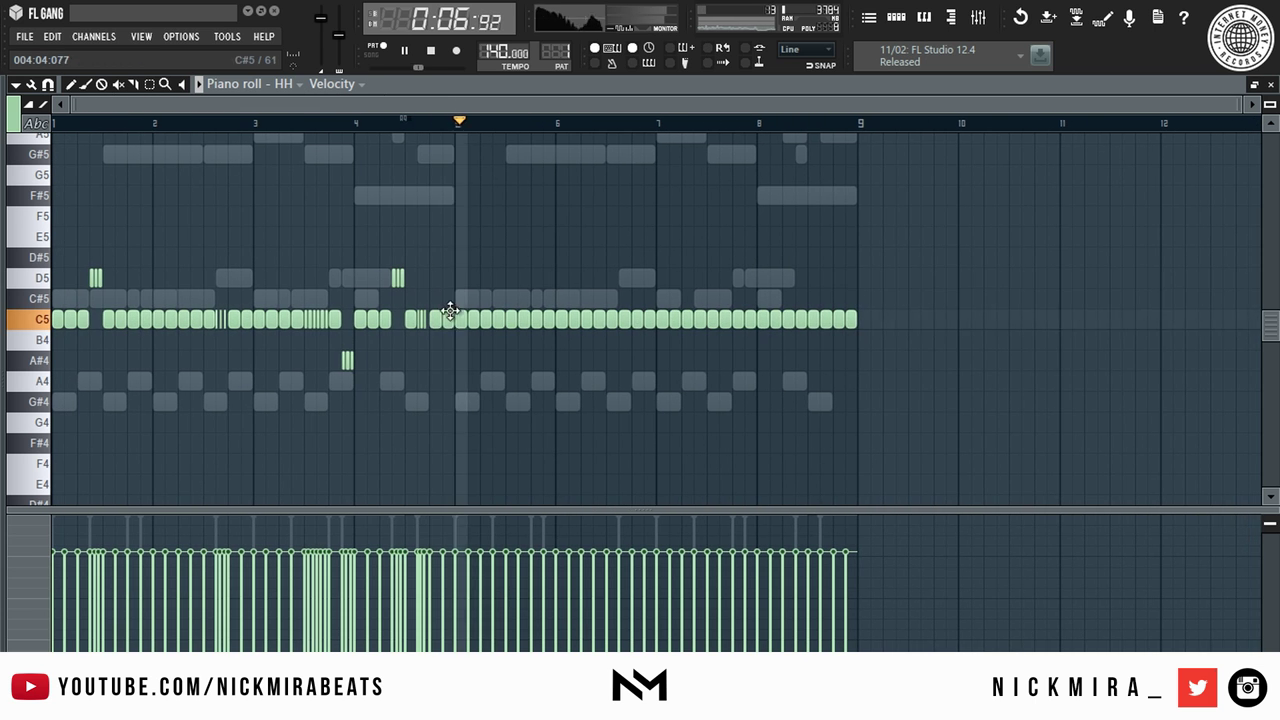
Replace the hi-hats in bars 5 to 8 with a duplicate of the hi-hat pattern from bars 1 to 4.
drag(466, 311, 932, 386)
key(space)
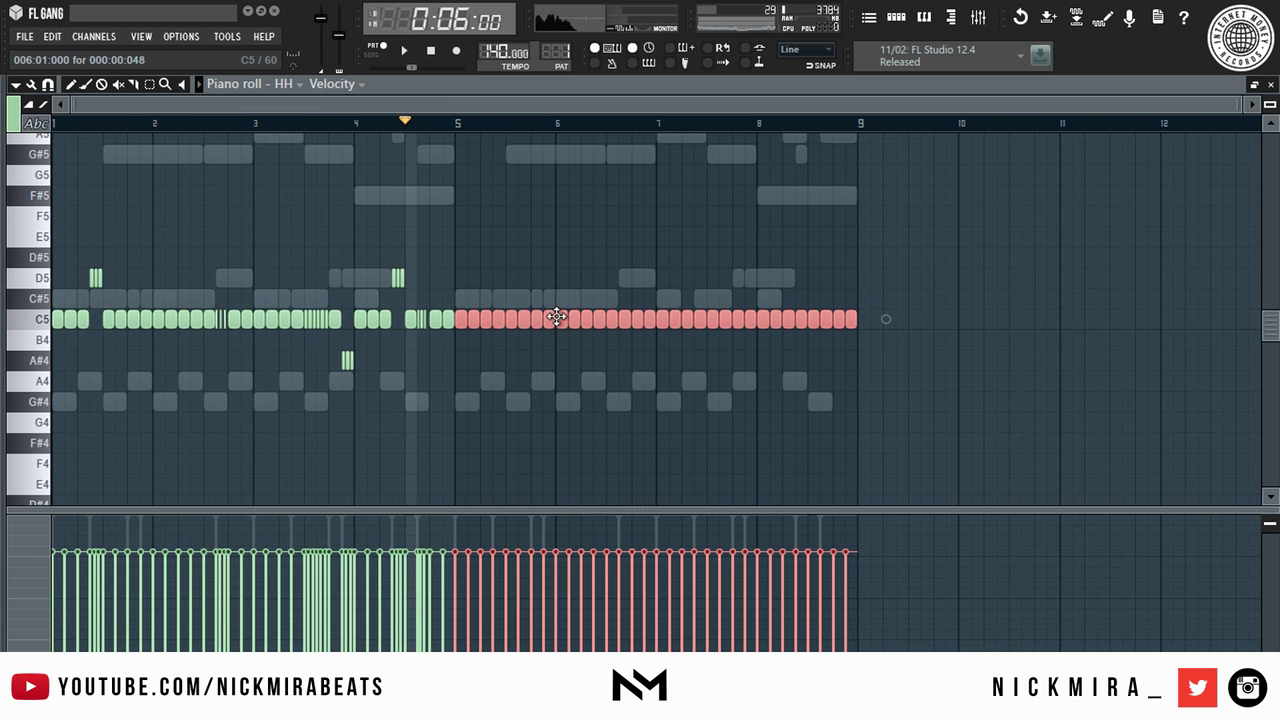
key(Delete)
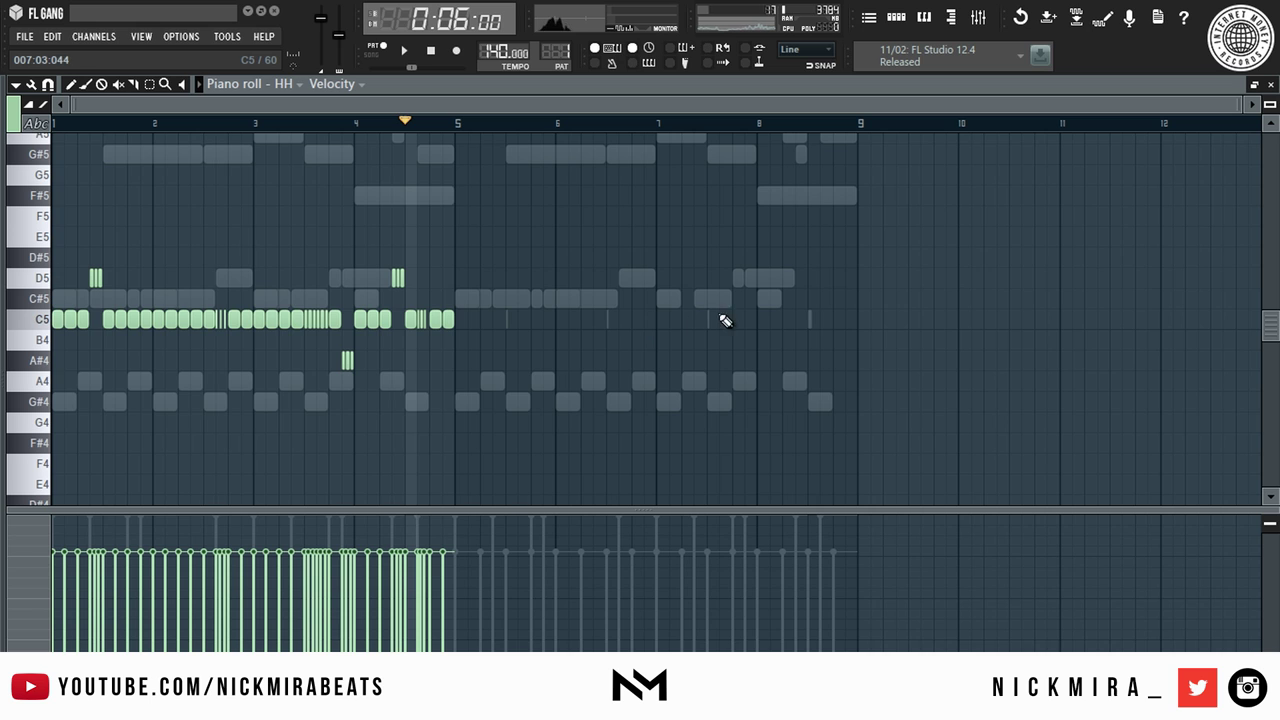
drag(733, 190, 24, 410)
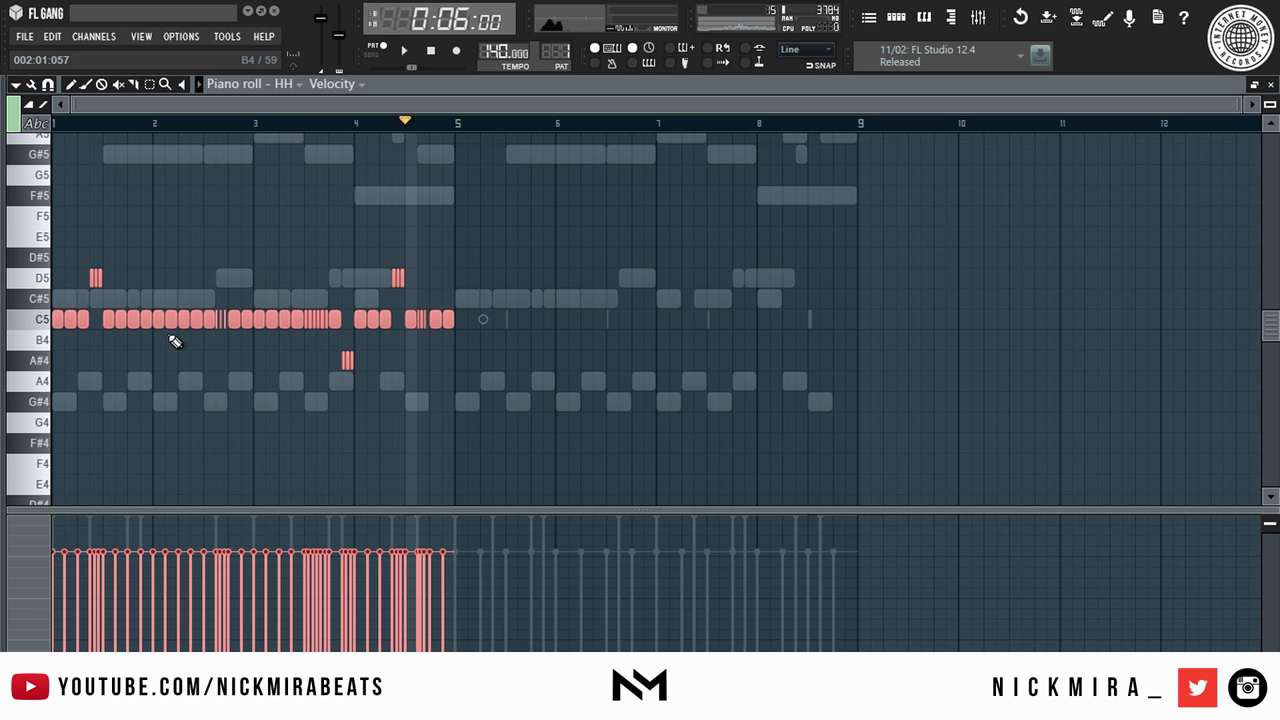
key(ctrl+b)
key(ctrl+d)
scroll(866, 125, up, 3)
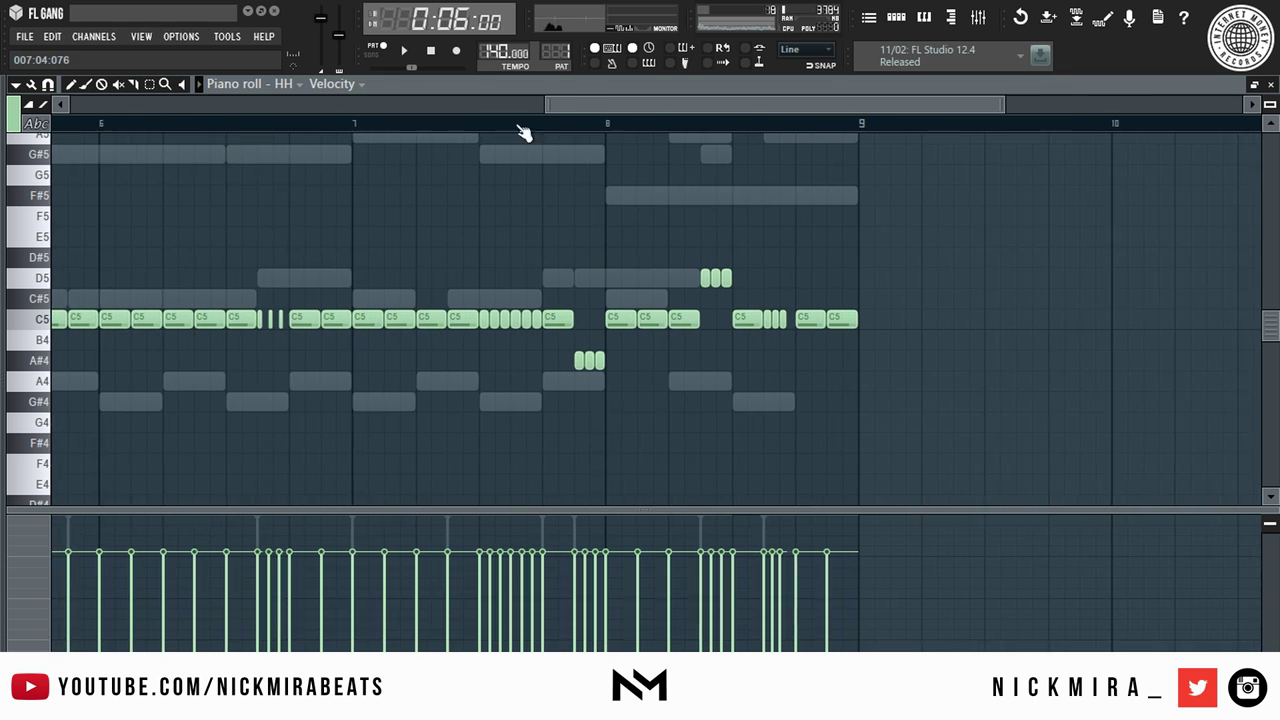
Play from bar 7 and delete the last two notes of the six-note C5 hi-hat roll on beat 3.
click(352, 126)
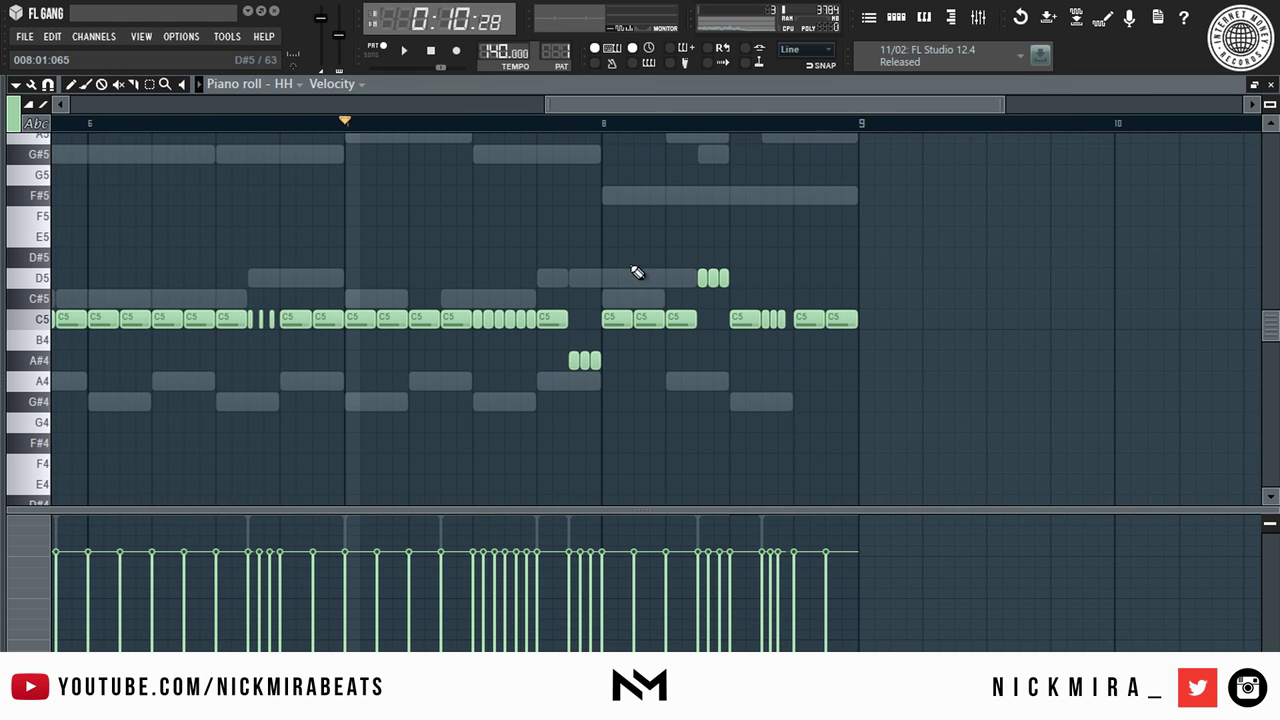
key(space)
right_click(531, 324)
right_click(521, 325)
key(space)
key(space)
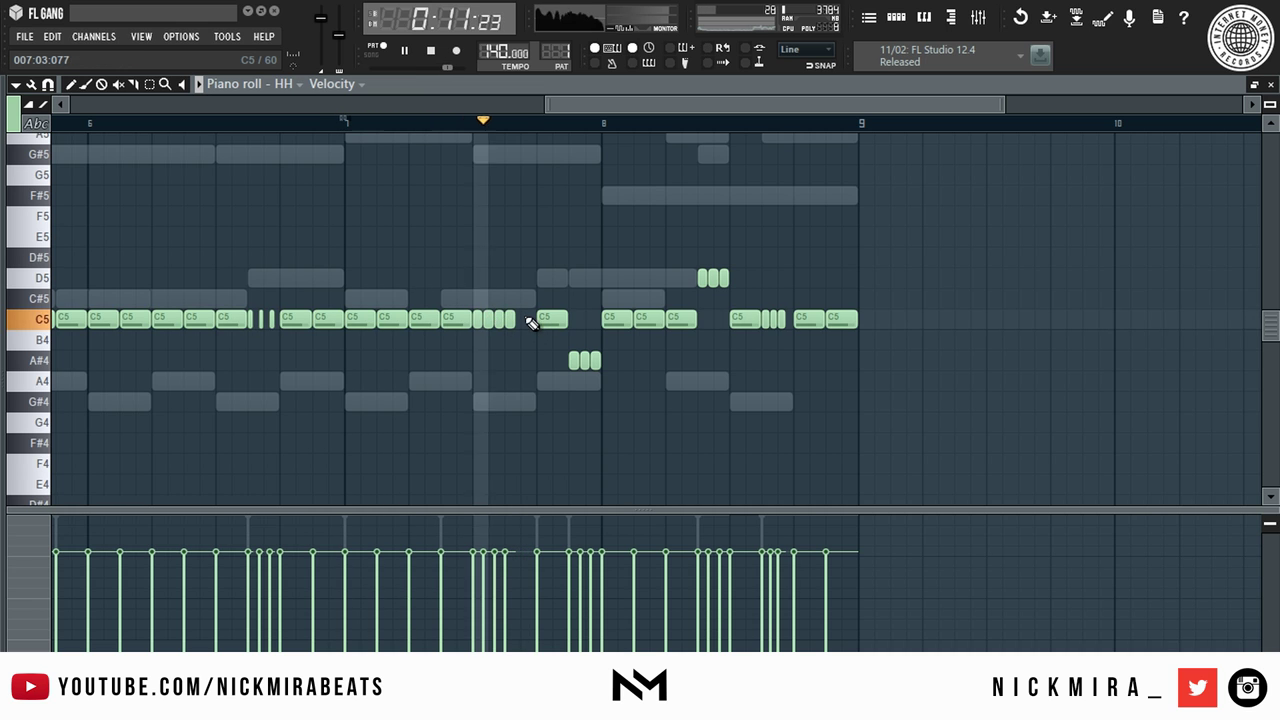
key(space)
key(space)
Replace the C5 hi-hat on beat 4 of bar 7 with a C5 copy of the neighbouring three-note A#4 roll.
right_click(543, 320)
right_click(573, 361)
key(ctrl+z)
right_click(560, 325)
key(space)
key(space)
mouse_move(566, 357)
mouse_down()
mouse_move(597, 367)
mouse_move(557, 320)
mouse_move(544, 334)
mouse_up()
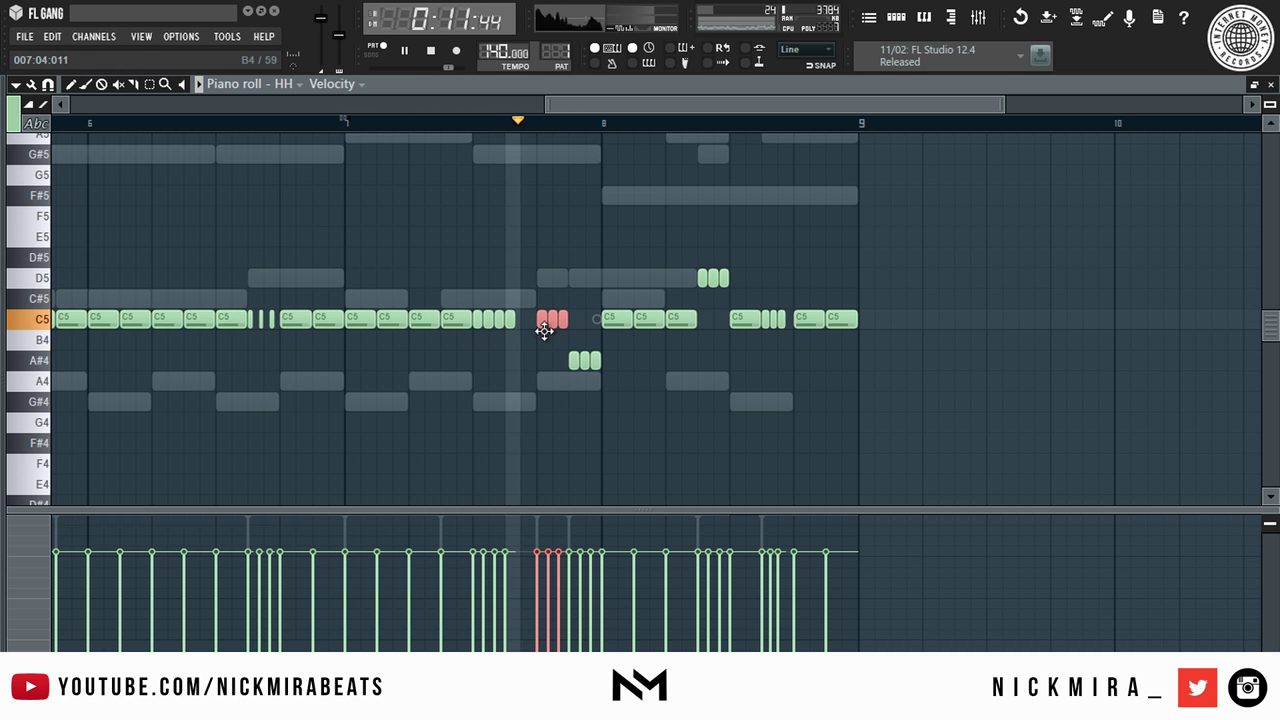
Delete the last two notes of the A#4 hi-hat roll at the end of bar 7.
right_click(575, 366)
click(574, 360)
click(573, 360)
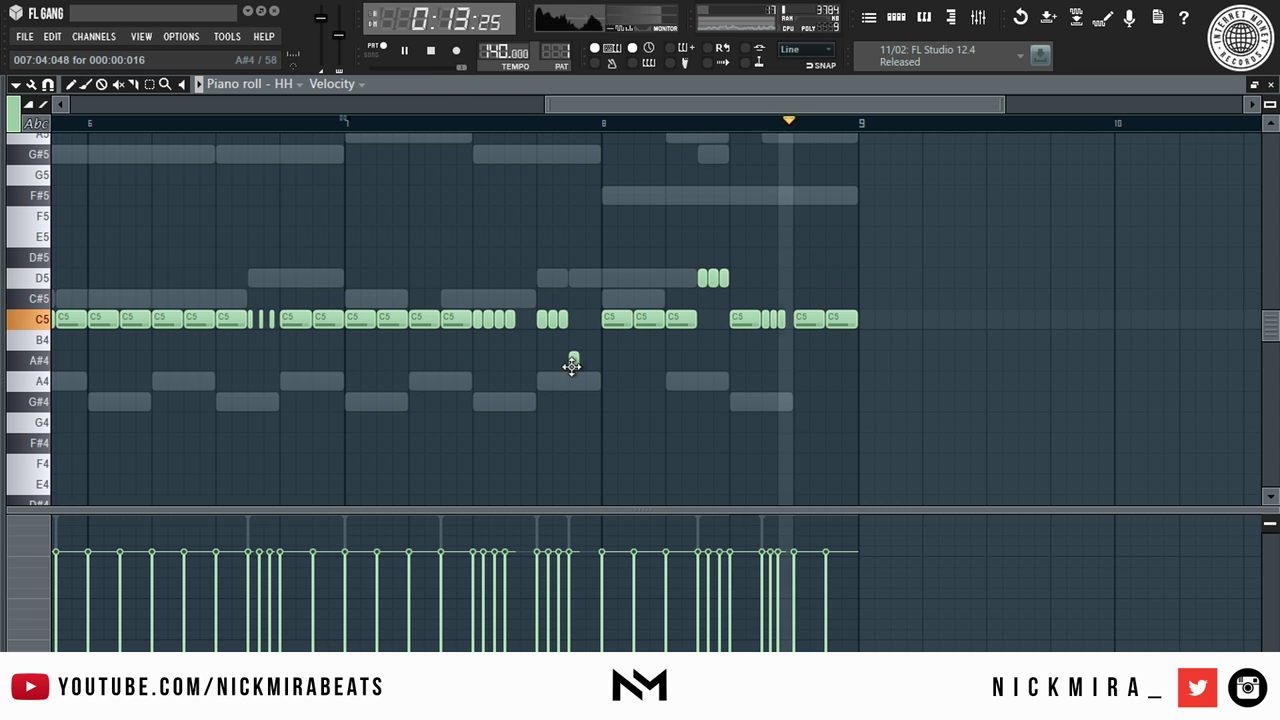
Raise the three chopped C5 hi-hats on the second half of beat 3 in bar 8 to D5.
drag(765, 314, 777, 320)
key(Up)
key(Up)
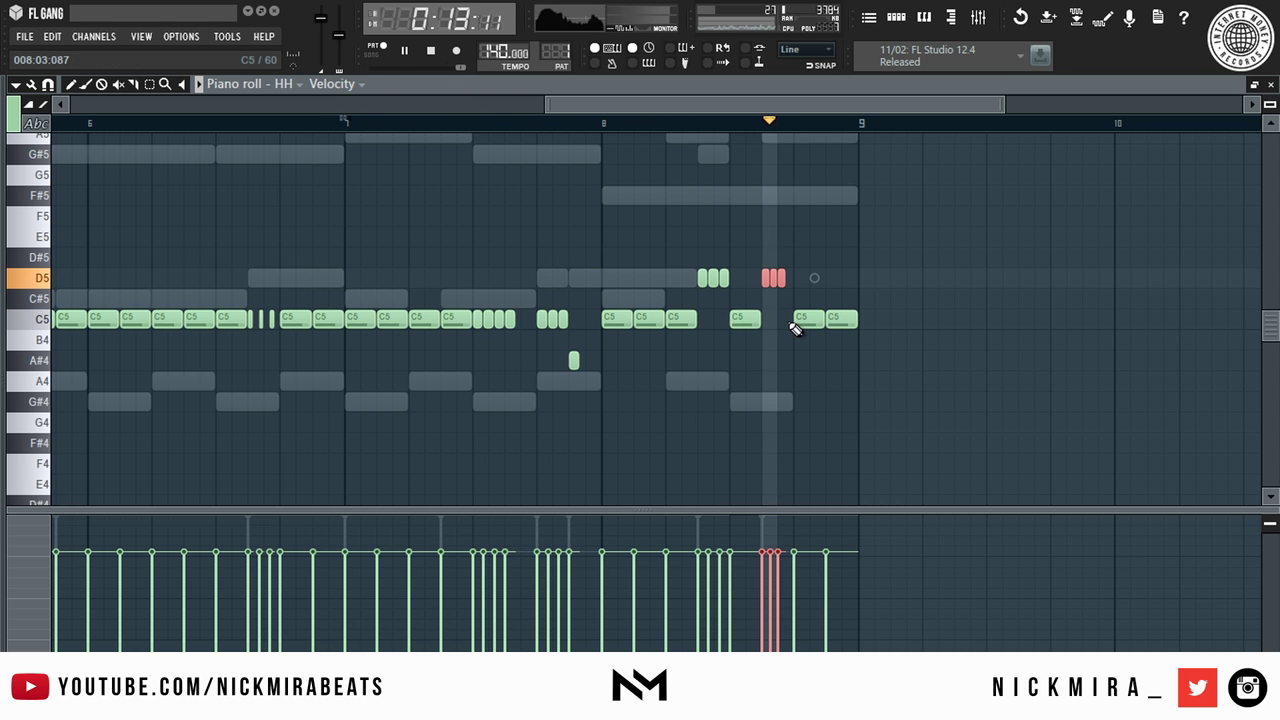
Replace the chopped roll in beat 3 of bar 8 with a copy of the three-note D5 roll from beat 2 and play the pattern.
scroll(812, 128, up, 2)
scroll(812, 128, up, 2)
key(space)
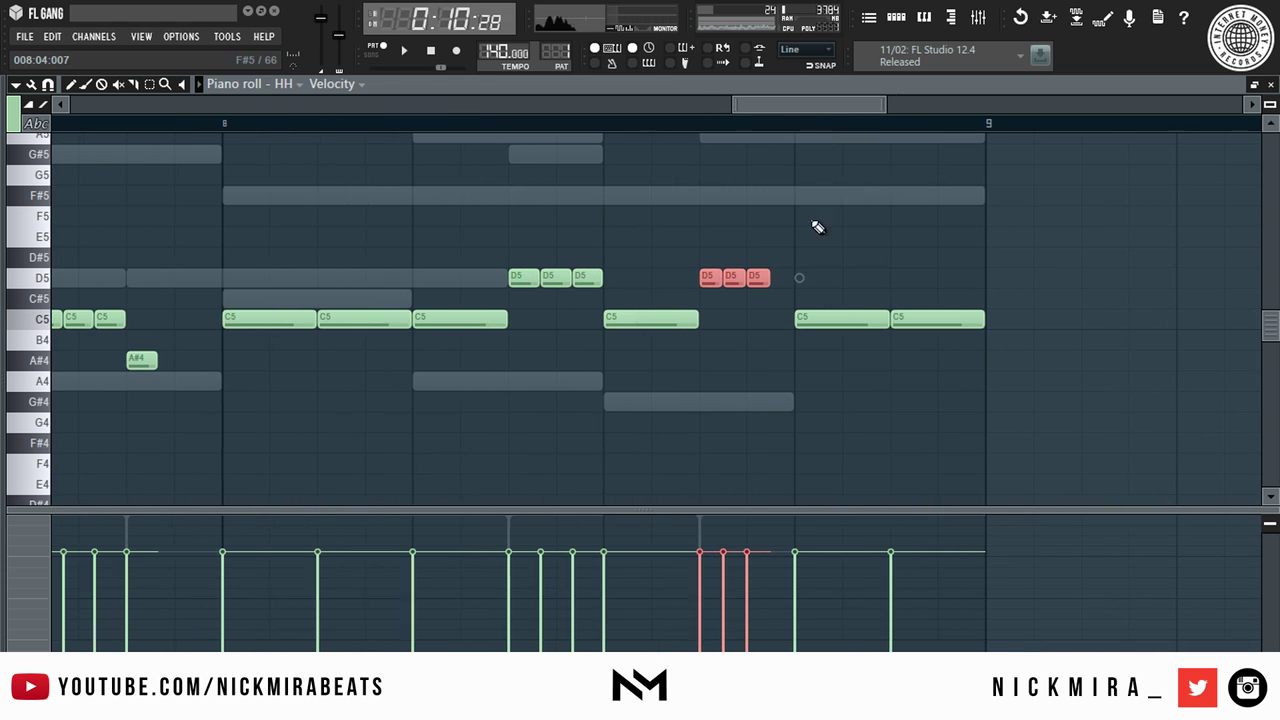
right_click(735, 278)
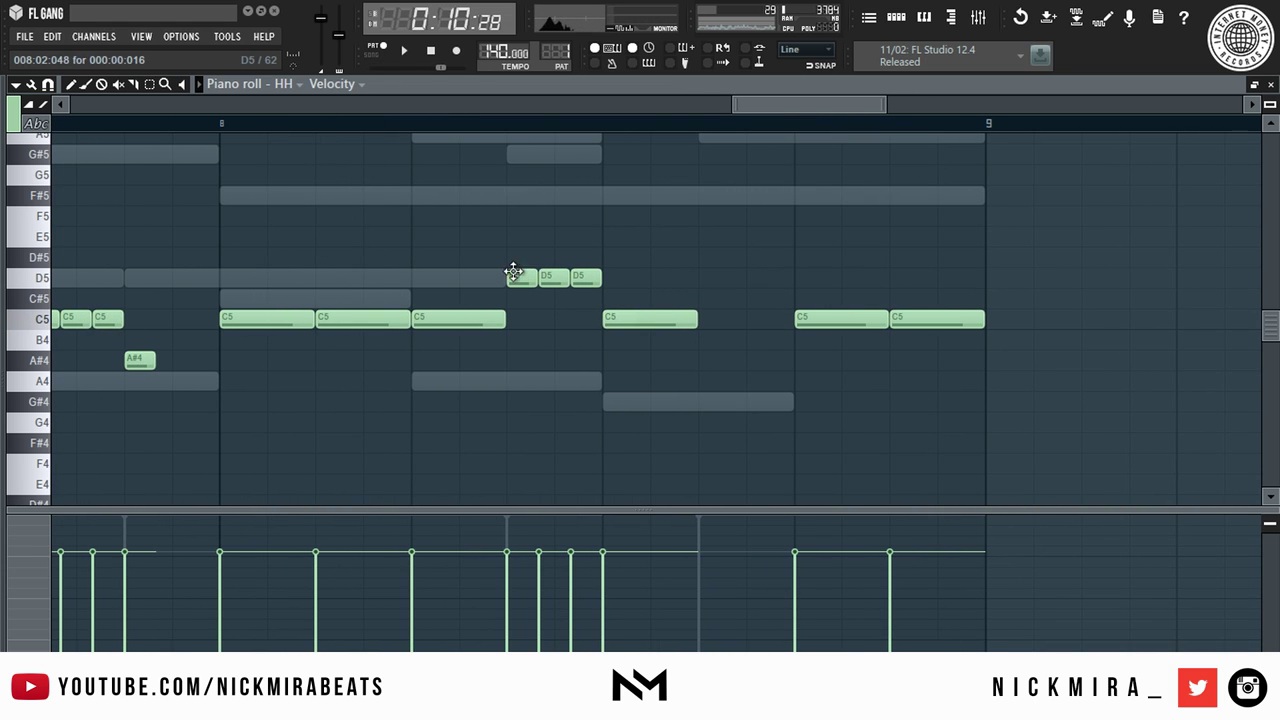
drag(499, 265, 631, 278)
drag(512, 278, 706, 275)
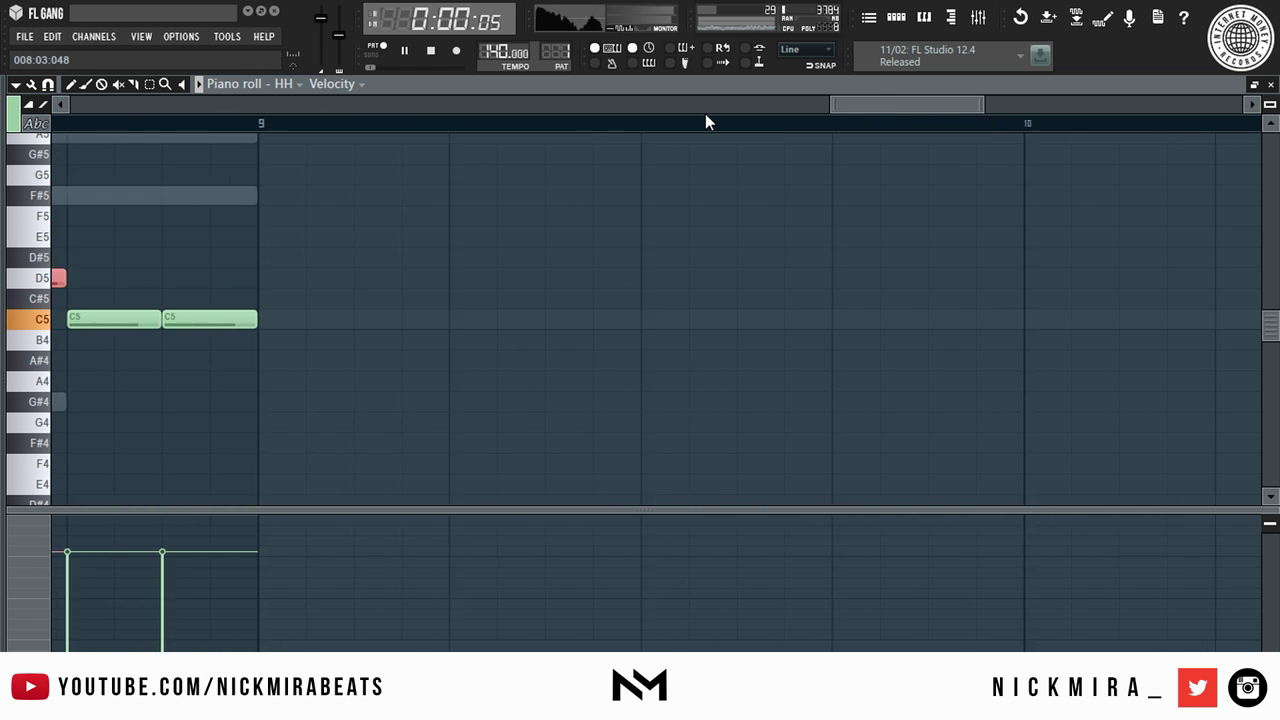
scroll(718, 124, down, 3)
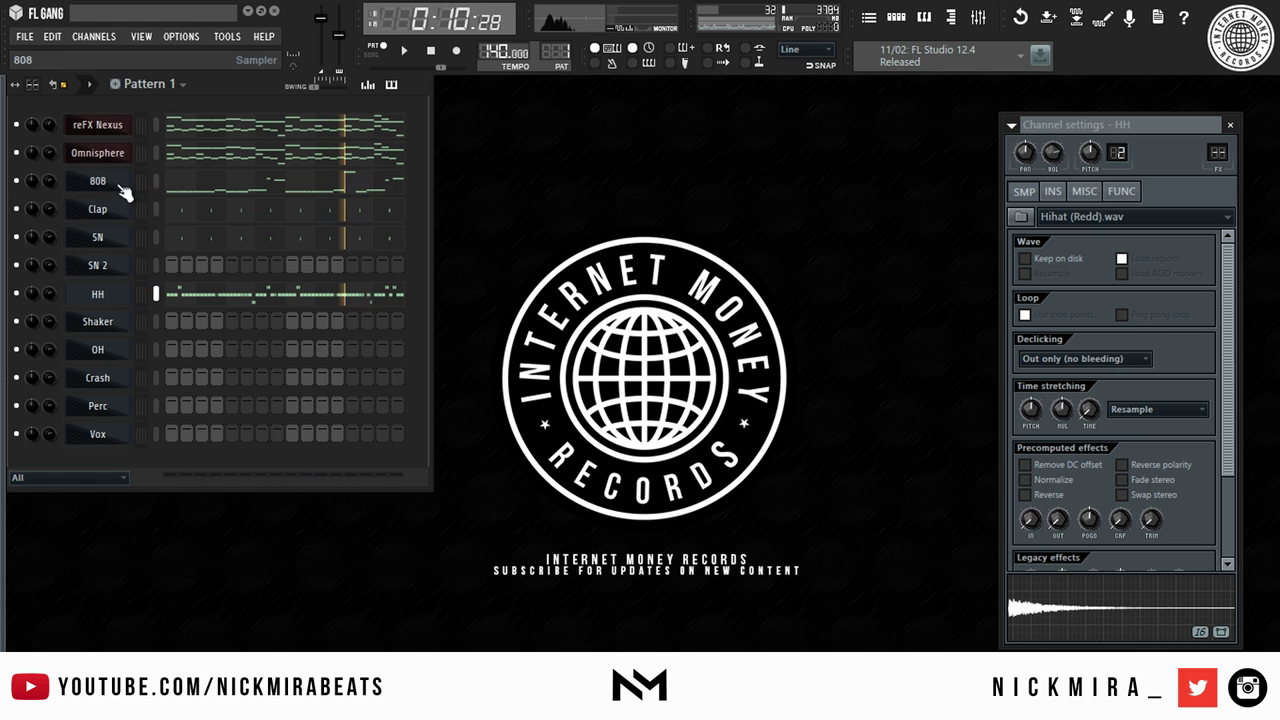
key(space)
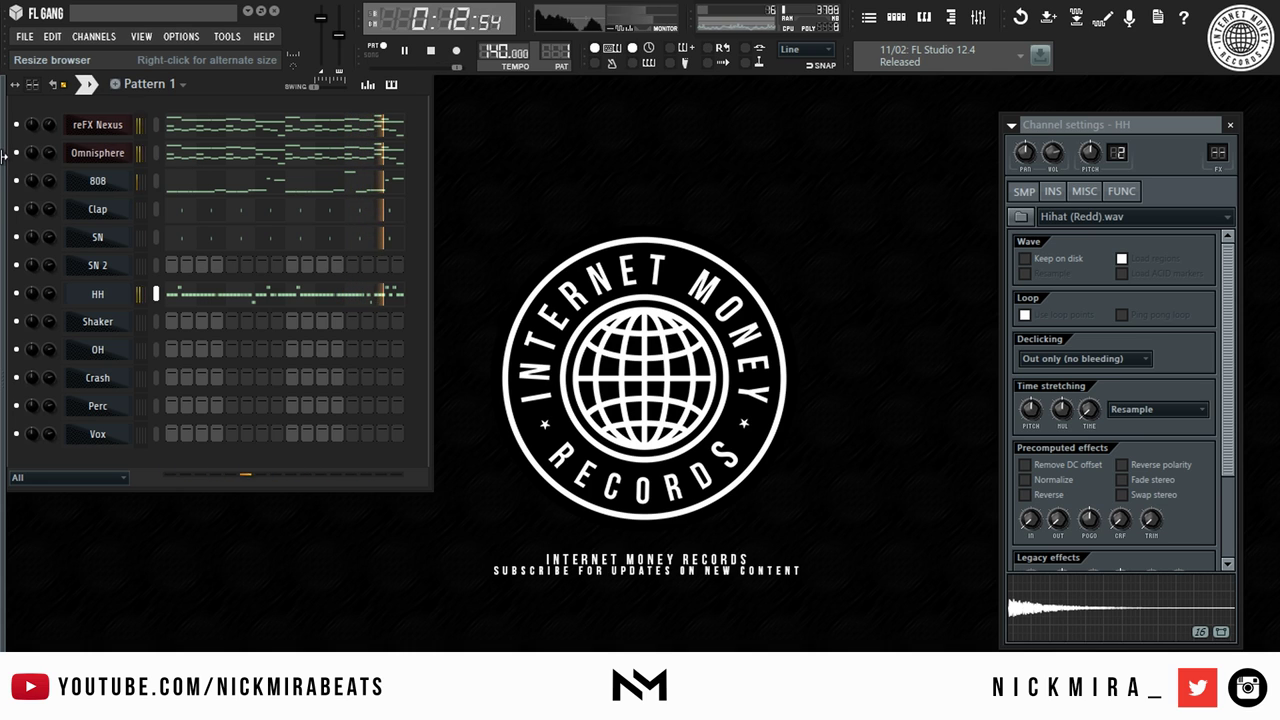
key(space)
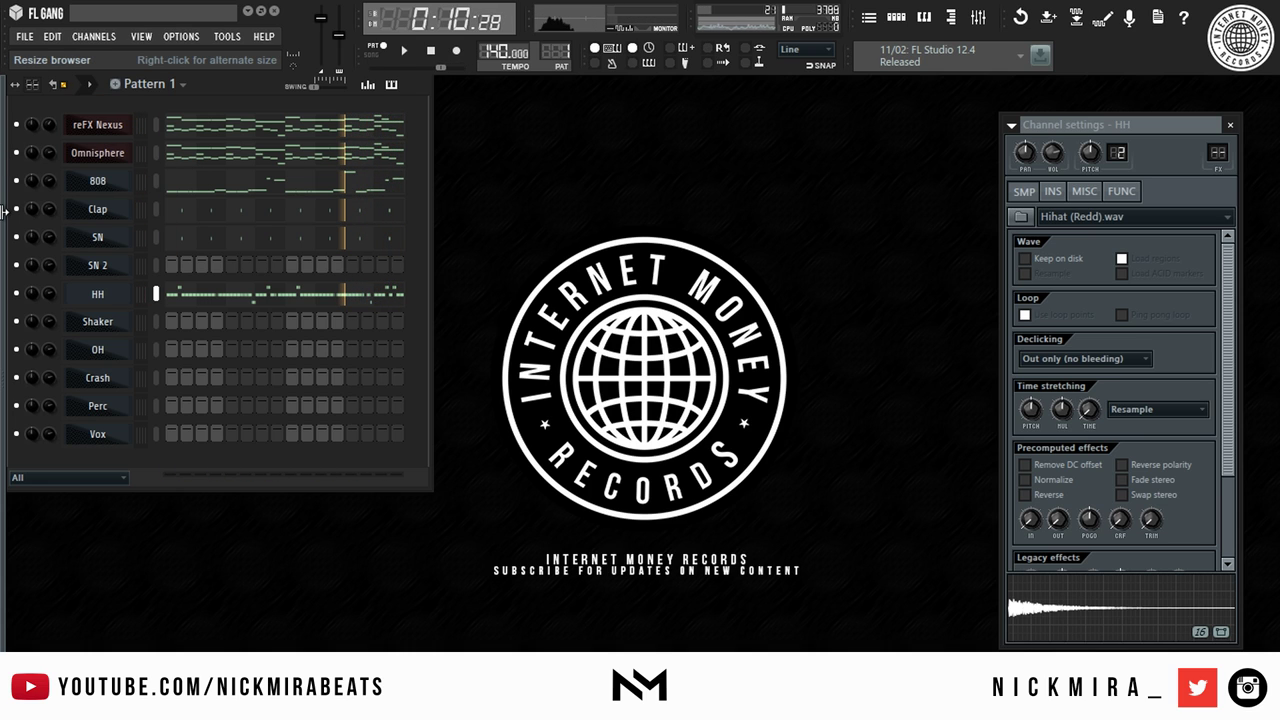
Widen the sample browser and collapse the [9] Chants folder of the mjNichols Gaviria Drum Kit.
drag(54, 207, 248, 218)
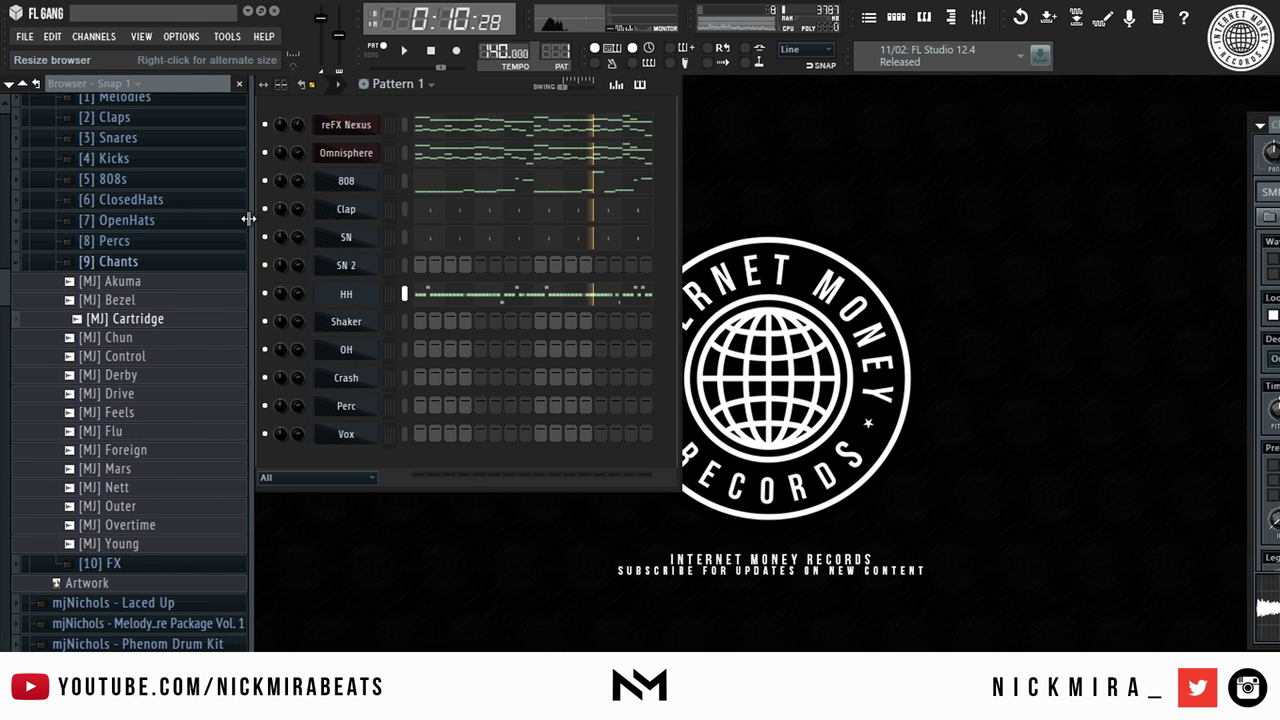
click(175, 265)
scroll(175, 266, up, 4)
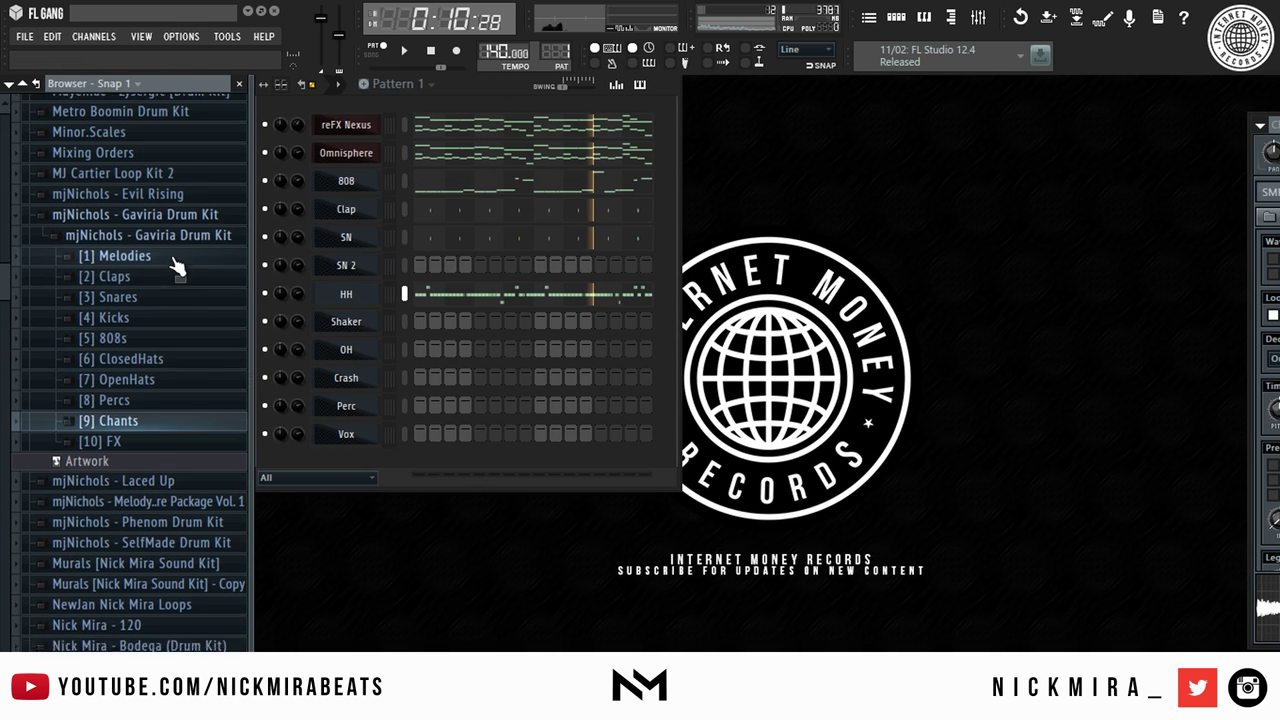
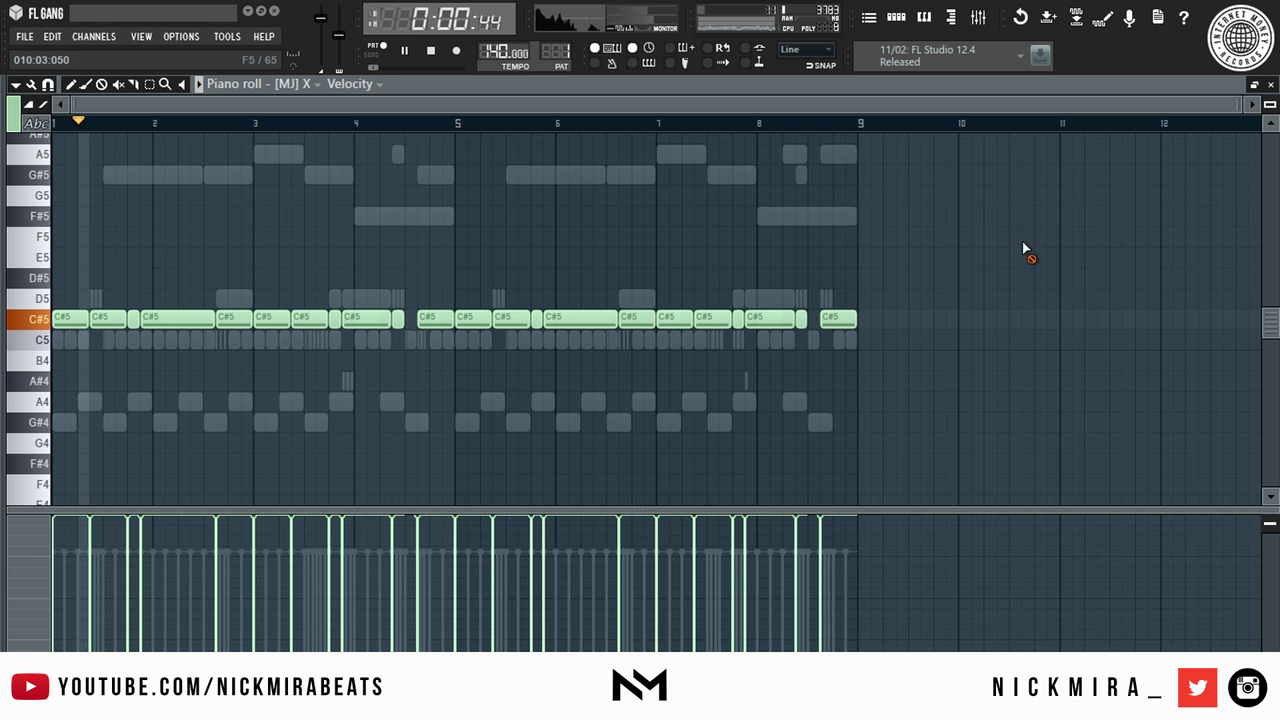
Play the [MJ] X part from the start and delete the short C#5 note on beat 4 of bar 1.
scroll(78, 133, up, 2)
scroll(78, 132, up, 3)
drag(77, 130, 12, 130)
key(space)
right_click(315, 322)
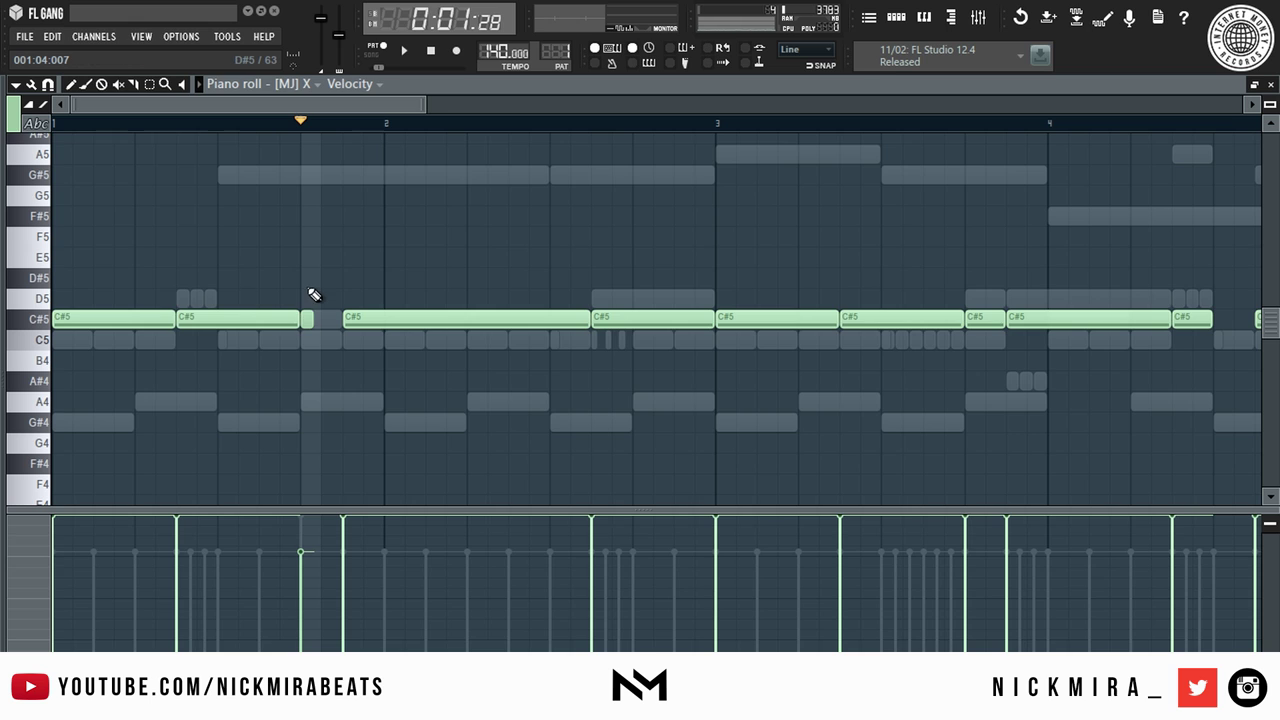
right_click(308, 315)
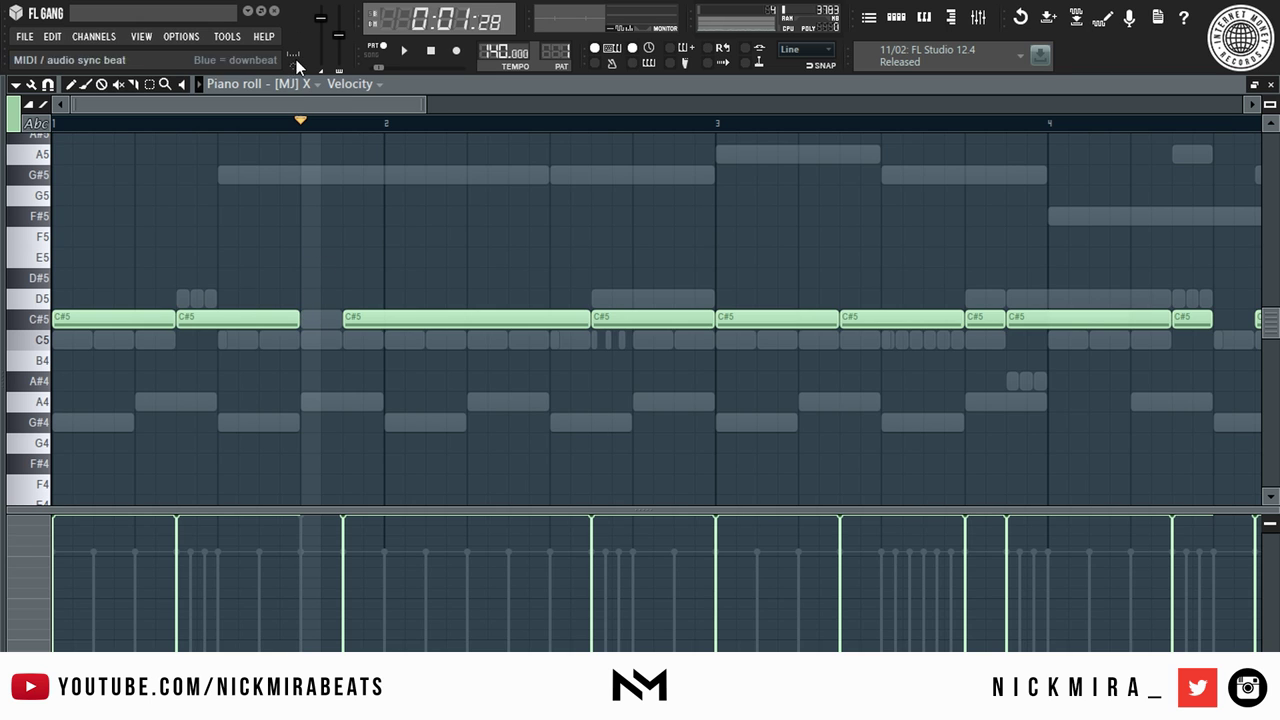
Play back the edited [MJ] X part, restarting from beat 4 of bar 1.
key(space)
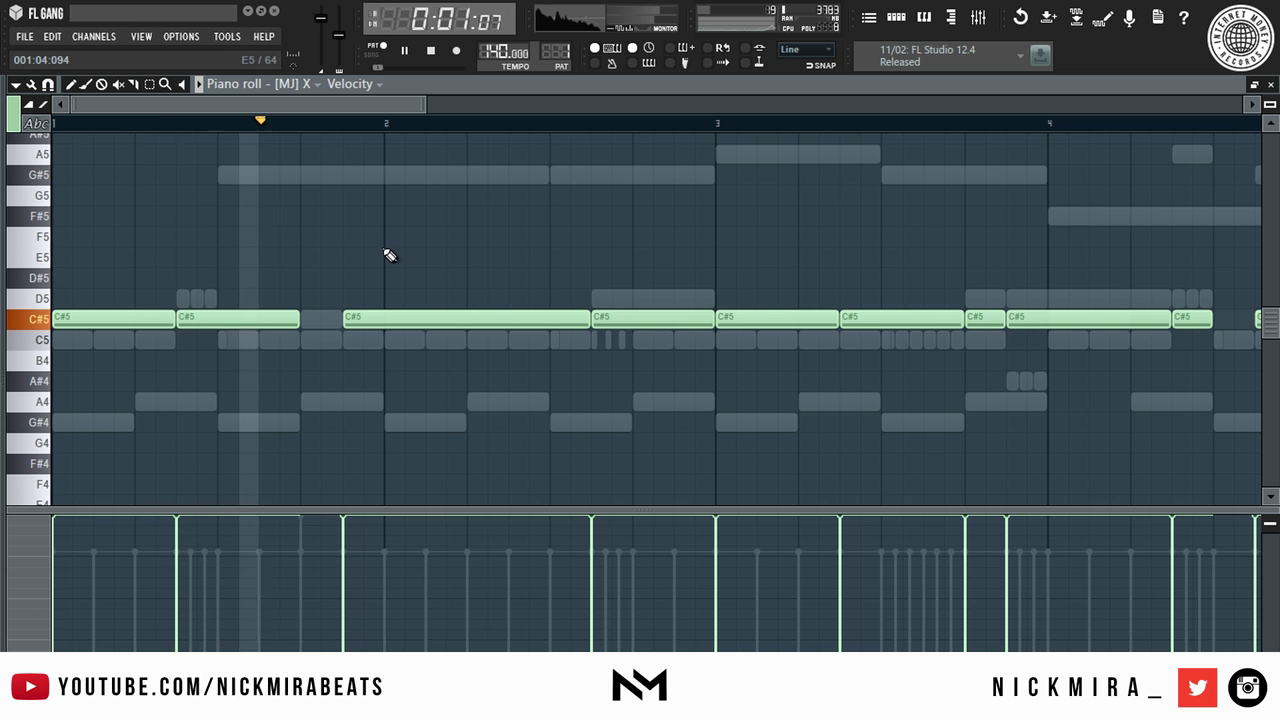
scroll(398, 135, down, 3)
key(space)
click(148, 122)
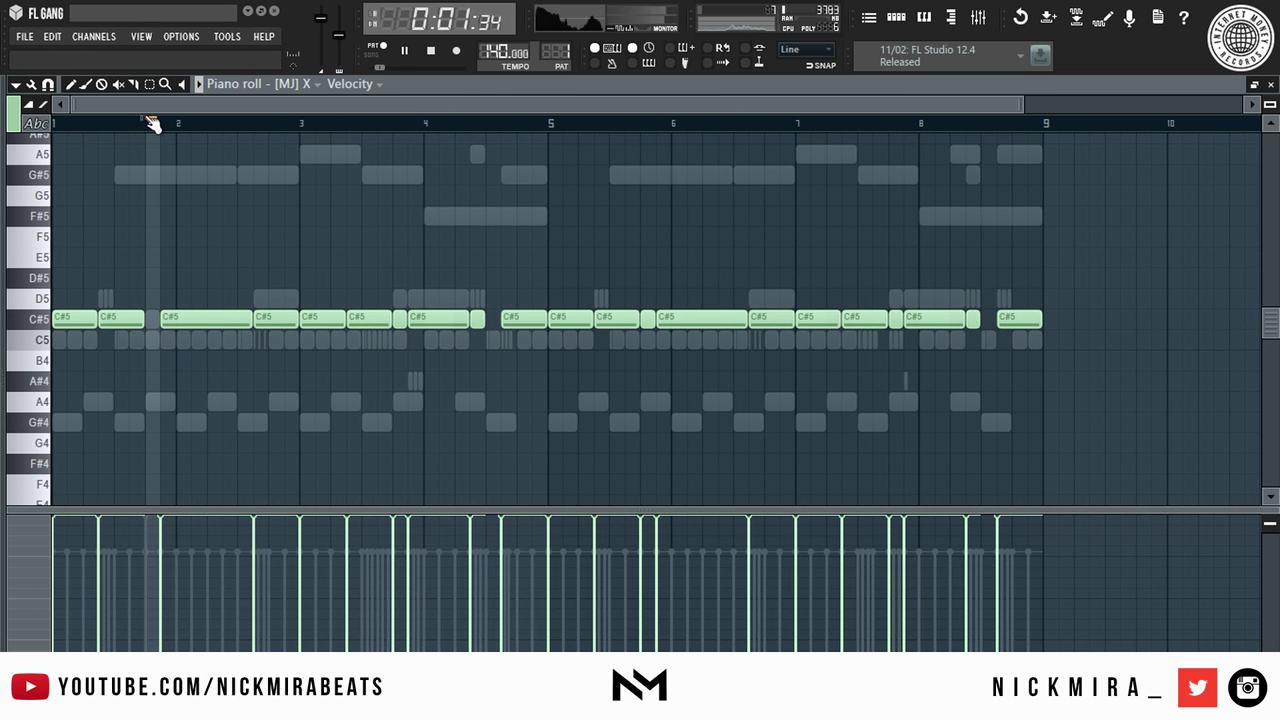
key(space)
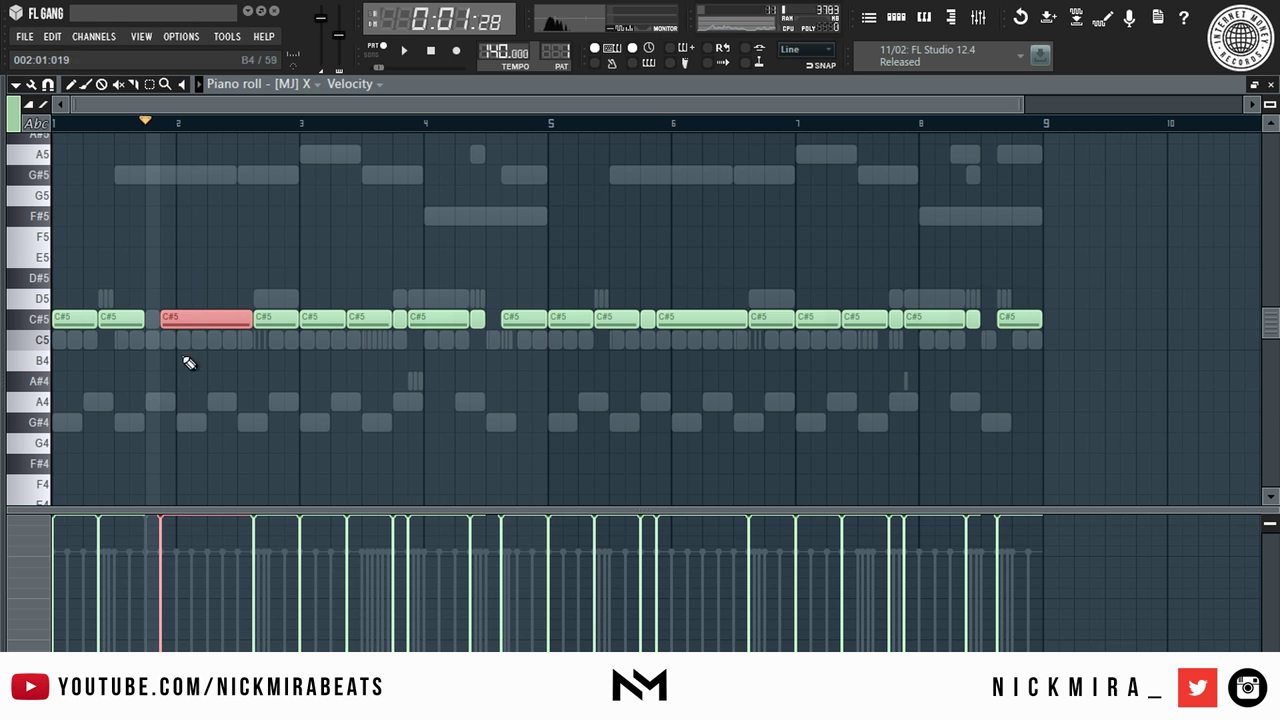
key(space)
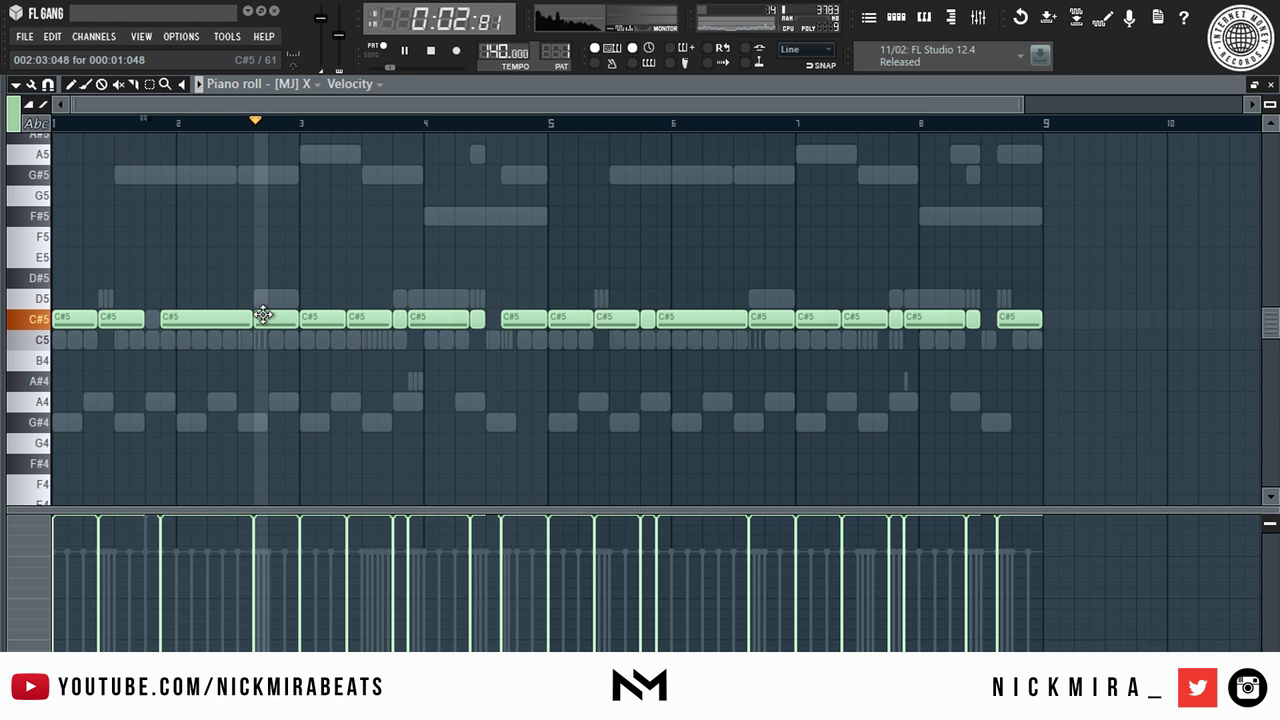
Delete the short C#5 notes on beat 4 of bars 3, 5 and 7 in the [MJ] X part.
right_click(400, 319)
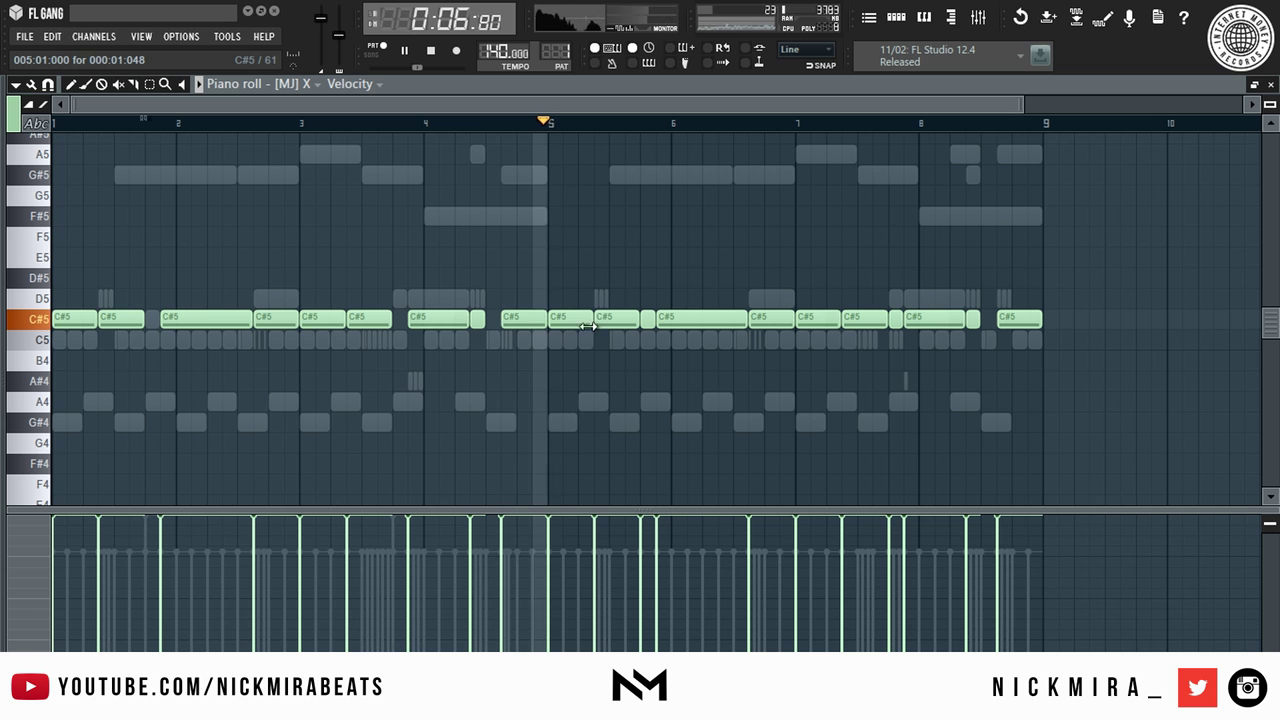
right_click(648, 319)
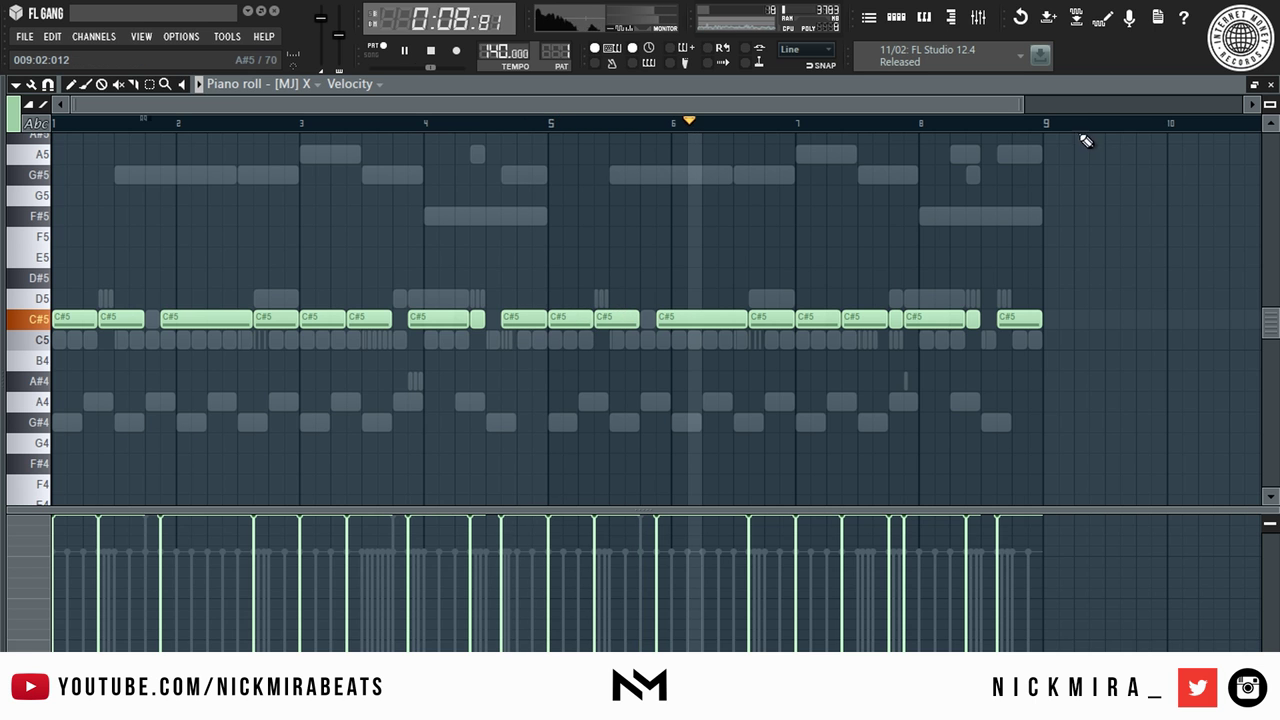
scroll(1090, 120, up, 5)
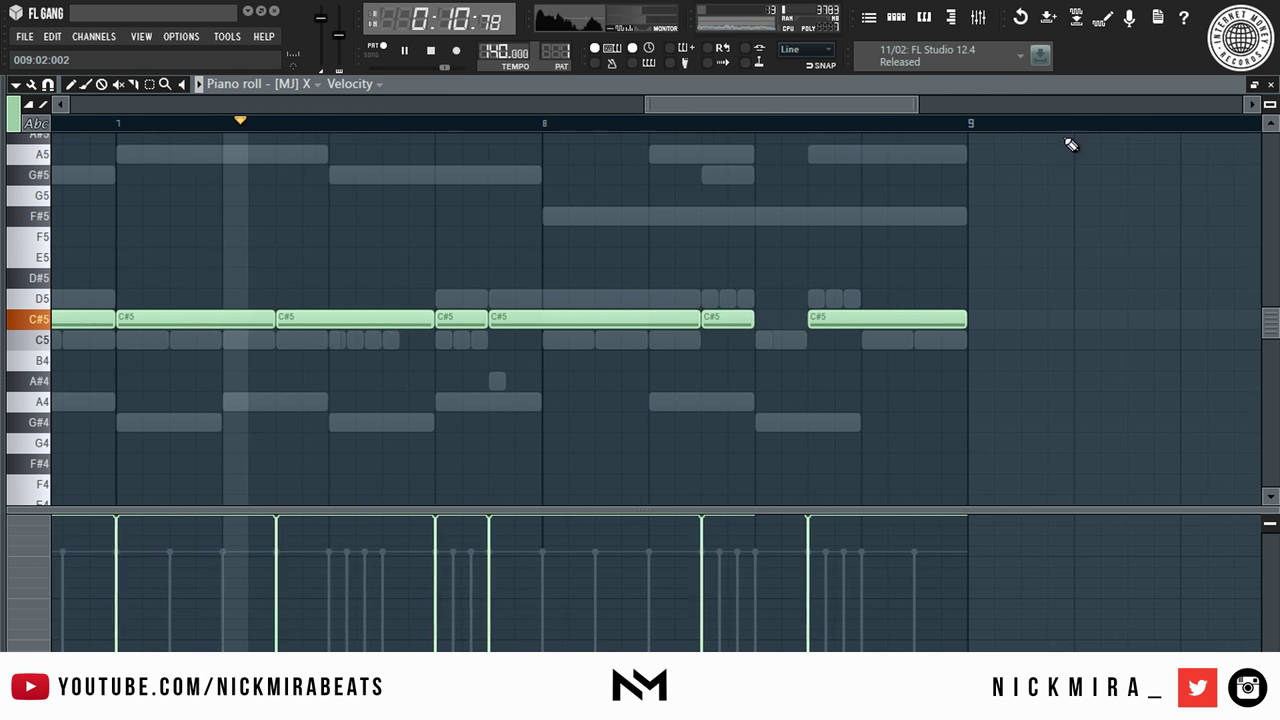
right_click(445, 318)
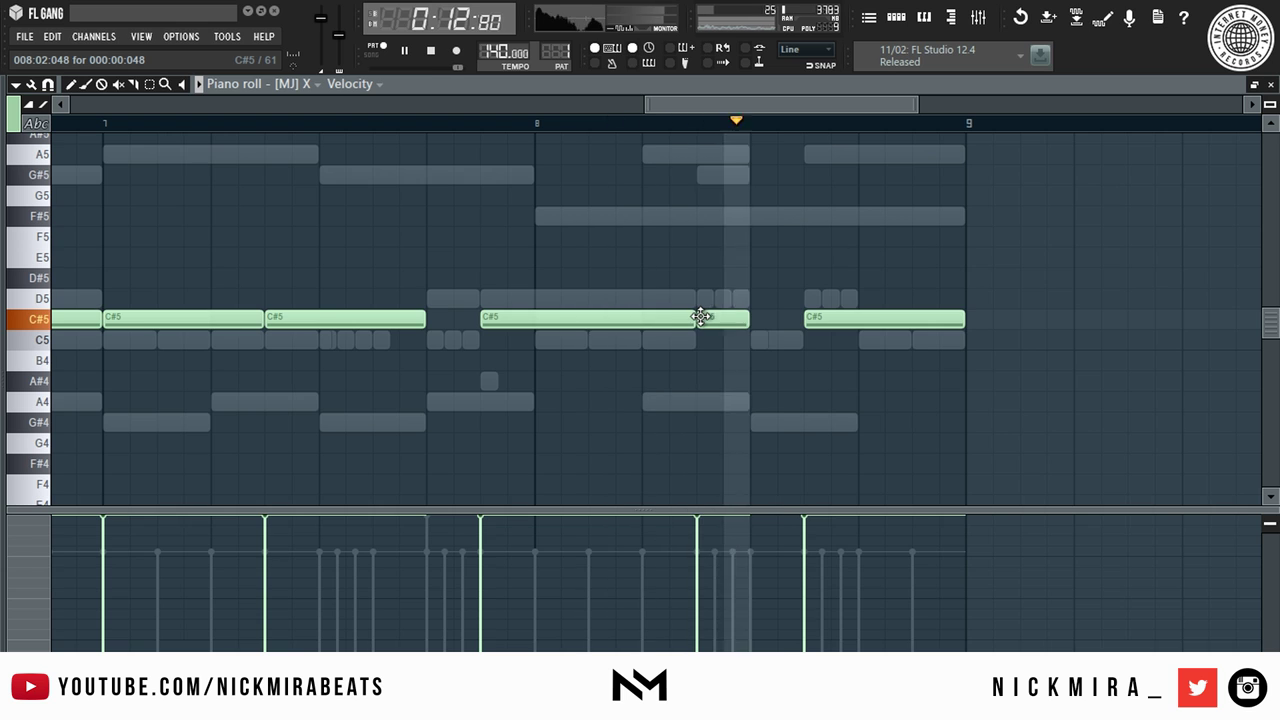
Shorten the last C#5 note in bar 8 of the [MJ] X part and add two short C#5 notes within beat 4.
key(space)
click(756, 123)
key(space)
key(space)
key(space)
click(897, 318)
click(920, 317)
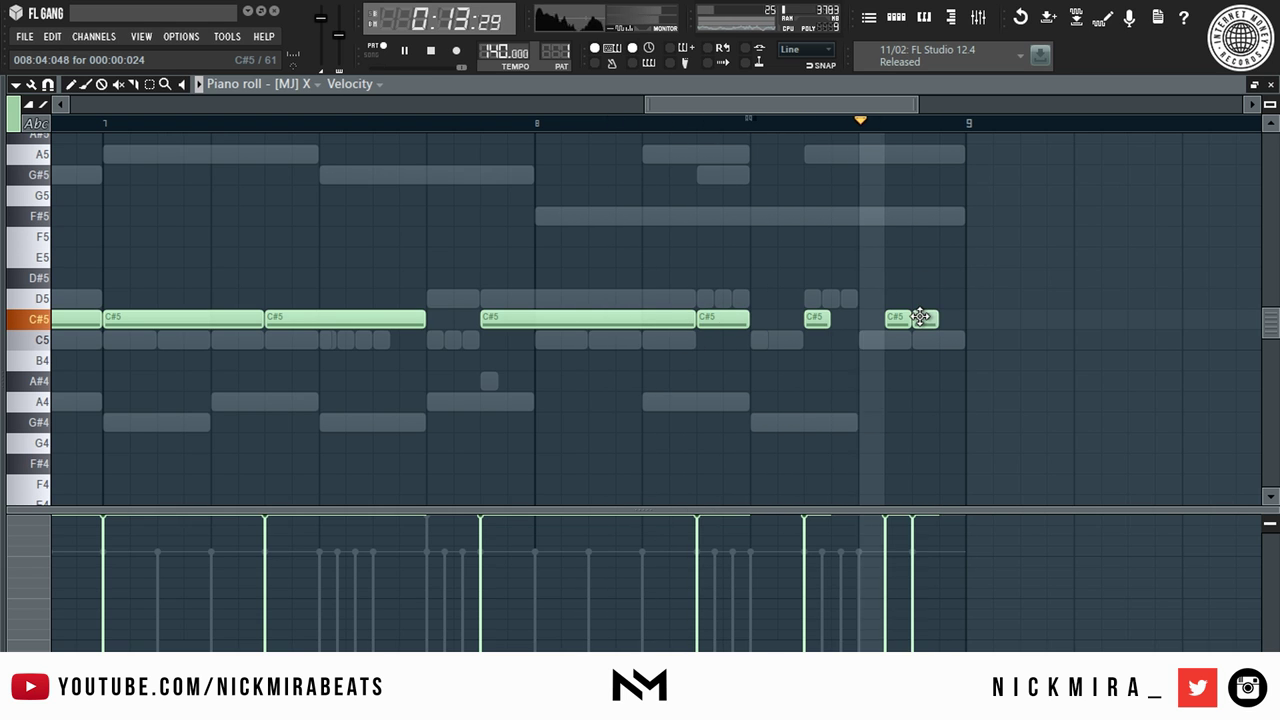
key(space)
key(space)
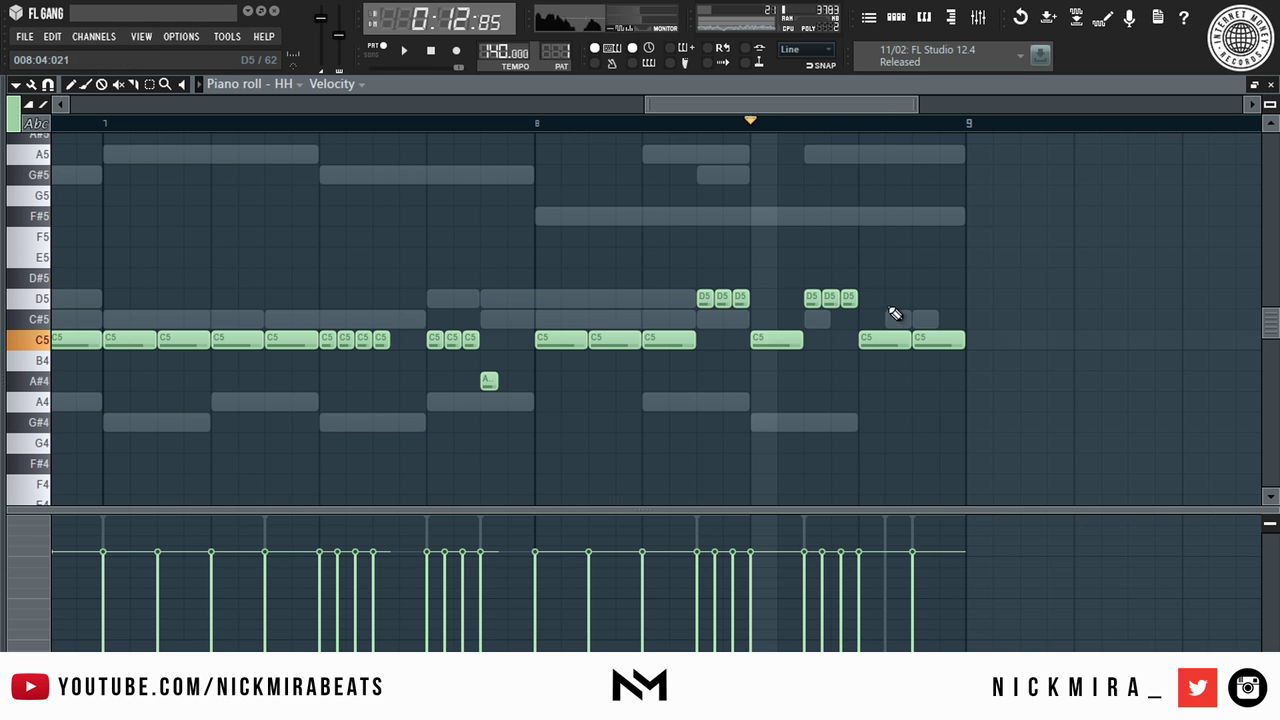
Replace the hi-hats on beat 4 of bar 8 with three consecutive short C5 notes and check them in playback.
right_click(918, 334)
click(899, 338)
click(921, 351)
key(space)
key(space)
right_click(925, 353)
click(923, 335)
key(space)
key(space)
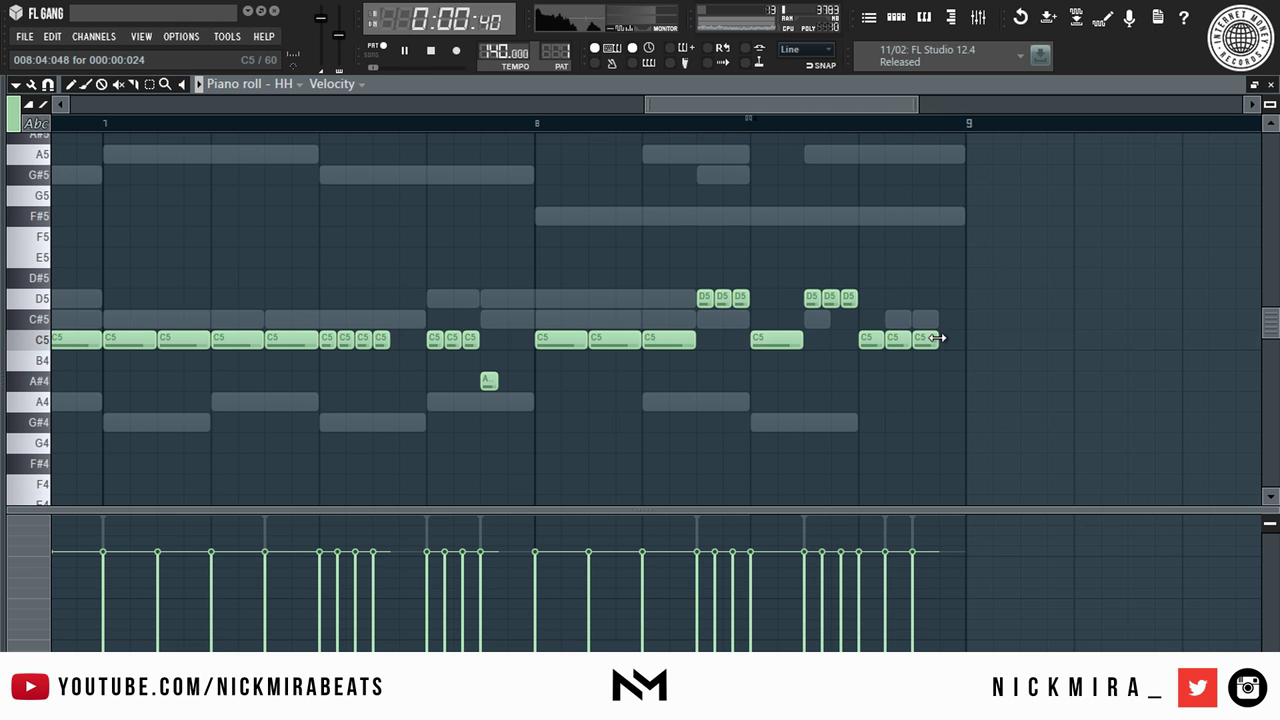
scroll(780, 137, down, 5)
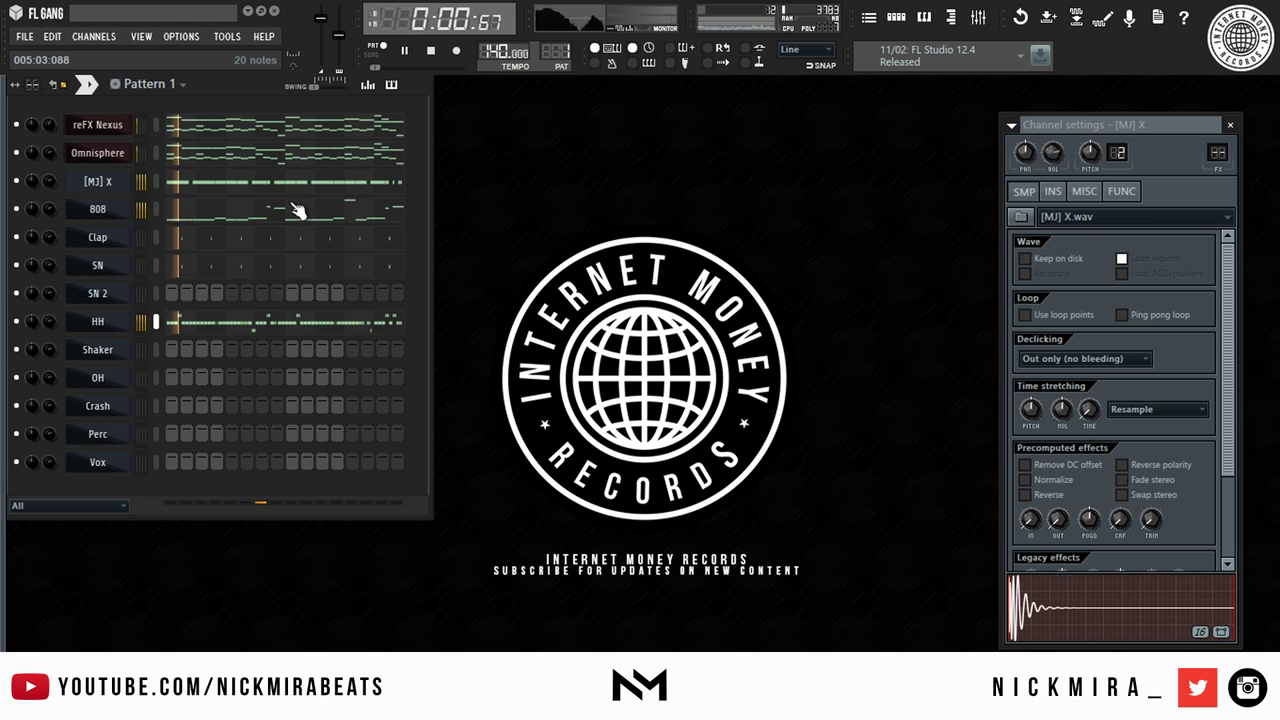
Copy the [MJ] X channel's notes and paste them into the SN 2 channel.
right_click(84, 182)
click(178, 180)
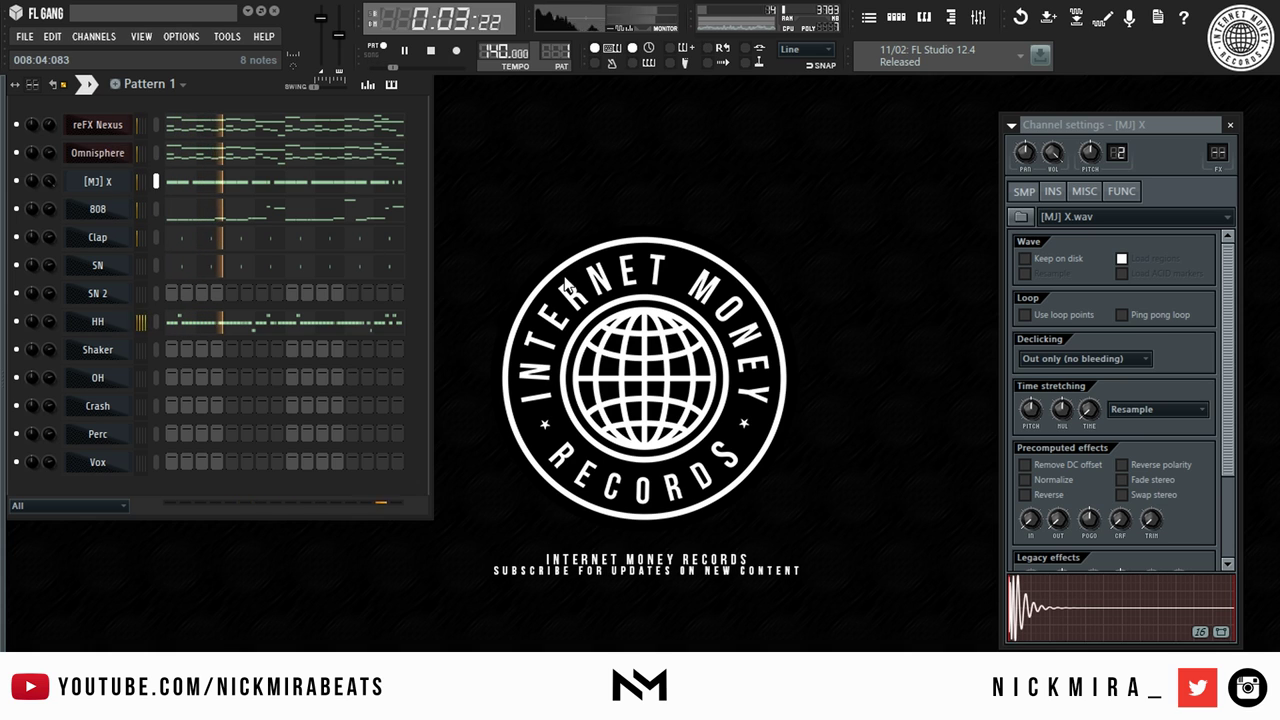
click(100, 293)
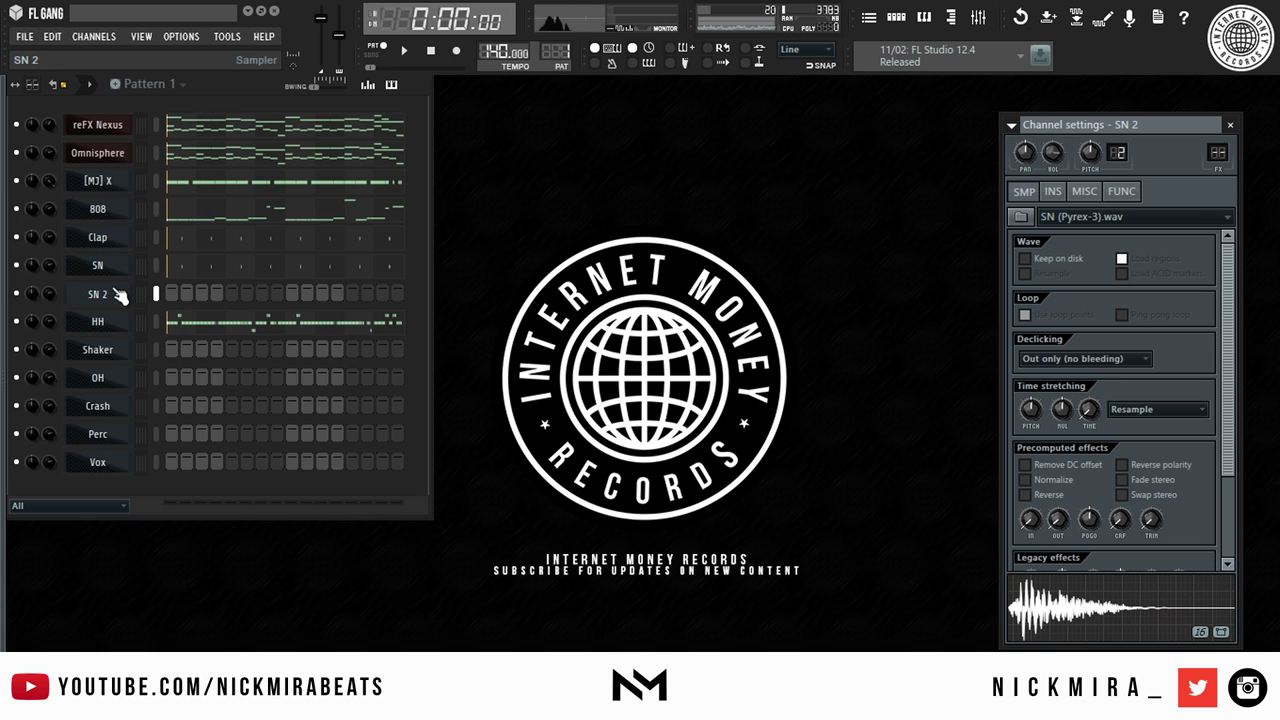
right_click(111, 186)
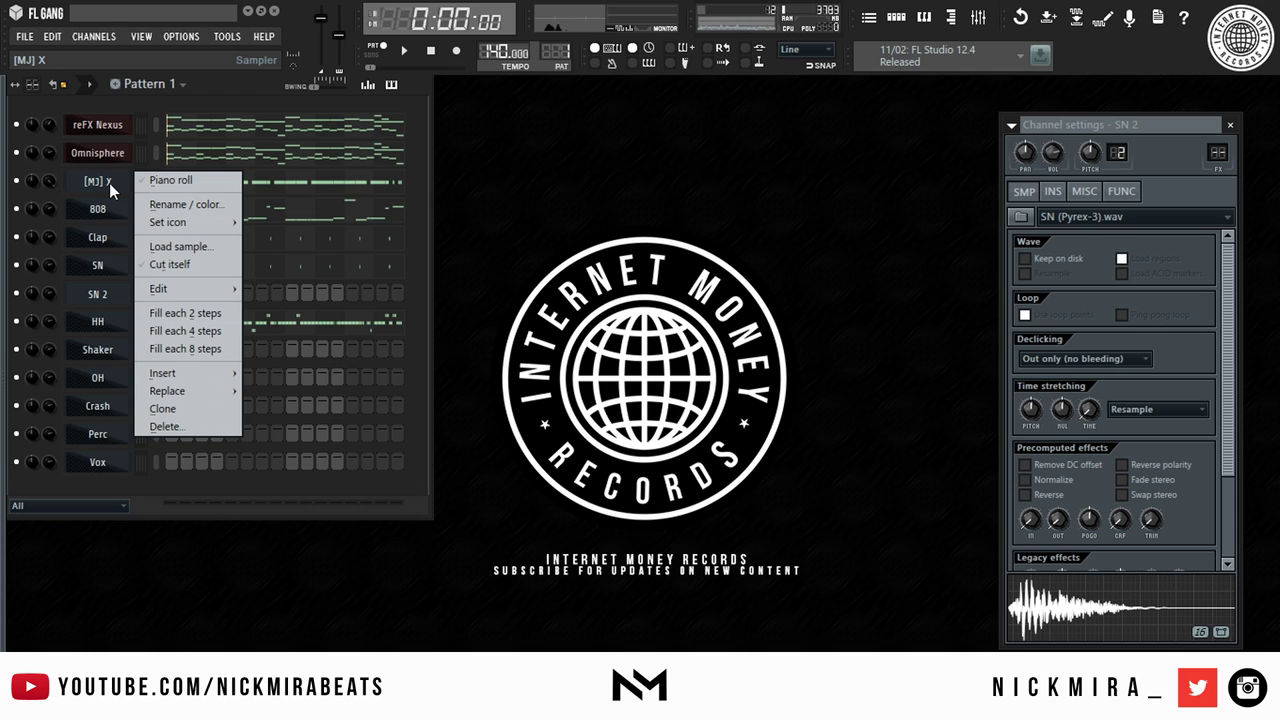
key(e)
key(c)
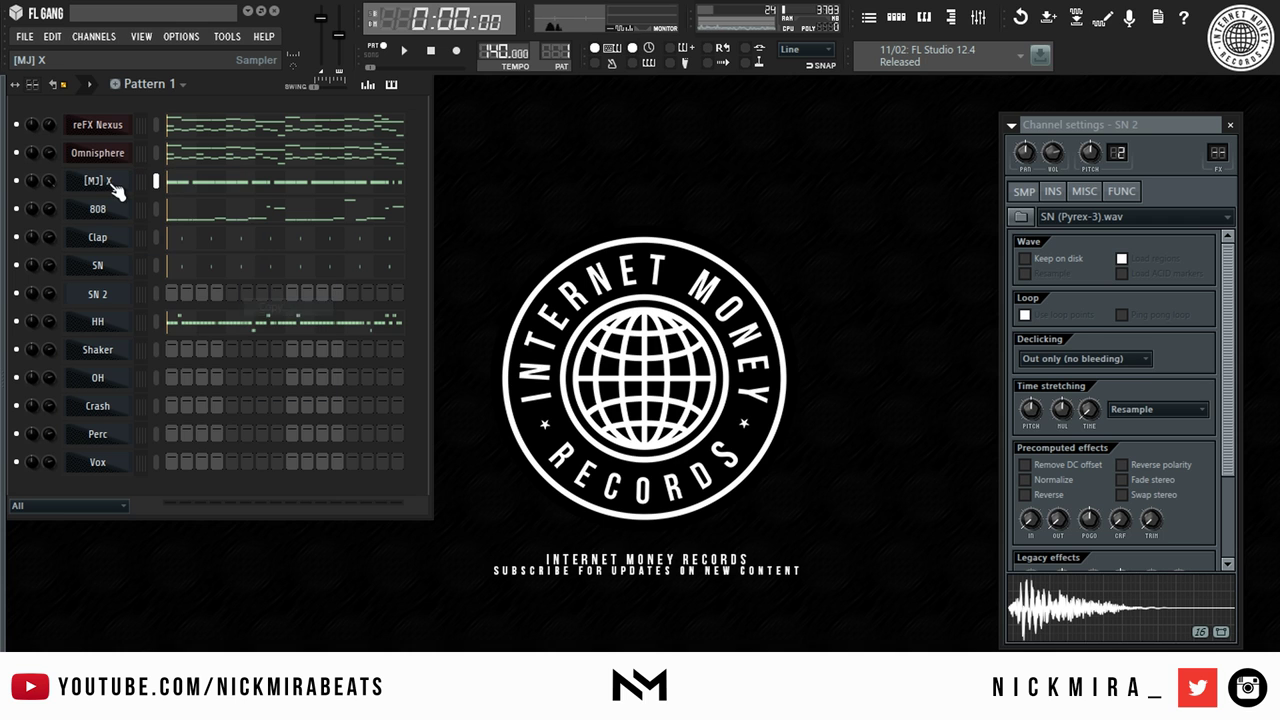
right_click(98, 298)
key(e)
key(p)
Lower the velocity of all pasted SN 2 notes to the minimum and transpose them down five semitones to G#4.
right_click(98, 298)
click(172, 293)
scroll(248, 130, down, 6)
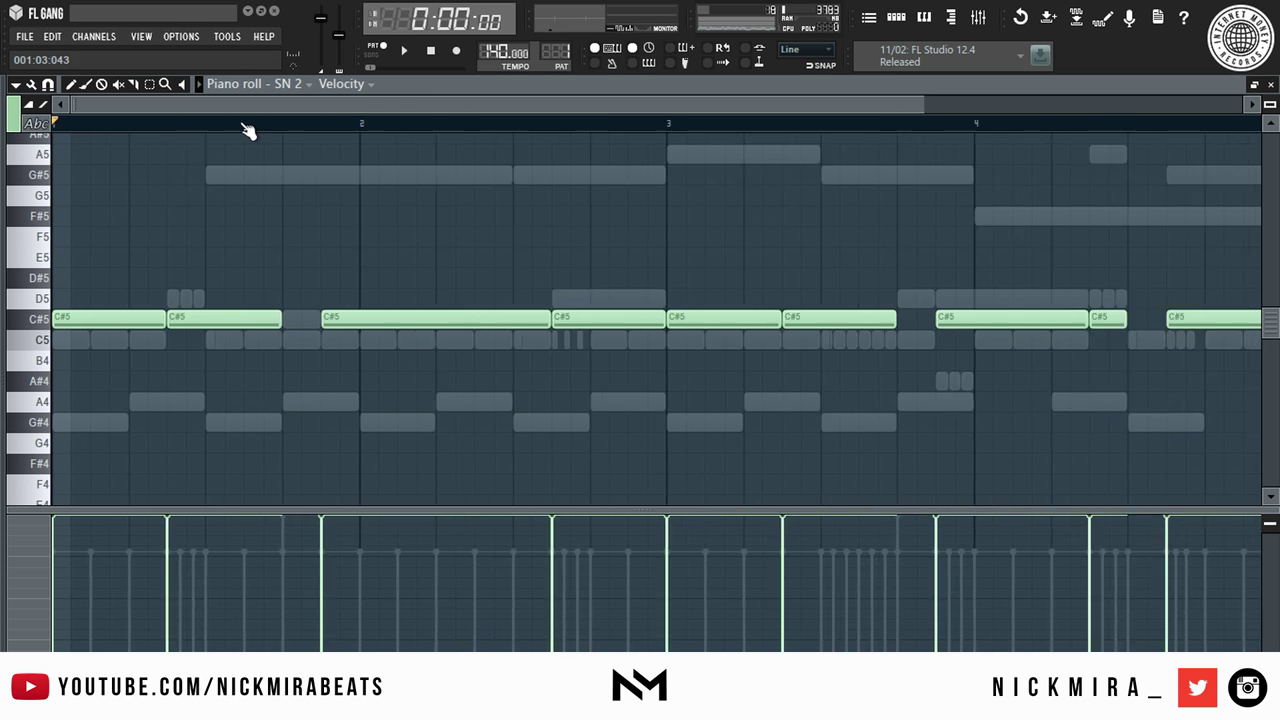
key(ctrl+a)
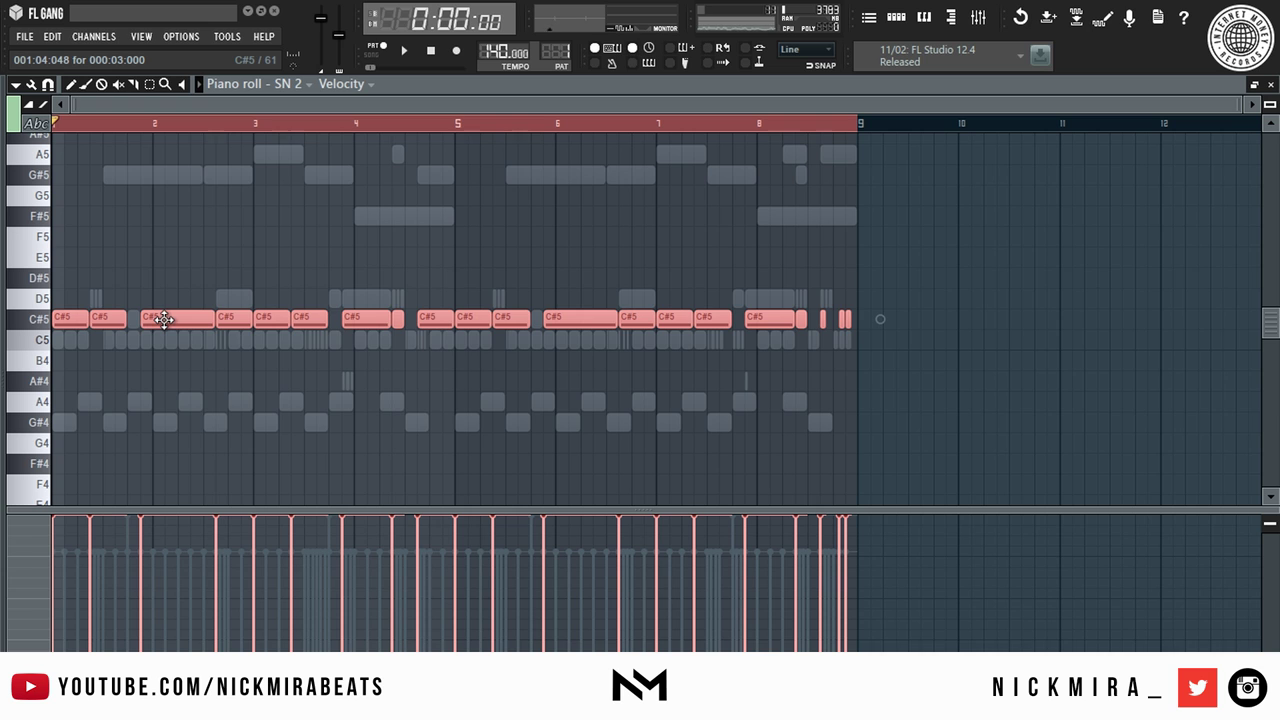
scroll(194, 319, down, 15)
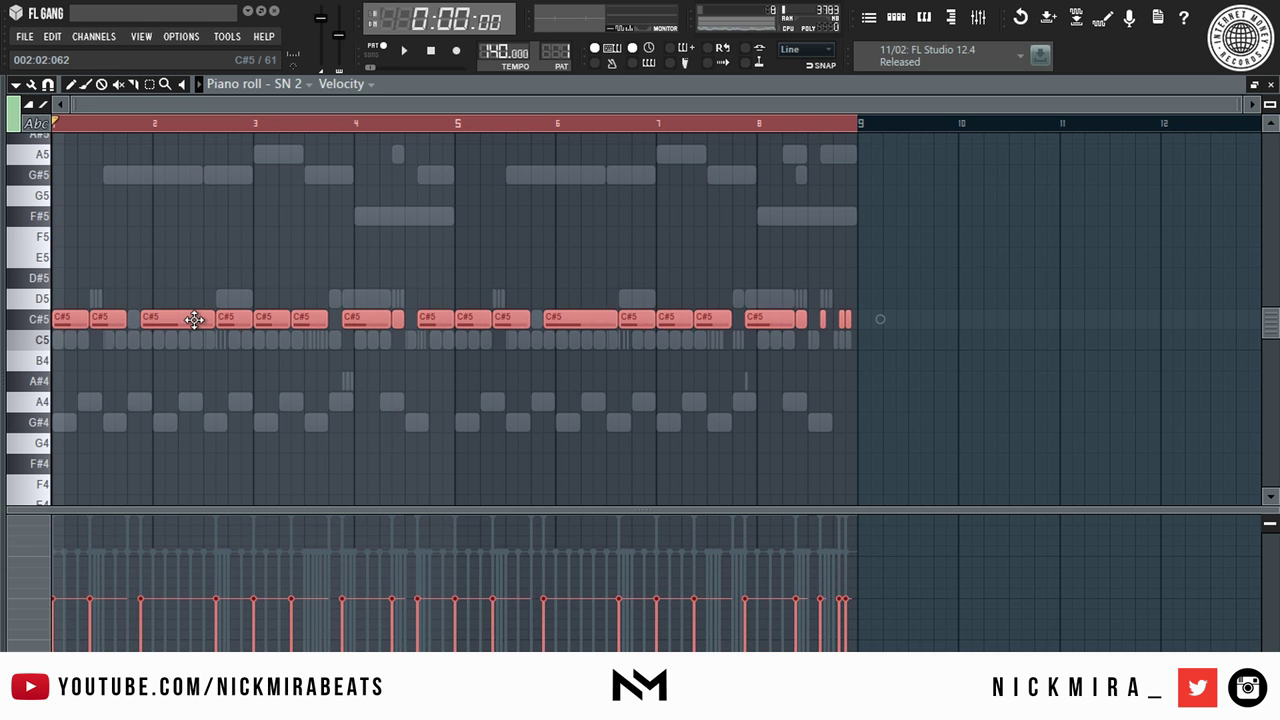
key(Down)
key(Down)
key(Down)
key(Down)
key(Down)
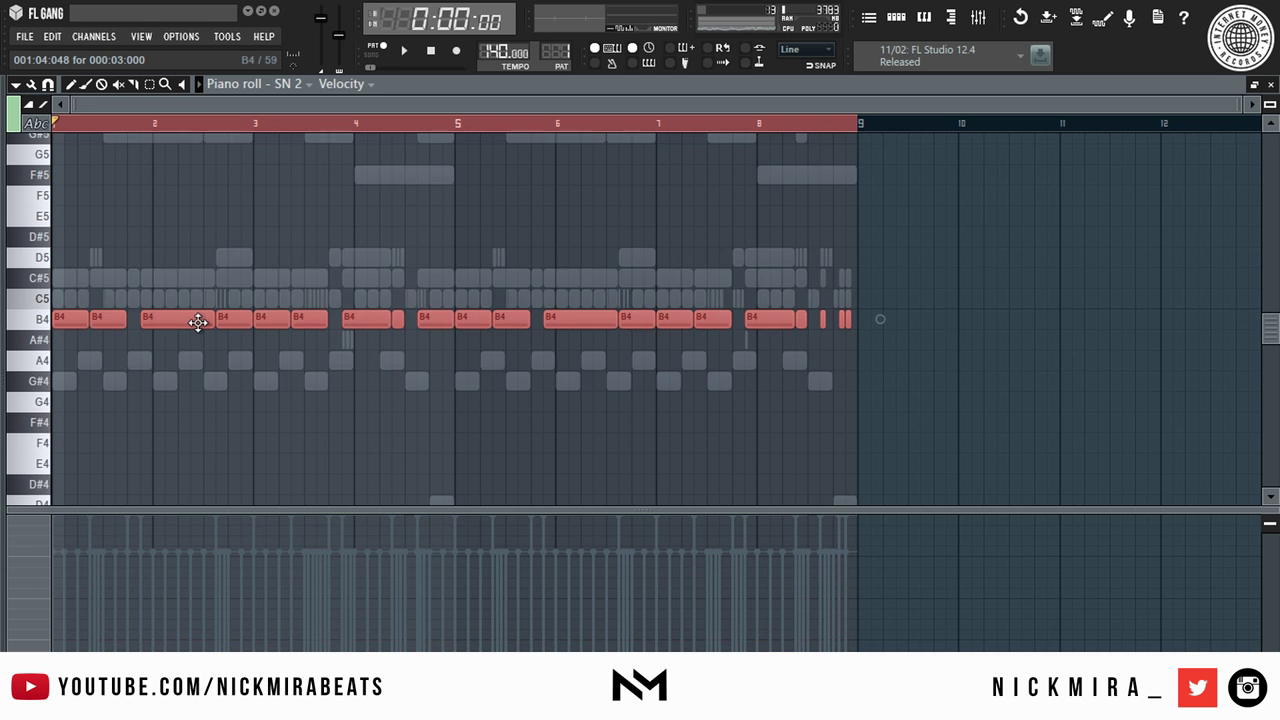
click(243, 285)
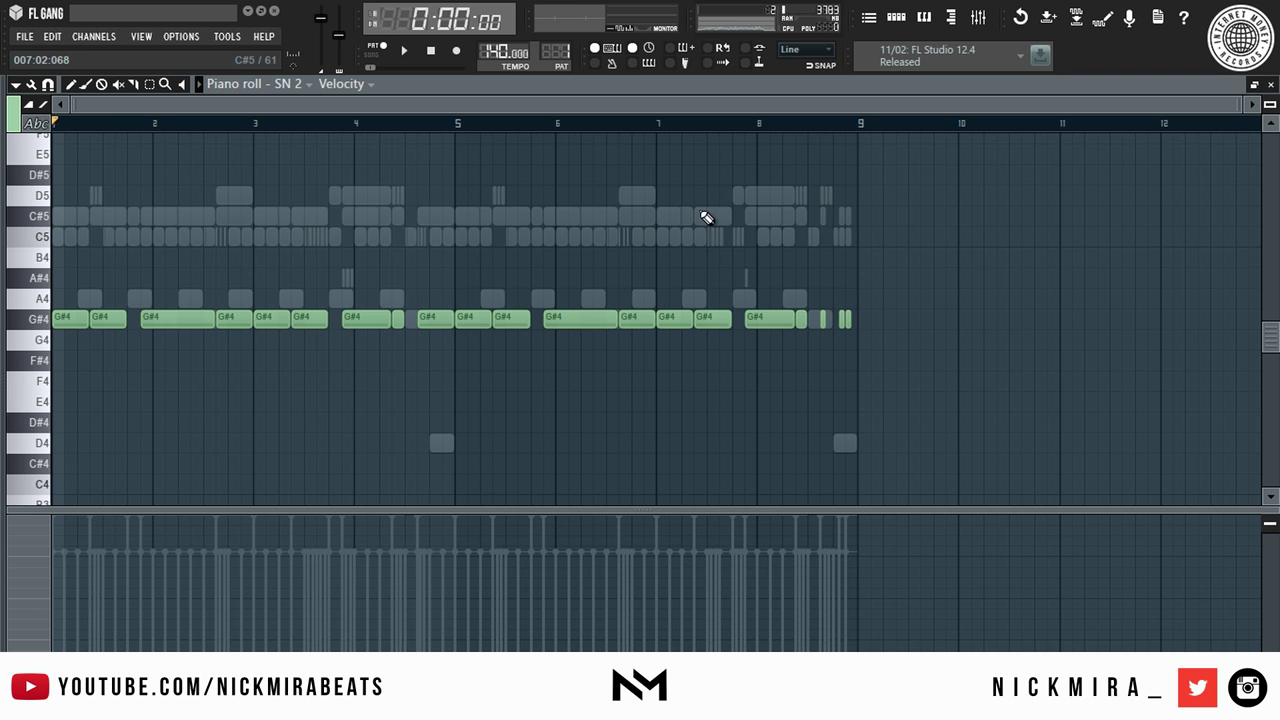
Place short SN 2 notes on C#5 in the second half of beat 3 in bar 1 and of beat 2 in bar 2.
scroll(71, 143, up, 2)
scroll(70, 128, up, 2)
scroll(70, 128, up, 2)
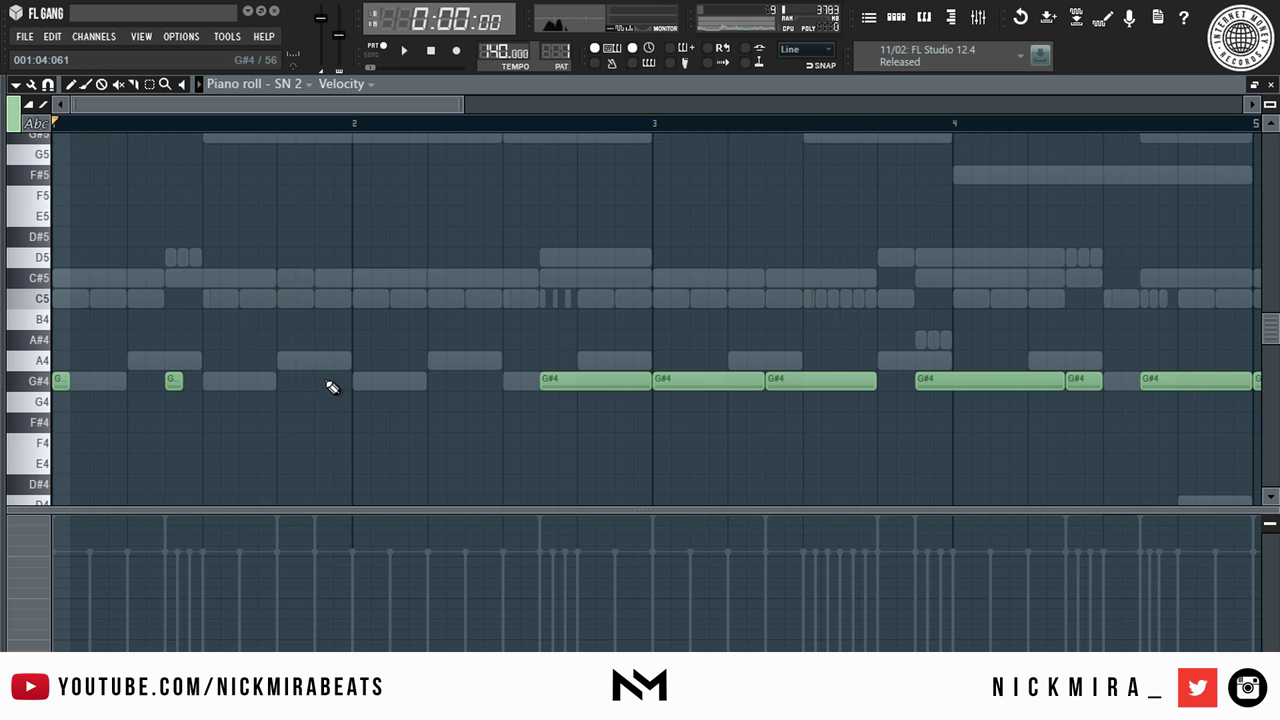
key(space)
right_click(283, 280)
click(395, 281)
right_click(402, 280)
key(space)
key(space)
click(471, 280)
click(247, 280)
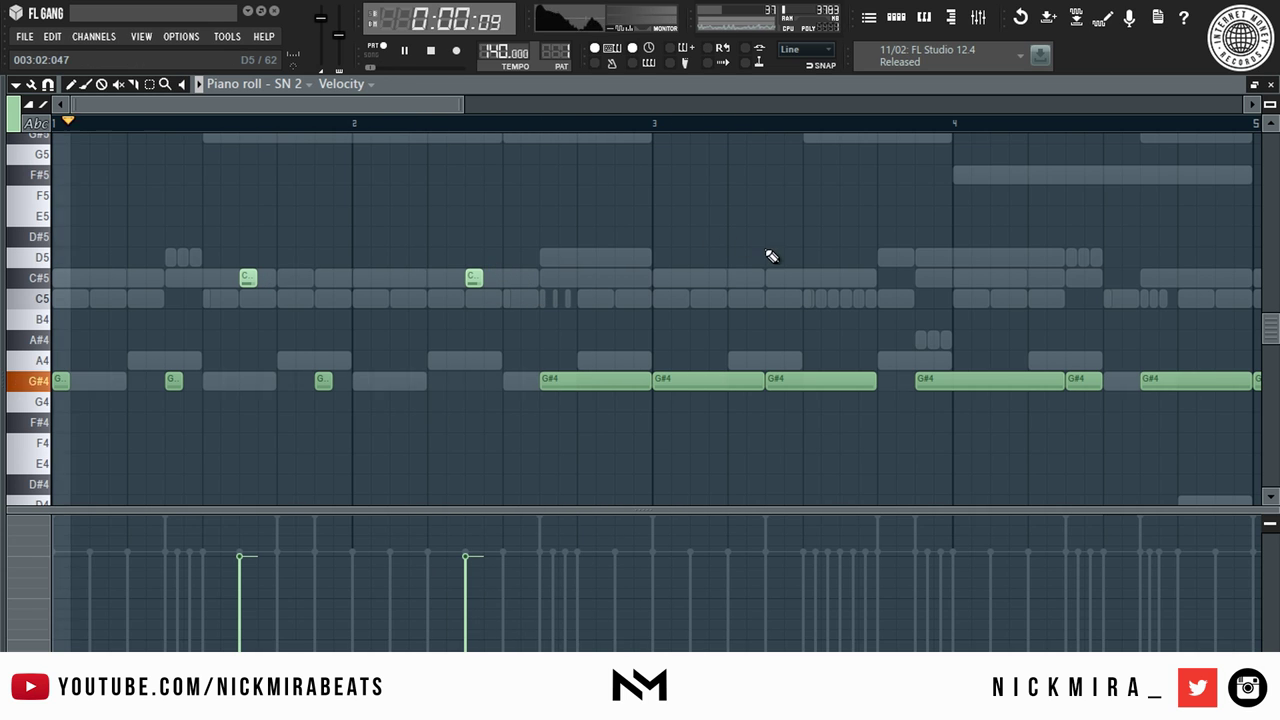
click(846, 279)
click(997, 279)
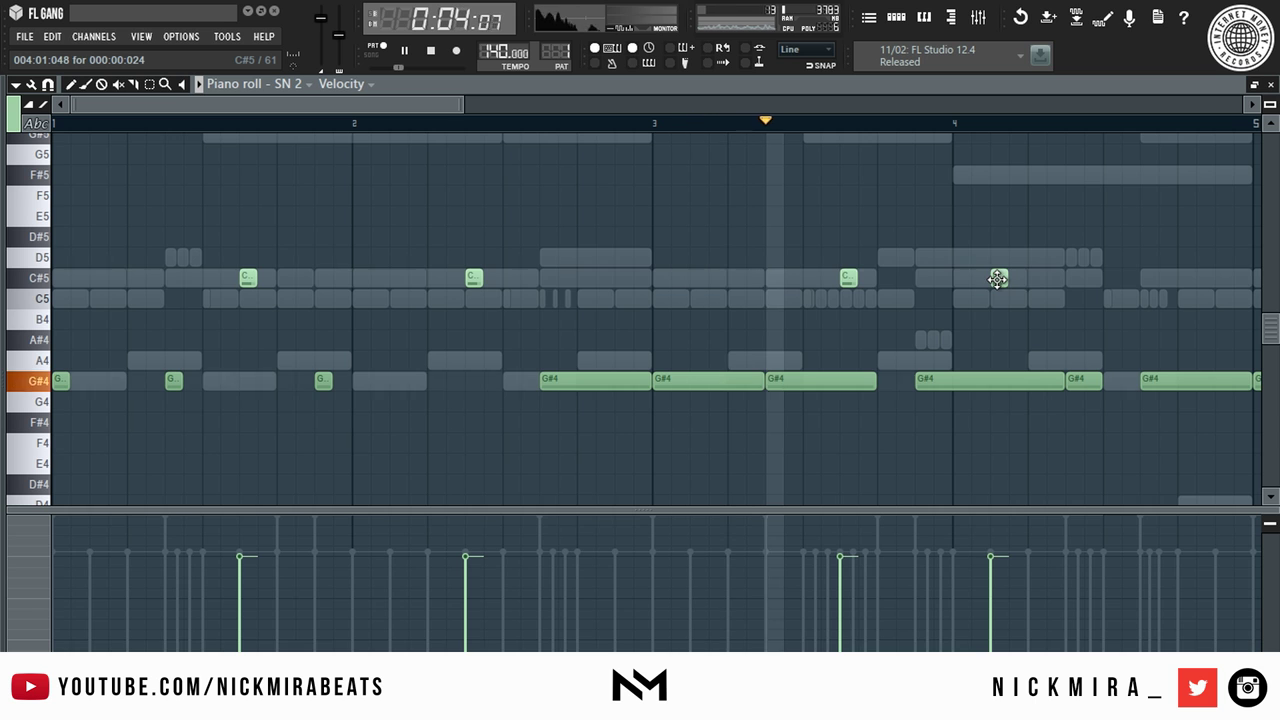
right_click(846, 278)
right_click(998, 278)
Delete the C#5 note in bar 1 of SN 2 and add a short one in the second half of beat 4 in bar 4.
scroll(700, 137, down, 3)
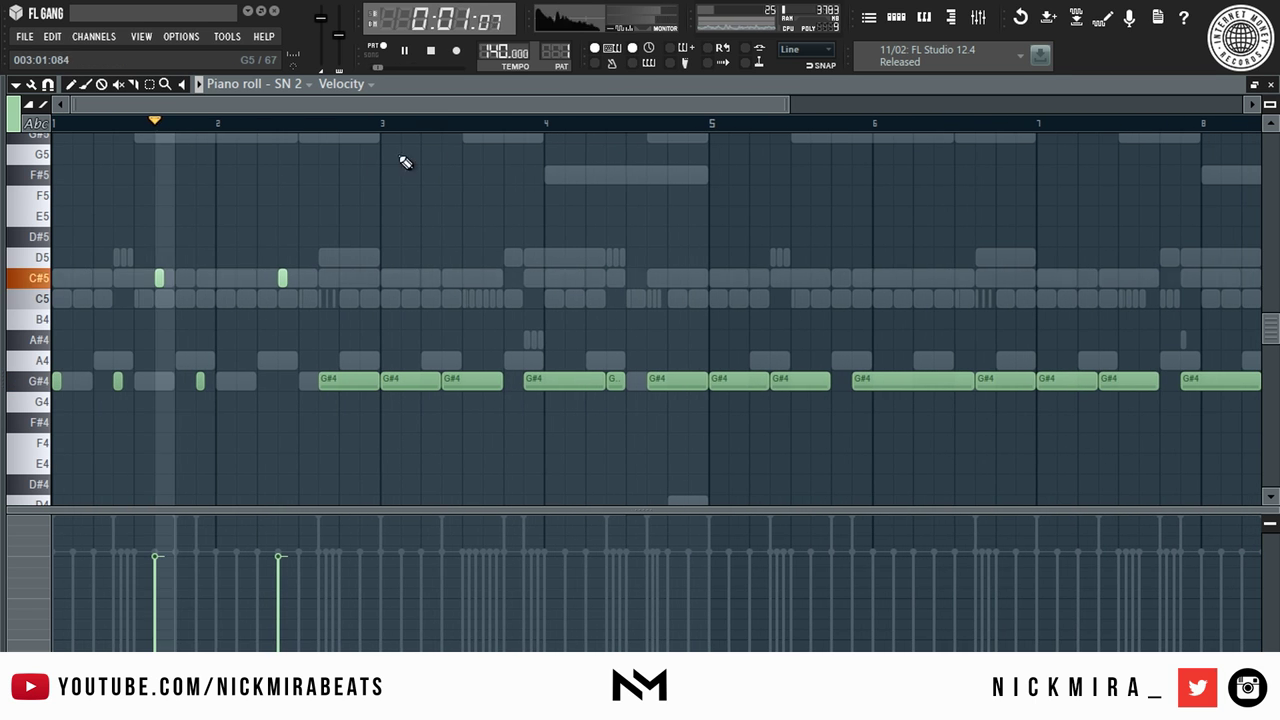
right_click(159, 277)
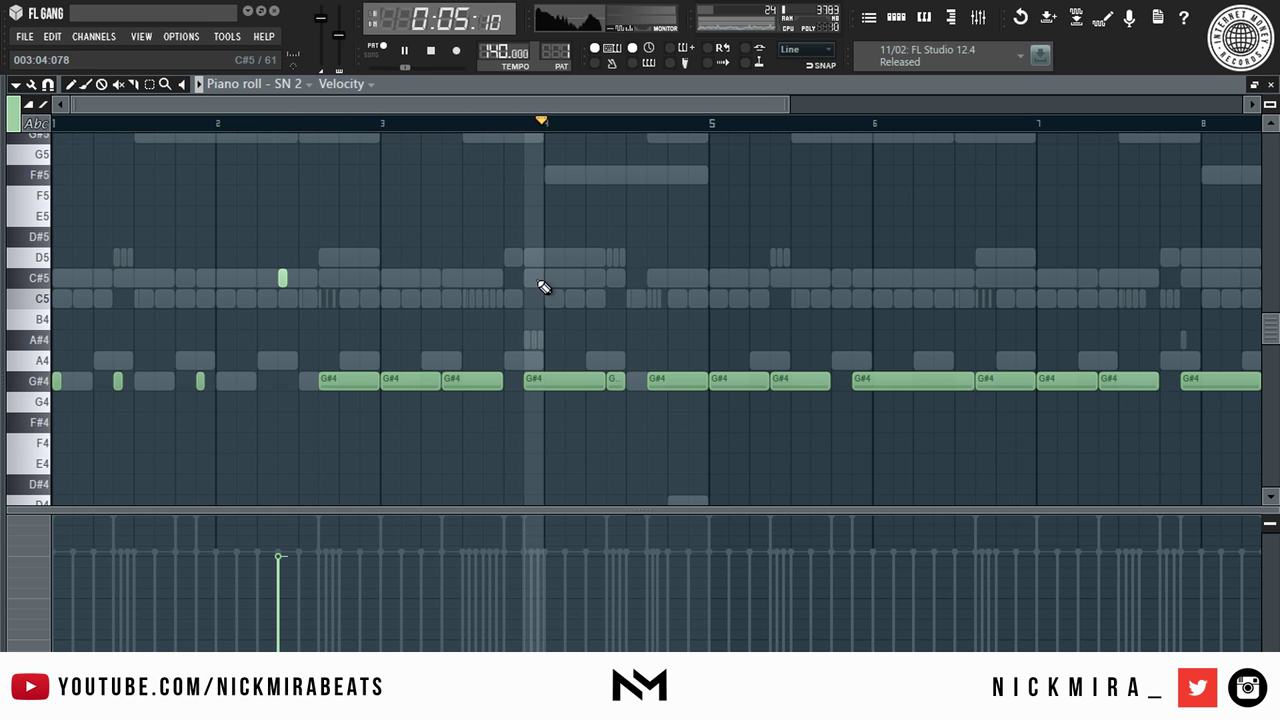
click(690, 277)
key(space)
key(space)
Set the piano roll snap to 1/6 beat and add three short B4 notes in the second half of beat 1 in bar 4.
scroll(560, 140, up, 3)
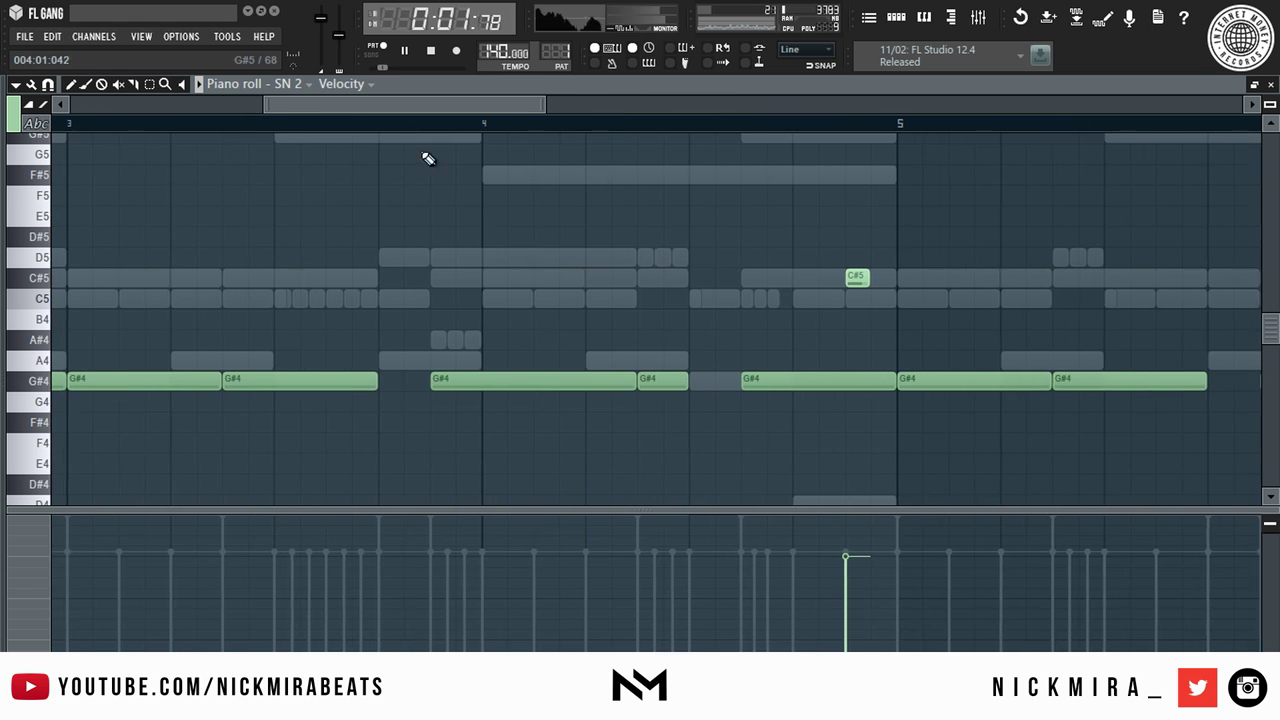
click(47, 85)
click(75, 293)
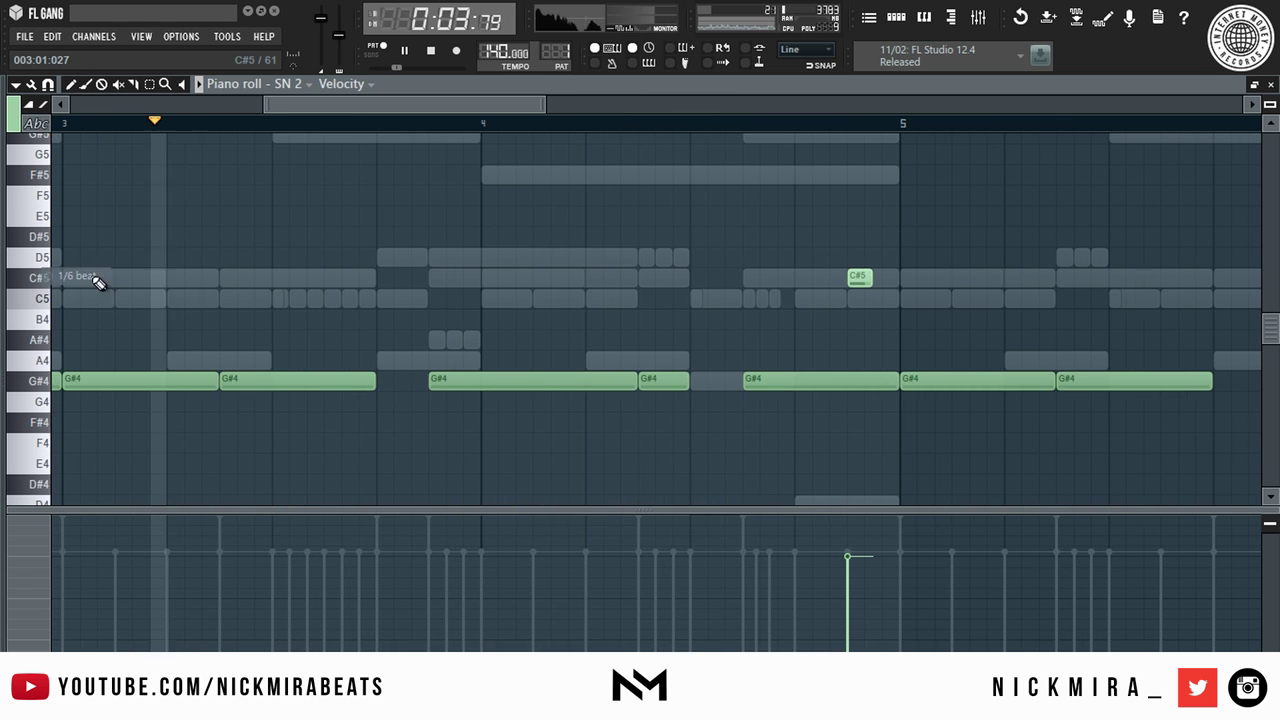
click(540, 319)
drag(557, 319, 543, 319)
click(555, 319)
click(573, 319)
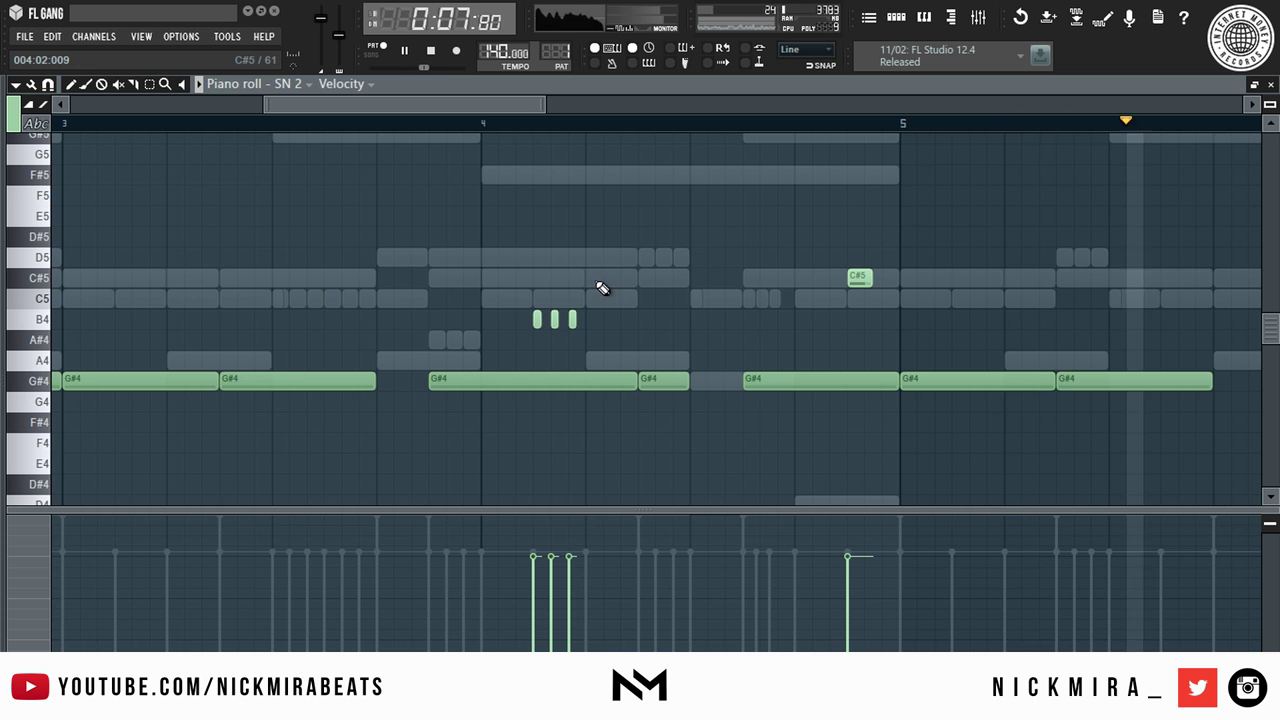
Add a short C#5 note on beat 2 of bar 4 in SN 2 and play the snare roll from bar 4.
click(490, 126)
scroll(490, 128, down, 4)
click(491, 126)
key(space)
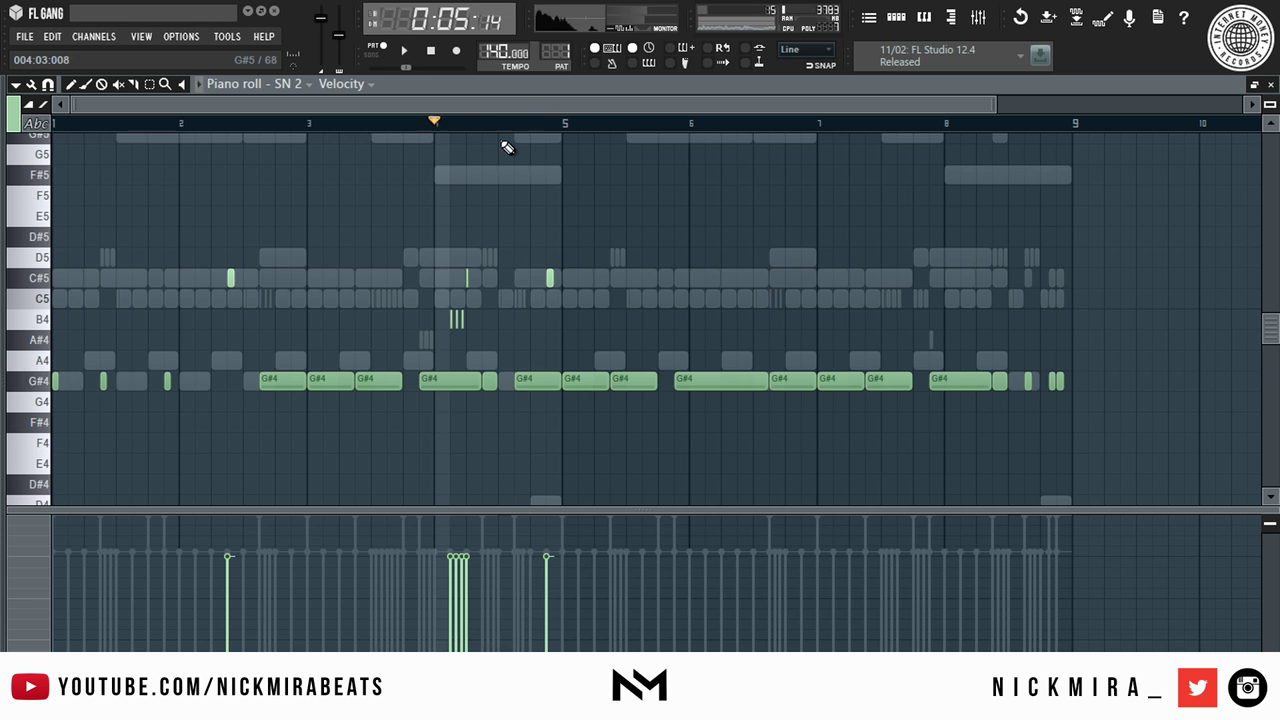
key(space)
scroll(508, 140, up, 4)
key(space)
key(space)
click(507, 319)
click(521, 319)
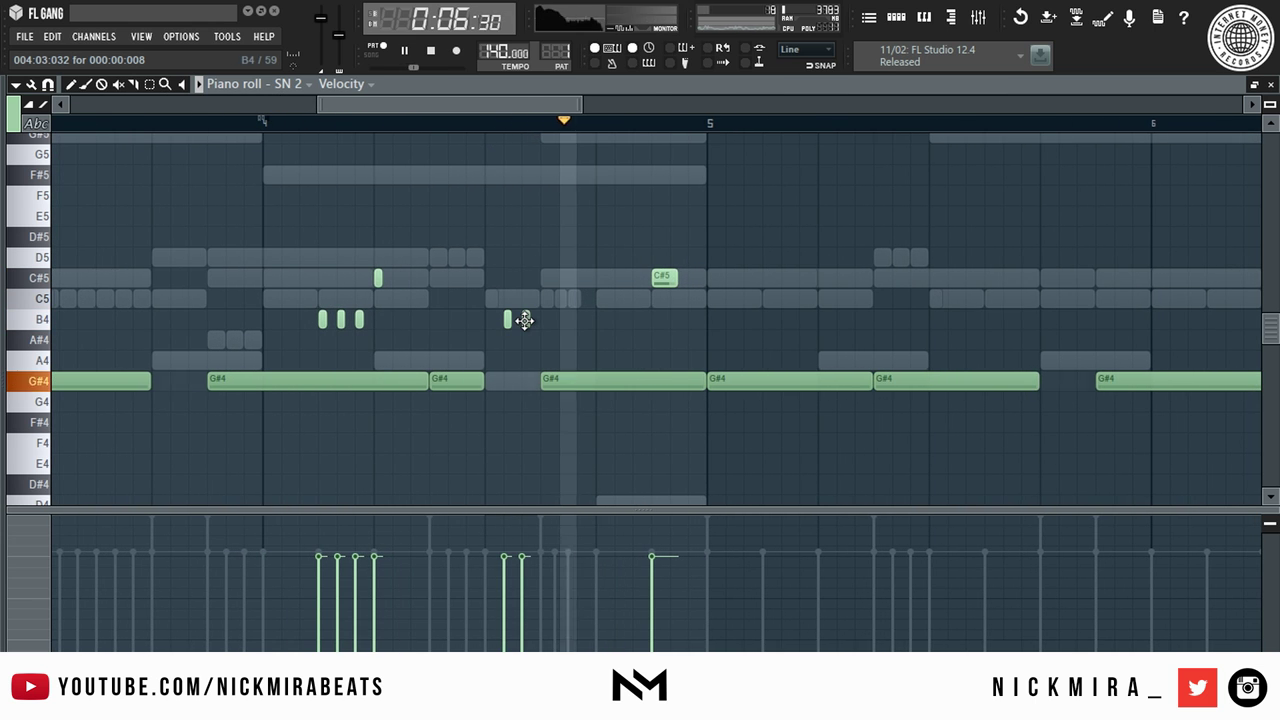
right_click(526, 318)
right_click(507, 320)
click(601, 326)
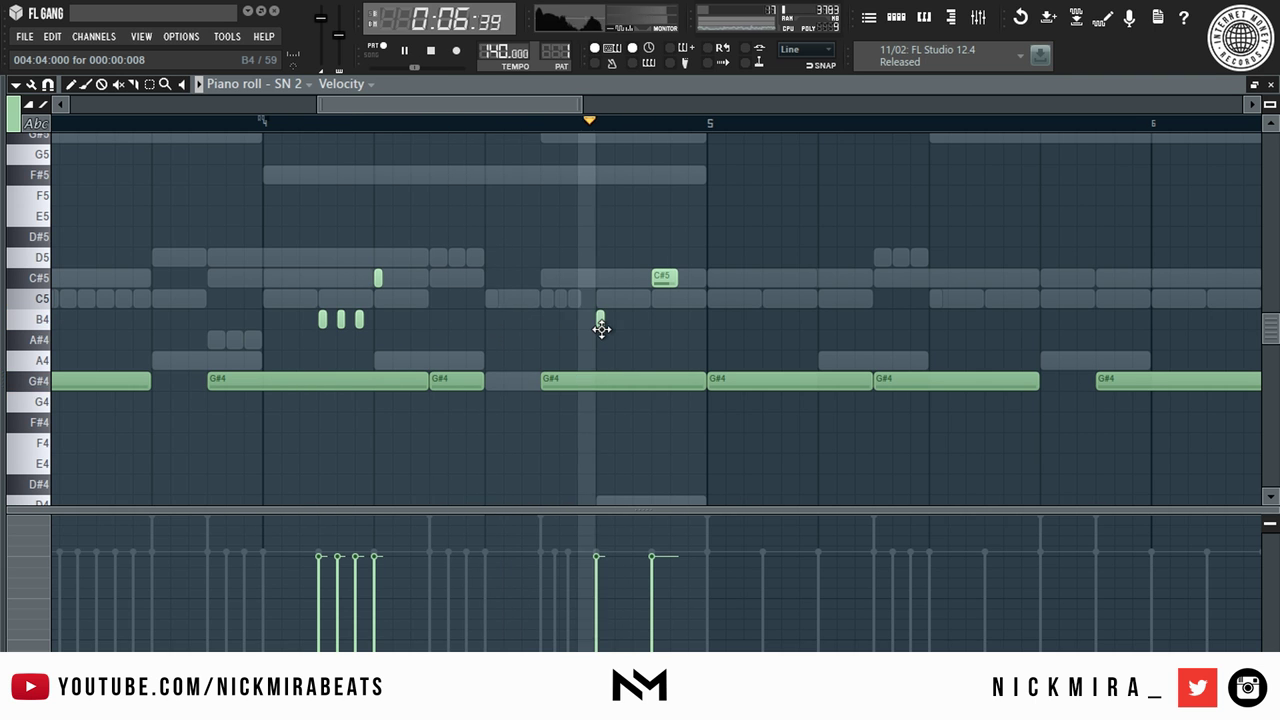
right_click(600, 320)
Duplicate the B4 and C#5 snare notes of bars 2 to 4 to the matching positions in bars 6 to 8.
scroll(651, 126, down, 3)
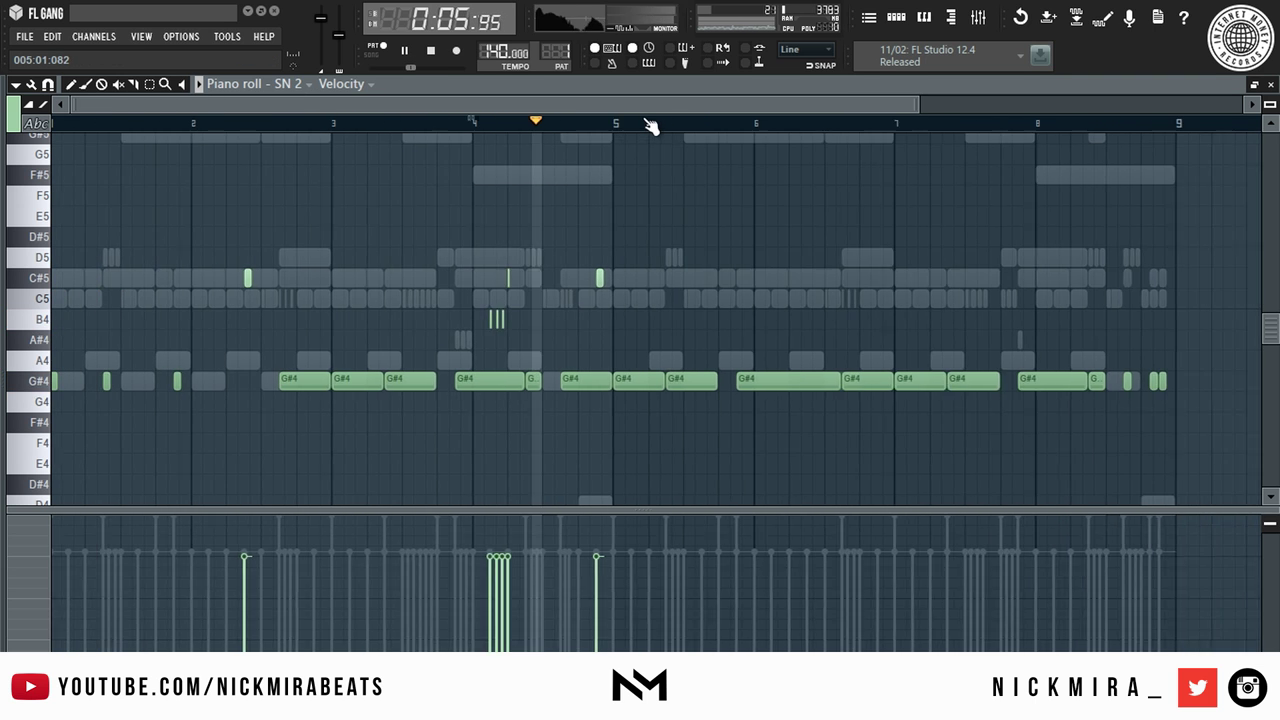
scroll(651, 126, down, 2)
drag(578, 190, 181, 330)
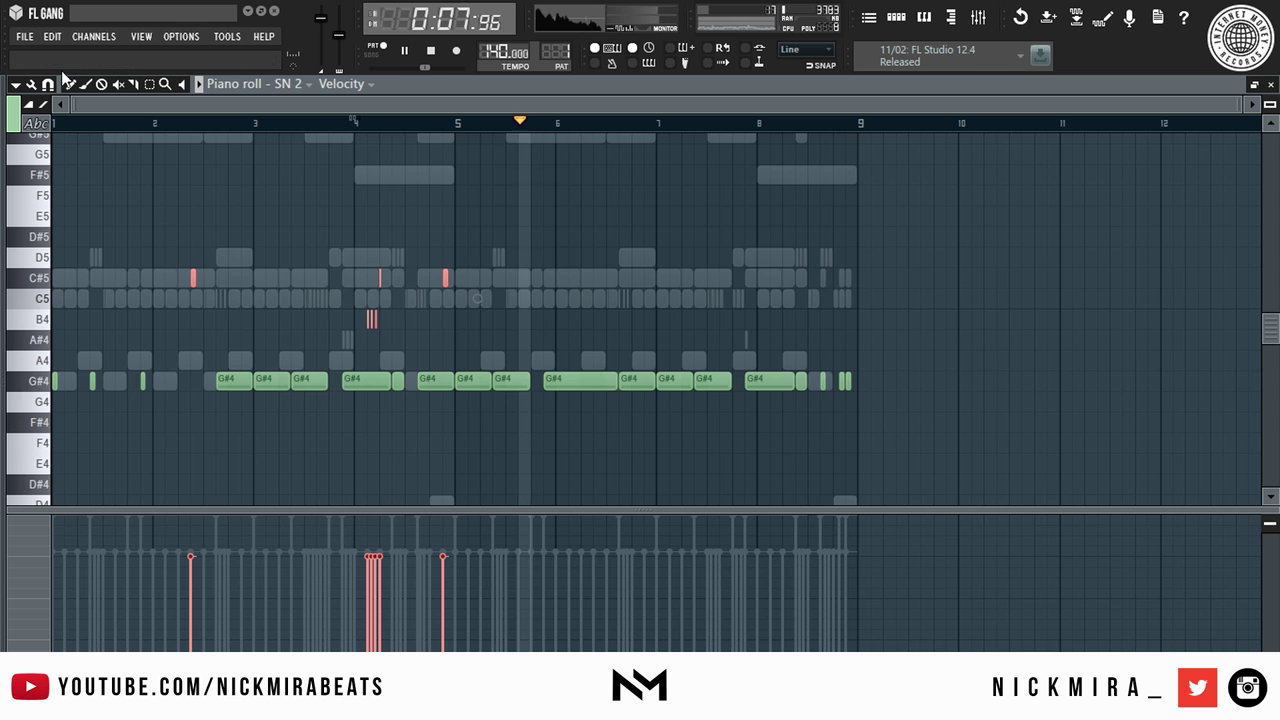
key(space)
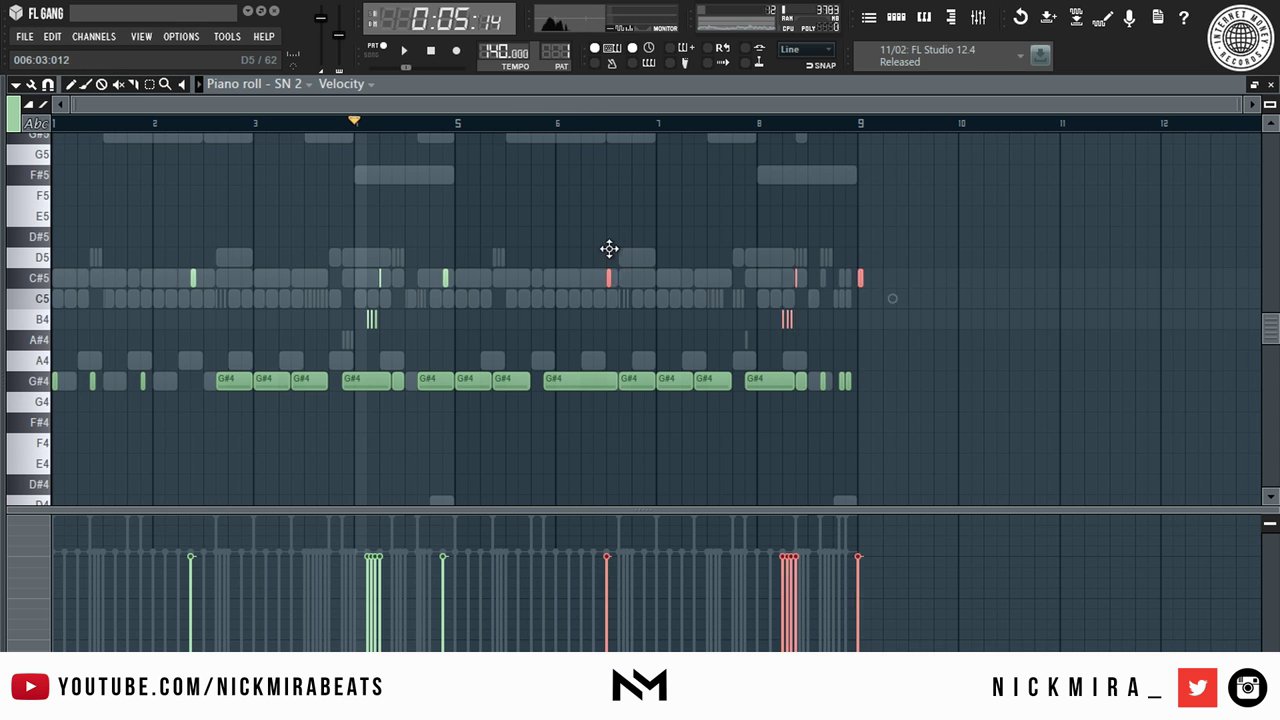
scroll(870, 131, up, 4)
Fill beat 4 of bar 8 in SN 2 with three consecutive short C#5 notes.
key(space)
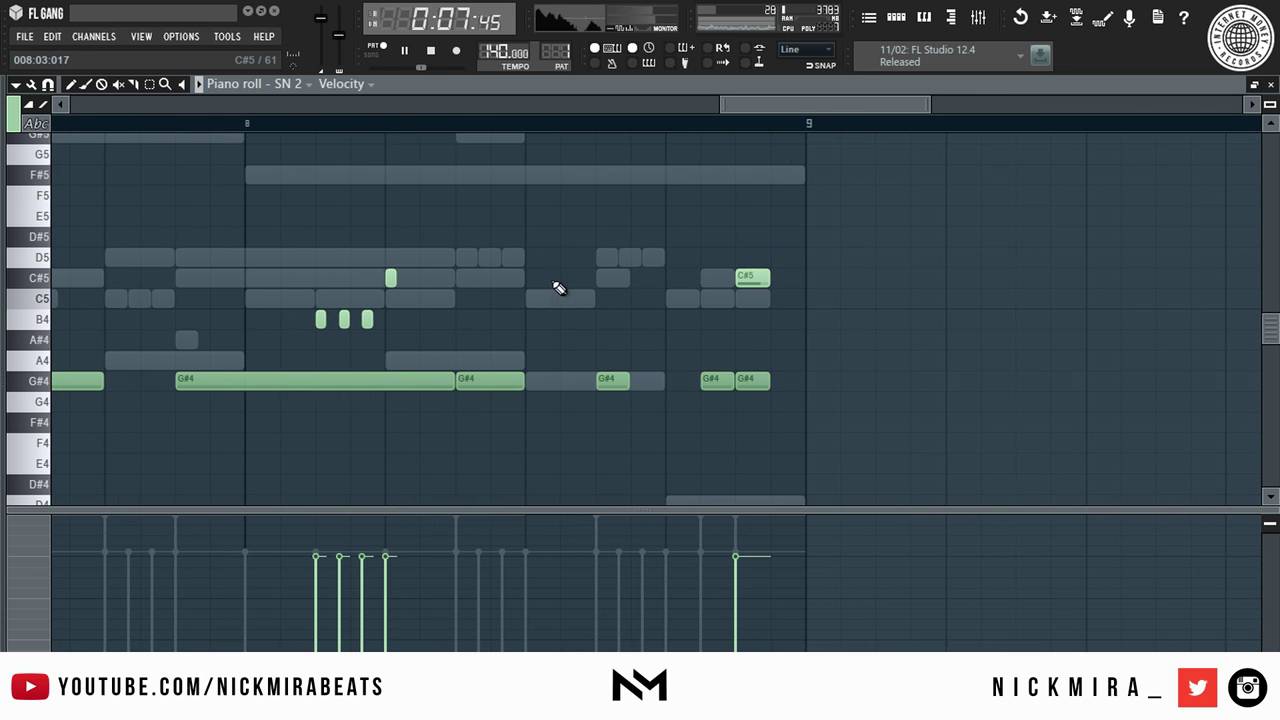
right_click(748, 277)
click(685, 280)
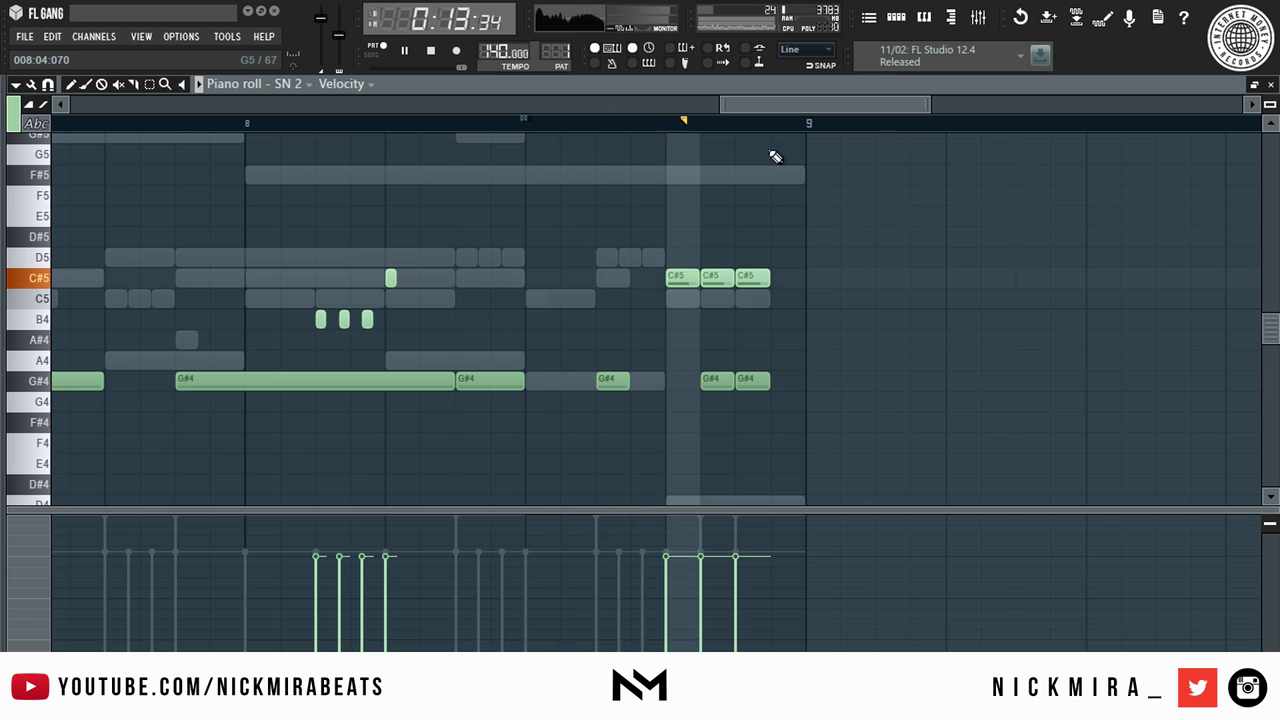
Move the last C#5 note of bar 8 down to B4, chop it into four slices and delete the last slice.
scroll(786, 131, down, 4)
scroll(788, 134, up, 4)
scroll(791, 140, up, 2)
drag(694, 274, 688, 316)
ctrl+click(679, 321)
key(alt+u)
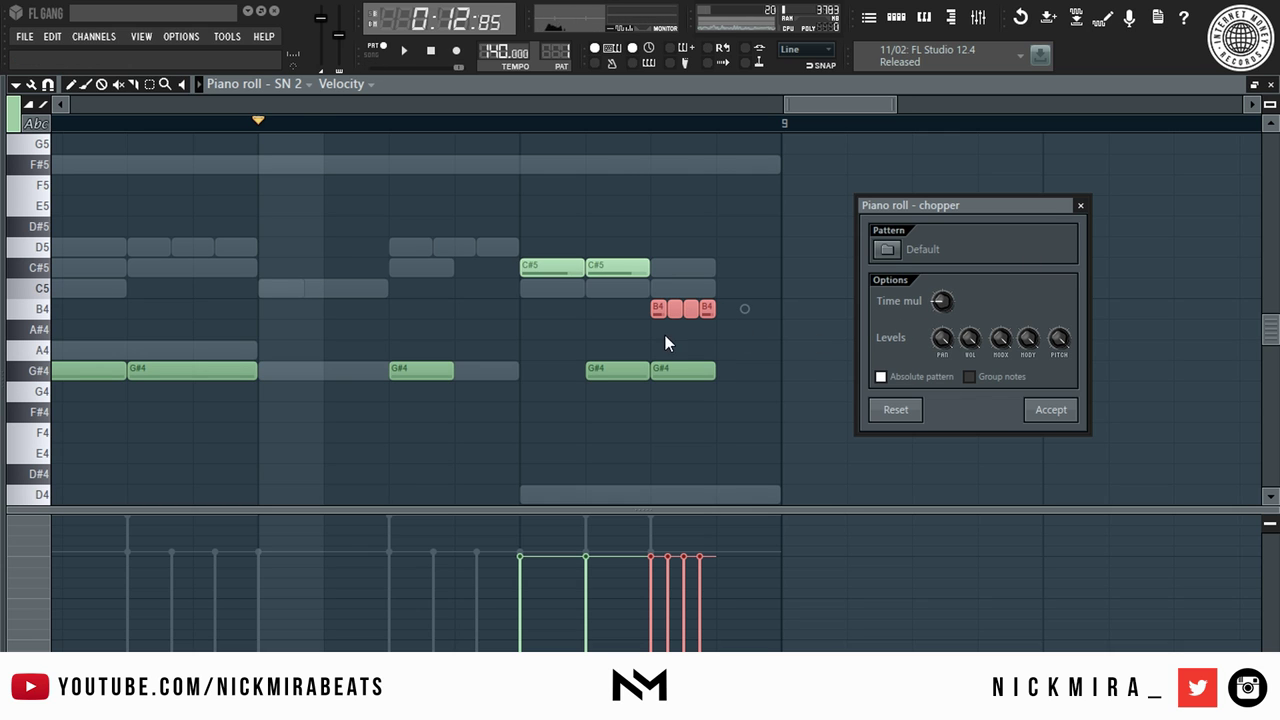
click(1051, 409)
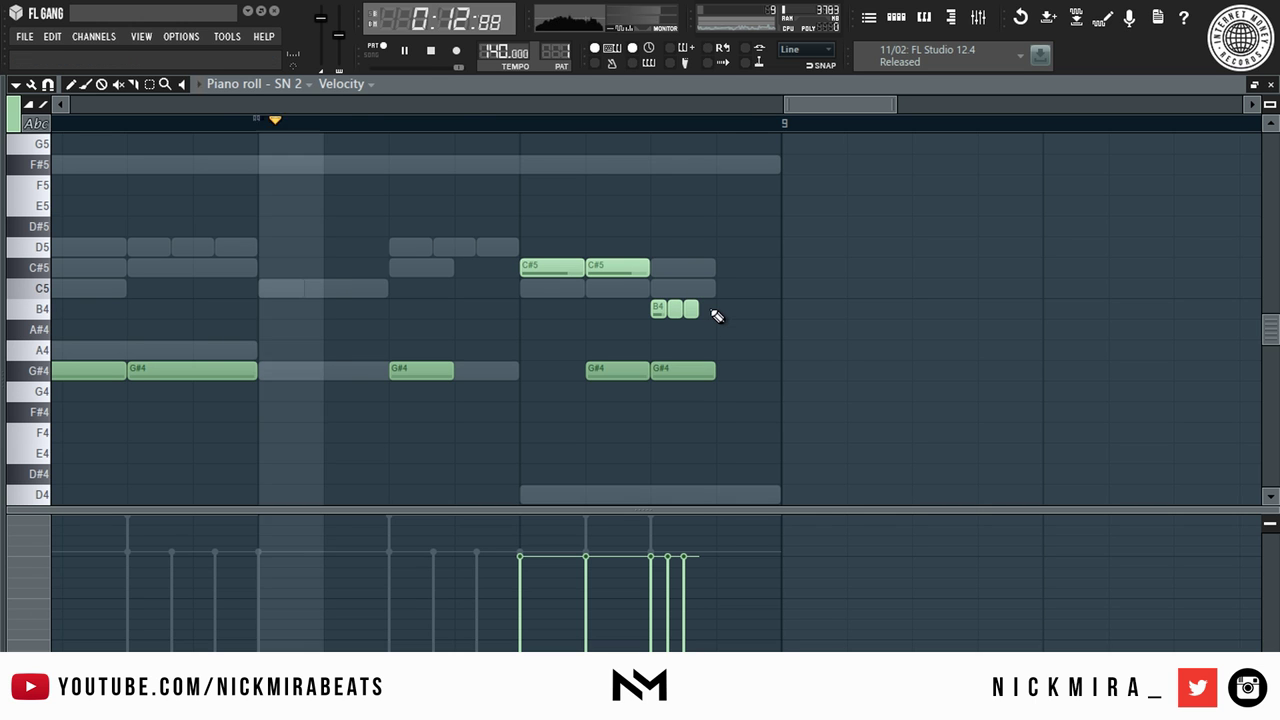
scroll(778, 129, down, 8)
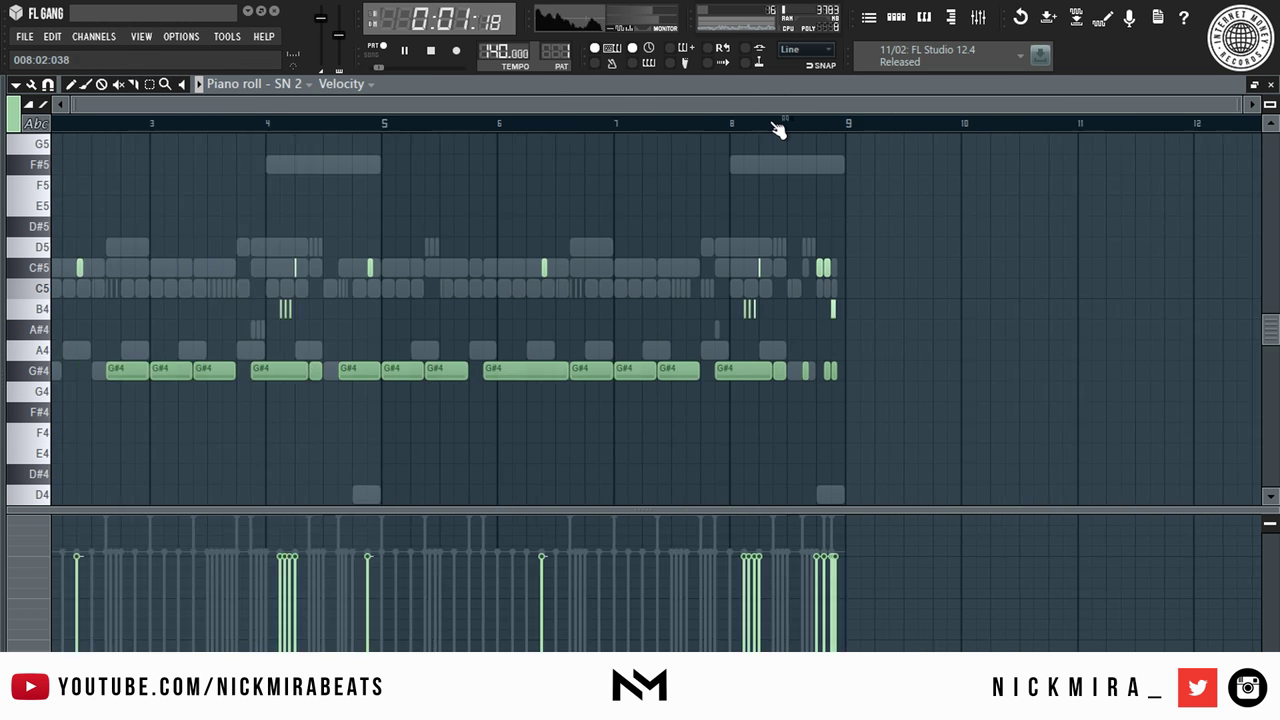
Close the SN 2 piano roll and play back Pattern 1 with the new snare part.
key(Escape)
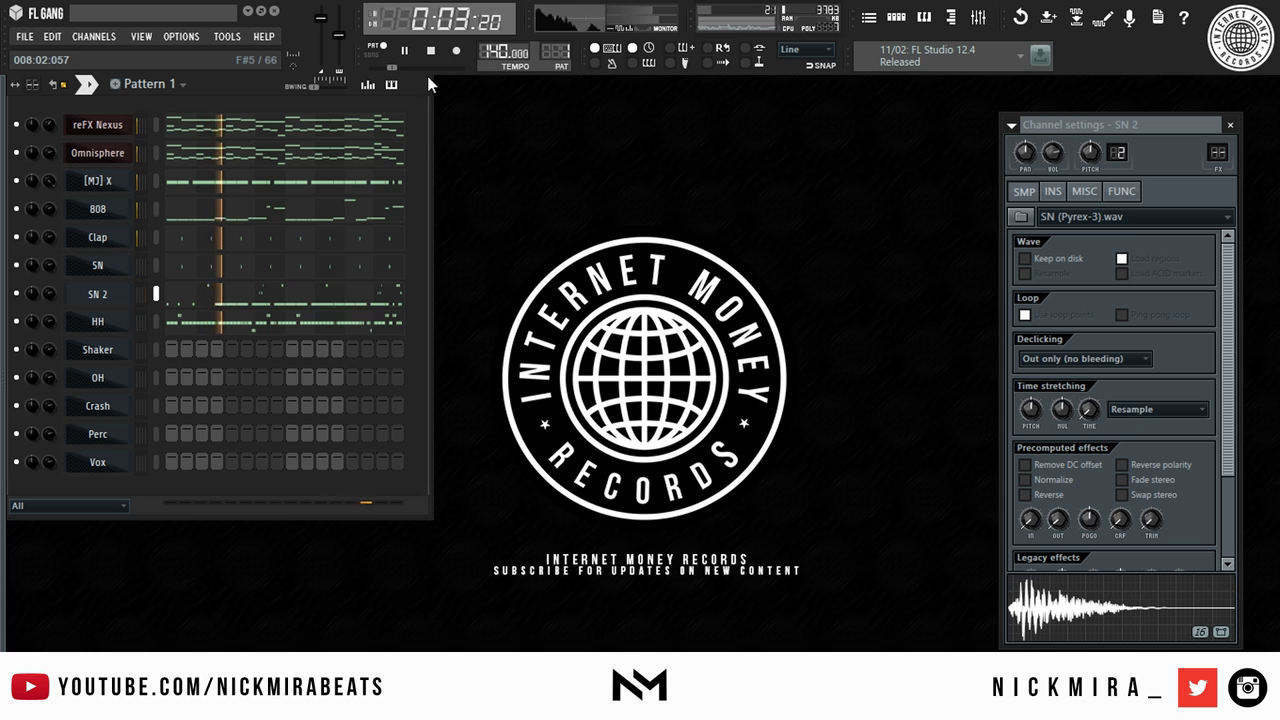
key(space)
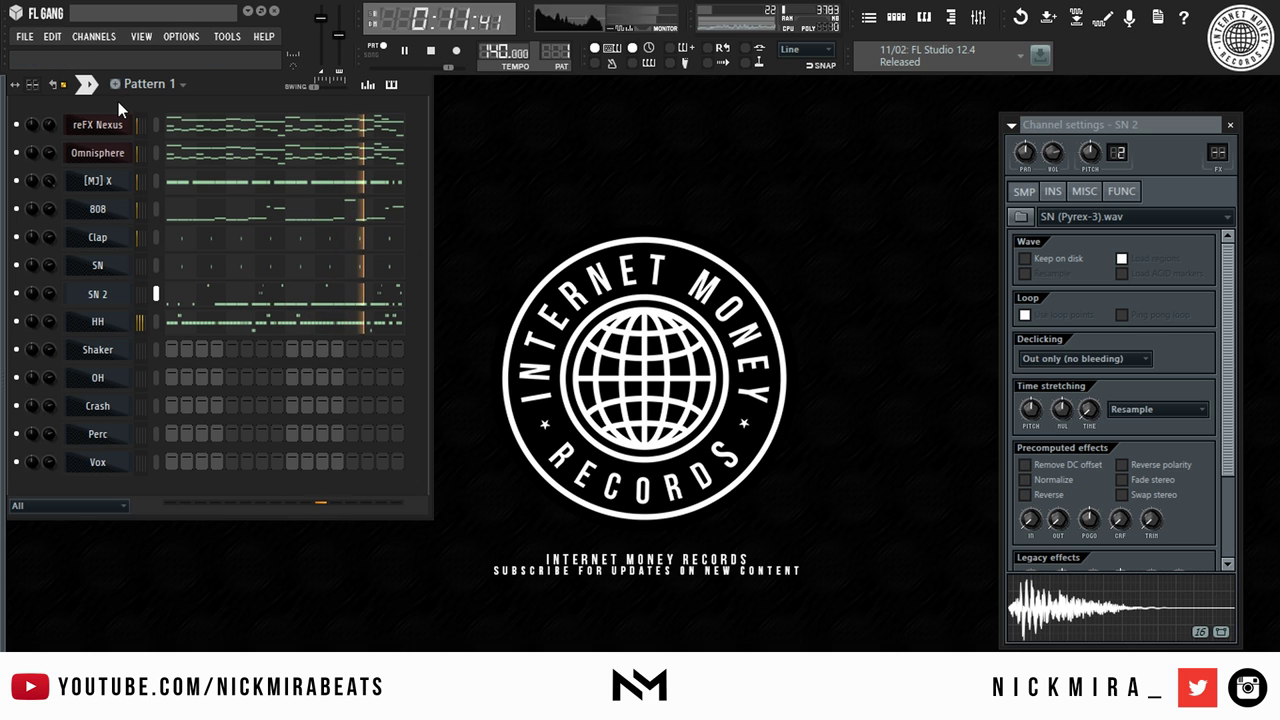
right_click(111, 129)
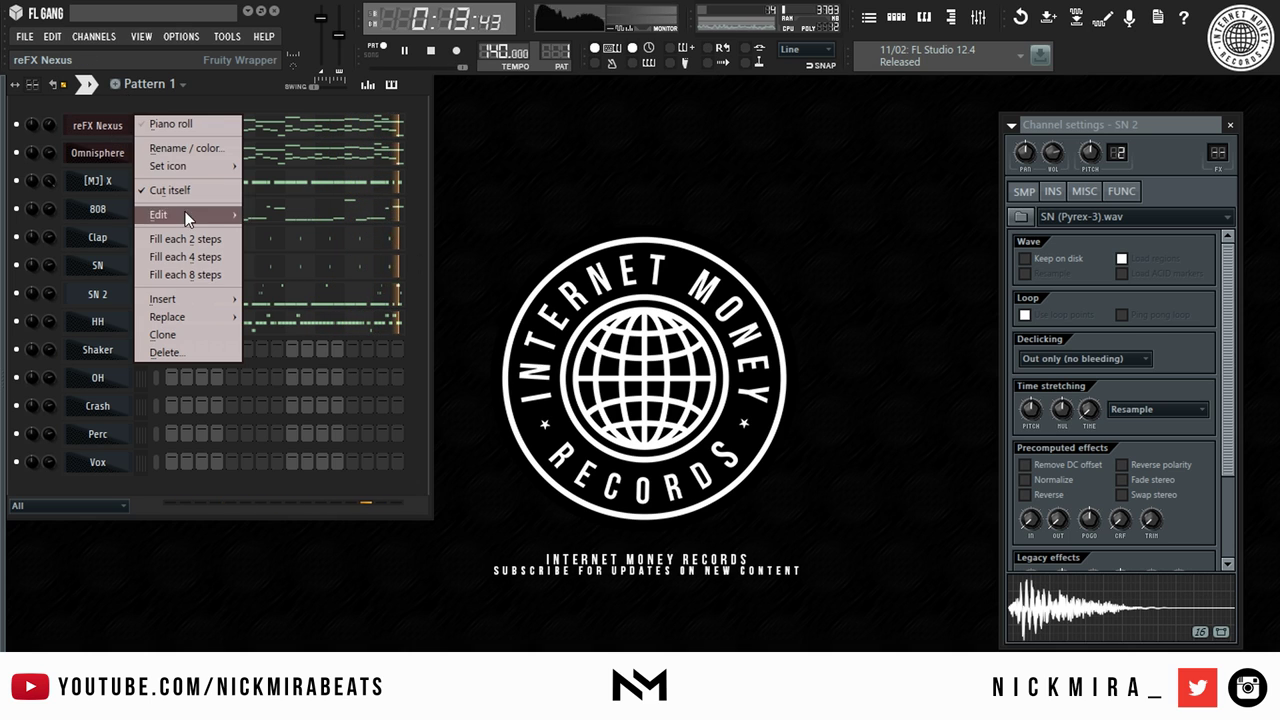
click(605, 248)
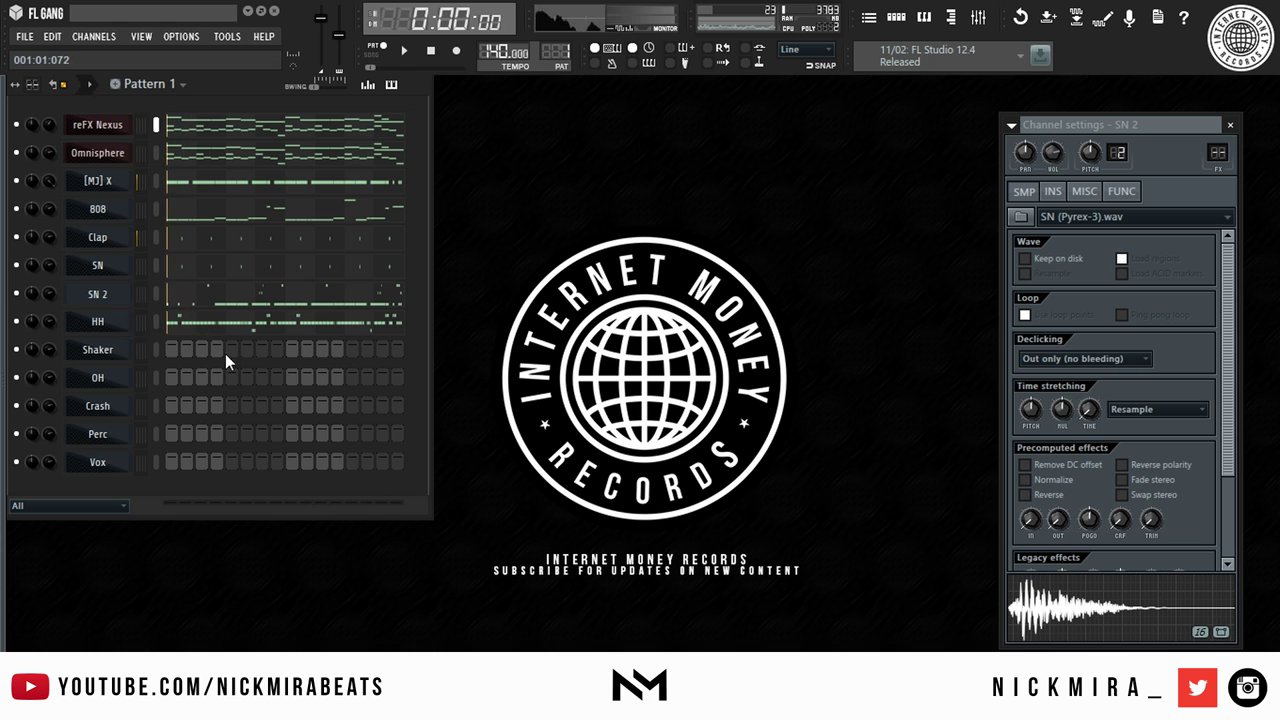
Send the Shaker channel to the piano roll and keep one-bar C5 notes only in bars 2 and 6.
right_click(135, 354)
click(150, 348)
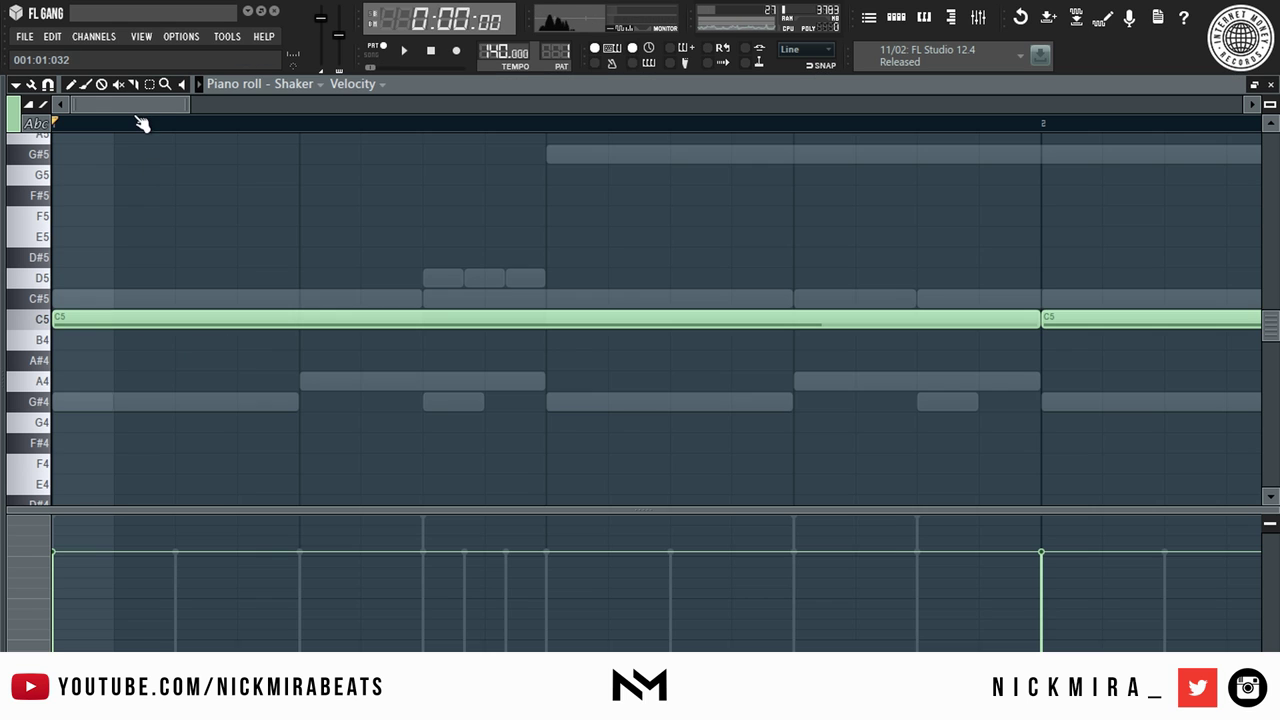
scroll(142, 122, down, 6)
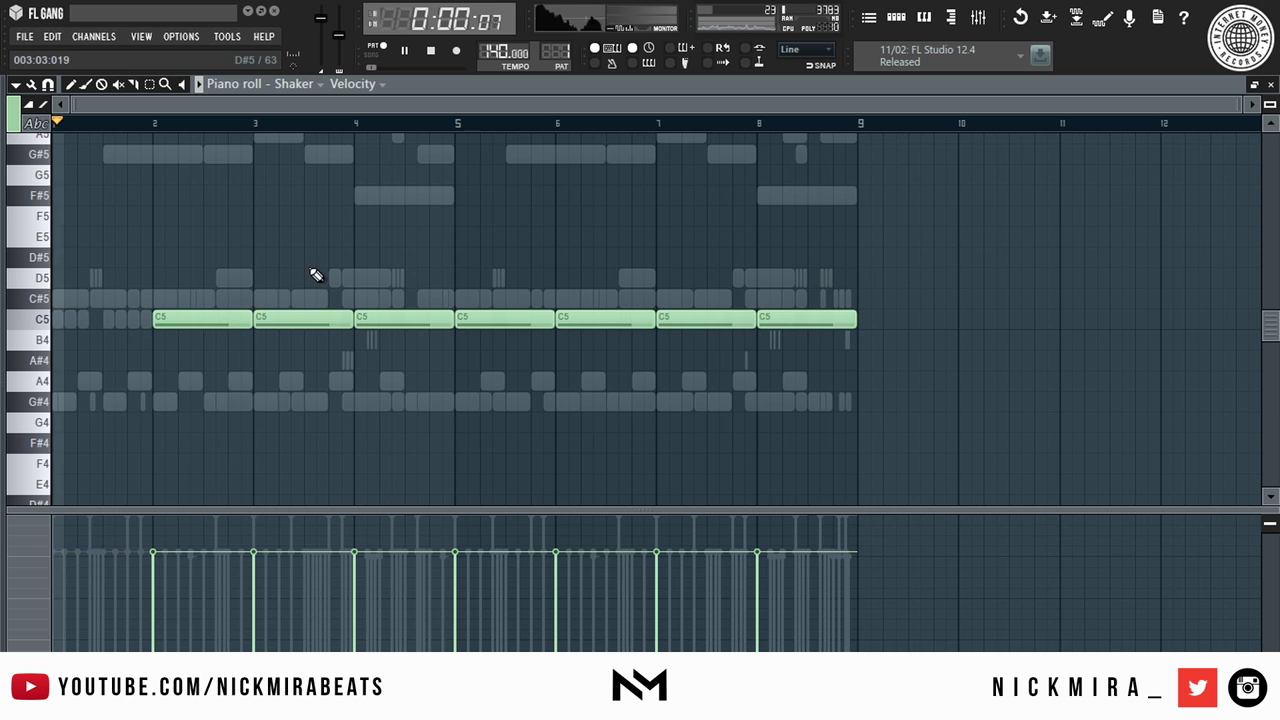
right_click(300, 318)
key(space)
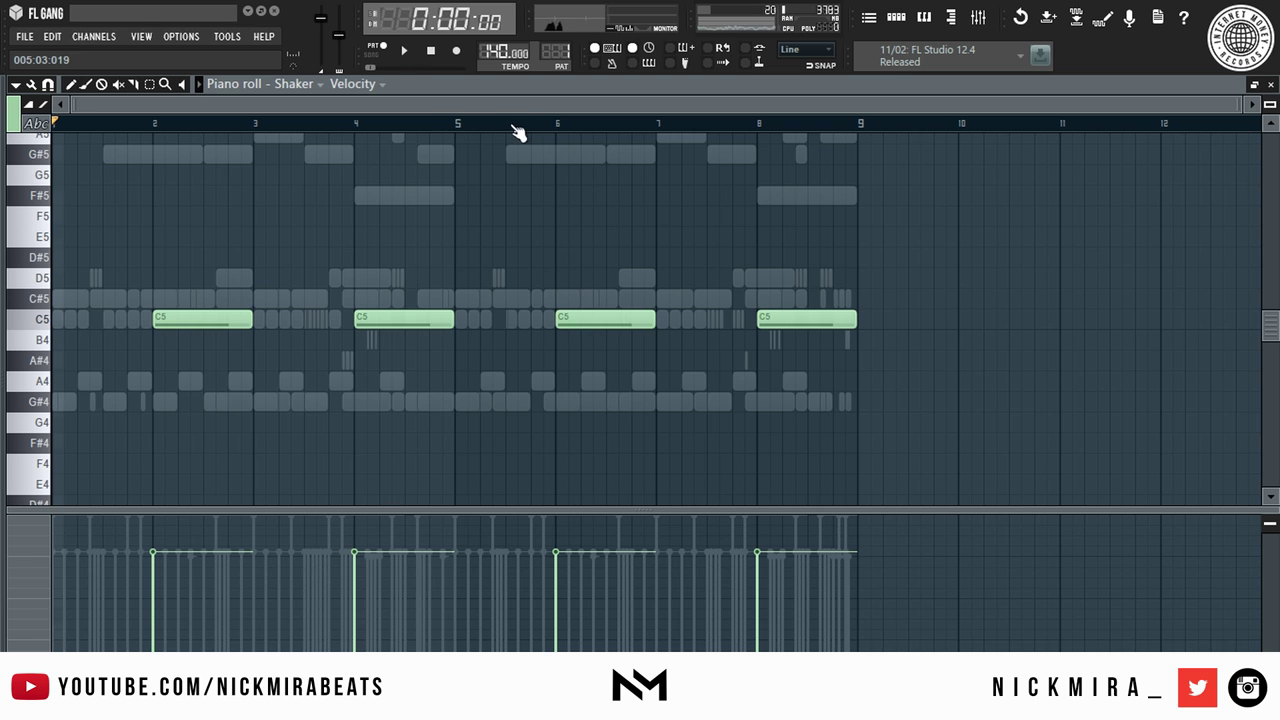
right_click(440, 318)
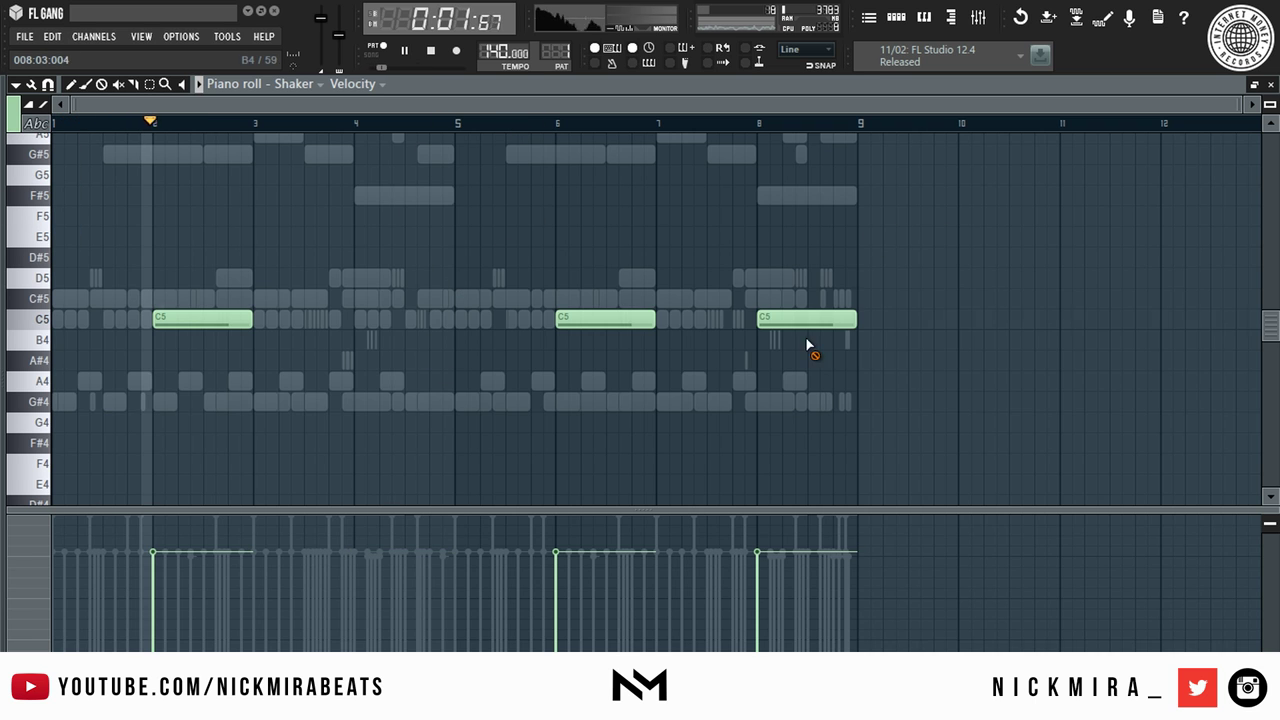
right_click(840, 318)
key(F7)
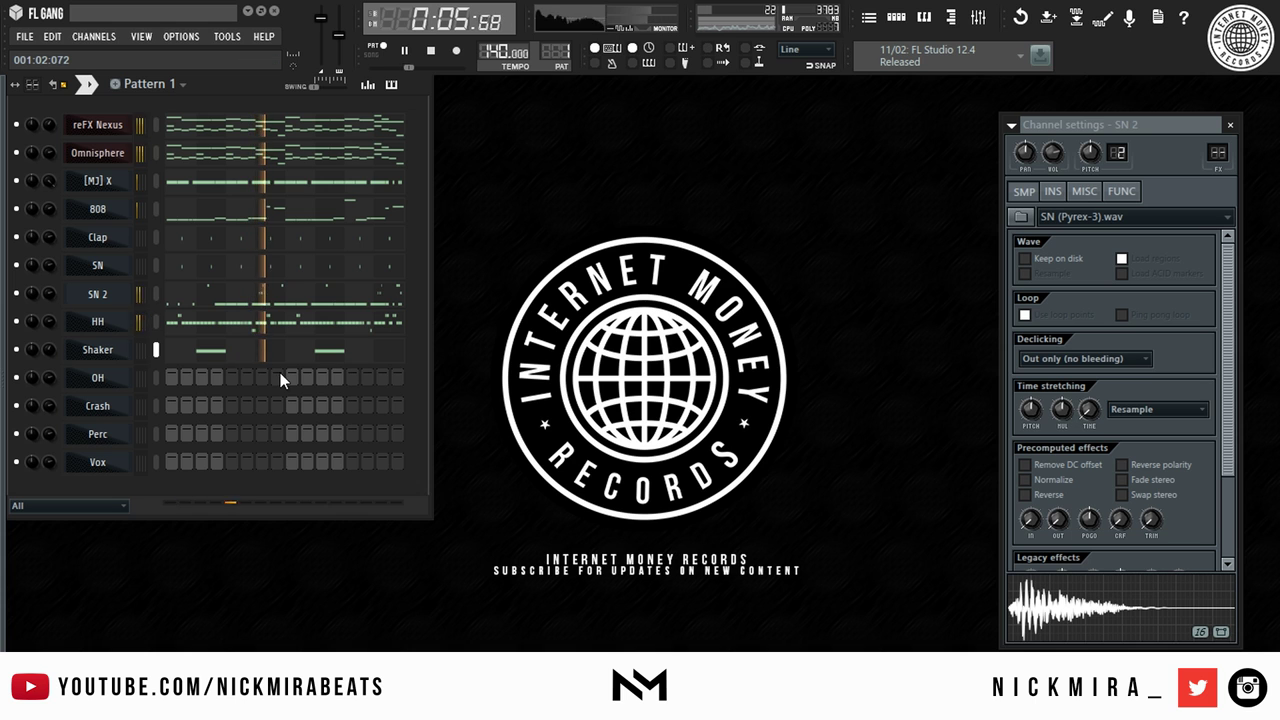
Send the OH channel to the piano roll and keep one-bar C5 notes starting on beat 3 of bars 1, 3, 5 and 7.
click(155, 377)
right_click(97, 373)
click(185, 377)
scroll(187, 134, down, 8)
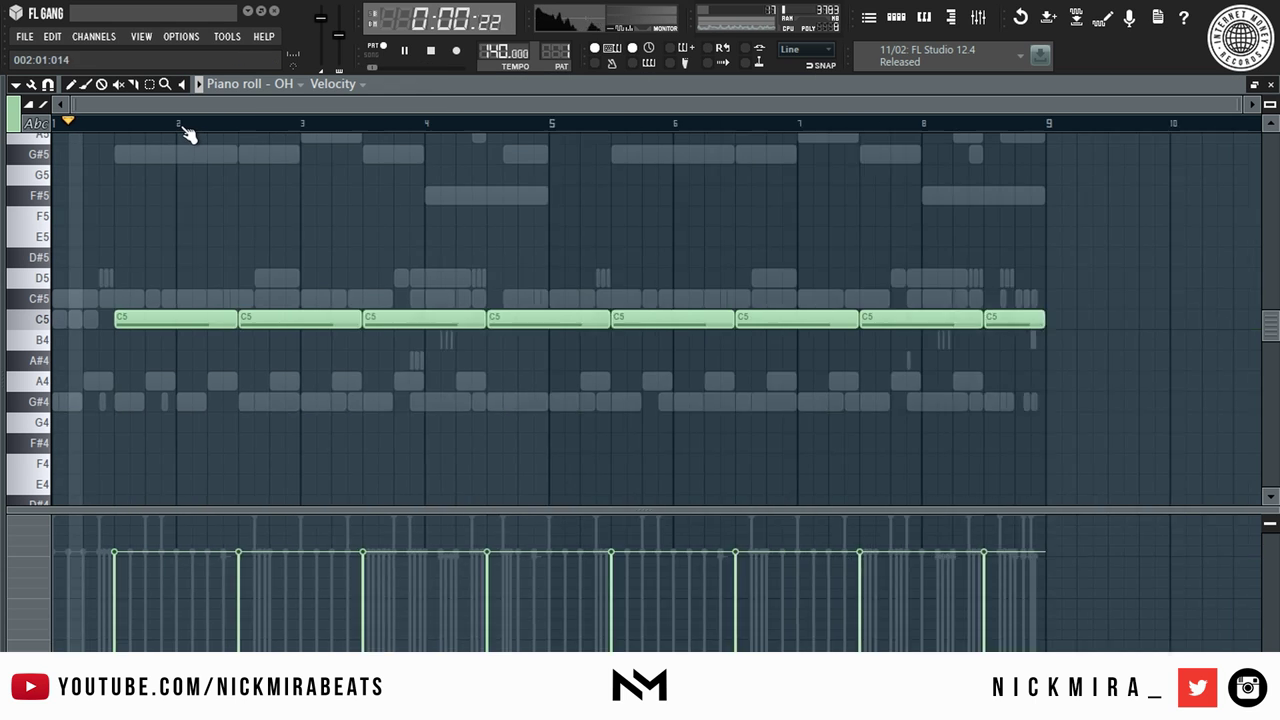
right_click(835, 320)
drag(817, 289, 757, 391)
key(ctrl+b)
key(ctrl+d)
right_click(264, 320)
right_click(470, 320)
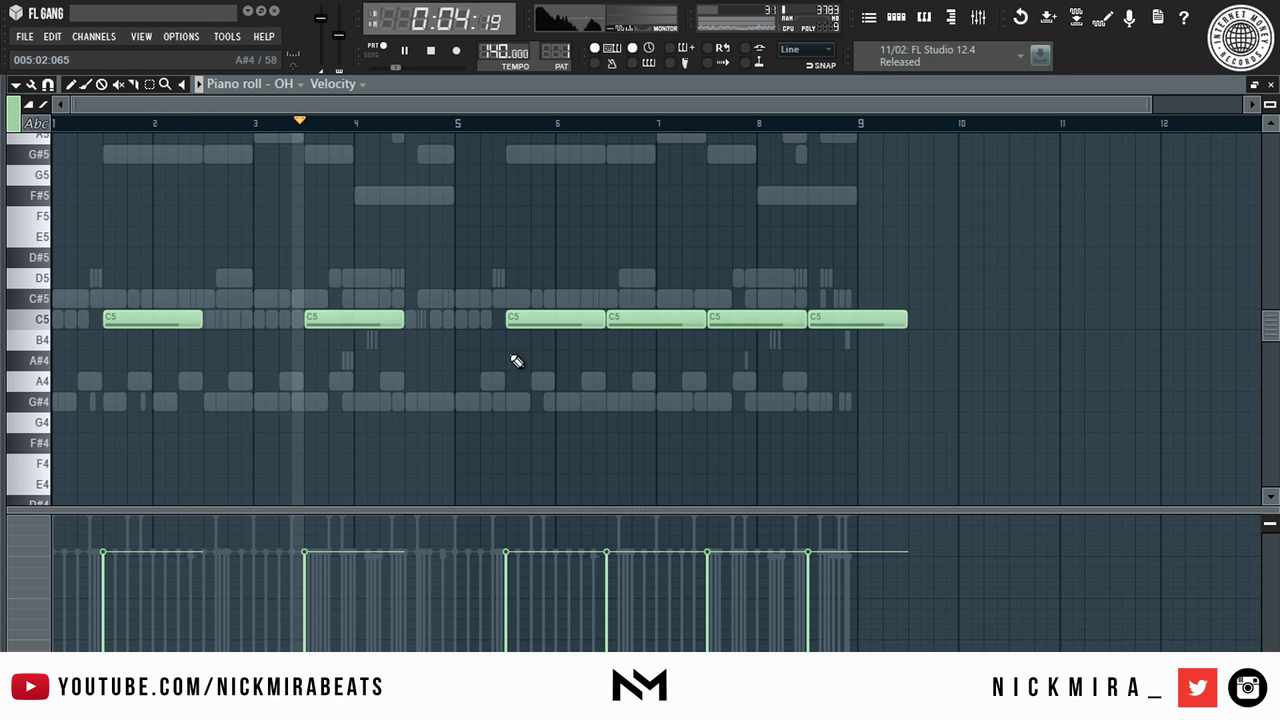
right_click(657, 320)
right_click(855, 320)
Shorten all OH notes to one beat and transpose them down seven semitones to F4.
key(ctrl+a)
drag(815, 318, 737, 323)
key(shift+Down)
key(shift+Down)
key(shift+Down)
key(shift+Down)
key(shift+Down)
key(shift+Down)
key(shift+Down)
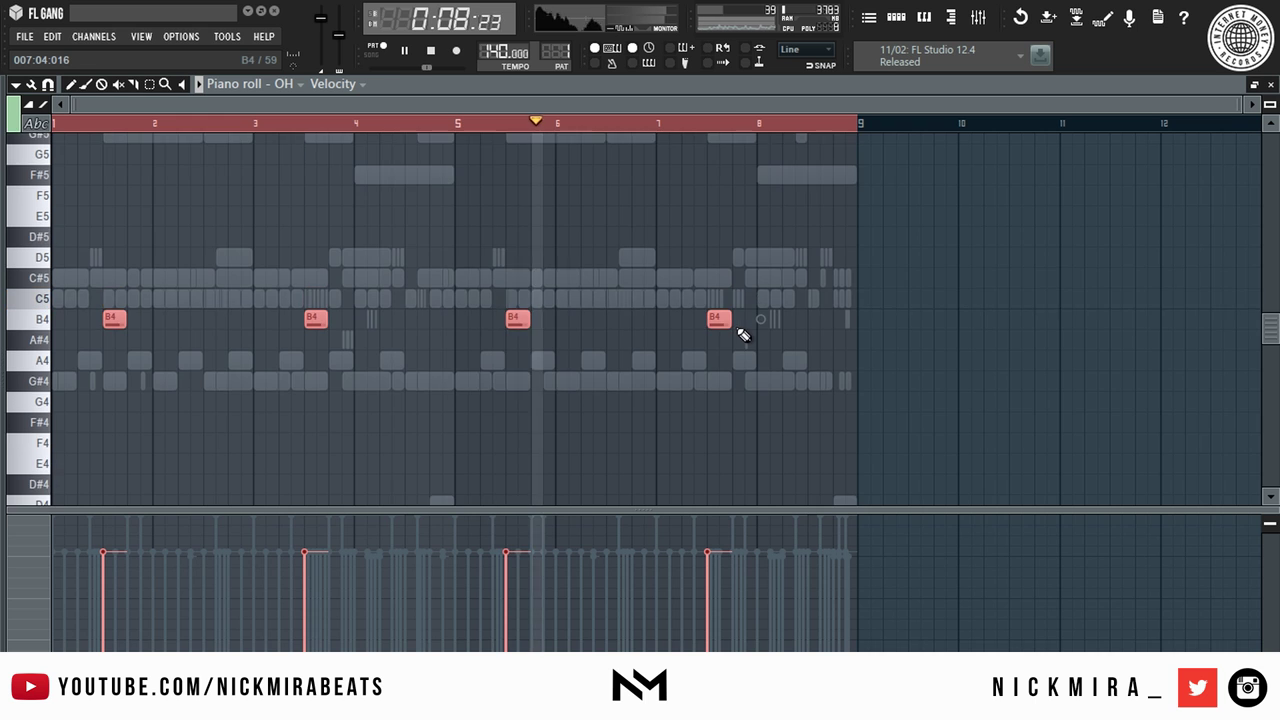
Deselect the OH notes, close the piano roll and raise the SN channel's volume.
key(ctrl+d)
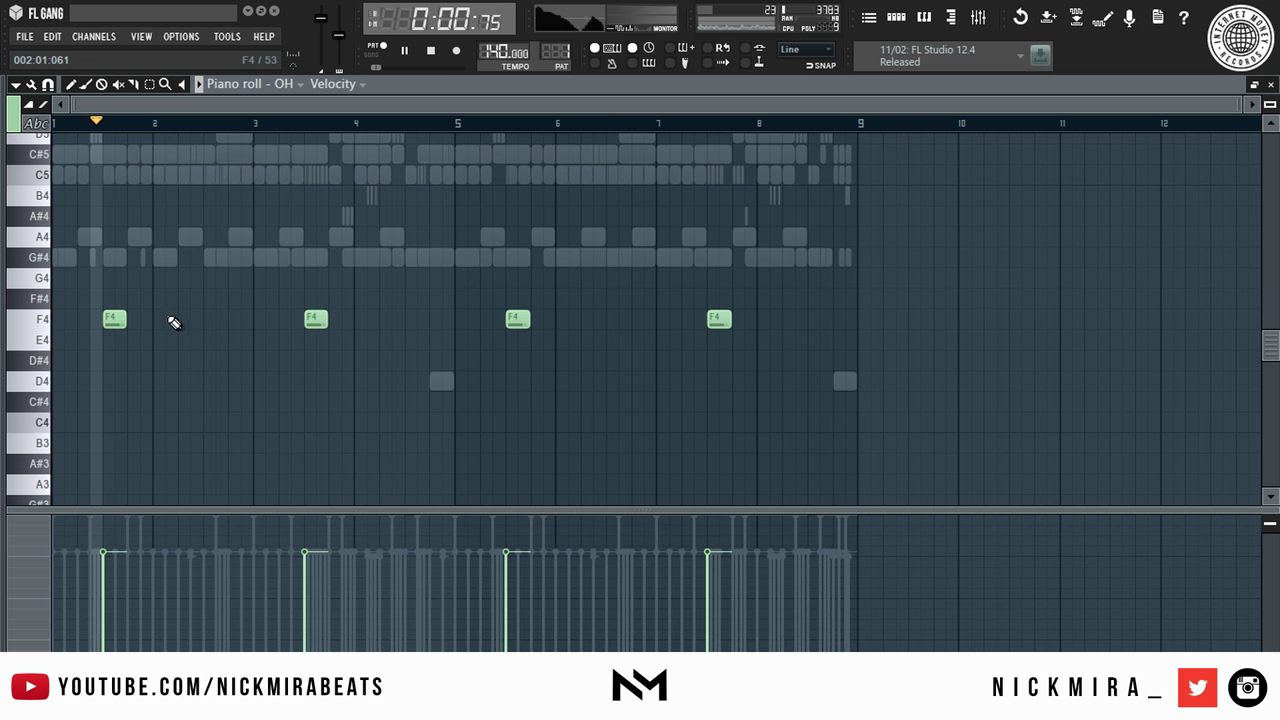
key(F7)
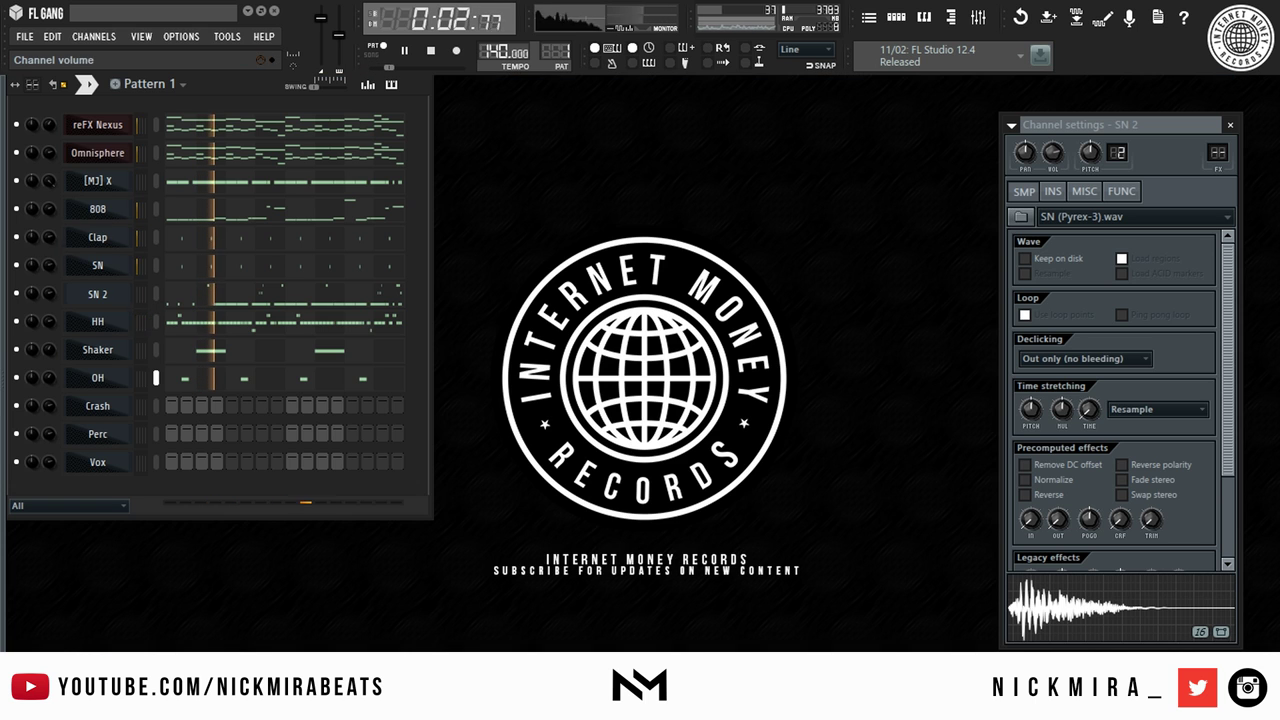
drag(53, 268, 53, 244)
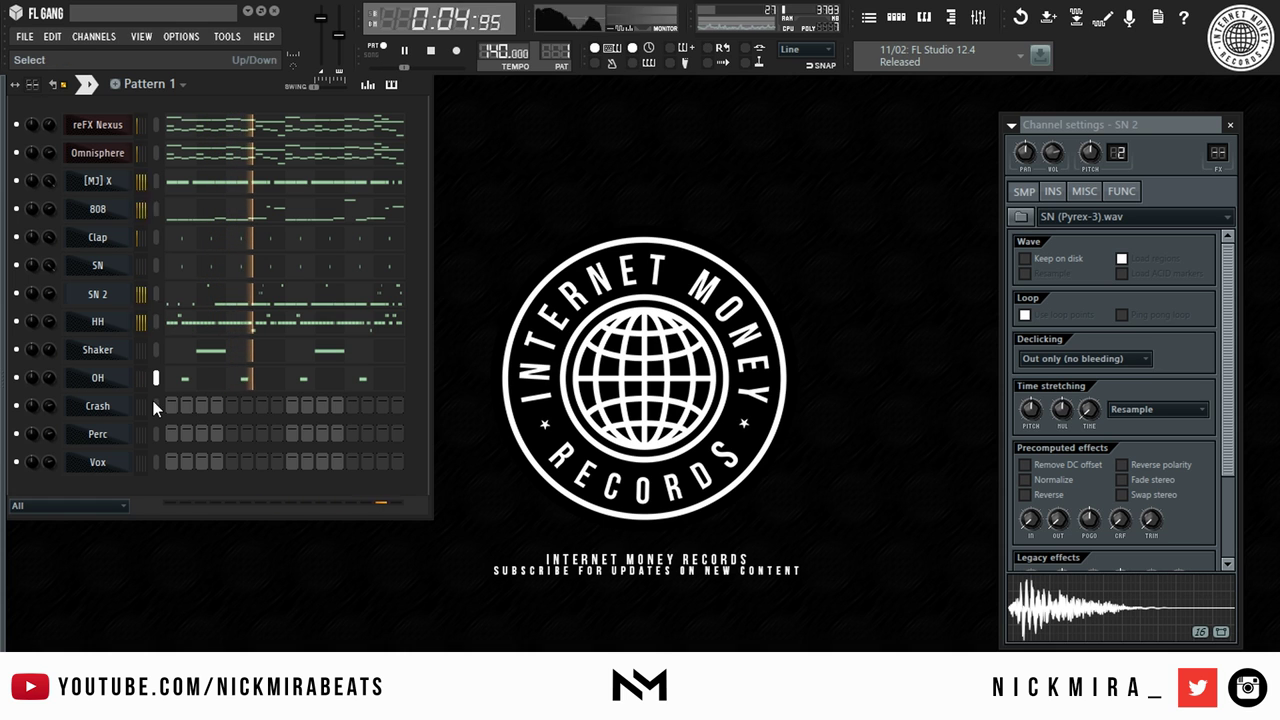
Send the Crash channel to the piano roll and keep a single one-bar C5 note in bar 1.
right_click(125, 406)
click(185, 405)
key(space)
scroll(140, 123, down, 6)
right_click(190, 319)
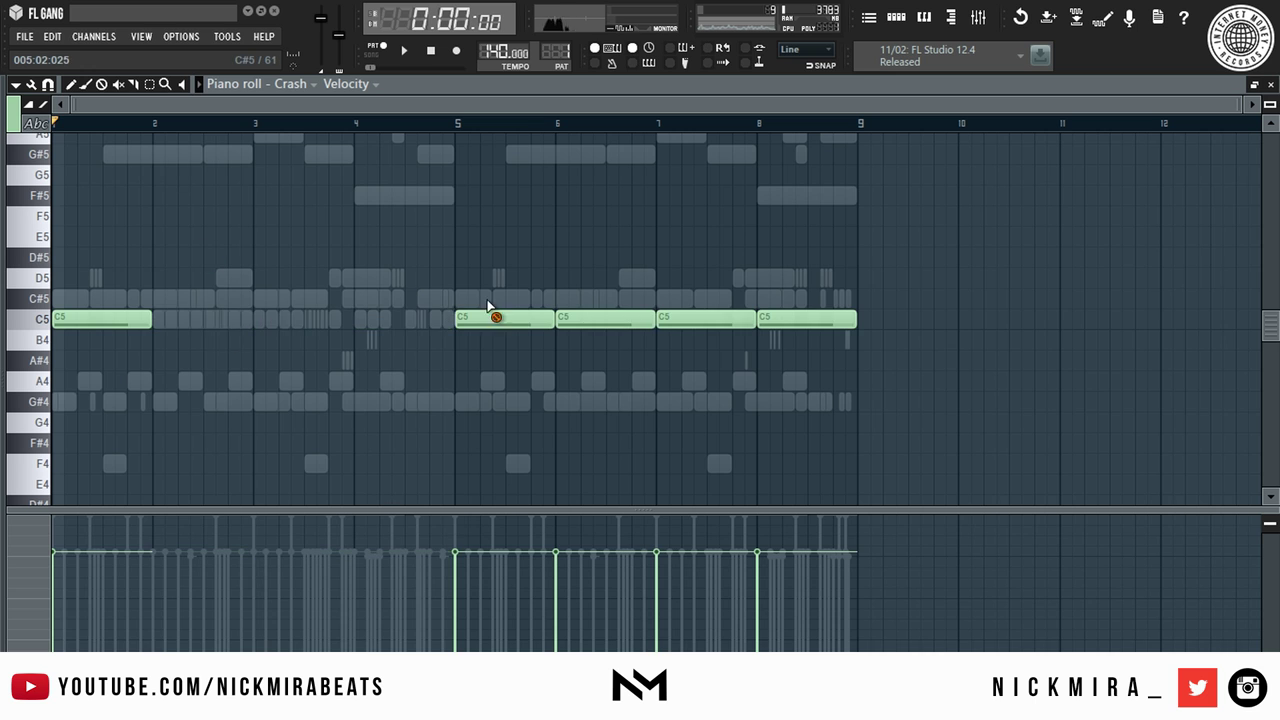
right_click(505, 319)
key(space)
right_click(845, 320)
scroll(912, 275, down, 3)
key(Escape)
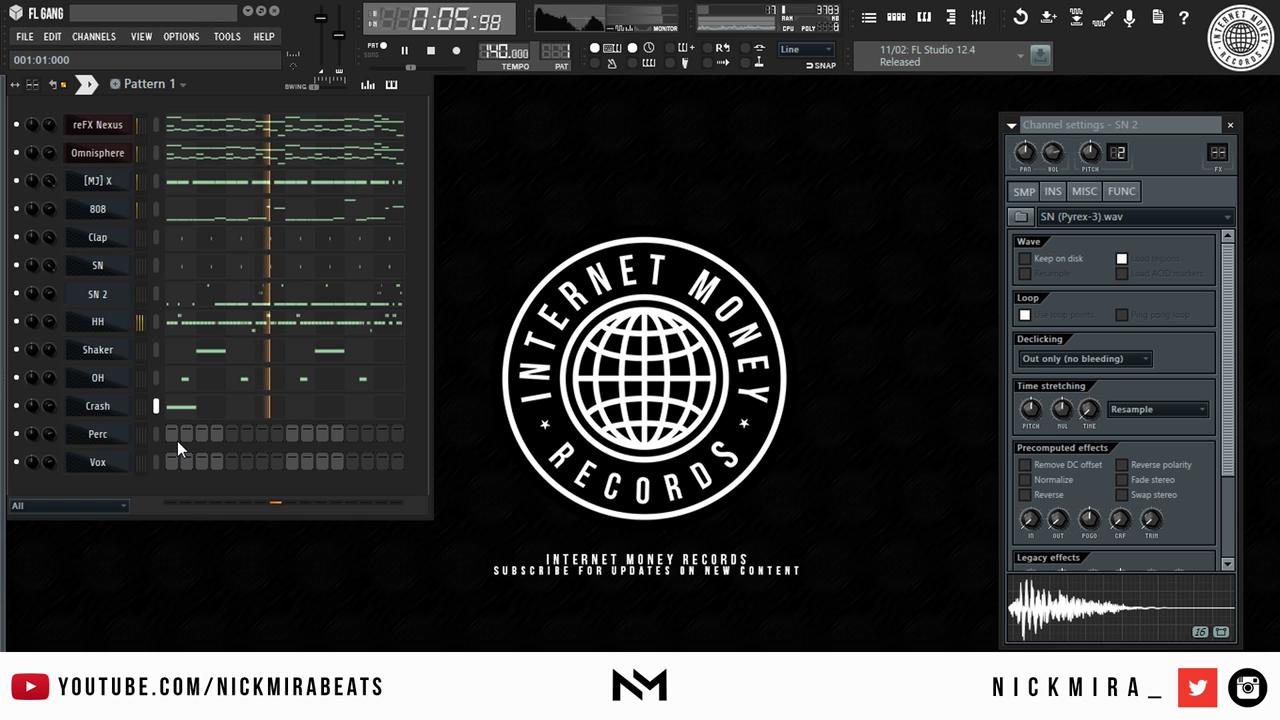
Place a Perc hit on step 7, send it to the piano roll and keep only the notes in bars 2, 4, 6 and 8.
click(262, 434)
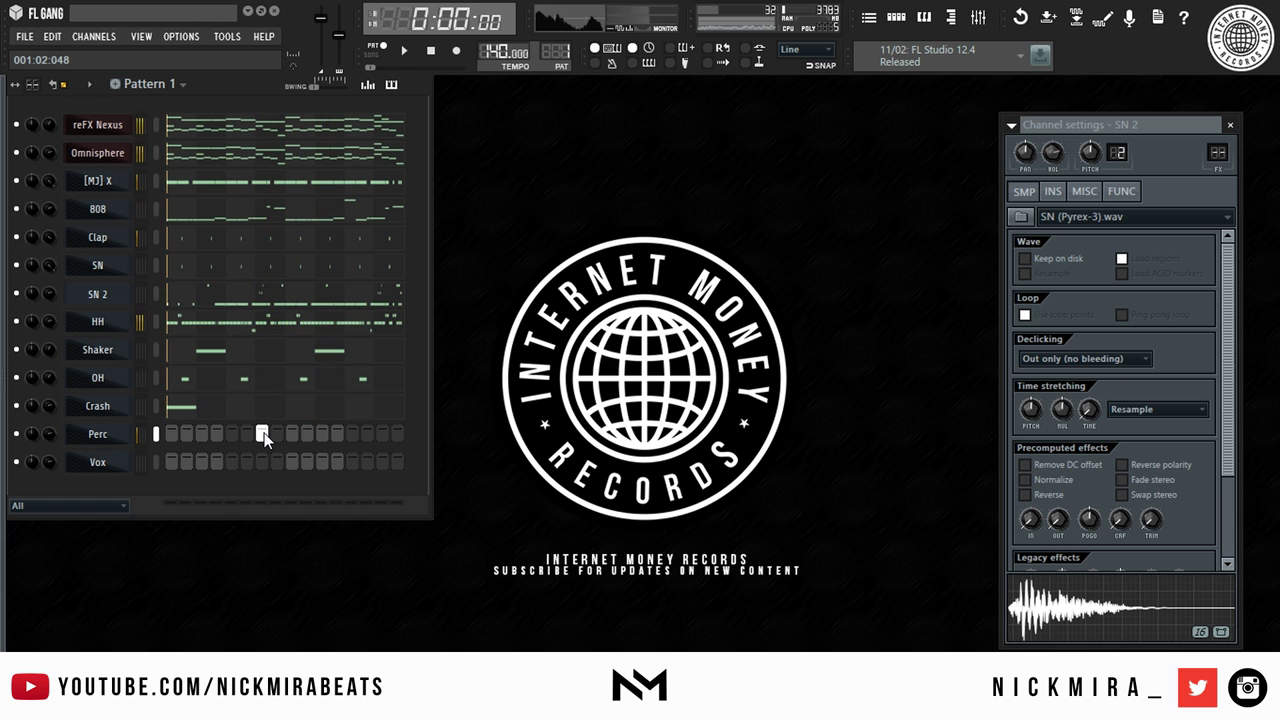
right_click(98, 434)
click(170, 410)
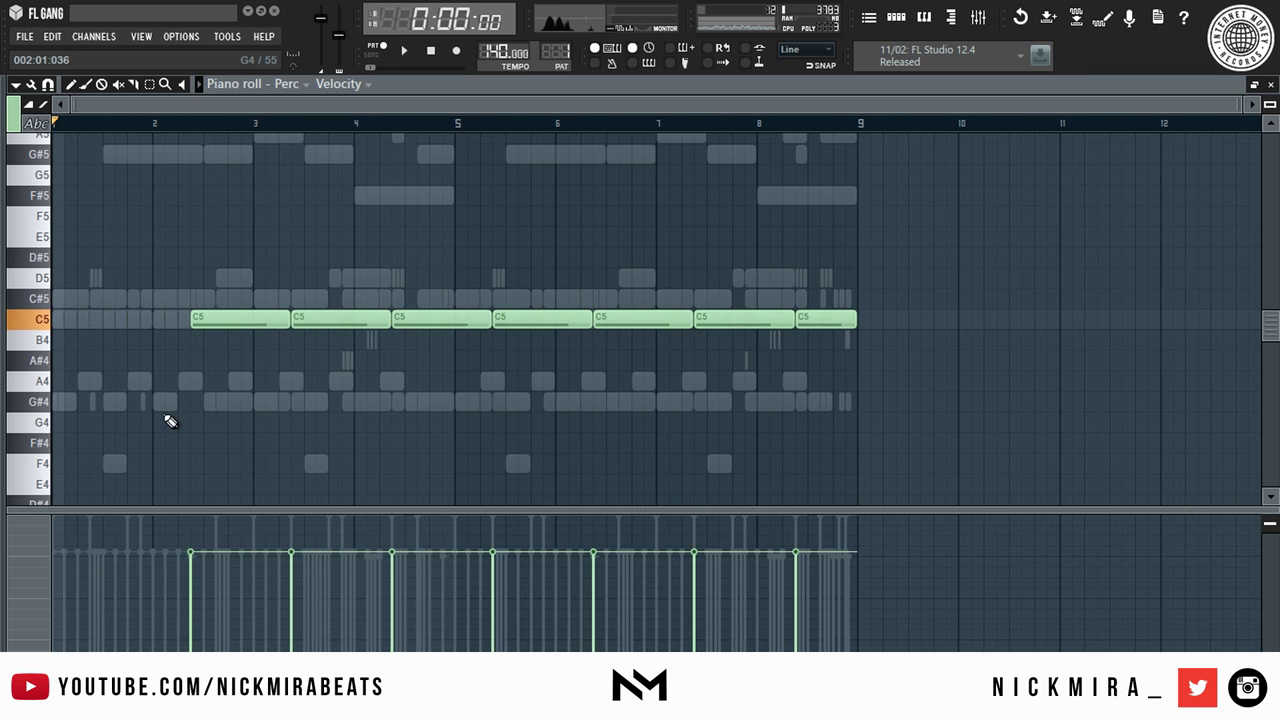
key(space)
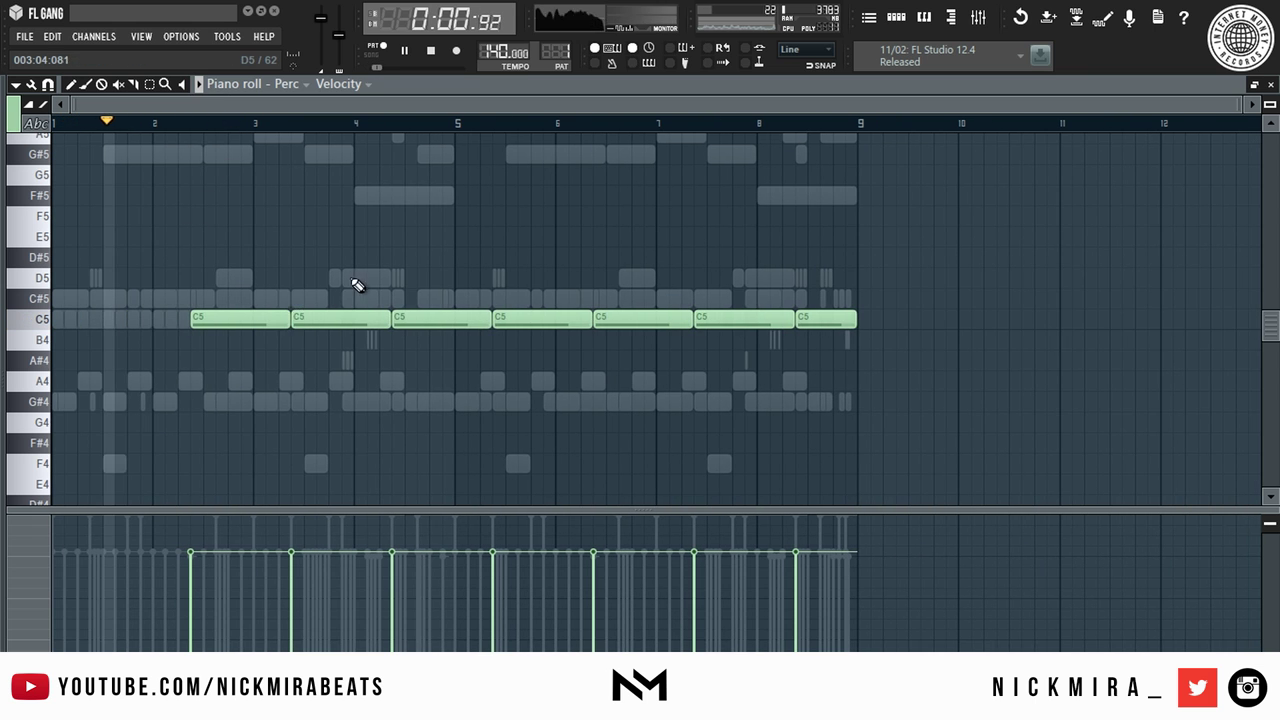
right_click(545, 318)
right_click(745, 318)
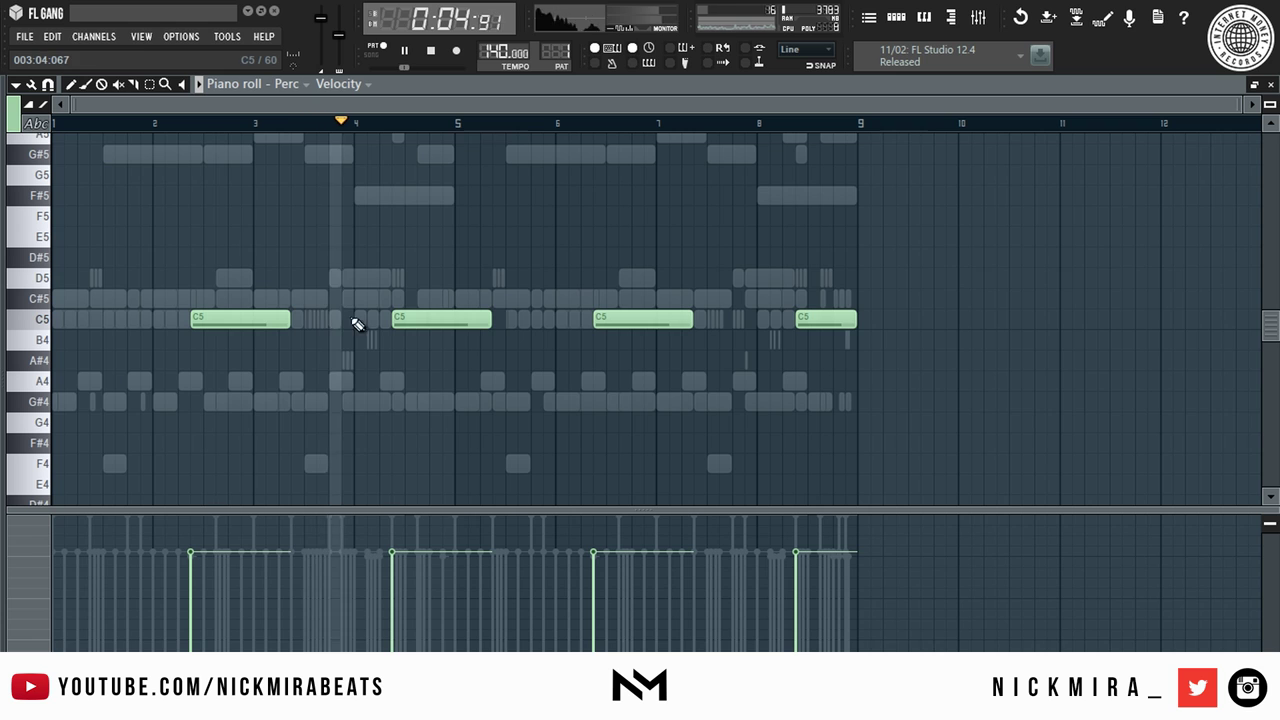
Replace the cut-off bar 8 Perc note with a full one-bar C5 and shorten all four notes to half a beat.
right_click(424, 318)
click(423, 320)
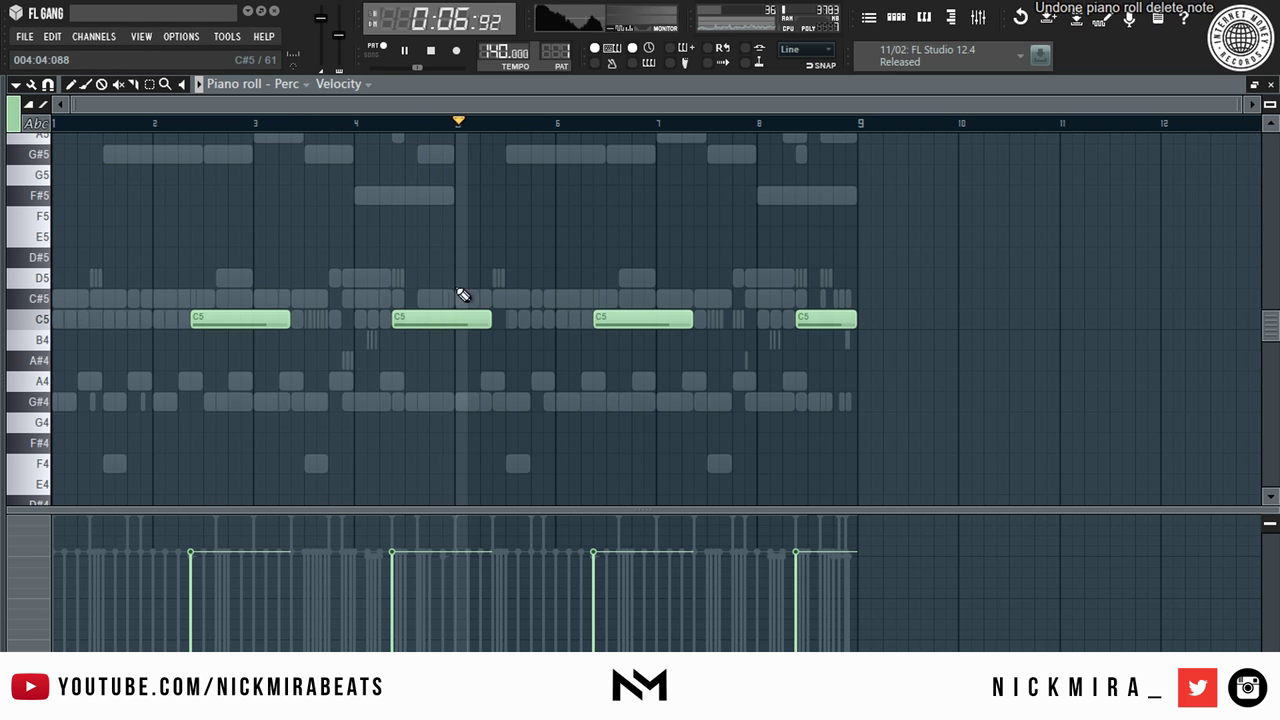
right_click(810, 319)
click(845, 318)
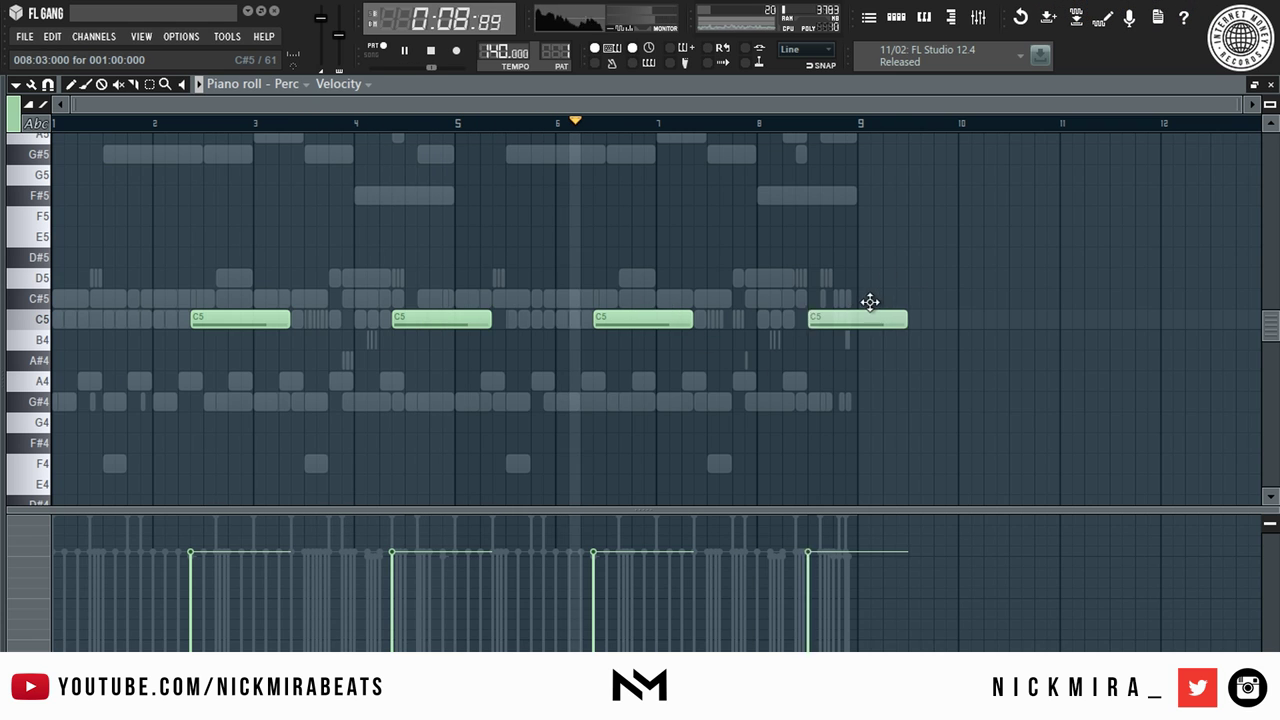
key(ctrl+a)
drag(894, 318, 806, 318)
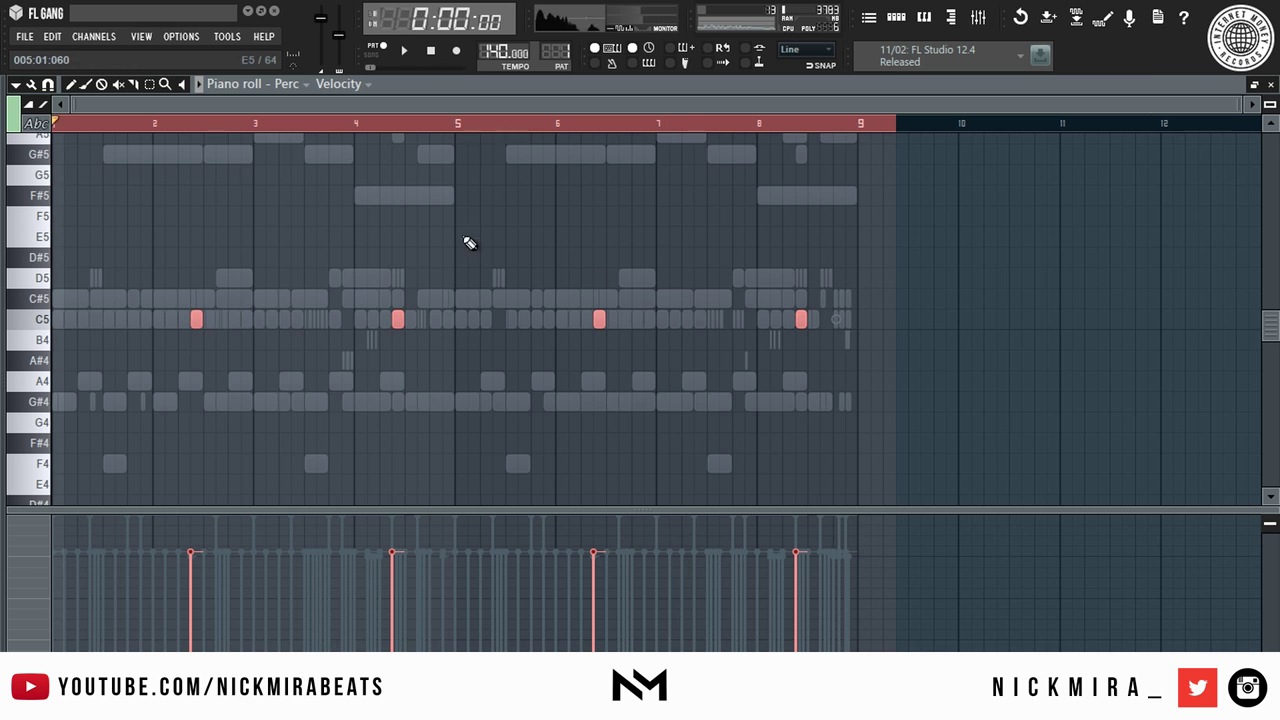
Move the Perc notes two beats later, onto the last half beat of their bars, and play them back.
scroll(197, 130, up, 5)
drag(231, 323, 381, 323)
key(space)
click(334, 123)
key(space)
key(space)
key(space)
click(457, 143)
Delete the Perc notes in bars 4 and 8 and close the piano roll.
scroll(480, 120, down, 4)
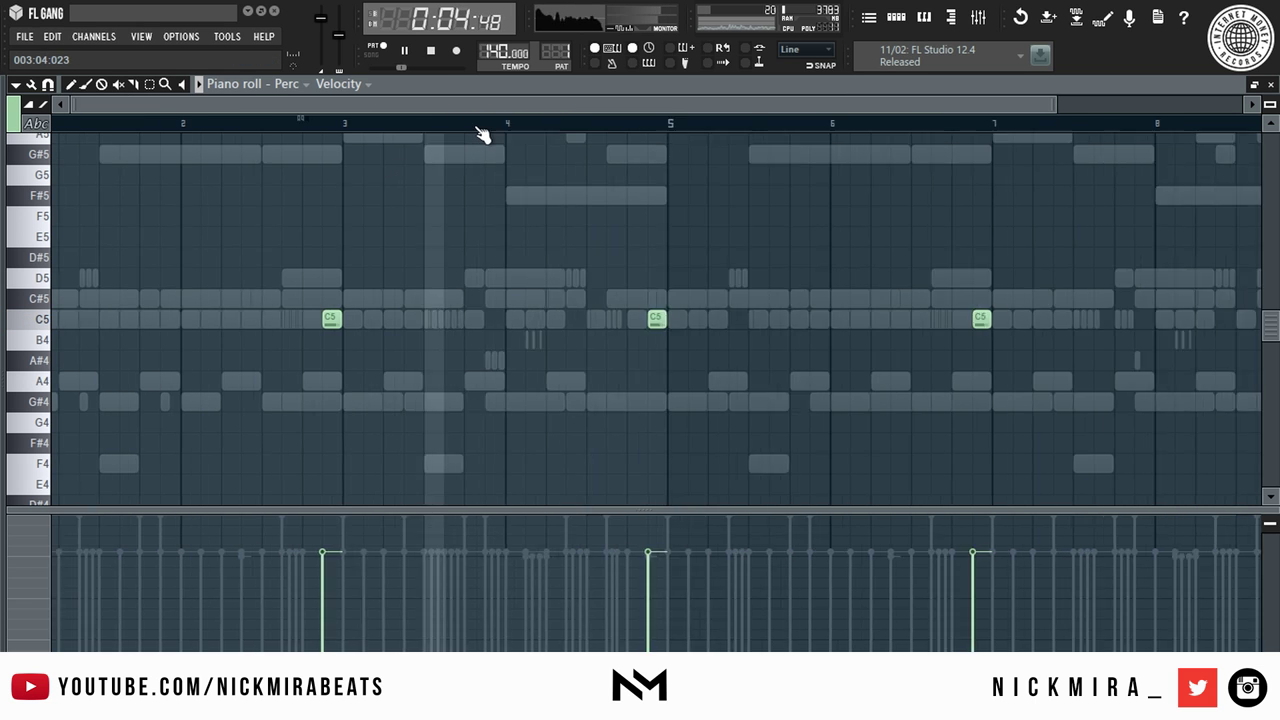
right_click(900, 319)
right_click(473, 319)
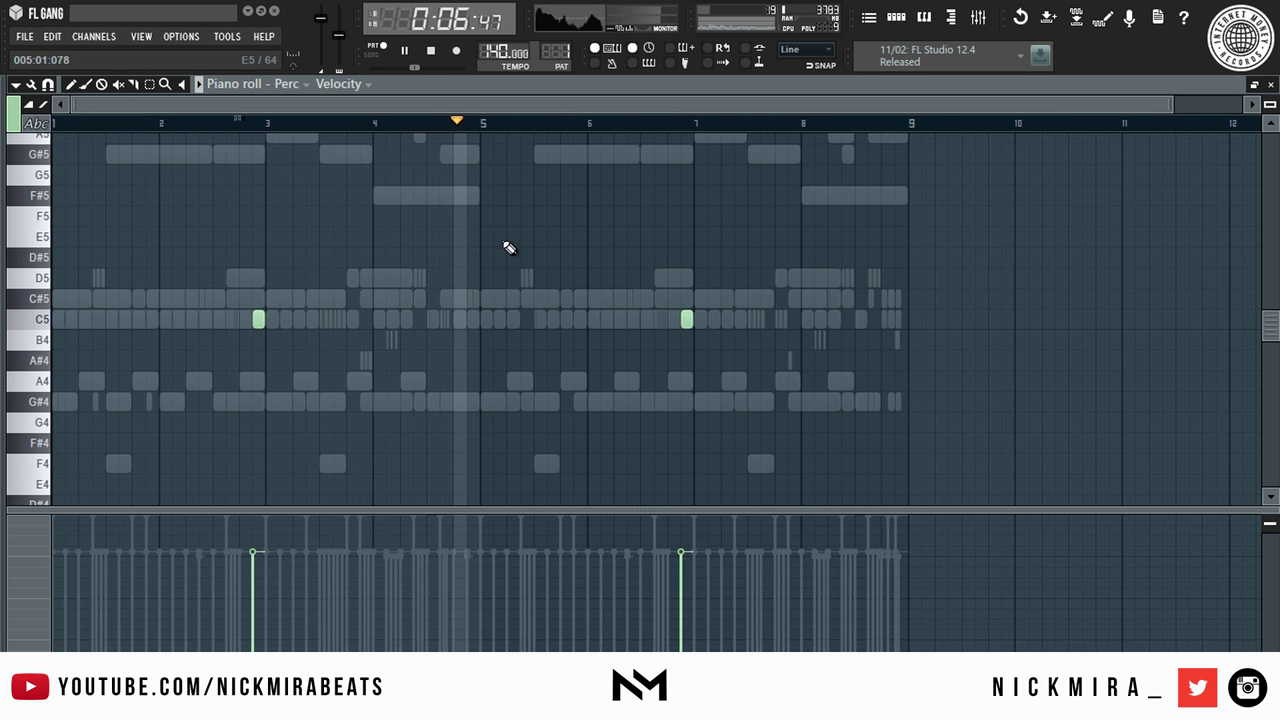
key(Escape)
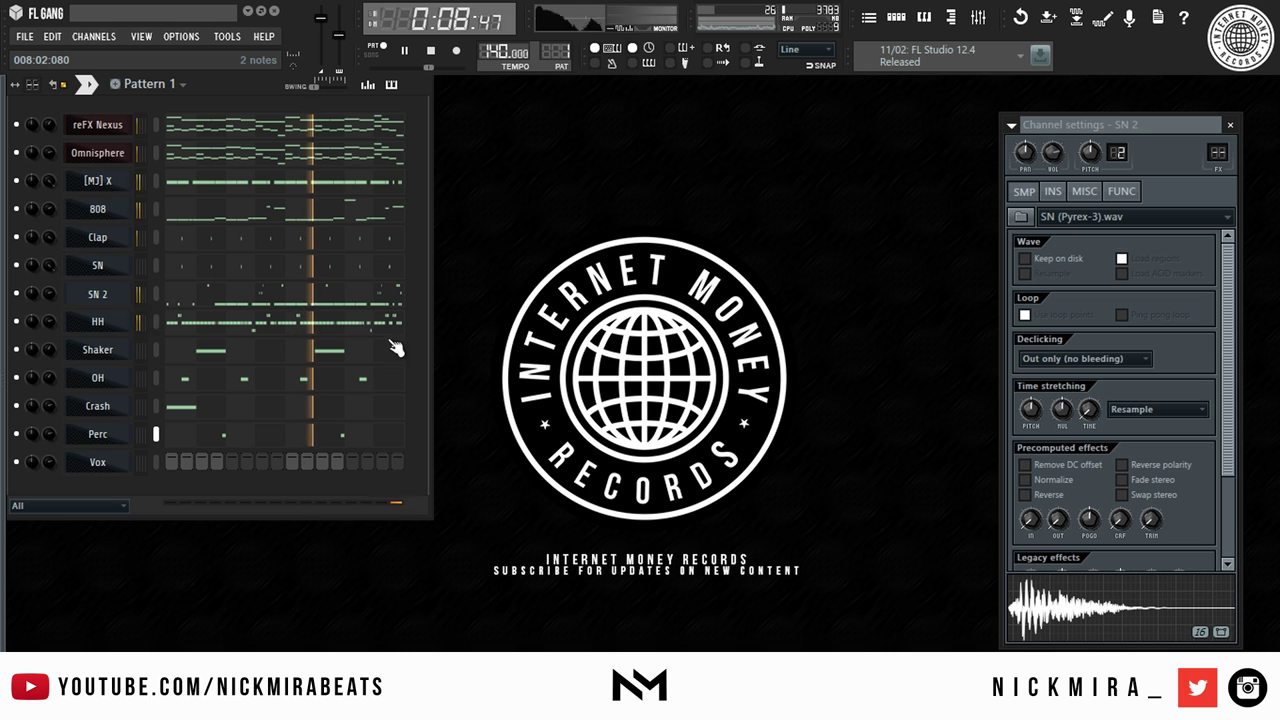
Place a Vox hit on step 5, send the channel to the piano roll and restart playback.
click(238, 464)
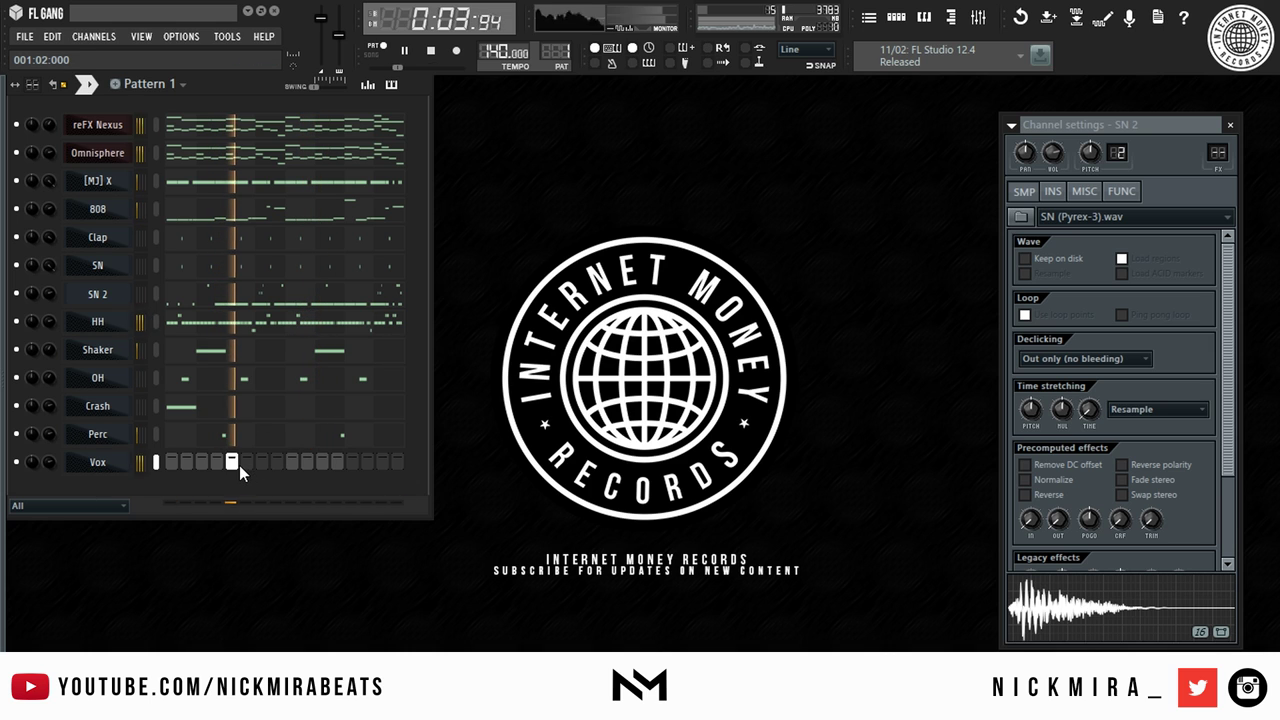
right_click(120, 463)
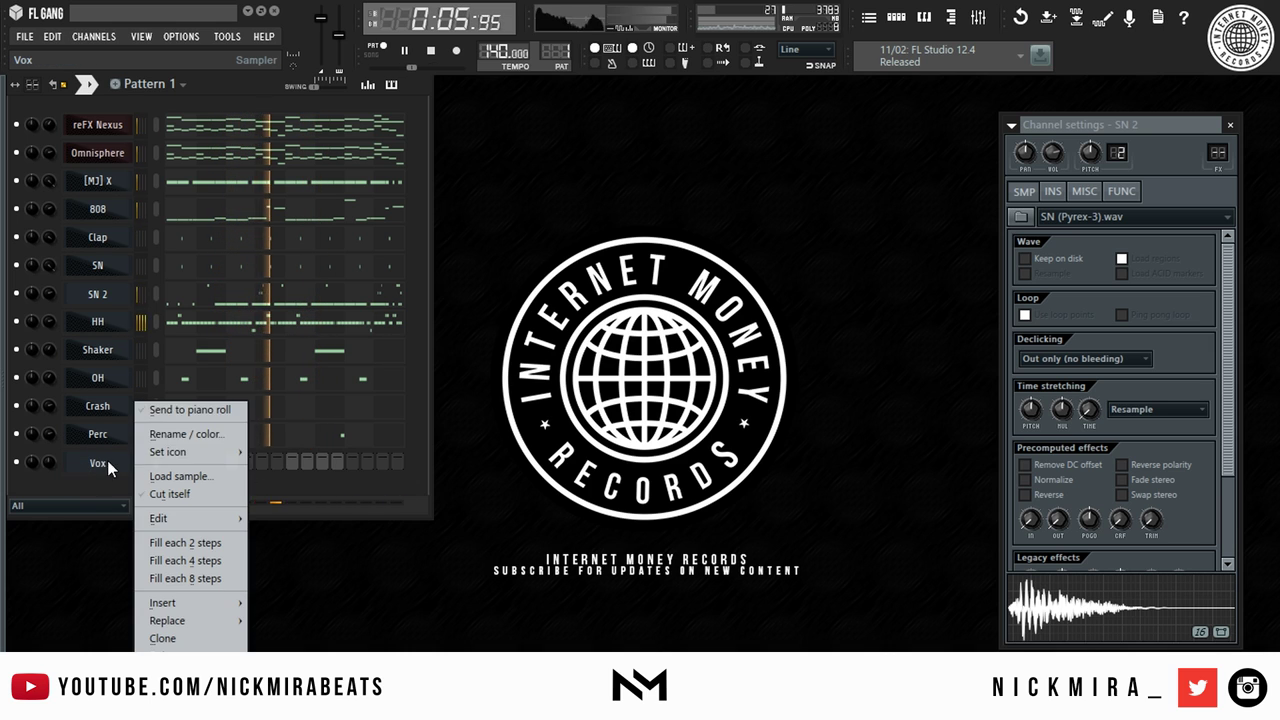
click(192, 412)
key(space)
click(115, 124)
key(space)
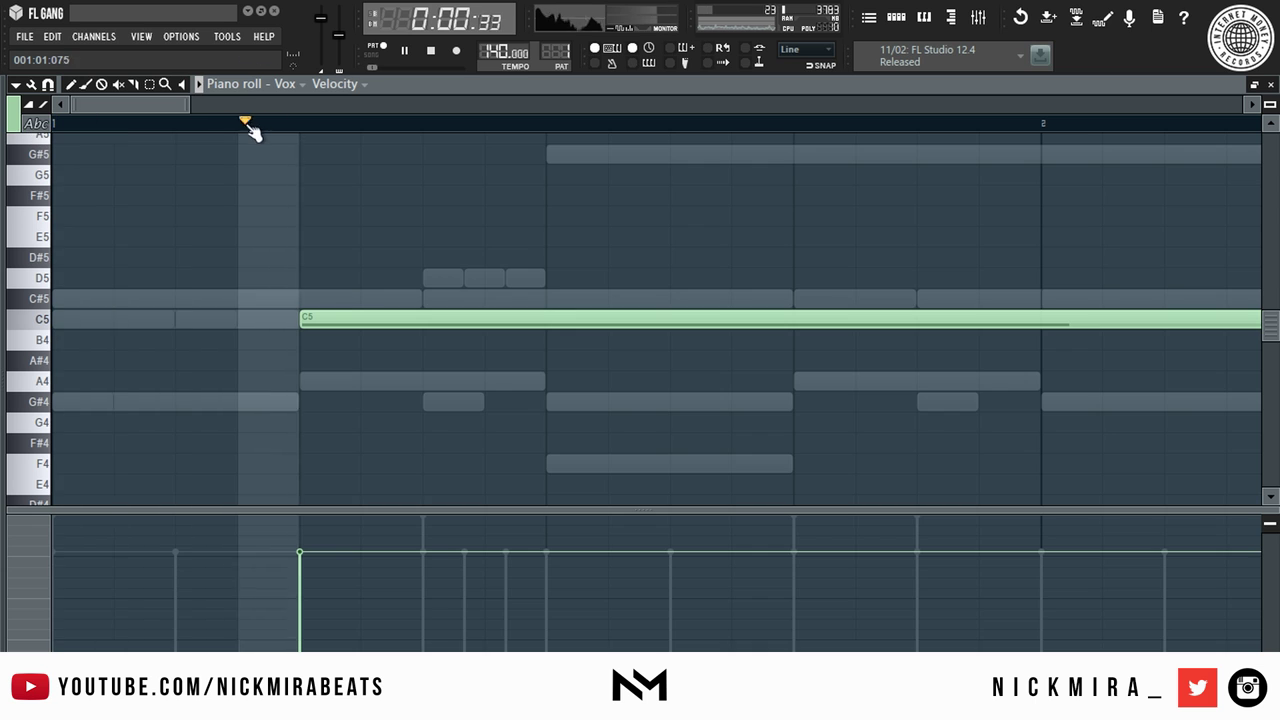
Keep Vox notes on beat 2 of bars 1, 3 and 4, shorten bar 4's to half a beat and add another on its beat 4.
scroll(254, 129, down, 5)
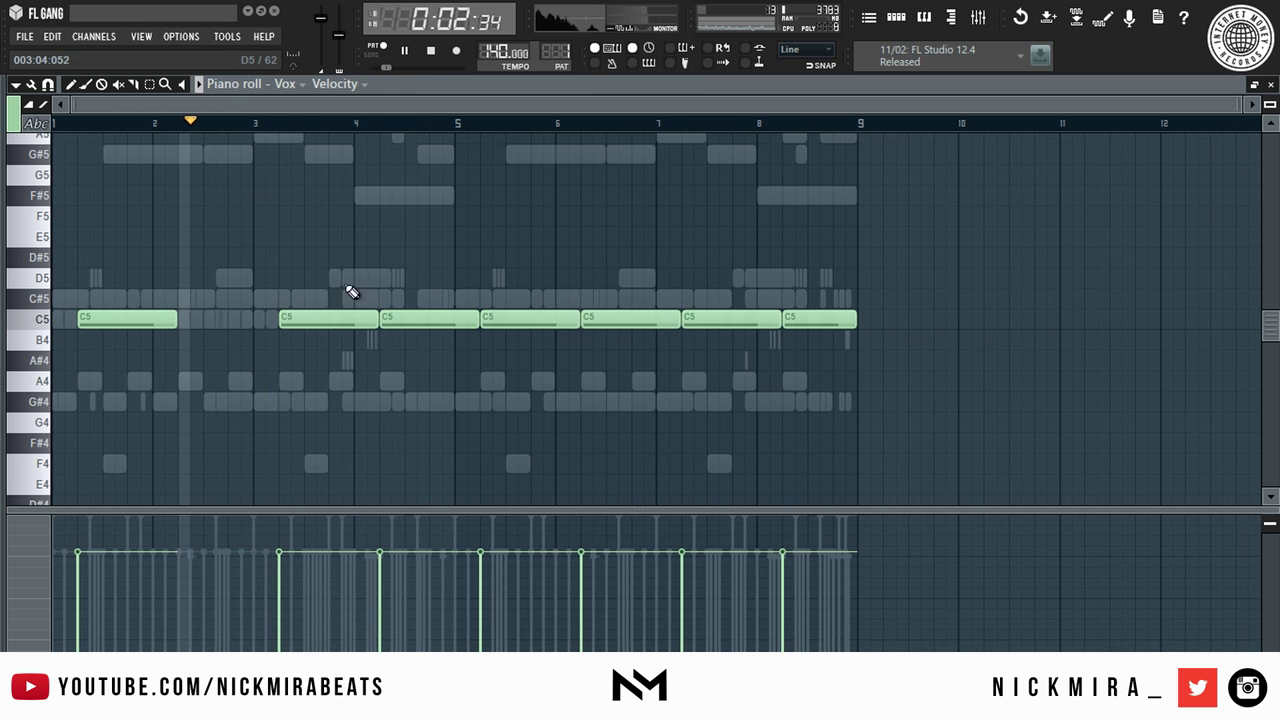
drag(456, 324, 389, 321)
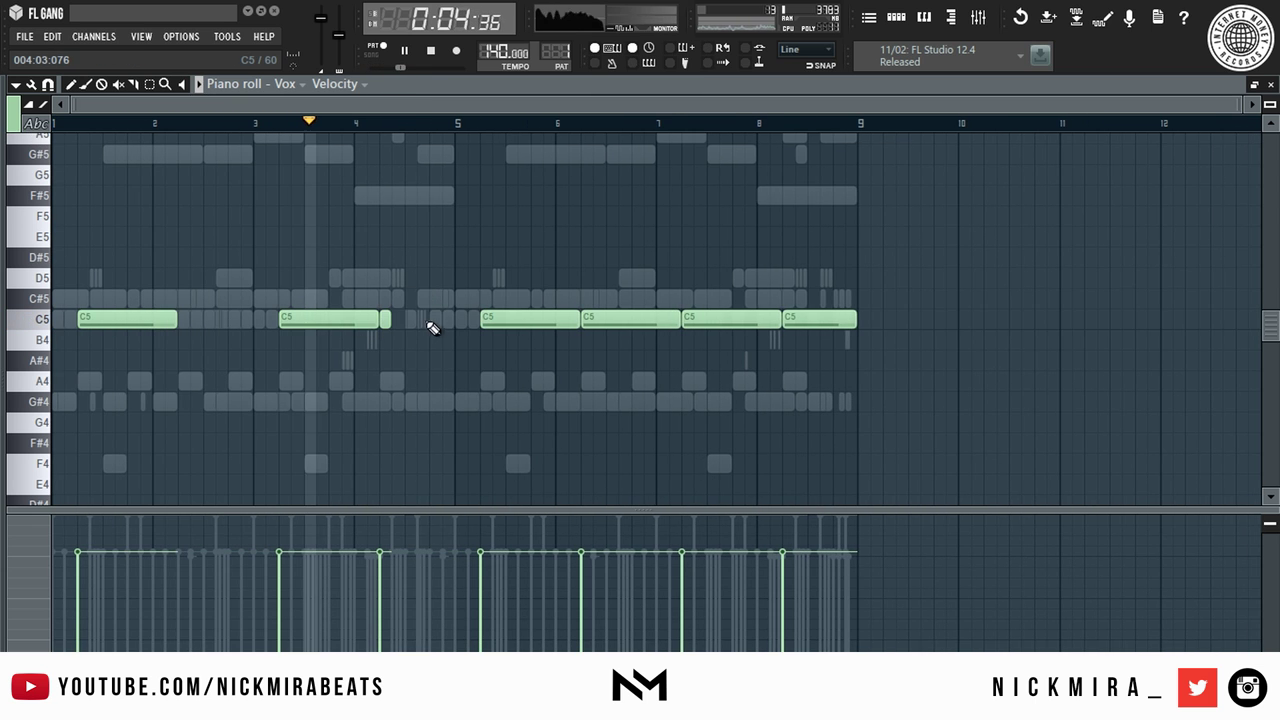
click(435, 320)
key(ctrl+z)
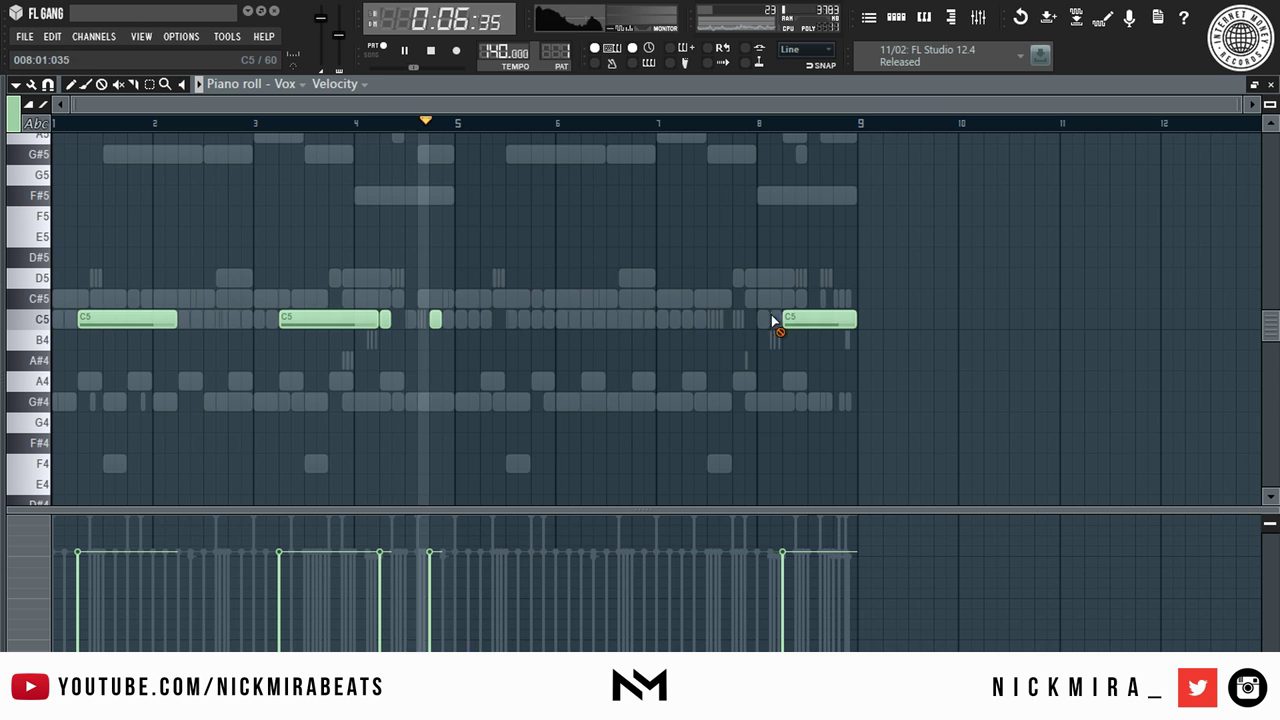
key(ctrl+z)
Duplicate the Vox notes of bars 1 to 4 into bars 5 to 8, close the piano roll and stop playback.
key(ctrl+a)
drag(332, 317, 735, 318)
click(978, 311)
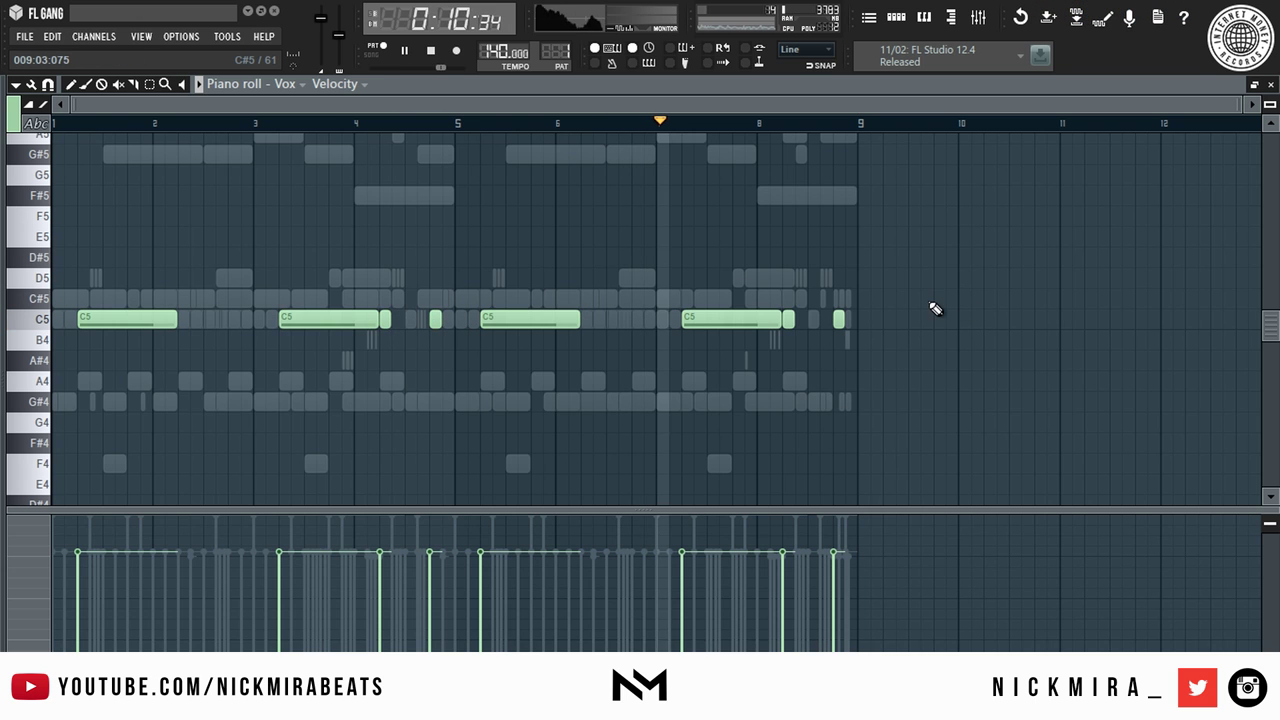
key(F7)
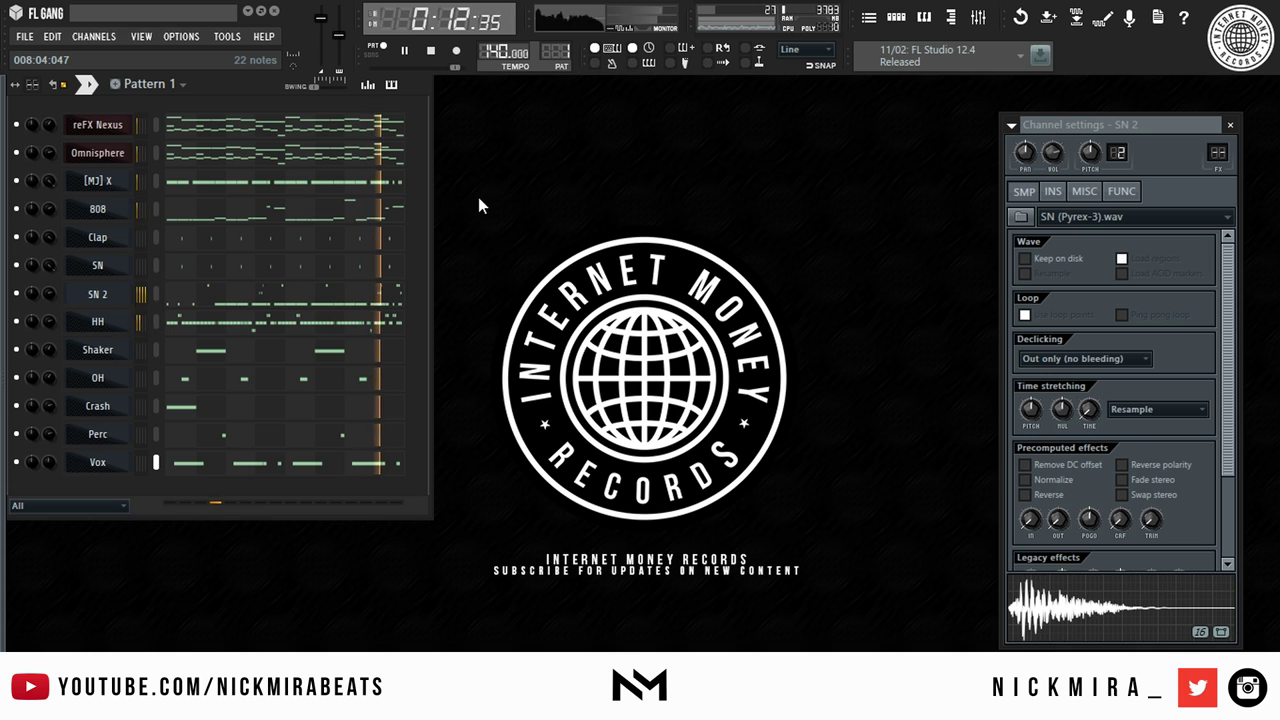
key(space)
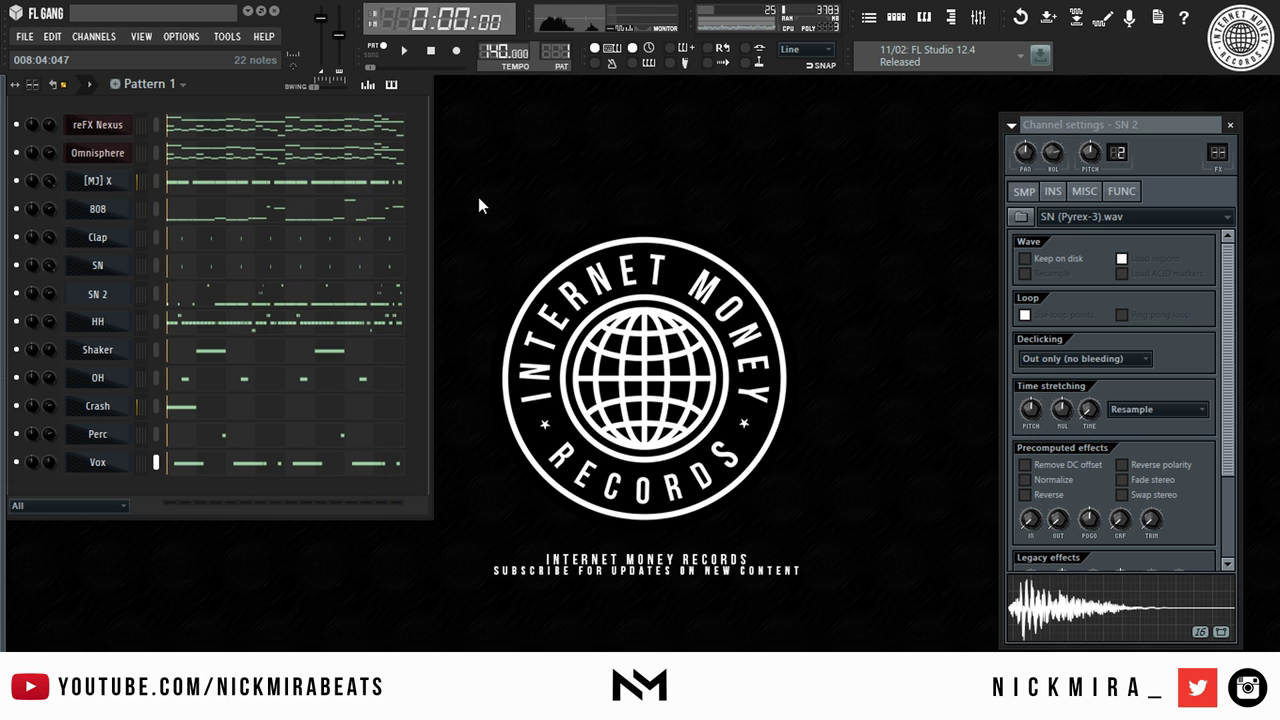
Insert a Keyscape channel above reFX Nexus and load the LA Custom C7 - Dark Score patch.
right_click(119, 130)
mouse_move(200, 300)
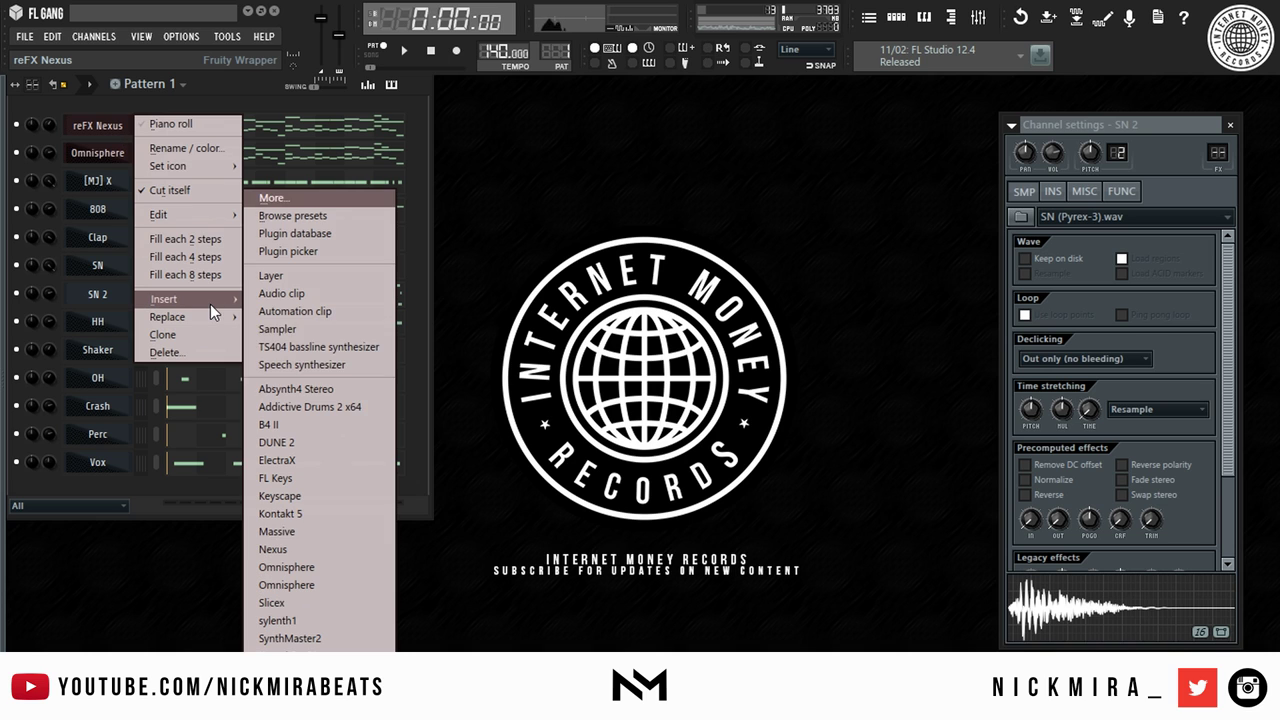
click(350, 495)
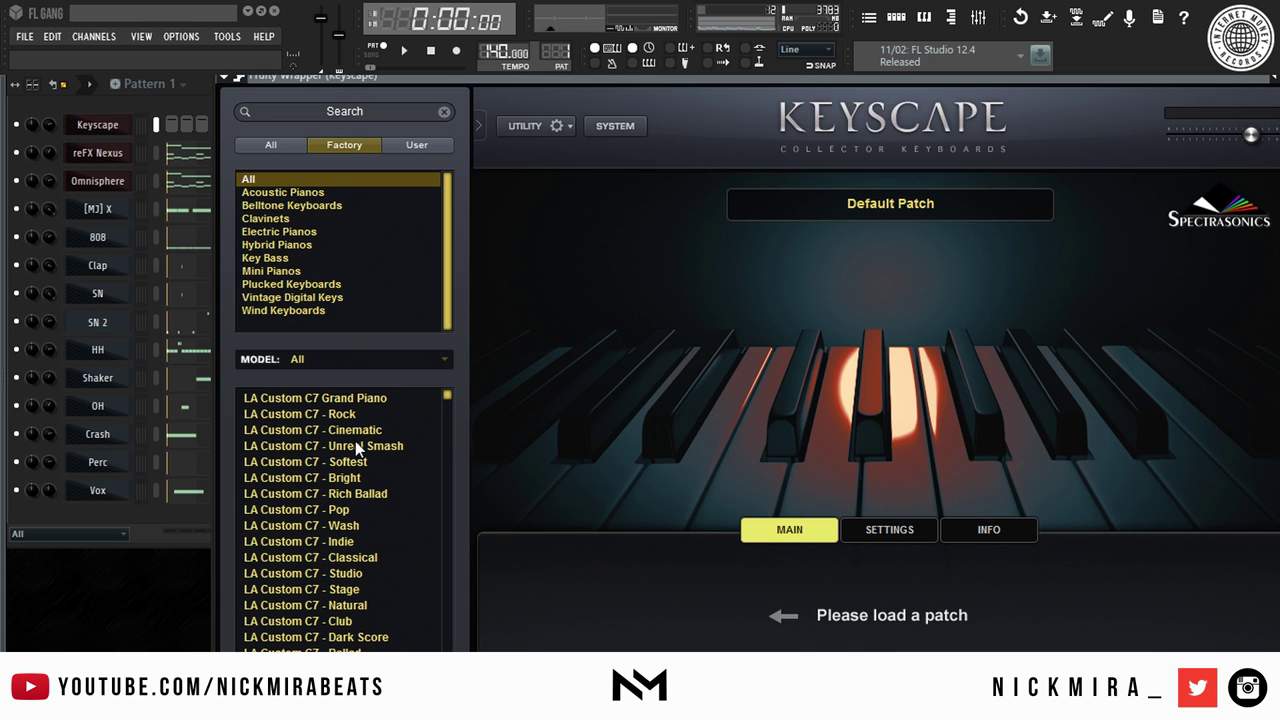
scroll(355, 441, down, 2)
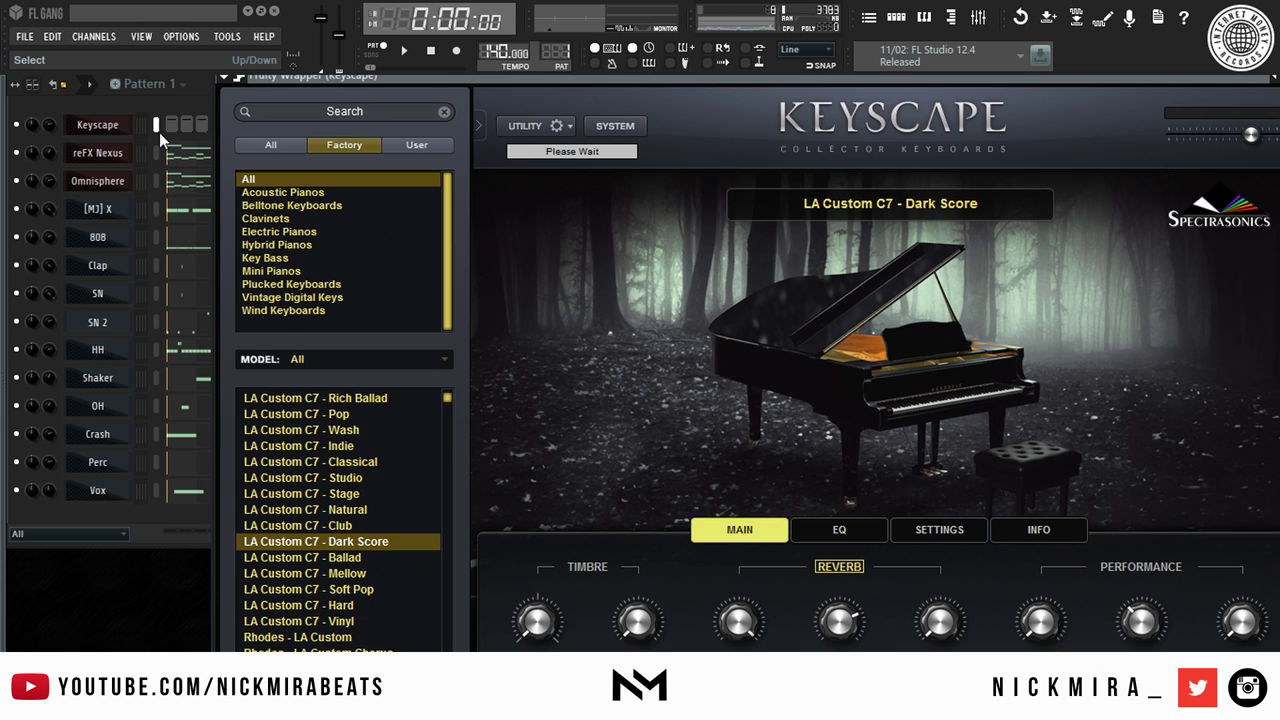
Open the Keyscape channel's piano roll, place an A5 note at the start of bar 1 and play it back.
click(172, 106)
right_click(111, 122)
click(172, 126)
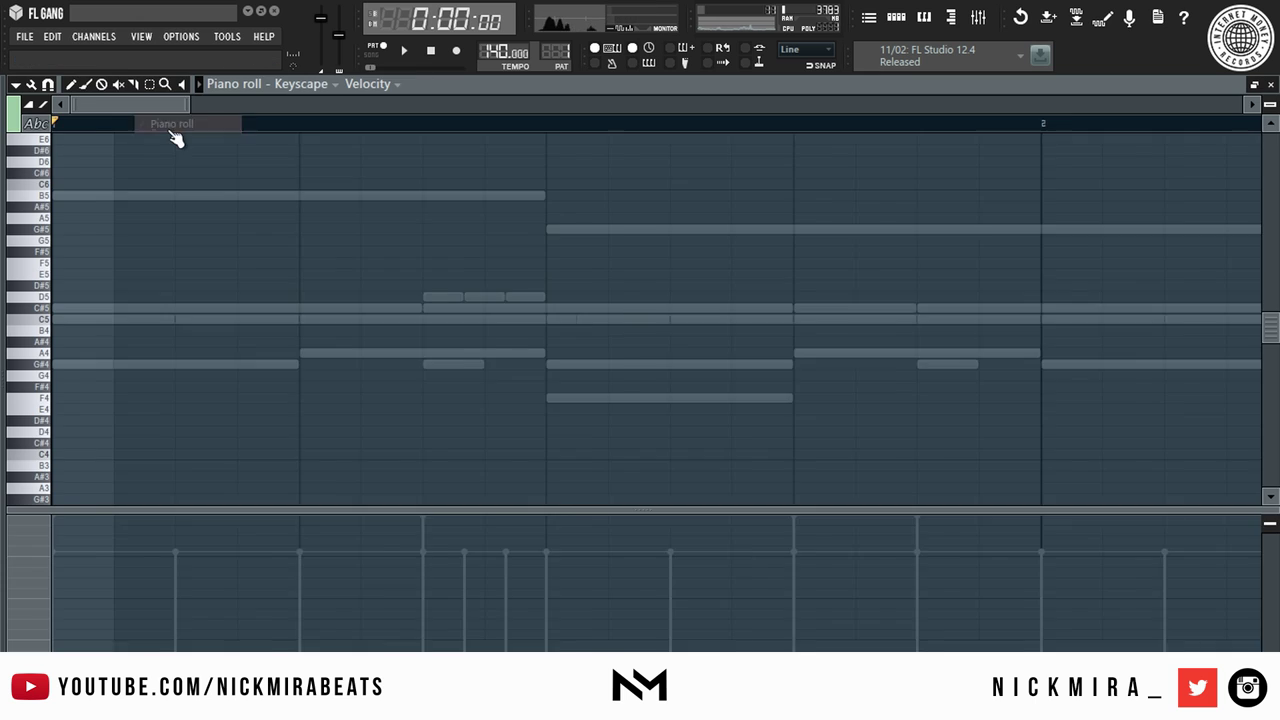
scroll(162, 141, down, 6)
scroll(165, 144, down, 1)
click(82, 196)
key(space)
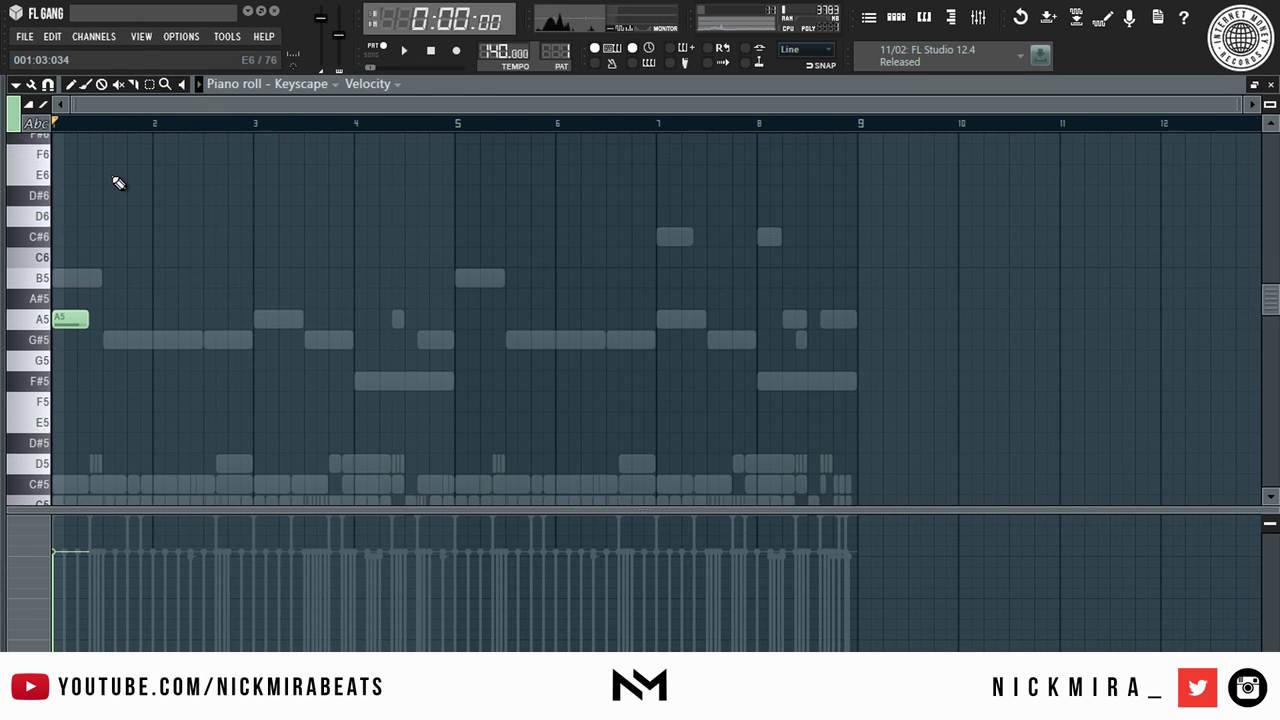
key(space)
scroll(118, 182, down, 1)
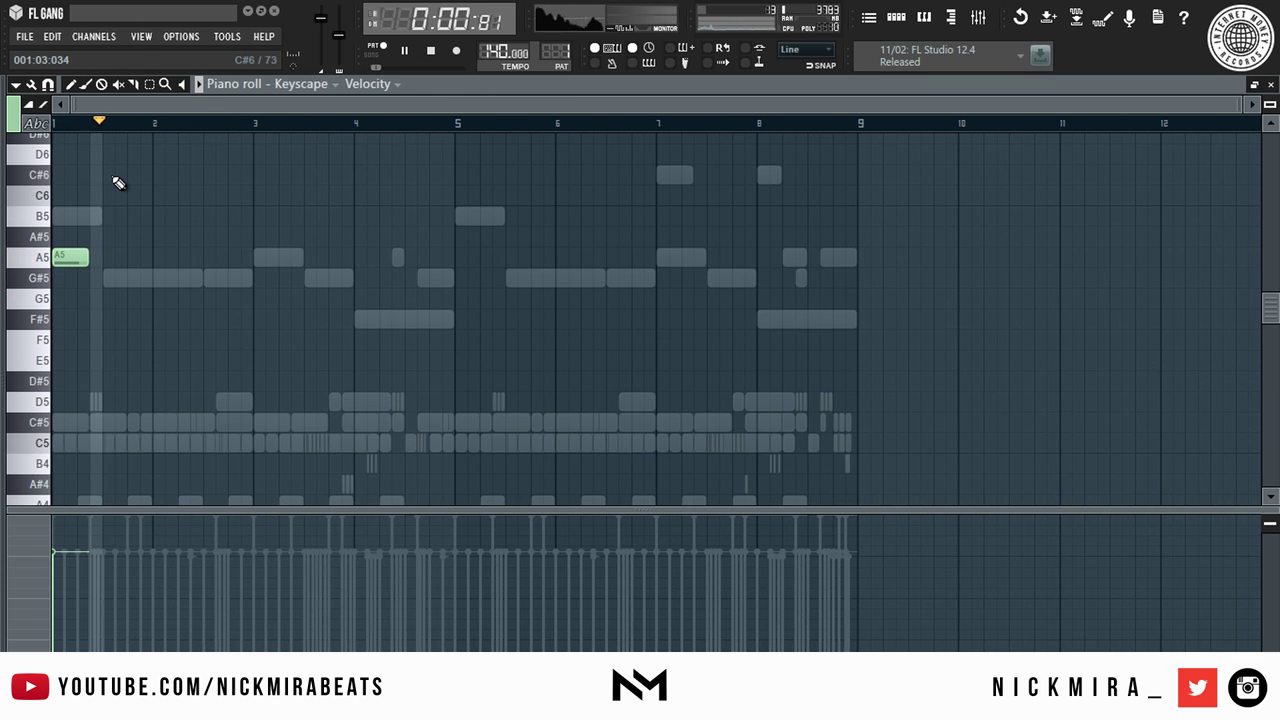
Add a G#5 note at bar 1 beat 3 and transpose both Keyscape notes up one octave.
click(118, 277)
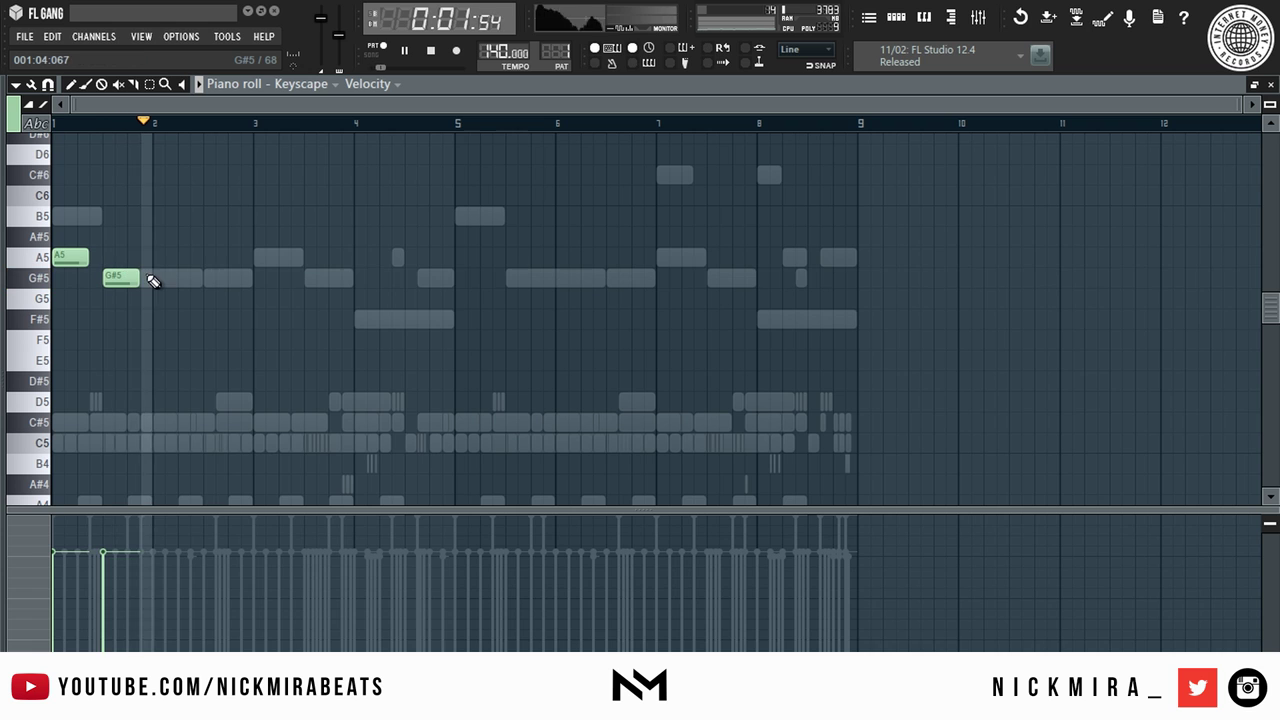
key(space)
key(space)
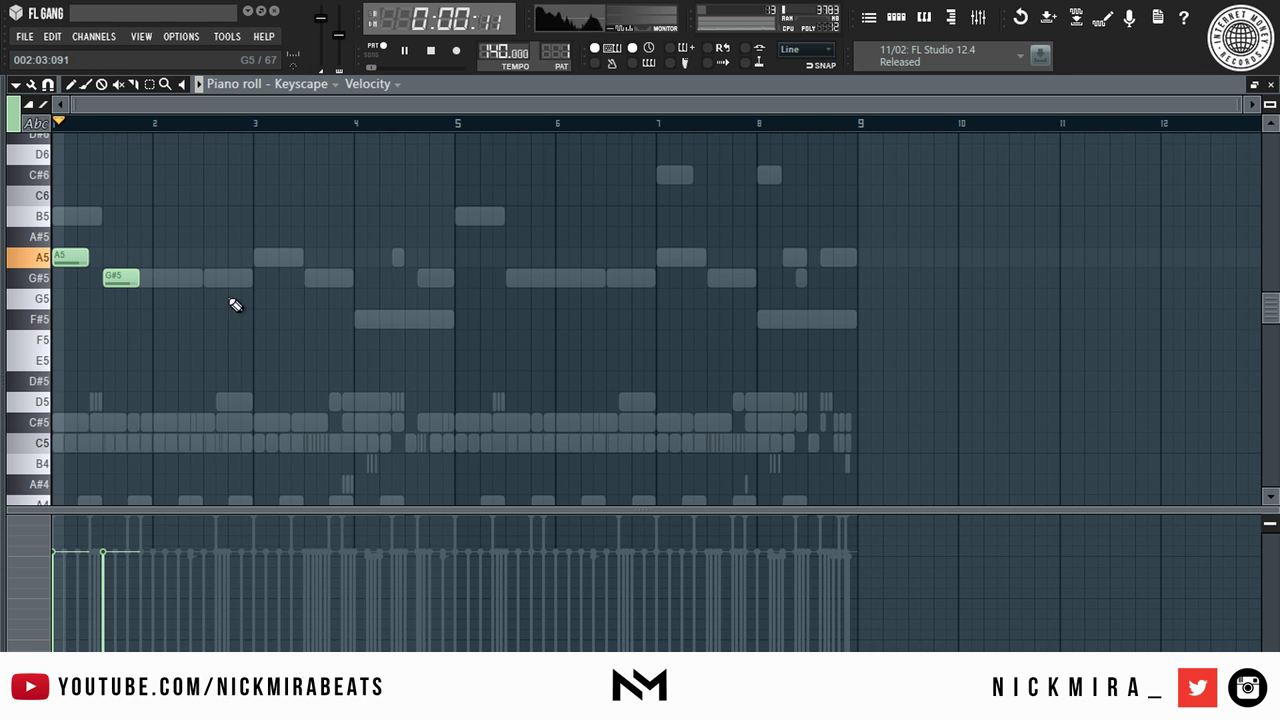
key(ctrl+Up)
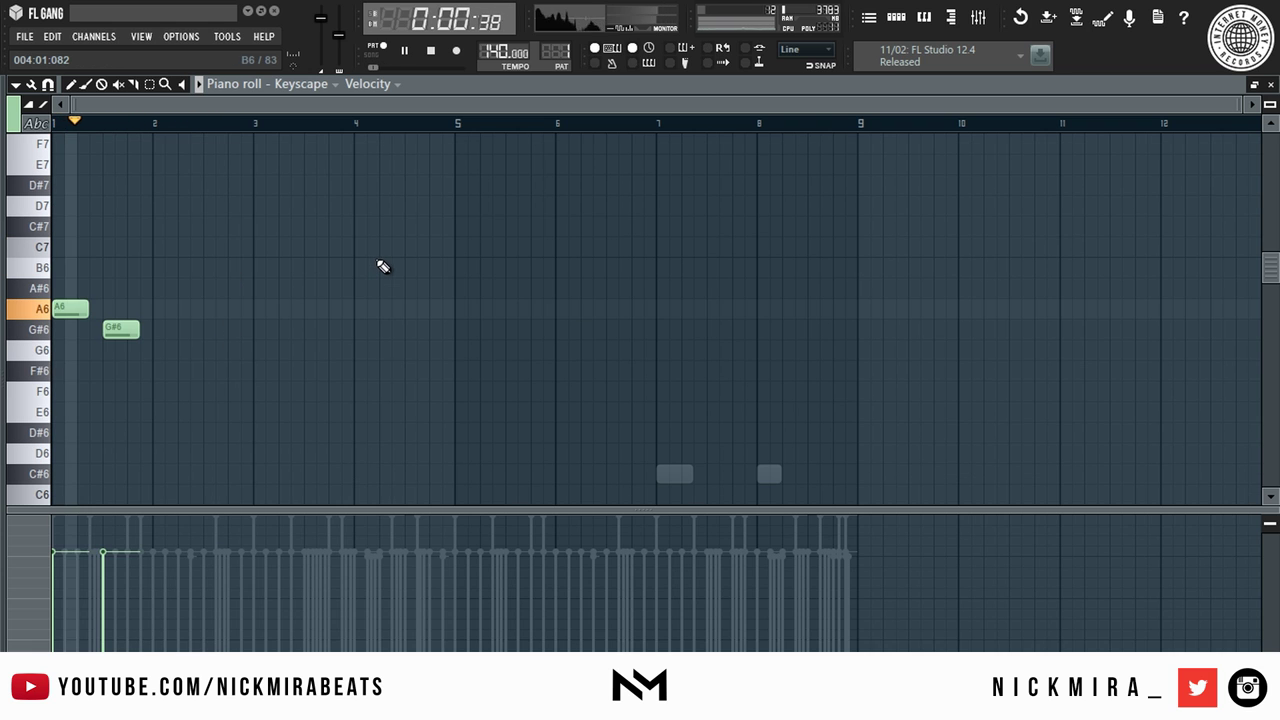
Legato the A6 and G#6 notes against a temporary A6 note at bar 4, and delete that temporary note.
click(359, 307)
key(ctrl+l)
right_click(360, 308)
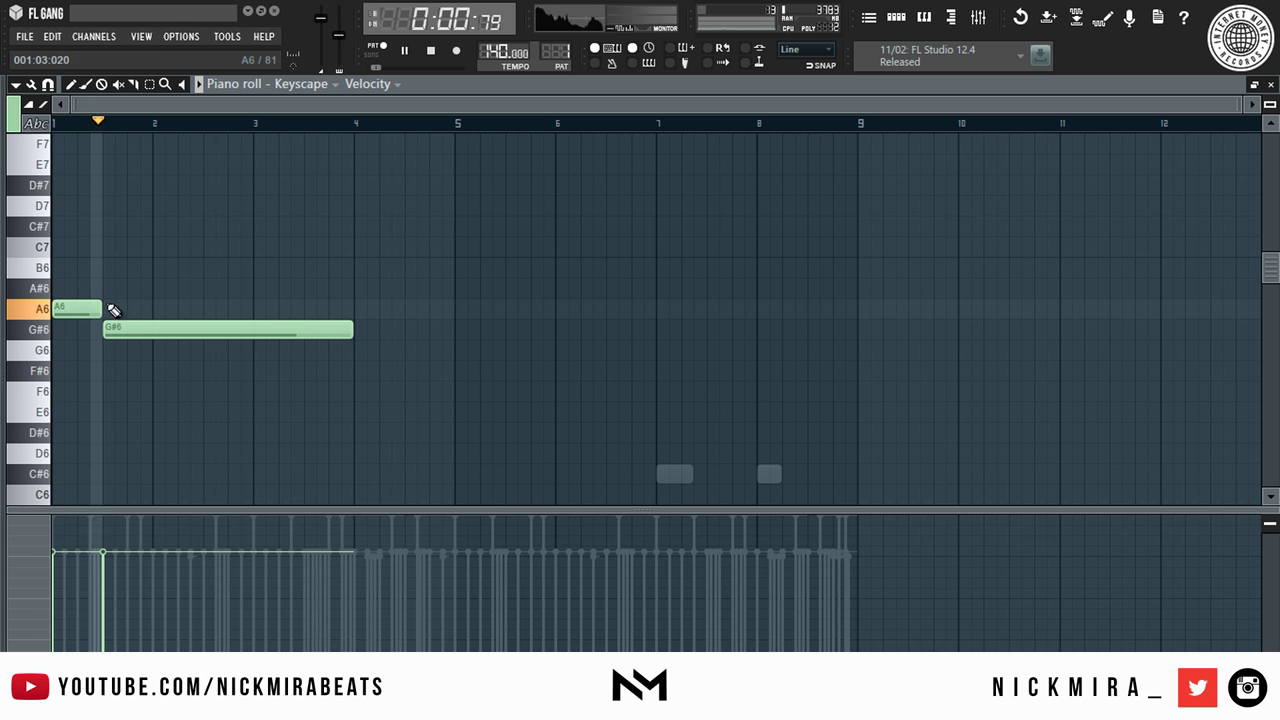
Extend the melody with G#6 at bar 3 beat 3 and legato F#6 at bar 4 beat 3, and duplicate the phrase into bars 5 to 8.
scroll(211, 171, down, 3)
scroll(262, 200, up, 1)
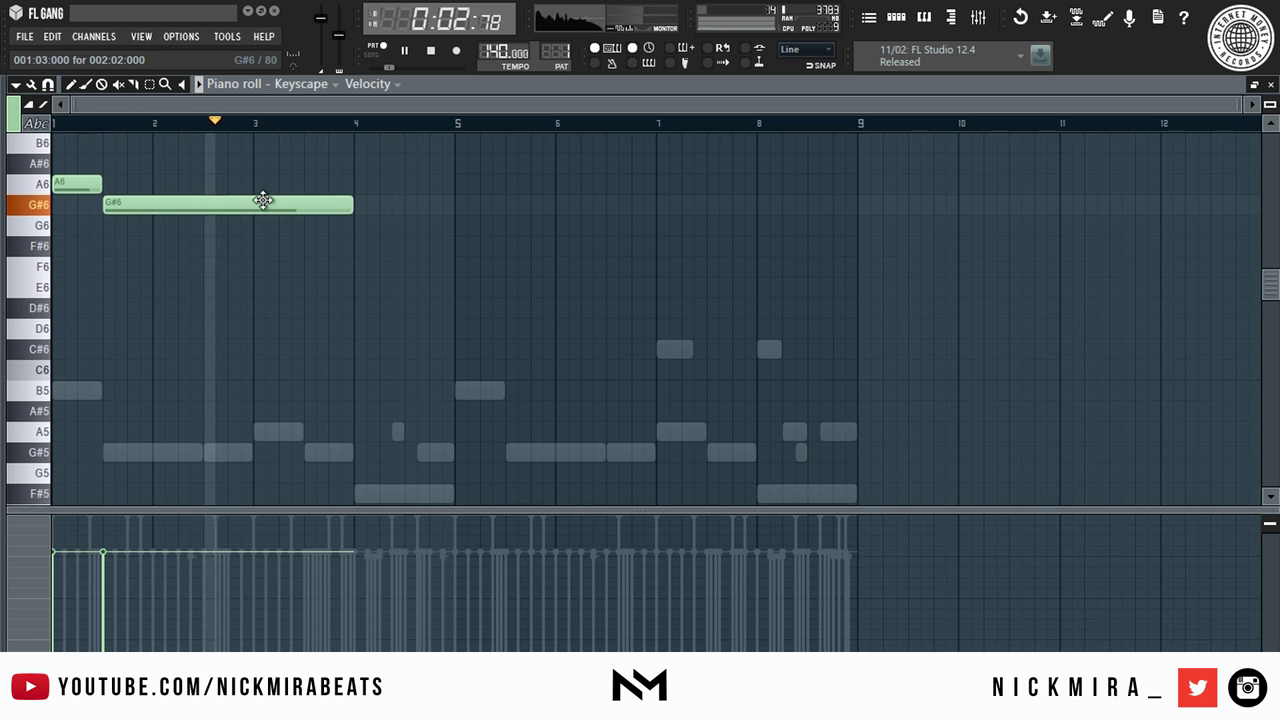
drag(306, 233, 311, 201)
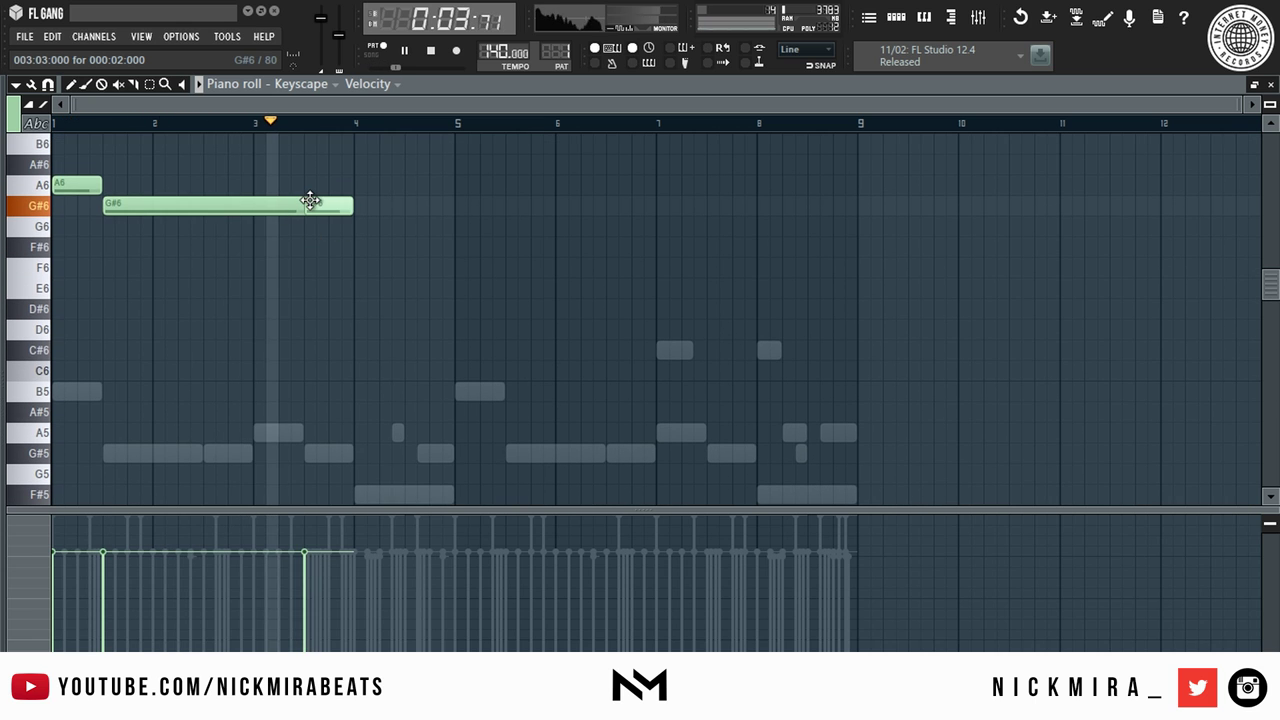
click(420, 248)
key(ctrl+l)
key(ctrl+b)
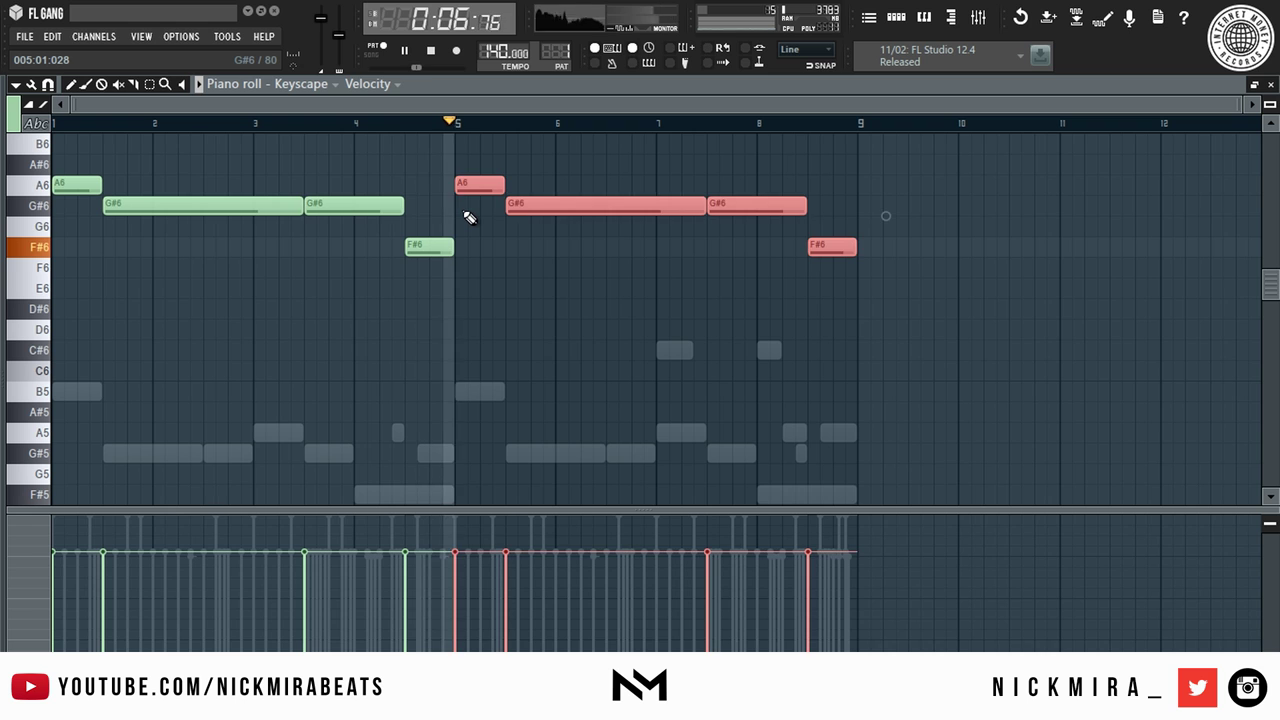
Replace the A6 note at bar 5 with B6, previewing the melody from bar 5.
click(583, 276)
key(space)
click(464, 125)
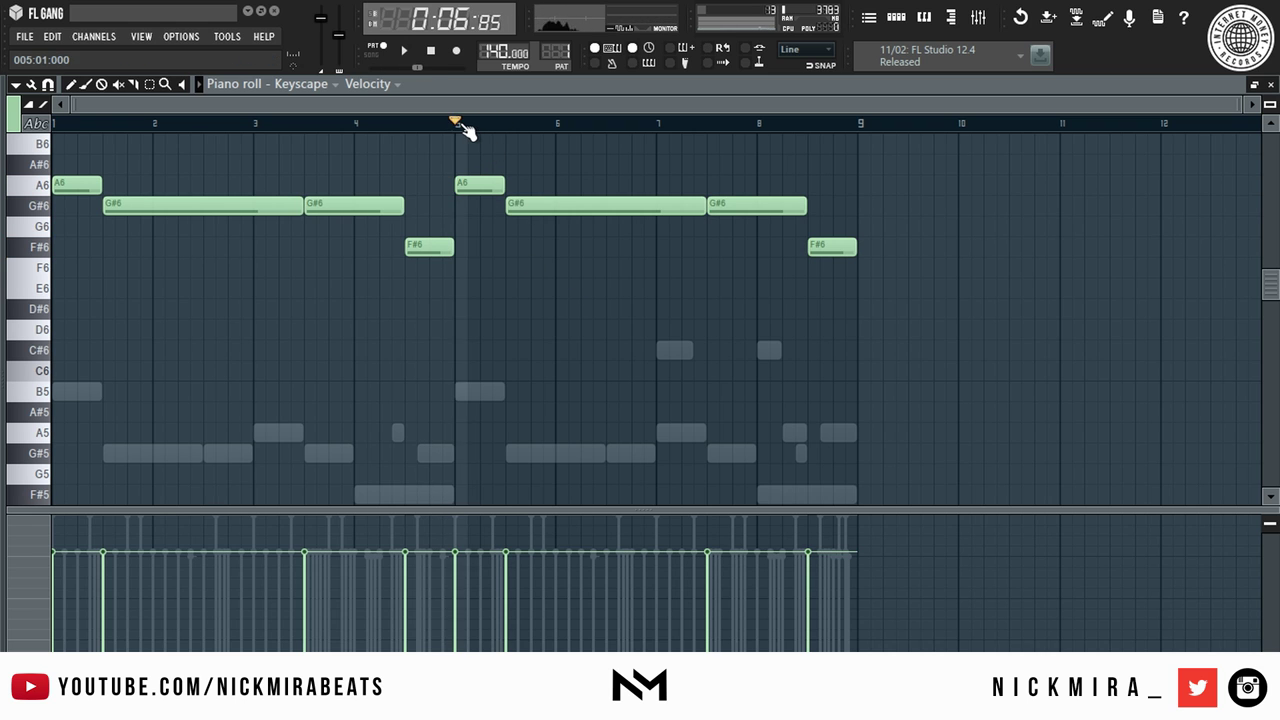
scroll(520, 209, up, 3)
key(space)
right_click(523, 272)
key(space)
key(space)
key(space)
click(504, 270)
key(space)
Delete the G#6 note after the bar 5 B6, preview, and redraw it from bar 5 beat 3 to bar 7 beat 3.
right_click(532, 330)
key(space)
key(space)
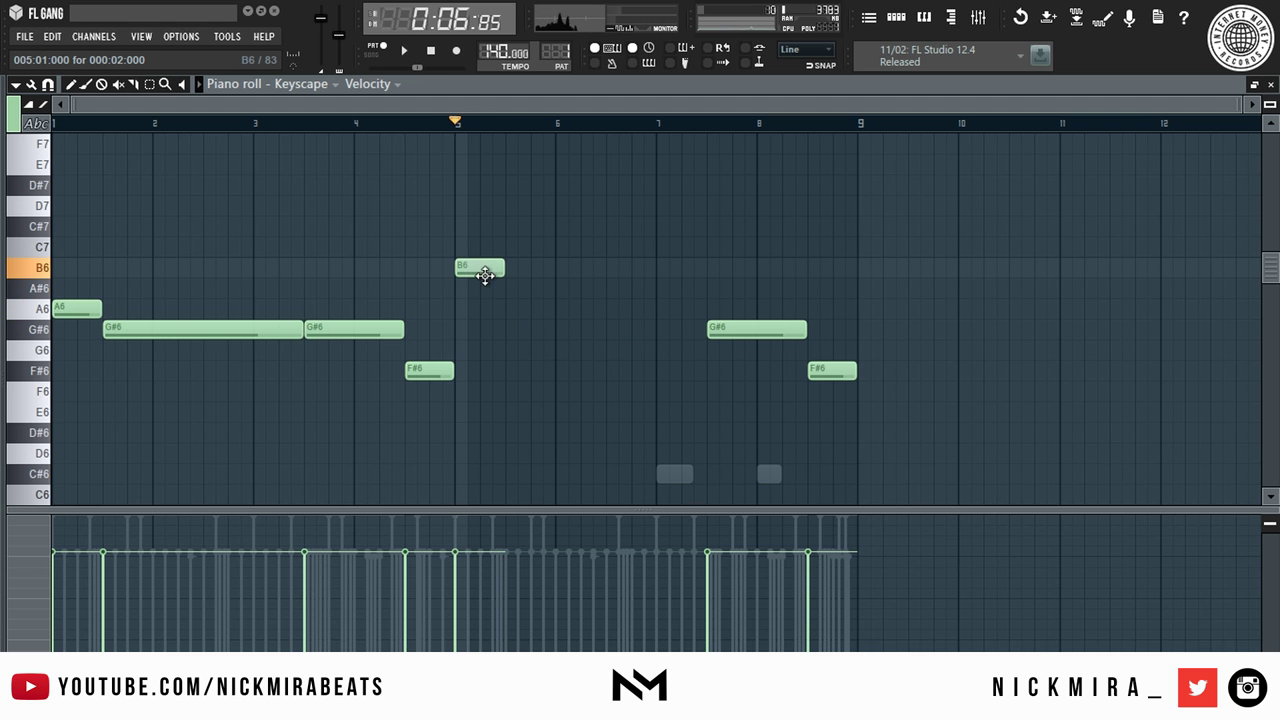
drag(553, 330, 705, 322)
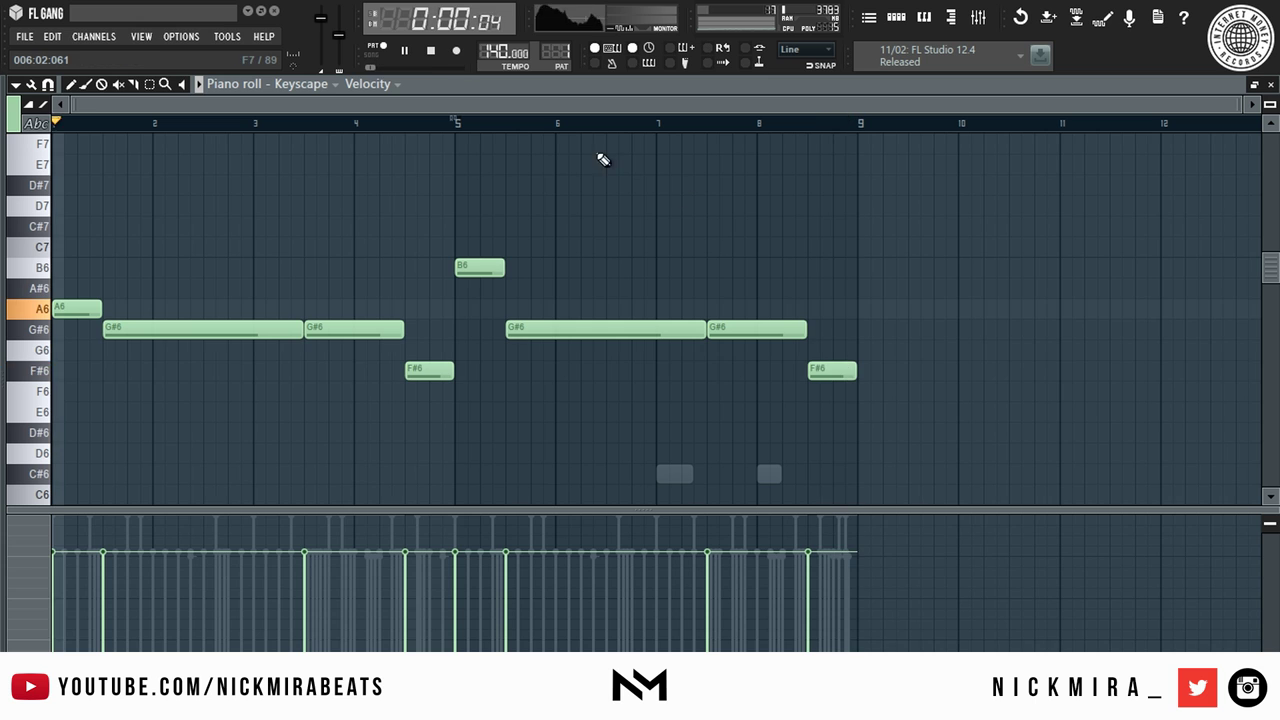
Close the piano roll and replace the Keyscape channel's instrument with B4 II, keeping its notes.
drag(346, 125, 54, 129)
key(Escape)
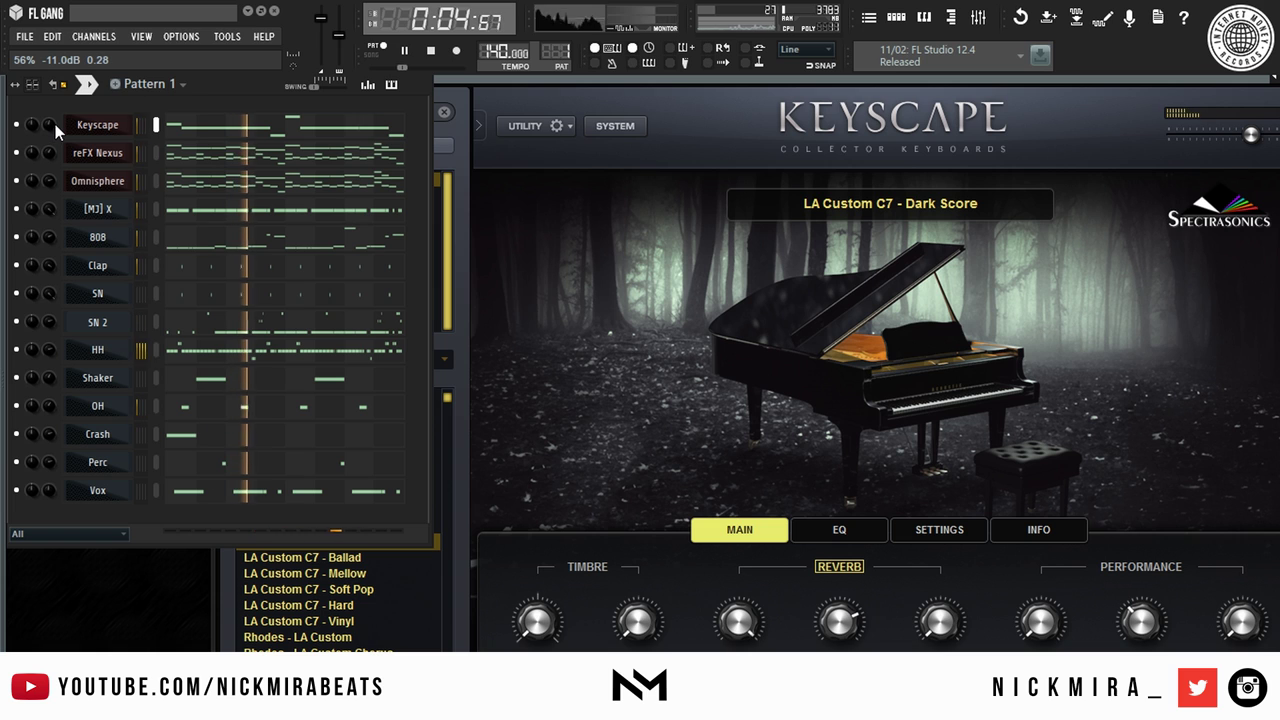
right_click(106, 122)
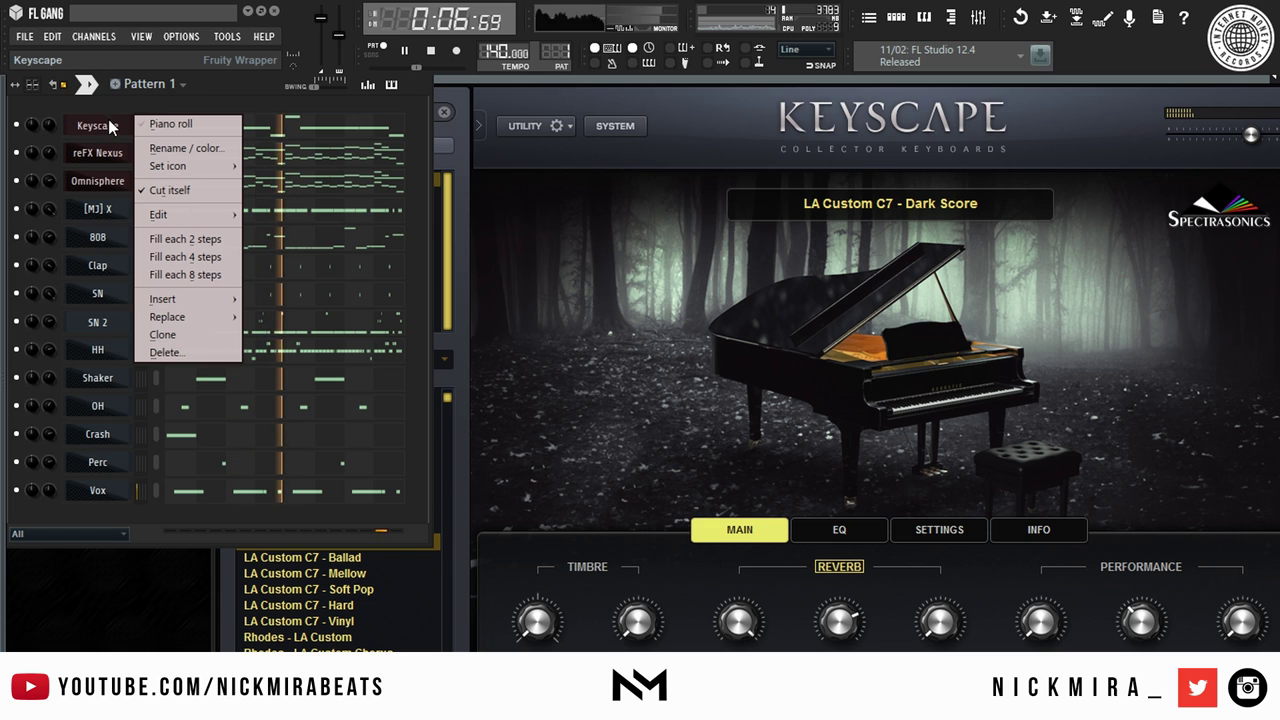
mouse_move(172, 295)
mouse_move(206, 318)
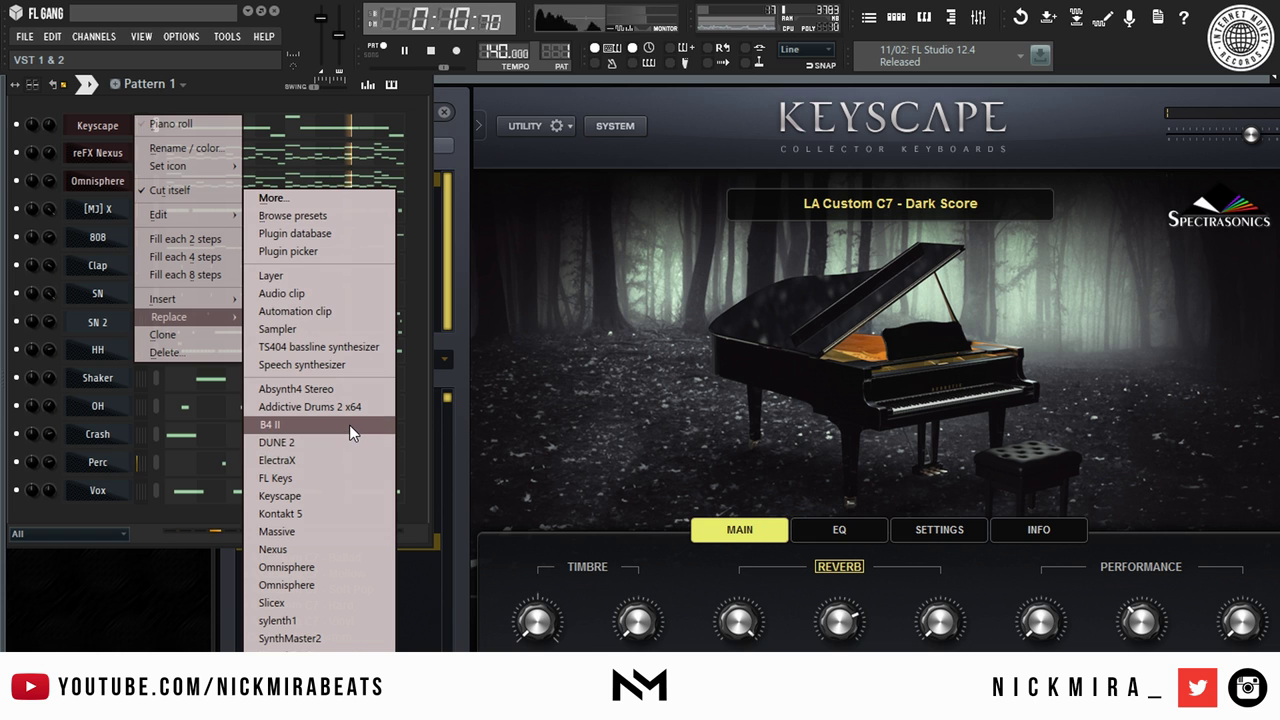
click(349, 424)
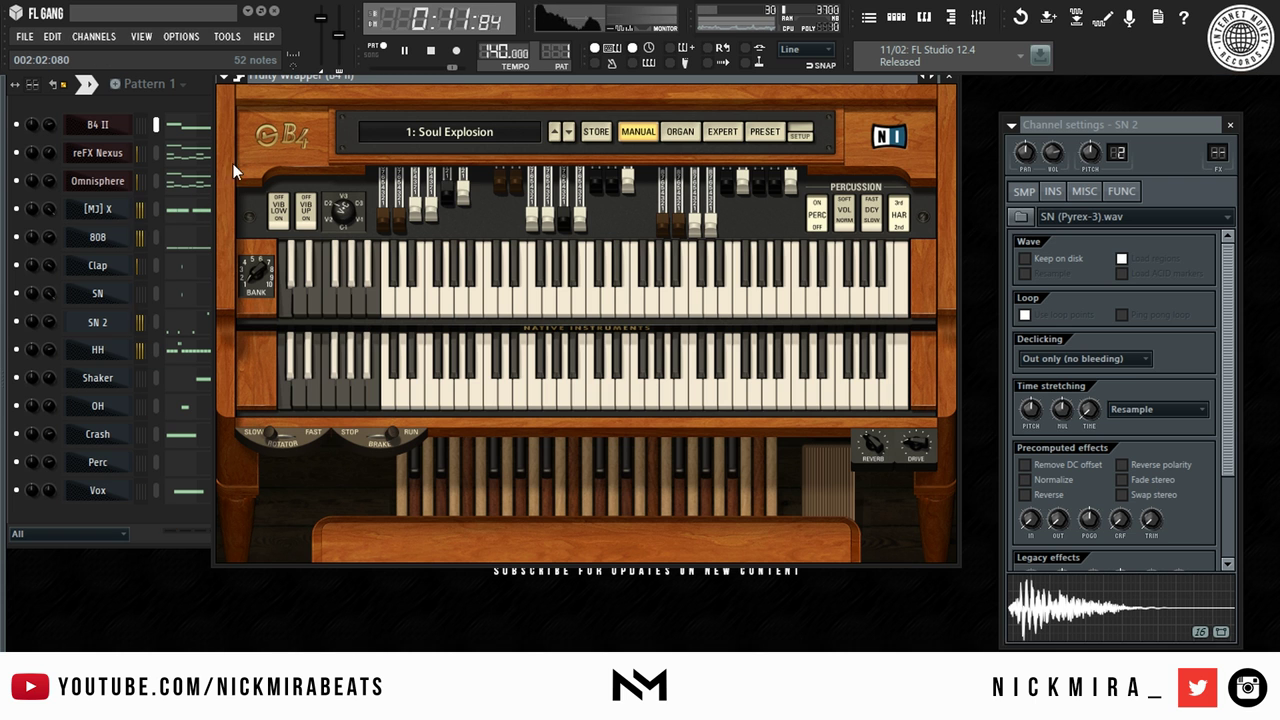
drag(330, 81, 400, 140)
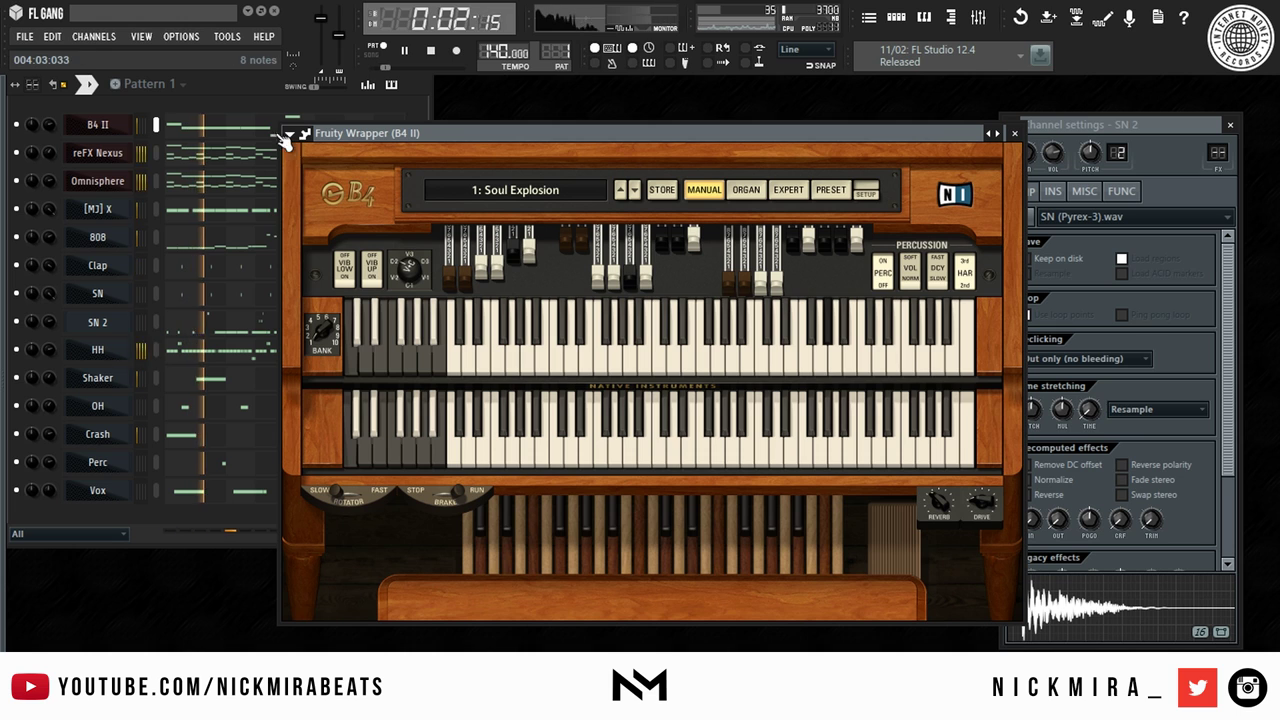
Audition the B4 II presets up to 6: Hi Gain and return to 1: Soul Explosion.
click(635, 191)
click(635, 191)
click(635, 191)
click(635, 191)
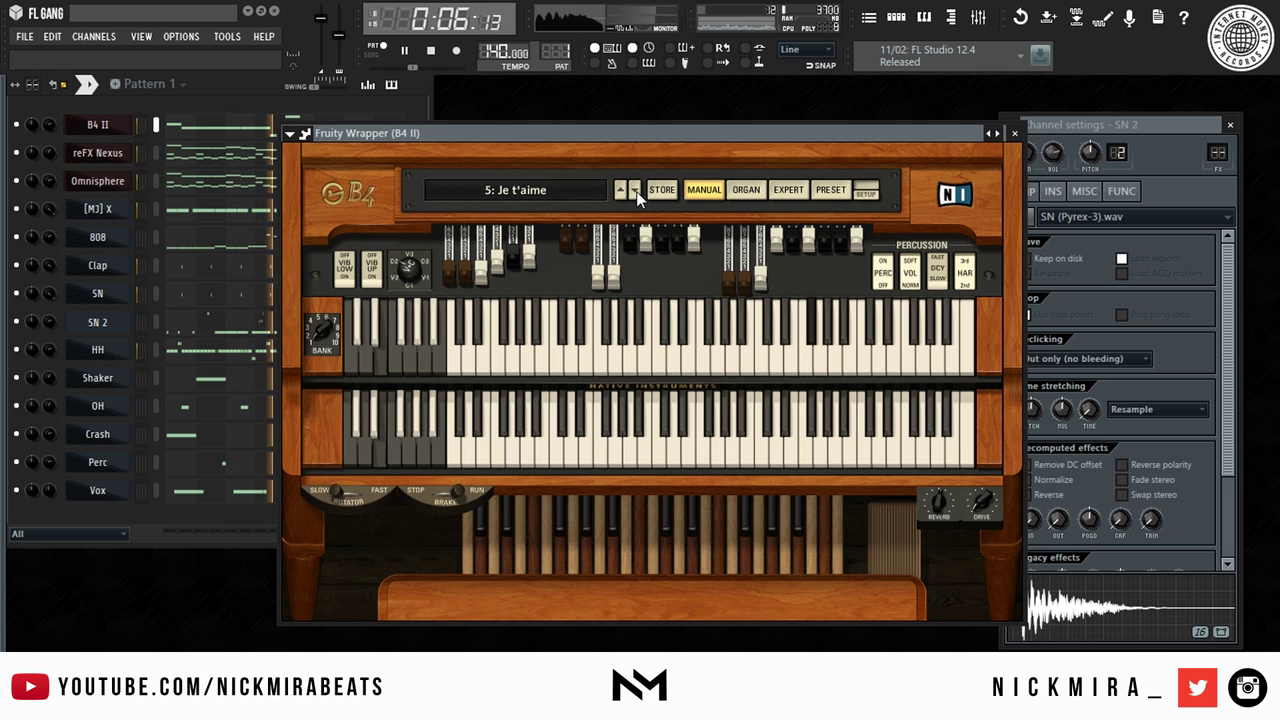
click(634, 191)
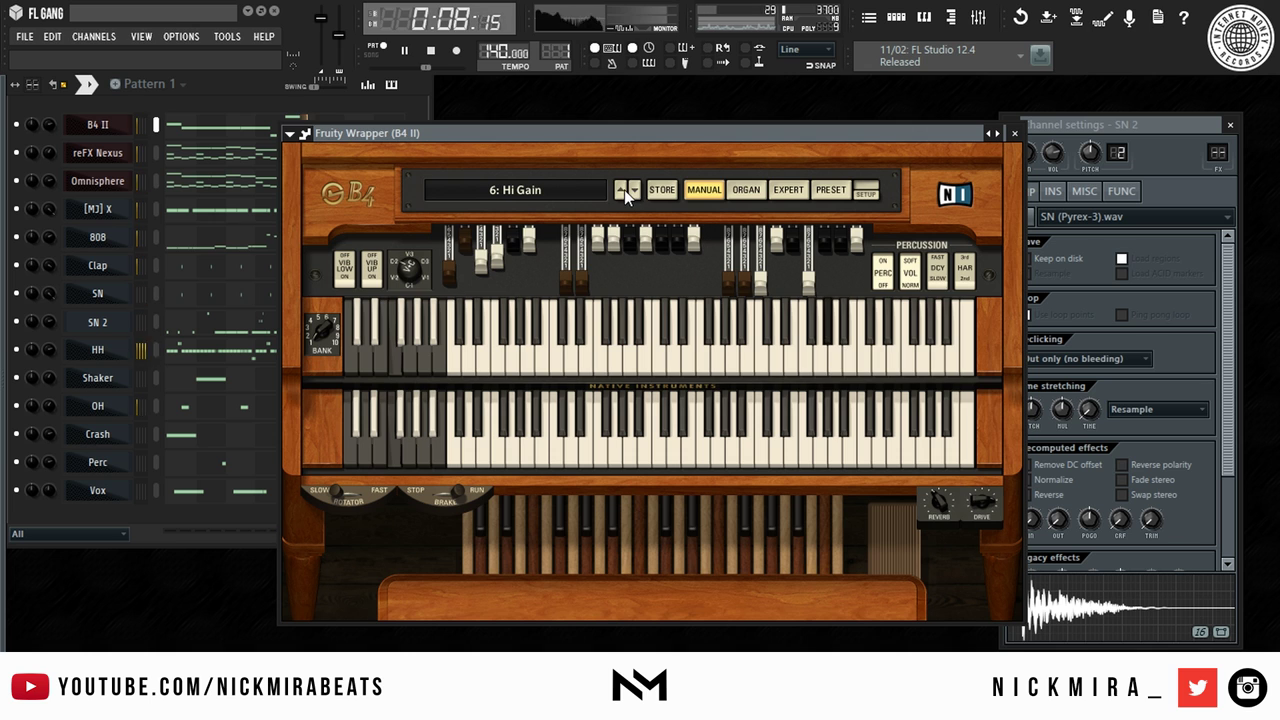
click(624, 189)
click(624, 189)
click(624, 189)
click(624, 189)
click(624, 189)
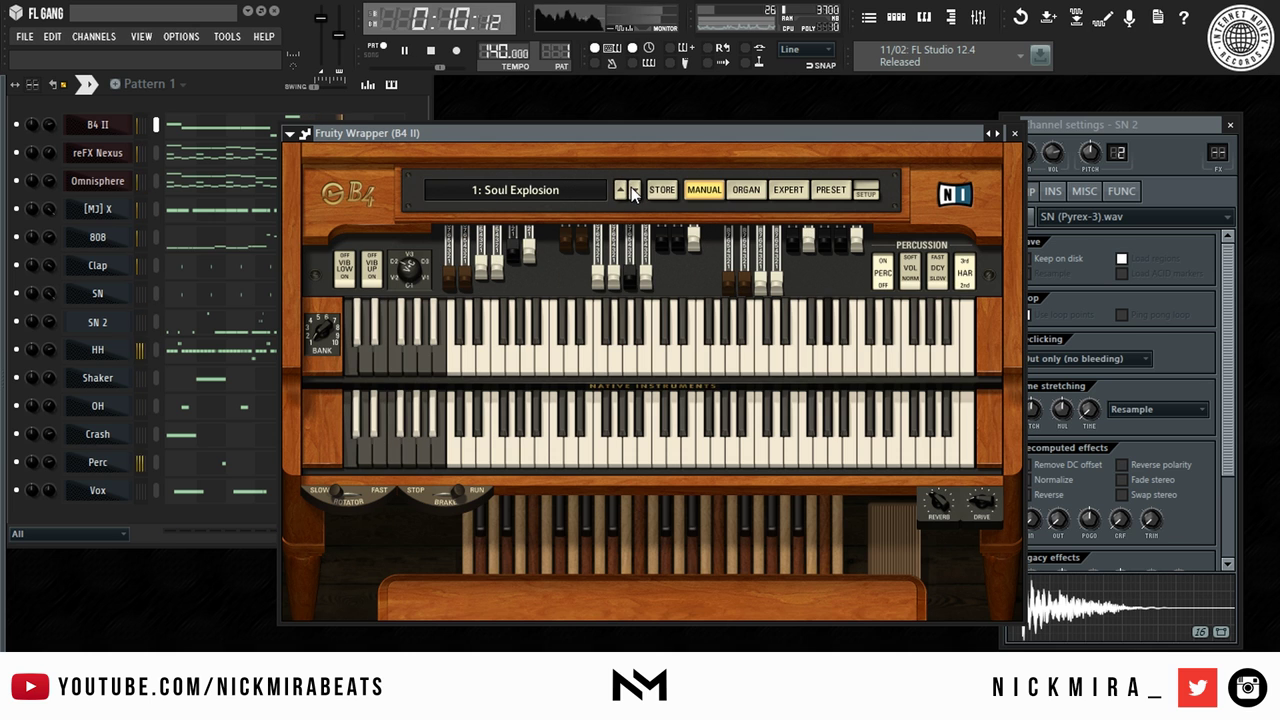
Look at the B4 II's organ controls, return to the manual view and close the plugin window.
click(748, 189)
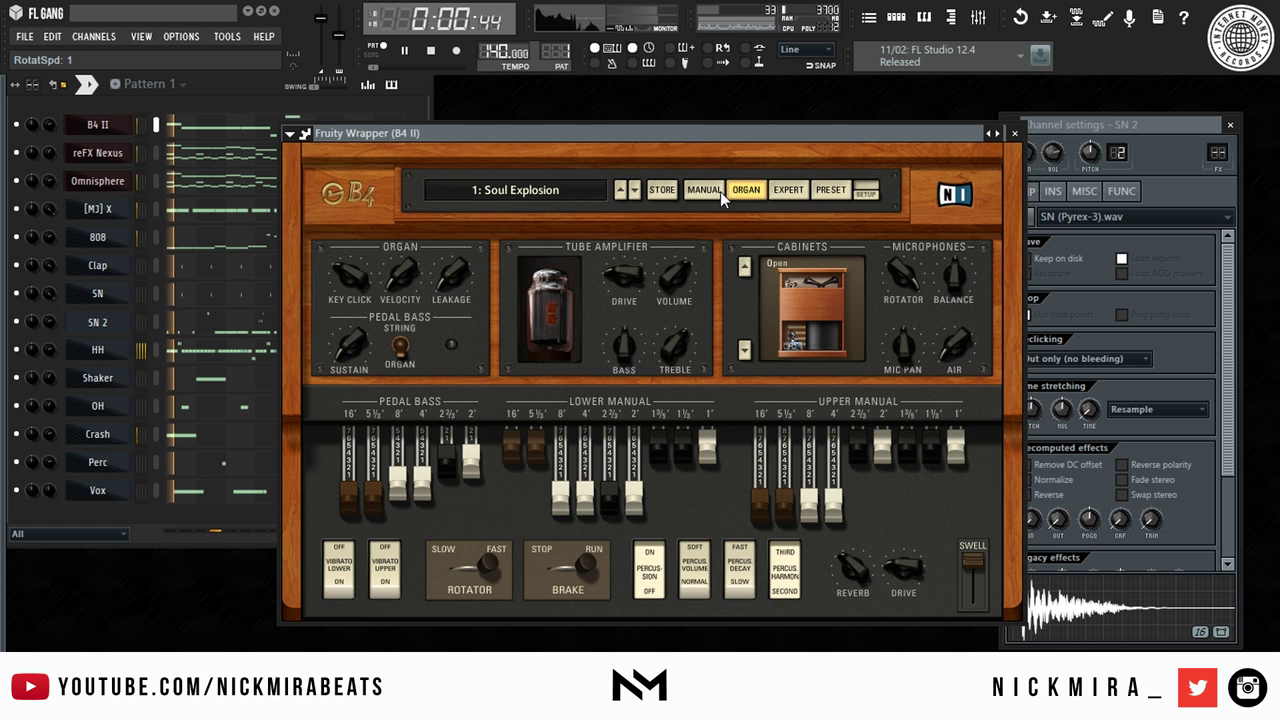
click(708, 190)
click(631, 119)
click(597, 137)
key(Escape)
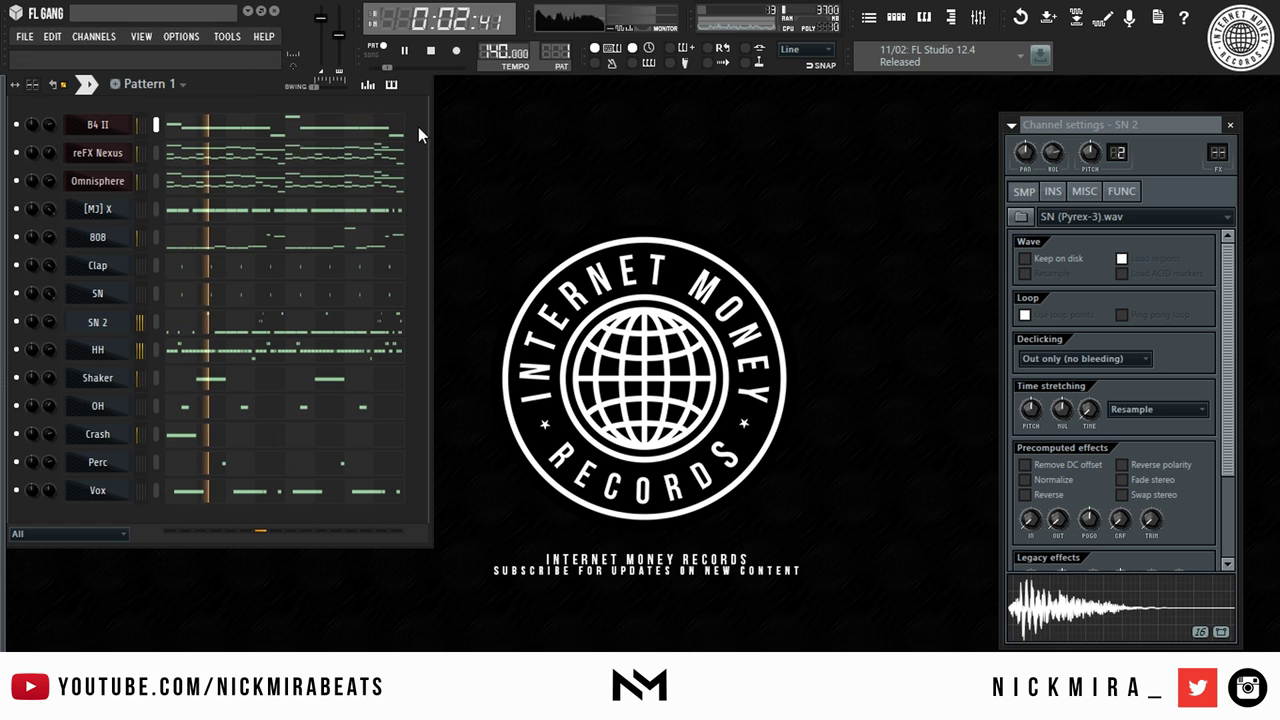
right_click(98, 135)
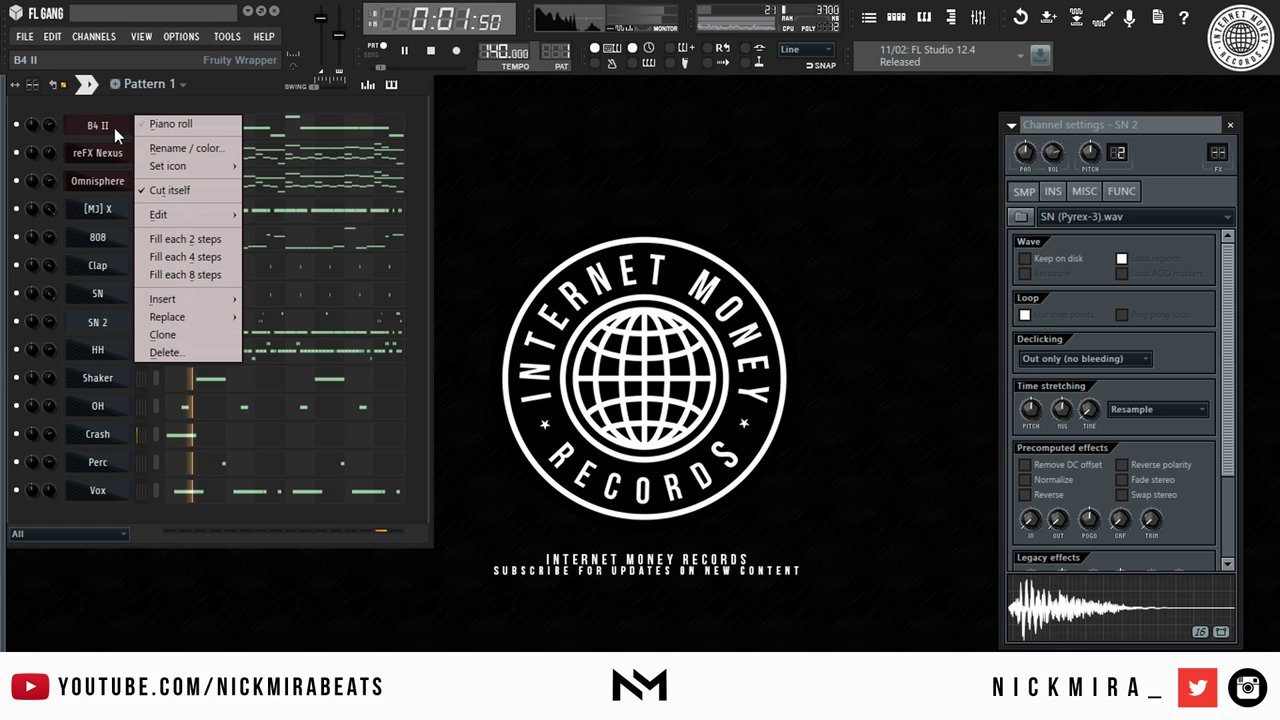
click(123, 128)
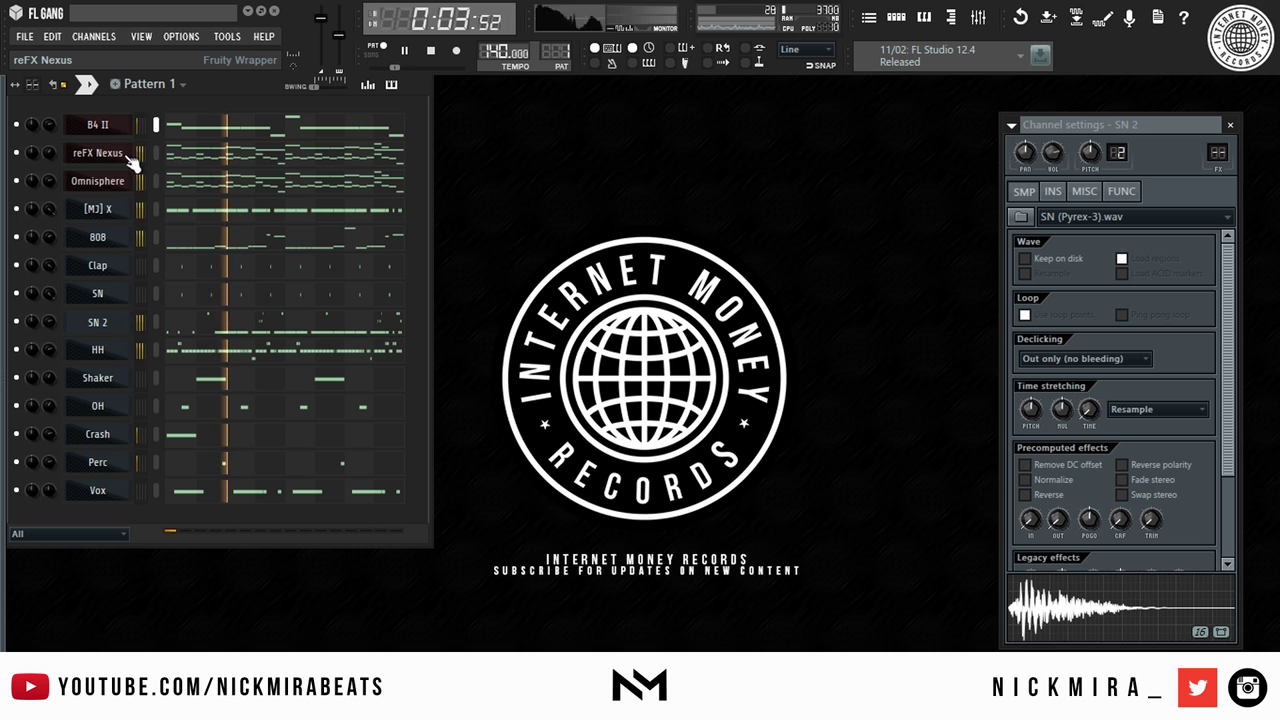
right_click(124, 135)
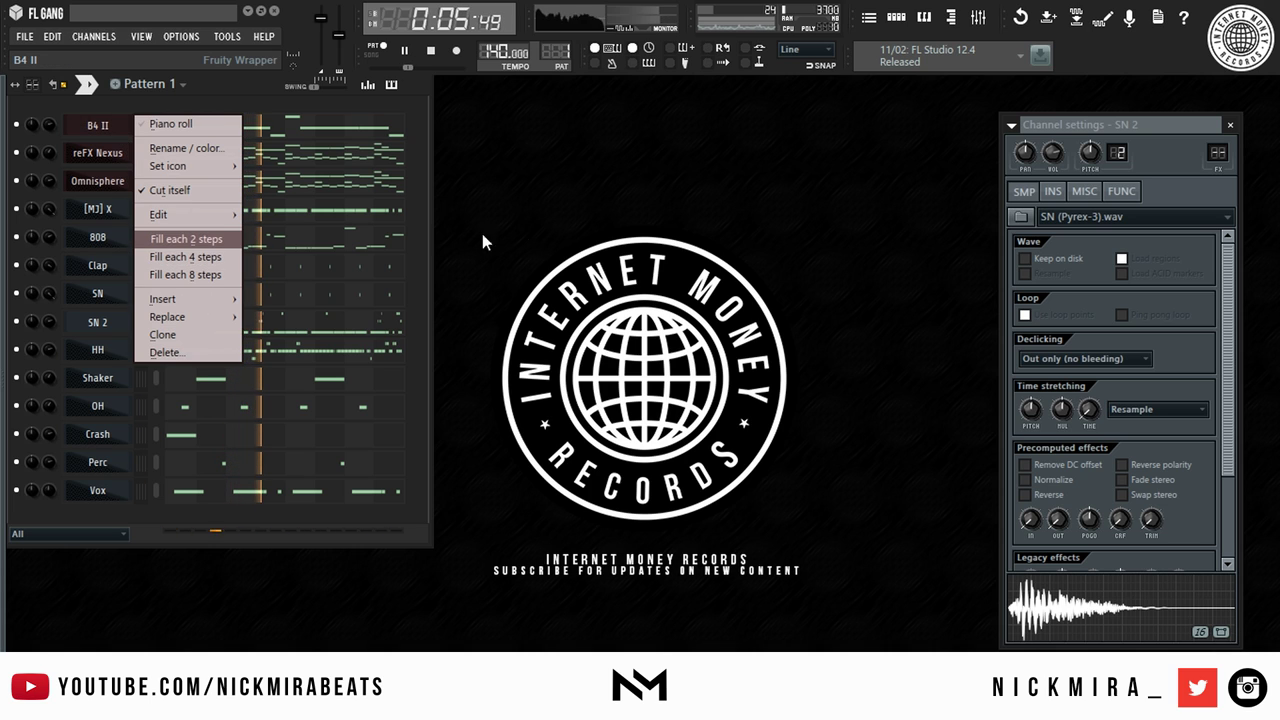
click(537, 232)
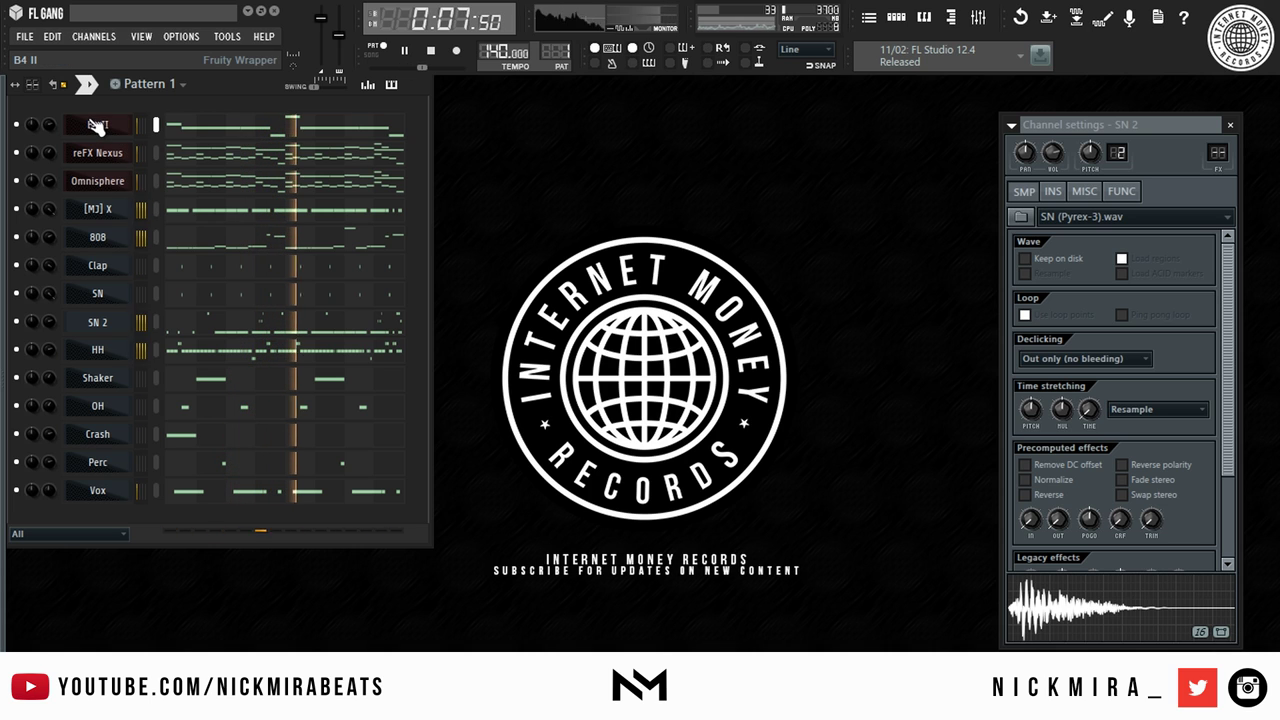
key(space)
key(space)
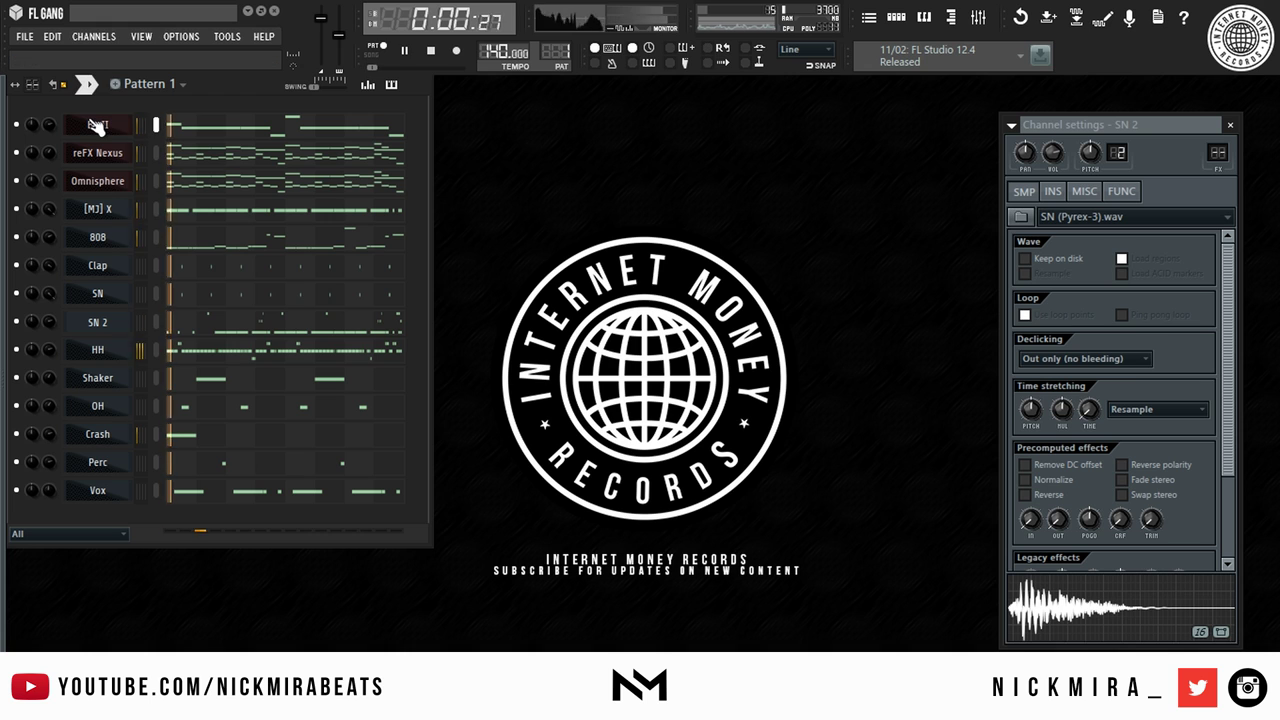
Insert a new Keyscape channel above B4 II.
right_click(100, 125)
mouse_move(208, 301)
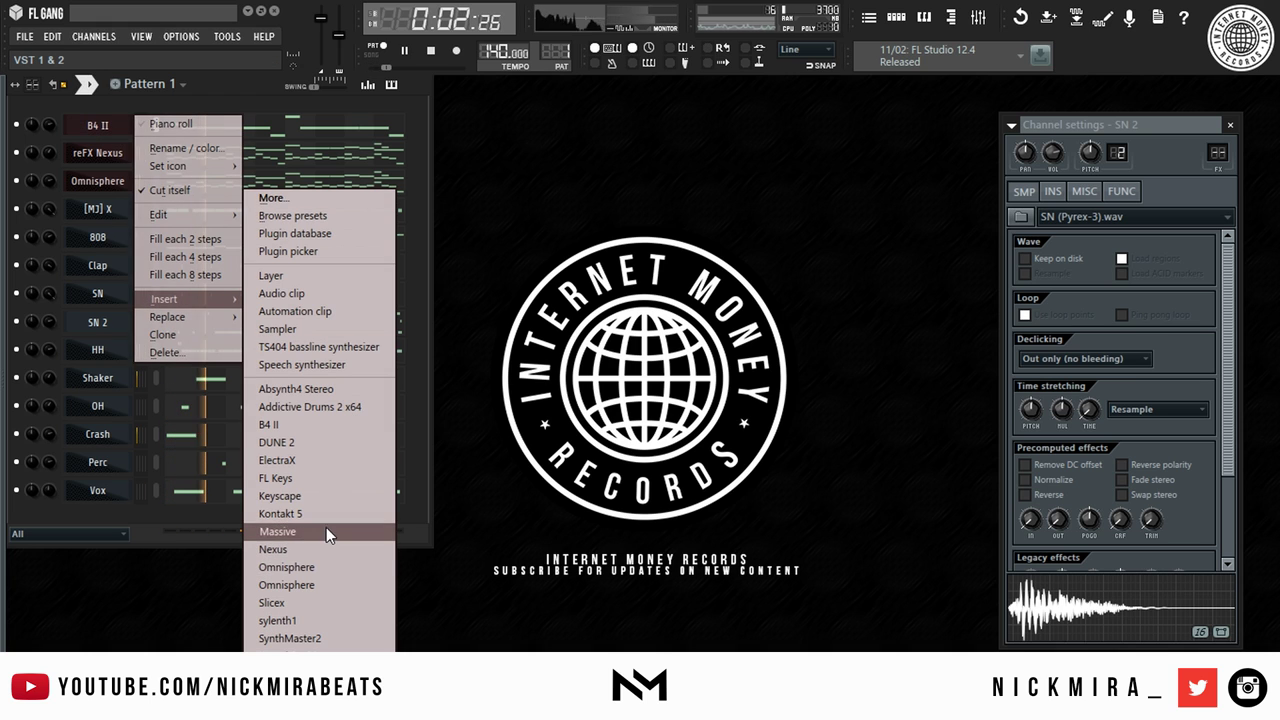
click(327, 496)
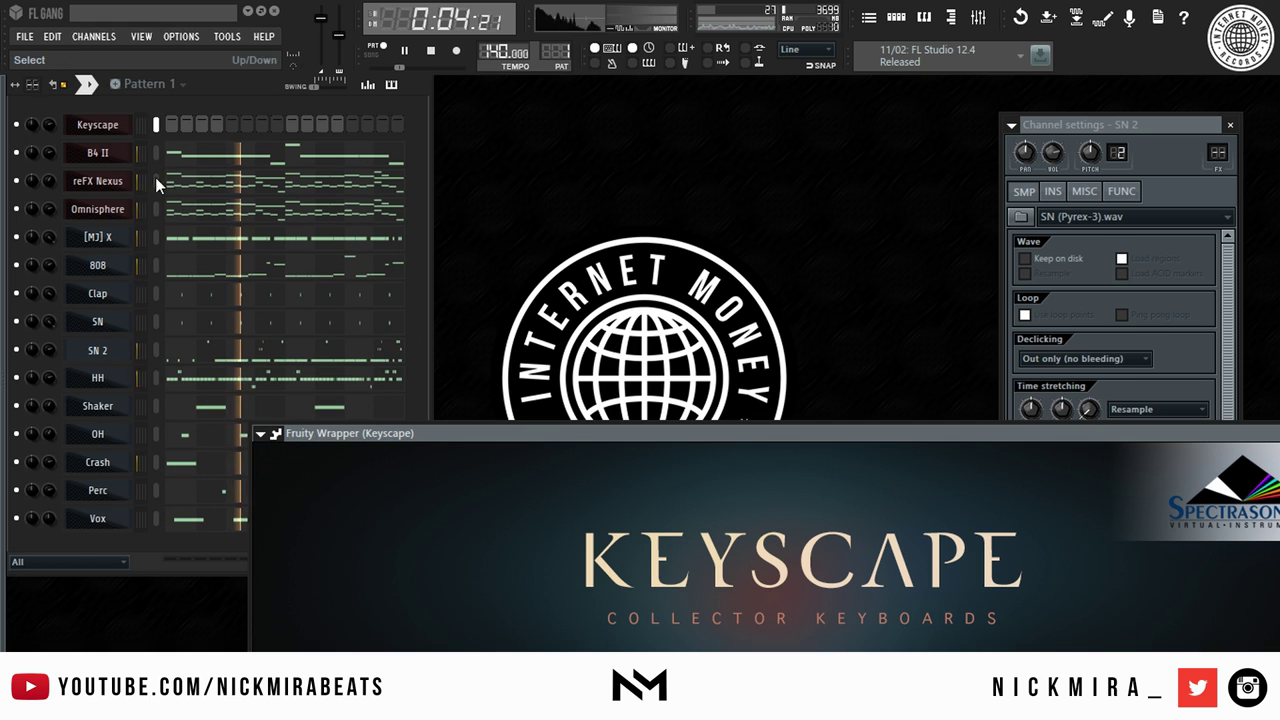
Paste the B4 II melody into the new Keyscape channel, mute B4 II and restart playback.
right_click(114, 127)
mouse_move(158, 214)
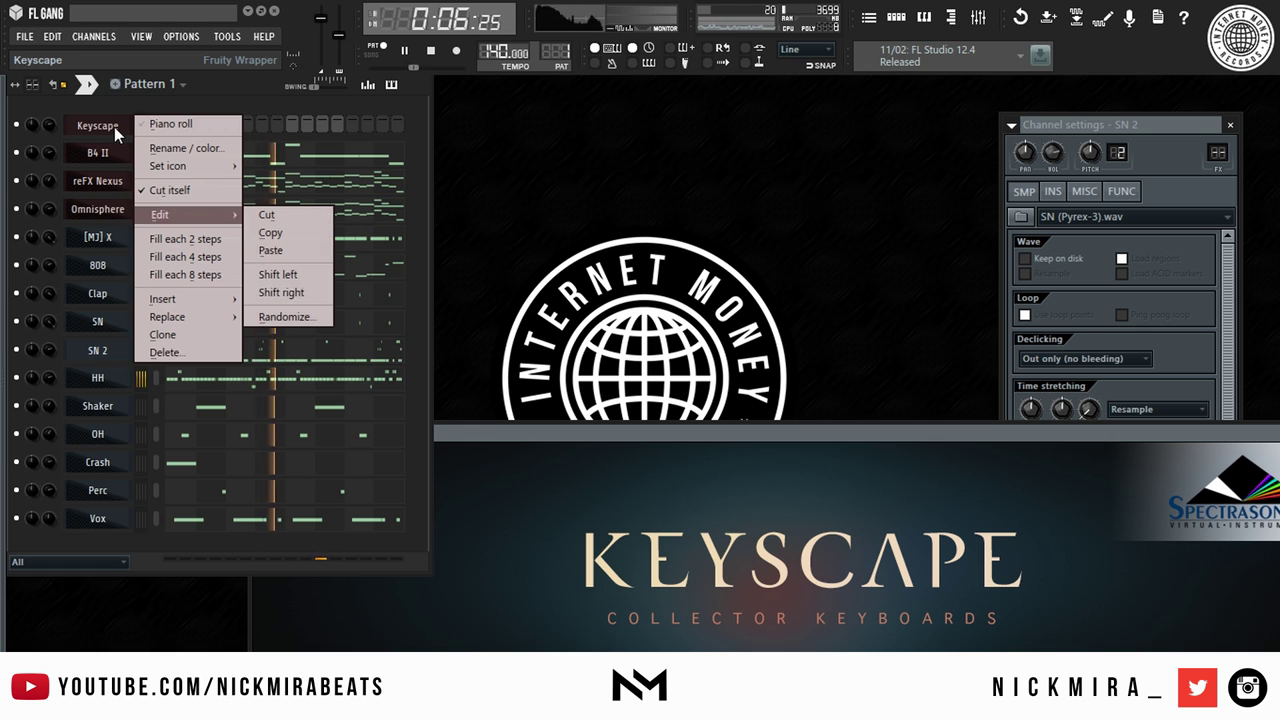
click(280, 249)
key(space)
key(space)
click(96, 127)
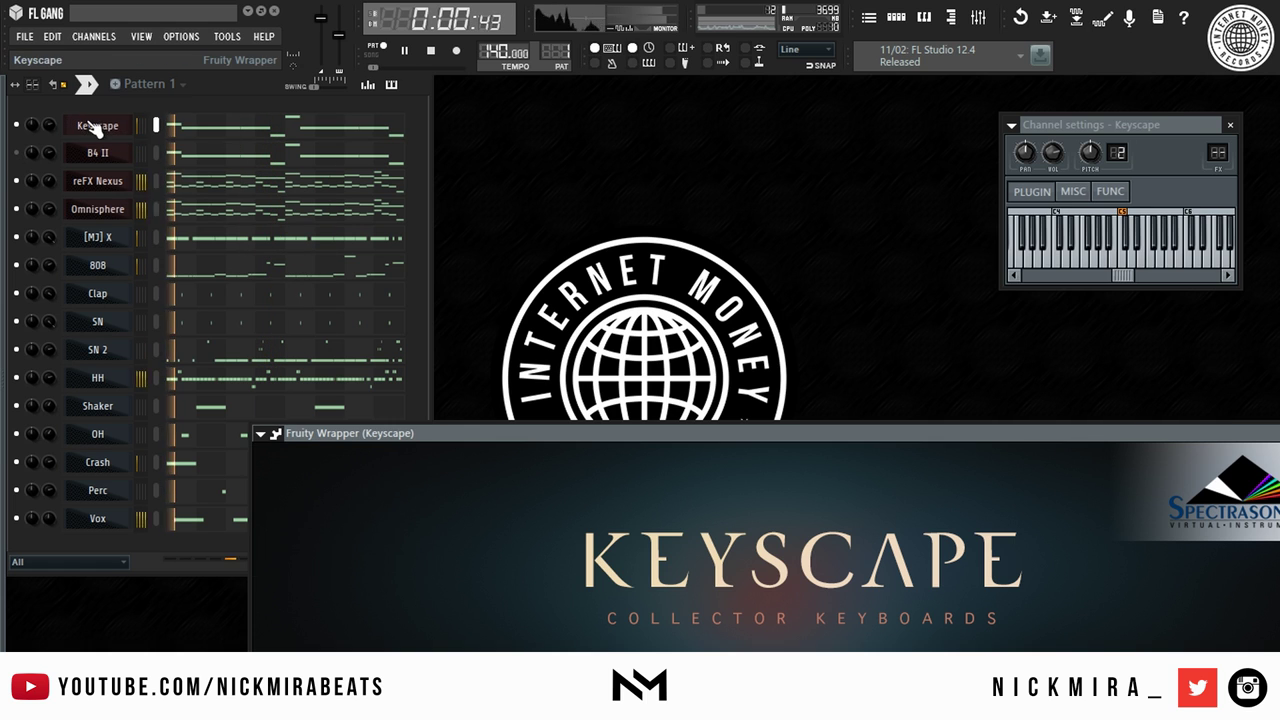
Bring the whole Keyscape window into view, load the LA Custom C7 Grand Piano patch and play the beat with it.
key(space)
drag(564, 431, 432, 128)
click(531, 273)
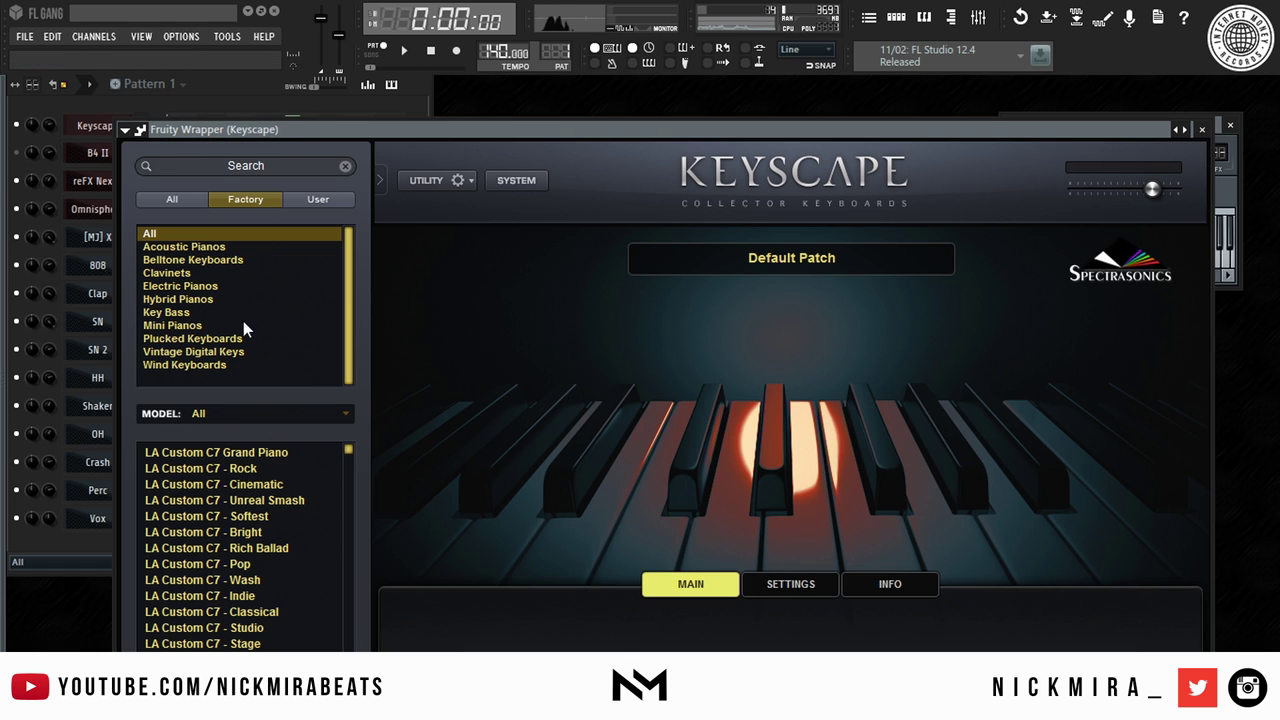
click(257, 451)
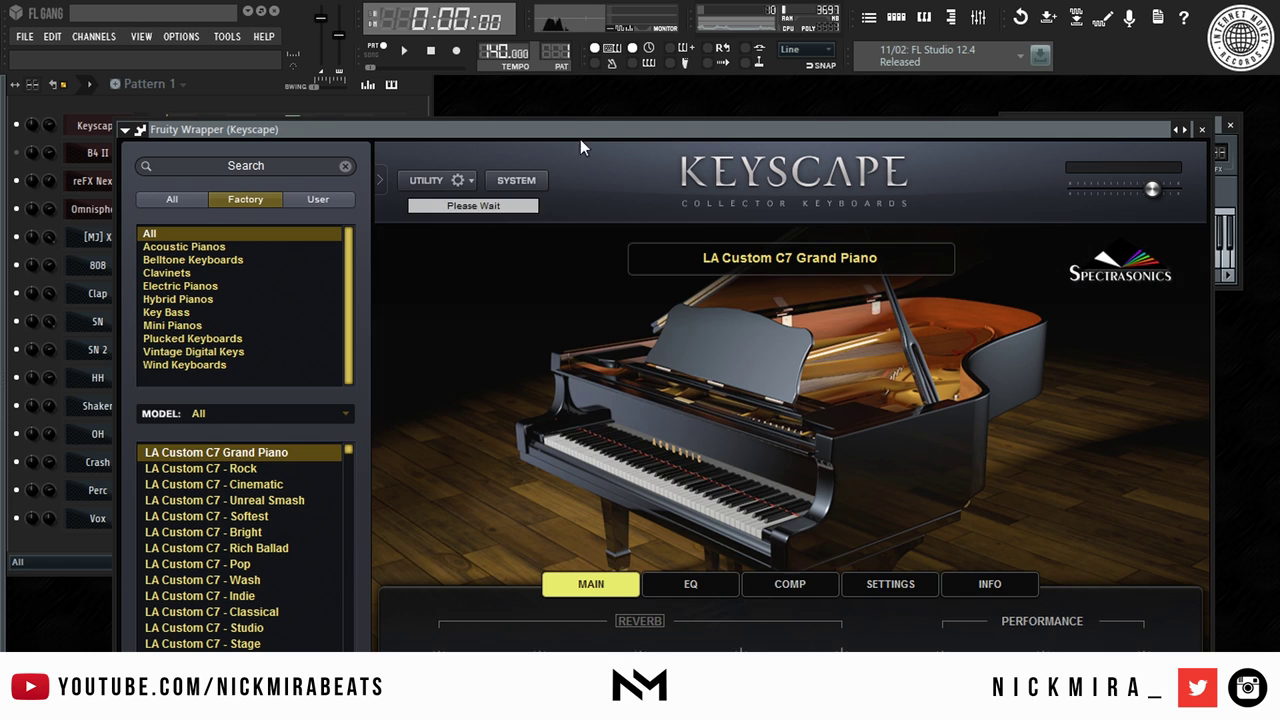
key(F6)
key(space)
click(502, 129)
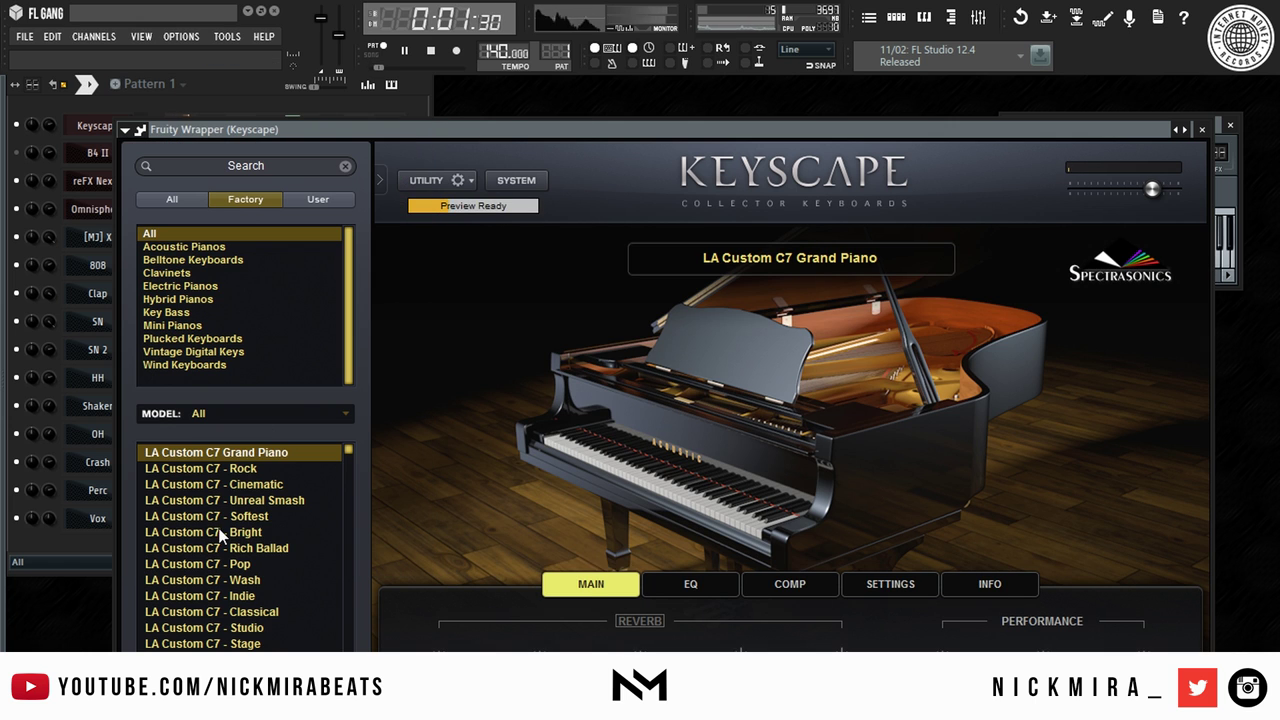
Load the LA Custom C7 - Dark Score patch in Keyscape, close the plugin window and restart playback.
scroll(220, 530, down, 3)
click(243, 564)
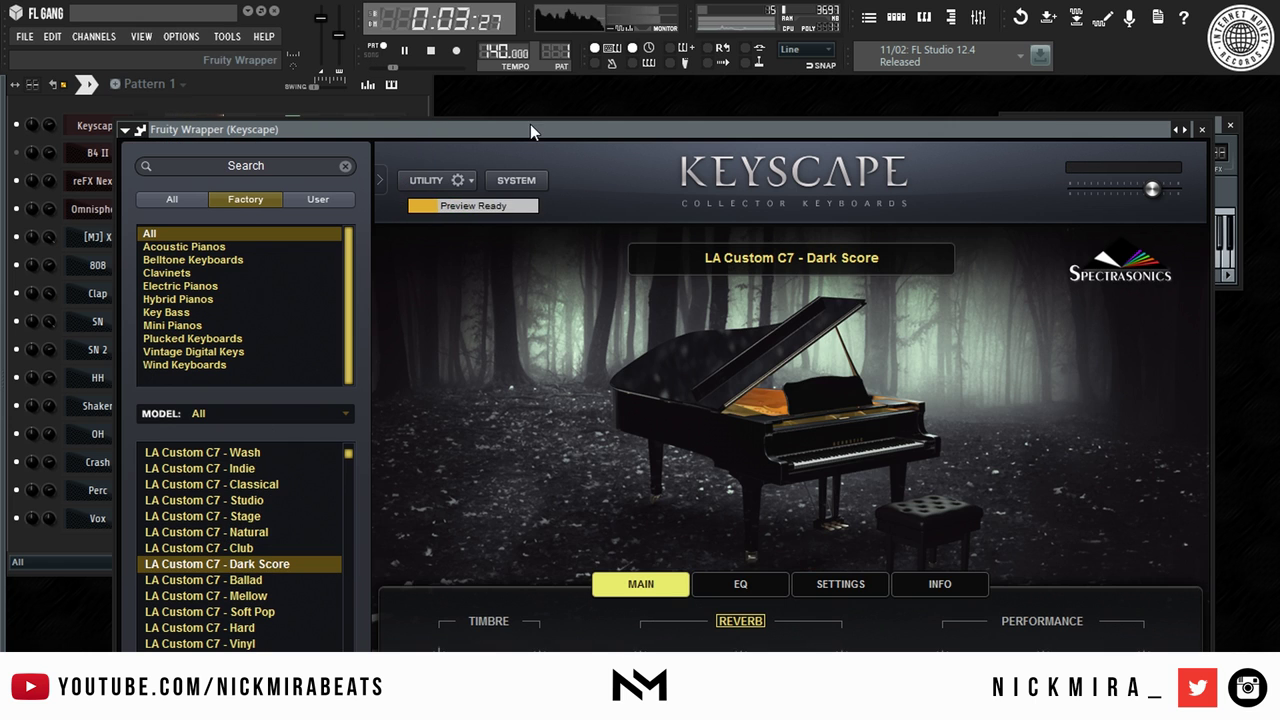
key(Escape)
key(space)
key(space)
Unmute the B4 II channel and open its notes in the piano roll.
click(17, 153)
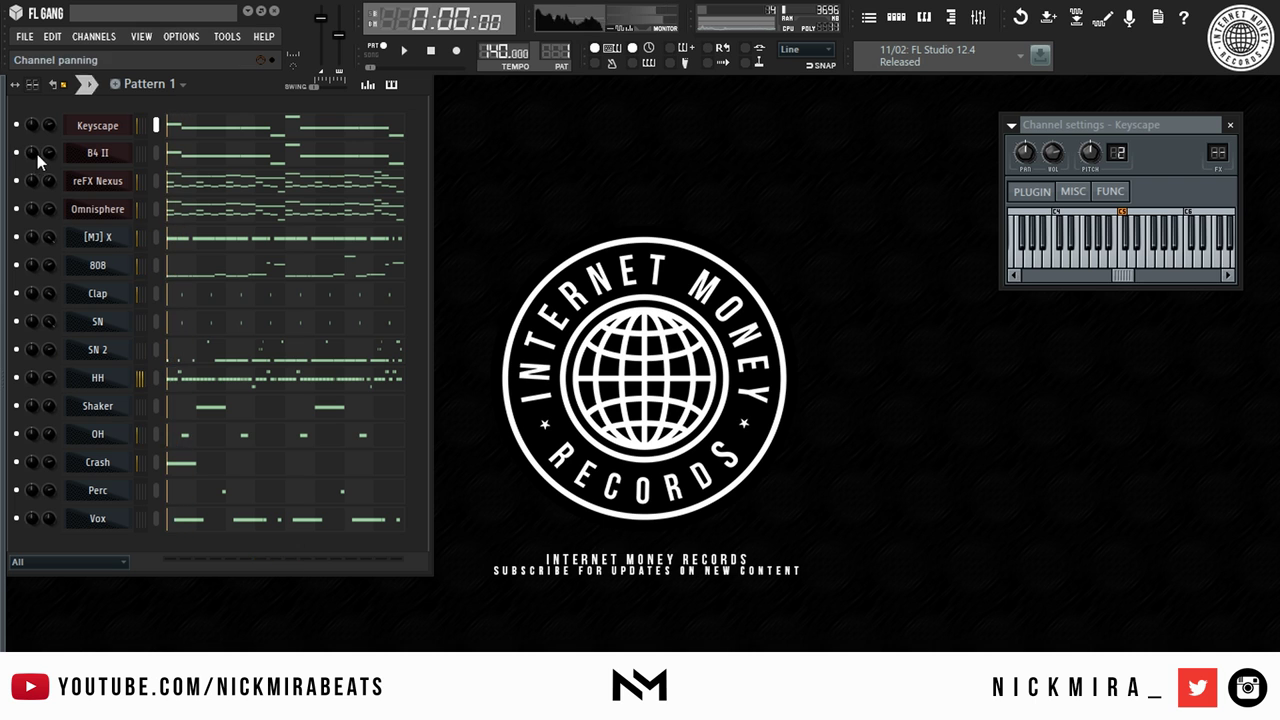
click(72, 155)
right_click(117, 153)
click(170, 152)
key(space)
Add B6 and C#7 notes above the first long G#6 in the B4 II pattern to form a chord.
scroll(189, 110, down, 3)
scroll(191, 124, down, 5)
key(space)
key(space)
scroll(197, 125, down, 1)
click(124, 260)
click(114, 224)
key(space)
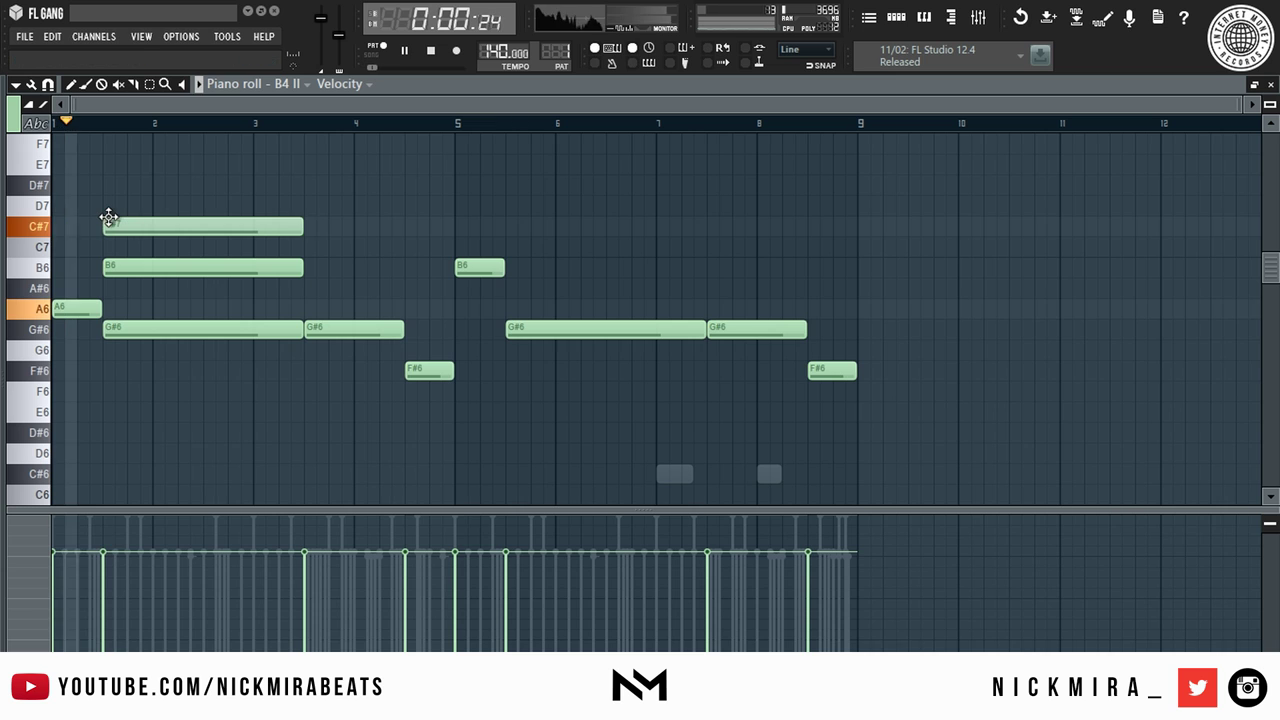
Select the three-note B4 II chord and apply the strumizer to it.
drag(166, 220, 192, 390)
key(alt+l)
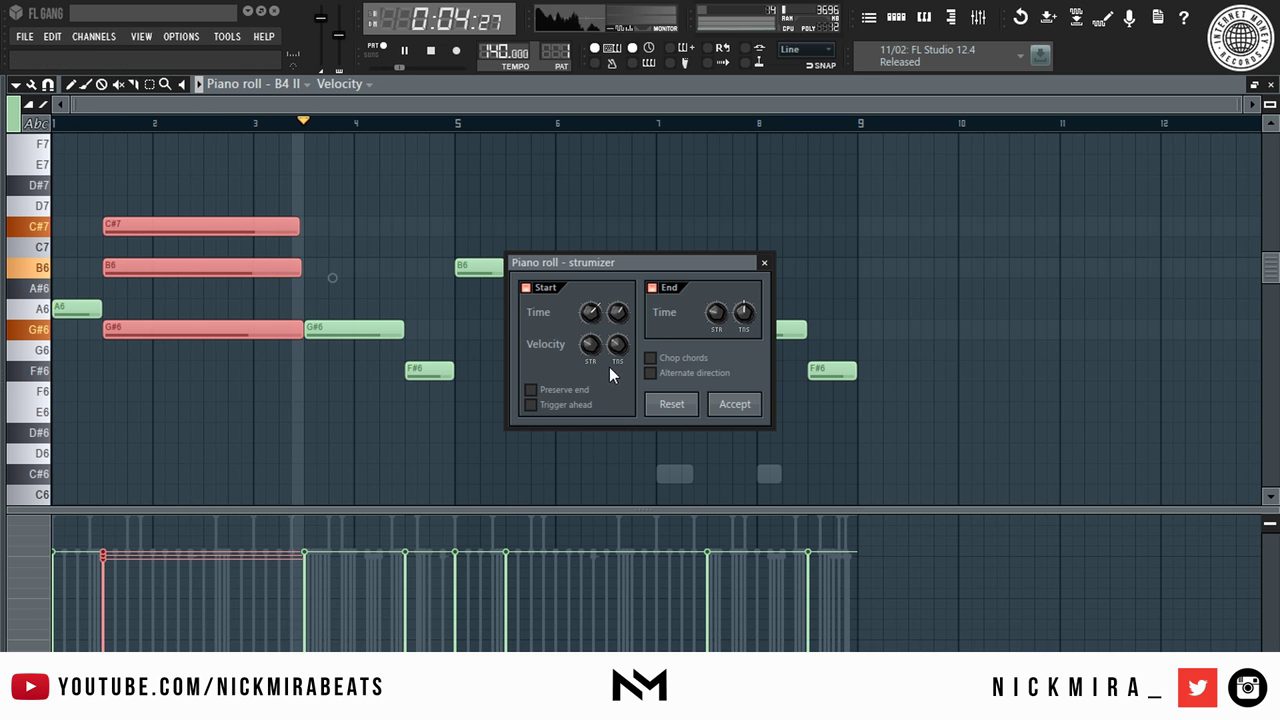
click(733, 401)
Delete the G#6 note following the strummed chord and shorten the chord's three notes to just under one bar.
right_click(364, 326)
key(space)
key(space)
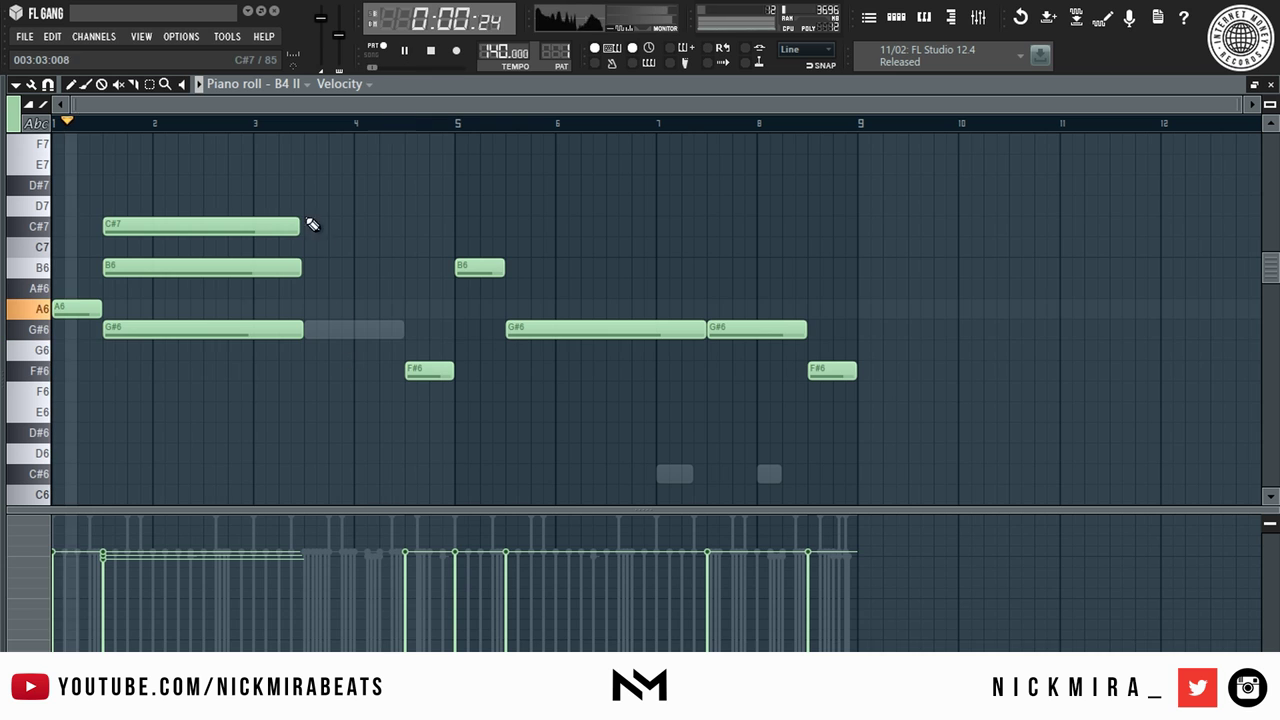
drag(304, 197, 251, 417)
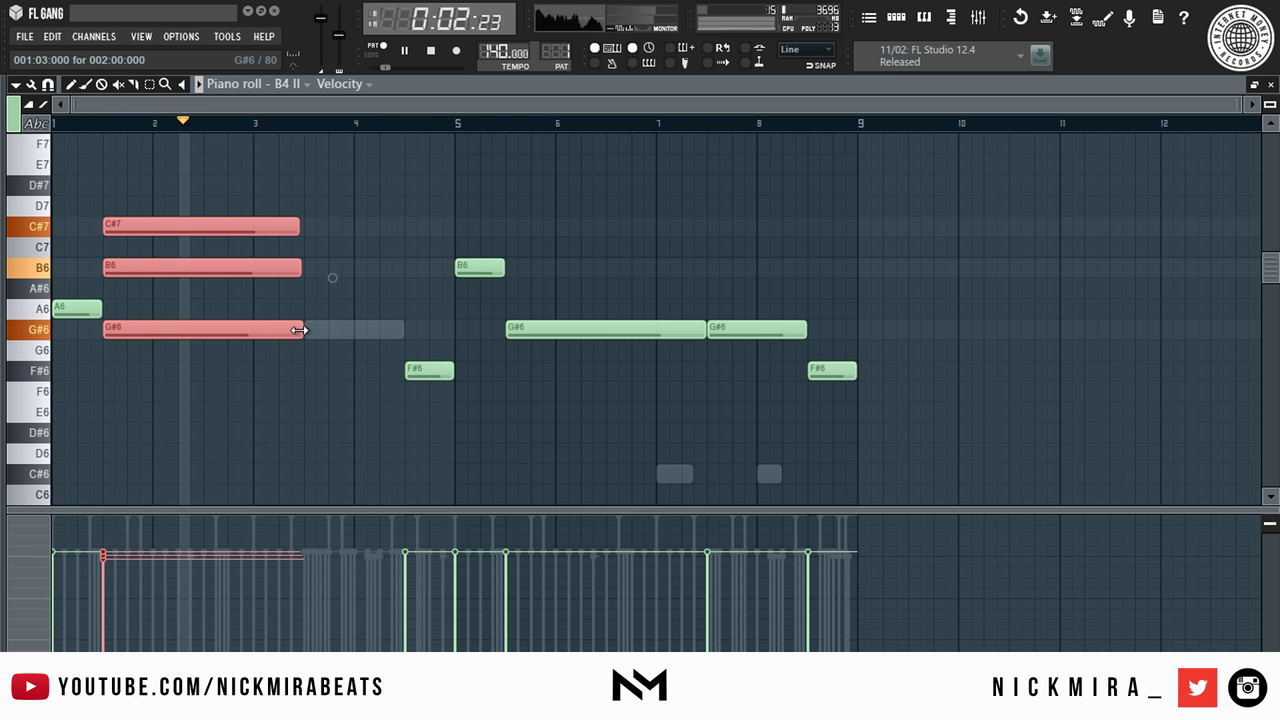
drag(295, 332, 191, 303)
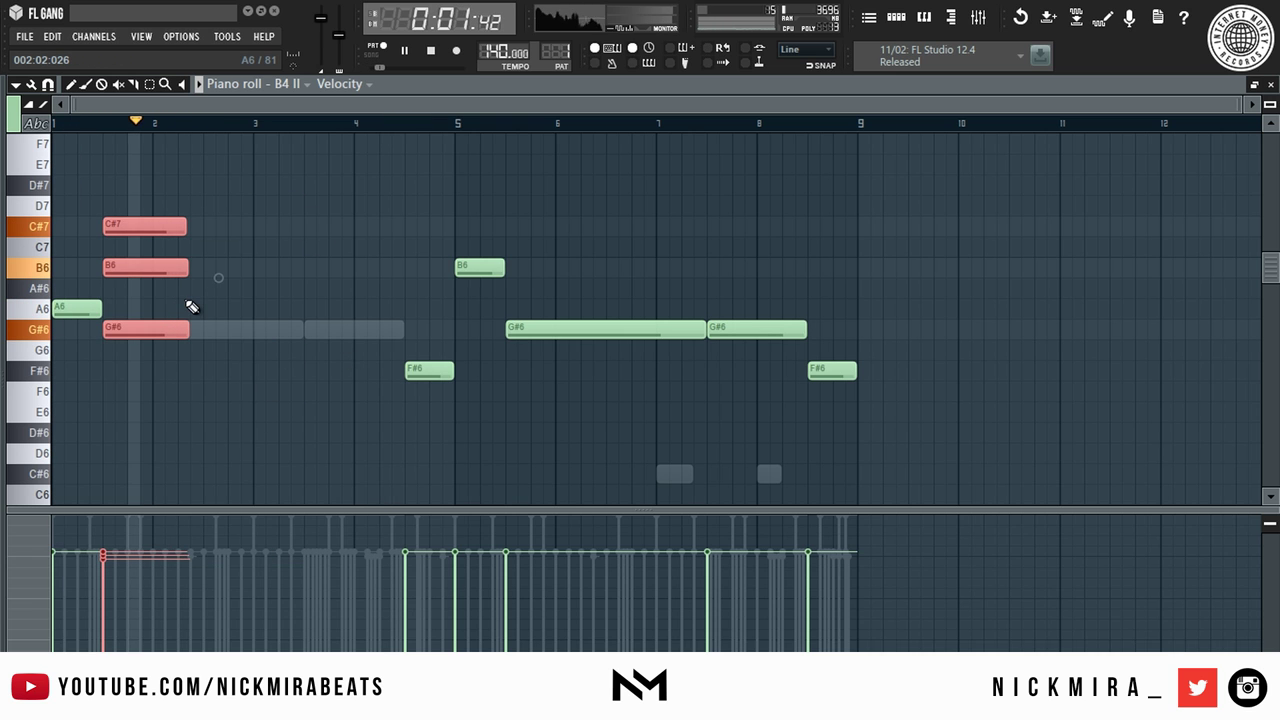
click(191, 300)
key(space)
key(space)
Copy the shortened chord twice at one-bar intervals, filling the pattern up to the F#6 note.
drag(183, 197, 119, 378)
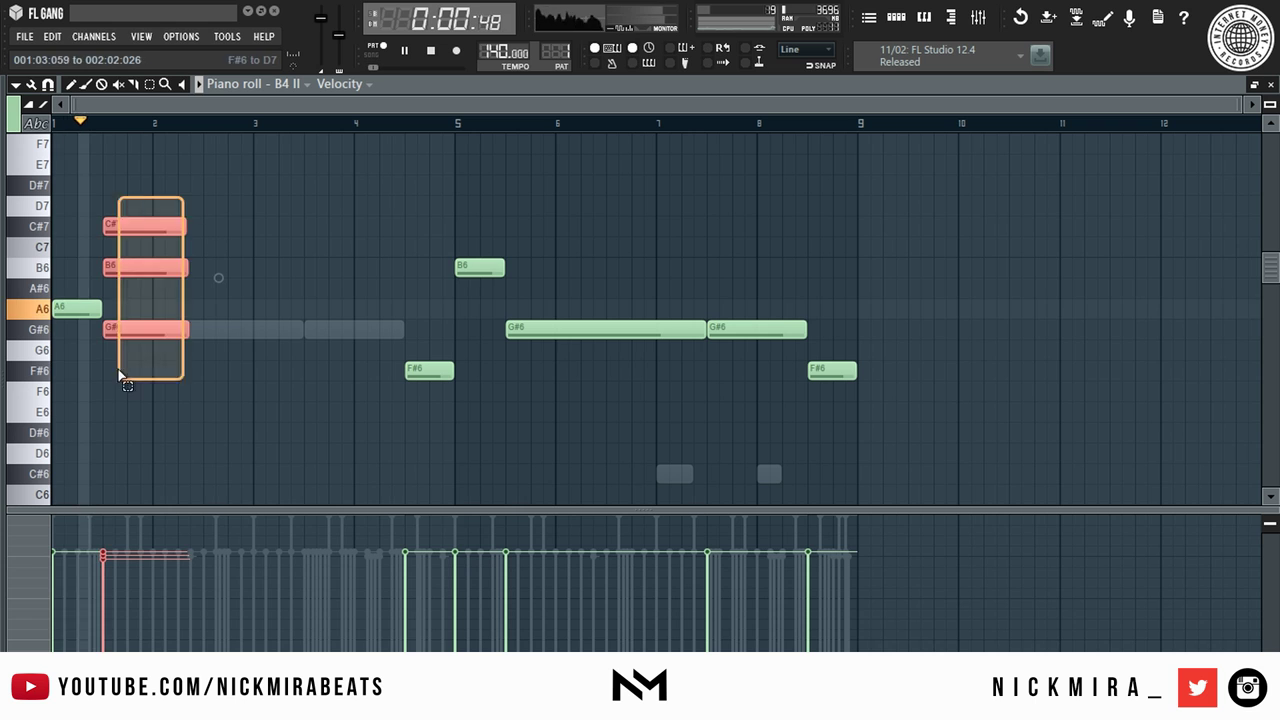
drag(146, 328, 251, 329)
click(303, 303)
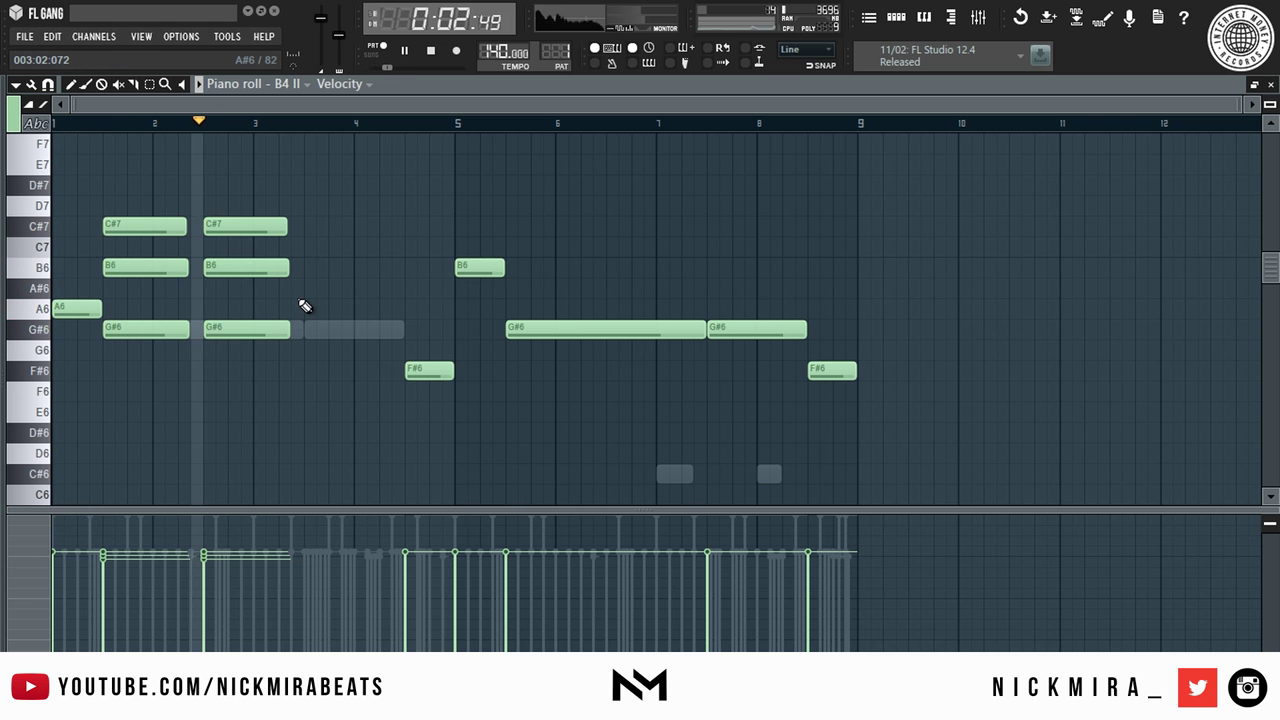
key(space)
drag(306, 229, 337, 329)
key(space)
click(359, 298)
drag(383, 197, 180, 414)
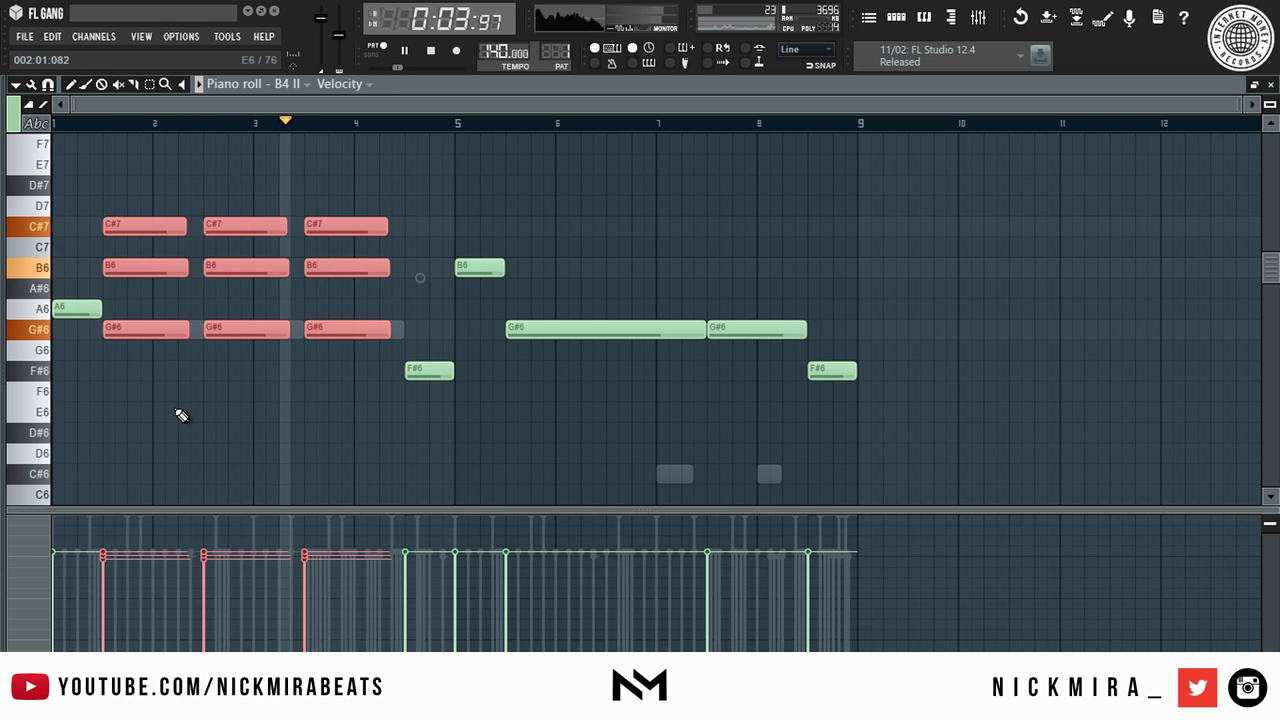
click(317, 417)
Add an A6 note above the first F#6 before bar 5 and shorten it to the F#6's length.
click(410, 307)
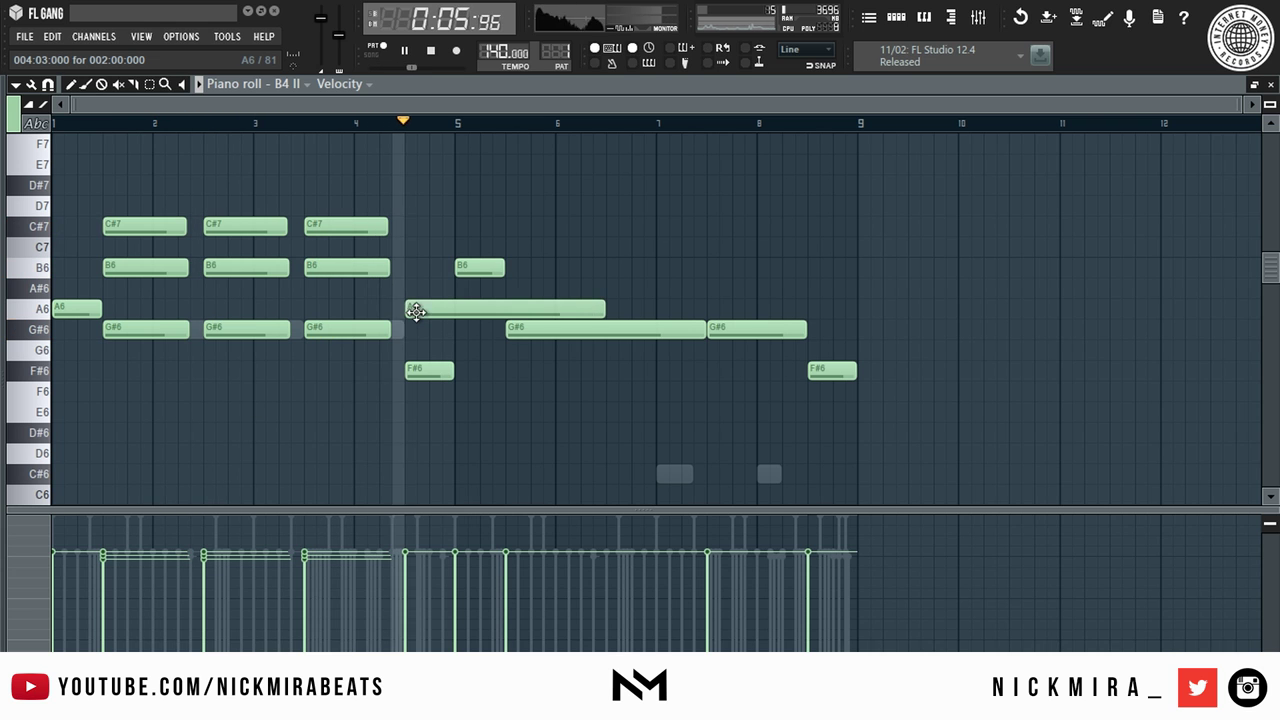
key(space)
drag(604, 309, 453, 309)
key(space)
Delete all B4 II notes from bar 5 onward and fill that half with a duplicate of the first four bars.
drag(489, 217, 1062, 451)
key(Delete)
key(ctrl+b)
Raise the opening note at bar 5 to B6 and deselect it.
drag(462, 264, 501, 357)
key(shift+Up)
key(shift+Up)
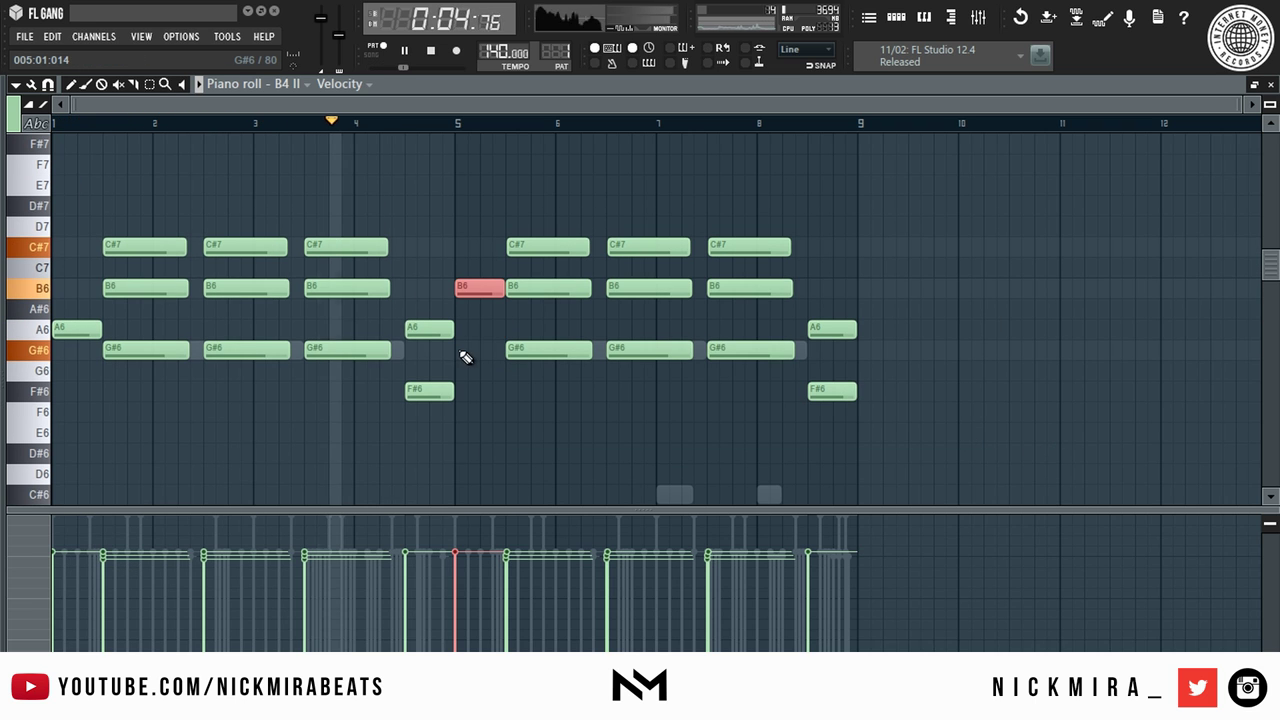
ctrl+click(543, 430)
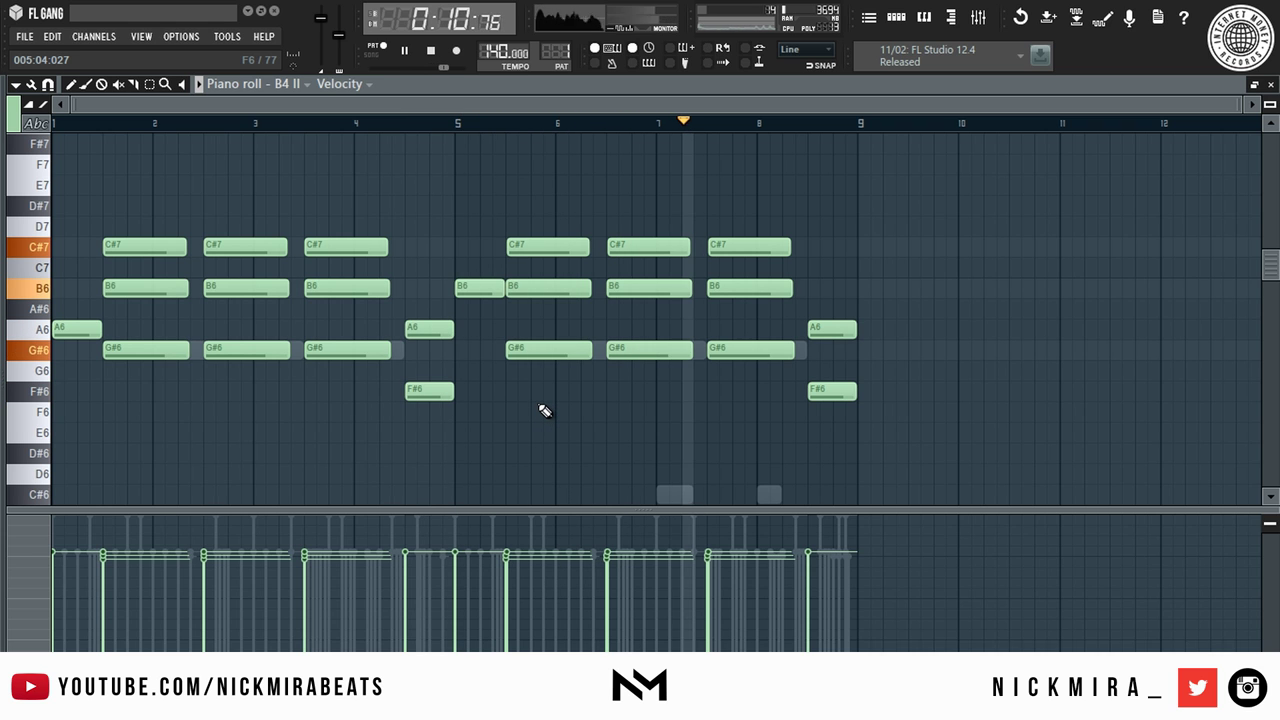
Close the piano roll, turn the B4 II channel volume up slightly and play the pattern.
key(F7)
drag(49, 153, 49, 146)
key(space)
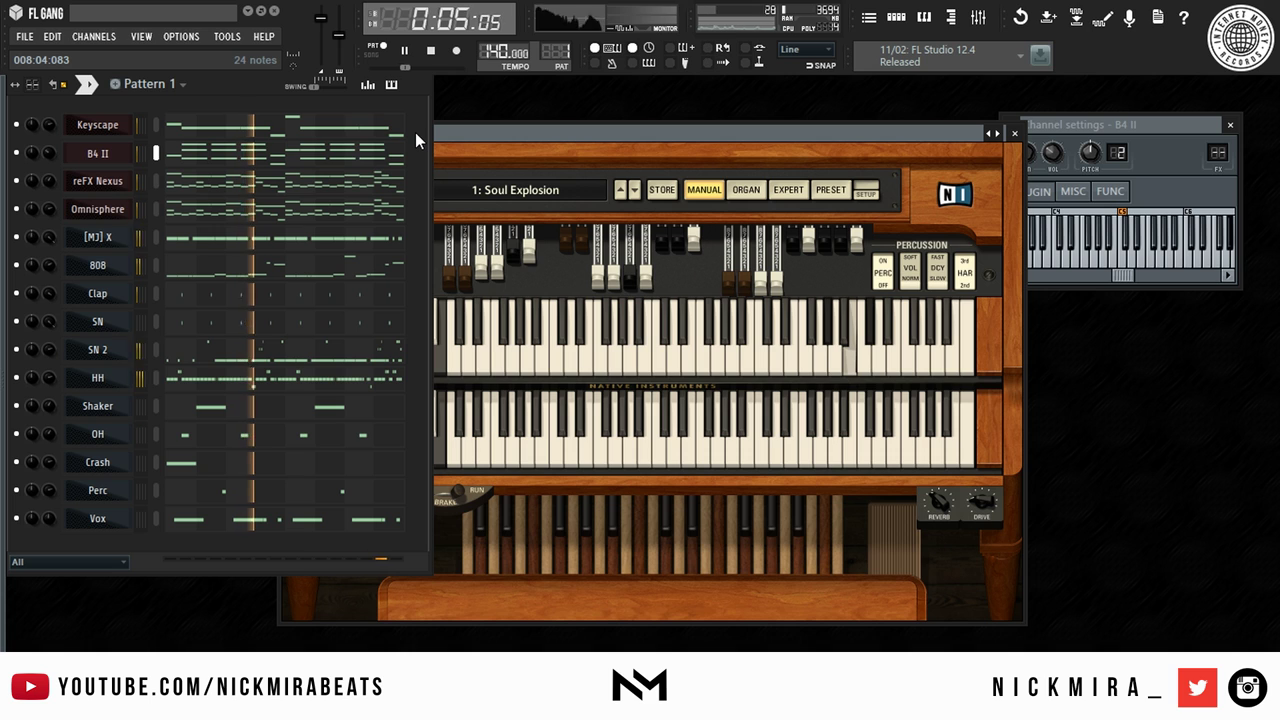
key(space)
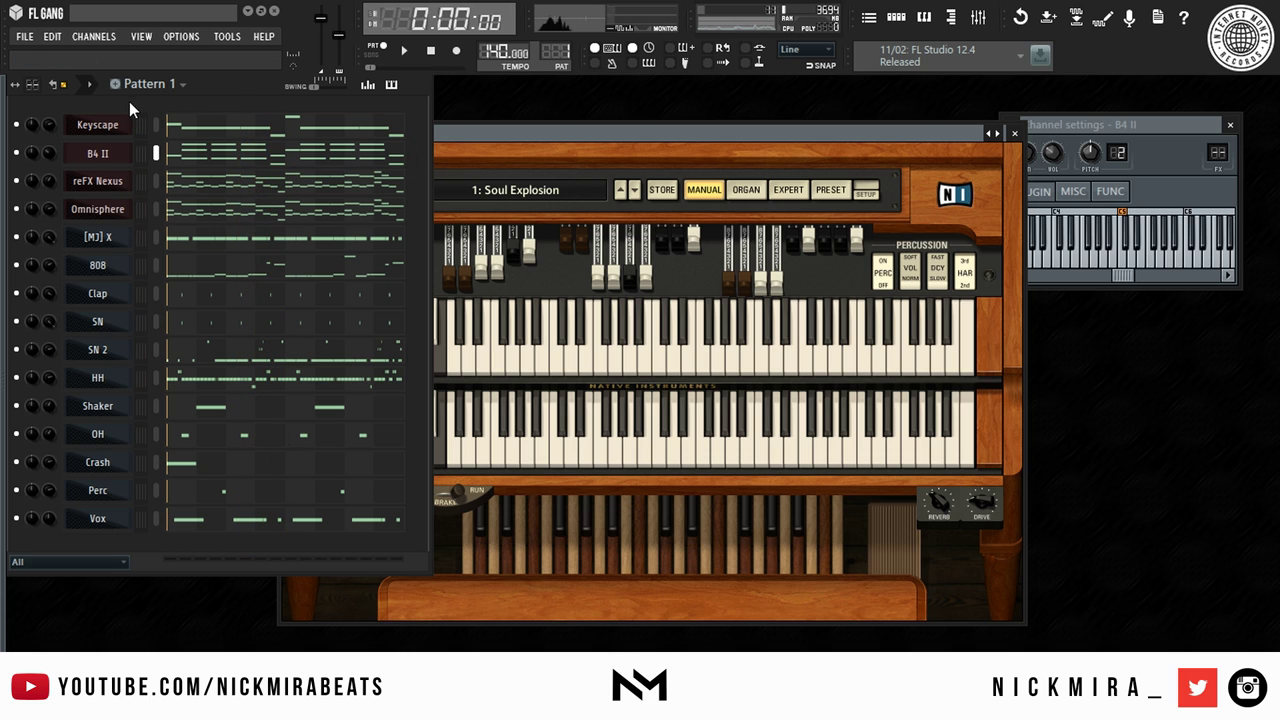
Review the complete B4 II pattern in the piano roll and close it.
right_click(88, 163)
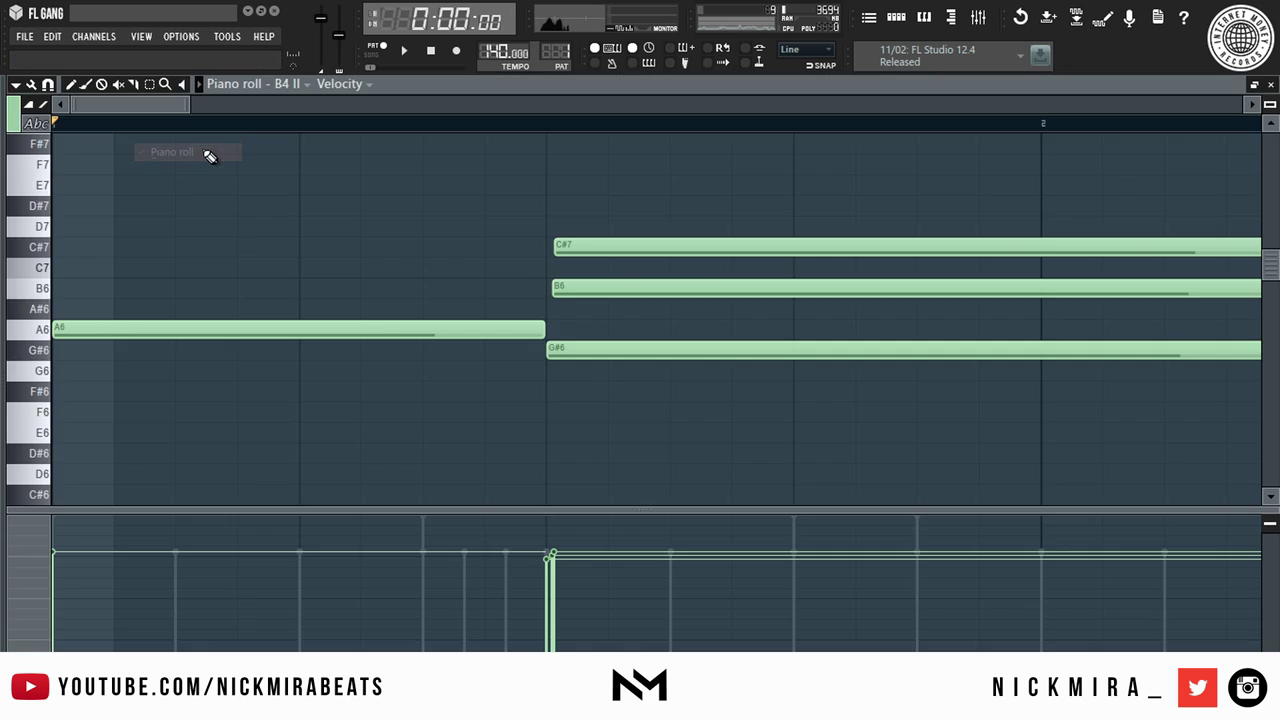
click(178, 152)
scroll(249, 134, down, 5)
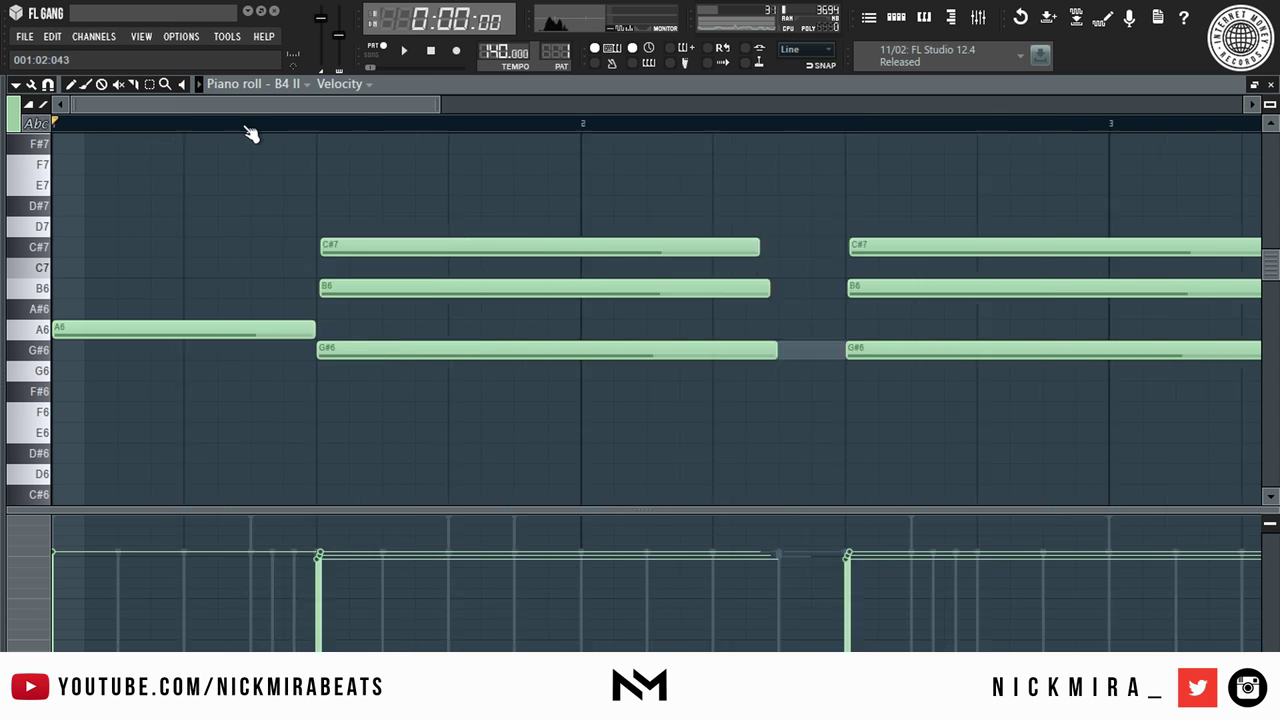
scroll(249, 134, down, 1)
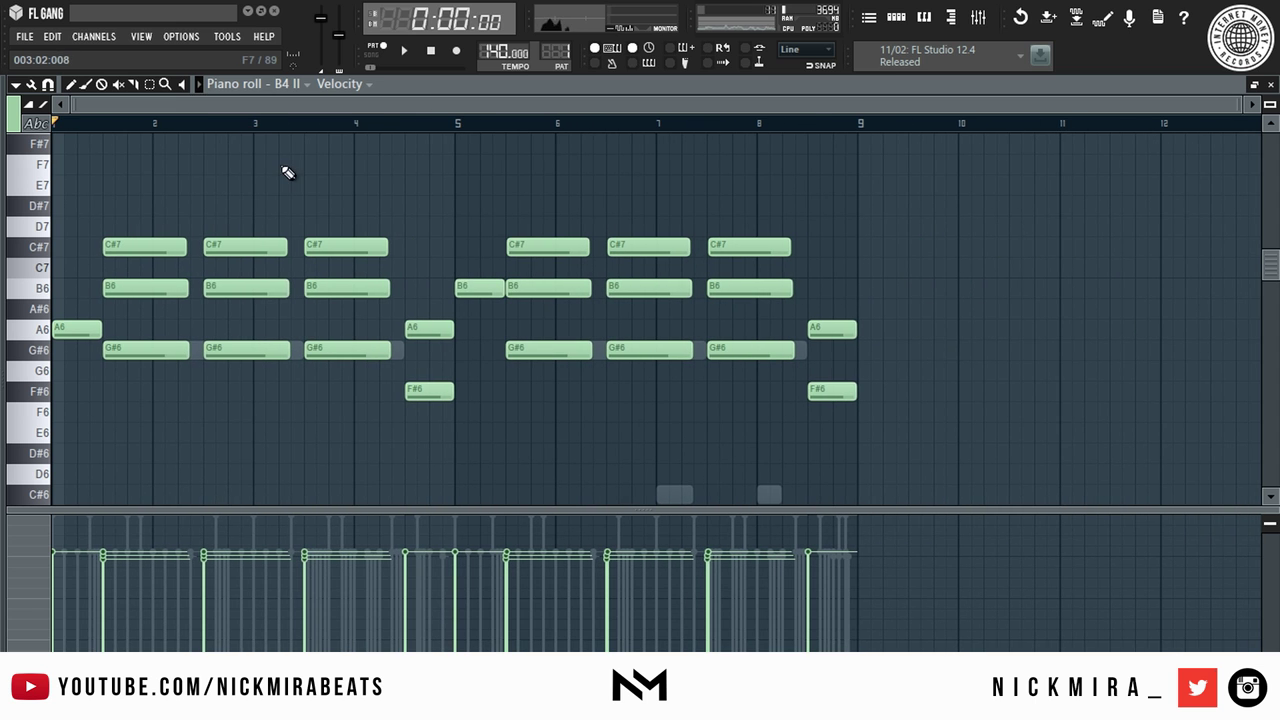
click(1271, 85)
Inspect the Keyscape, reFX Nexus and Omnisphere channels one by one, with Omnisphere soloed, and re-enable all channels.
click(110, 126)
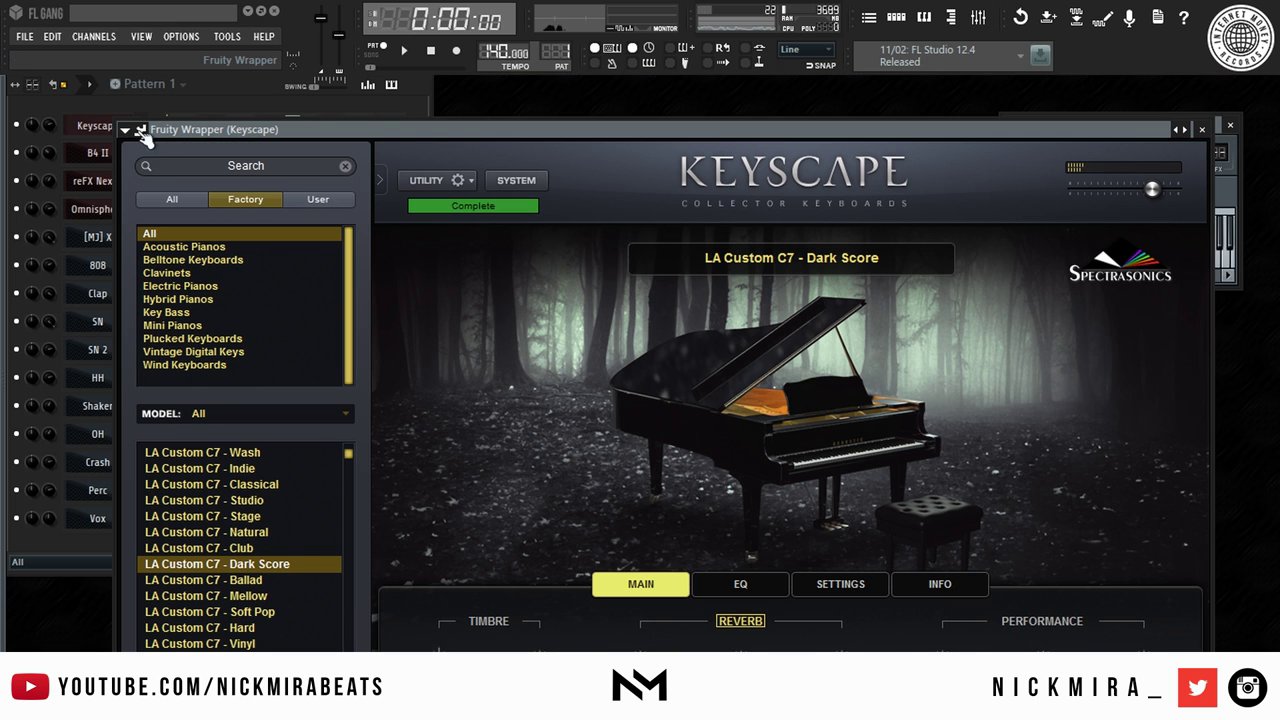
click(1202, 129)
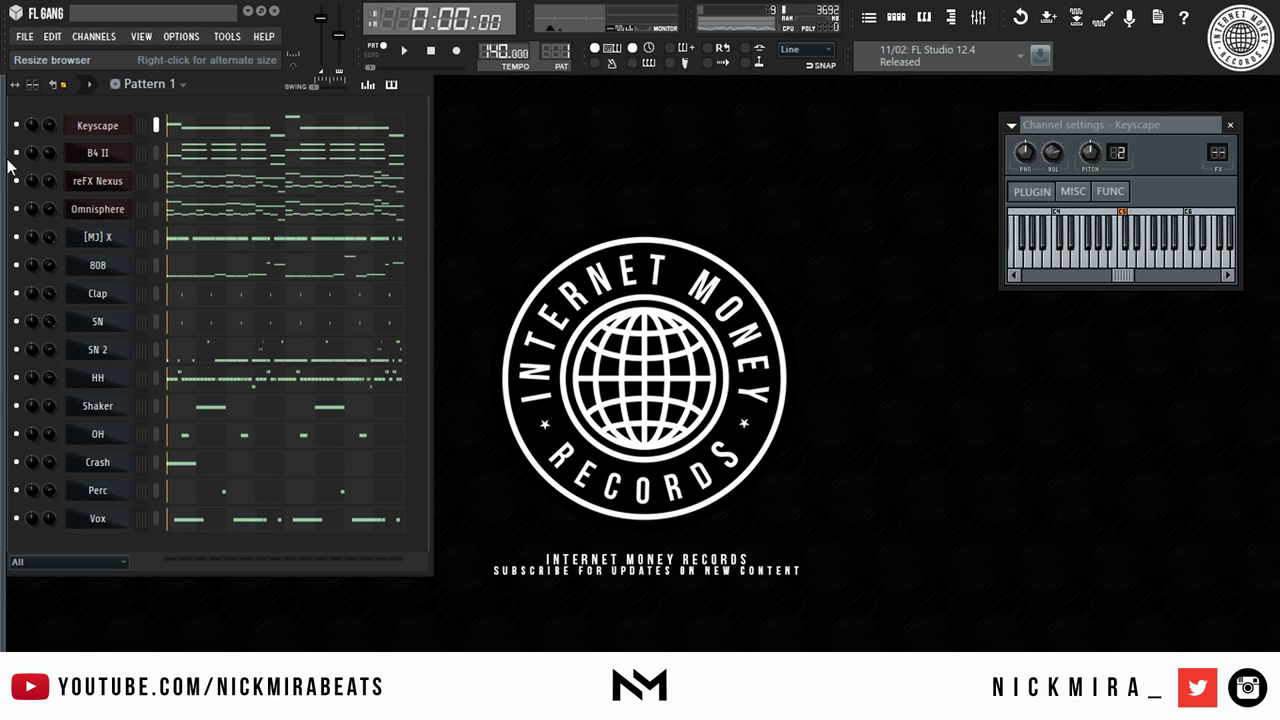
click(113, 183)
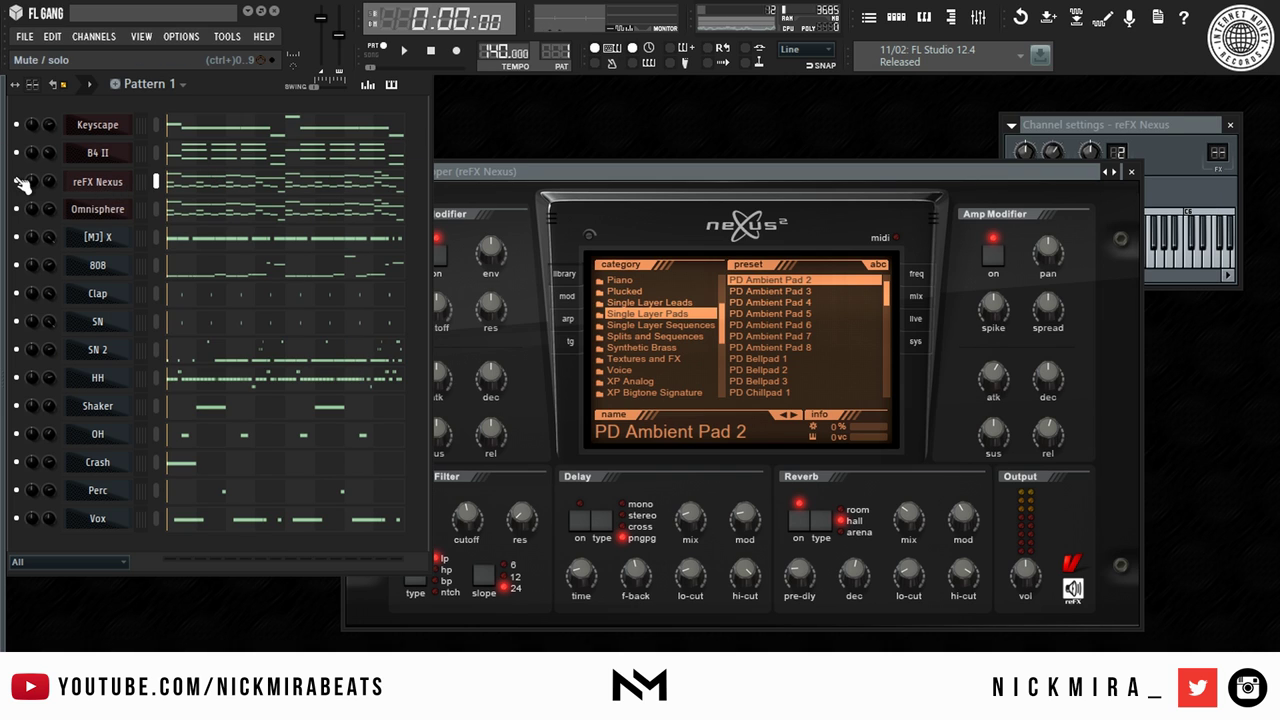
key(space)
key(space)
click(105, 210)
key(Escape)
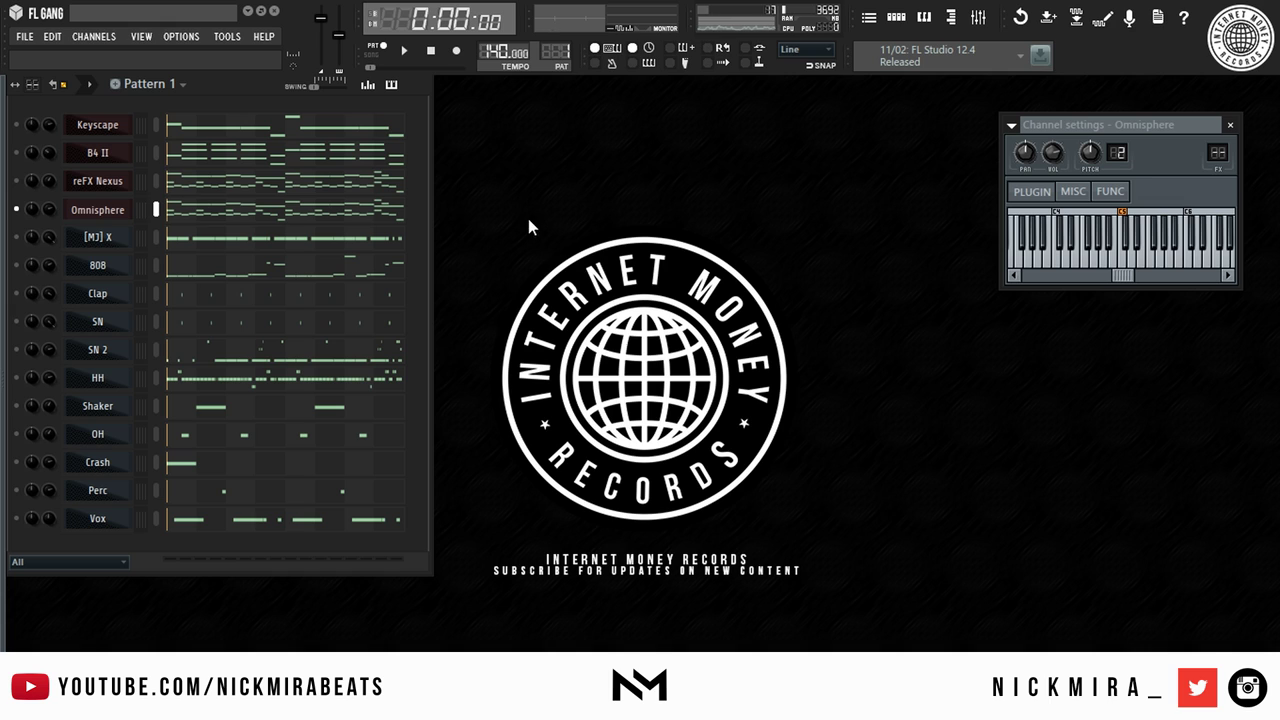
right_click(30, 209)
click(146, 220)
Select the channels from [MJ] X to Vox and link them to consecutive mixer tracks starting from Insert 10.
drag(155, 237, 155, 518)
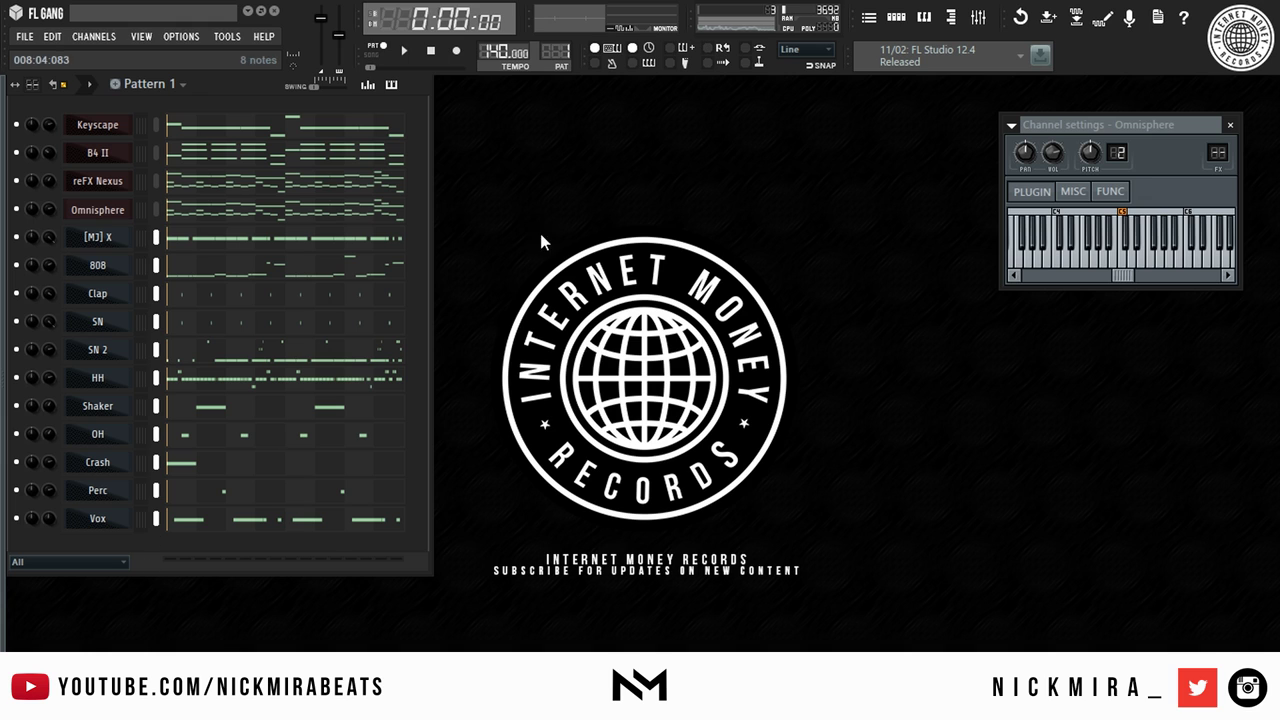
click(979, 18)
right_click(340, 343)
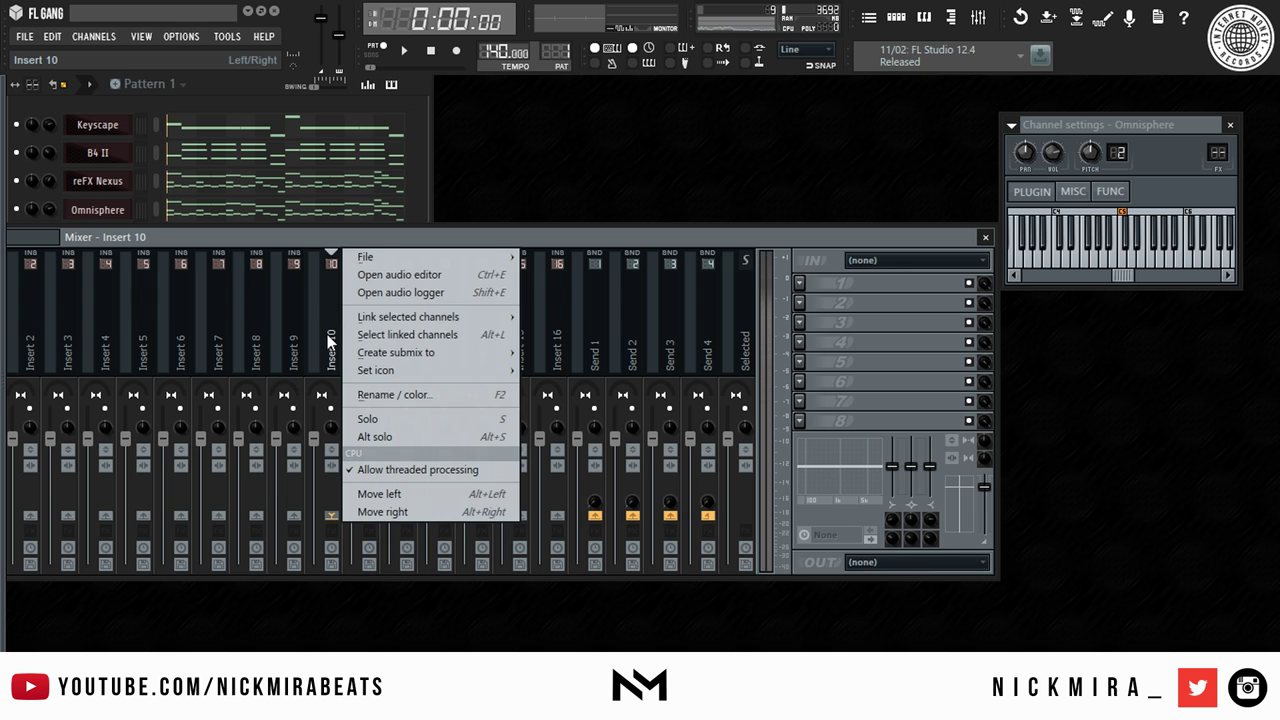
mouse_move(444, 316)
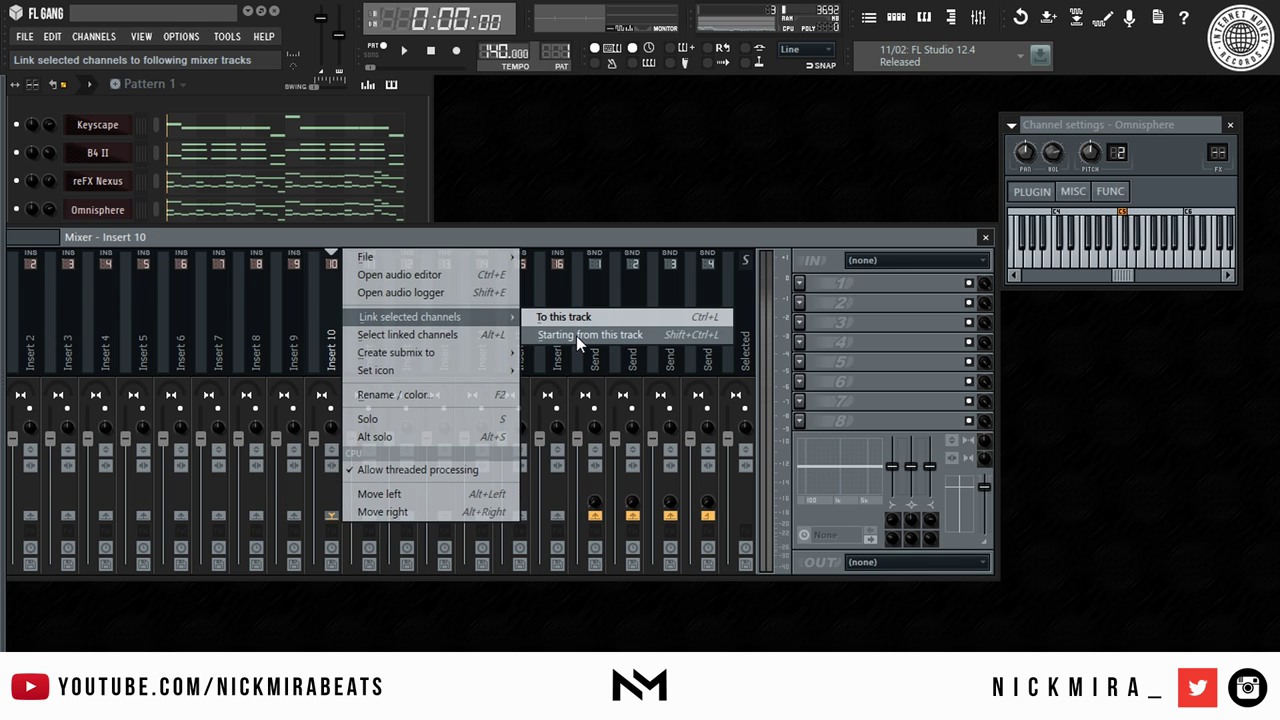
click(576, 336)
drag(603, 240, 716, 250)
Reorder the melody channels so that Omnisphere is first and reFX Nexus second, above Keyscape and B4 II.
click(172, 218)
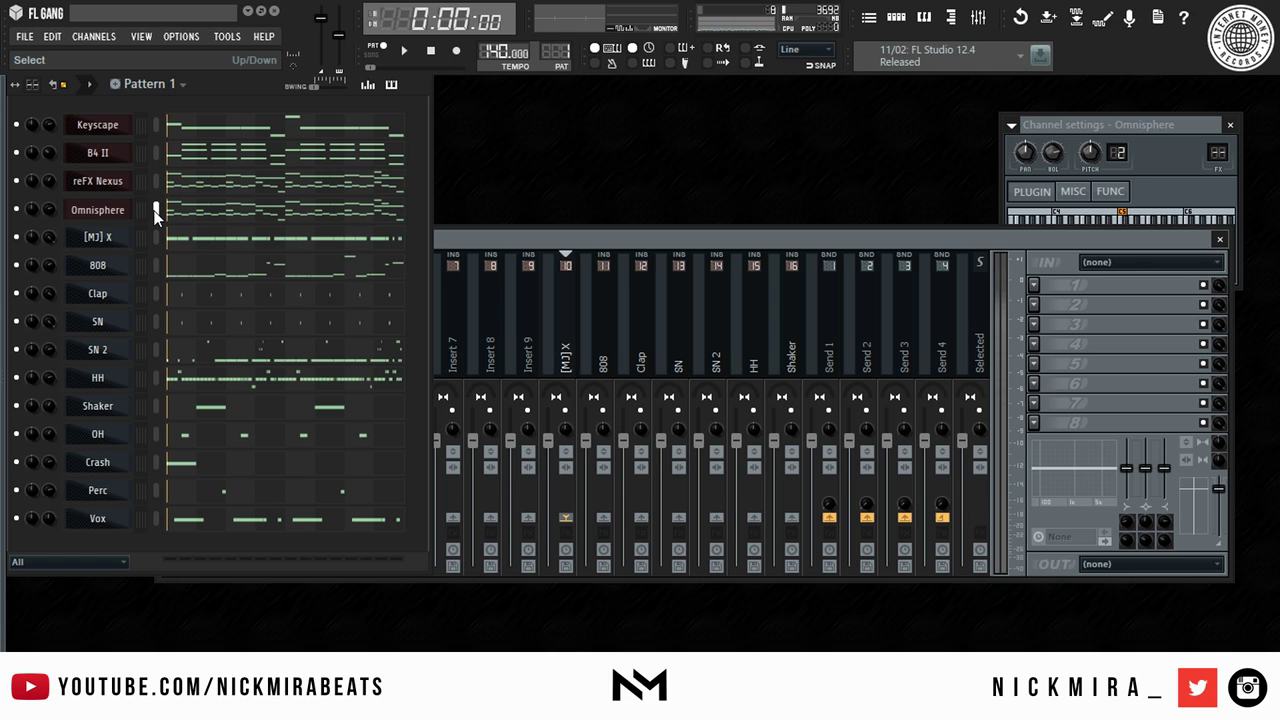
key(alt+Up)
key(alt+Up)
key(alt+Up)
key(alt+Down)
key(alt+Up)
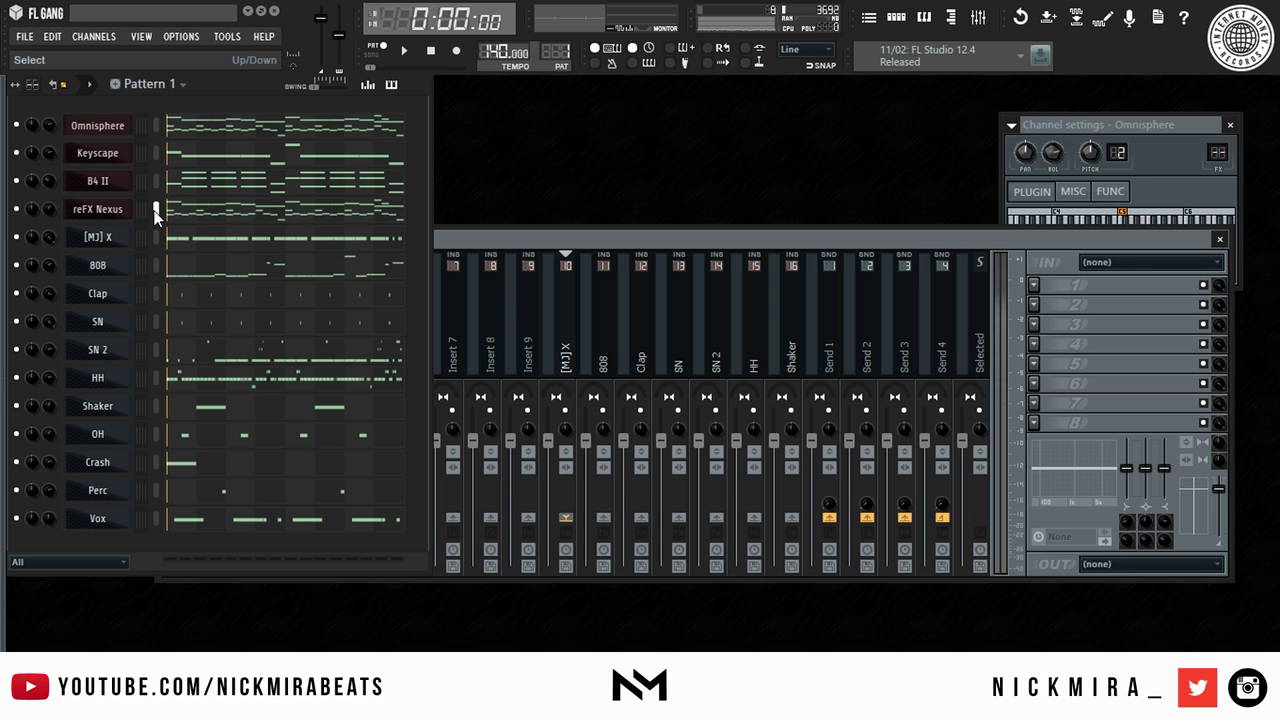
key(alt+Up)
key(alt+Up)
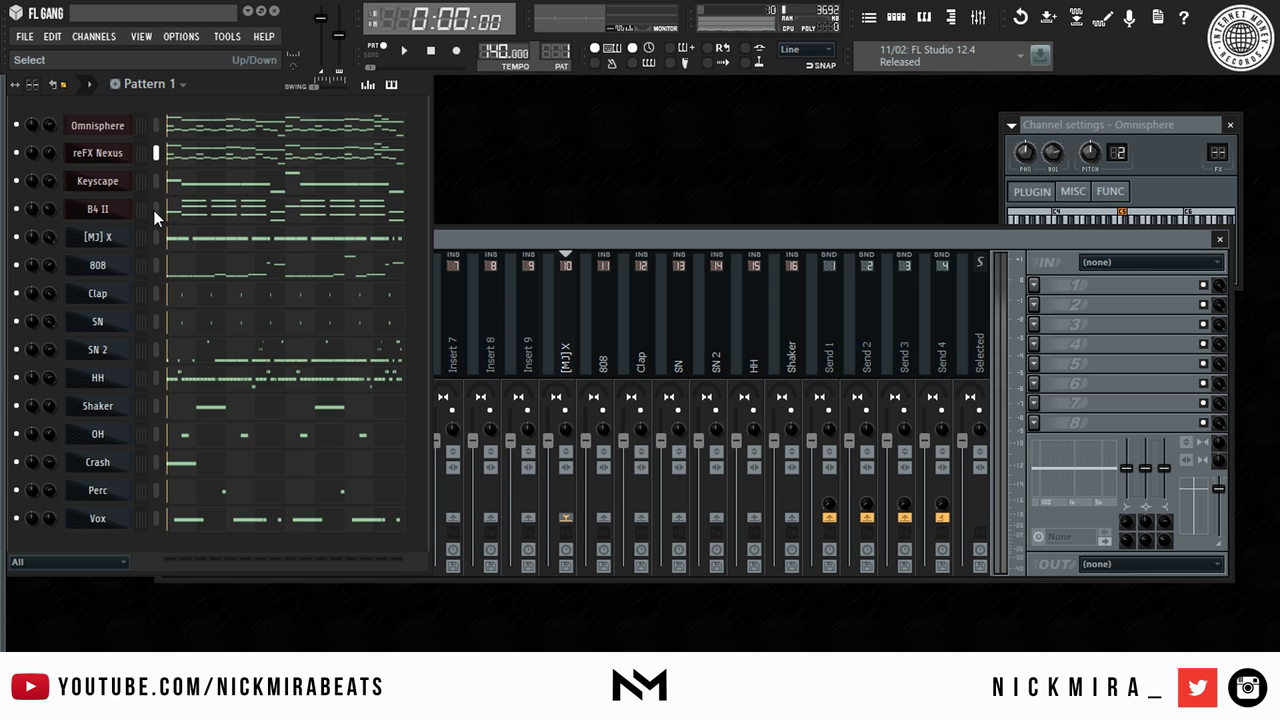
Link the four melody channels to consecutive mixer tracks starting from Insert 1.
double_click(482, 232)
right_click(230, 328)
mouse_move(381, 315)
click(465, 337)
During playback, lower the [MJ] X mixer track to -9.0 dB and the 808 track slightly further.
key(space)
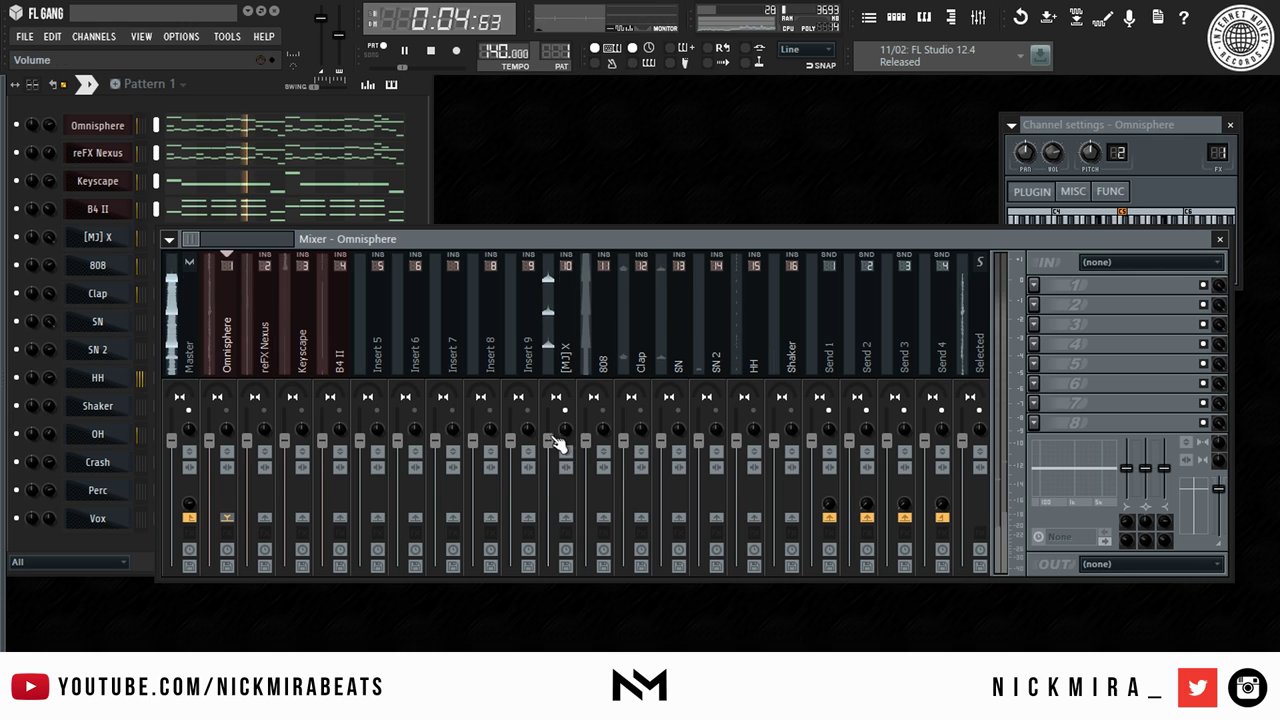
drag(548, 440, 548, 492)
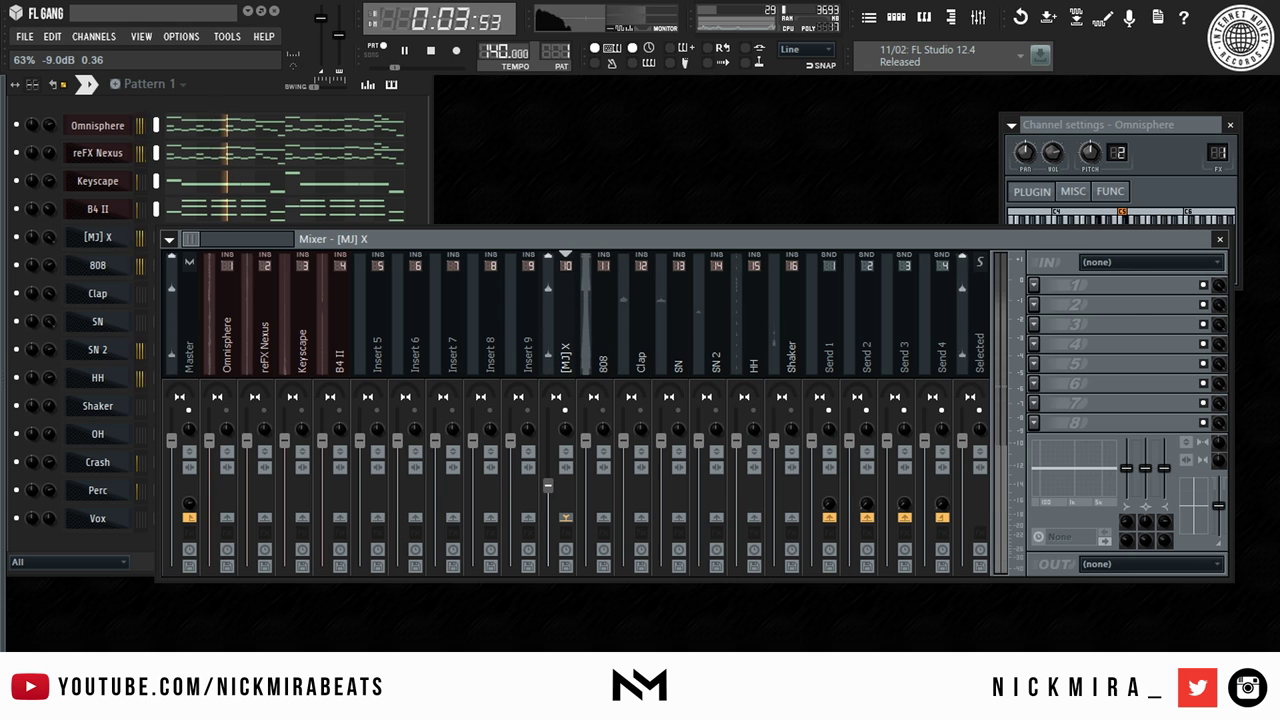
key(space)
drag(587, 440, 587, 495)
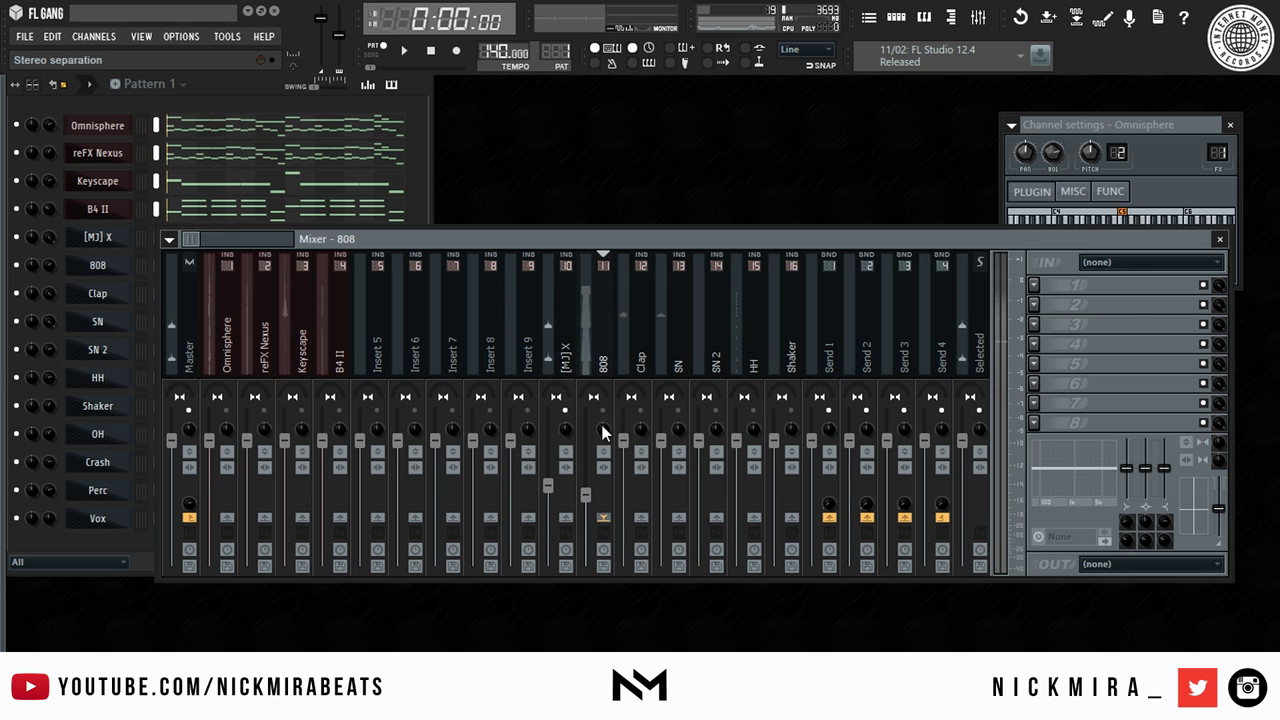
key(space)
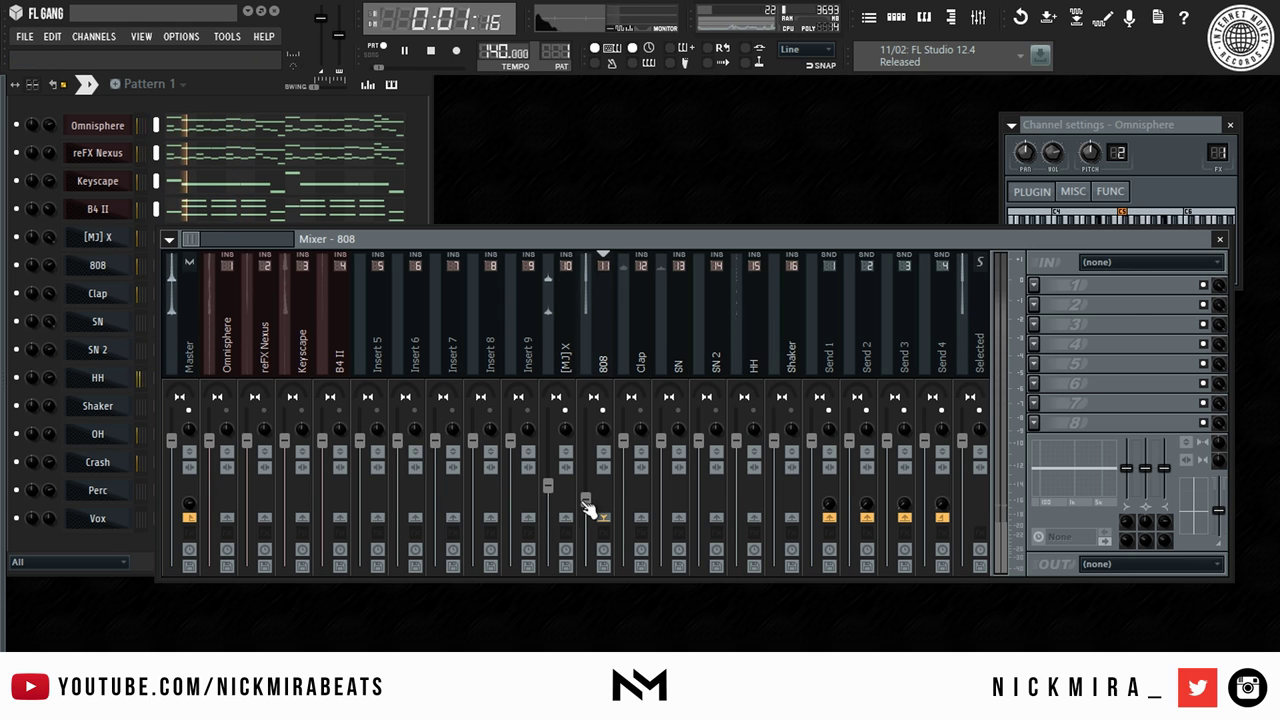
Insert Fruity Fast Dist in the first effect slot of the 808 mixer track, choose one of its presets and audition it.
key(space)
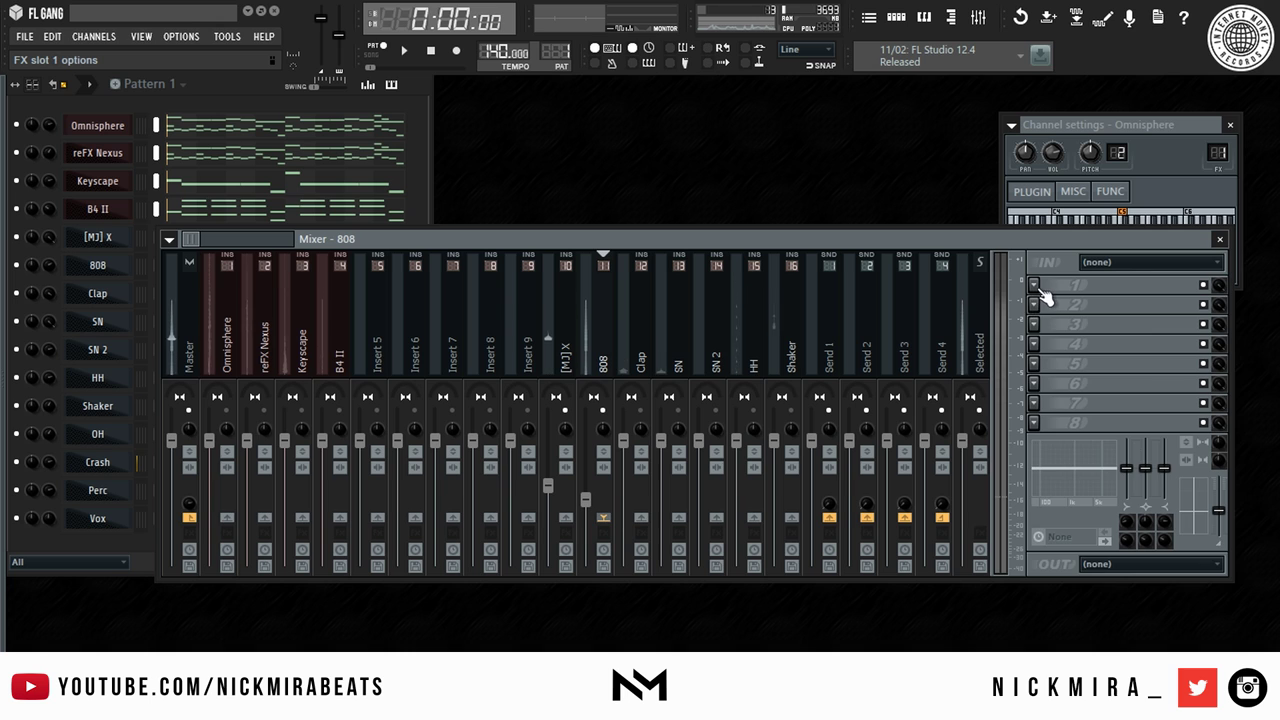
click(1036, 286)
click(1240, 246)
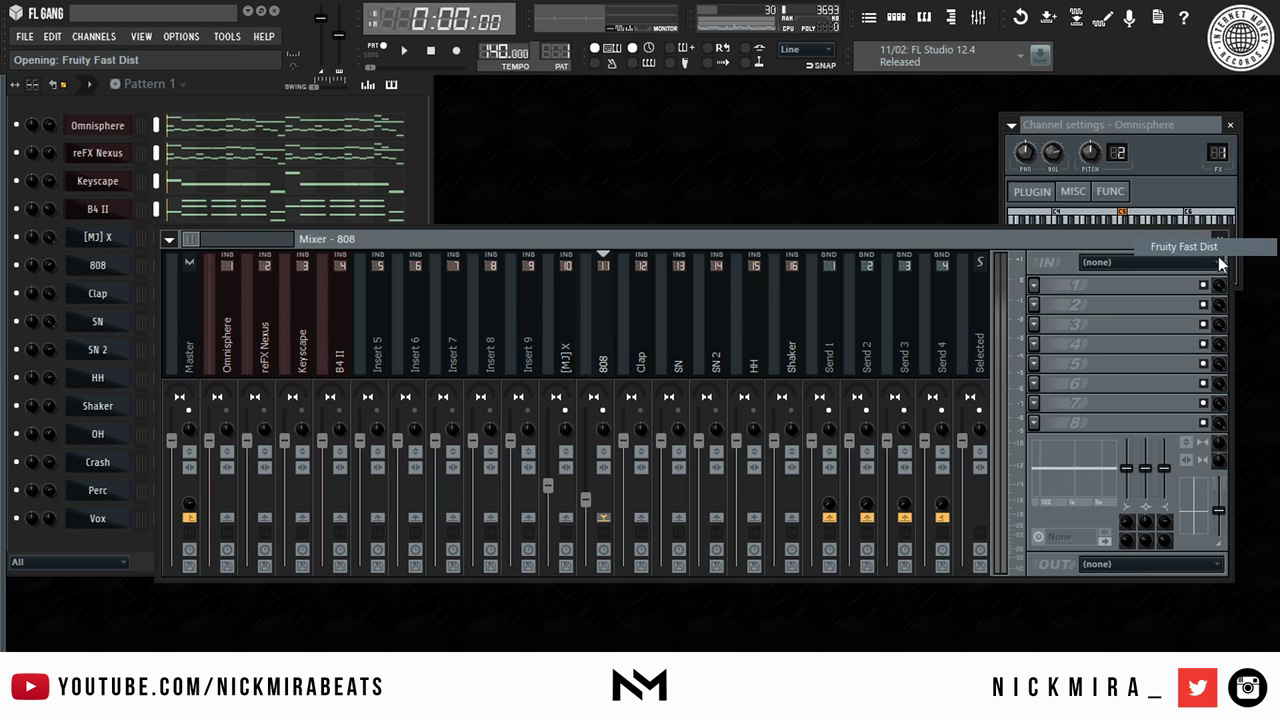
drag(1219, 285, 1219, 346)
key(space)
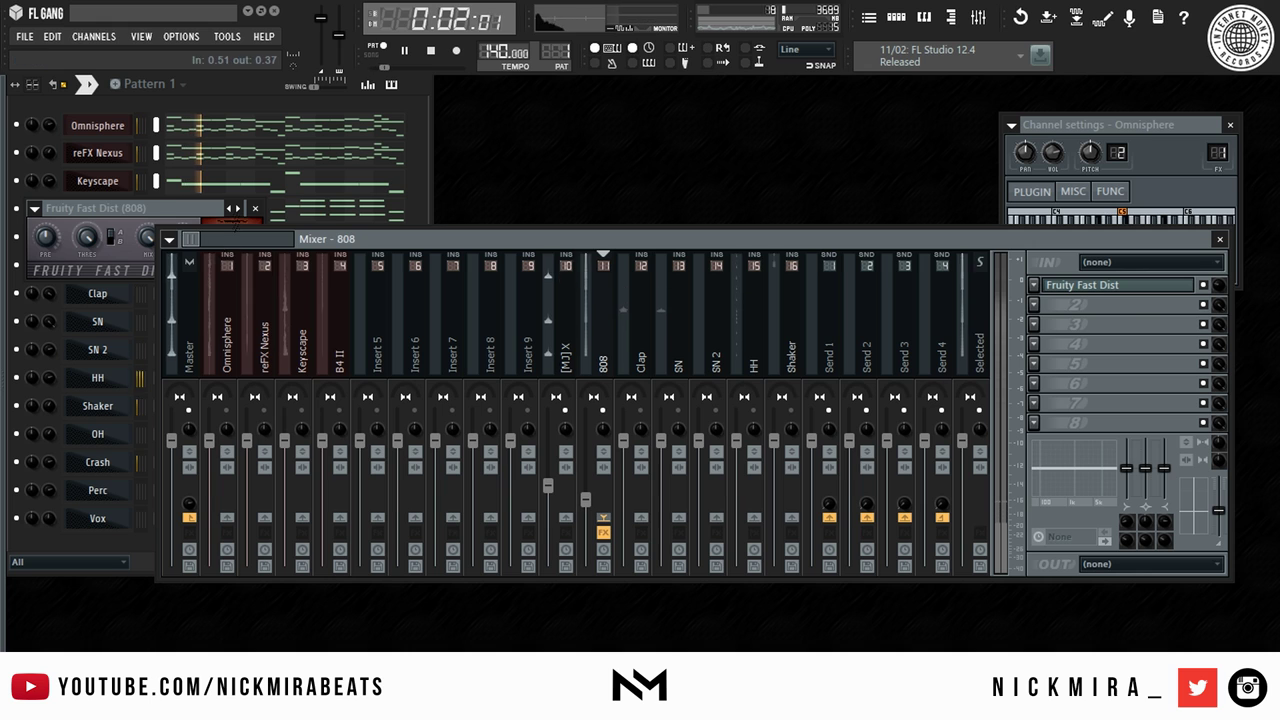
right_click(237, 208)
click(302, 325)
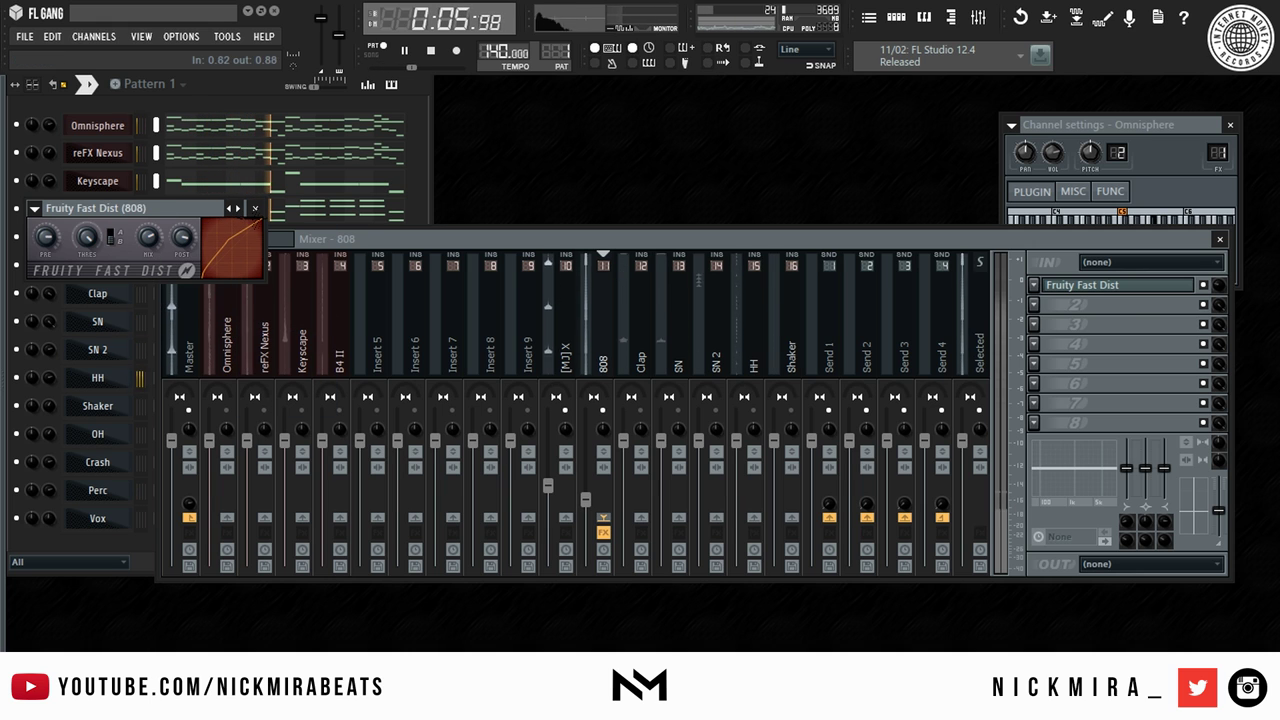
click(256, 210)
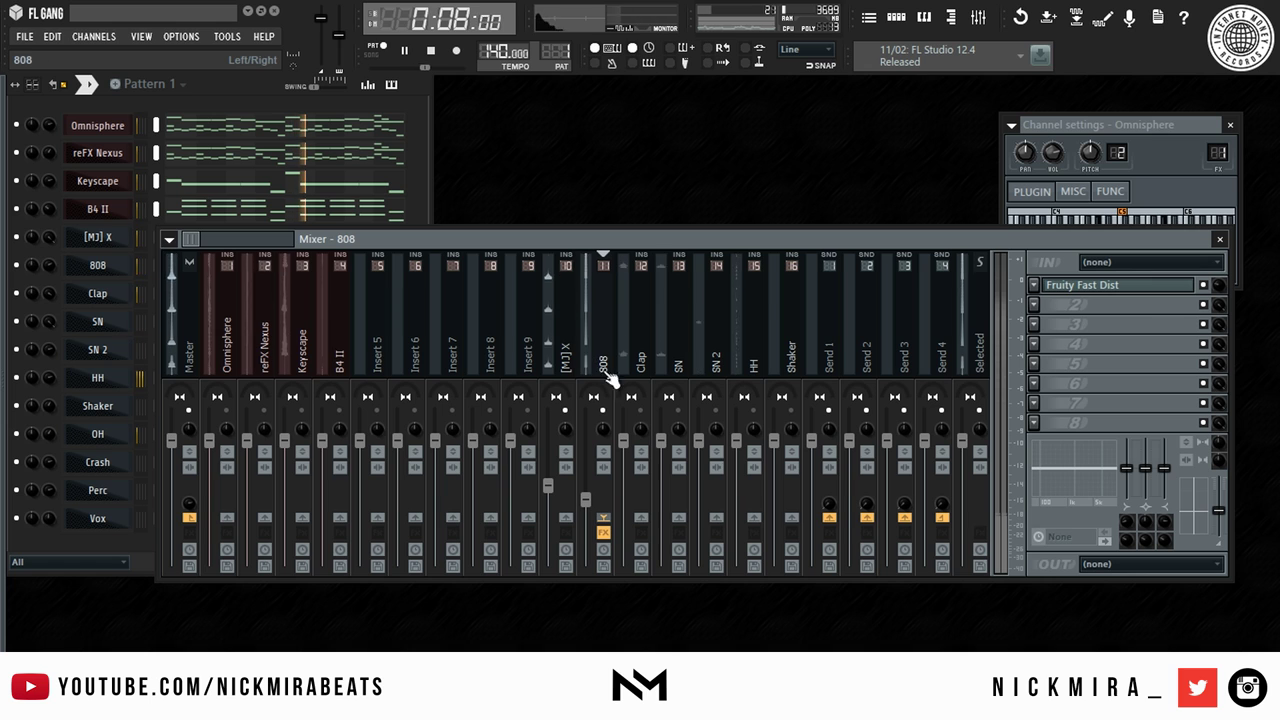
During playback, lower the Clap, SN, SN 2 and HH mixer tracks and boost the SN track's high EQ band.
click(645, 415)
drag(623, 440, 623, 485)
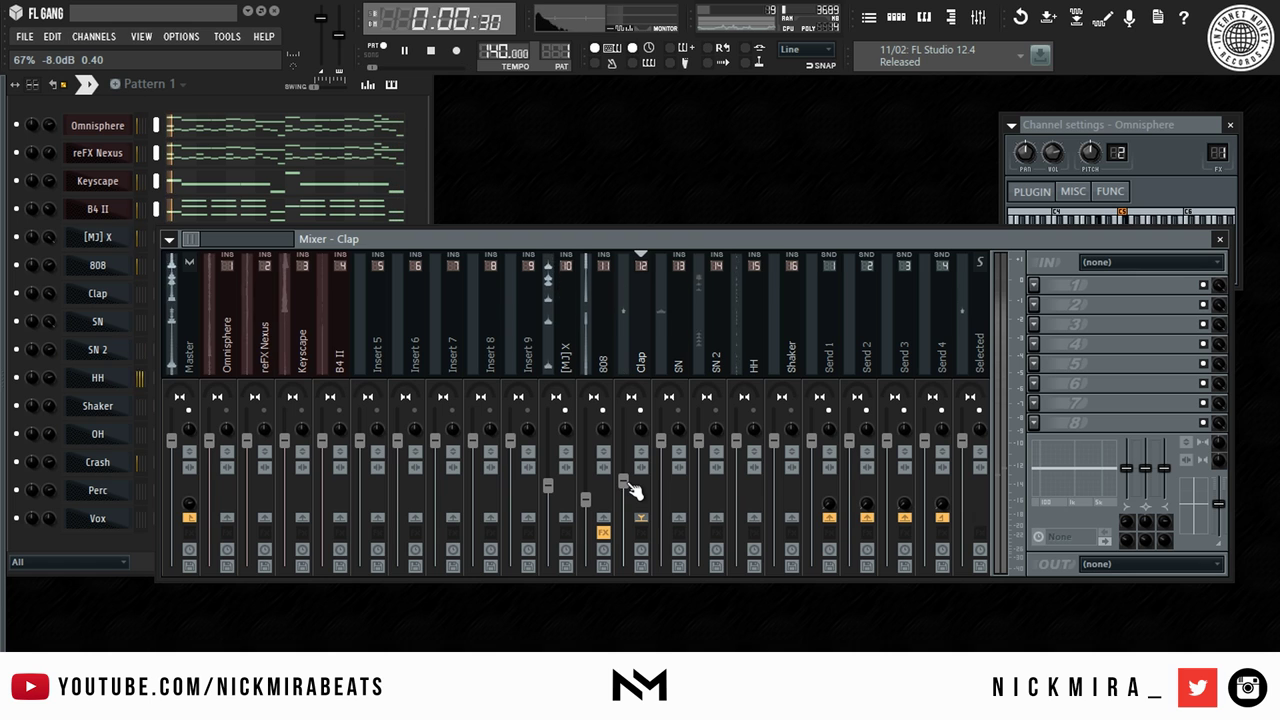
drag(674, 443, 661, 480)
drag(1114, 468, 1103, 464)
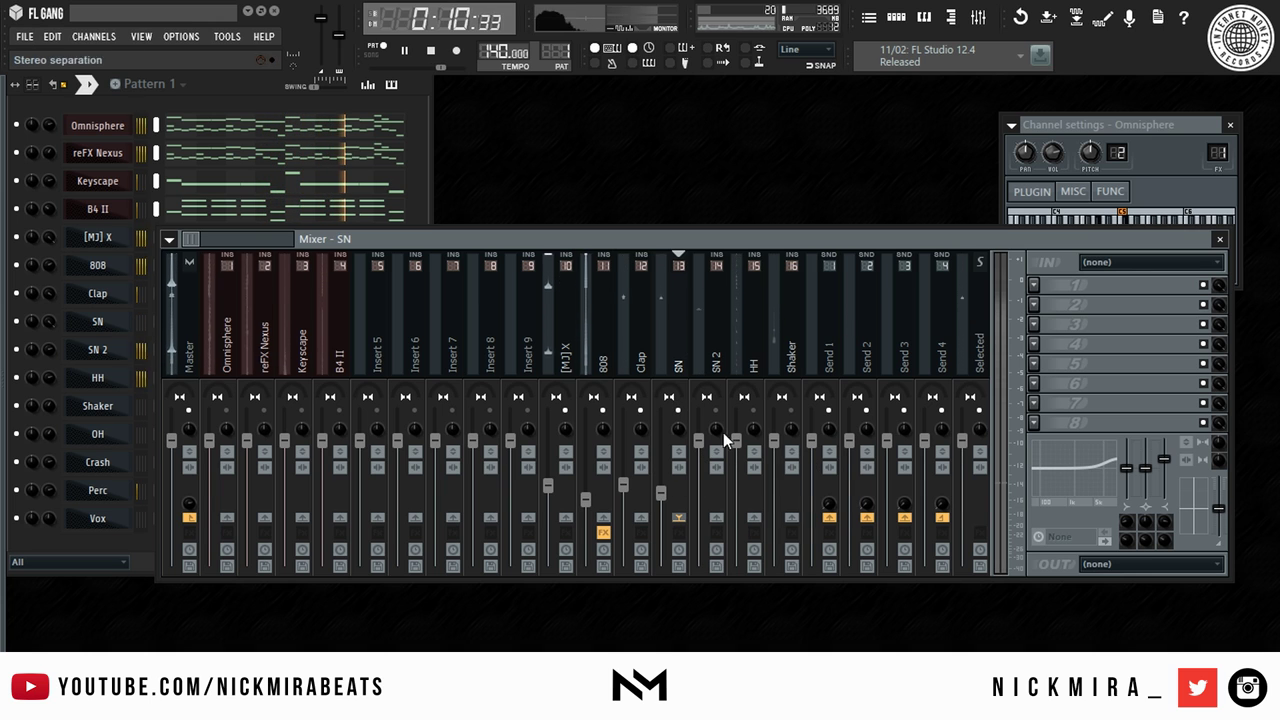
drag(698, 441, 700, 489)
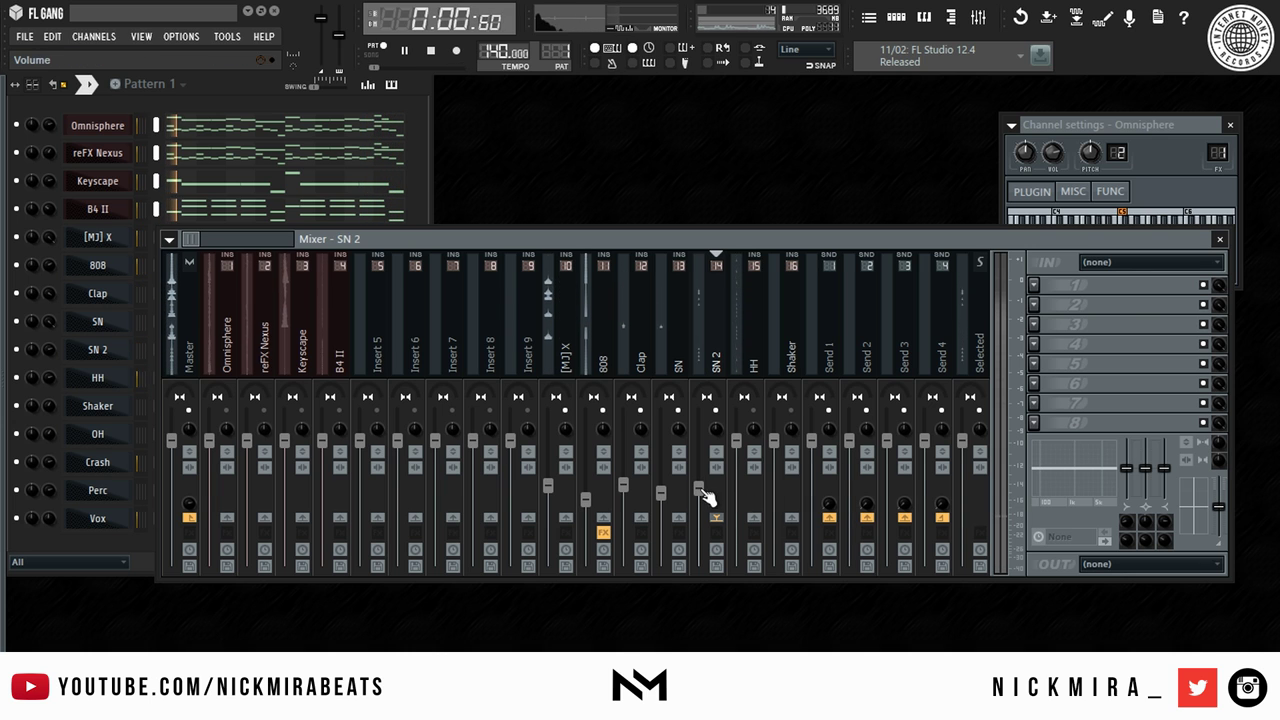
drag(736, 440, 742, 478)
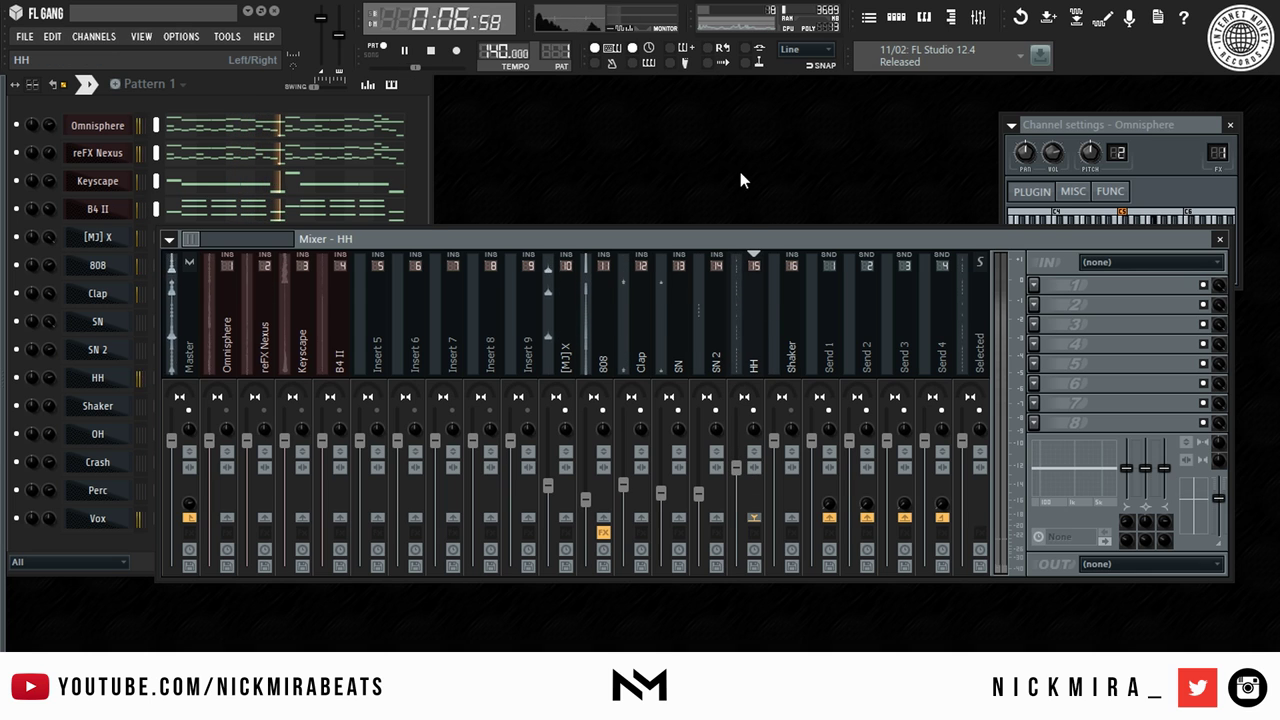
Open the HH channel's sample settings and set the sample's fade-out to 27% while auditioning the beat.
key(F6)
key(space)
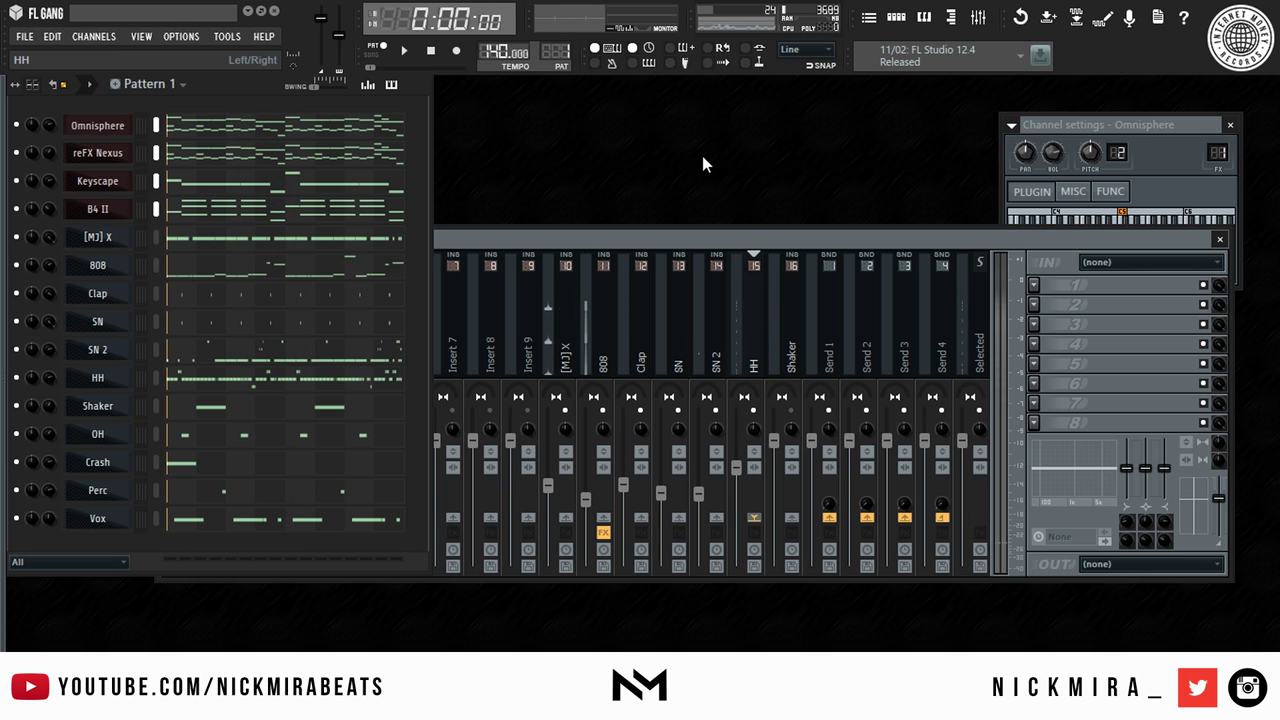
click(98, 377)
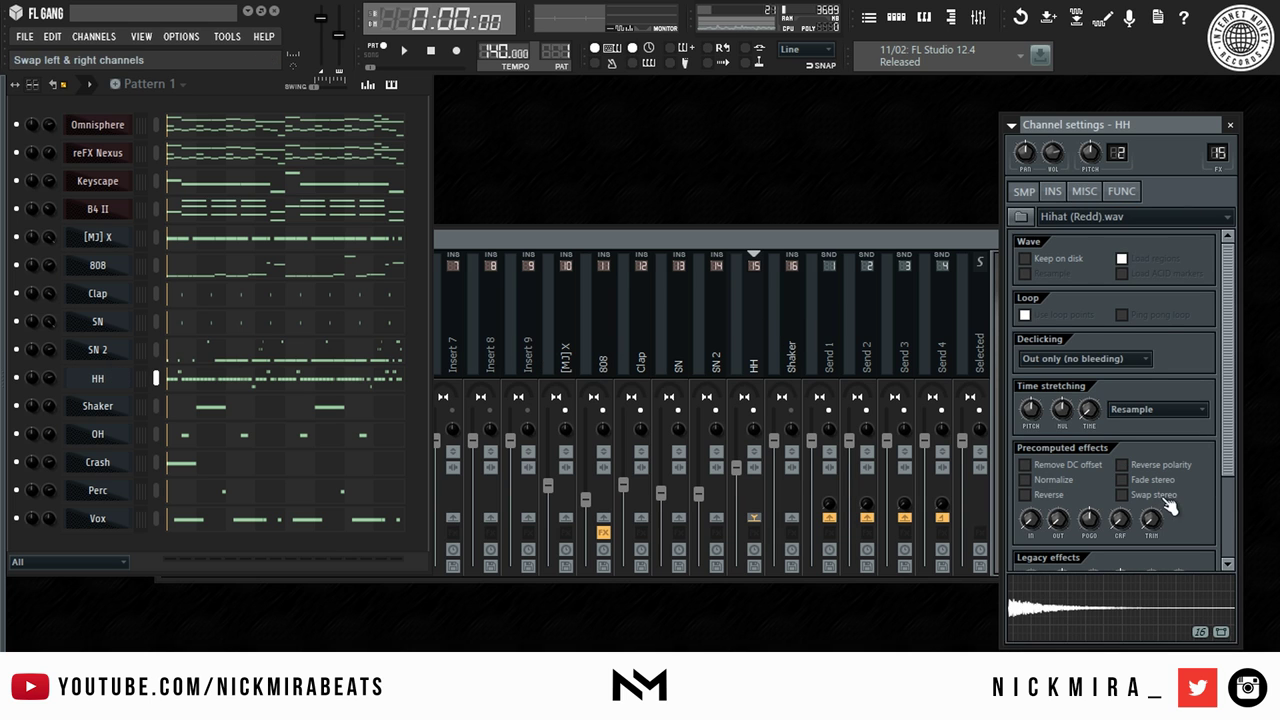
drag(1080, 128, 1017, 112)
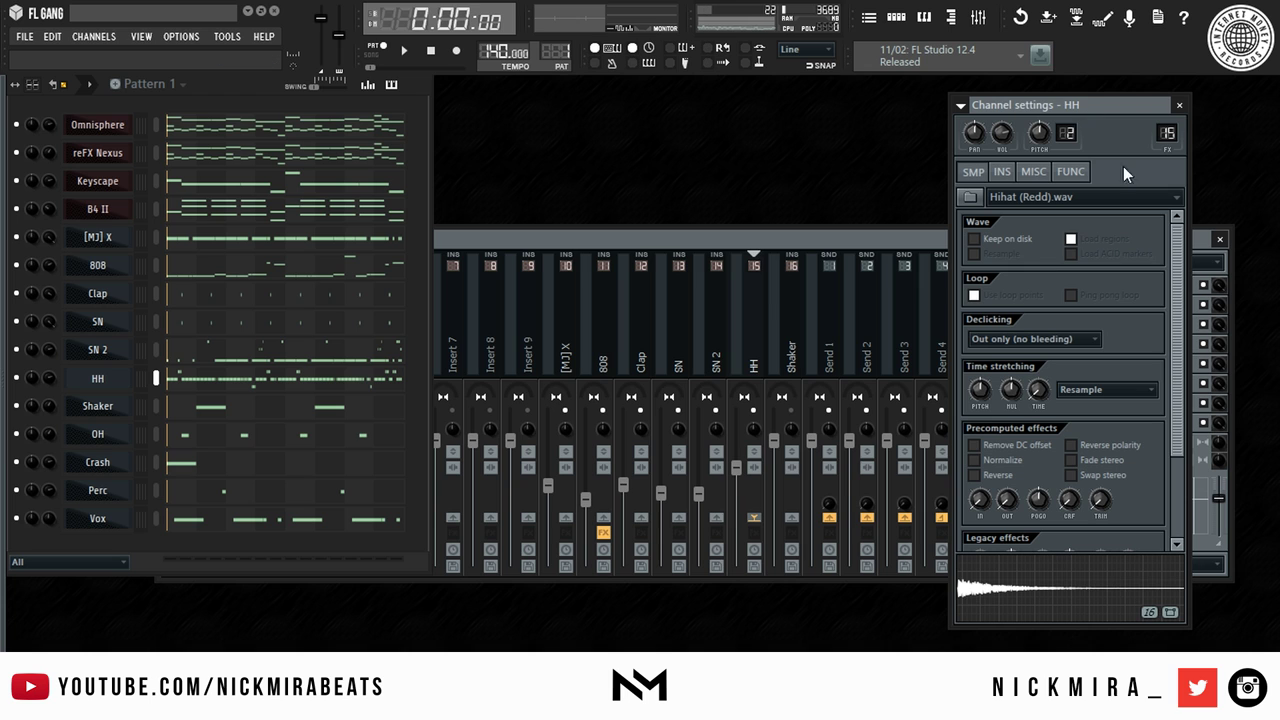
mouse_move(1098, 122)
mouse_down()
mouse_move(1014, 150)
mouse_move(1092, 113)
mouse_up()
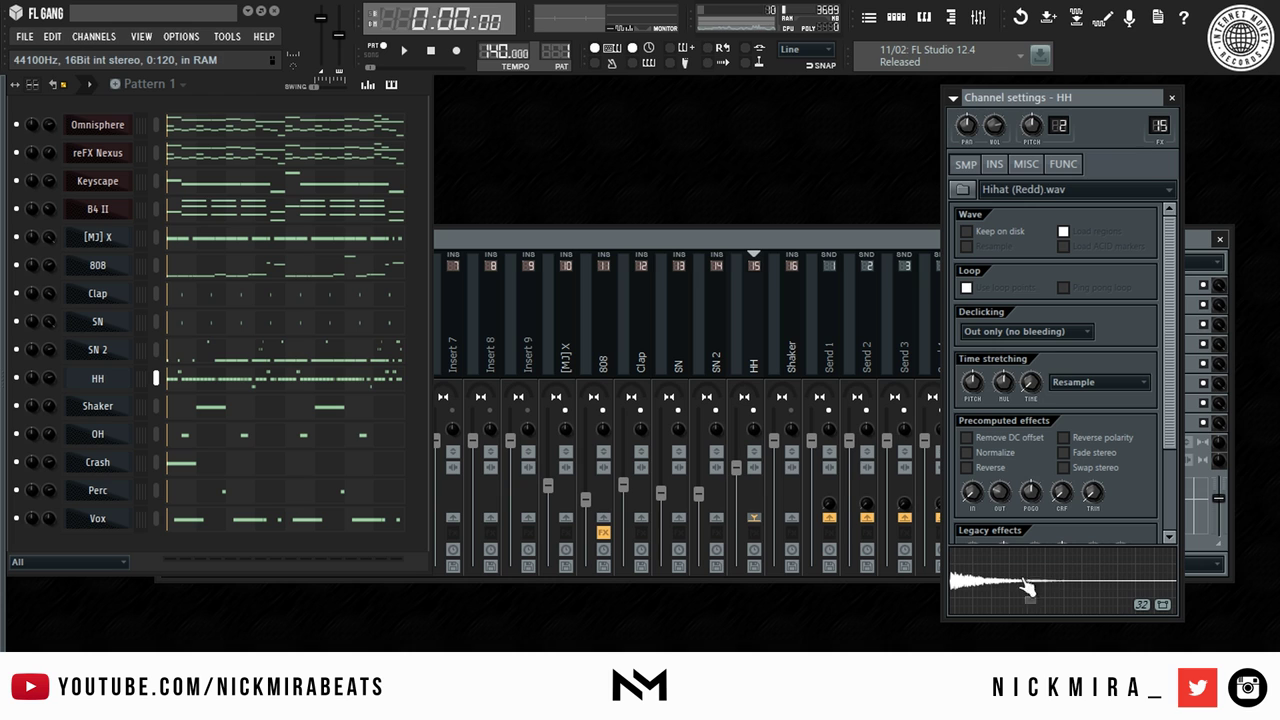
key(space)
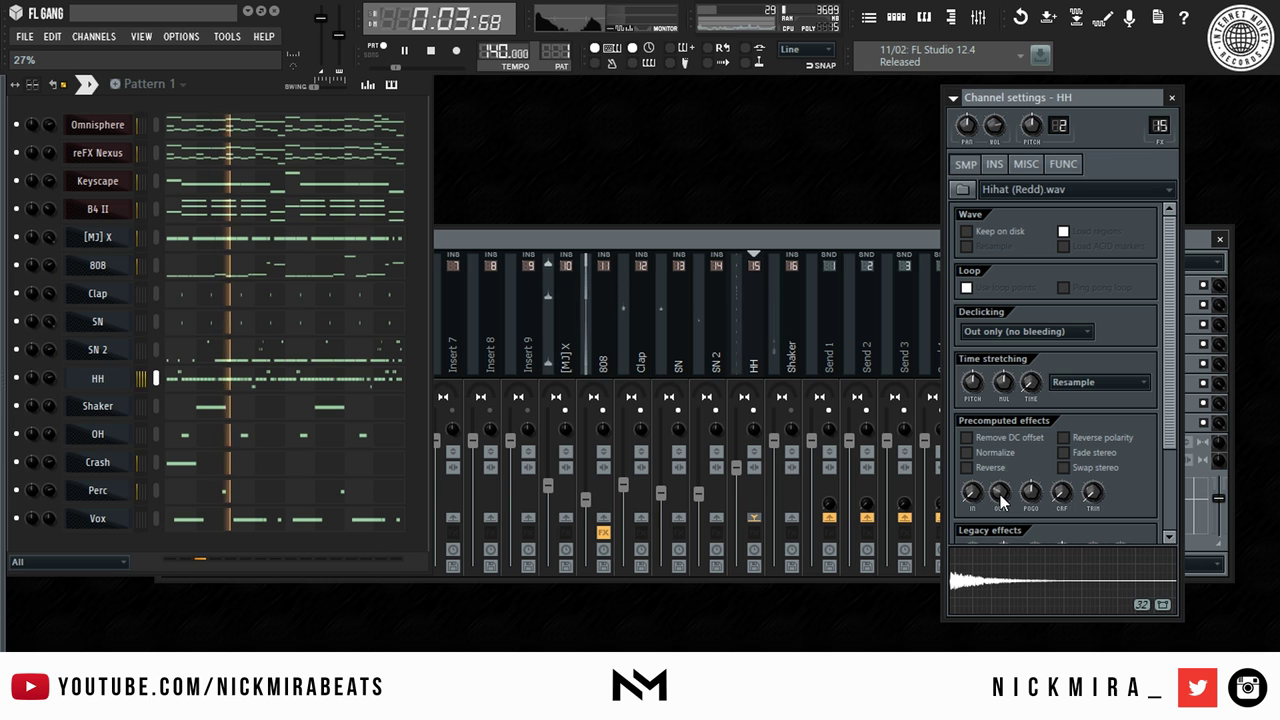
Lower the Shaker, OH and Crash mixer tracks, restarting playback to hear the crash at its new level.
click(760, 354)
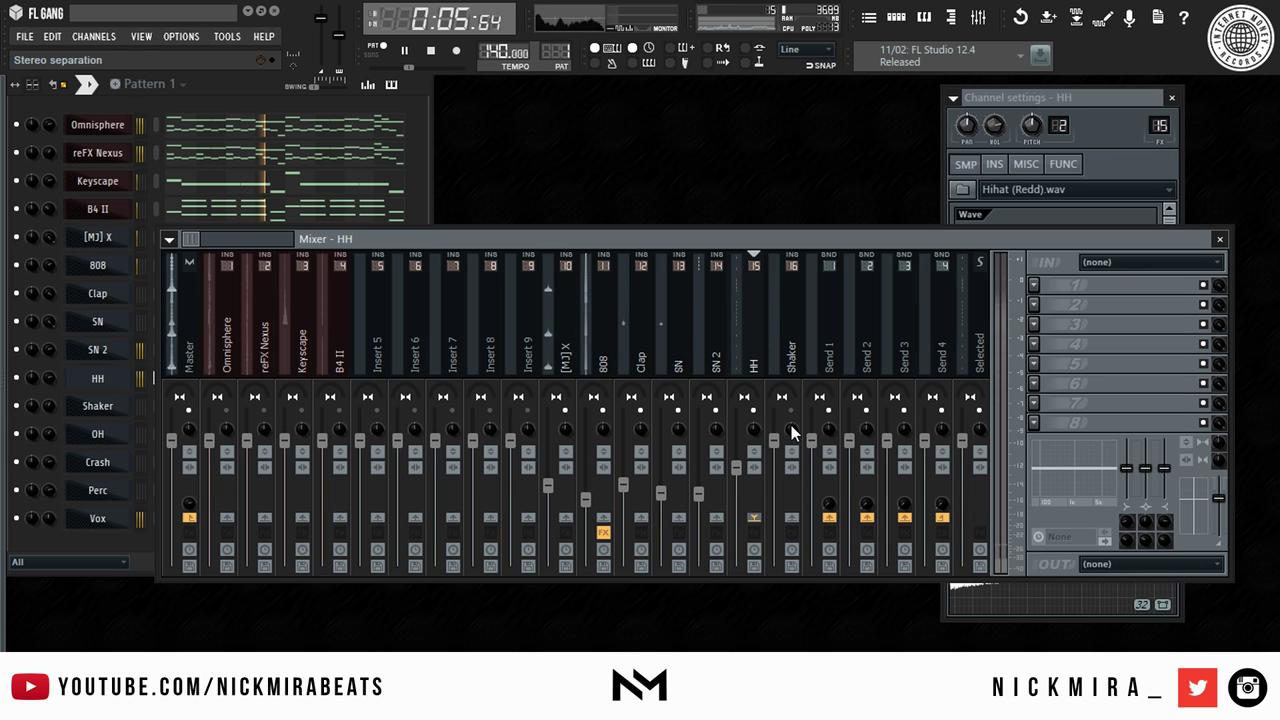
drag(775, 440, 773, 503)
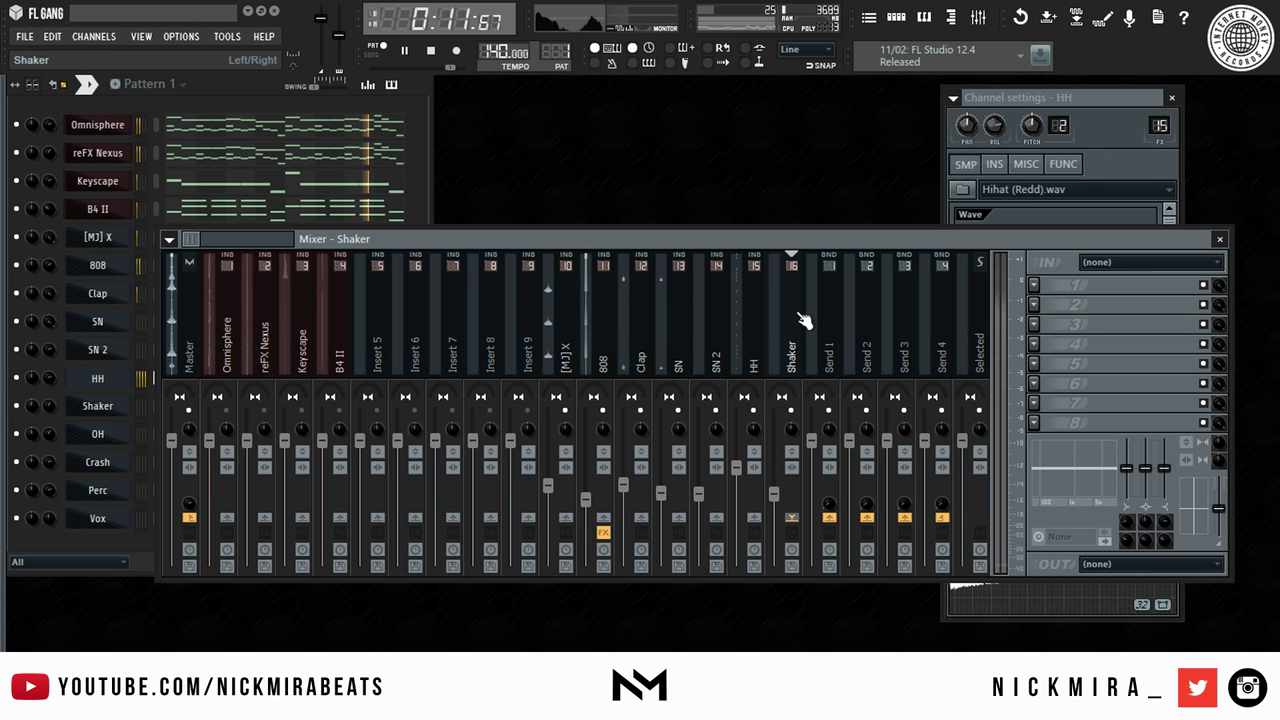
scroll(808, 320, down, 3)
drag(698, 441, 698, 493)
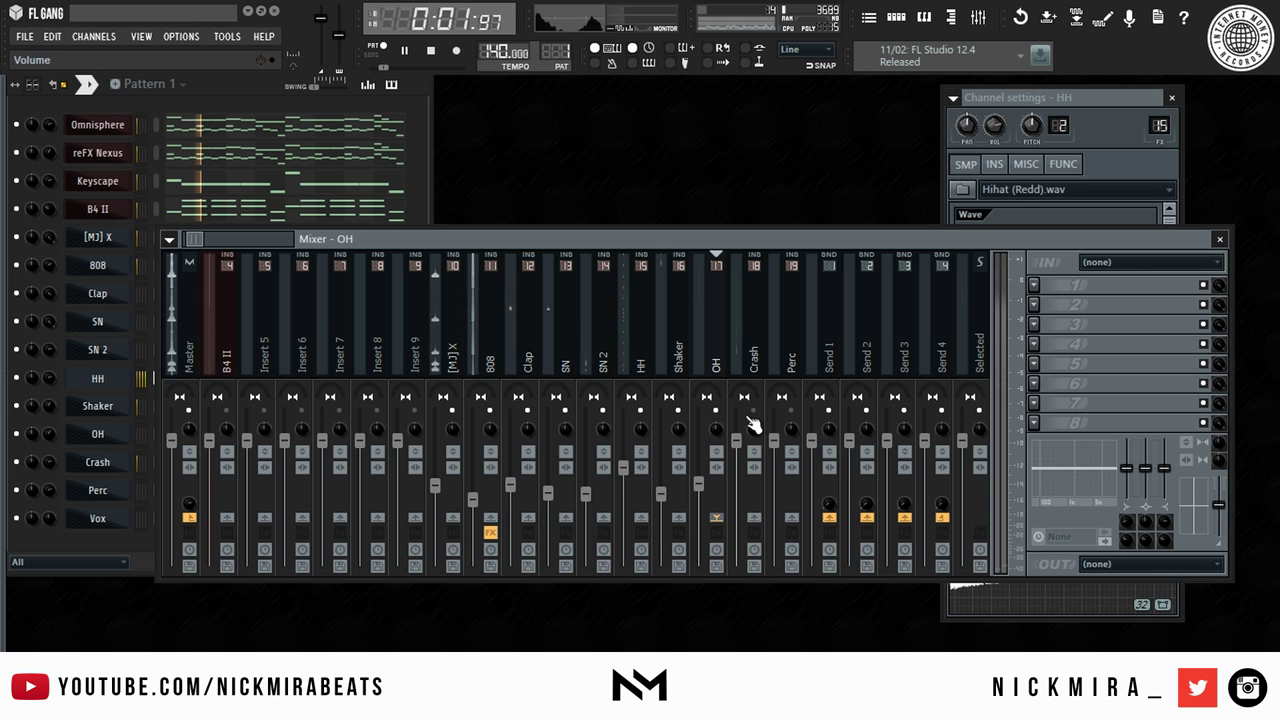
drag(736, 441, 737, 490)
key(space)
key(space)
Lower the Perc and Vox mixer tracks to sit below the main drums.
drag(774, 441, 774, 487)
scroll(783, 309, down, 3)
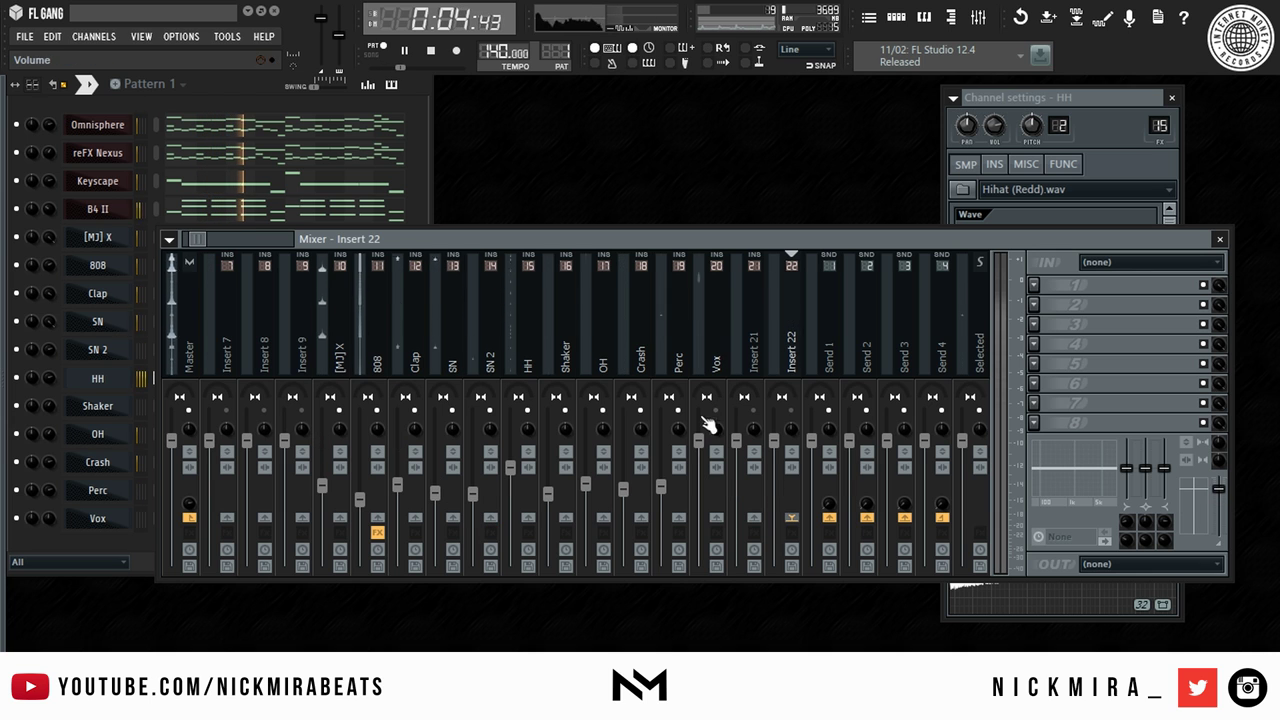
drag(661, 487, 661, 496)
drag(699, 441, 699, 497)
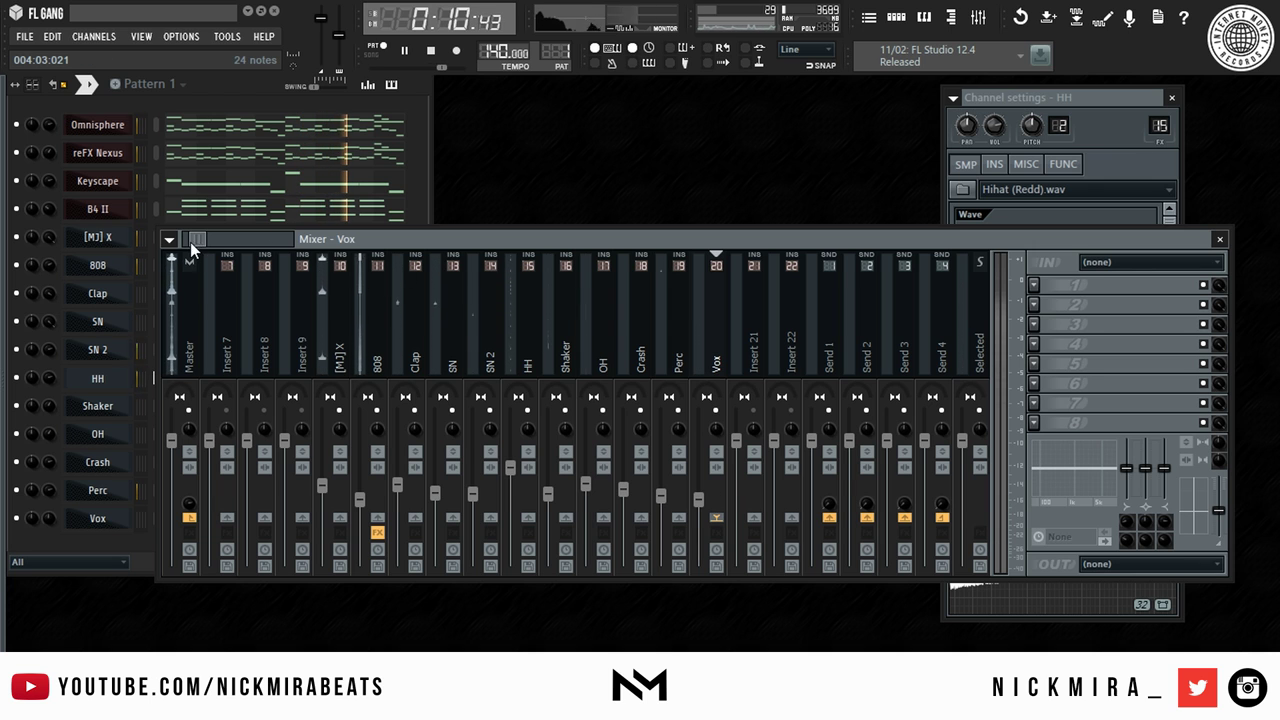
Lower the Omnisphere, reFX Nexus and Keyscape mixer tracks, then stop playback.
drag(193, 241, 122, 258)
drag(209, 441, 209, 491)
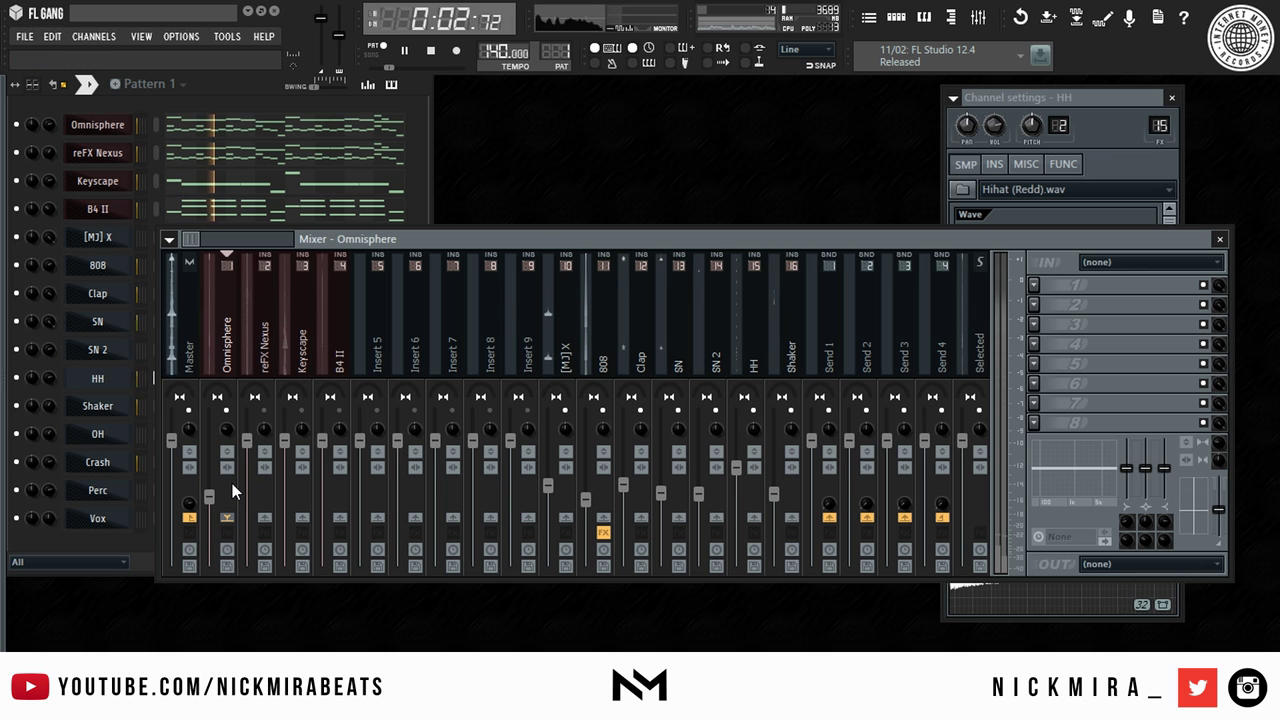
drag(247, 441, 247, 497)
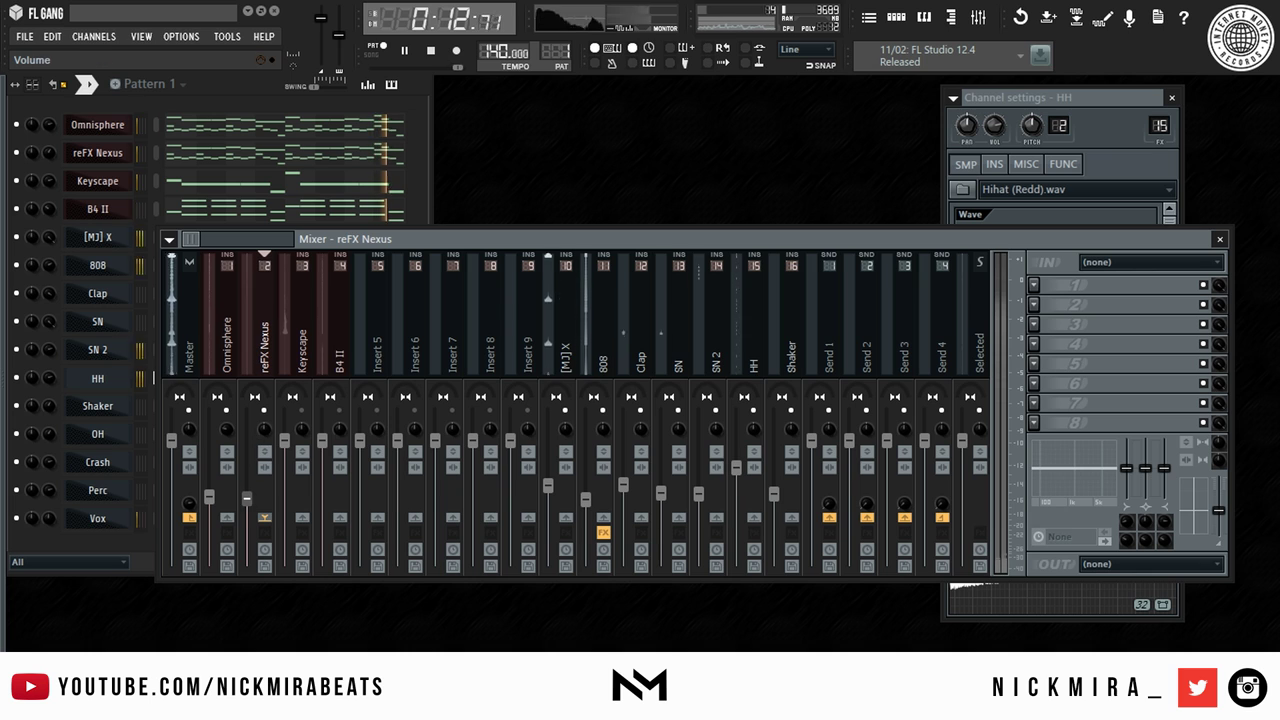
drag(284, 441, 286, 500)
key(space)
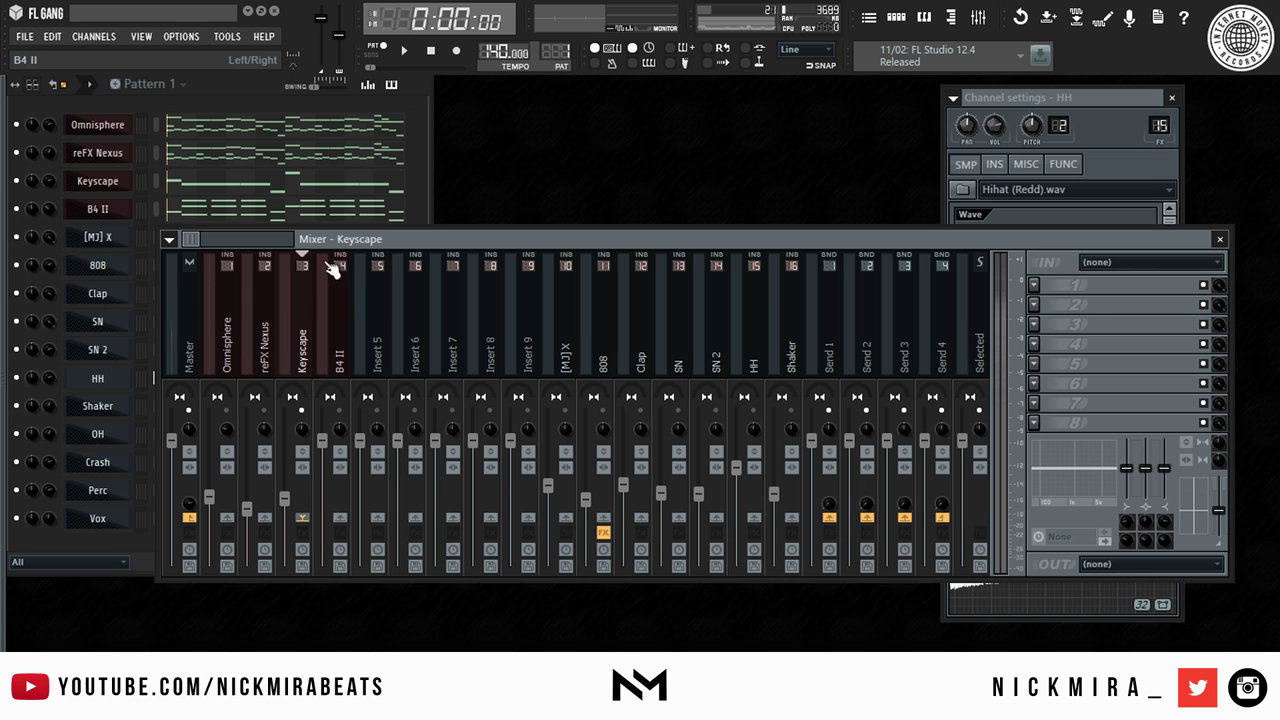
Try transposing the whole Keyscape melody up one octave in its piano roll.
click(226, 222)
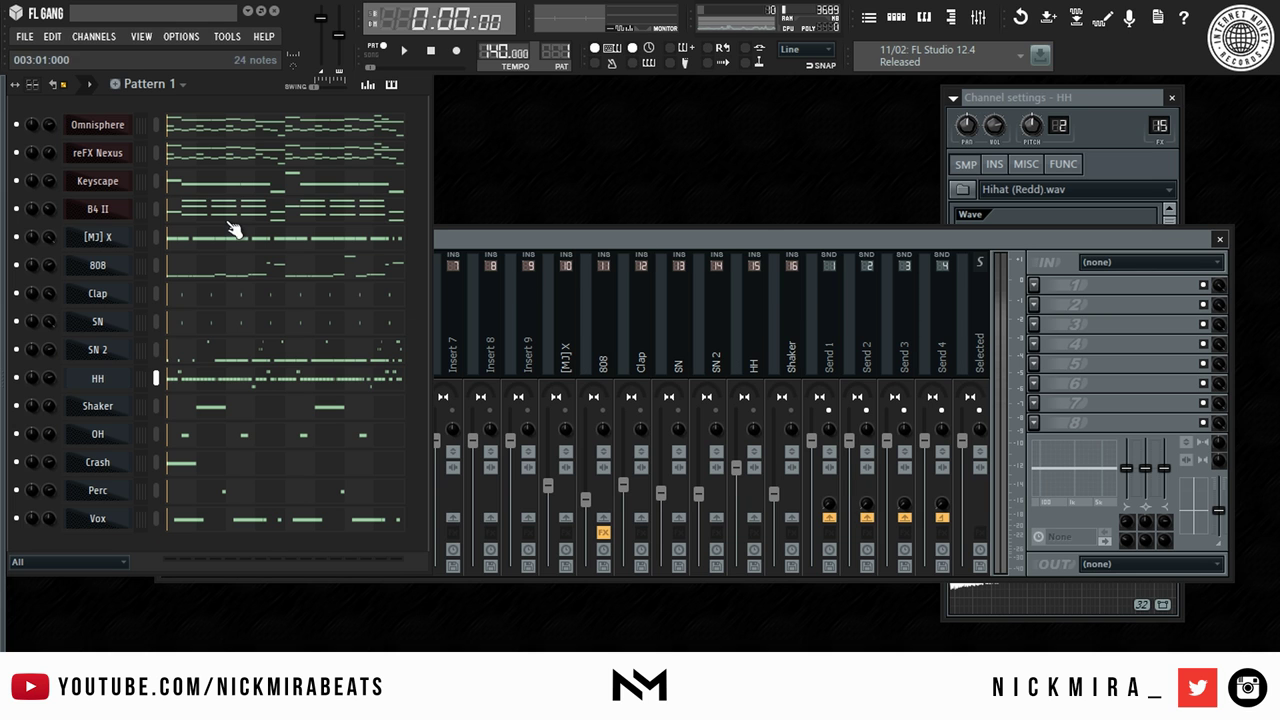
right_click(115, 188)
click(163, 181)
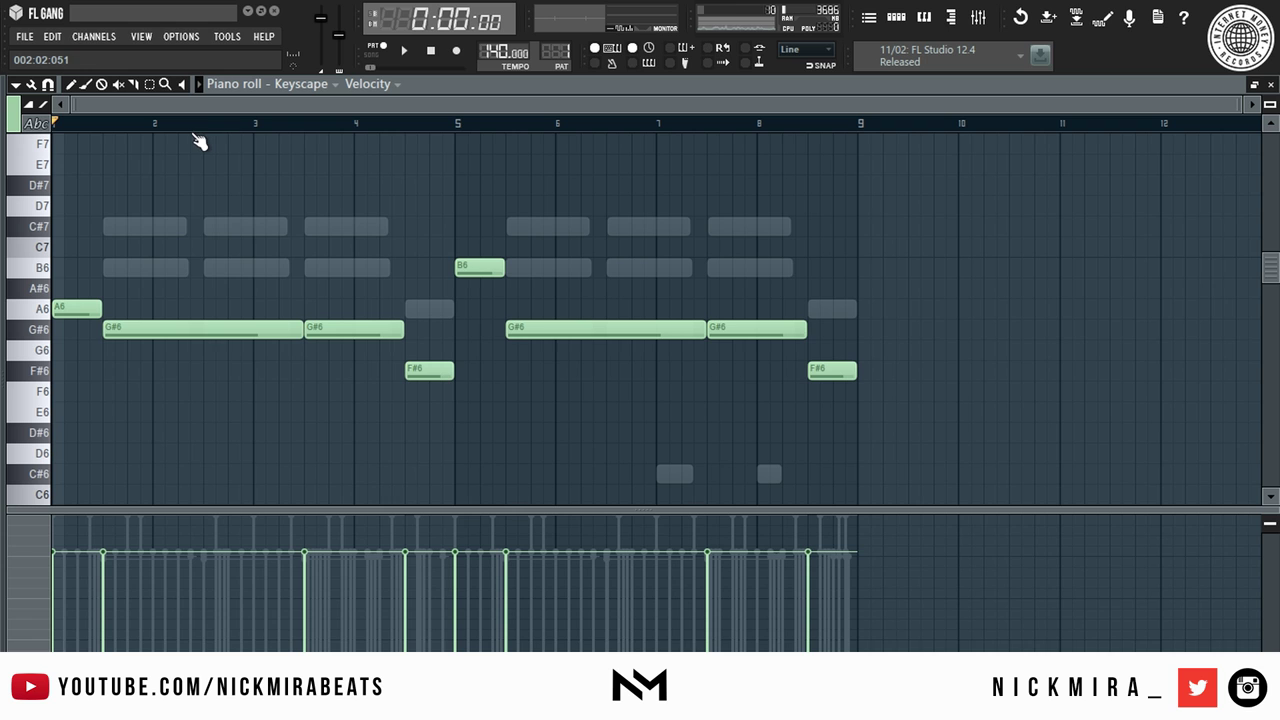
key(ctrl+Up)
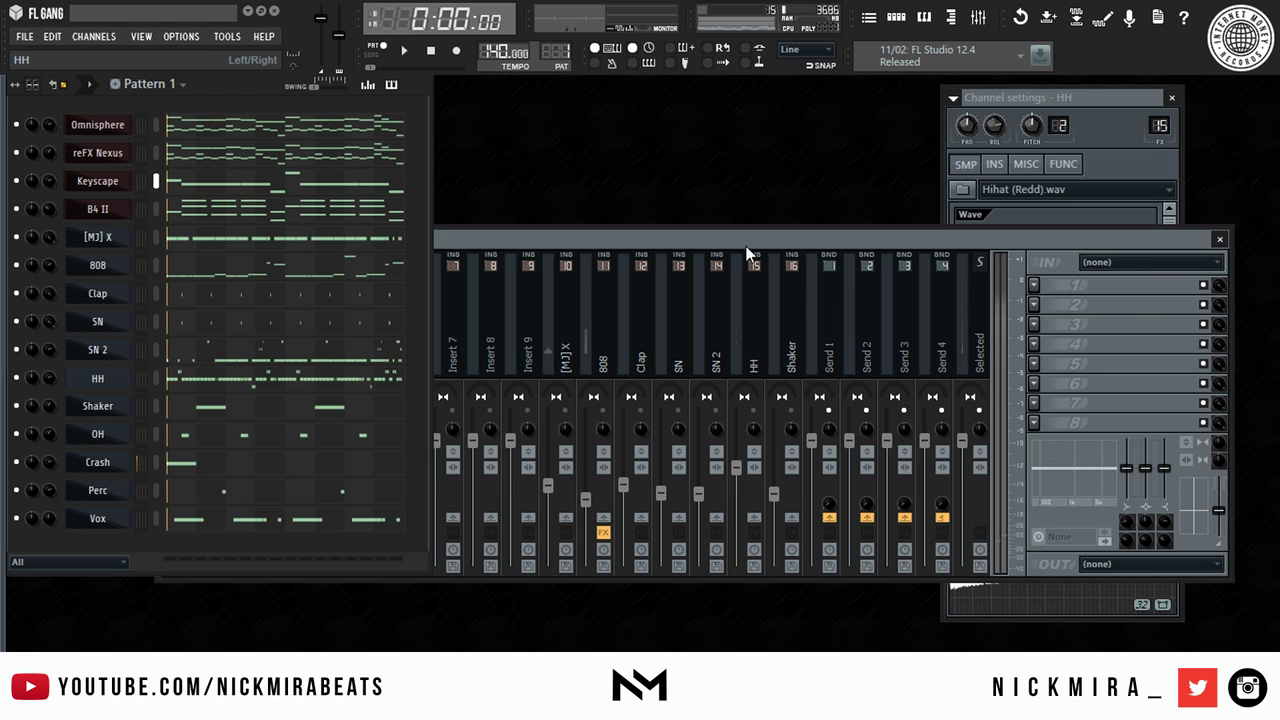
Insert Fruity Reeverb 2 in the first effect slot of the Keyscape mixer track, lower its dry level and audition it.
click(1035, 285)
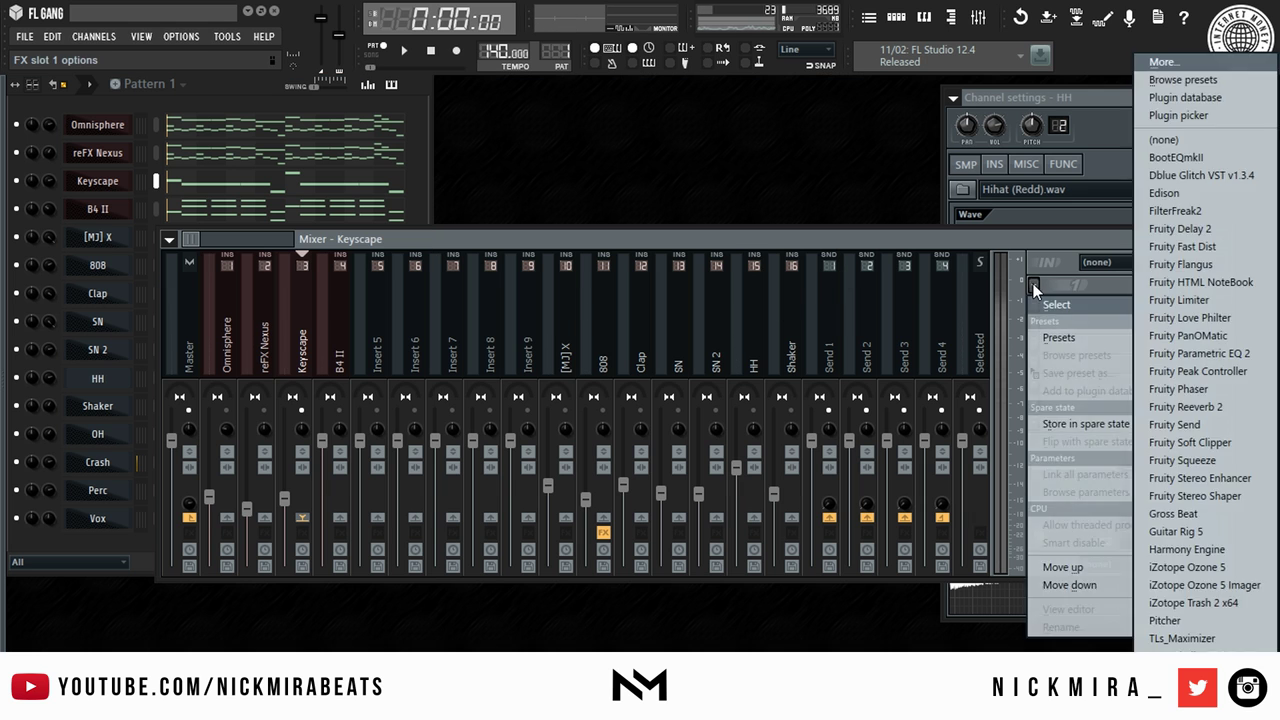
click(1215, 402)
drag(391, 251, 427, 275)
key(space)
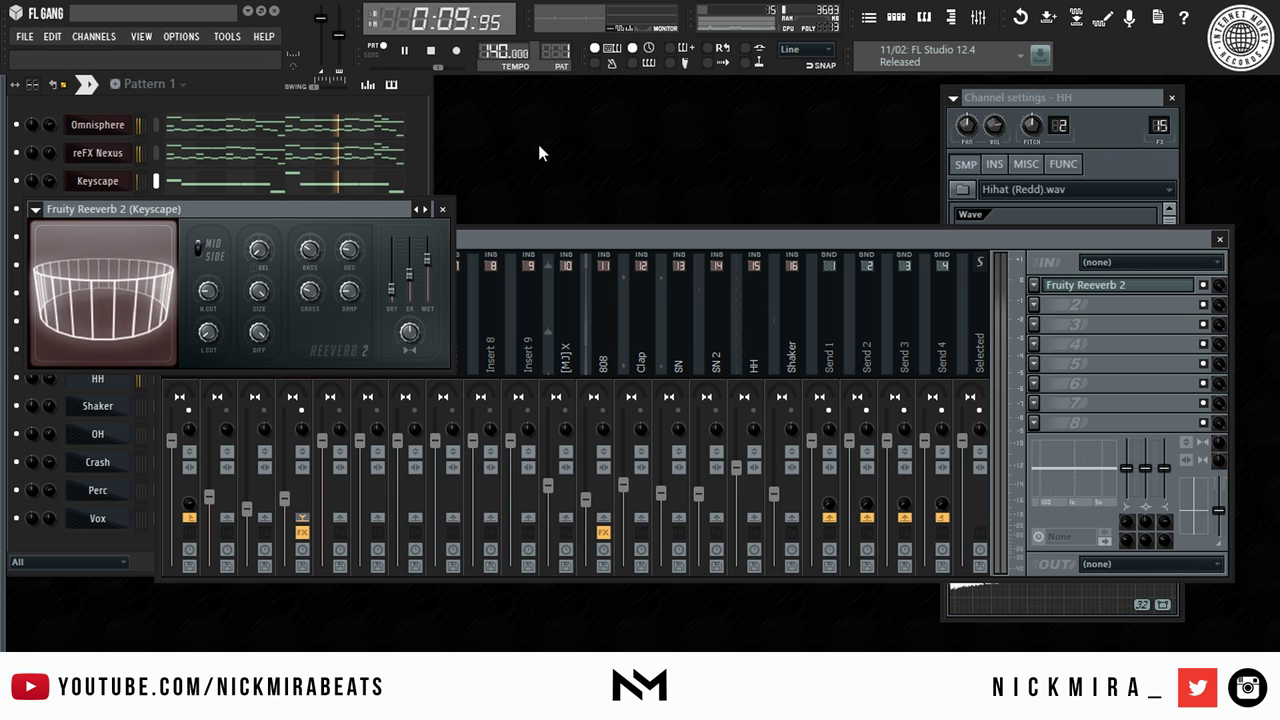
Transpose the Keyscape notes back down one octave in the piano roll and audition them.
click(419, 148)
right_click(121, 184)
click(142, 182)
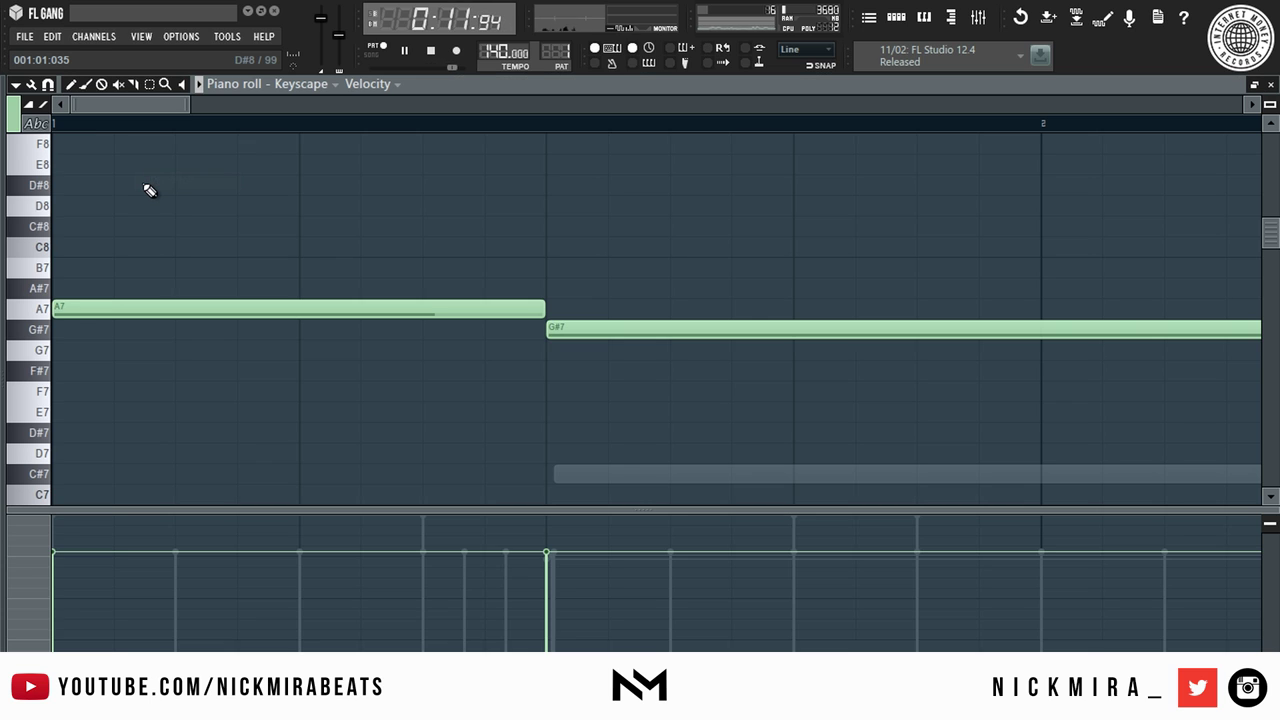
key(ctrl+Down)
key(space)
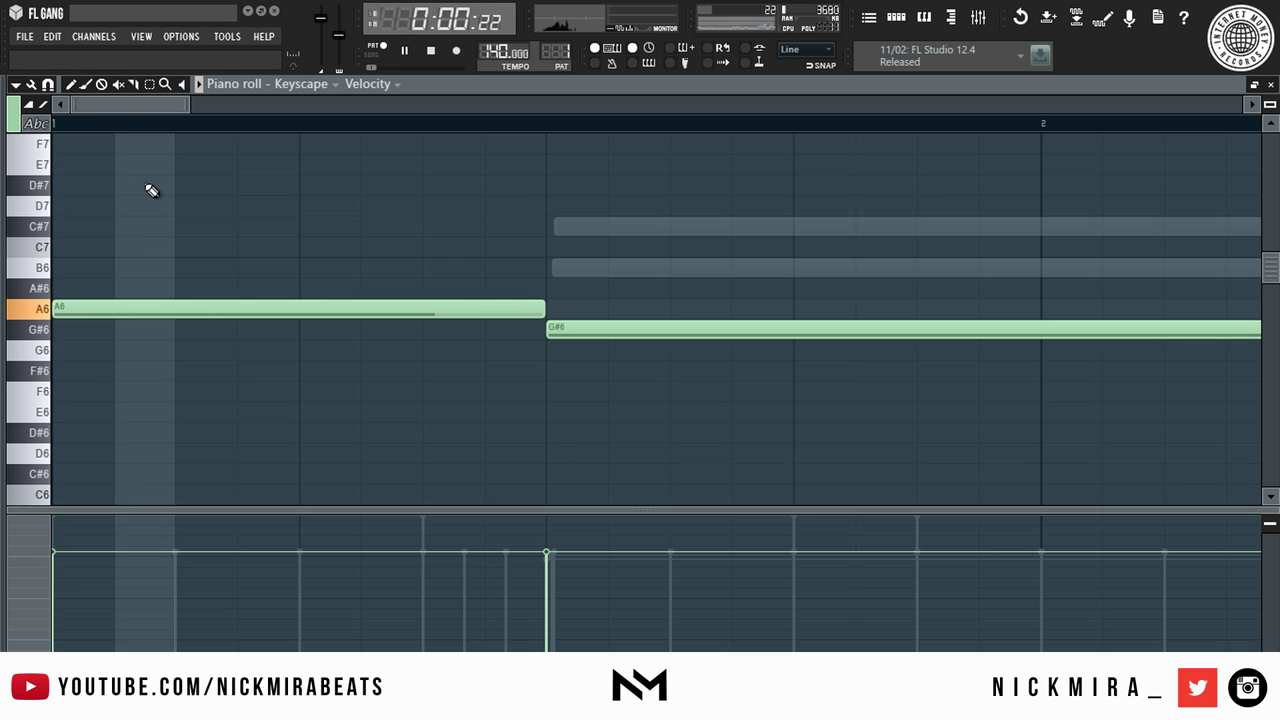
key(ctrl+a)
scroll(348, 307, up, 3)
key(ctrl+d)
key(space)
key(Escape)
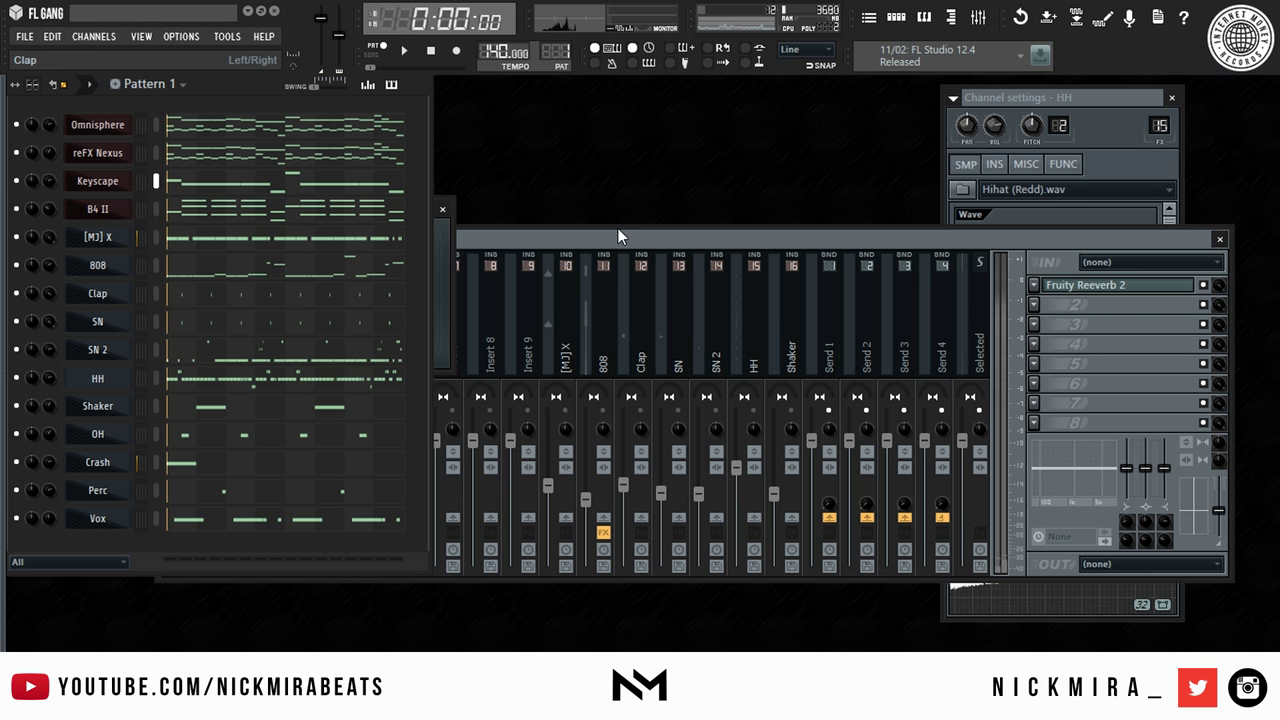
Insert iZotope Ozone 5 Imager in the second effect slot of the Keyscape mixer track and start playback.
click(1039, 306)
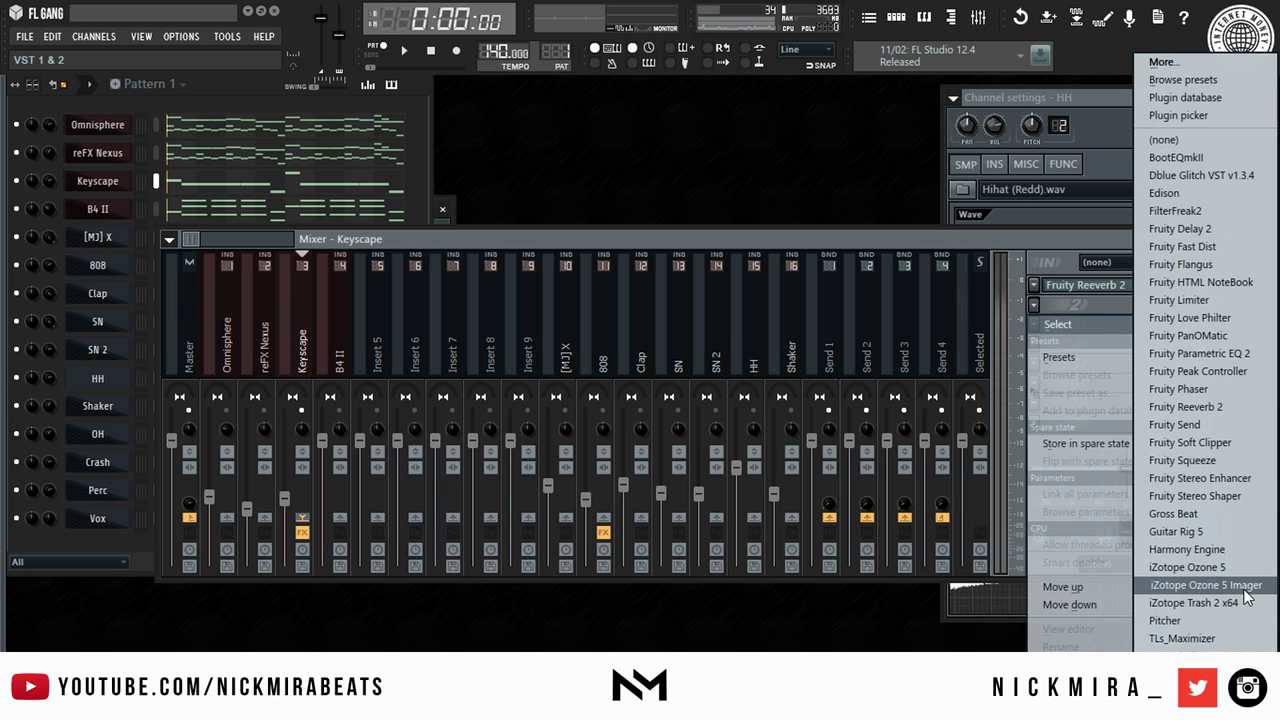
click(1214, 584)
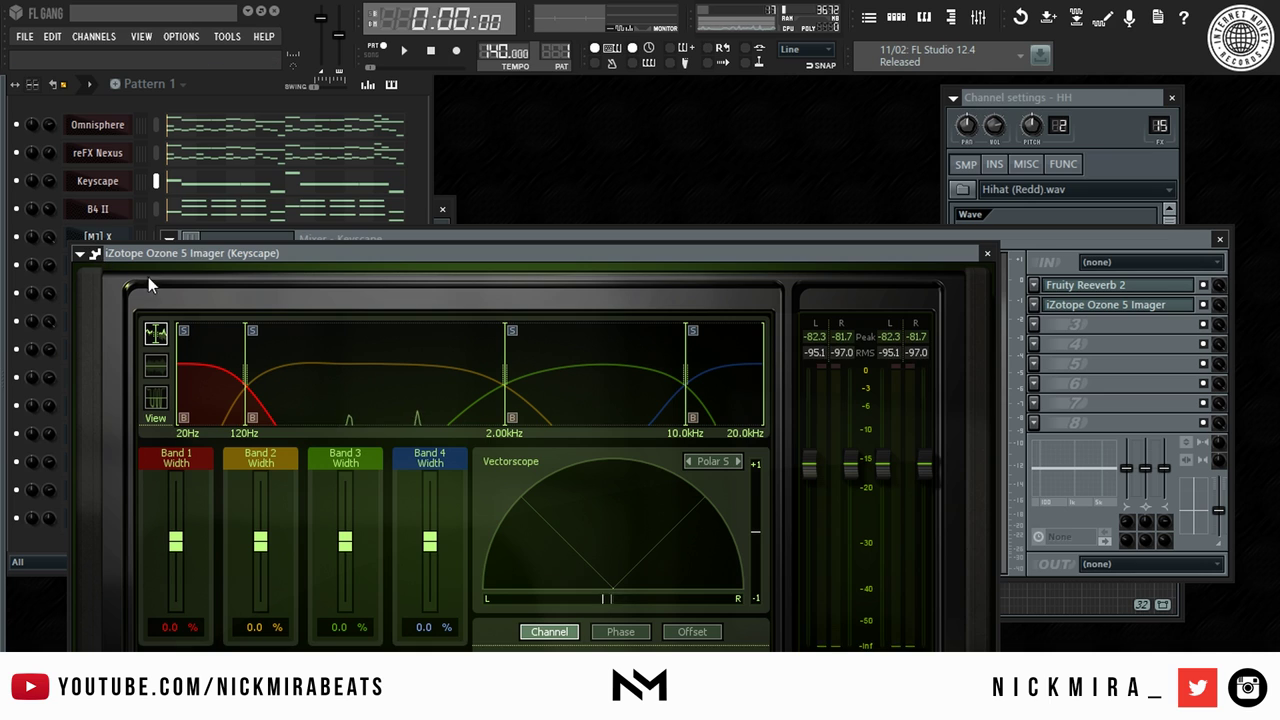
drag(225, 257, 287, 109)
key(space)
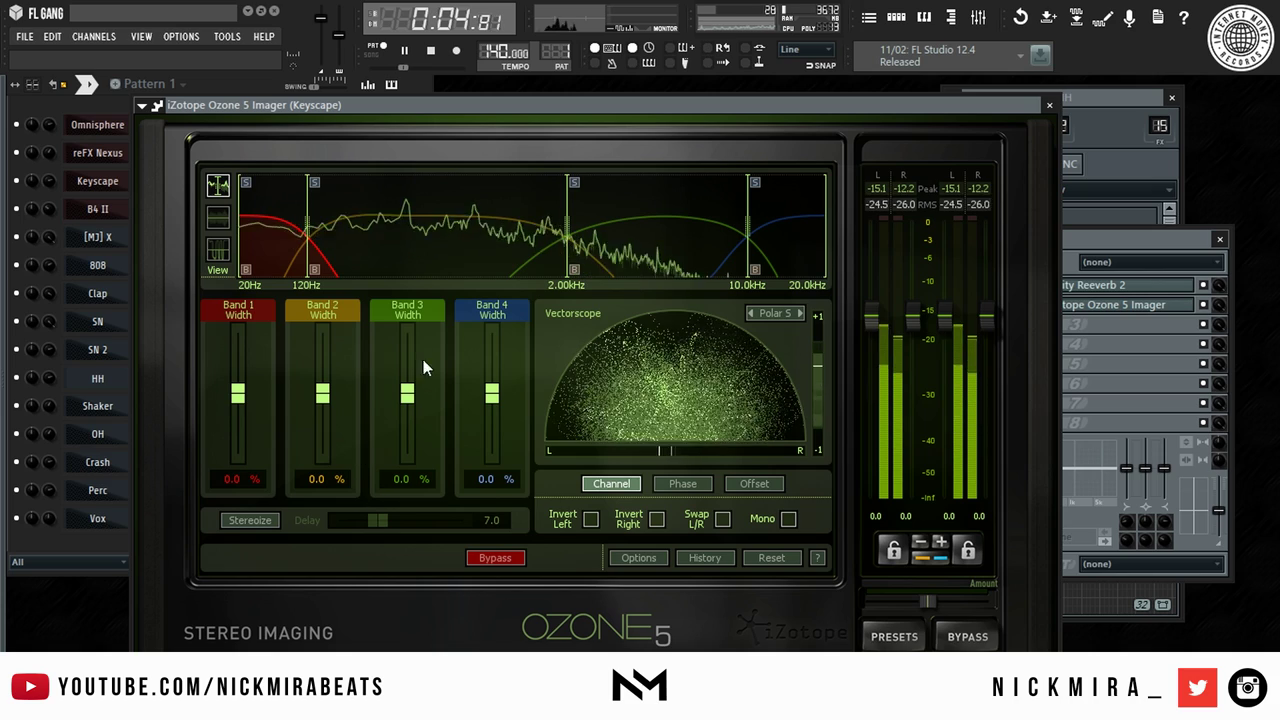
Enable Stereoize in the imager, widen Band 2 to 65.6% and Band 3 to about 61%, and close the plugin.
click(248, 518)
drag(403, 399, 395, 374)
drag(322, 397, 329, 353)
drag(405, 362, 406, 353)
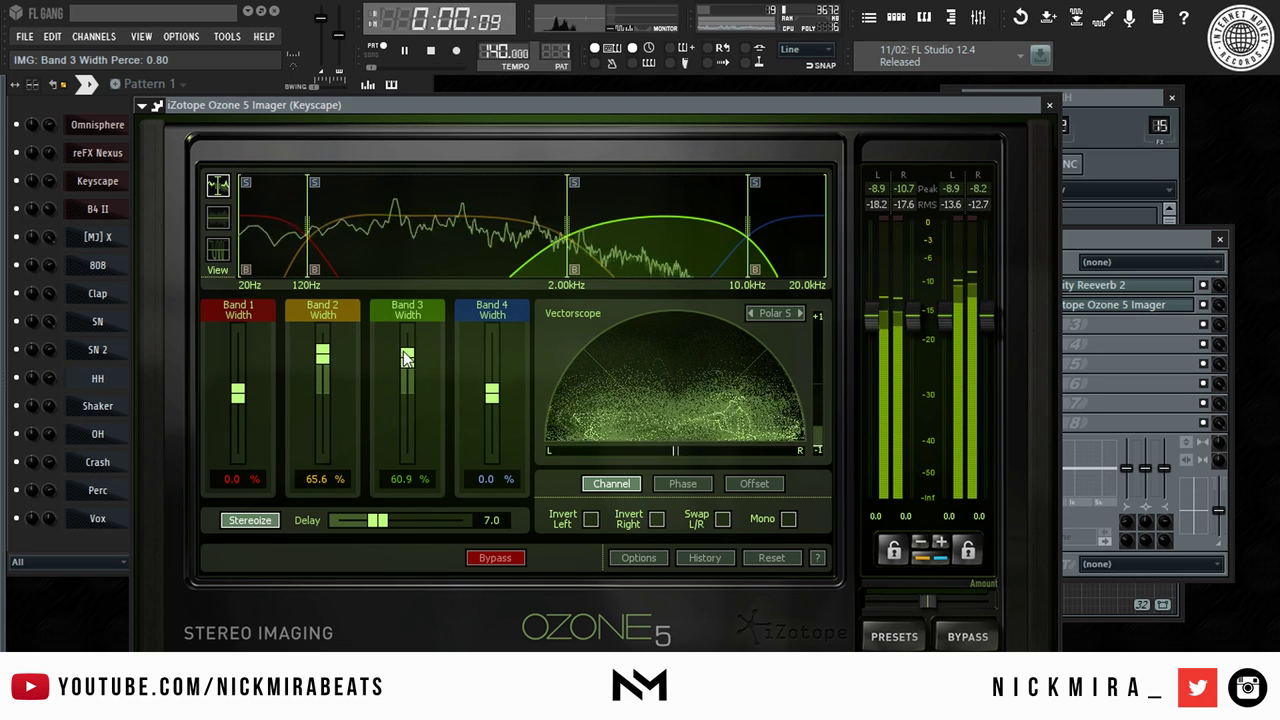
click(1054, 105)
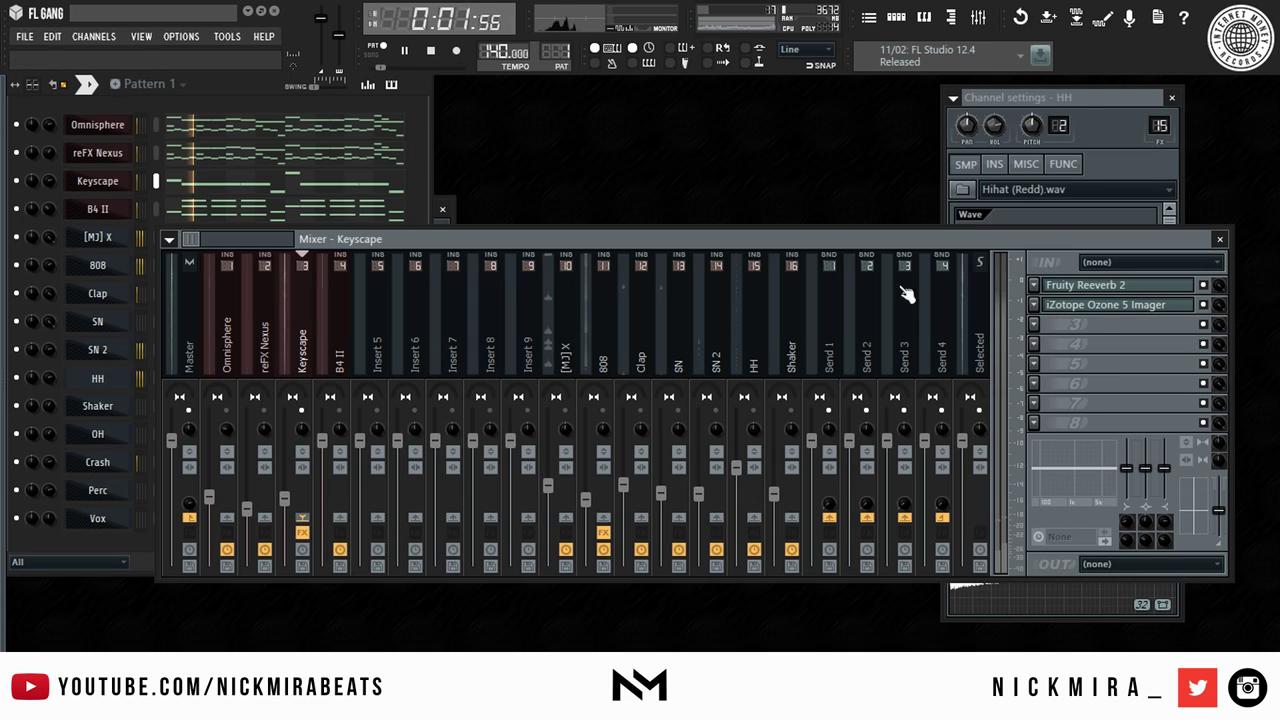
Insert Fruity Parametric EQ 2 in the third Keyscape effect slot, then cut Band 3 around 395 Hz and Band 1.
click(1036, 325)
click(1203, 360)
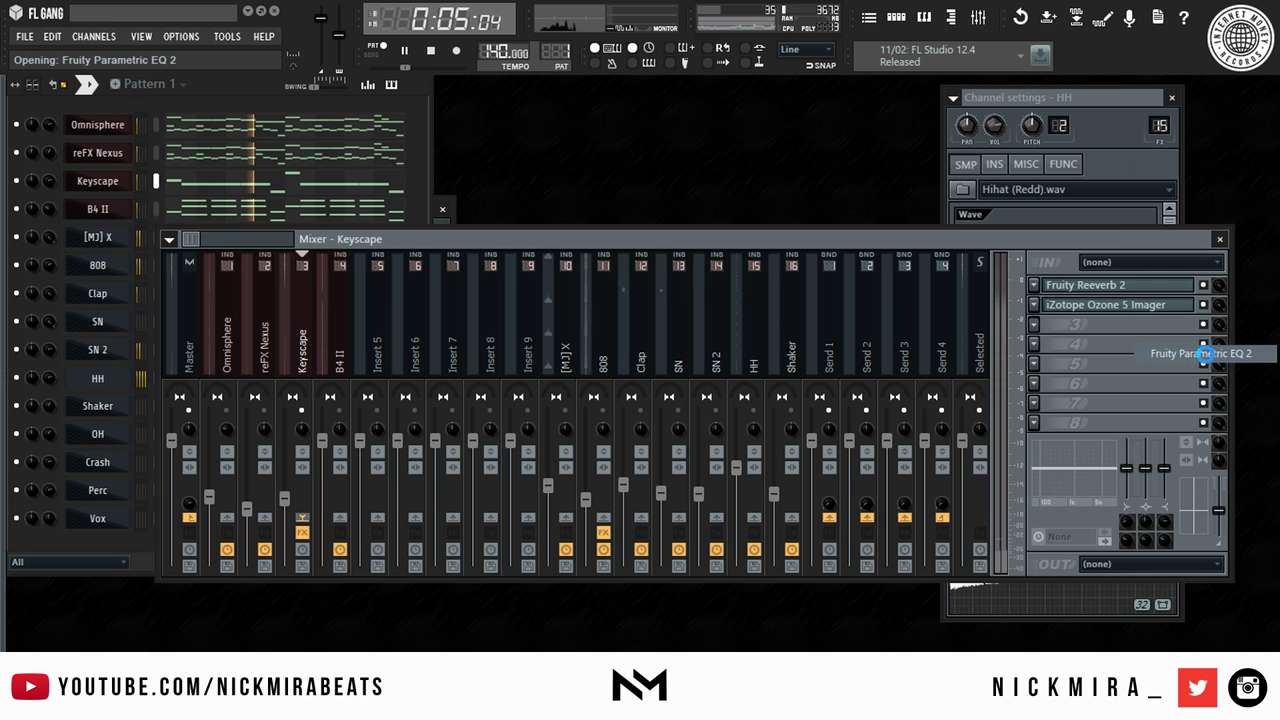
drag(287, 446, 302, 418)
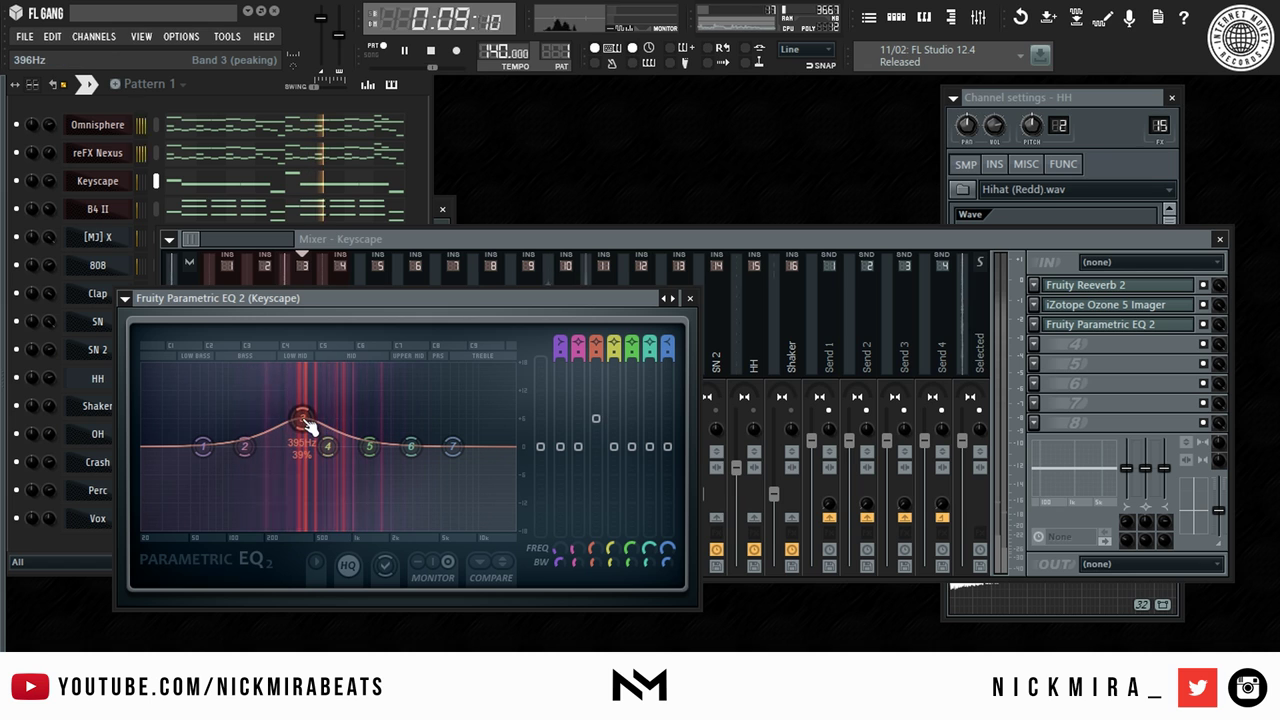
scroll(308, 425, down, 10)
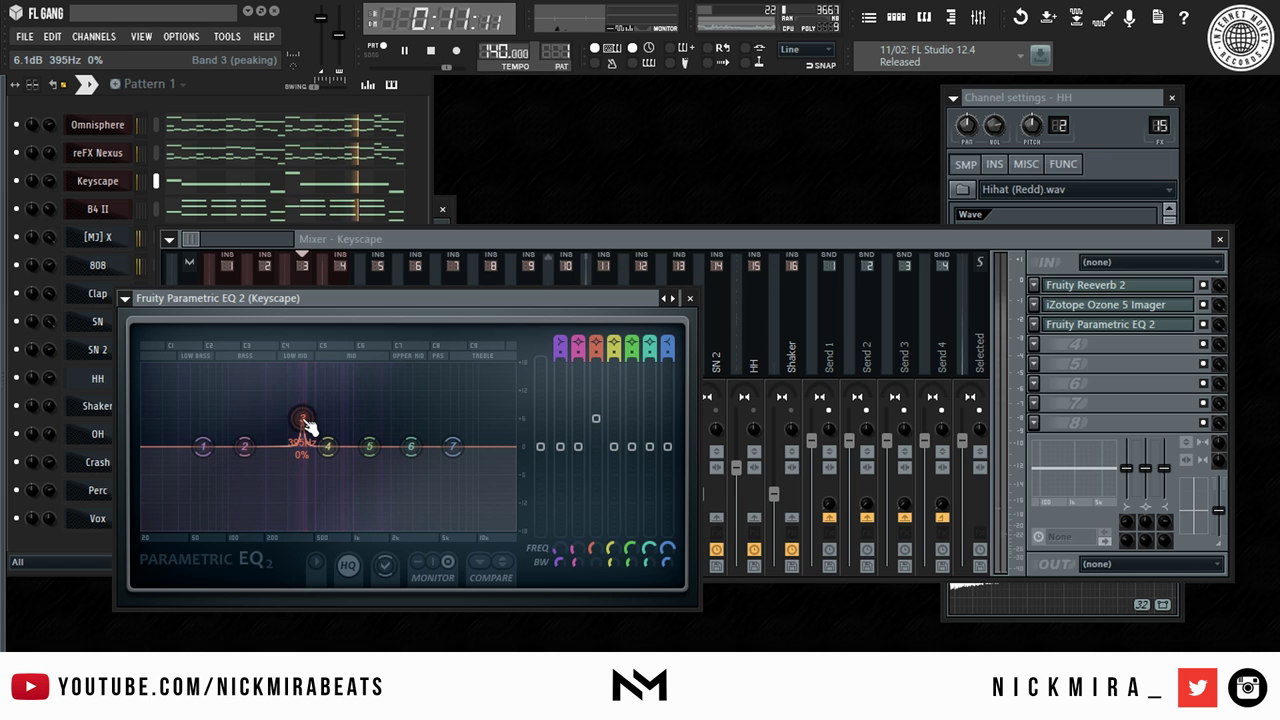
scroll(305, 422, up, 2)
drag(306, 422, 304, 505)
scroll(305, 500, up, 3)
drag(204, 448, 204, 504)
key(Escape)
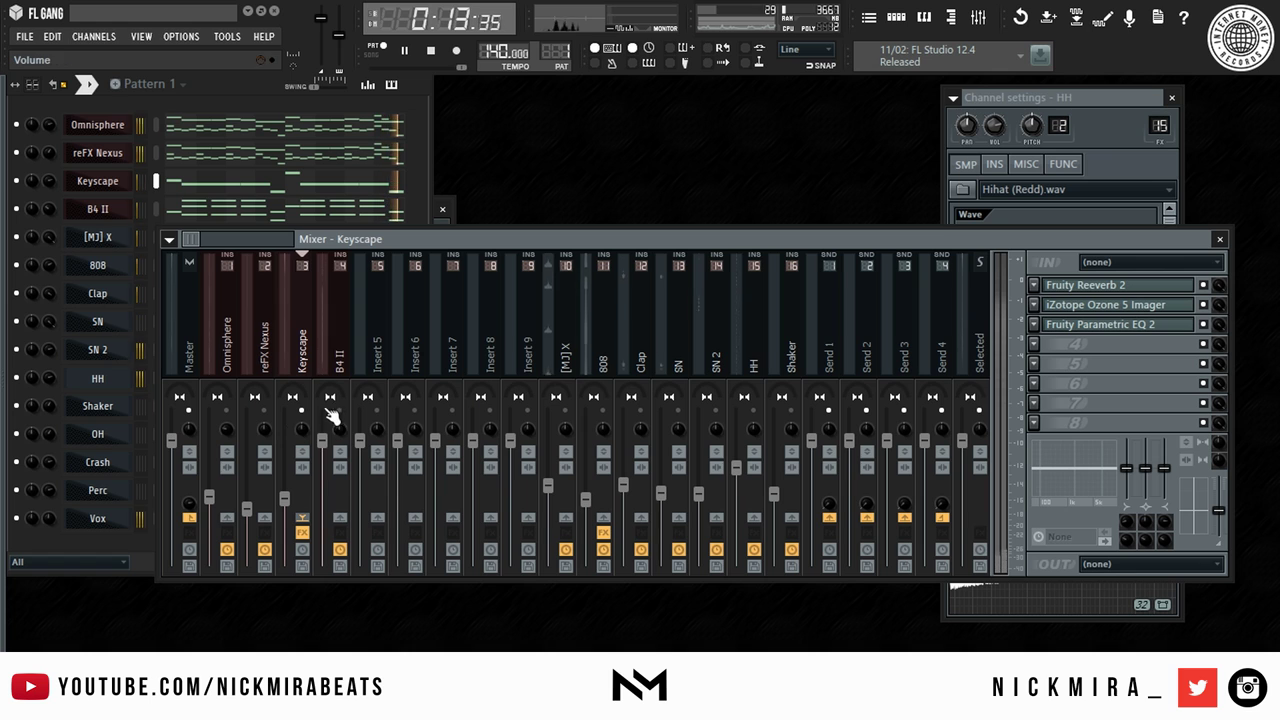
Balance the B4 II mixer track's volume against the other melodies, bringing it to about 66%.
drag(322, 440, 324, 502)
drag(210, 497, 324, 518)
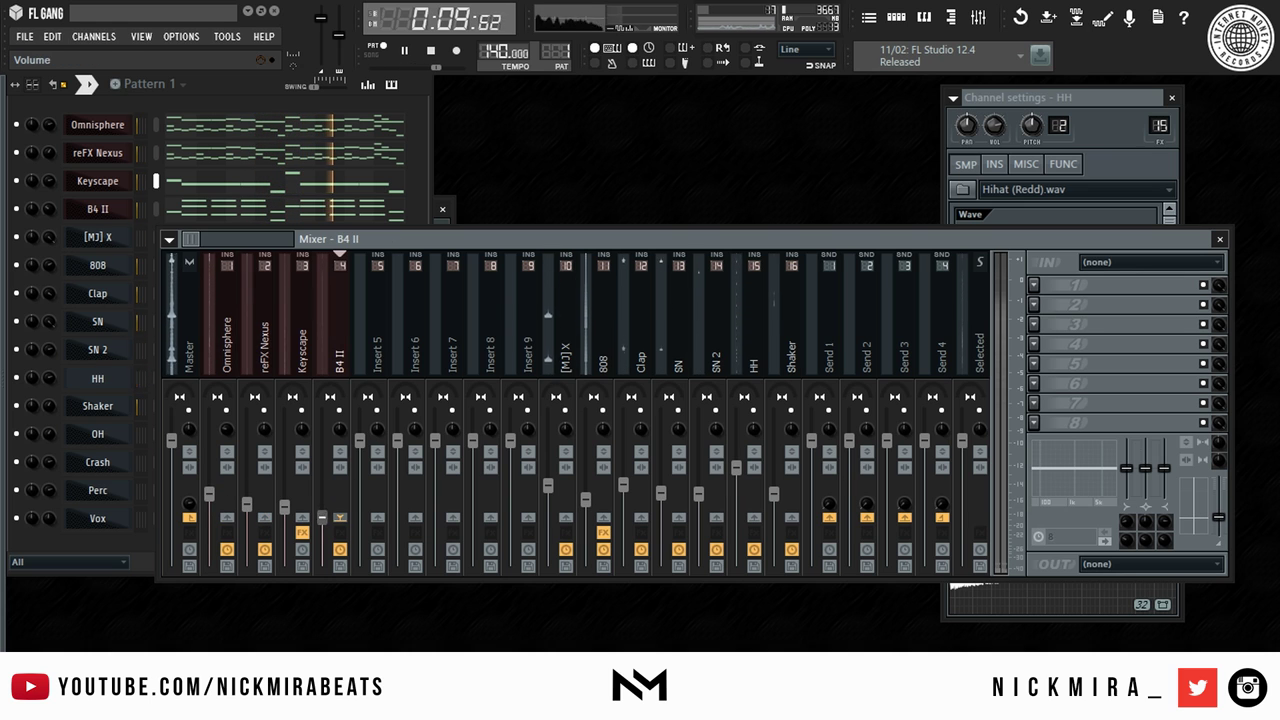
right_click(341, 410)
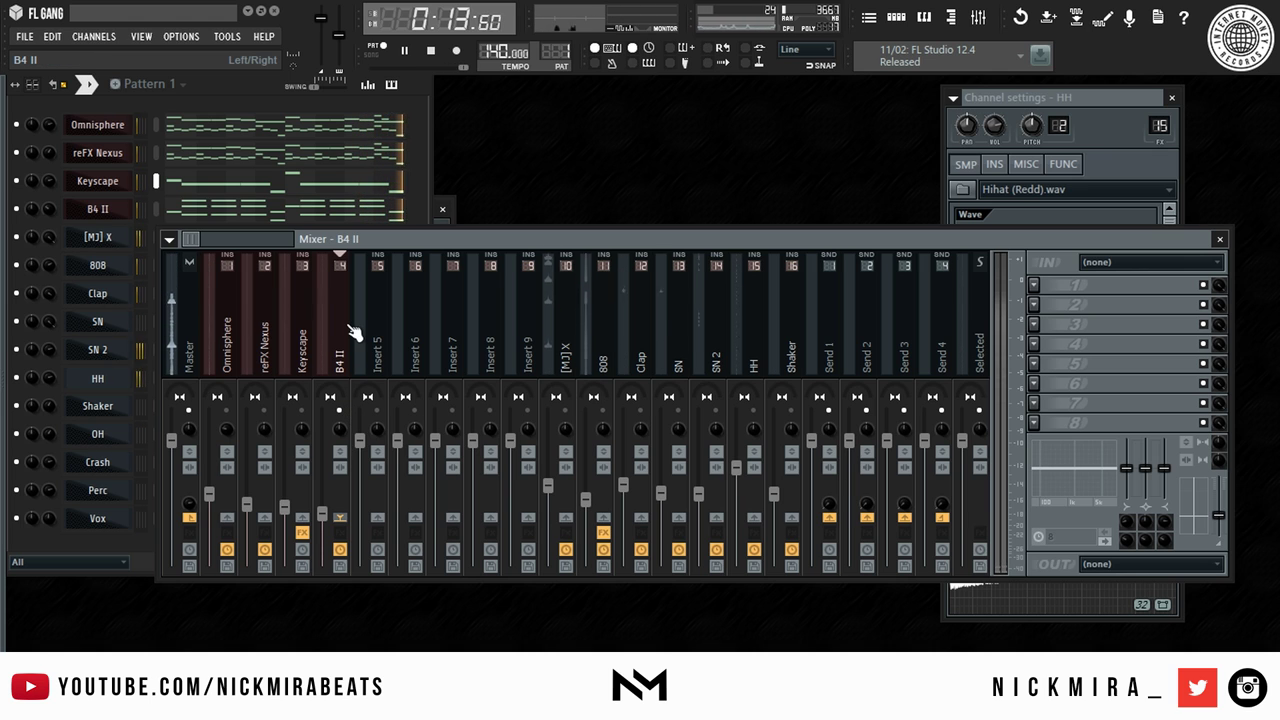
drag(322, 514, 322, 482)
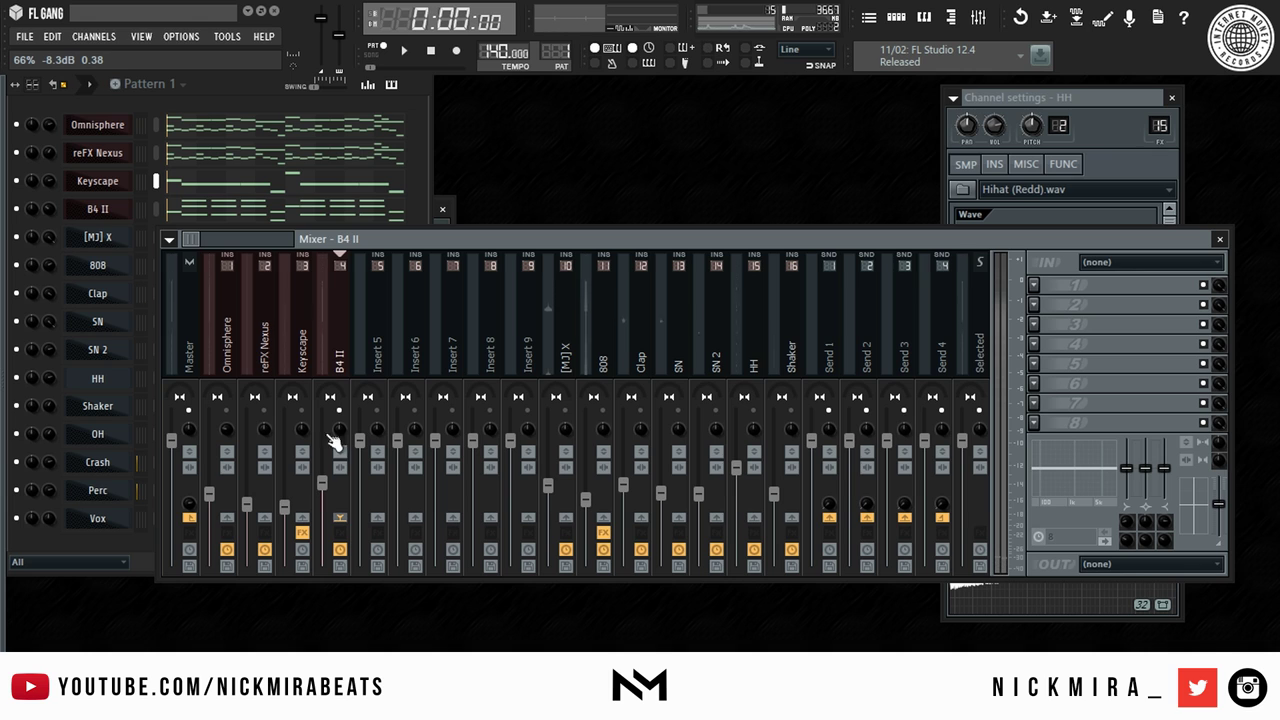
Insert Fruity Delay 2 in the first effect slot of the B4 II mixer track and reduce its input volume during playback.
click(1036, 283)
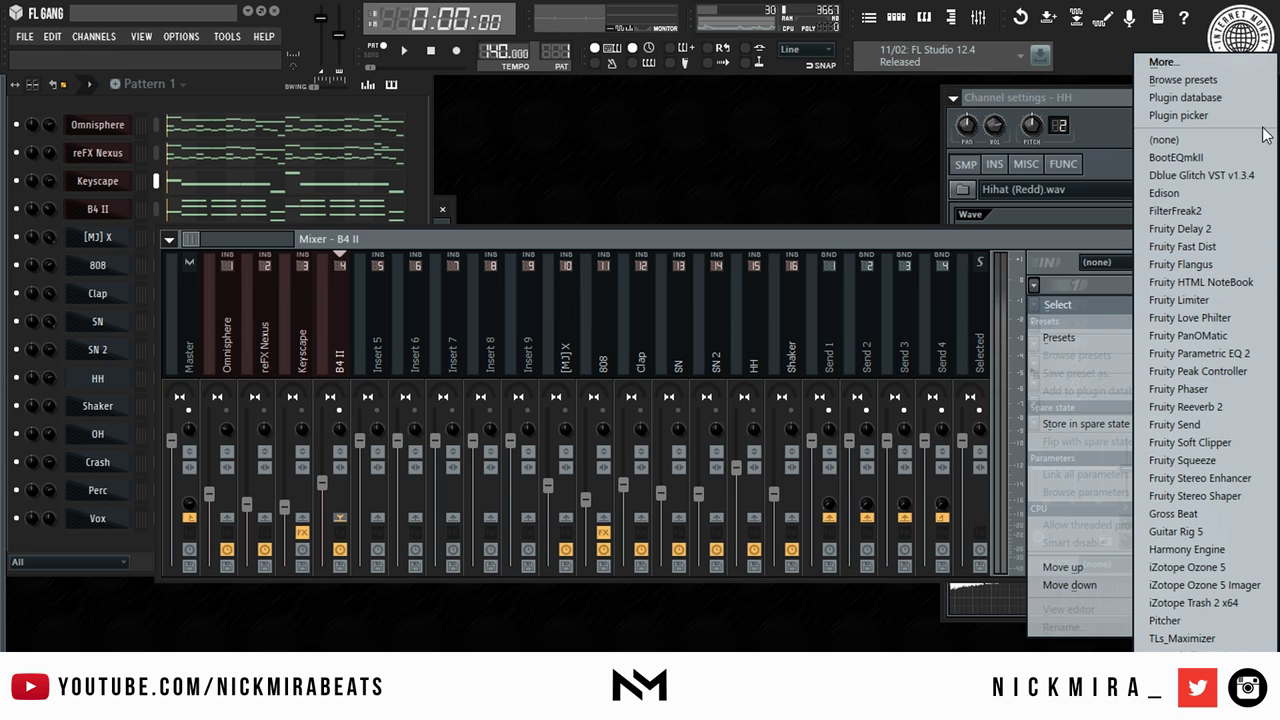
click(1262, 230)
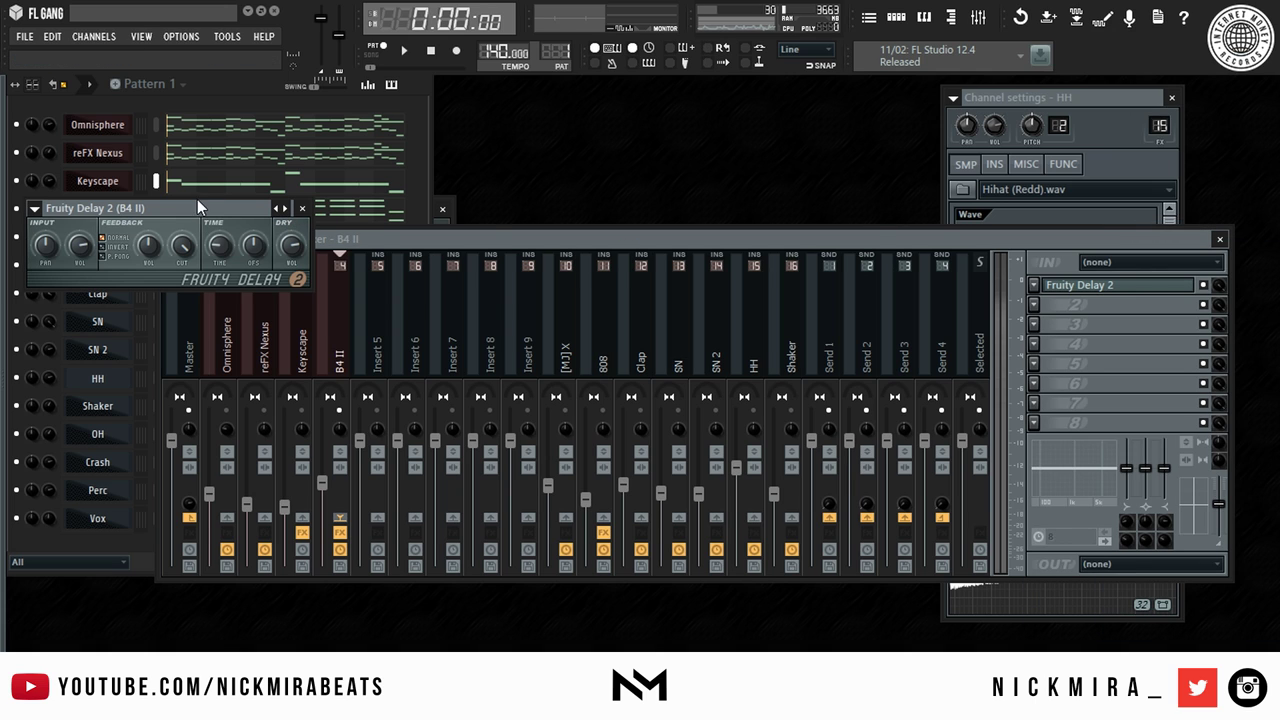
drag(236, 210, 595, 263)
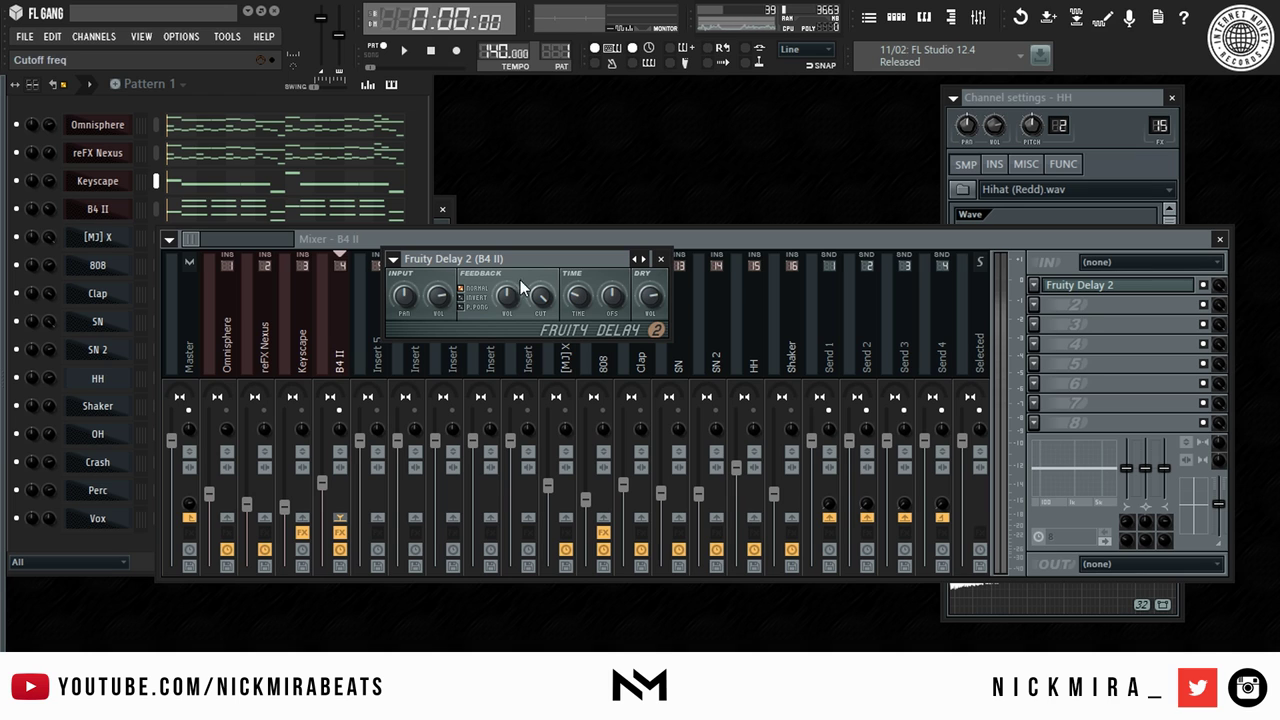
drag(443, 292, 443, 284)
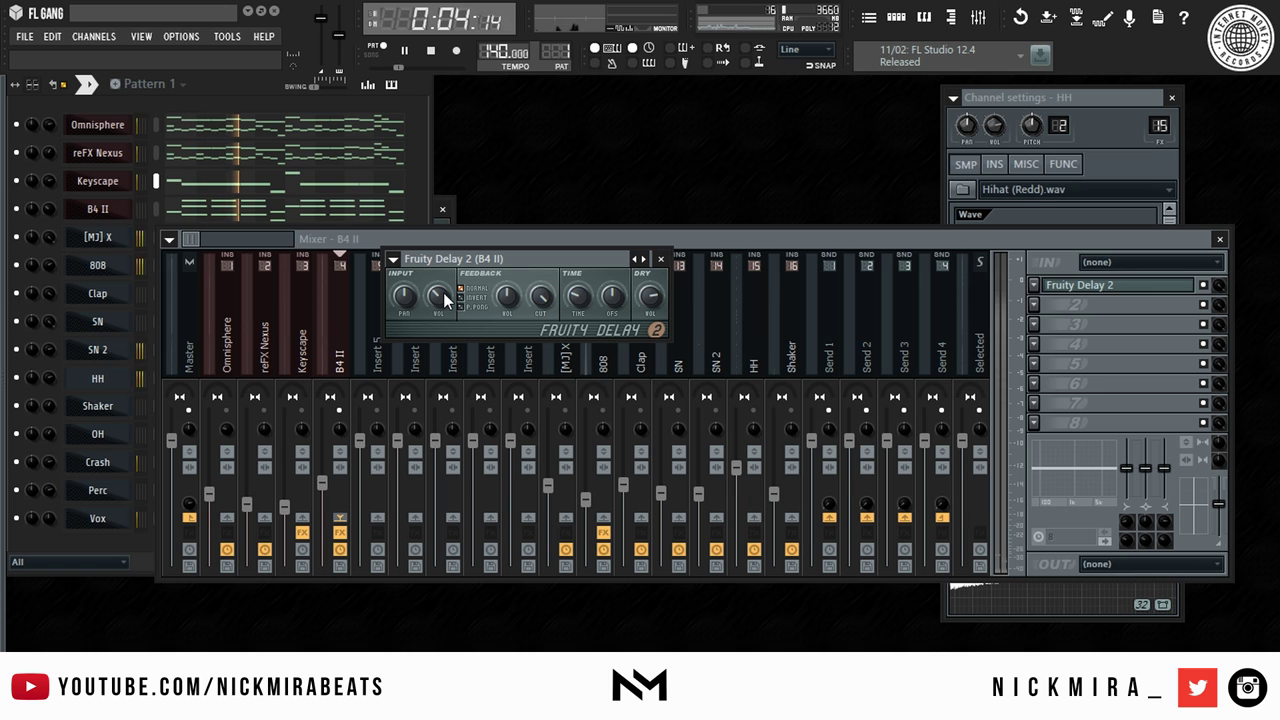
click(660, 259)
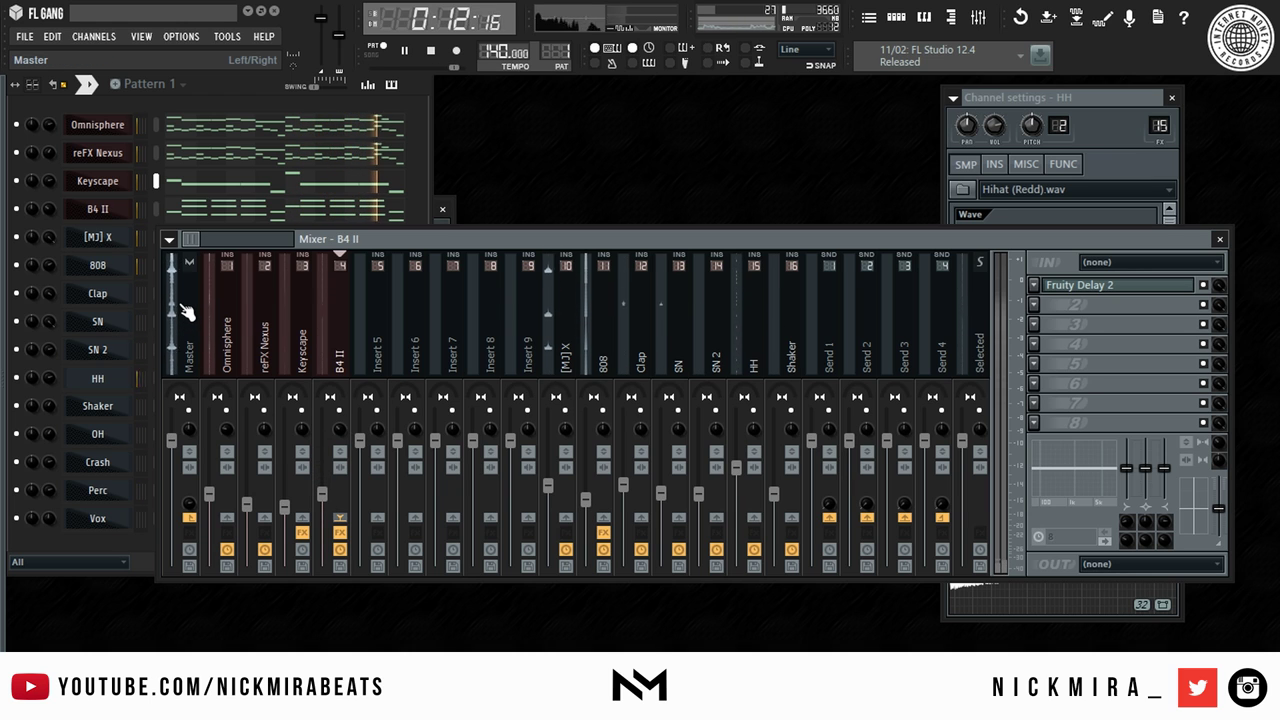
Lower the B4 II mixer track to 50%, check the mix with the Keyscape track selected and stop playback.
key(F6)
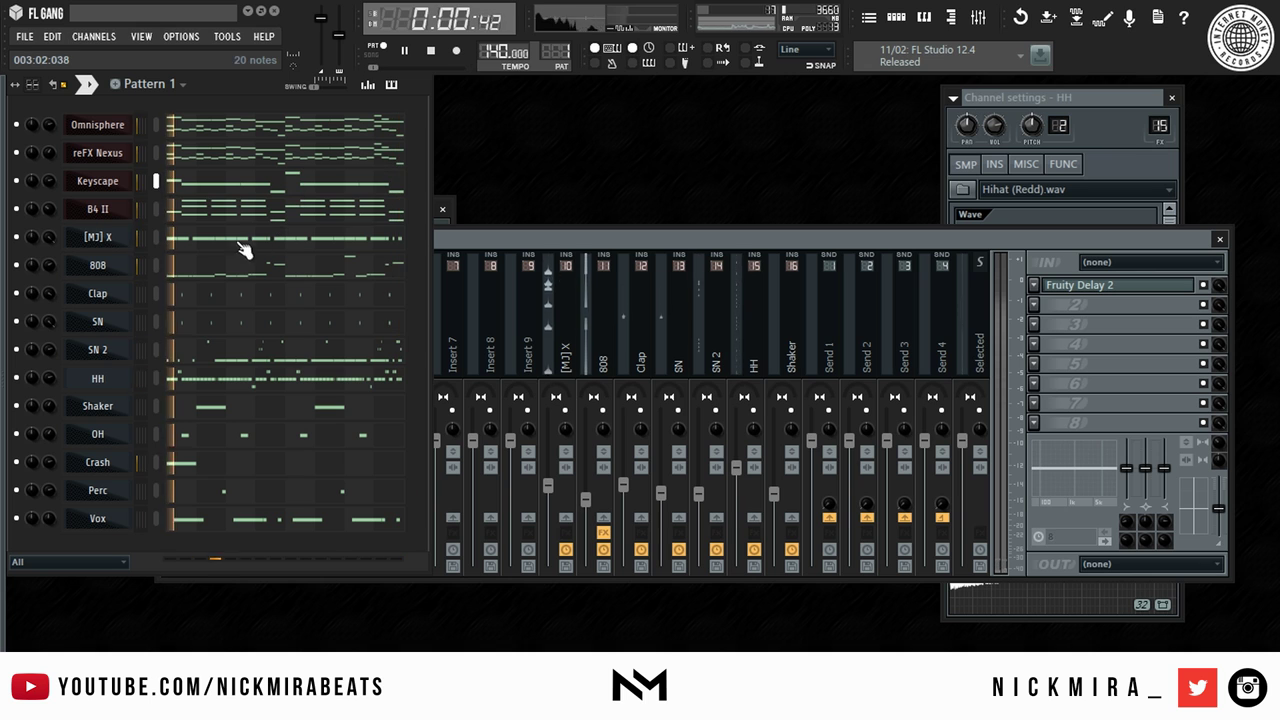
click(534, 239)
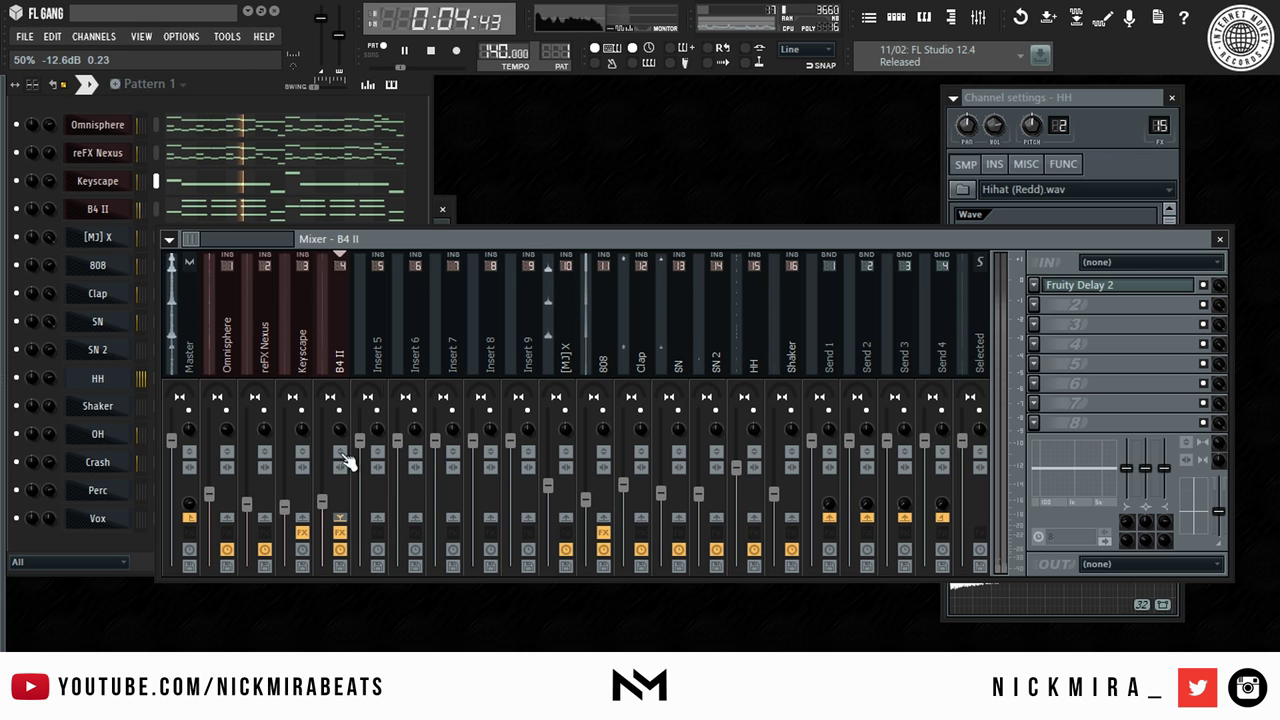
key(F6)
click(451, 207)
click(449, 208)
click(494, 238)
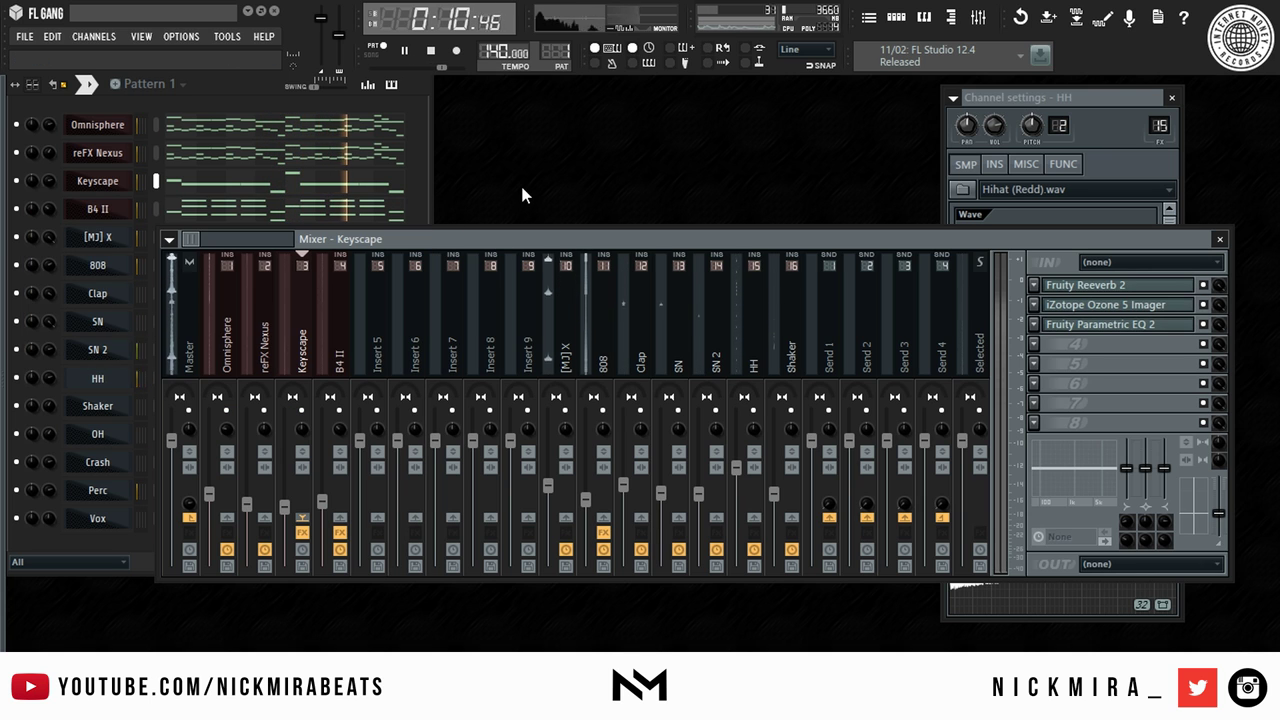
key(space)
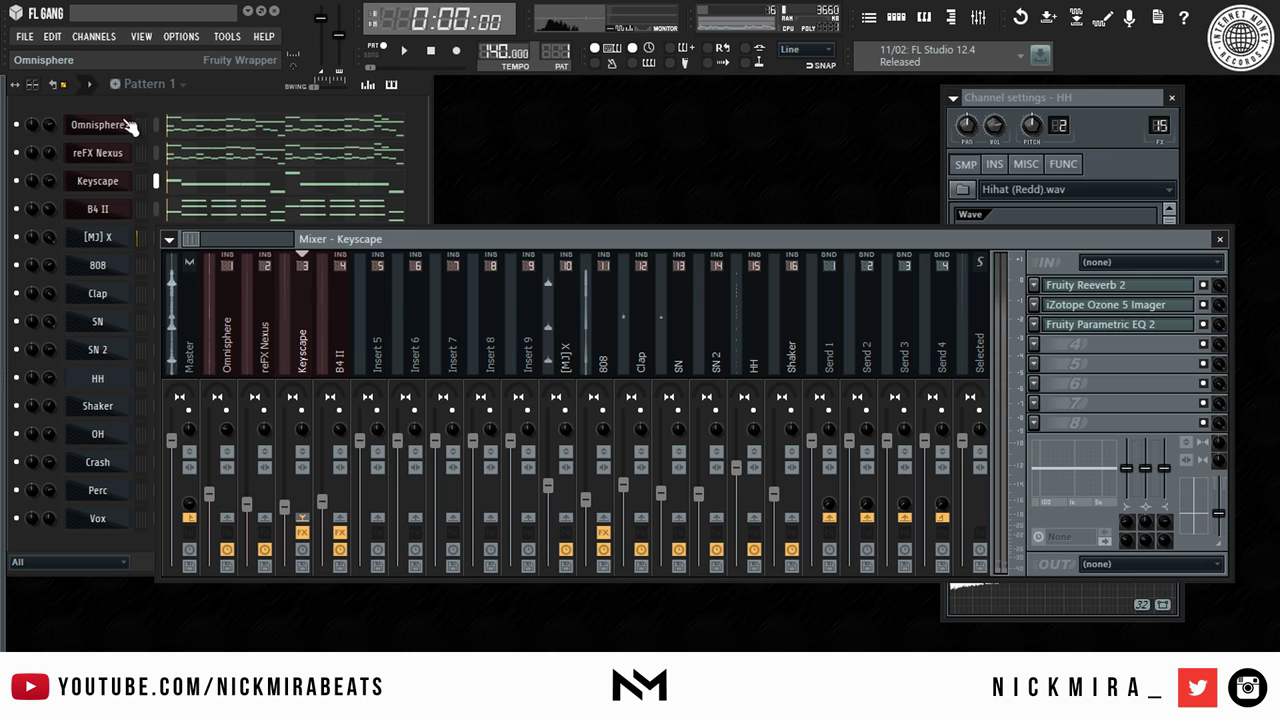
Insert an Xpand!2 instrument channel above Omnisphere and move its plugin window clear of the mixer.
right_click(123, 120)
mouse_move(208, 303)
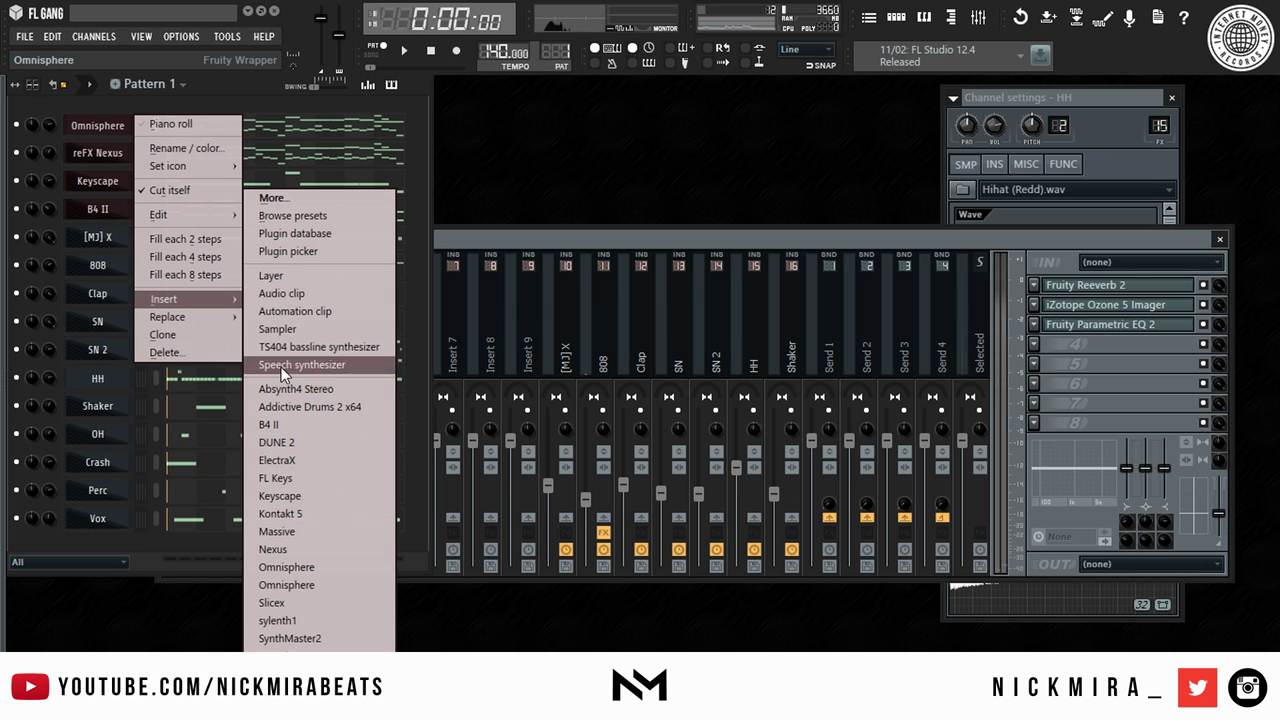
click(300, 638)
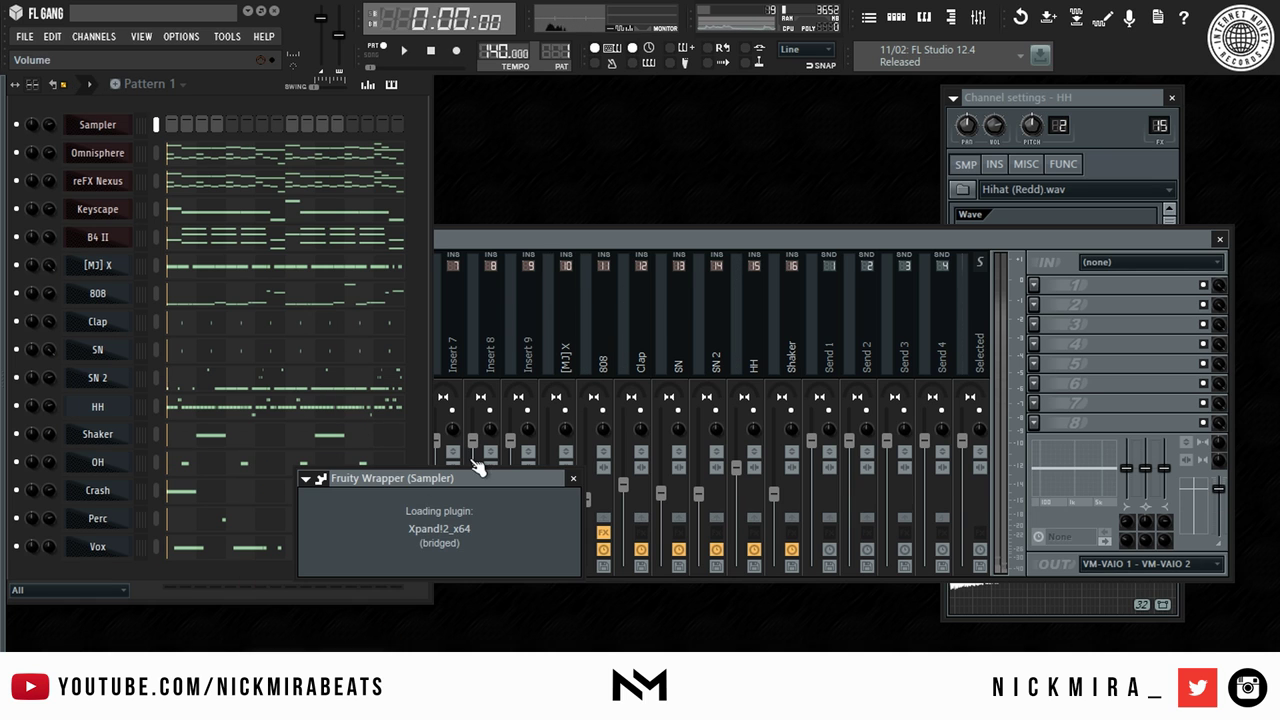
drag(470, 463, 376, 83)
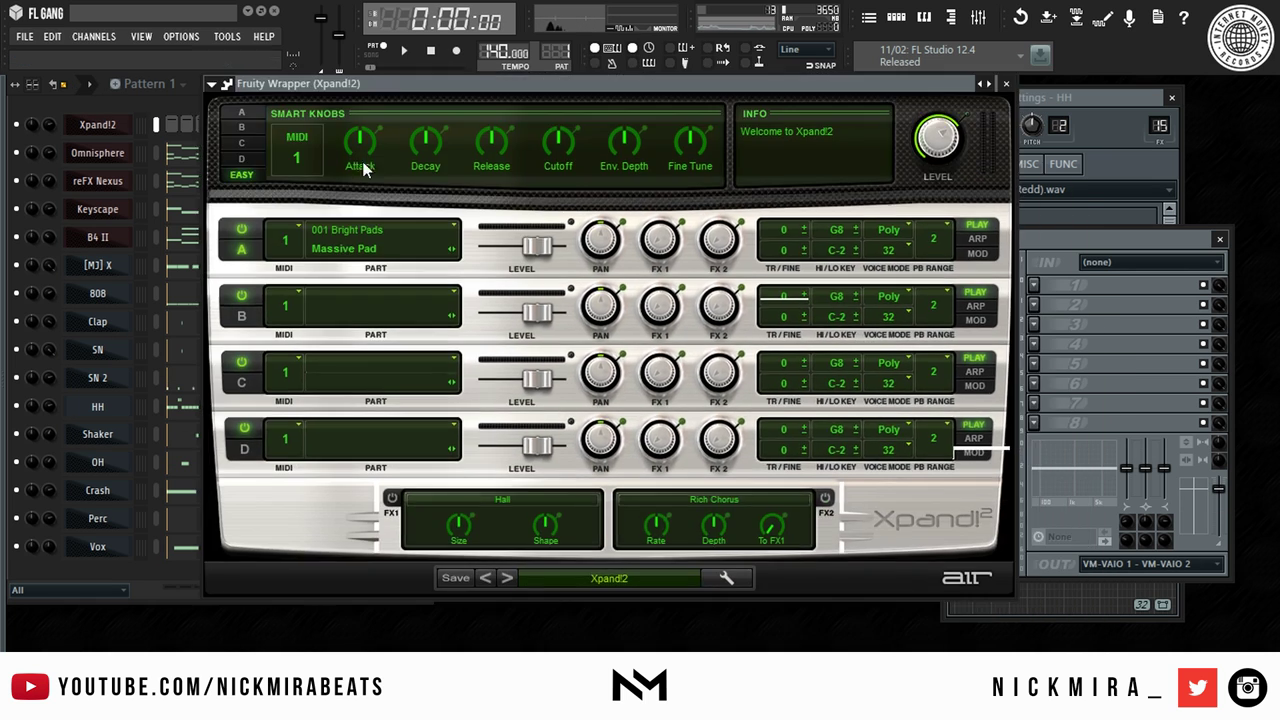
Load the Flute+ sound from 016 Brass + Woodwind into part A of Xpand!2 and close the plugin.
click(378, 246)
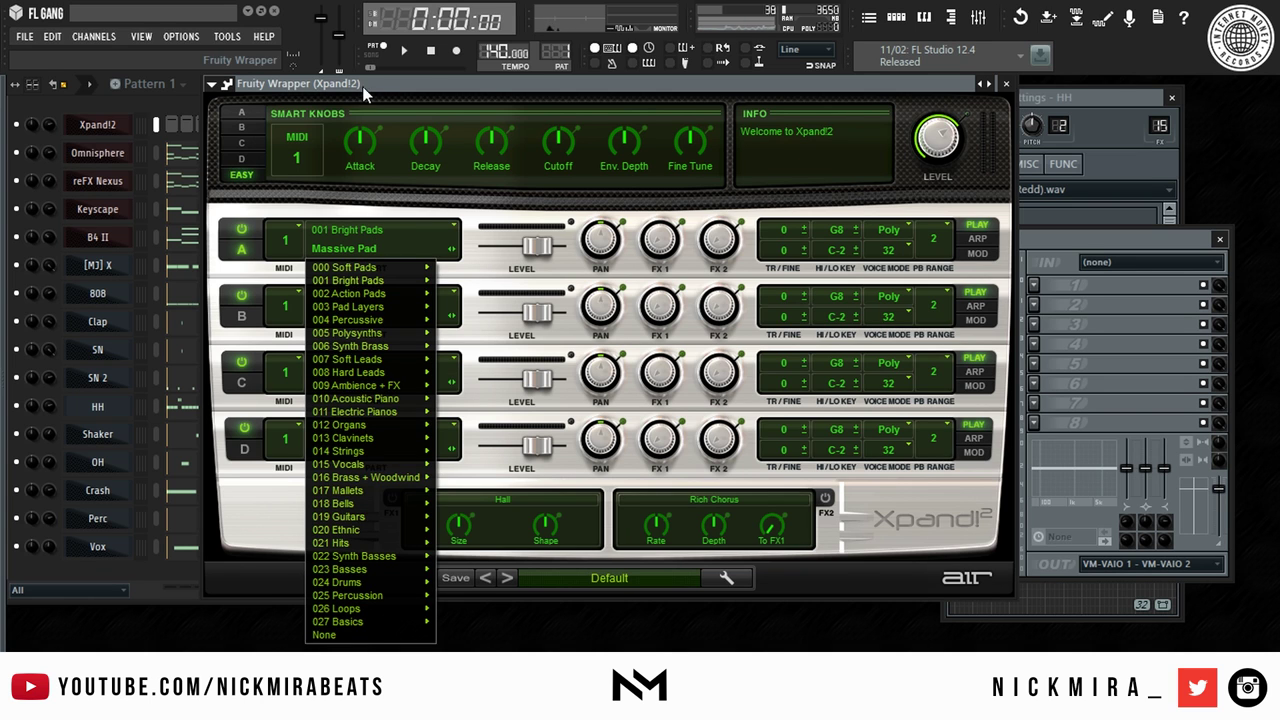
mouse_move(356, 488)
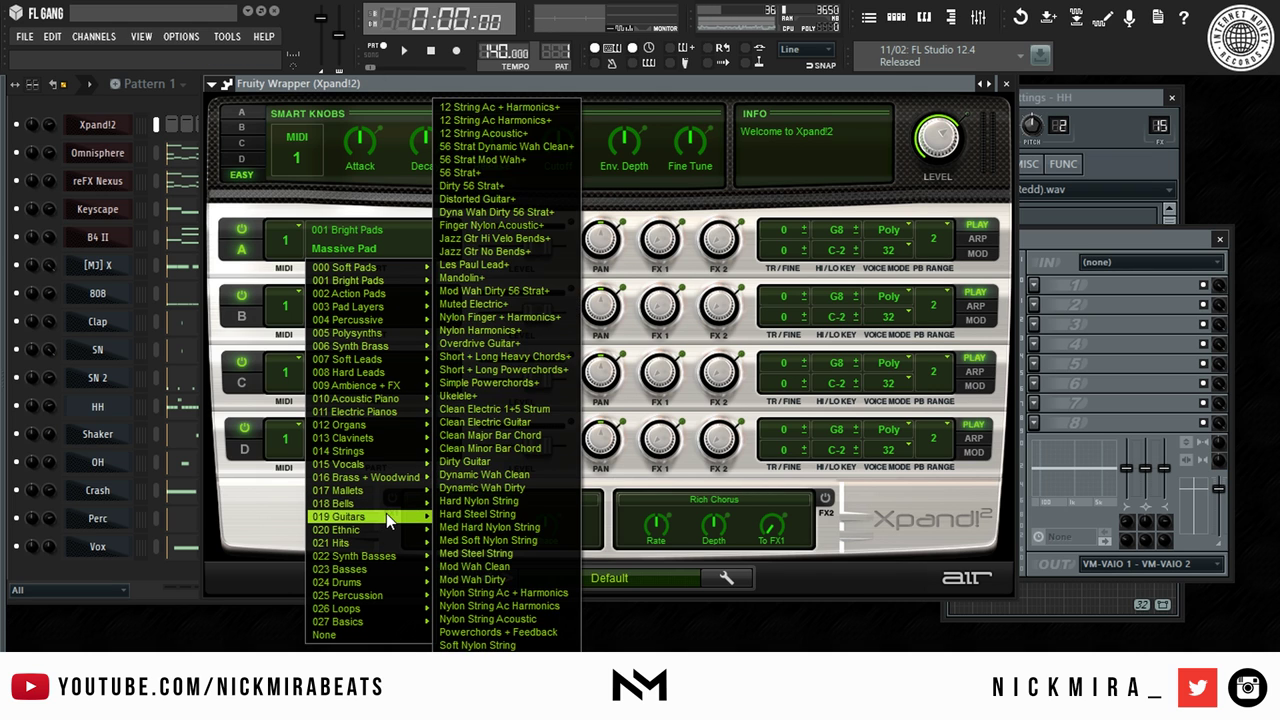
mouse_move(382, 531)
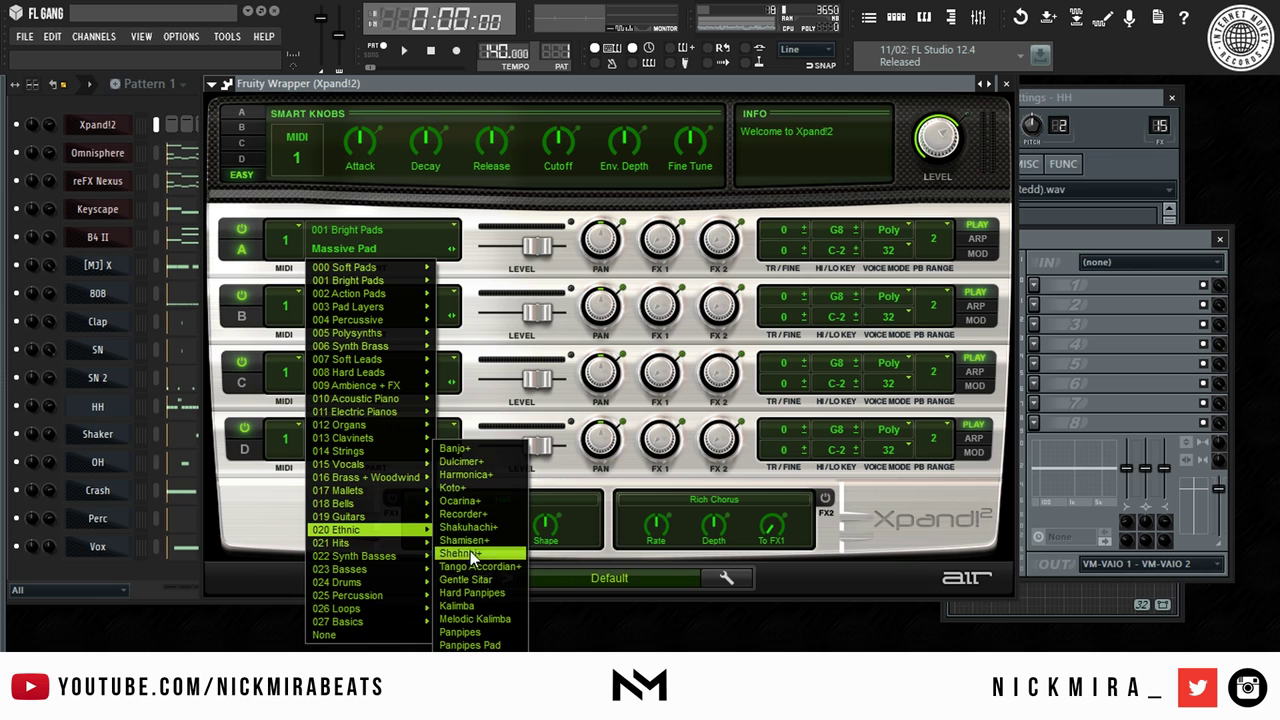
click(525, 360)
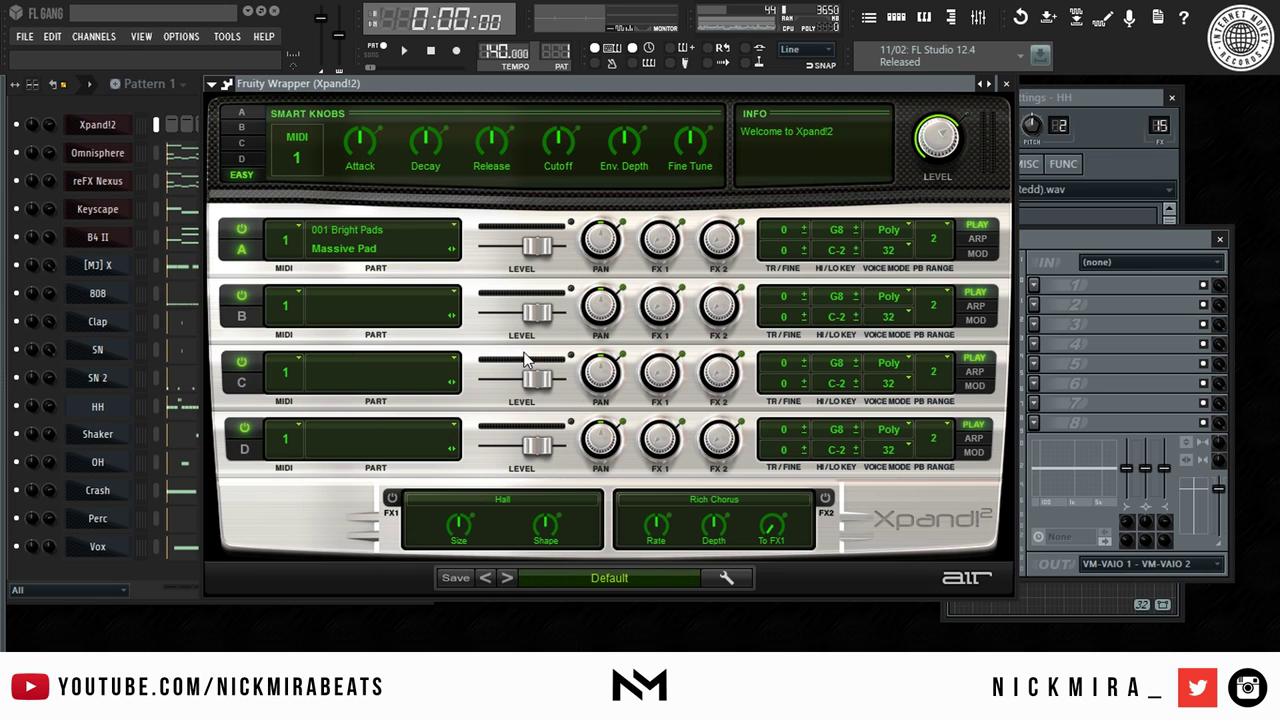
key(Escape)
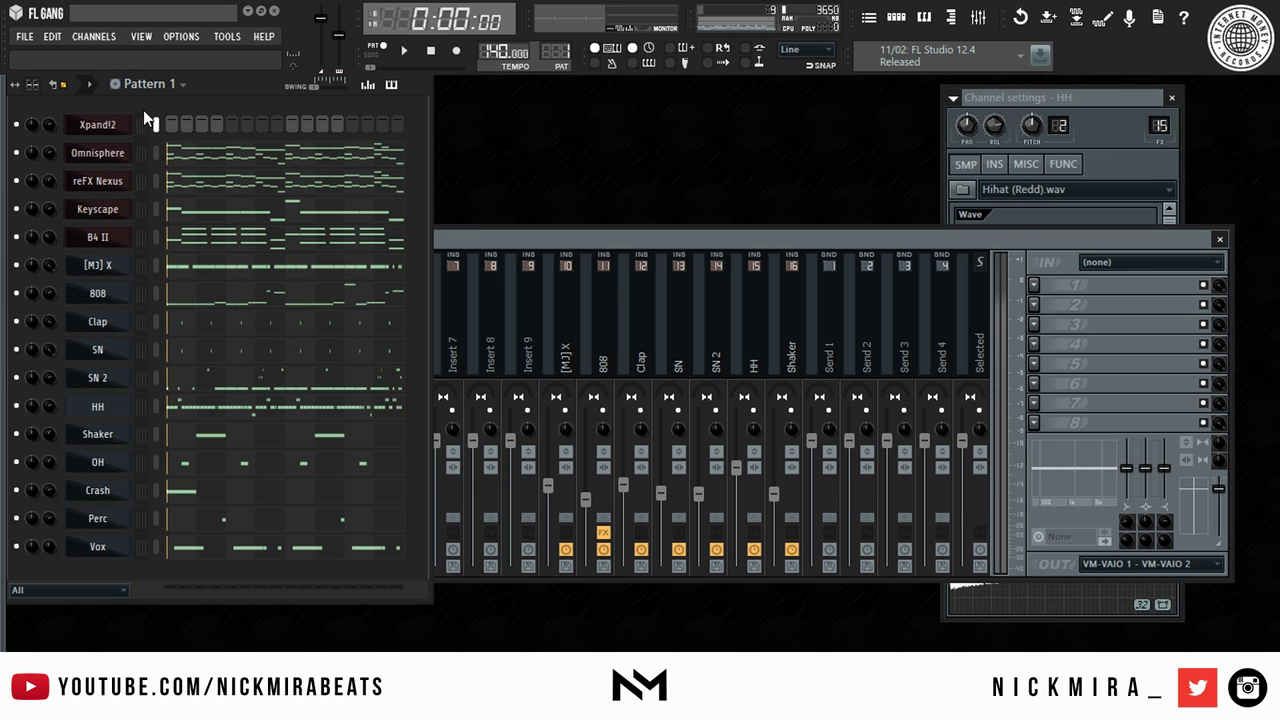
Place a B5 note at the start of bar 1 in the Xpand!2 piano roll and return to the channels.
right_click(117, 121)
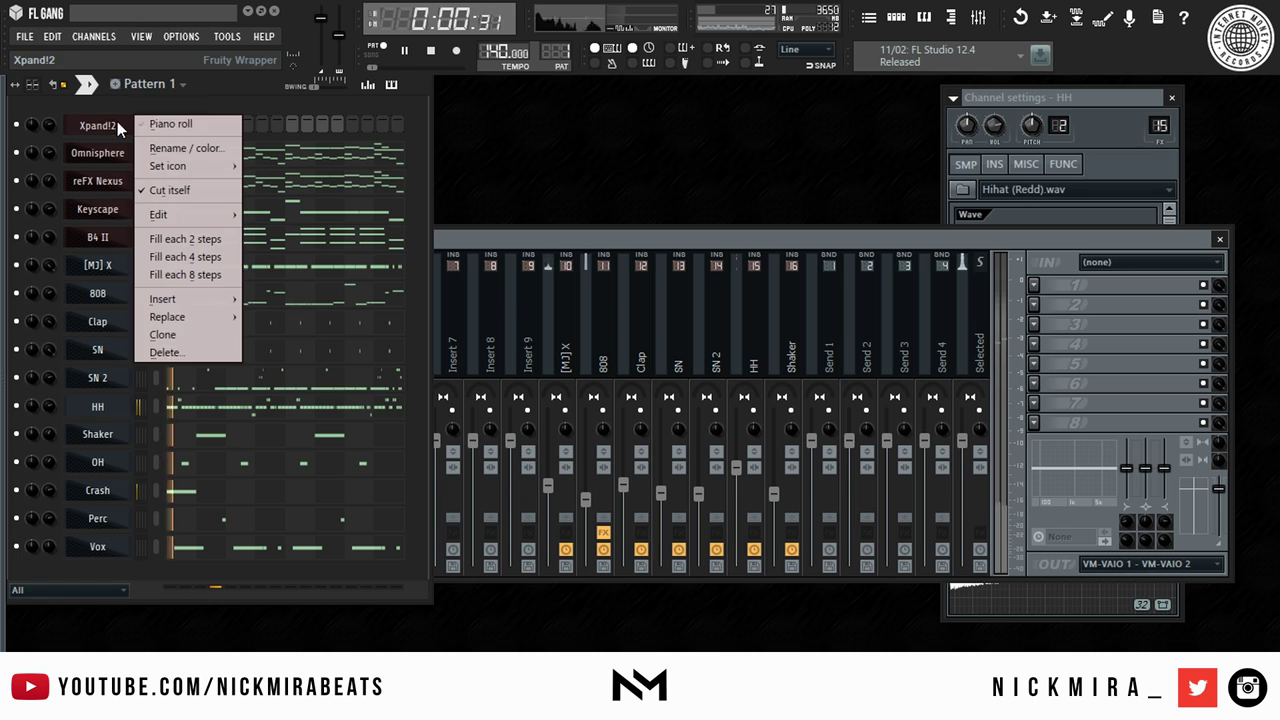
click(154, 123)
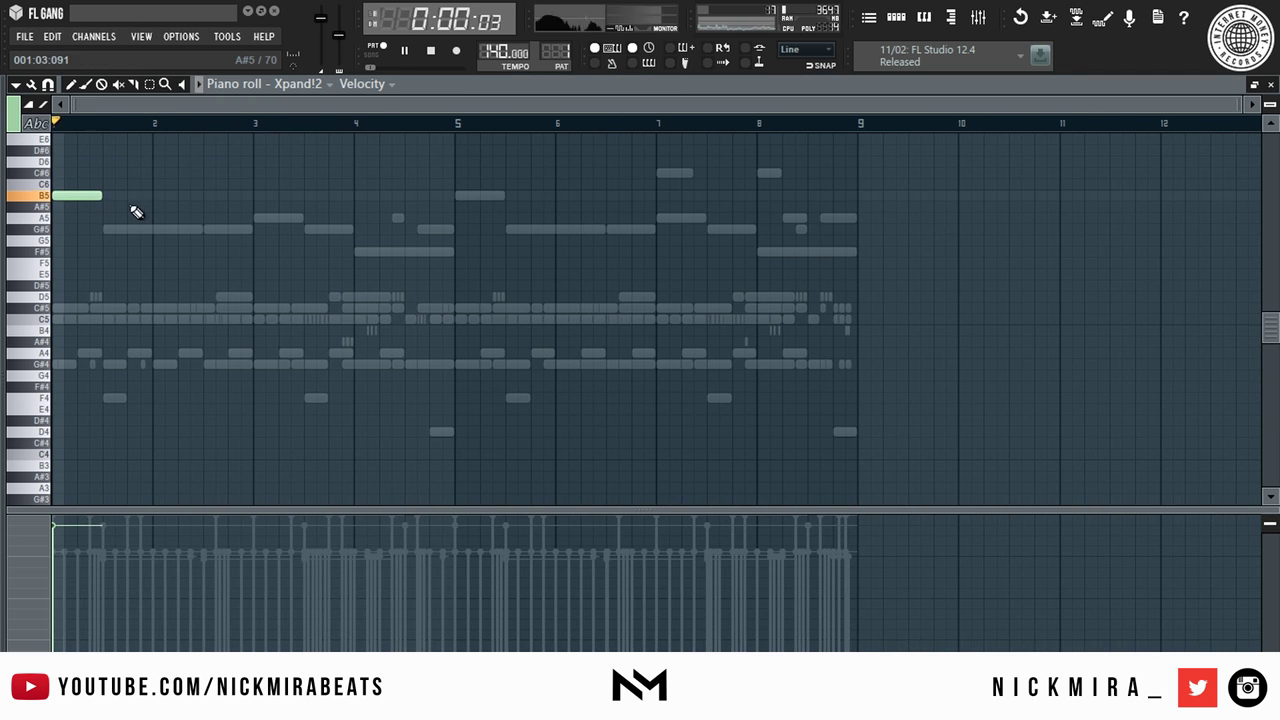
key(Escape)
Route Xpand!2 to mixer track 5 with its channel name, lower the track to about 47% and audition it.
click(118, 128)
click(1086, 129)
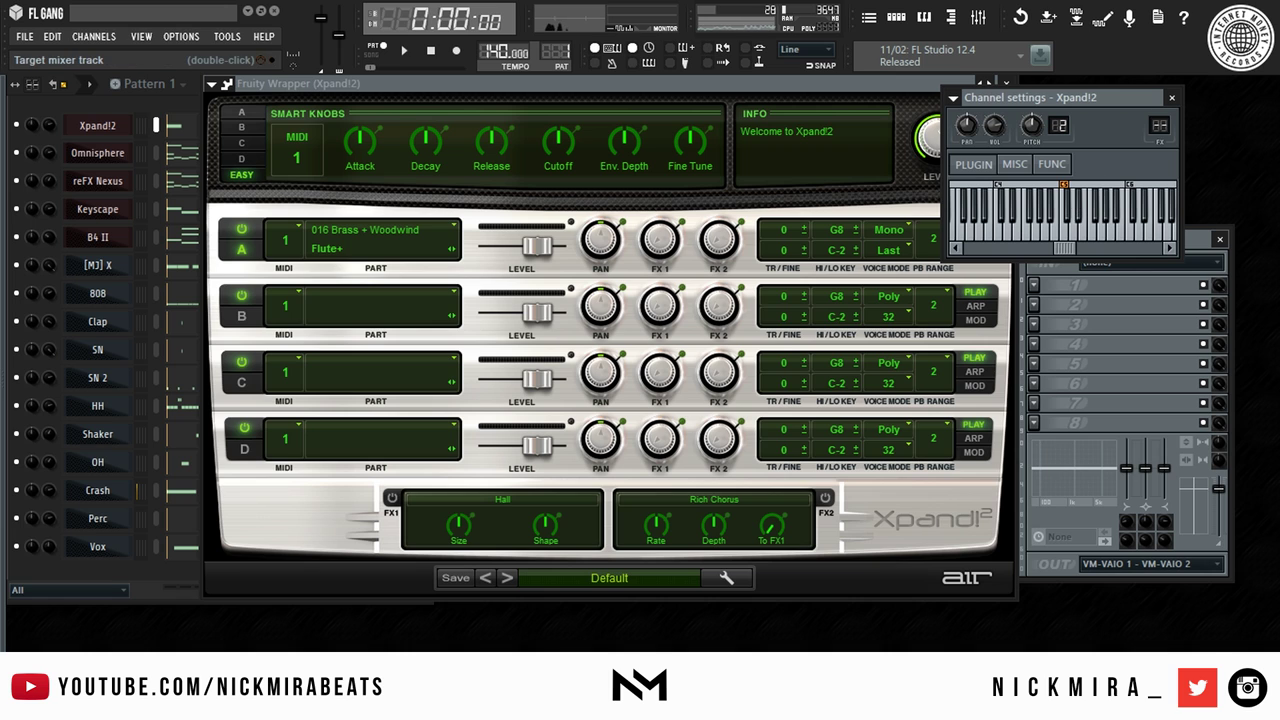
key(ctrl+l)
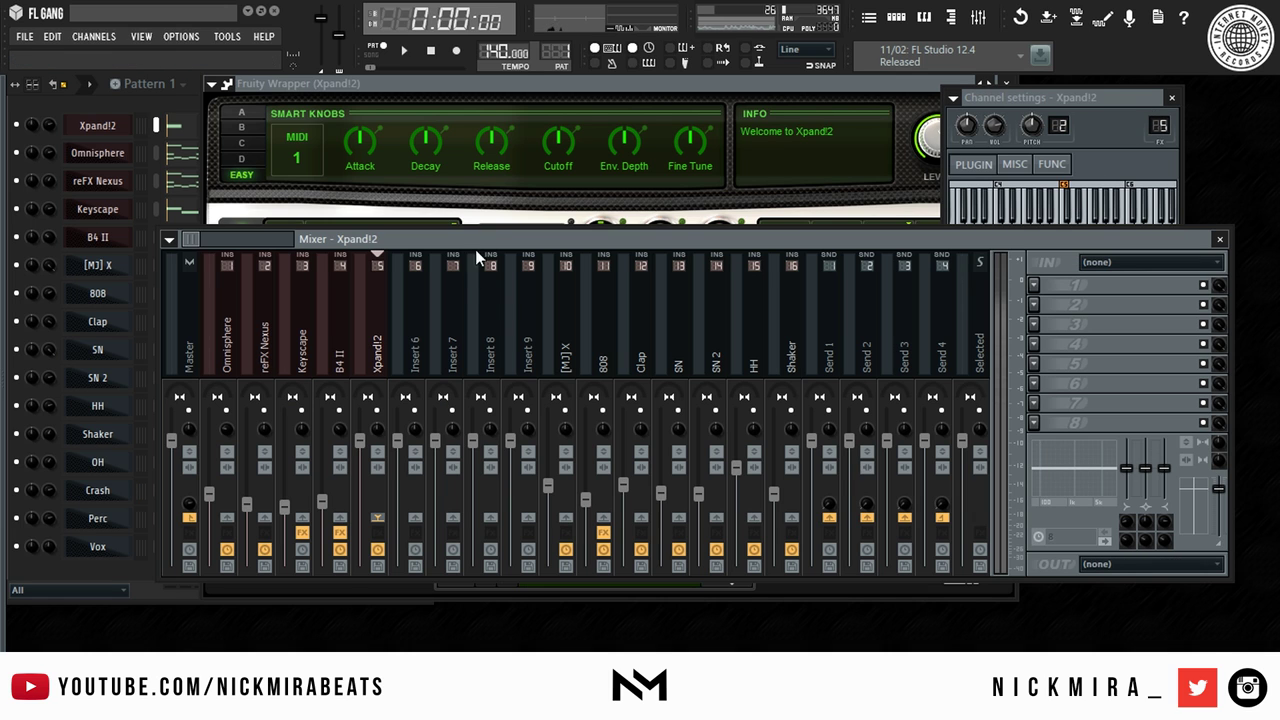
key(space)
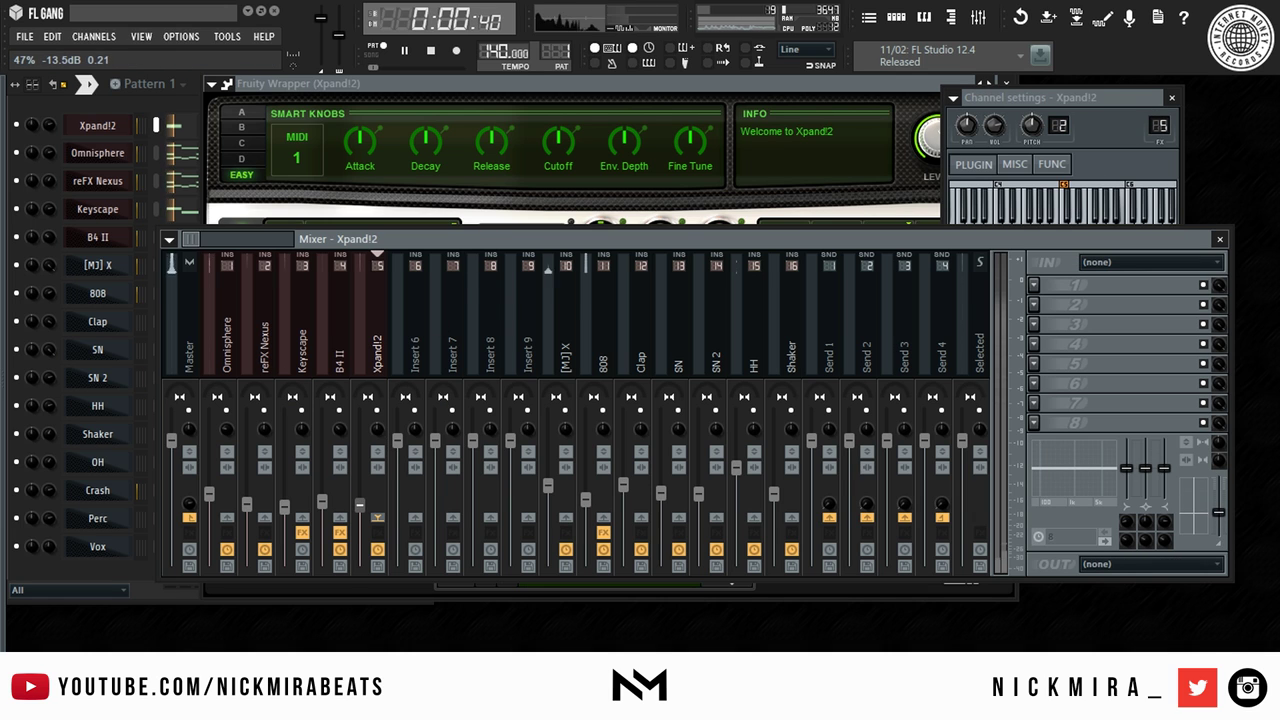
Extend the Xpand!2 B5 note to three beats, add a one-beat C#6 and a bar-long G#5 in bar 2, and audition the melody.
click(178, 130)
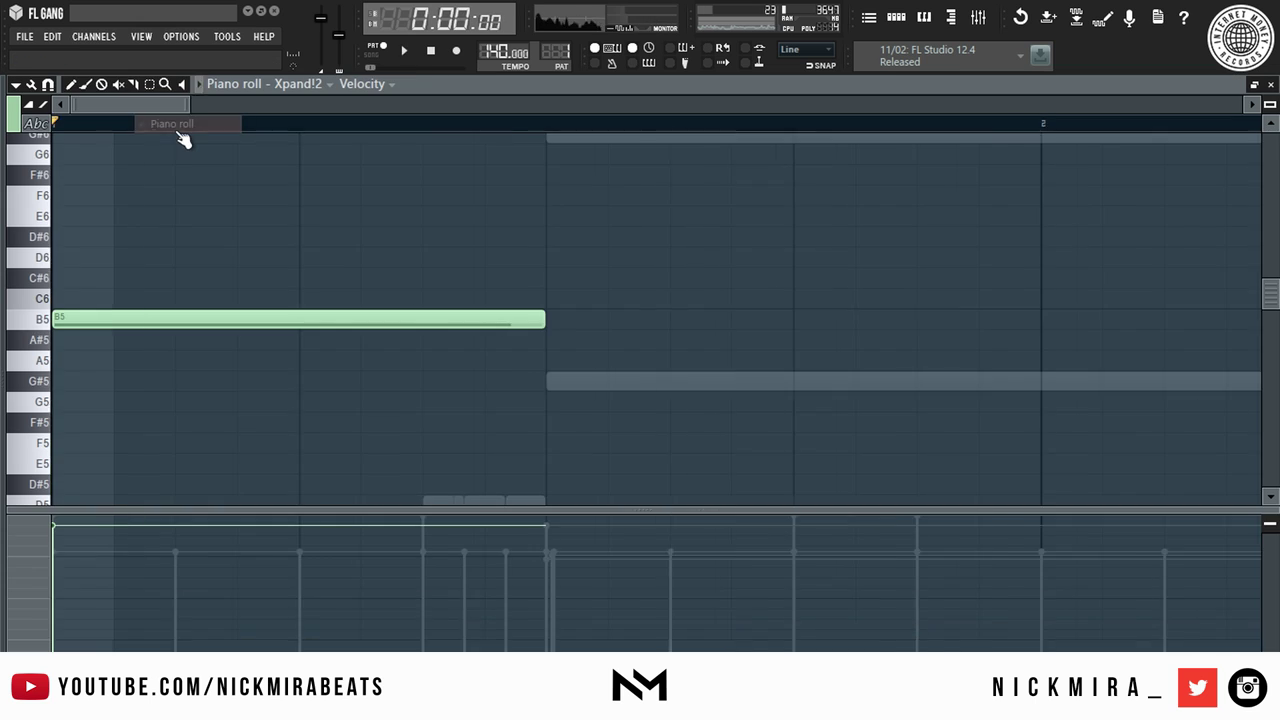
key(space)
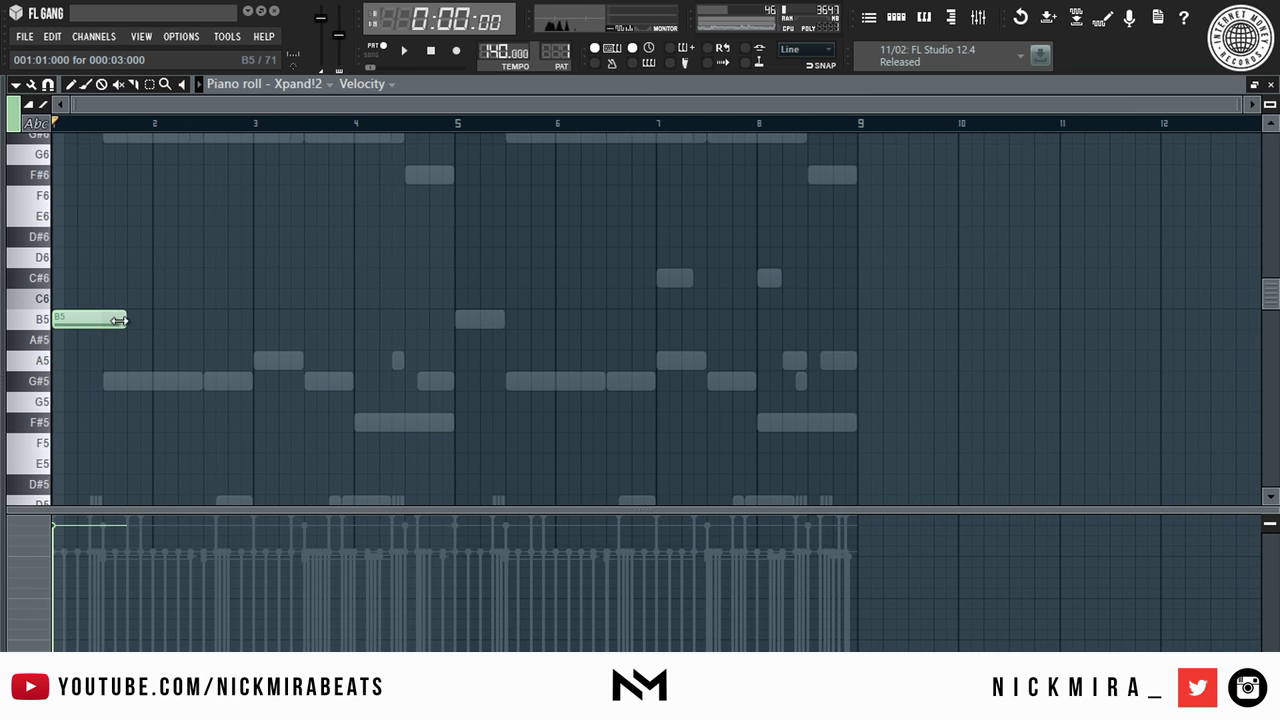
drag(174, 358, 166, 388)
key(space)
click(264, 358)
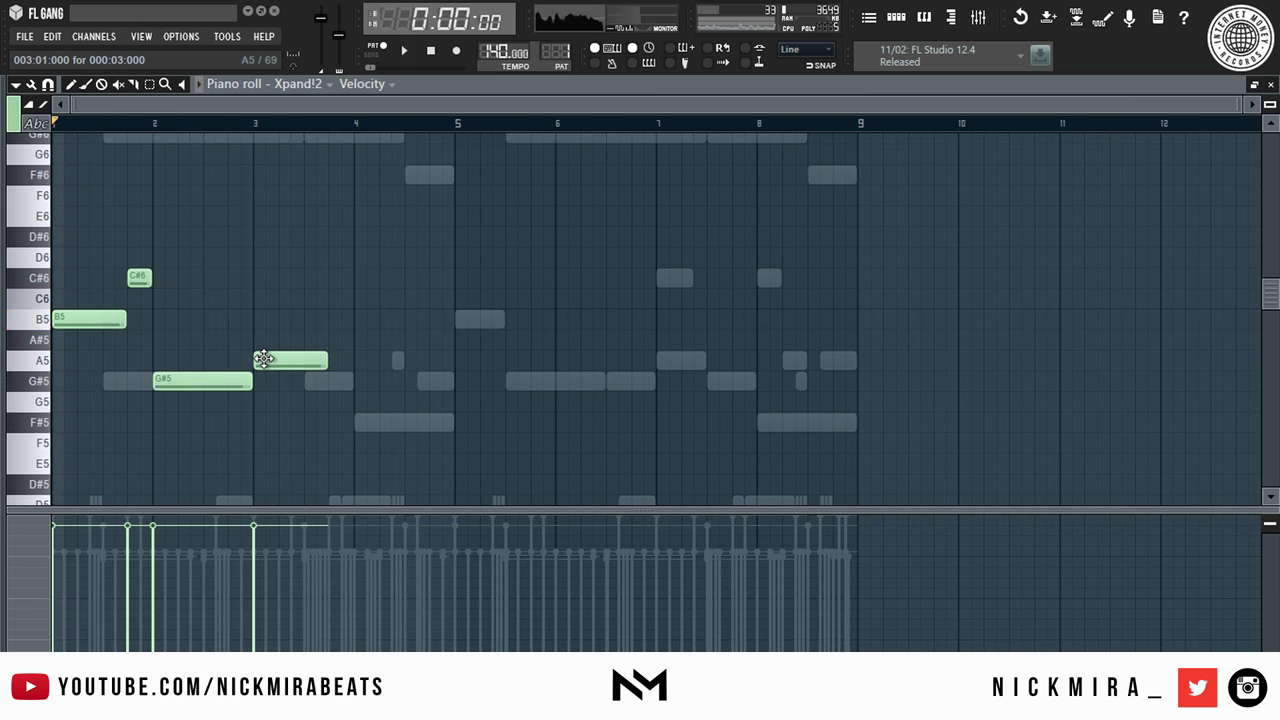
right_click(264, 358)
key(space)
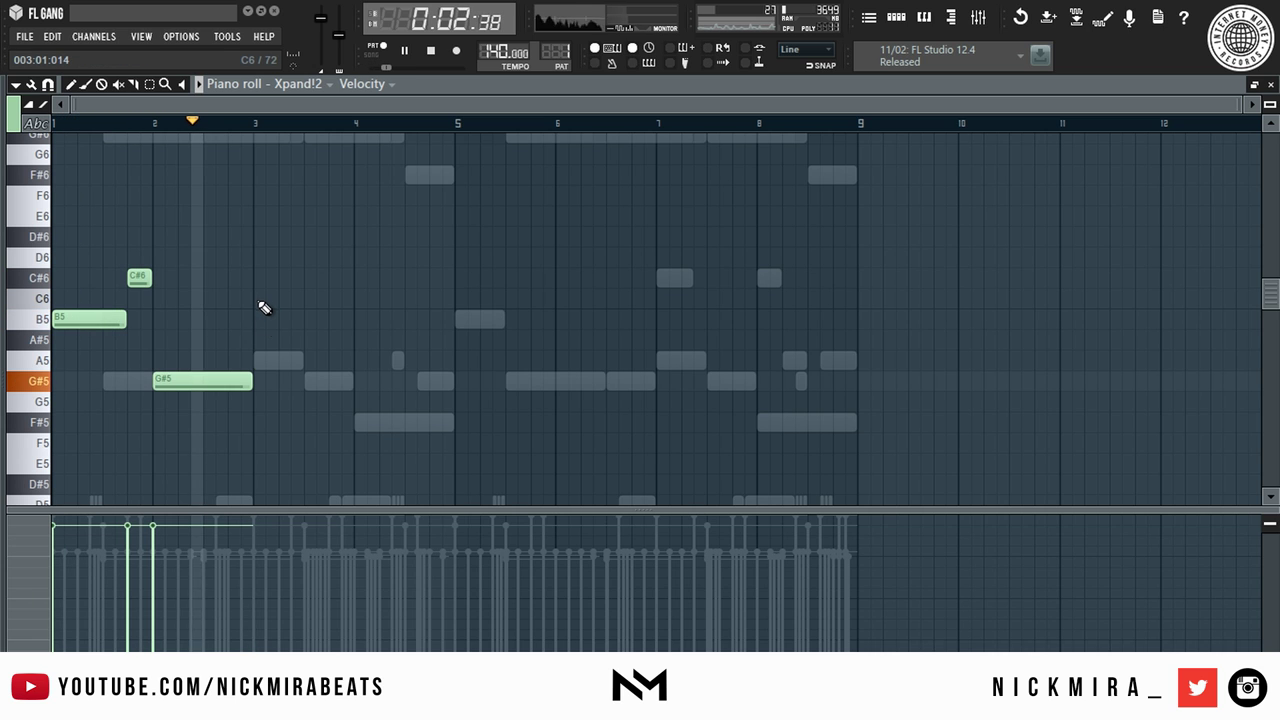
key(space)
Add three-beat F#5, G#5 and A5 notes starting at bar 3 beat 4, bar 4 beat 1 and bar 4 beat 3.
click(357, 421)
click(352, 428)
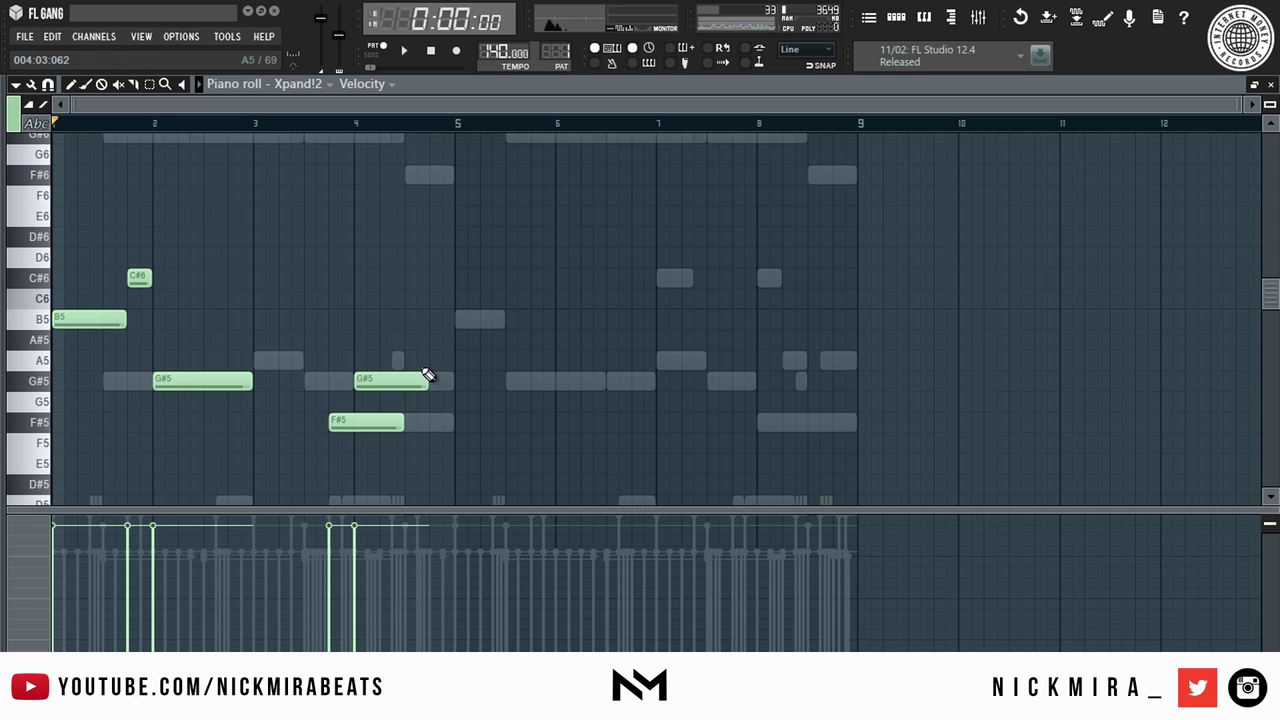
scroll(420, 400, down, 3)
click(415, 356)
drag(417, 333, 409, 224)
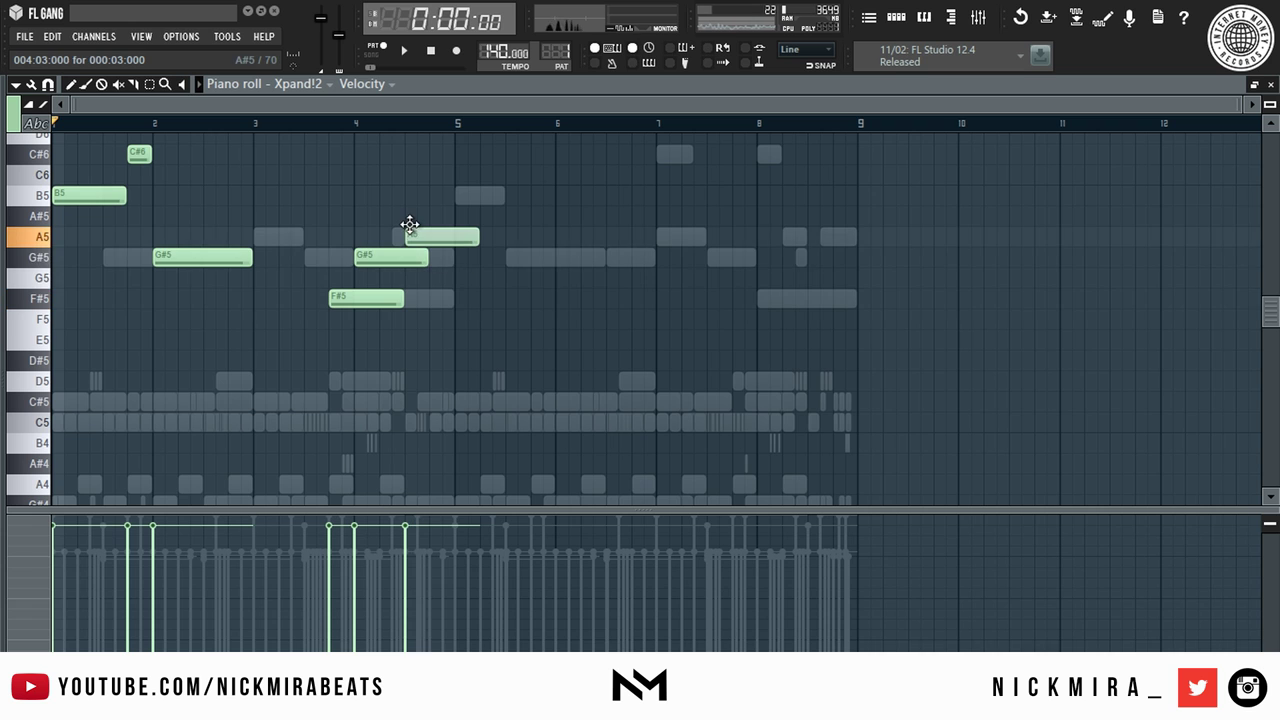
Quick-legato the Xpand!2 melody using a temporary B5 at bar 5, remove that note, and duplicate the four-bar phrase into bars 5 to 8.
click(468, 203)
key(ctrl+l)
key(space)
right_click(469, 204)
scroll(473, 212, up, 3)
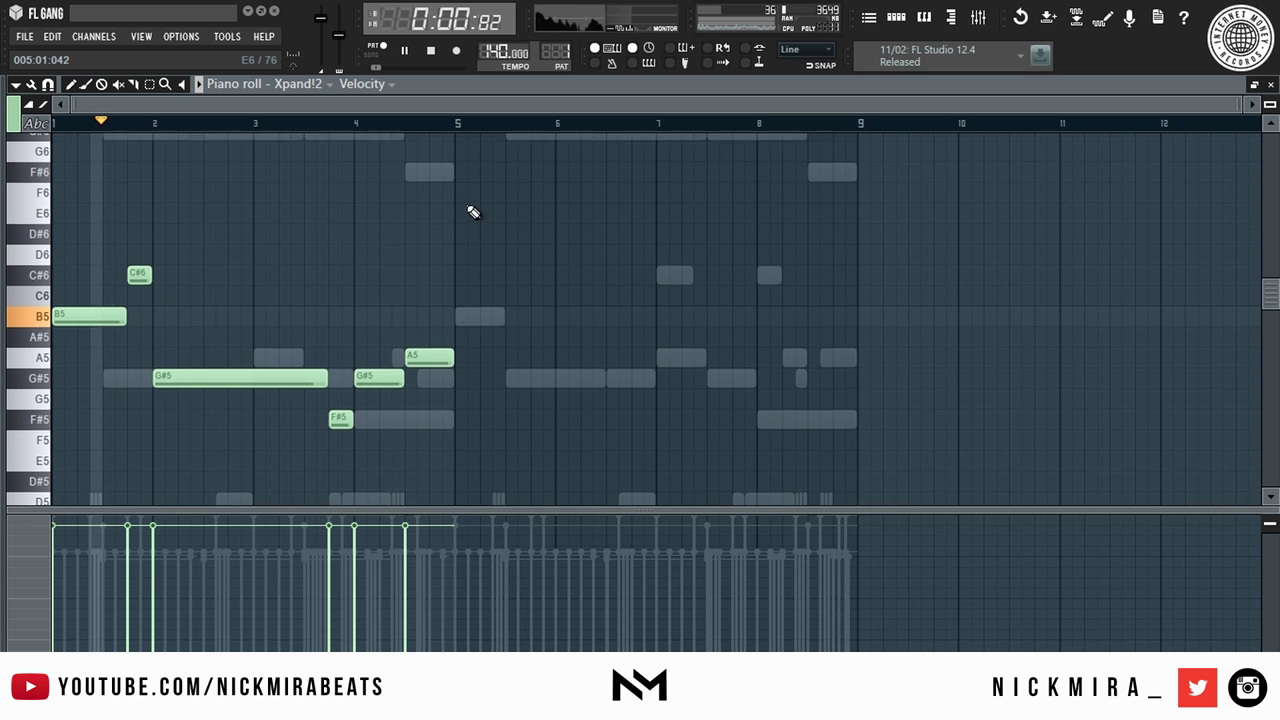
key(ctrl+b)
key(ctrl+d)
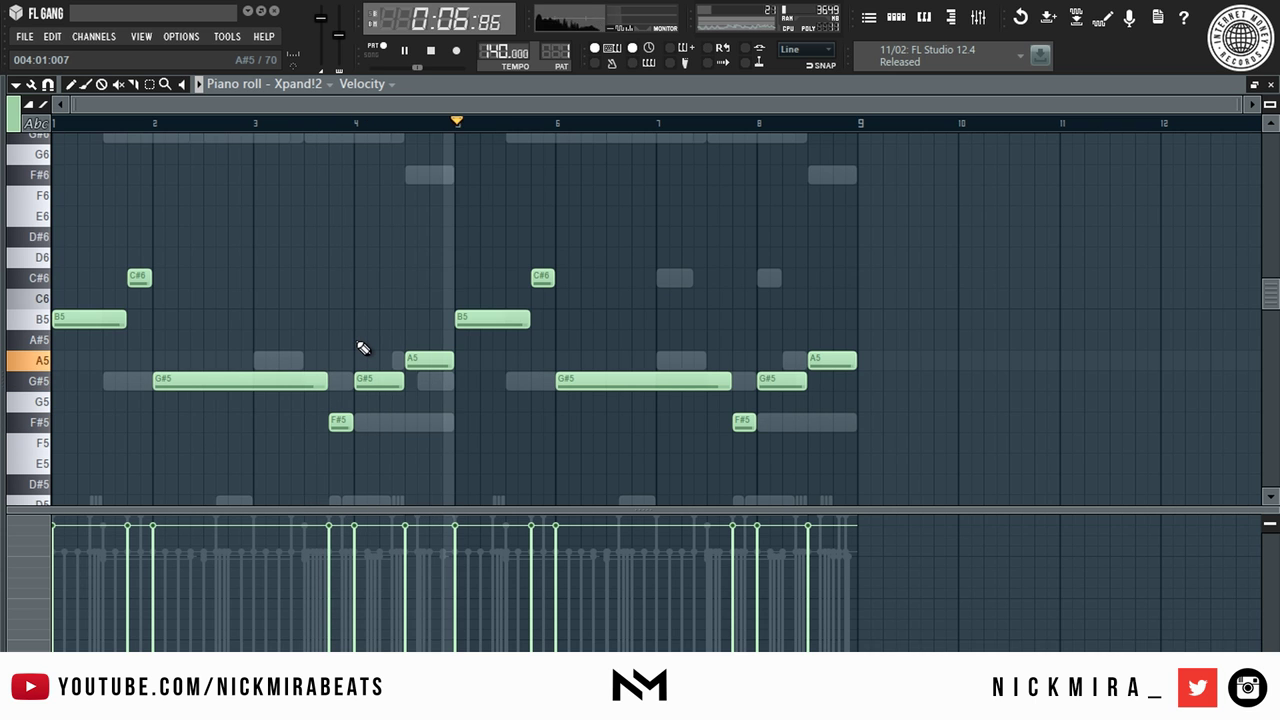
Raise the G#5 at the start of bar 8 to D#6, trying C6 for the final note before returning it to A5.
scroll(363, 348, up, 1)
scroll(355, 352, down, 2)
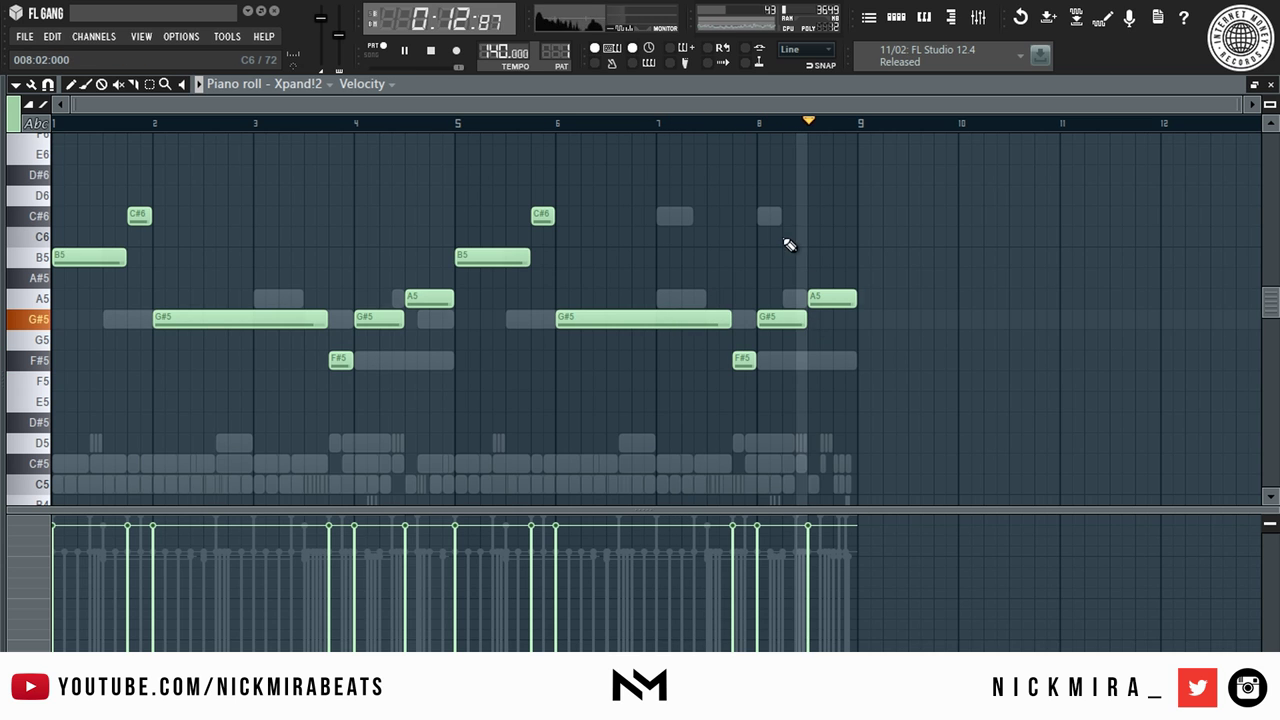
drag(788, 316, 788, 211)
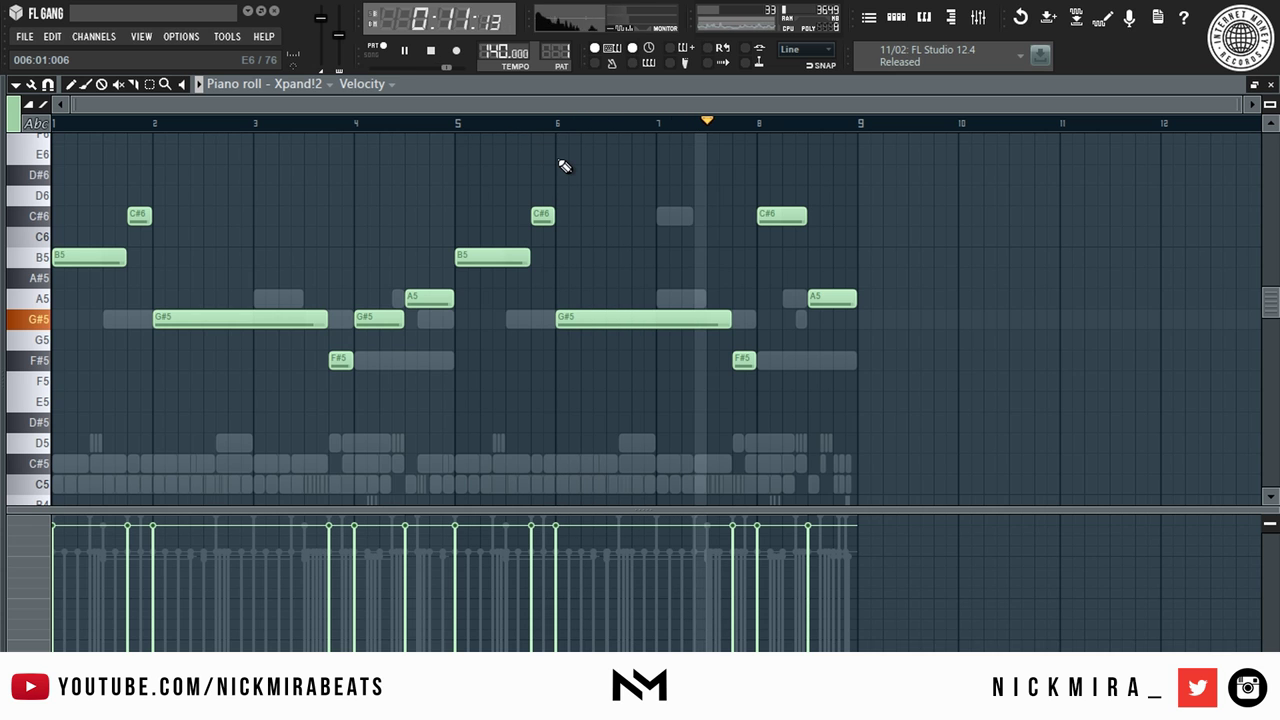
key(space)
drag(781, 216, 787, 176)
click(763, 126)
key(space)
key(space)
drag(823, 293, 825, 238)
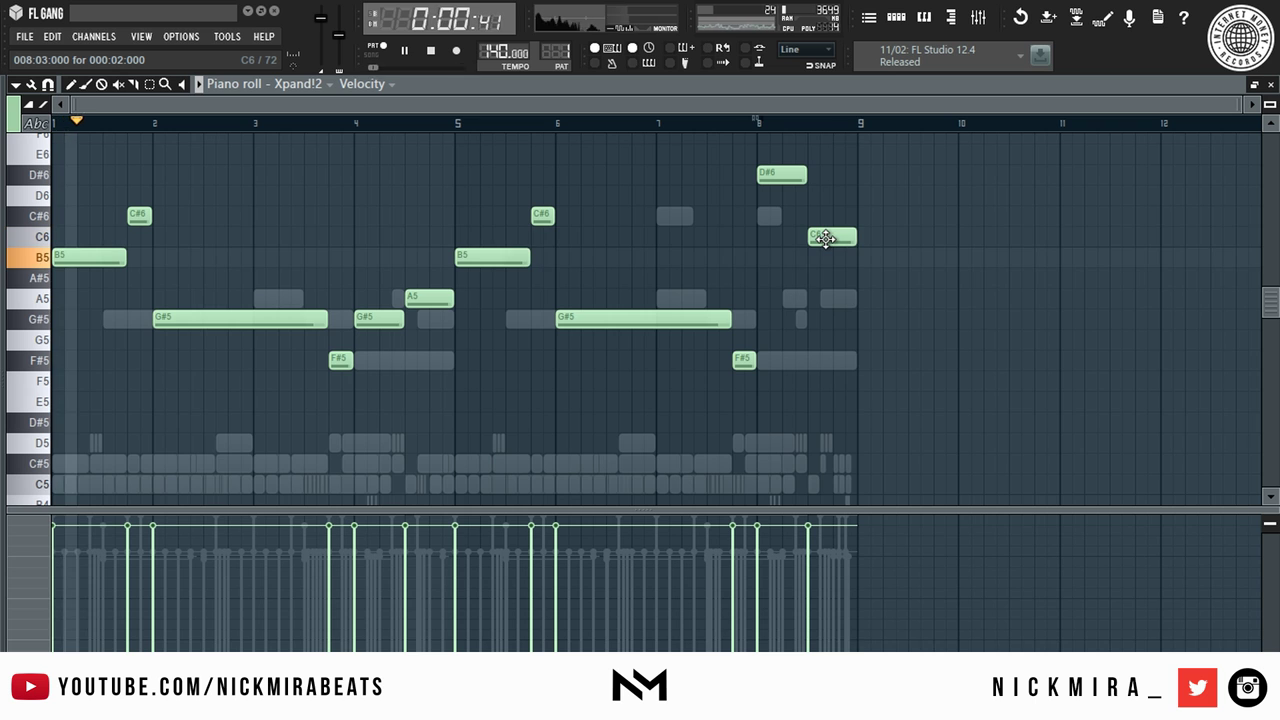
drag(825, 238, 825, 297)
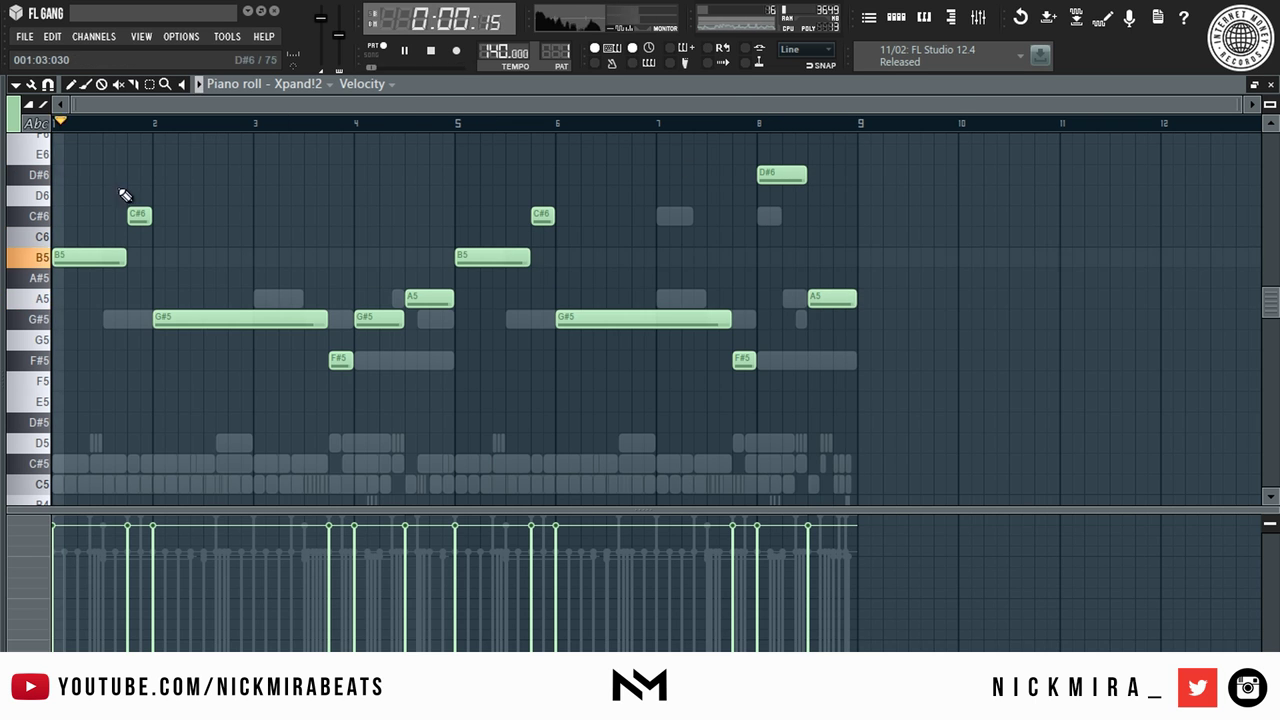
Return to the mixer and raise the Xpand!2 track's volume slightly during playback.
key(F7)
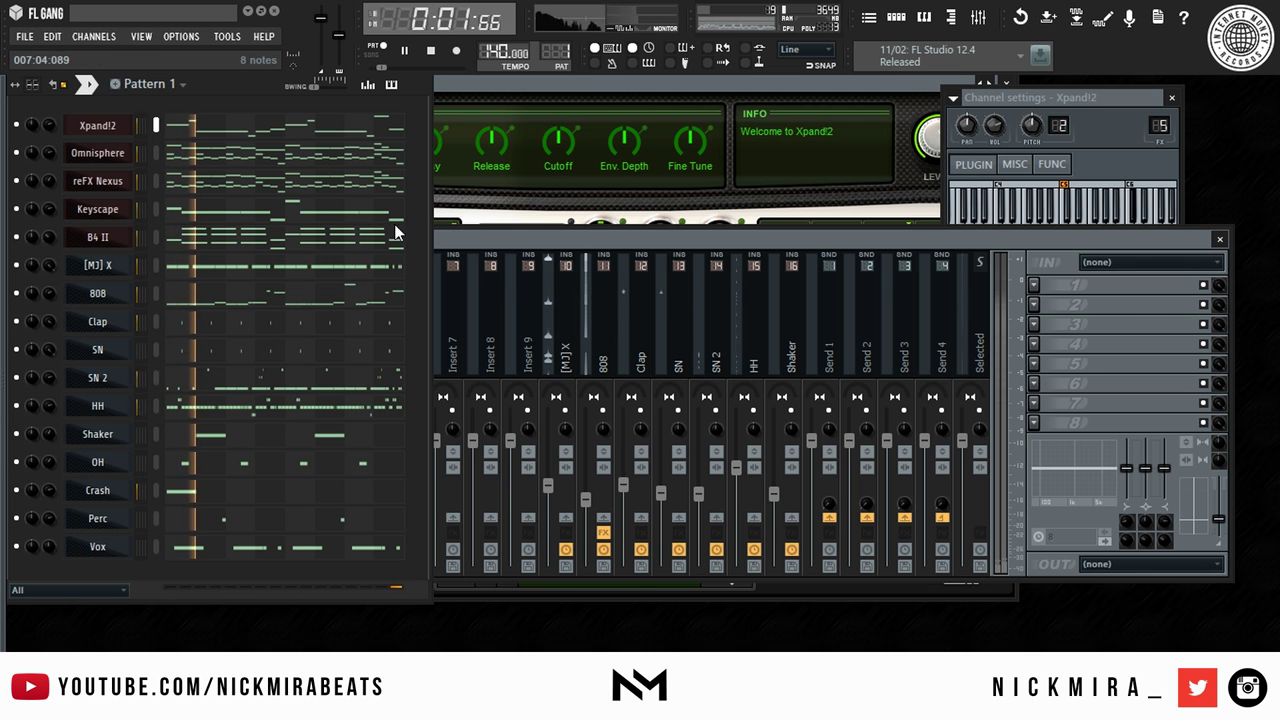
click(529, 241)
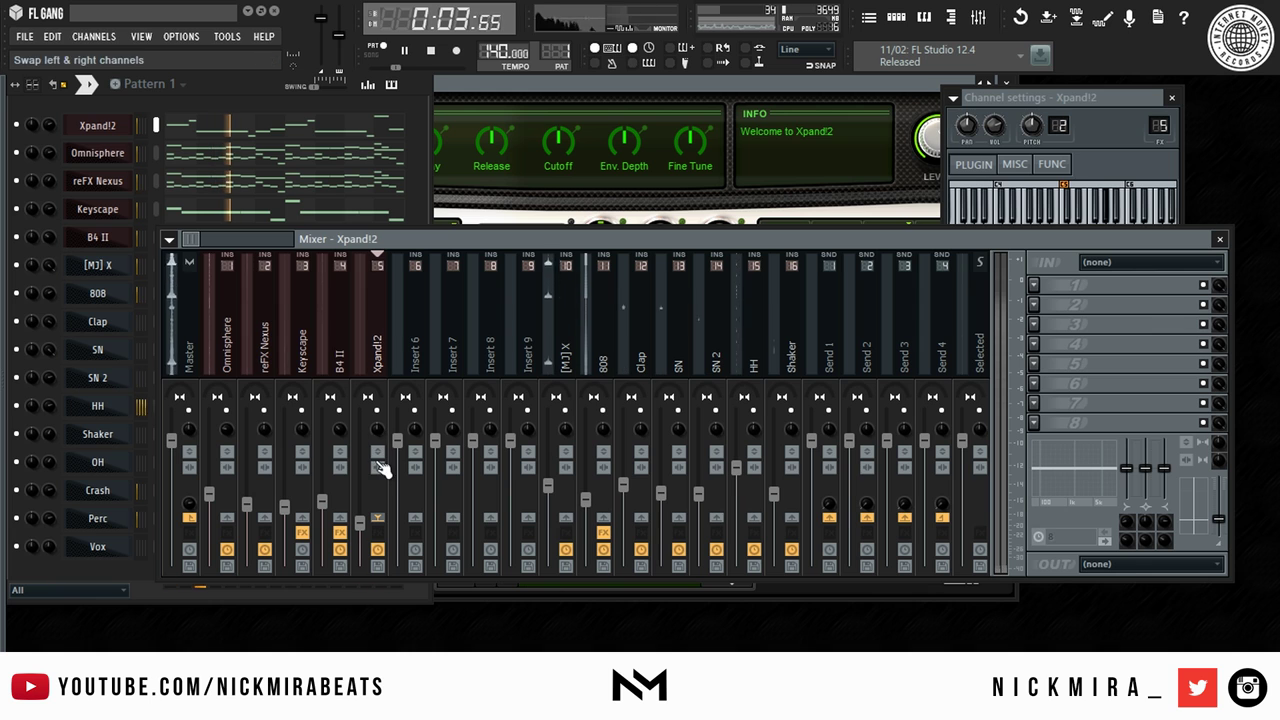
right_click(378, 411)
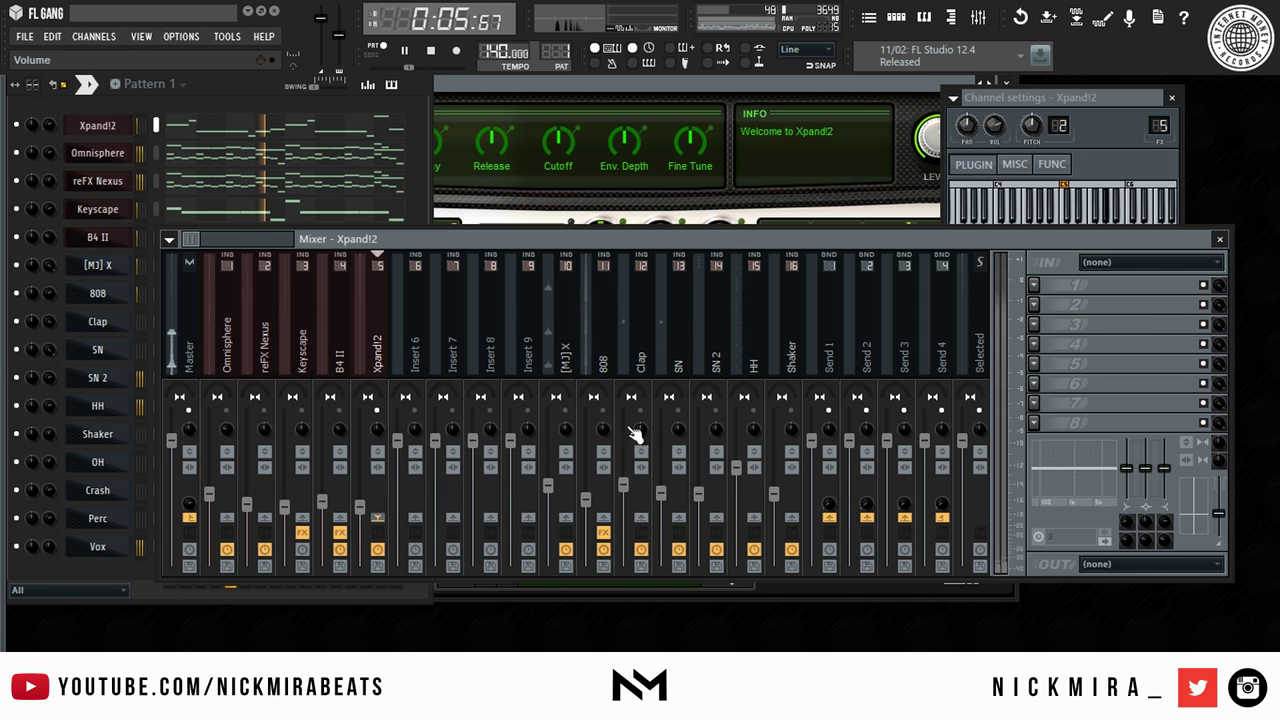
Insert Gross Beat in the first effect slot of the Xpand!2 track and audition the Basic 7 time preset.
key(space)
click(1034, 287)
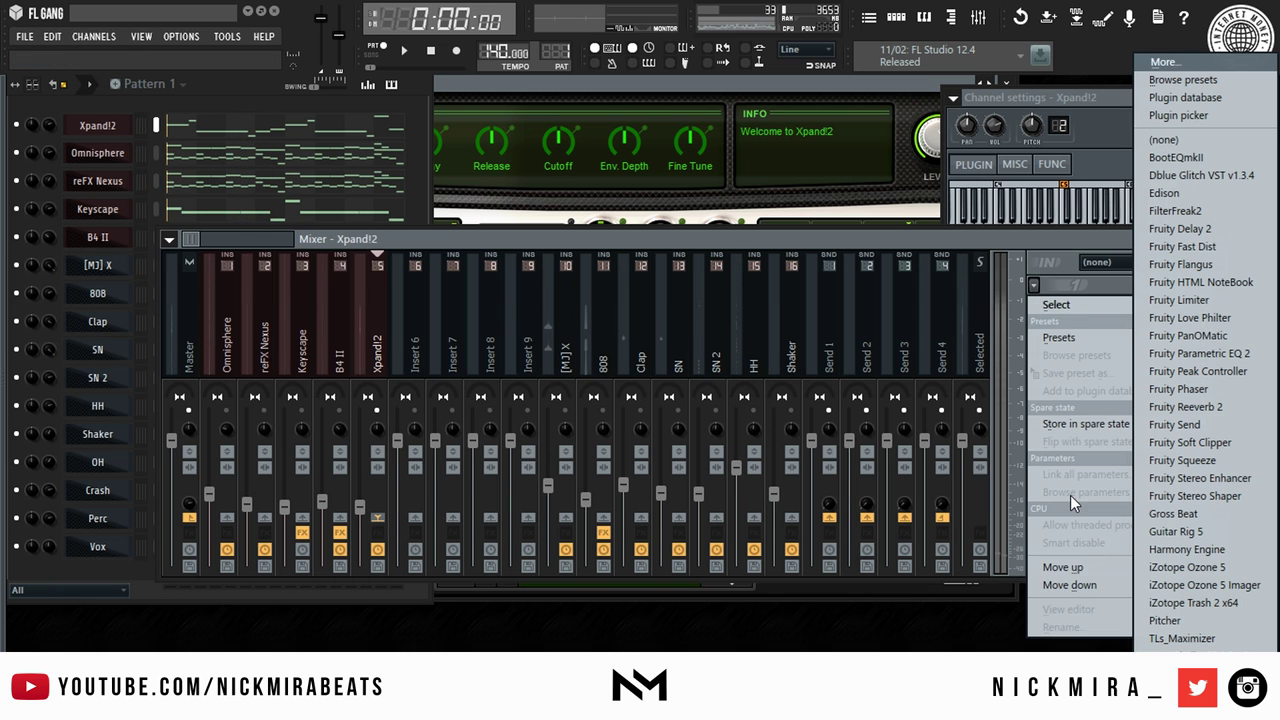
click(1180, 513)
drag(360, 212, 686, 183)
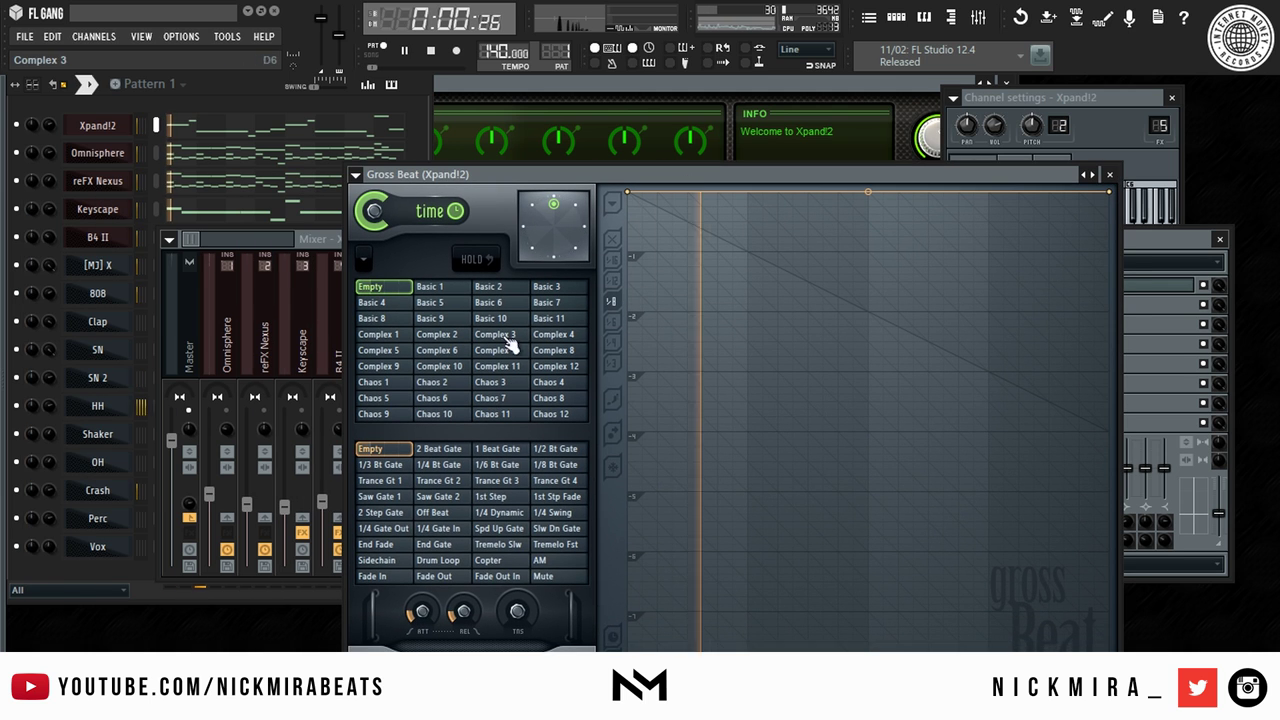
click(551, 305)
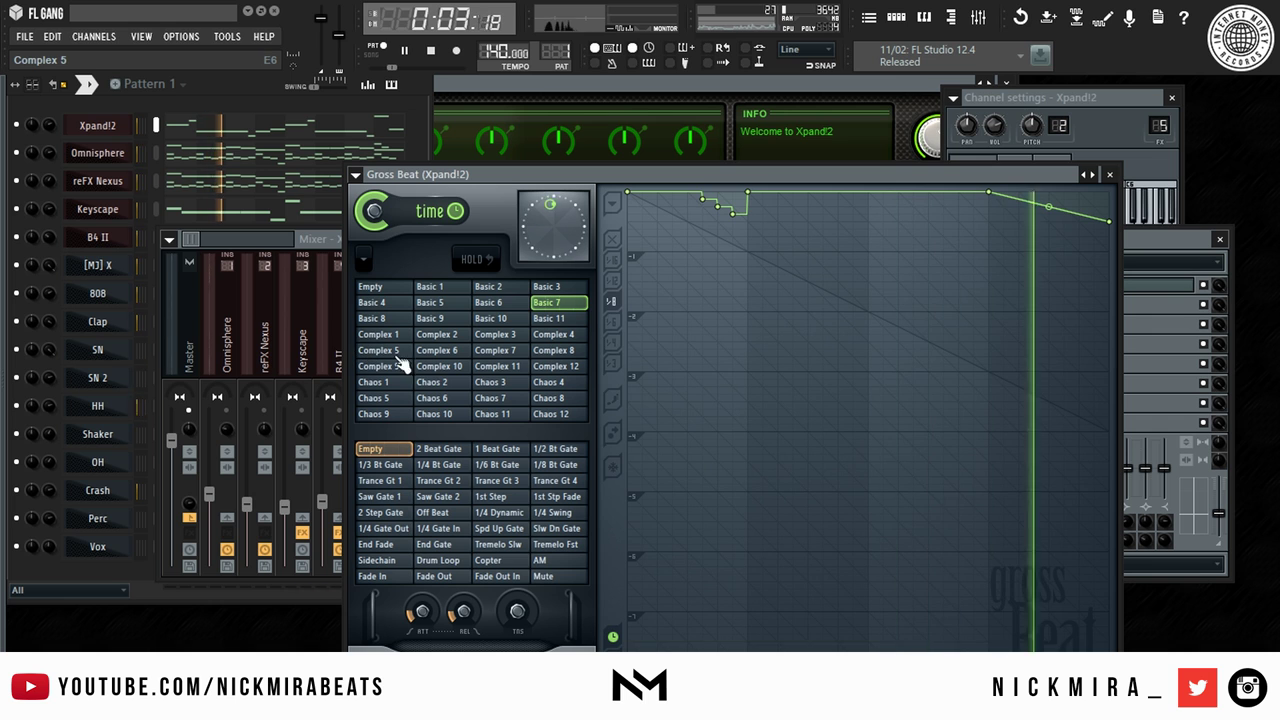
drag(507, 174, 505, 156)
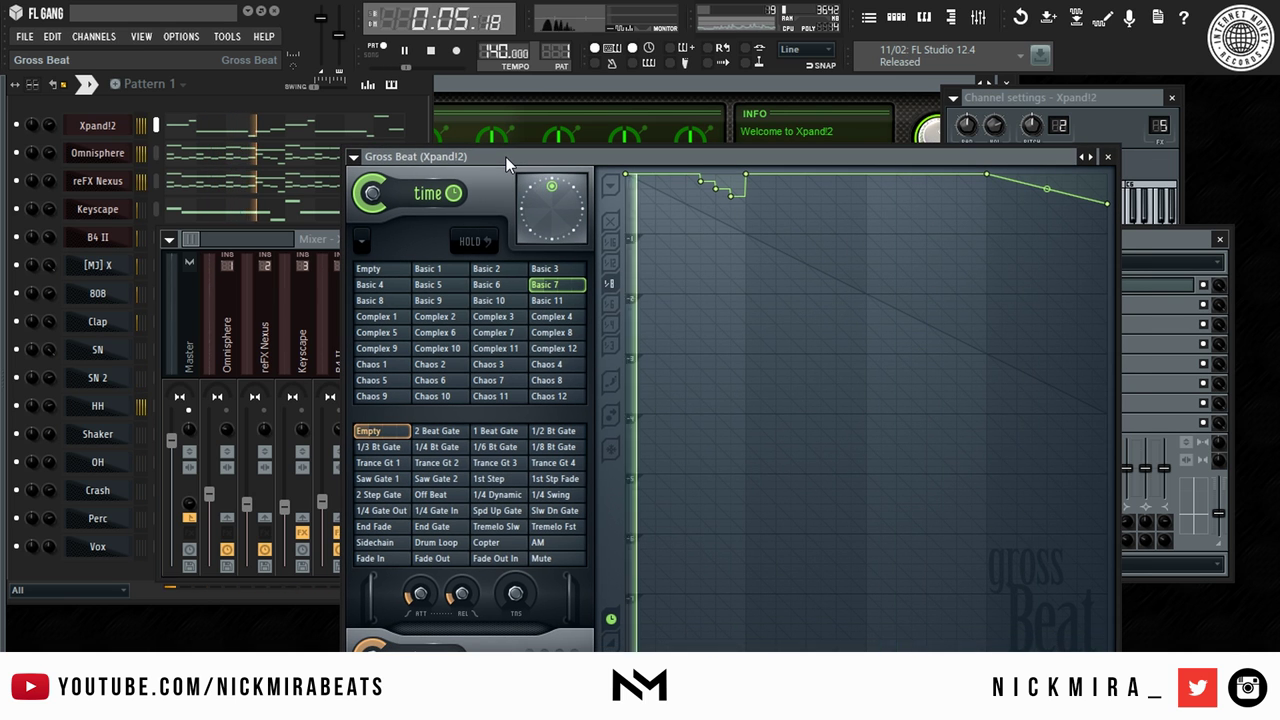
Cut the low frequencies in the Xpand!2 mixer track's EQ and raise its volume to 55%.
click(322, 294)
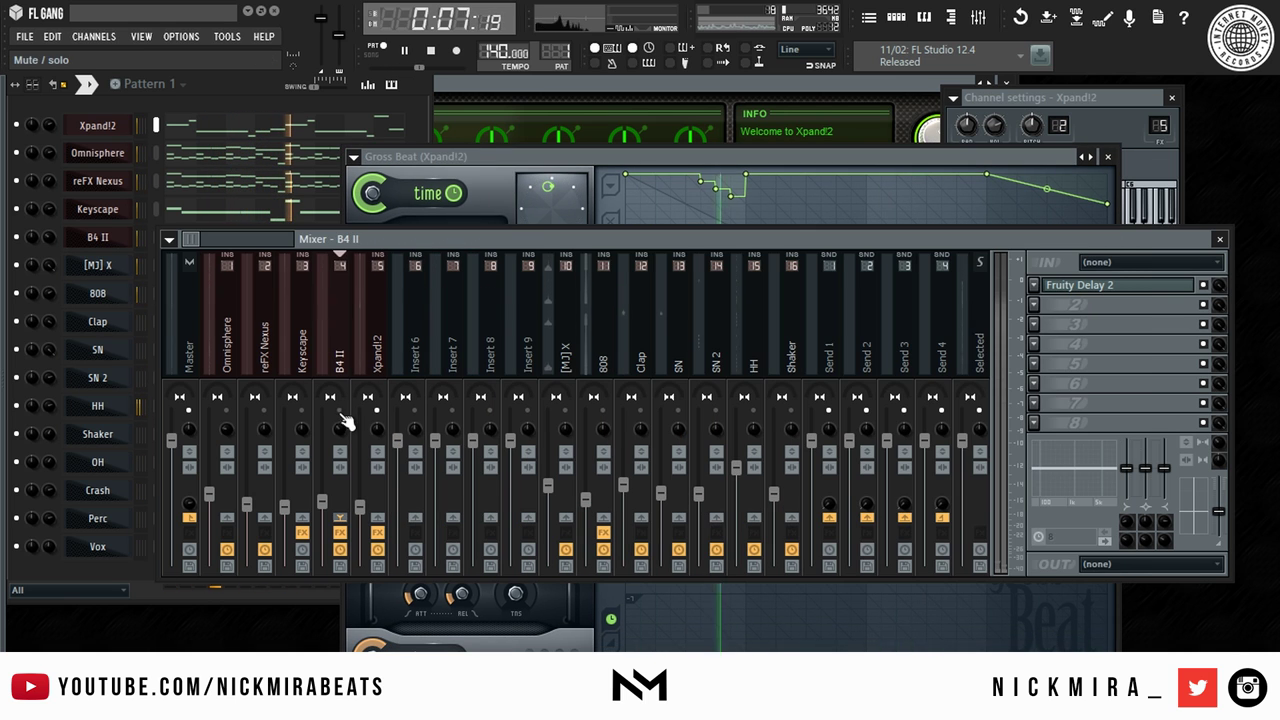
click(378, 352)
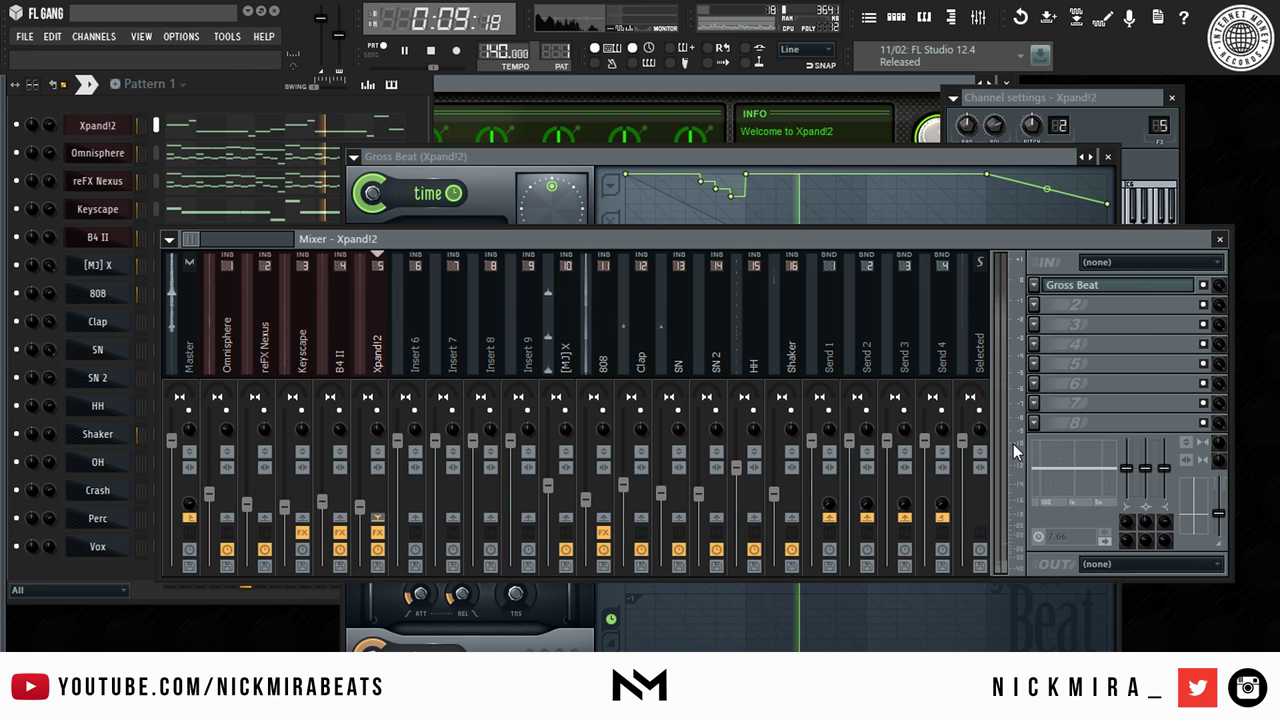
drag(1038, 488, 1046, 496)
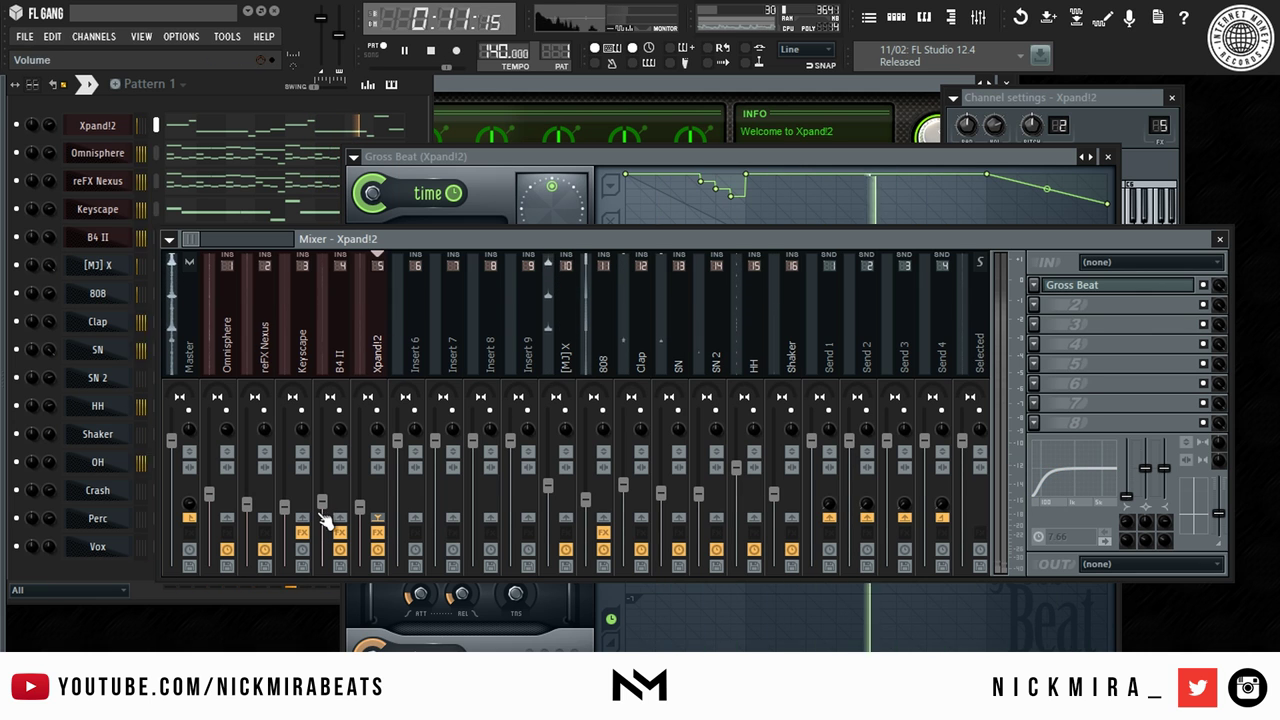
drag(361, 507, 364, 494)
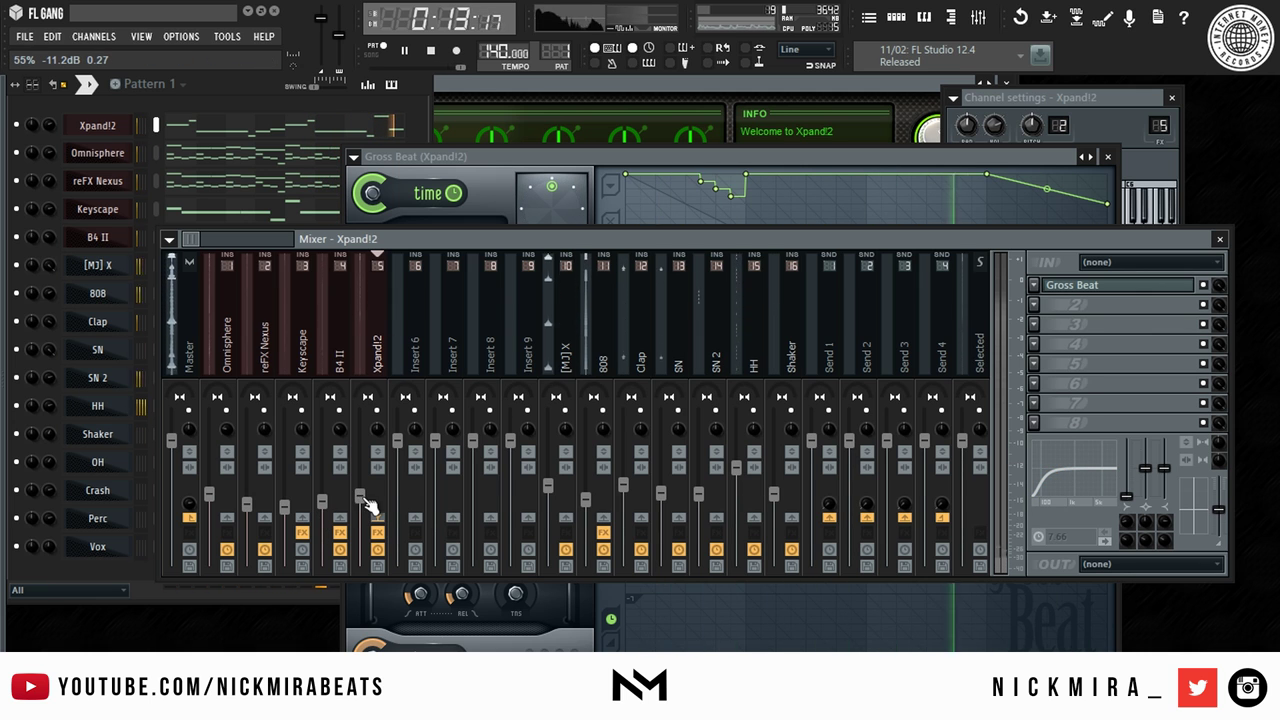
Shorten the Xpand!2 G#5 in bar 2 to three beats and add a G#6 at bar 2 beat 4.
click(758, 190)
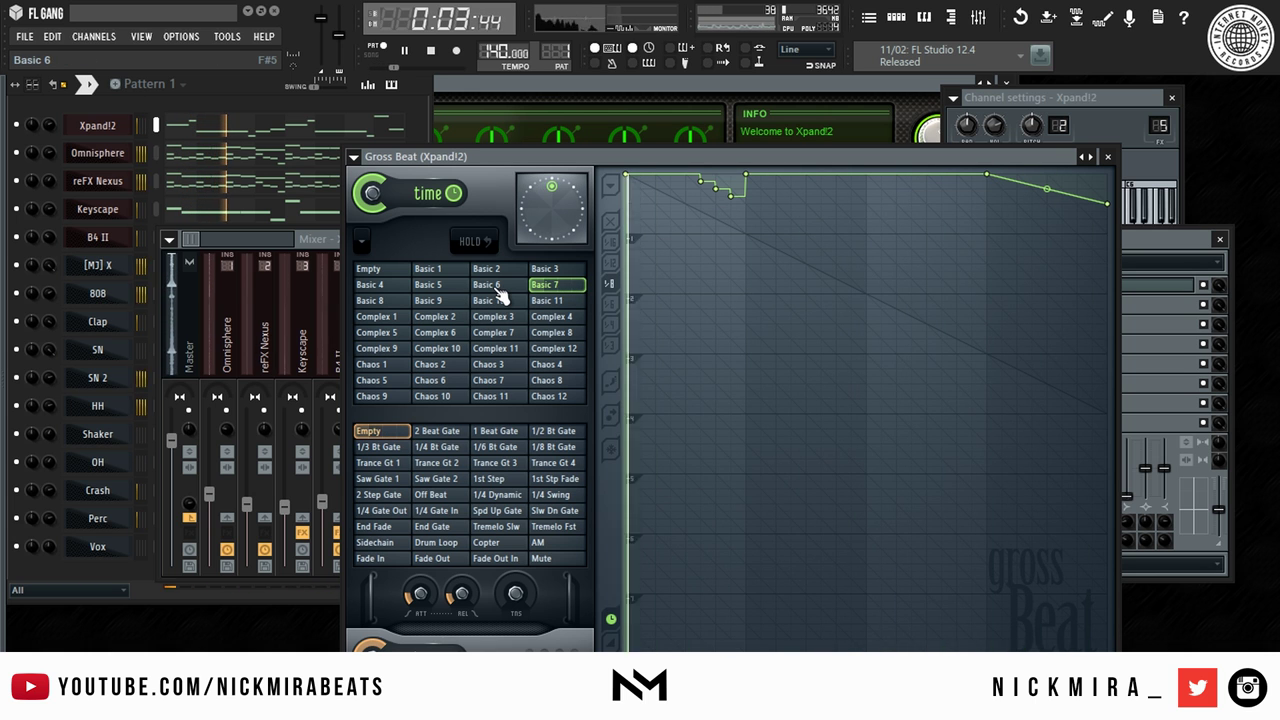
right_click(122, 121)
click(160, 124)
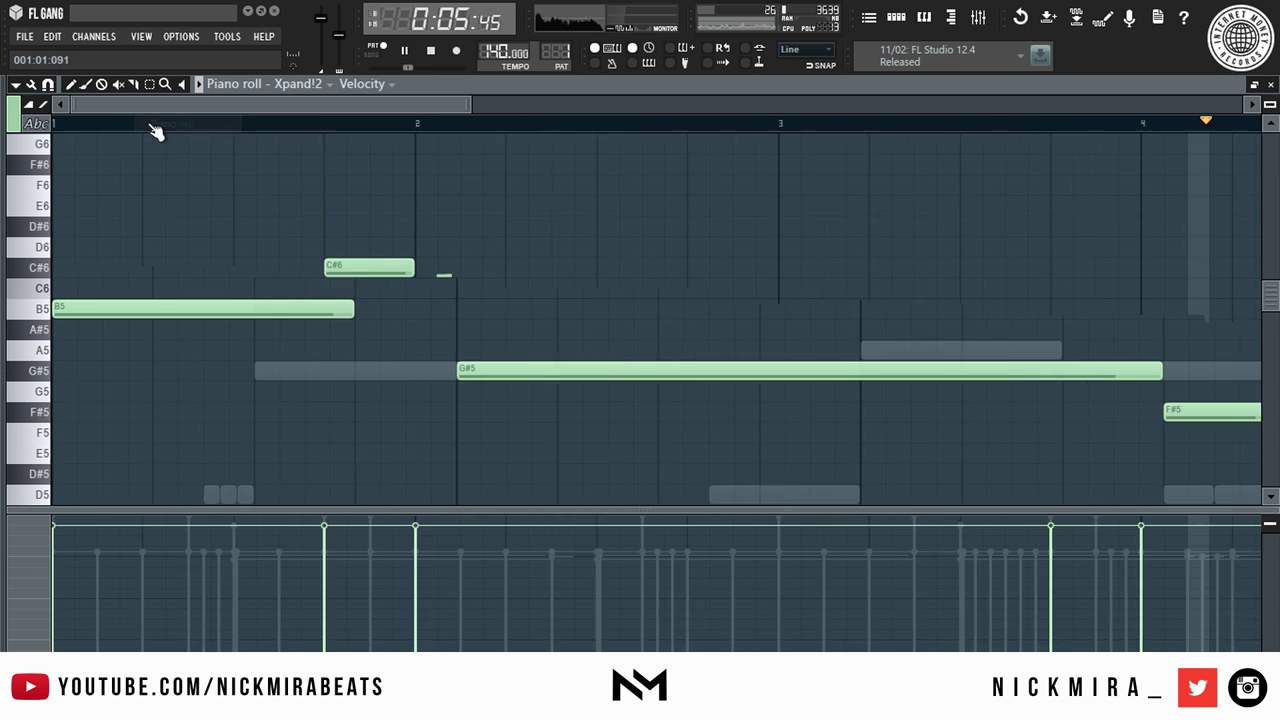
drag(320, 369, 228, 369)
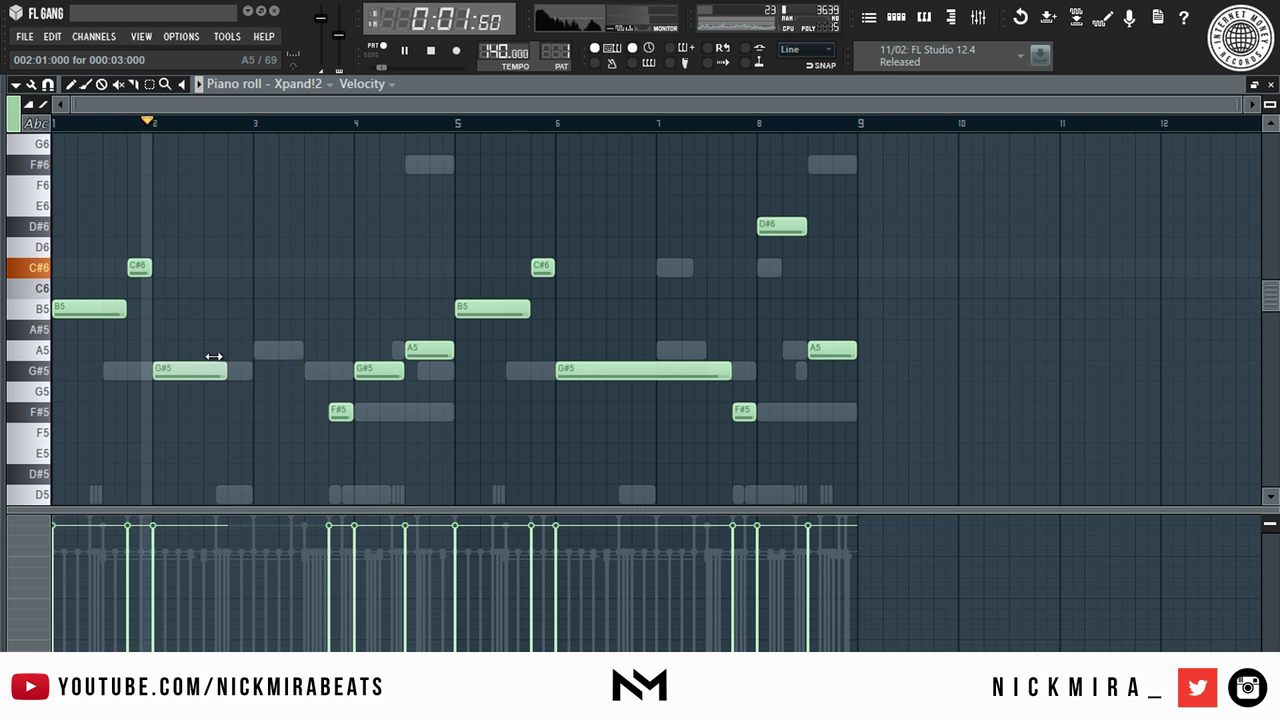
click(237, 369)
key(ctrl+Up)
scroll(257, 371, up, 2)
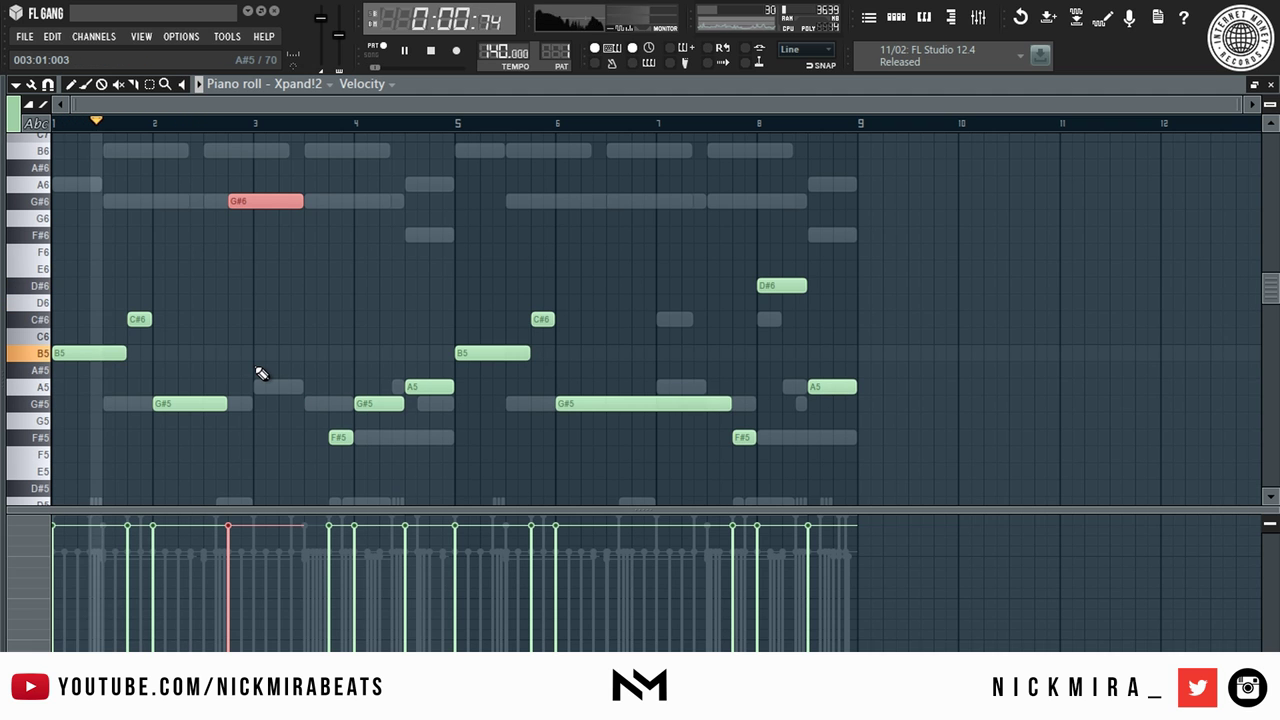
Trim the G#6 in bar 2 to one beat, add a three-beat G#5 at the start of bar 3, and audition the melody.
drag(301, 203, 203, 428)
key(space)
key(space)
right_click(267, 223)
key(ctrl+b)
right_click(340, 200)
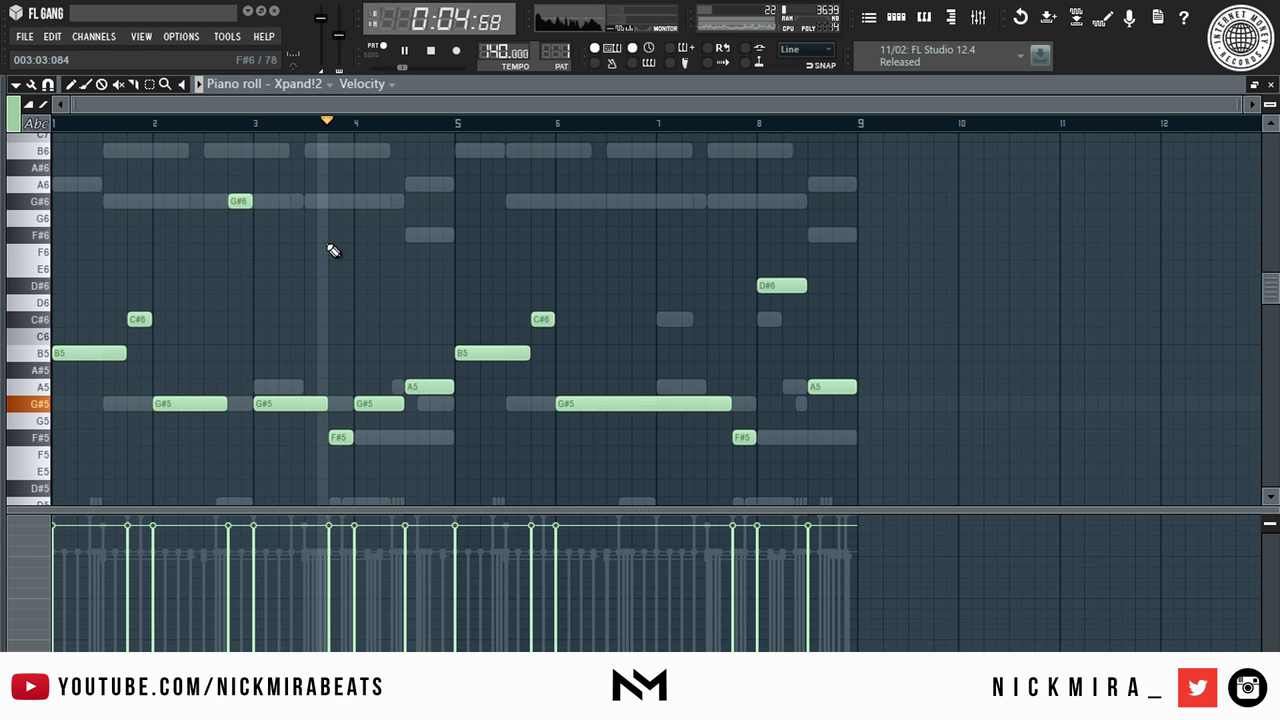
Close the piano roll and Gross Beat, and insert Fruity Multiband Compressor in the Master track's first effect slot.
key(Escape)
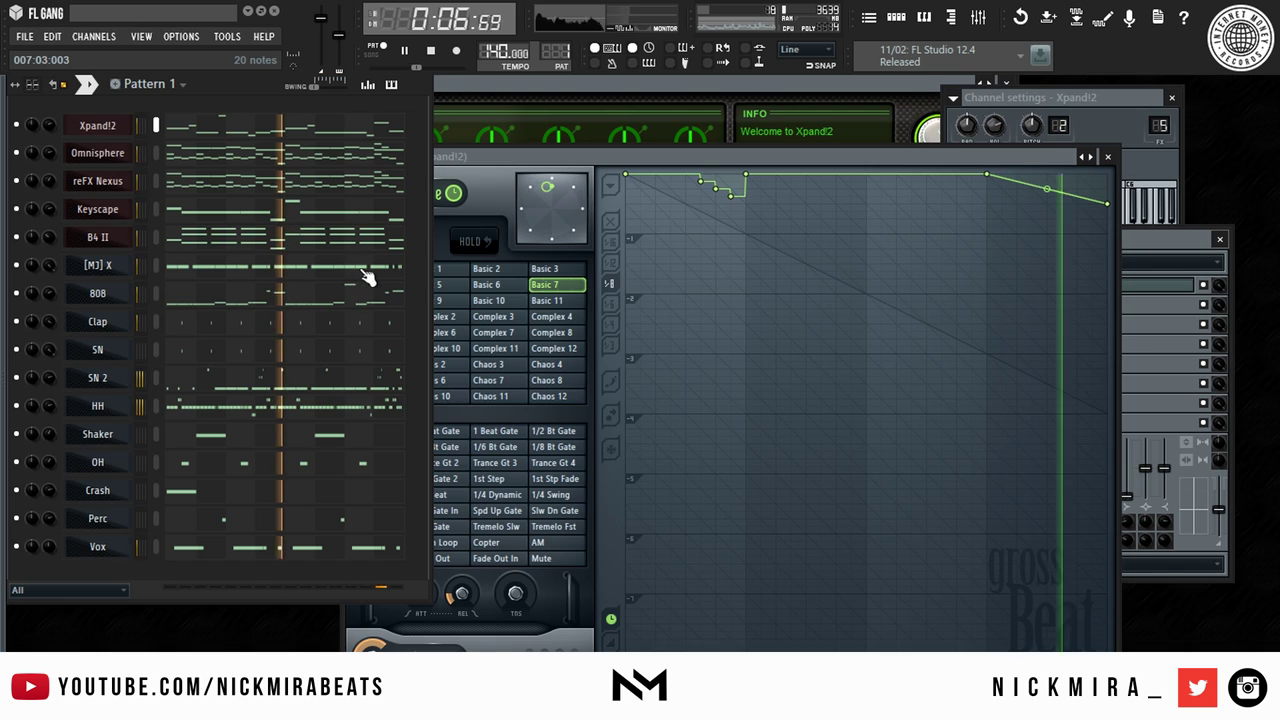
click(736, 153)
key(Escape)
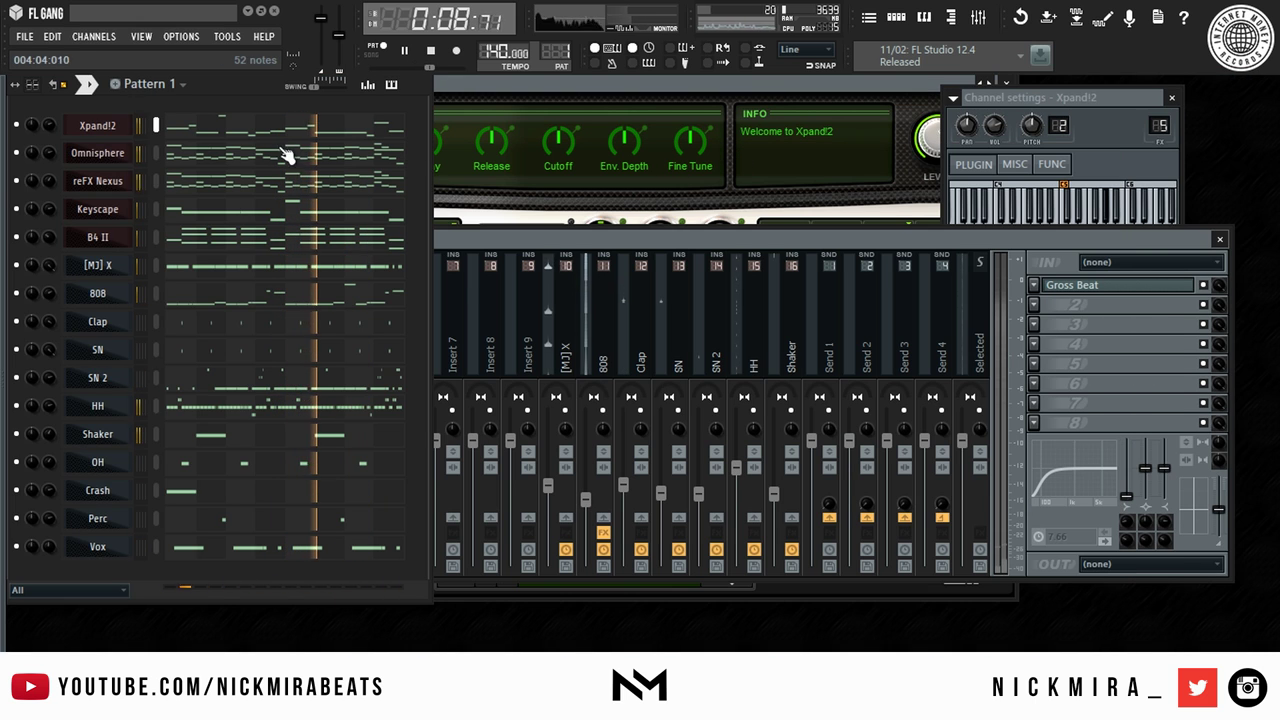
click(491, 240)
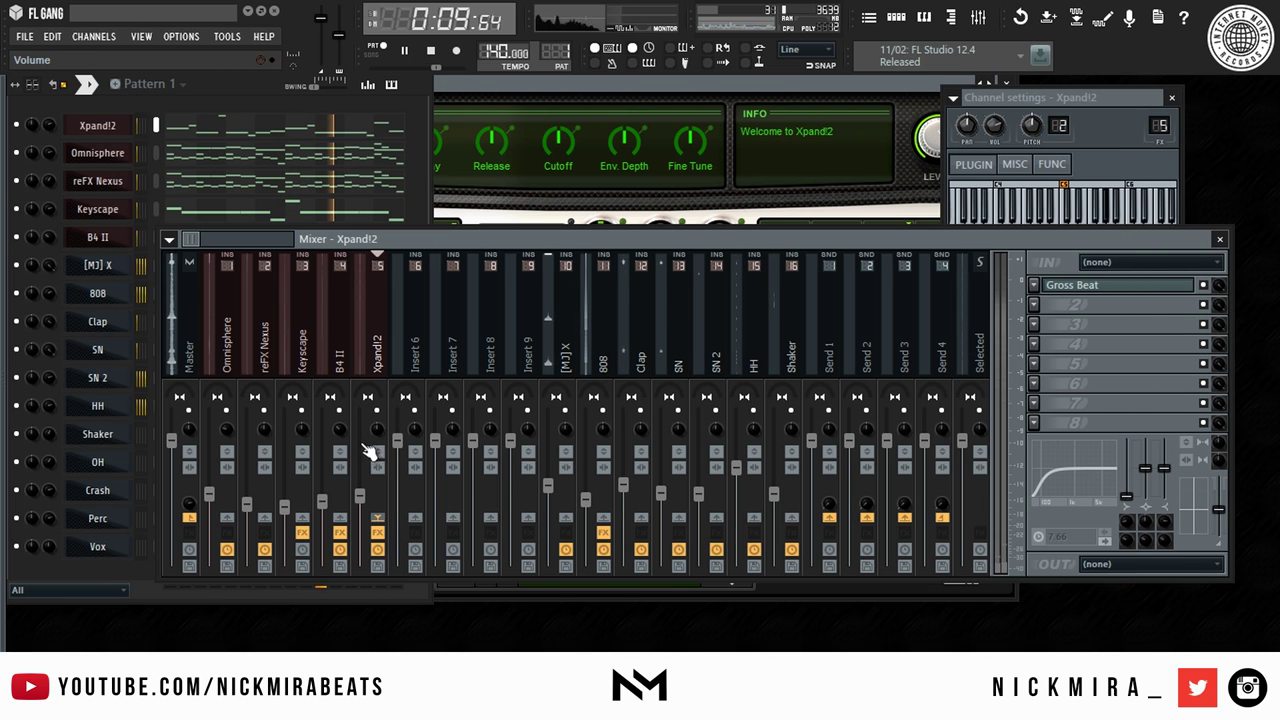
click(244, 333)
key(space)
click(202, 292)
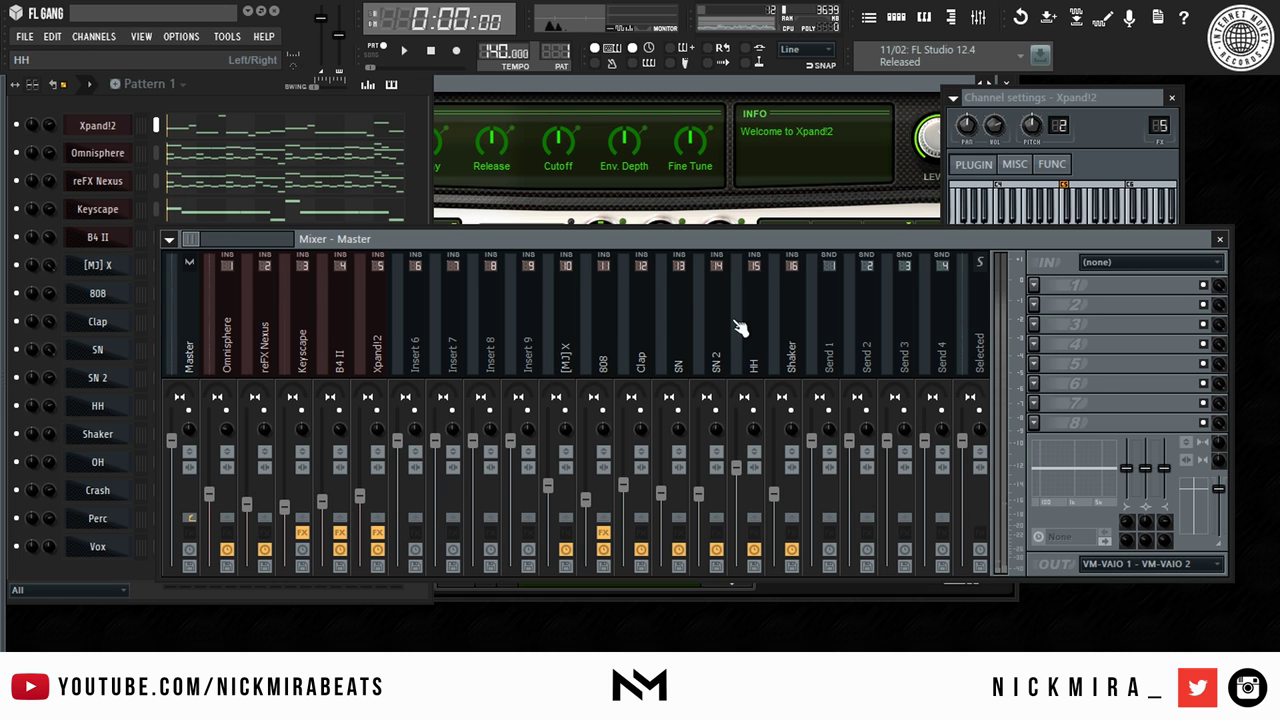
click(1037, 285)
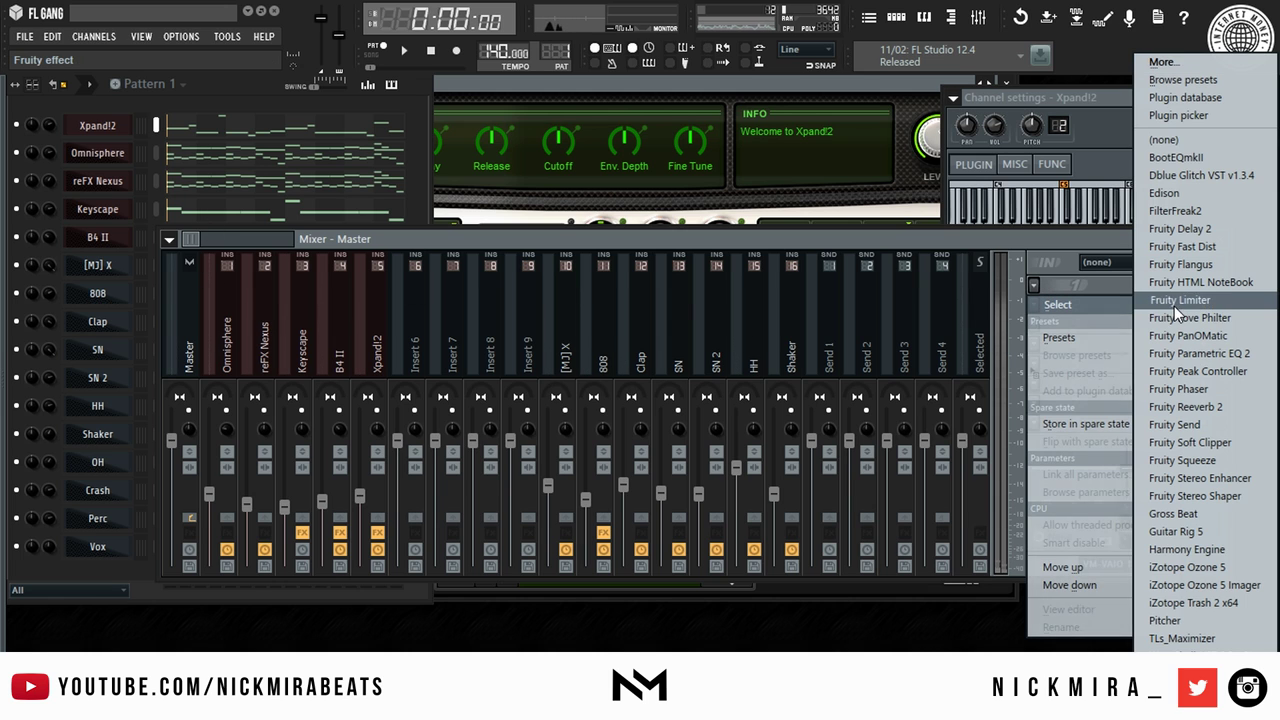
click(1181, 70)
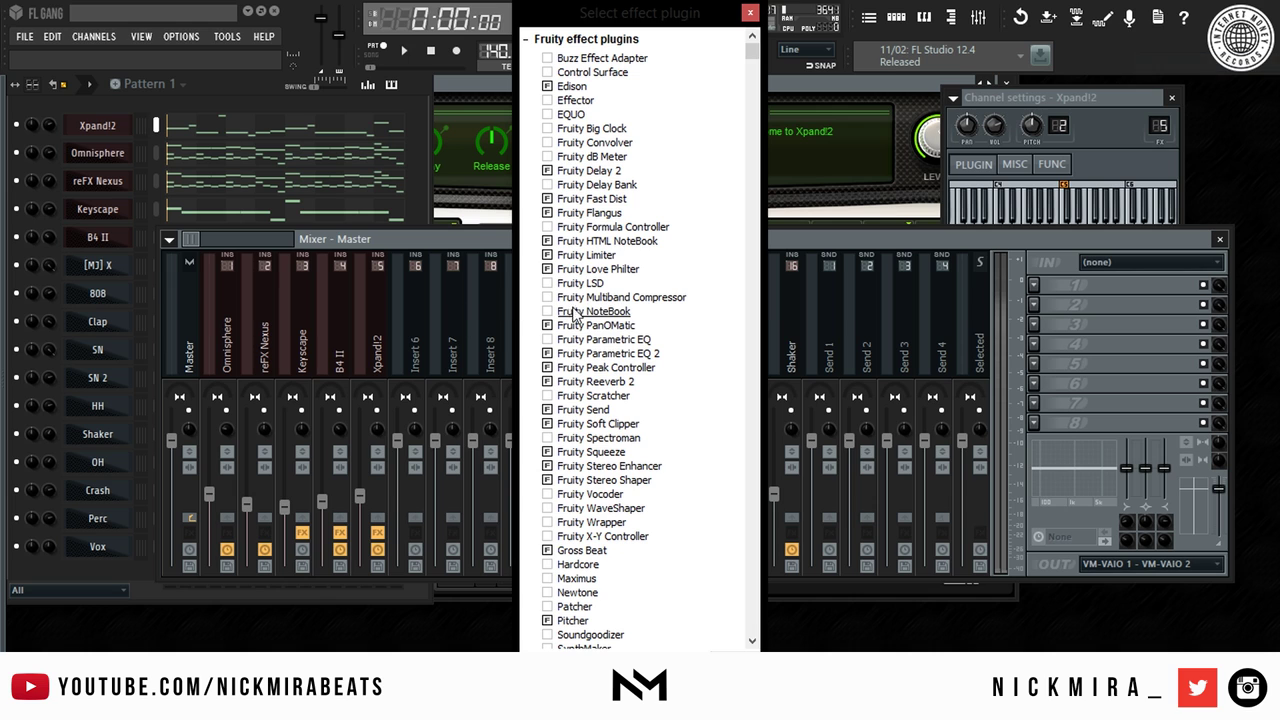
click(624, 298)
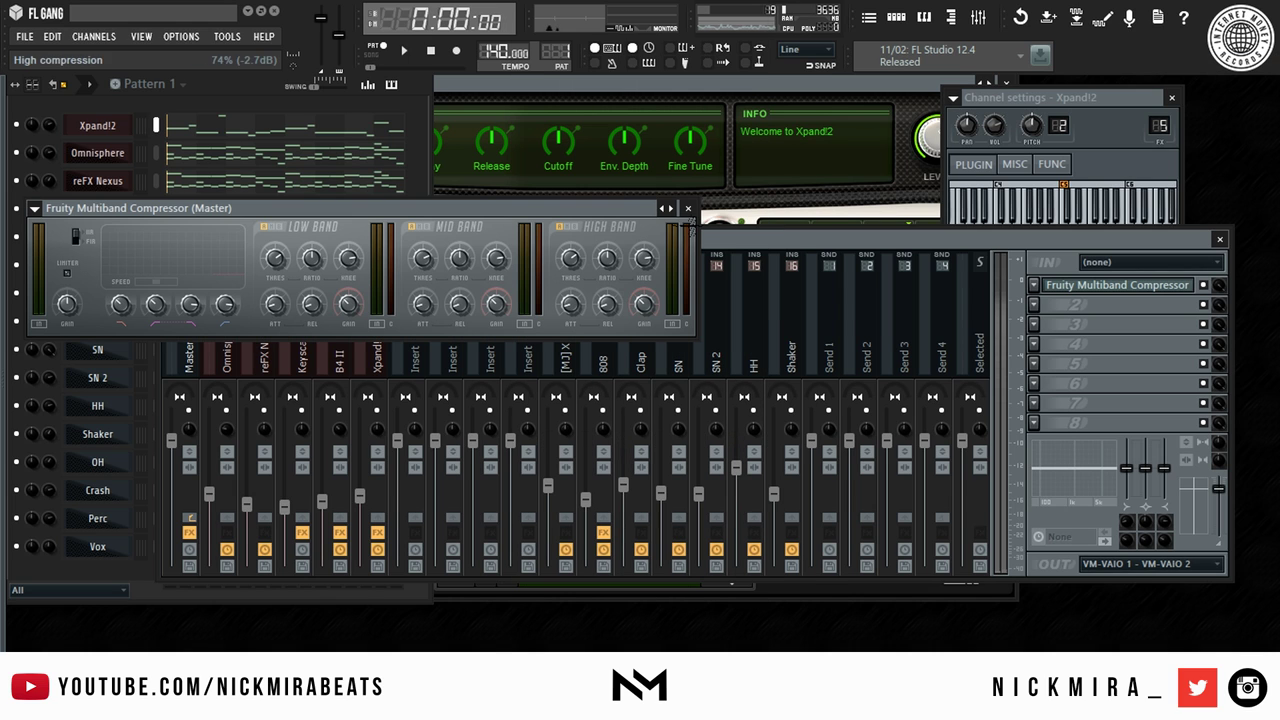
Load the Mastering 2.4dB preset in the Master's multiband compressor and audition the beat.
click(668, 211)
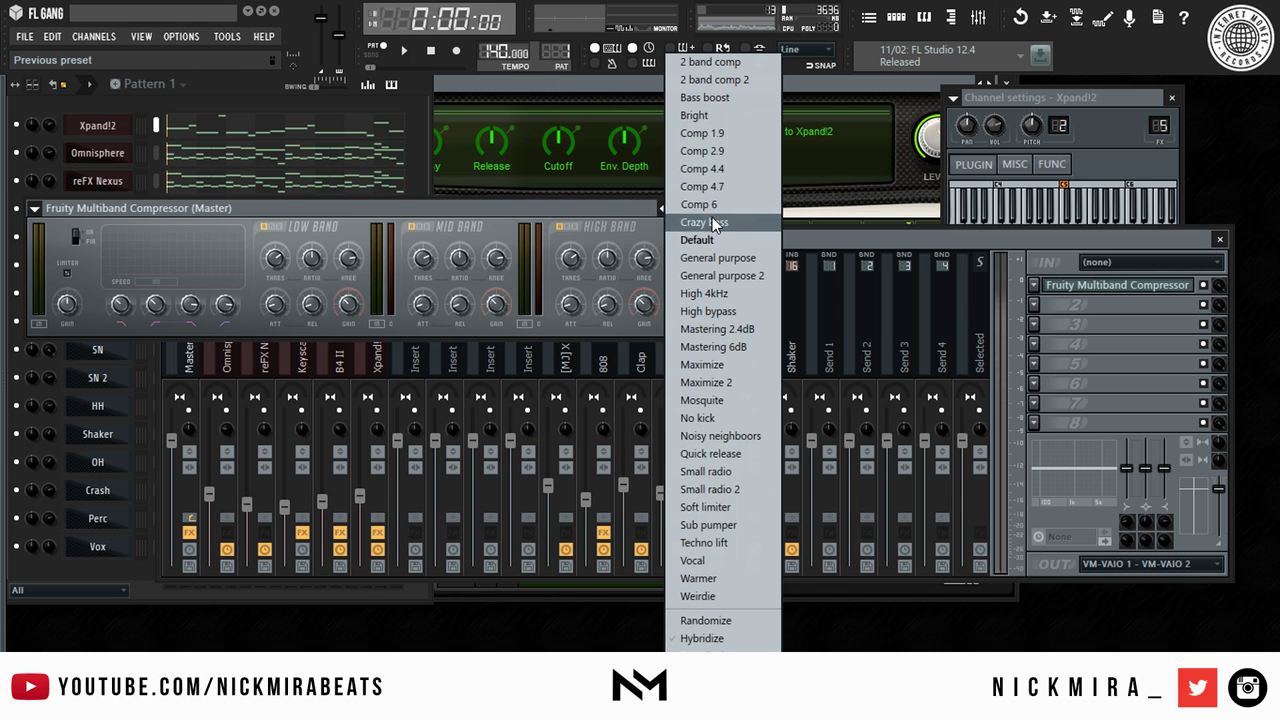
click(35, 209)
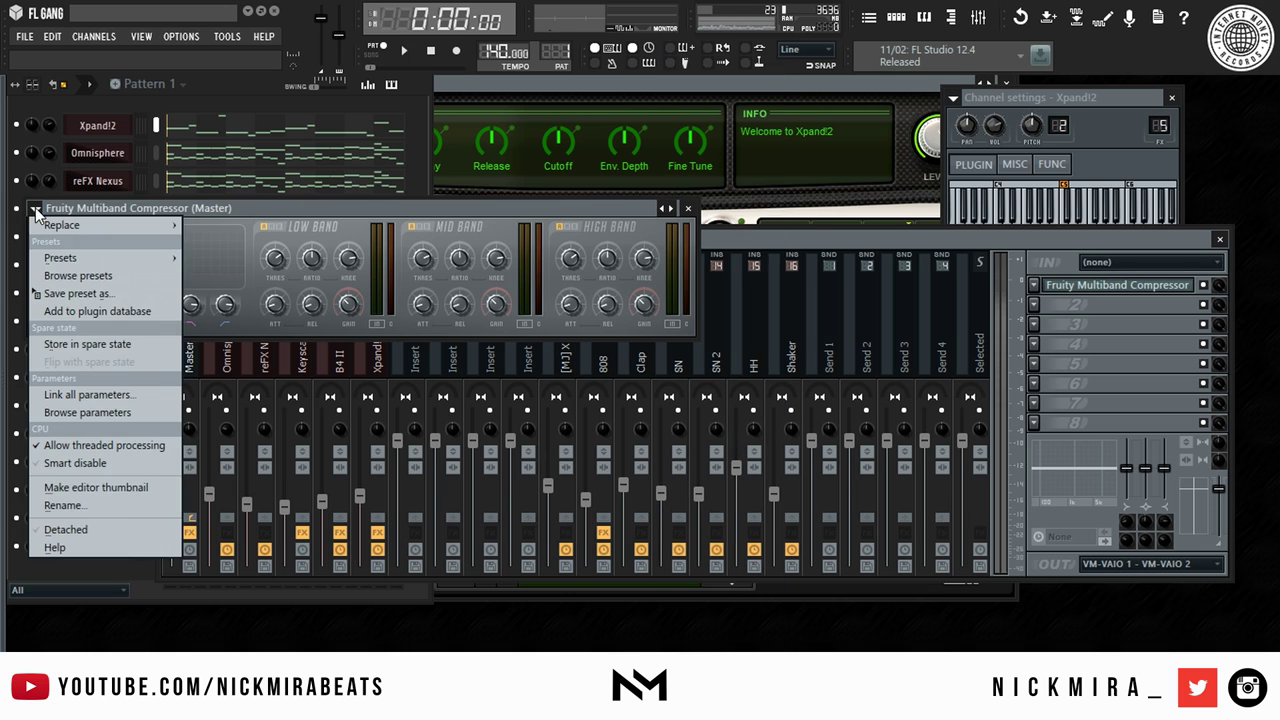
mouse_move(114, 258)
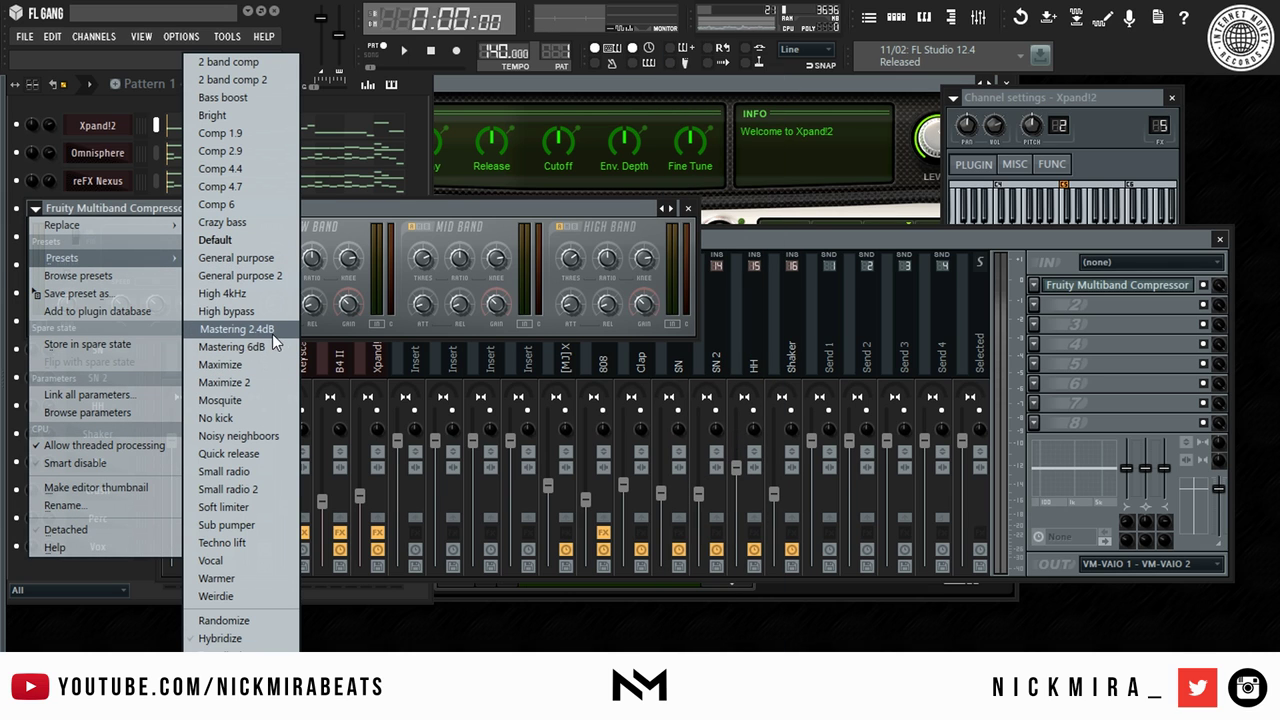
click(266, 334)
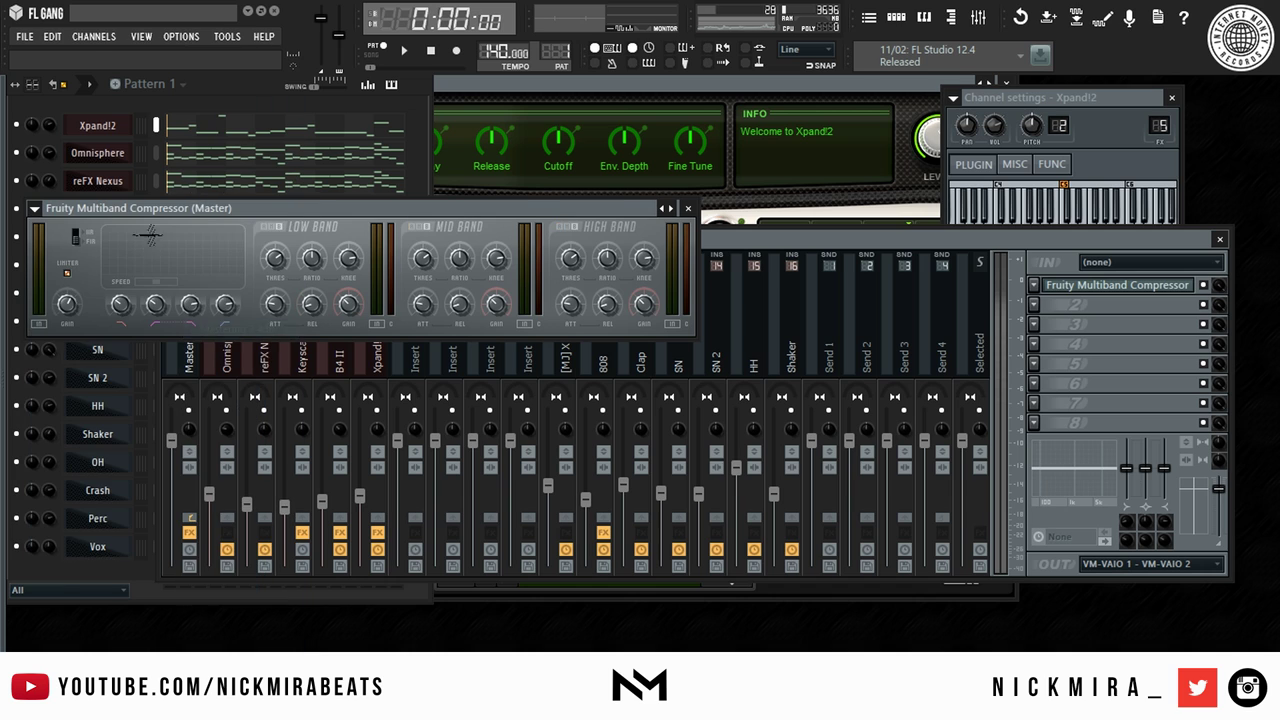
drag(199, 201, 317, 227)
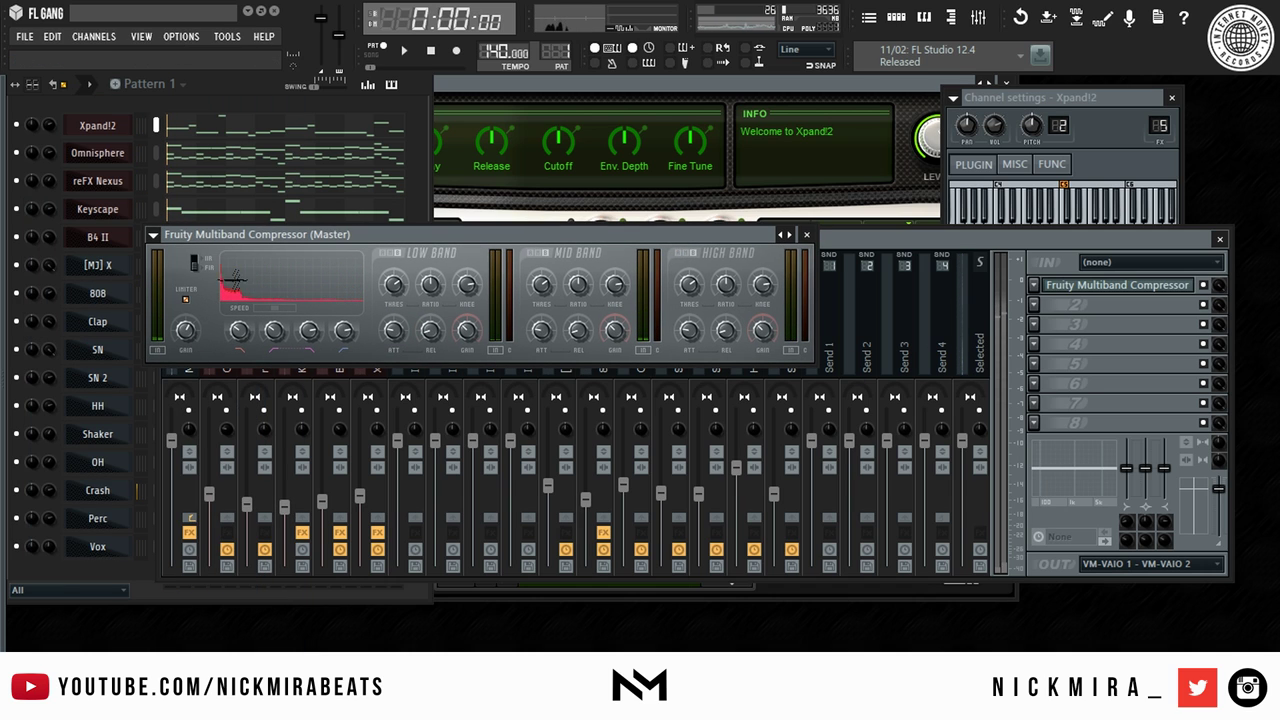
key(space)
key(space)
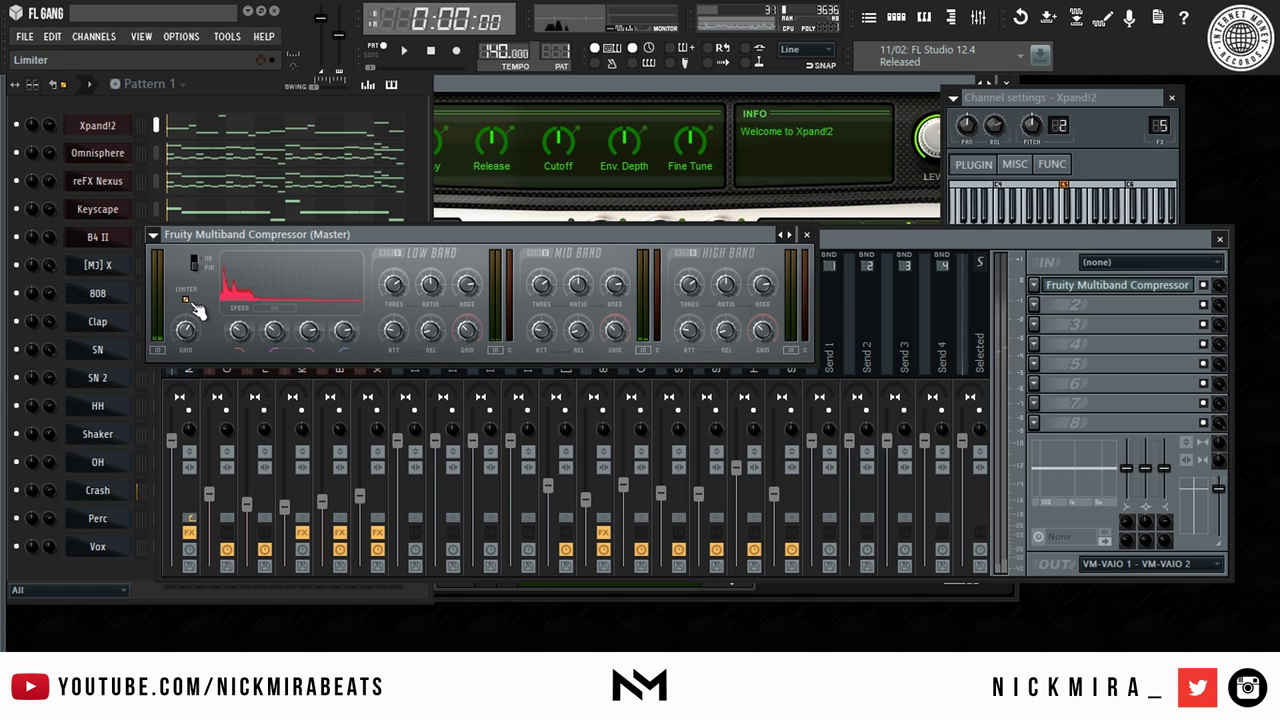
Audition the beat with the Master compressor's limiter off and on, and set its gain to 4.2 dB.
key(space)
key(space)
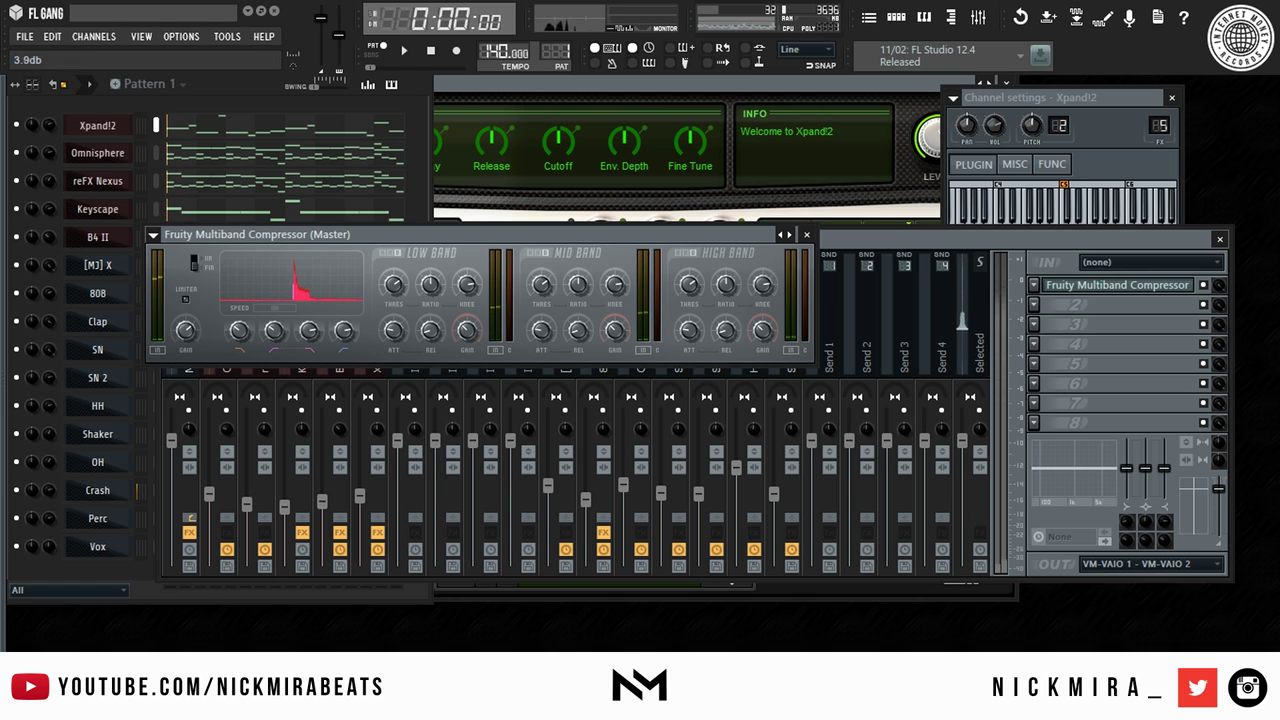
key(space)
key(space)
key(space)
key(space)
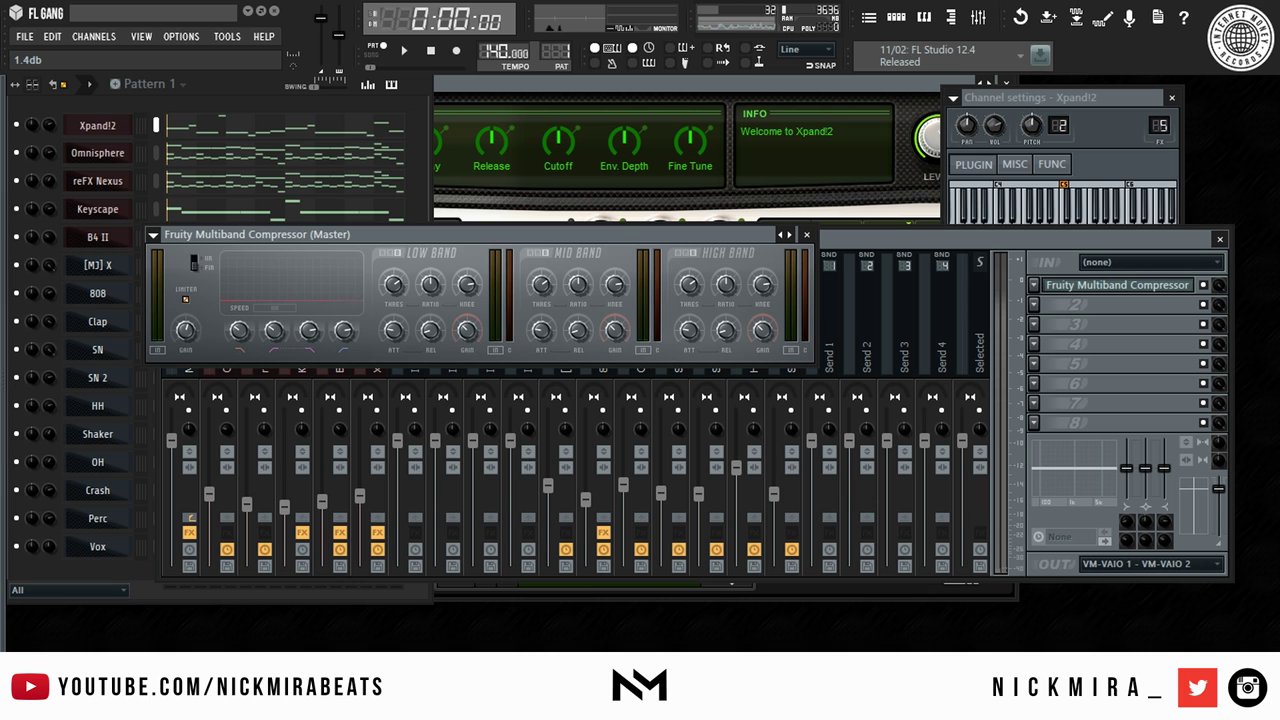
key(space)
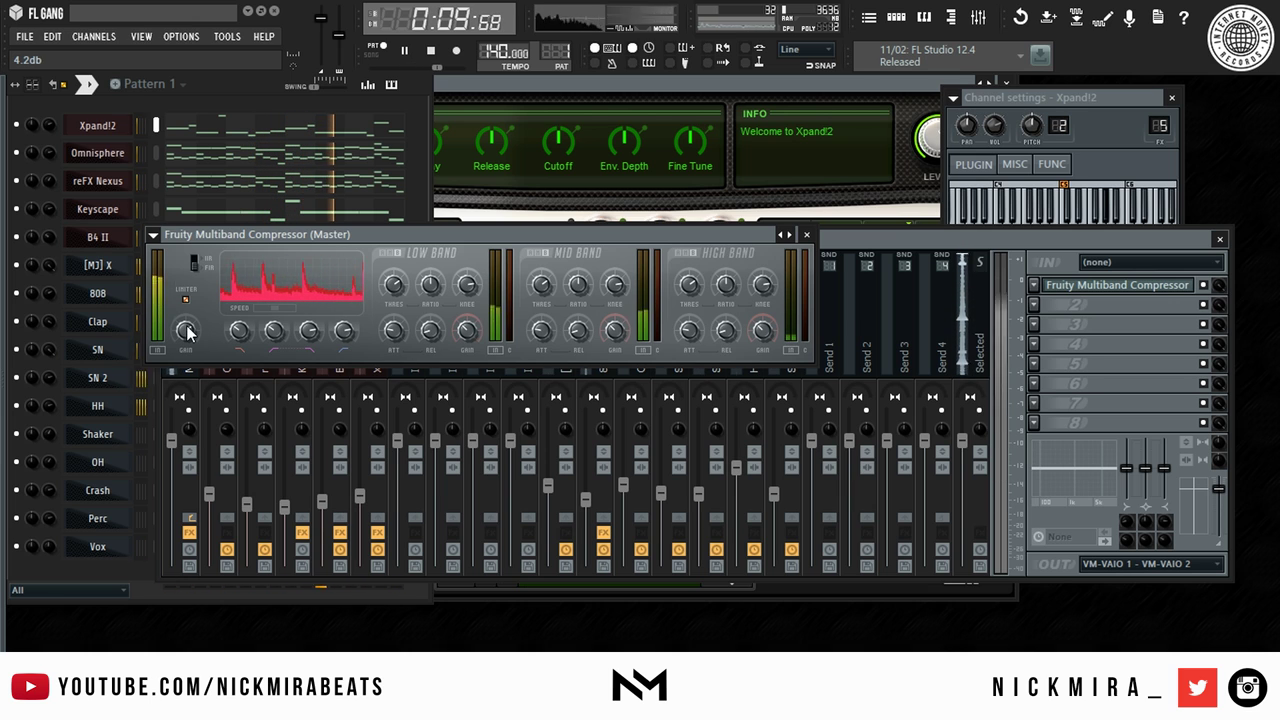
click(809, 234)
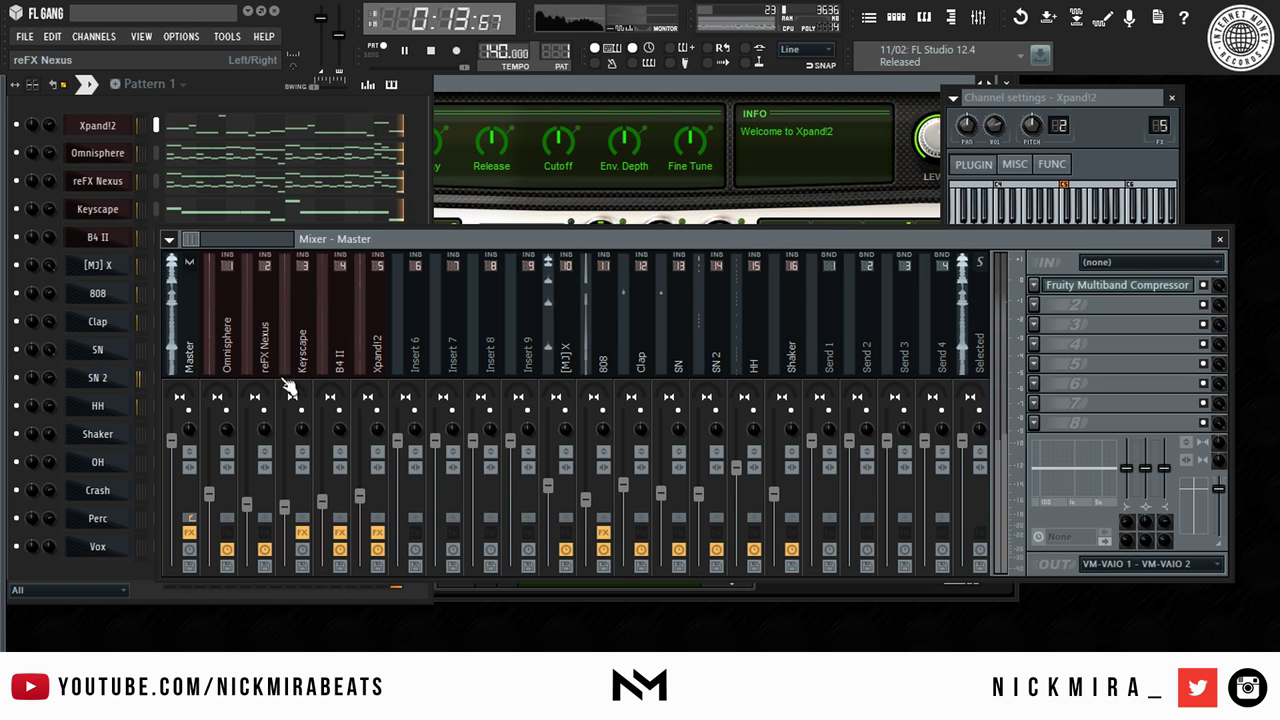
Lower the Xpand!2 mixer track to -12.7 dB, reselect the Master track, and stop playback.
drag(361, 496, 361, 503)
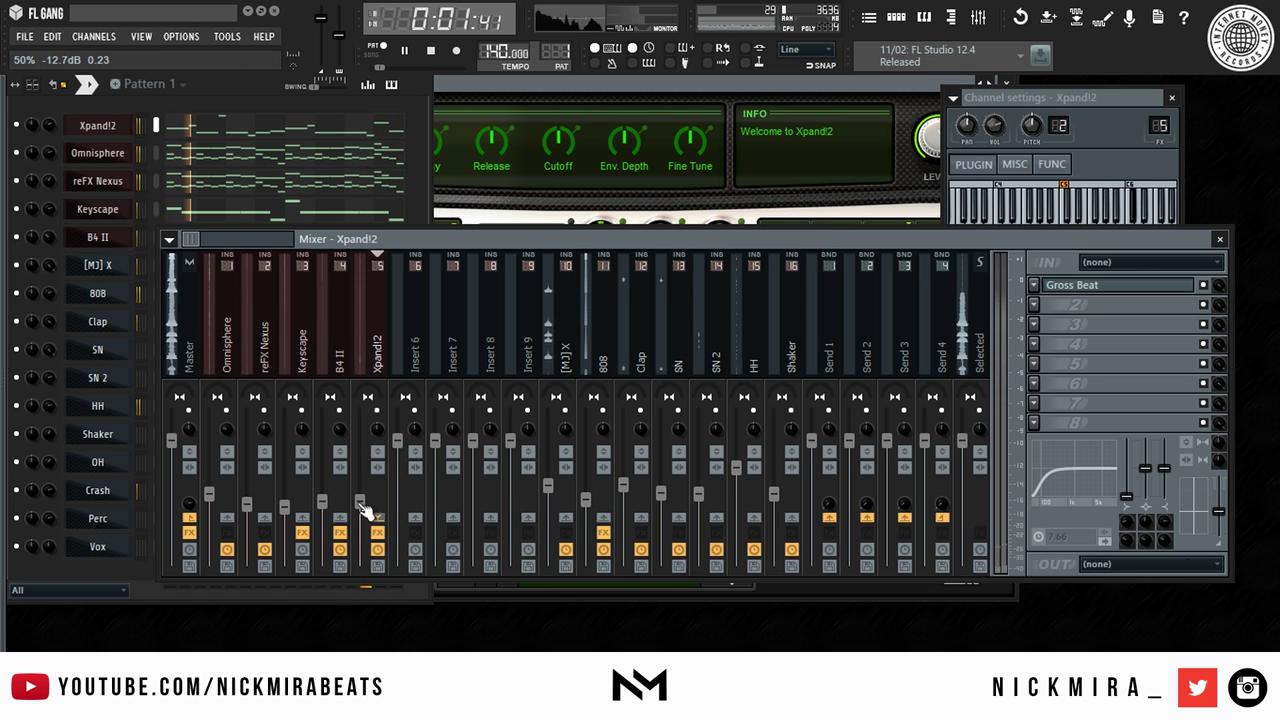
click(196, 337)
key(space)
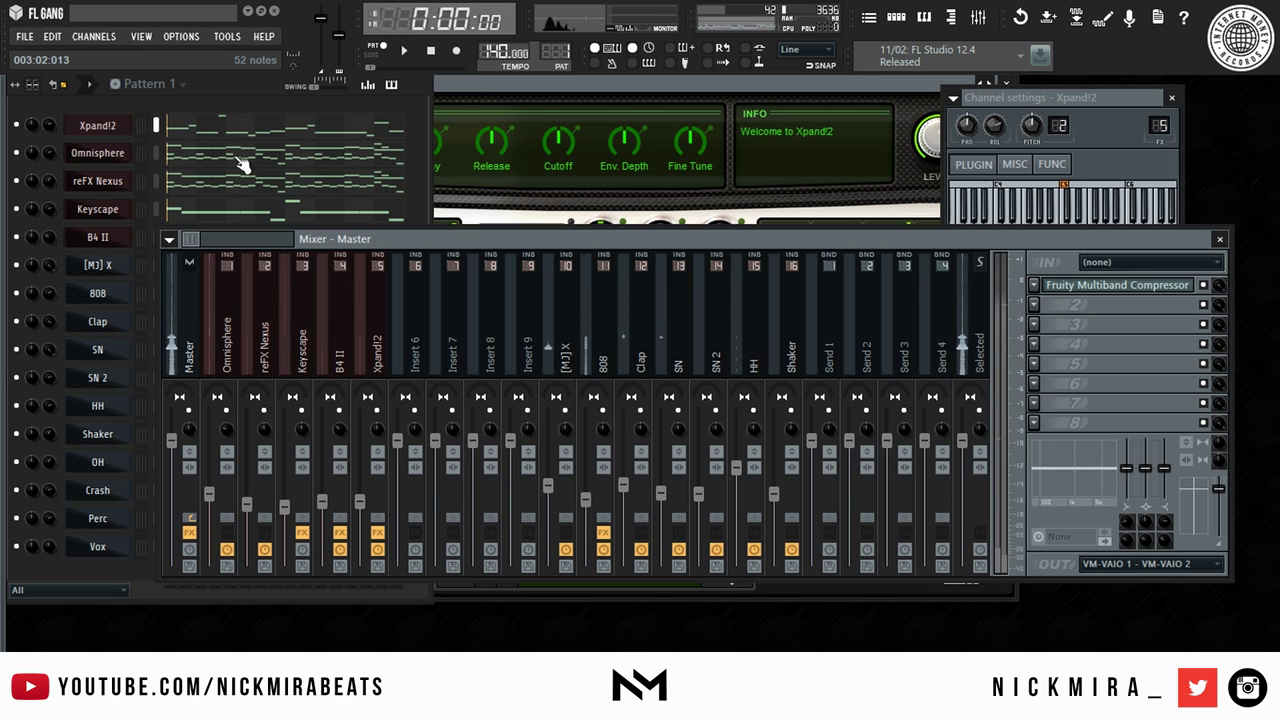
Split Pattern 1 by channel and place the Xpand!2 pattern at bar 1 on playlist Track 1.
click(166, 85)
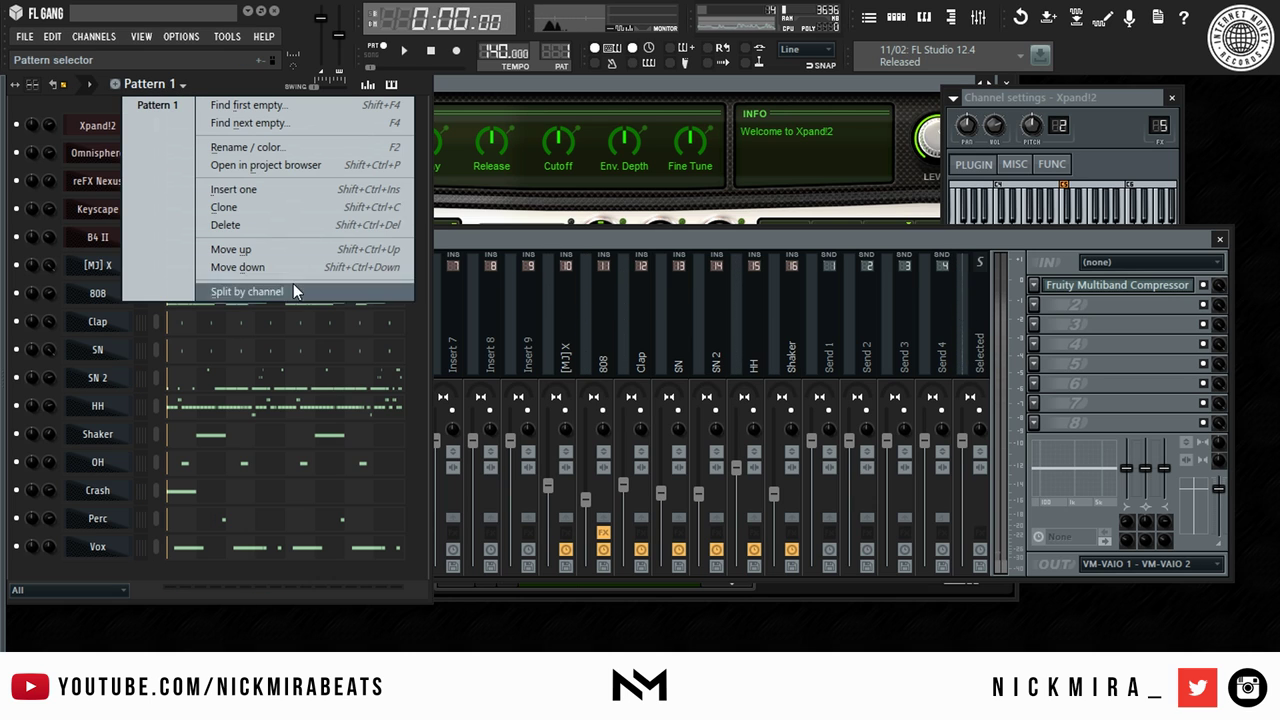
click(266, 290)
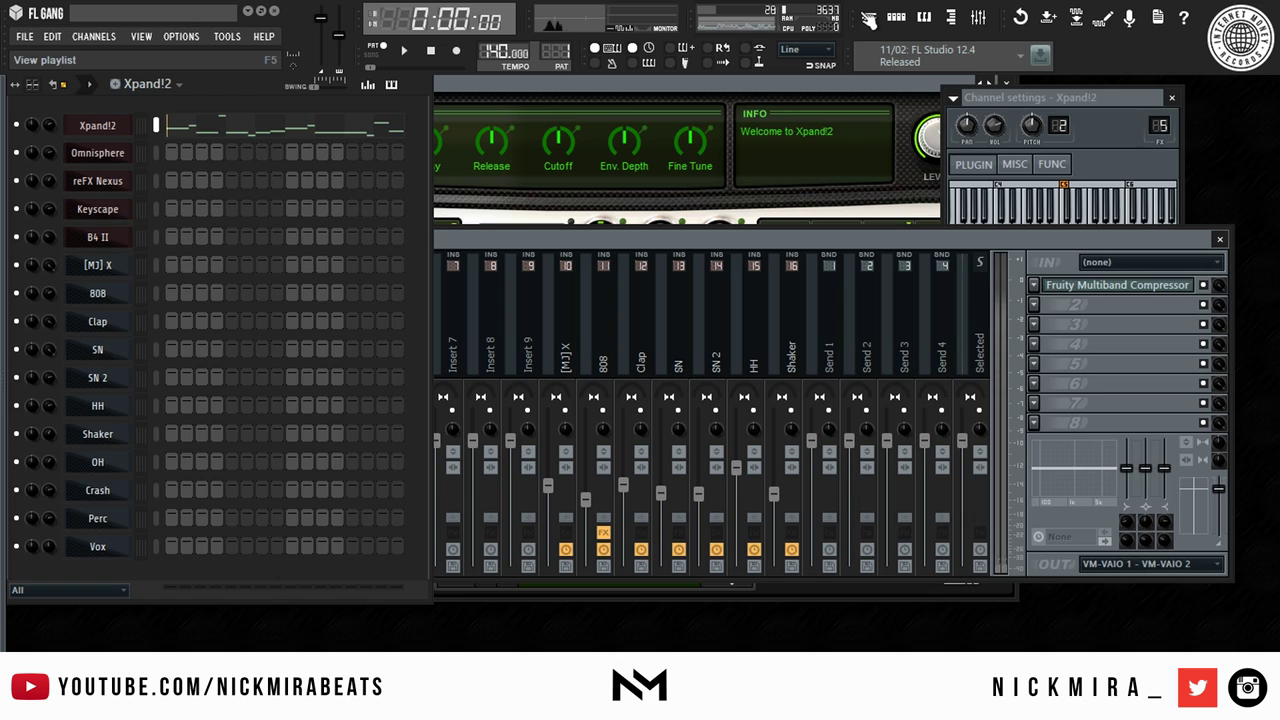
click(869, 18)
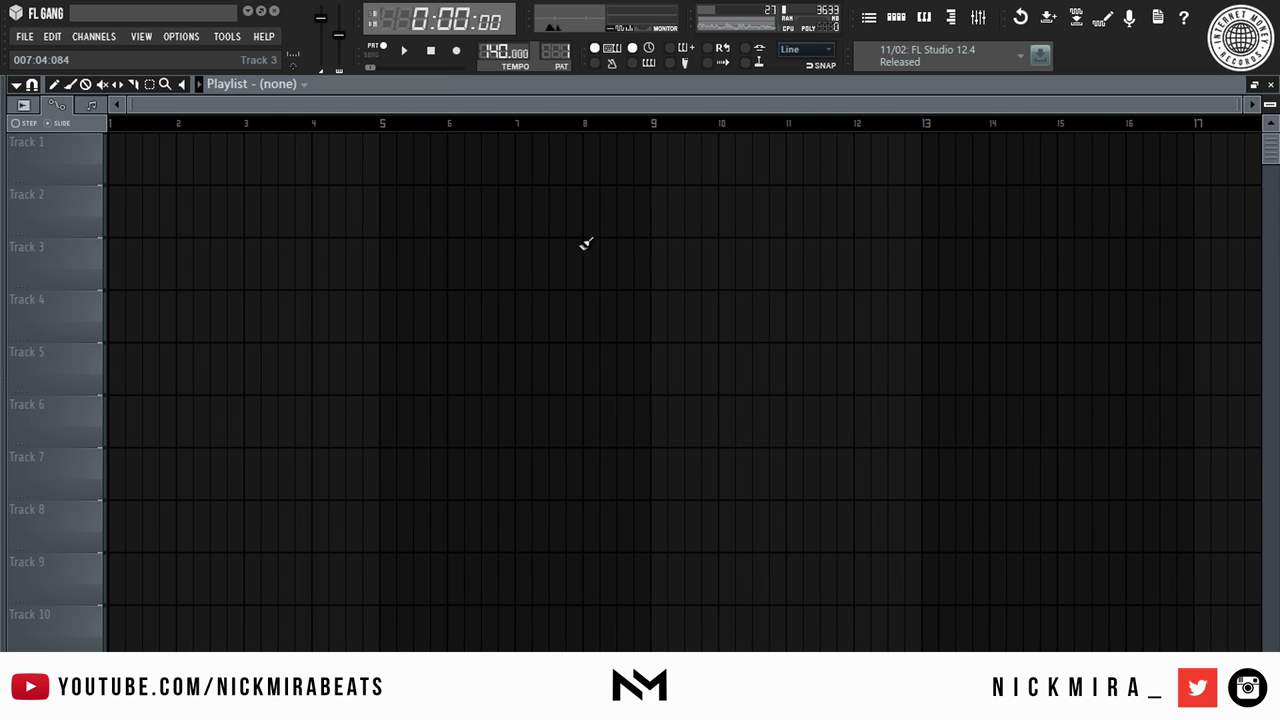
click(127, 161)
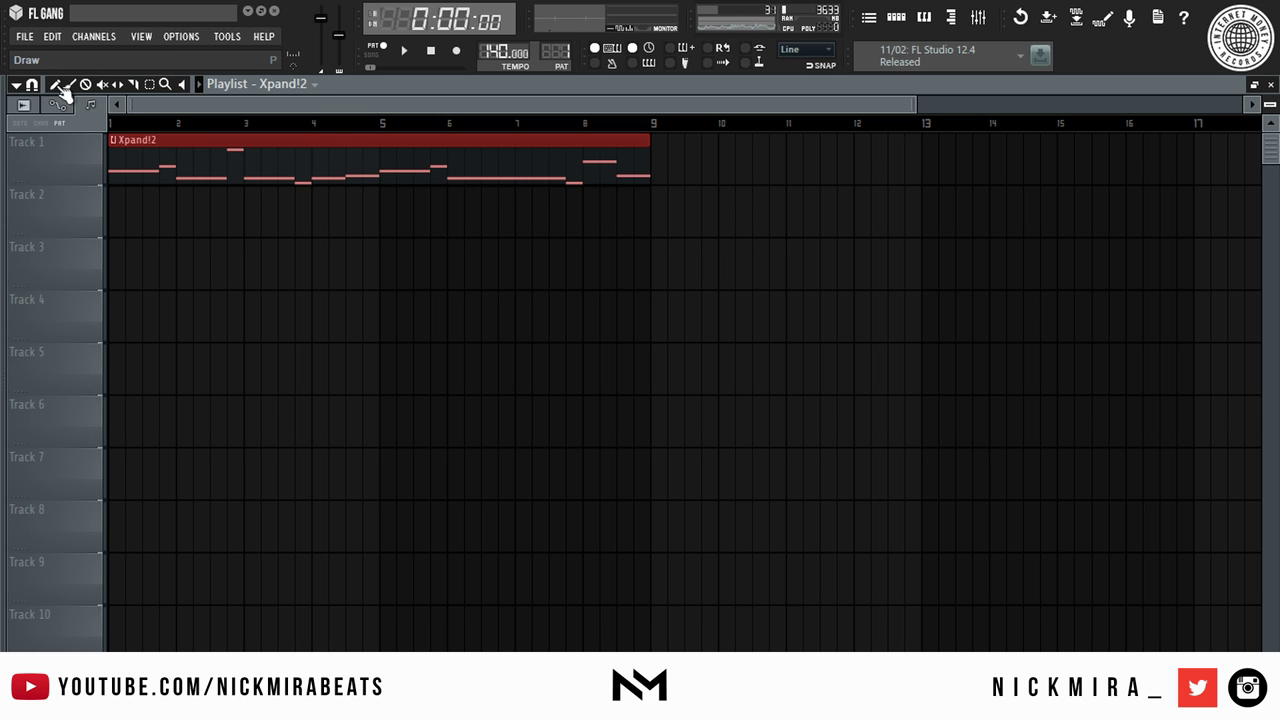
right_click(403, 250)
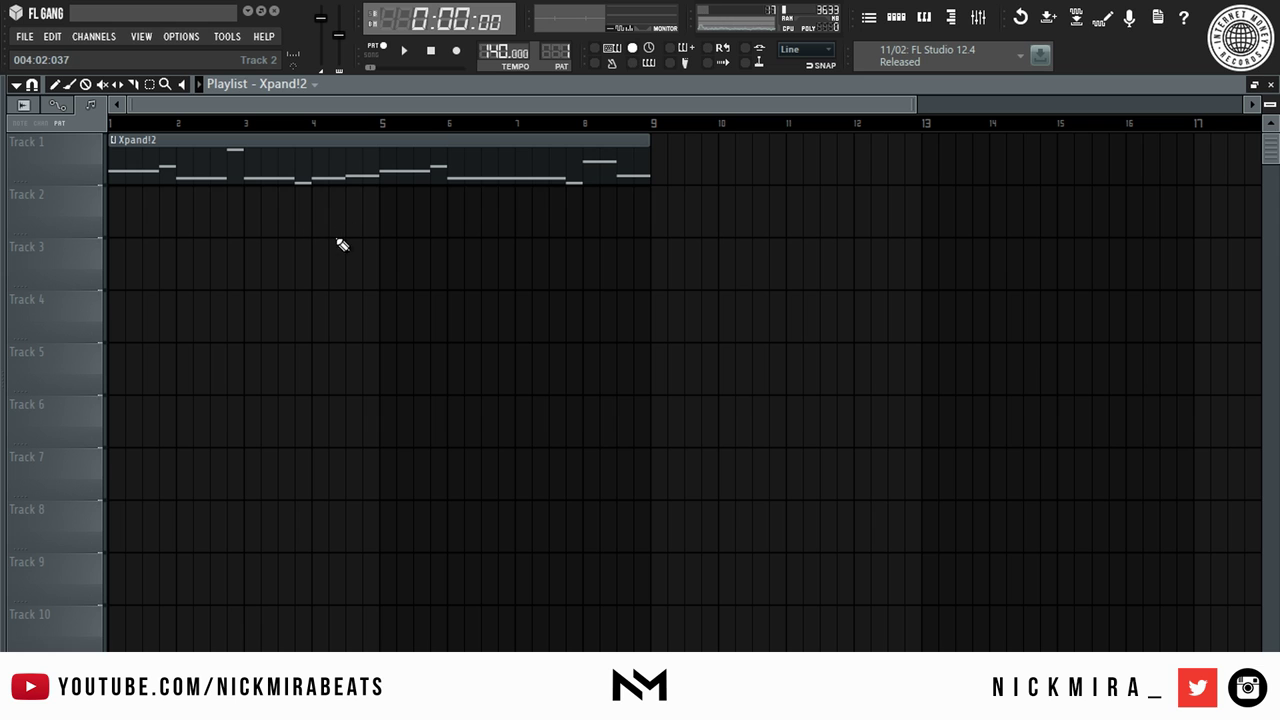
Place the Omnisphere, reFX Nexus, Keyscape and B4 II patterns at bar 1 on playlist Tracks 2 to 5.
drag(240, 200, 3, 235)
key(KP_Add)
drag(232, 264, 45, 288)
key(KP_Add)
drag(168, 334, 50, 338)
key(KP_Add)
drag(163, 380, 50, 388)
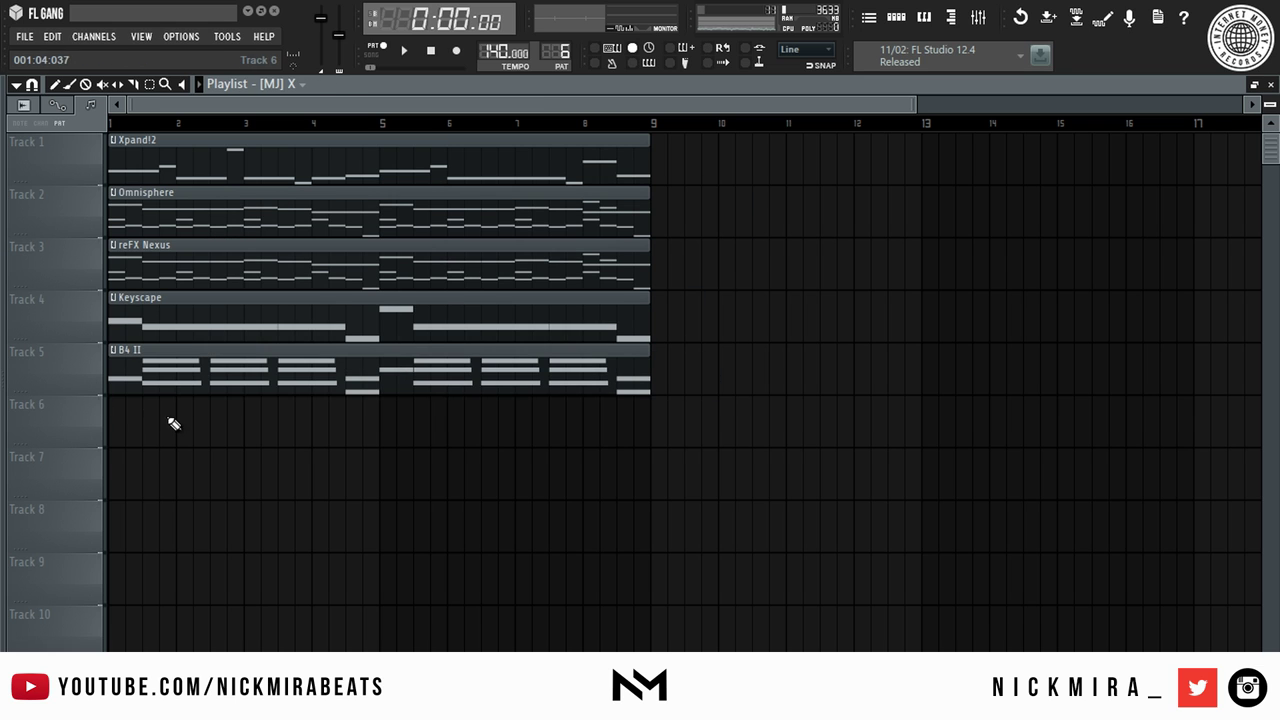
Place the [MJ] X, 808, Clap and SN patterns at bar 1 on playlist Tracks 6 to 9.
key(KP_Add)
click(170, 422)
key(KP_Add)
click(146, 460)
key(KP_Add)
click(160, 525)
key(KP_Add)
click(200, 565)
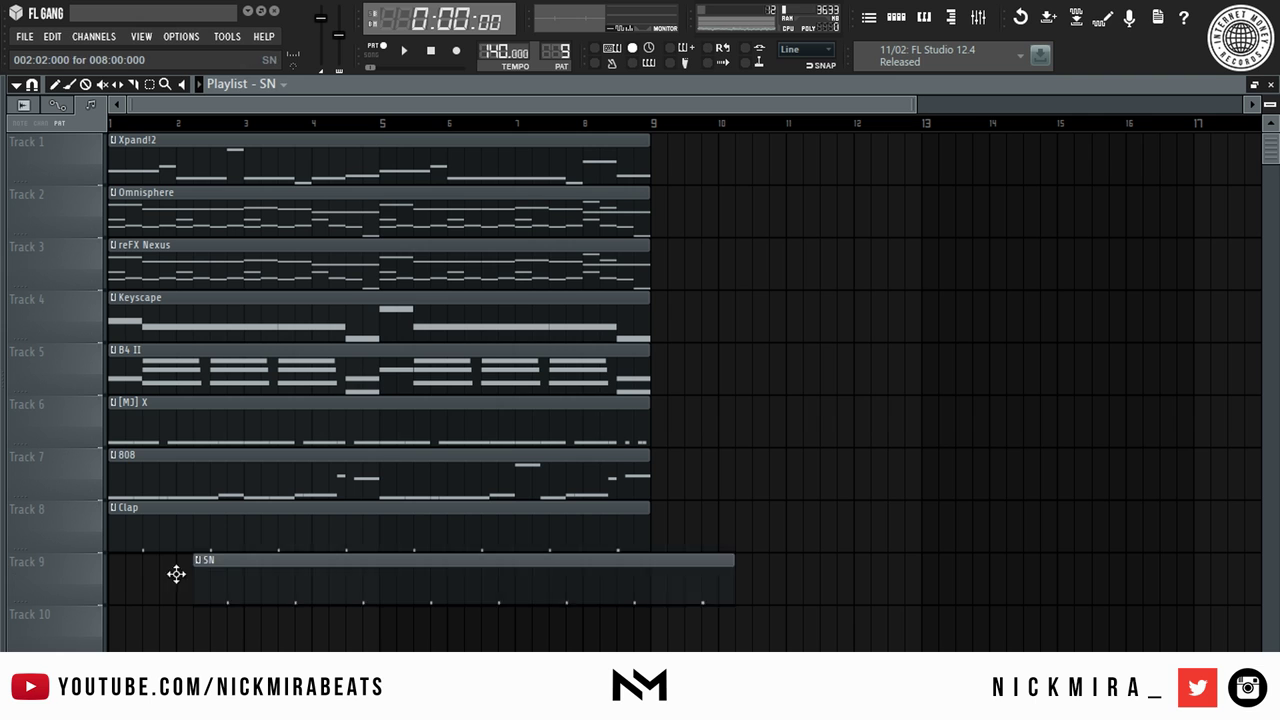
drag(201, 573, 29, 595)
Place the SN 2, HH, Shaker and OH patterns at bar 1 on playlist Tracks 10 to 13.
key(KP_Add)
drag(168, 622, 51, 625)
scroll(200, 480, down, 5)
key(KP_Add)
drag(232, 436, 94, 435)
key(KP_Add)
drag(243, 491, 94, 480)
key(KP_Add)
drag(223, 543, 90, 545)
Place the Crash, Perc and Vox patterns at bar 1 on playlist Tracks 14 to 16, removing the surplus clip on Track 17.
key(KP_Add)
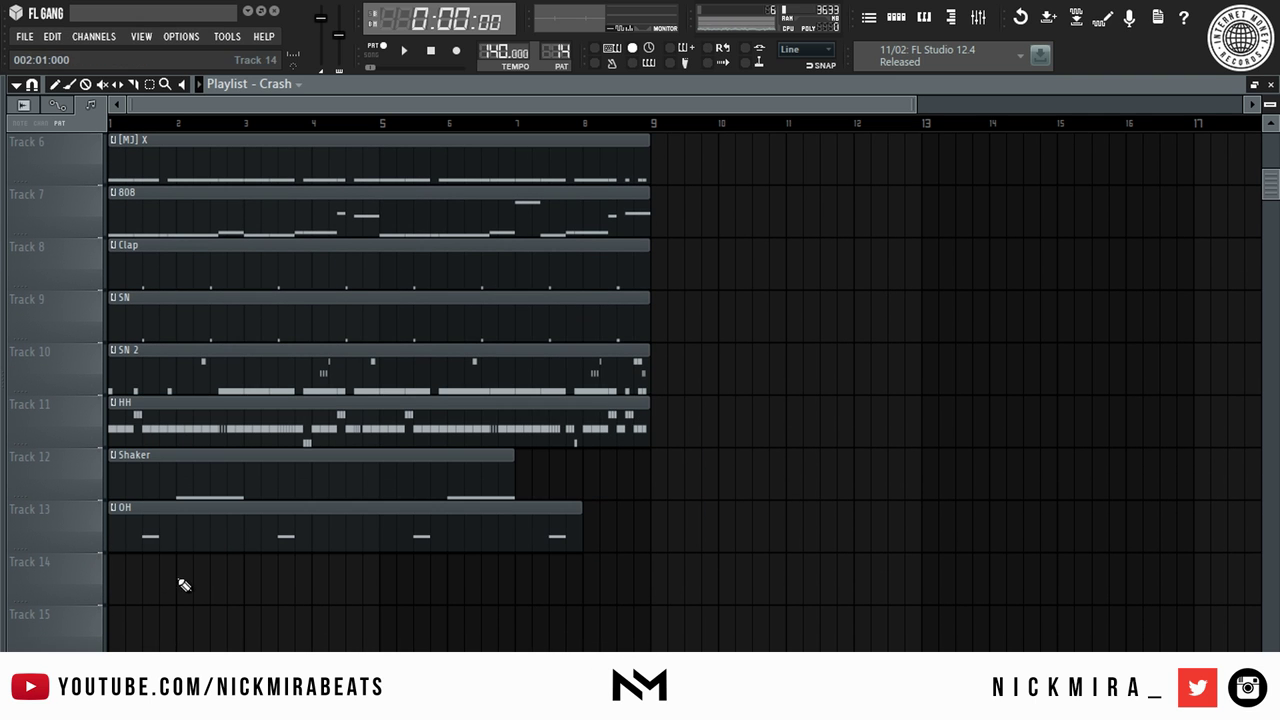
drag(183, 585, 62, 592)
key(KP_Add)
drag(183, 626, 45, 640)
key(KP_Add)
scroll(189, 646, down, 2)
drag(189, 565, 67, 591)
key(KP_Add)
drag(156, 621, 108, 617)
scroll(158, 582, down, 2)
right_click(166, 518)
Play the arrangement and extend the Shaker, OH, Crash and Perc clips to end at bar 9 like the others.
key(space)
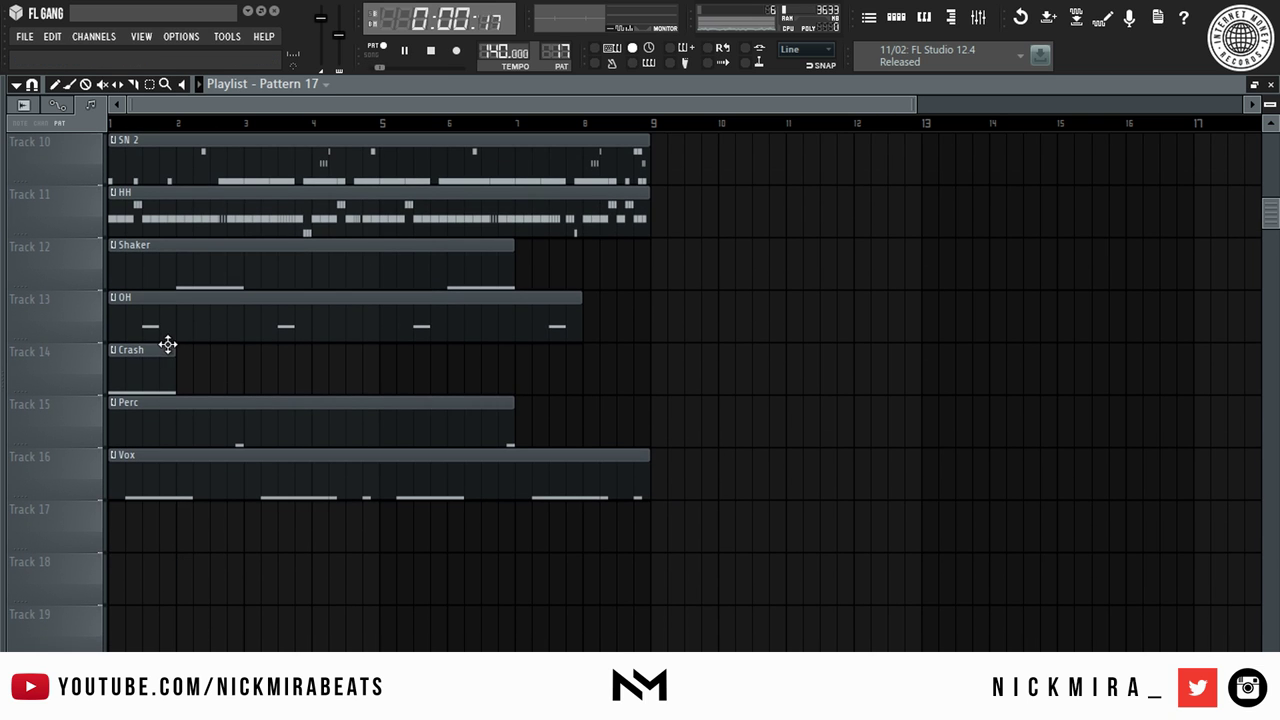
drag(175, 370, 512, 380)
ctrl+shift+click(511, 378)
ctrl+shift+click(511, 411)
ctrl+shift+click(512, 263)
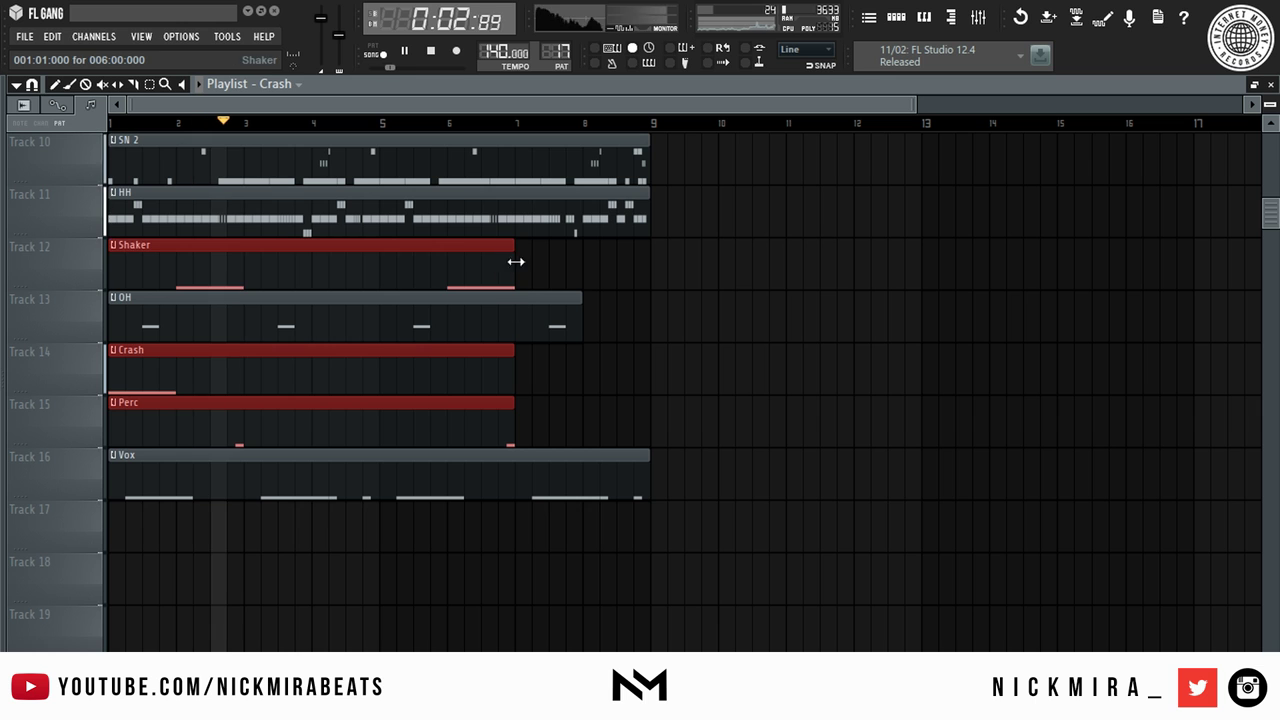
drag(513, 260, 554, 424)
drag(570, 240, 548, 435)
drag(578, 380, 659, 350)
Duplicate all playlist clips repeatedly until they fill bars 1 to 64, and clear the selection.
scroll(659, 350, up, 8)
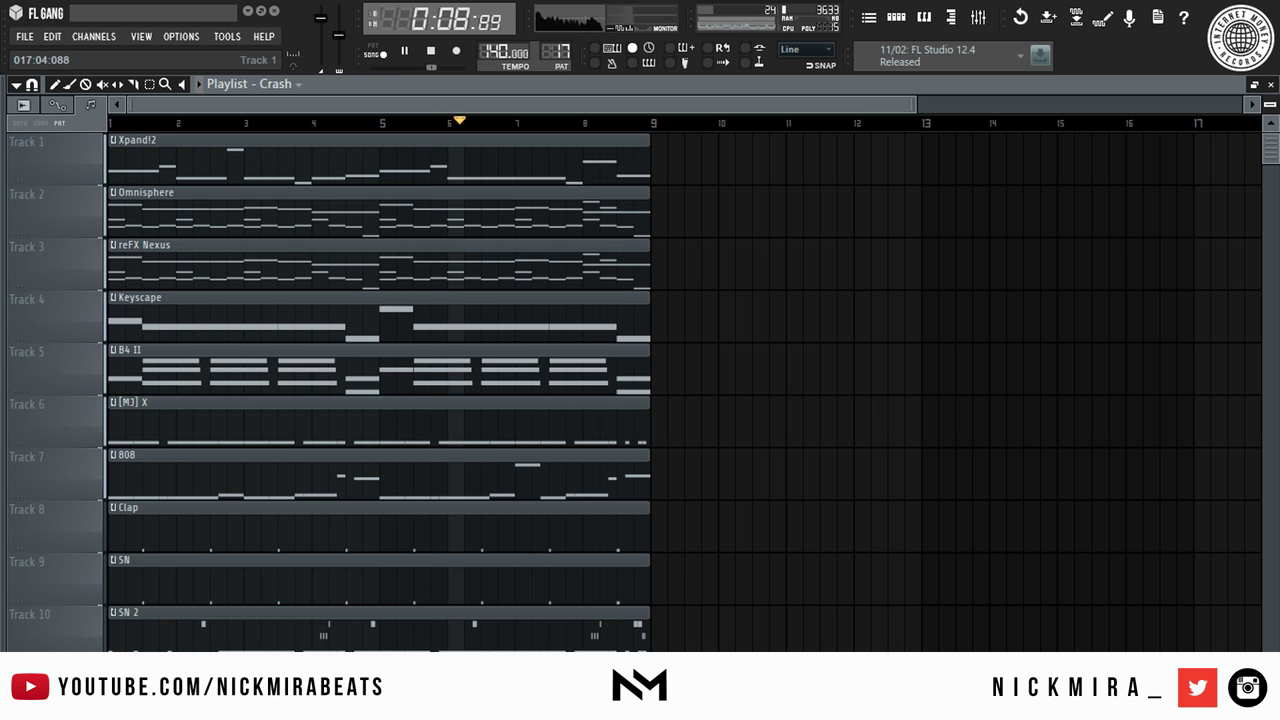
scroll(700, 240, down, 2)
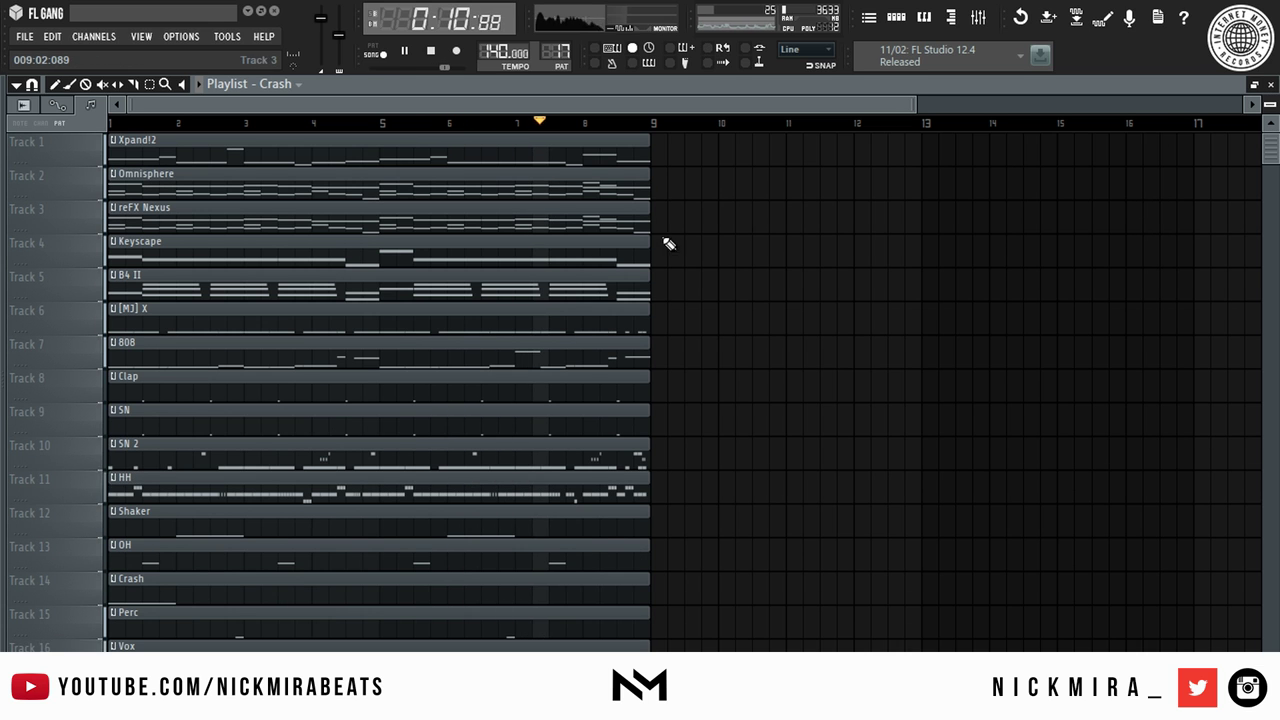
key(space)
key(ctrl+a)
key(ctrl+b)
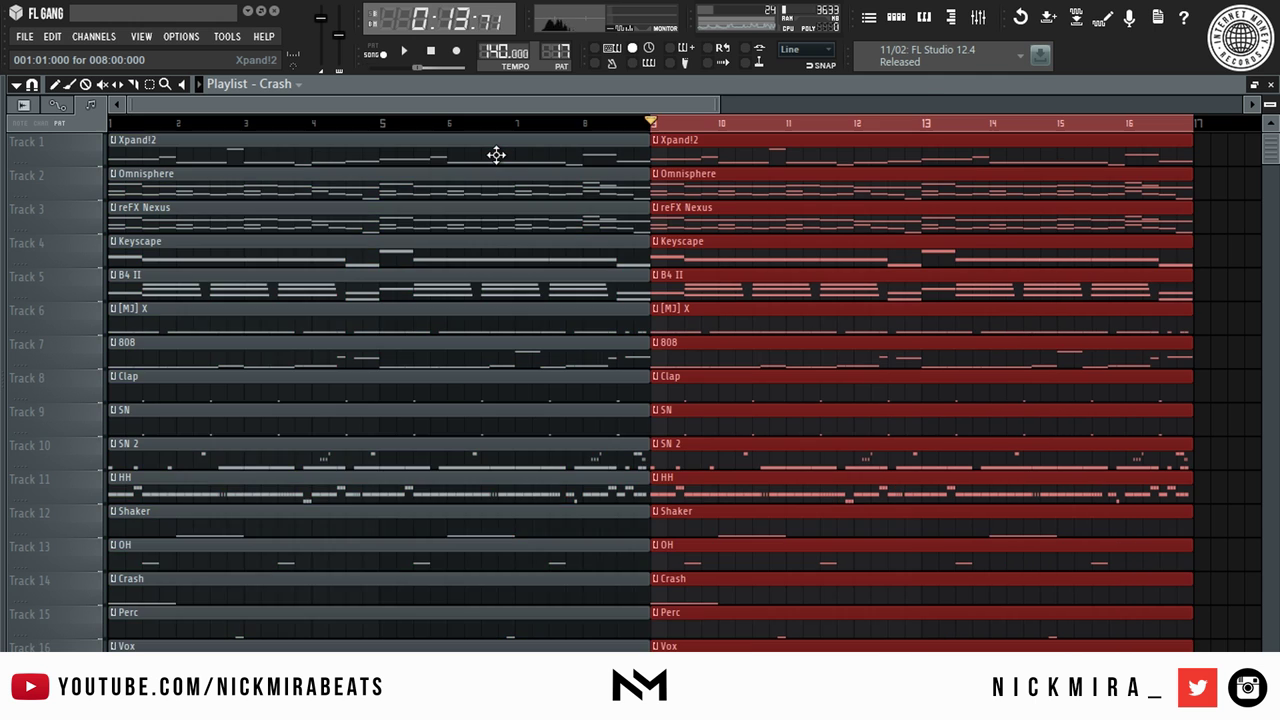
key(ctrl+b)
key(ctrl+a)
key(ctrl+b)
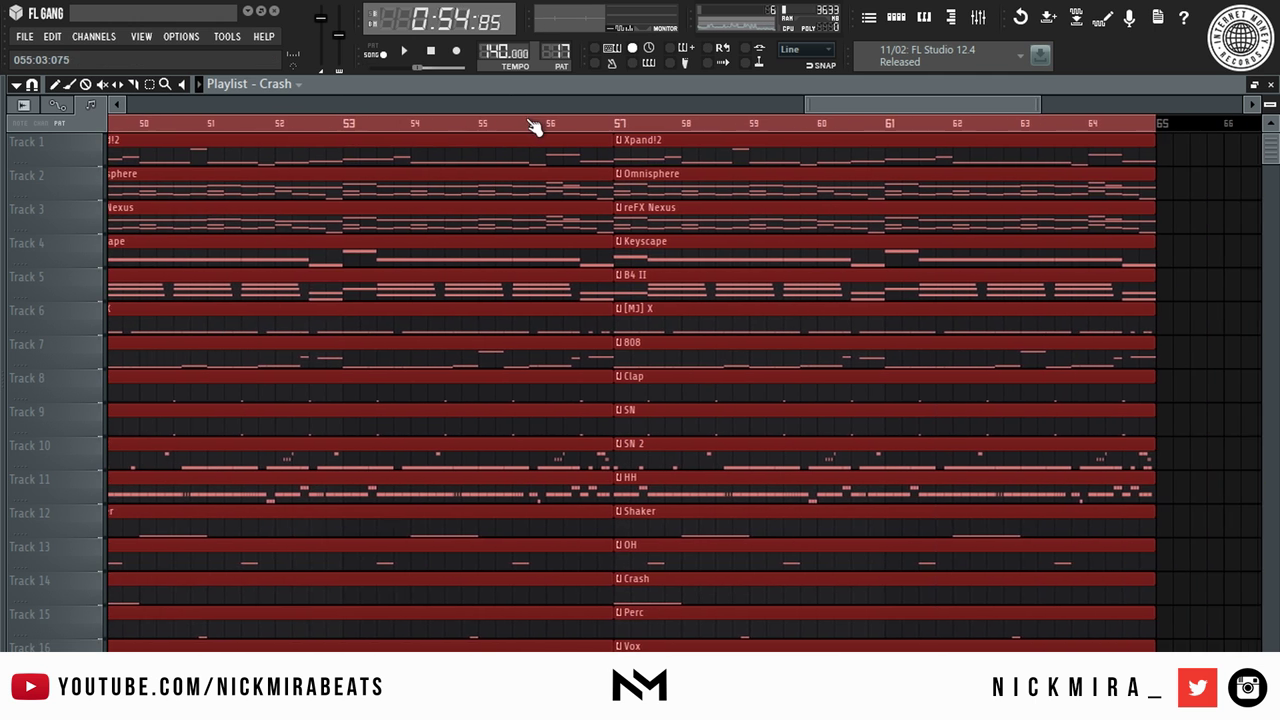
scroll(533, 127, down, 6)
key(ctrl+d)
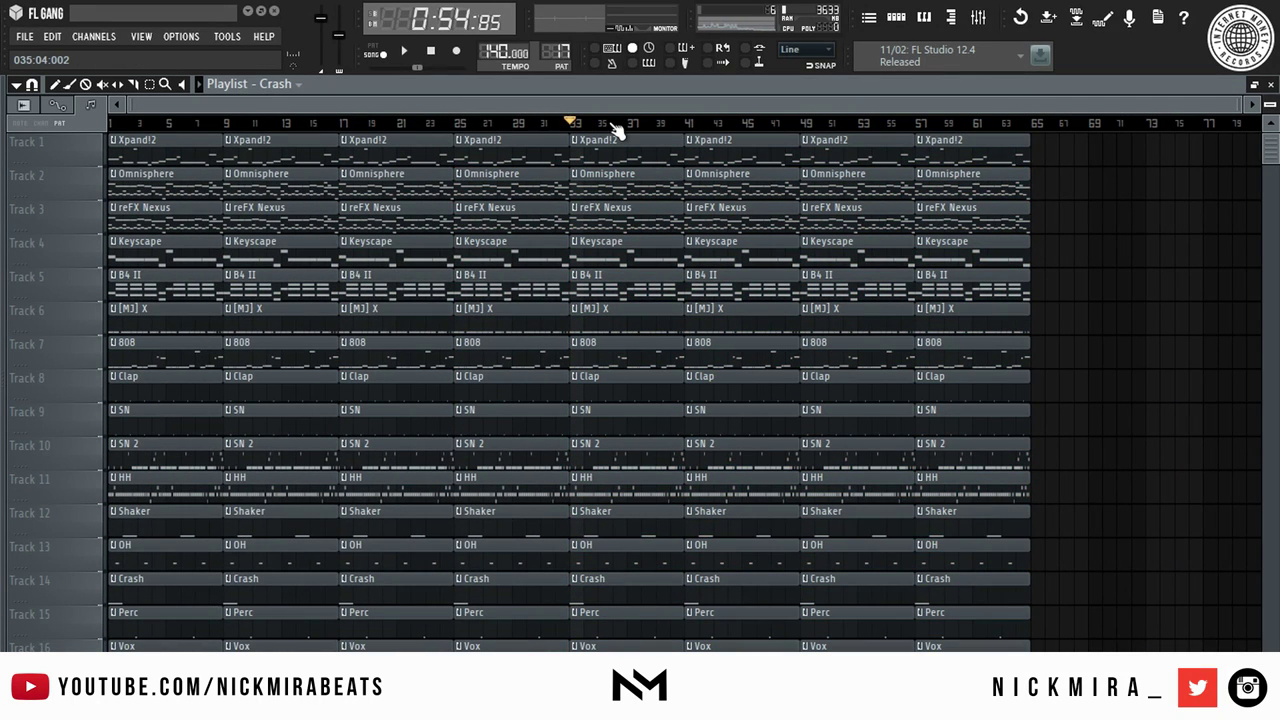
Return the playhead to bar 1 and delete the clips on Tracks 3 to 16 in bars 1 to 8.
mouse_move(611, 124)
mouse_down()
mouse_move(1010, 167)
mouse_move(794, 200)
mouse_move(42, 203)
mouse_up()
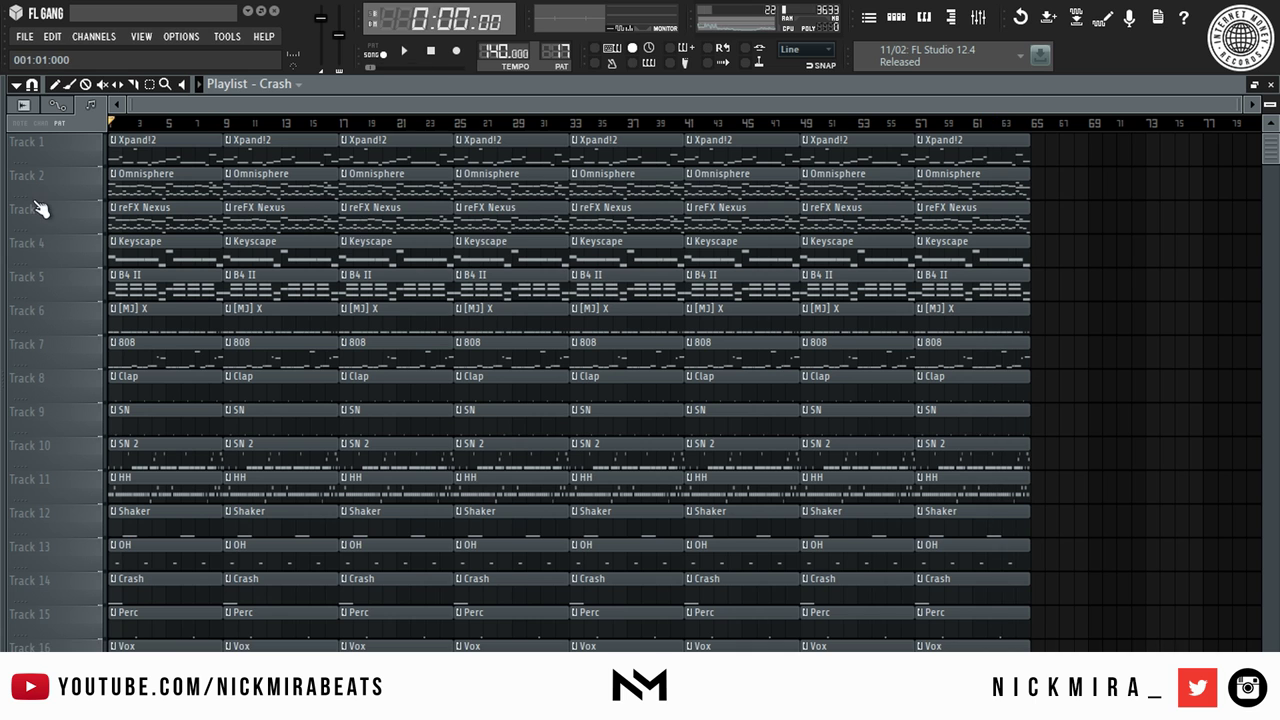
scroll(113, 127, up, 8)
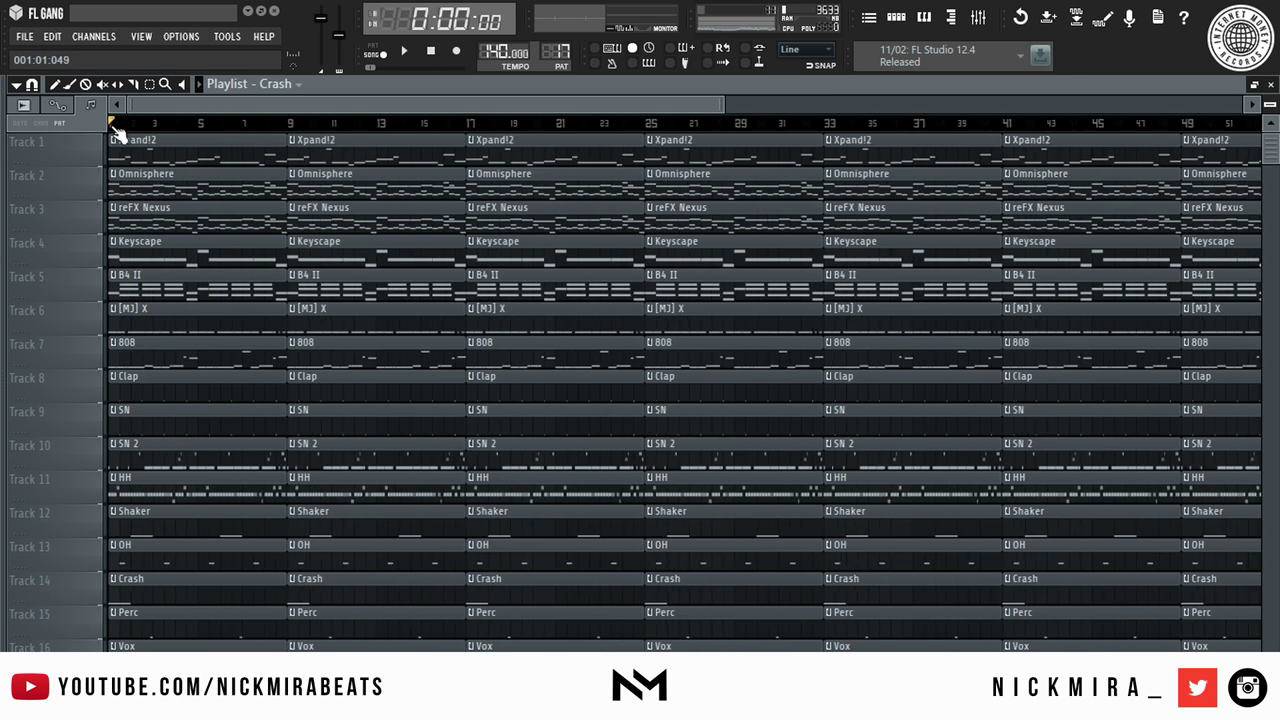
key(space)
key(space)
drag(283, 288, 277, 643)
key(space)
key(space)
right_click(240, 255)
right_click(246, 227)
key(space)
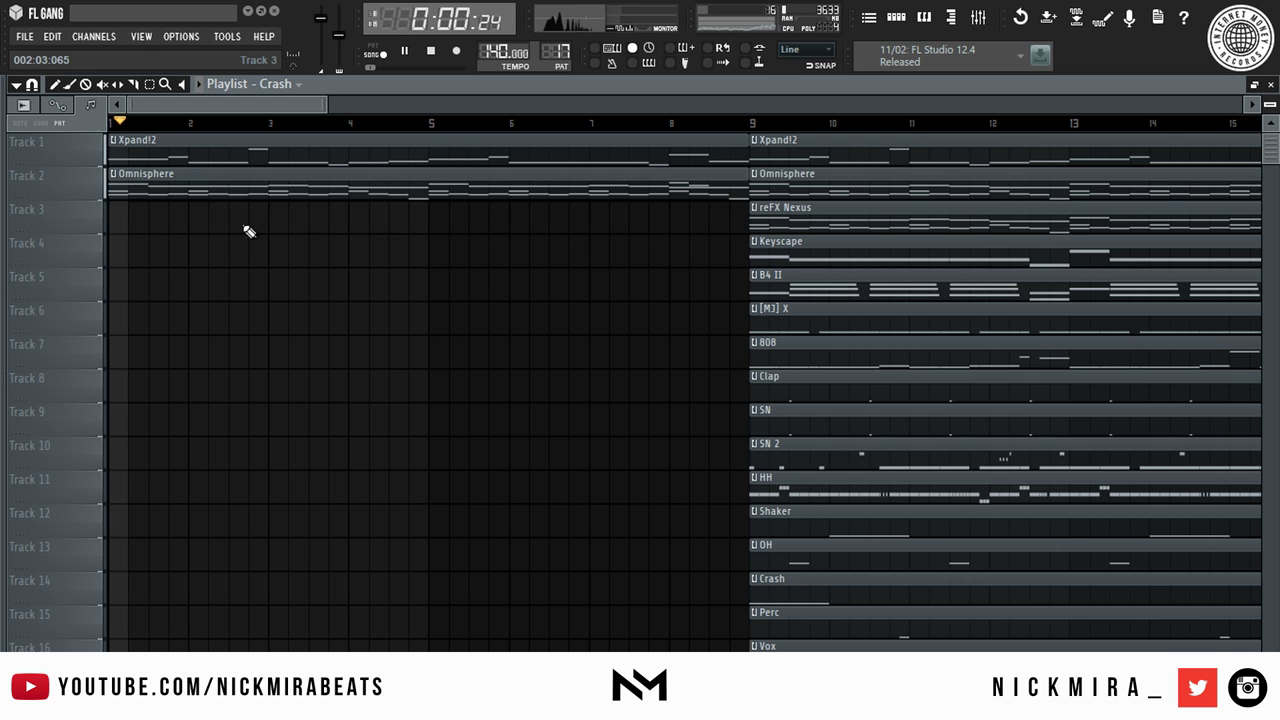
Rework the intro in bars 1 to 8 to contain only the Omnisphere and reFX Nexus clips, auditioning it.
key(space)
right_click(260, 171)
key(space)
key(space)
right_click(533, 163)
key(space)
mouse_move(823, 177)
mouse_down()
mouse_move(820, 231)
mouse_move(602, 221)
mouse_move(184, 237)
mouse_up()
key(space)
key(space)
ctrl+click(363, 335)
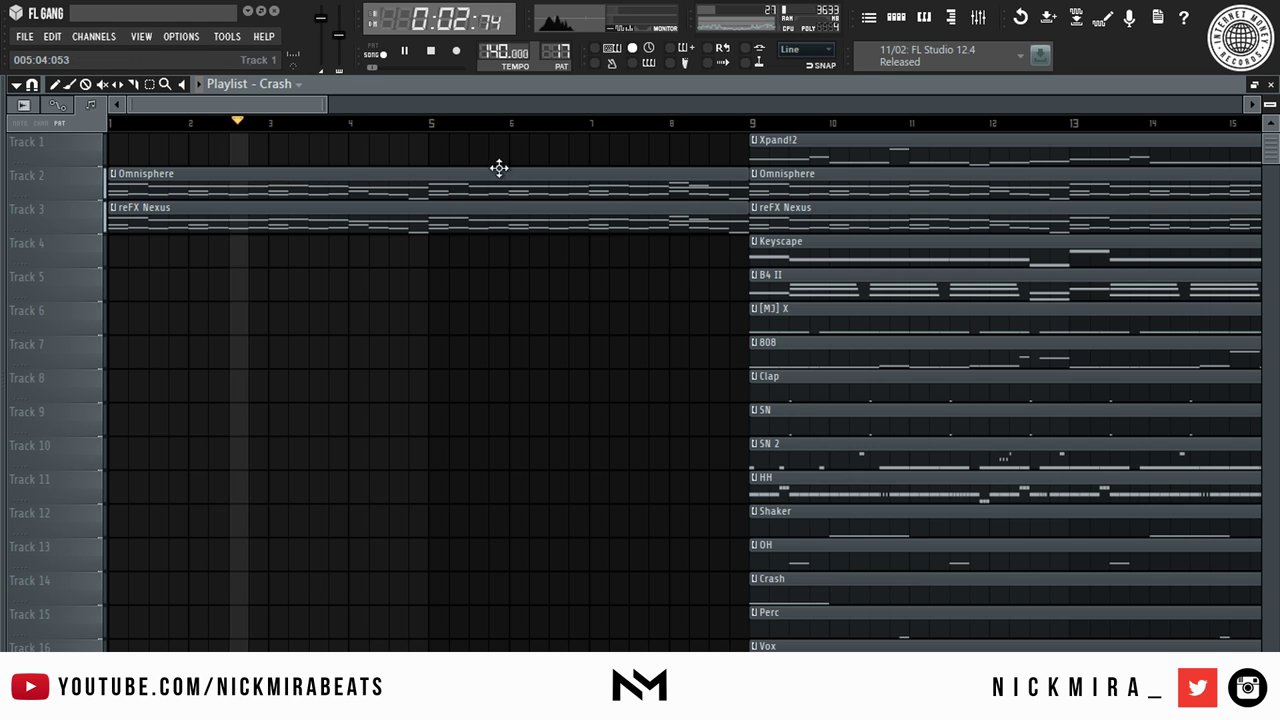
Delete the Xpand!2 clip from bars 9 to 16 and dismiss the CCleaner update notice.
scroll(452, 131, down, 3)
scroll(452, 131, down, 1)
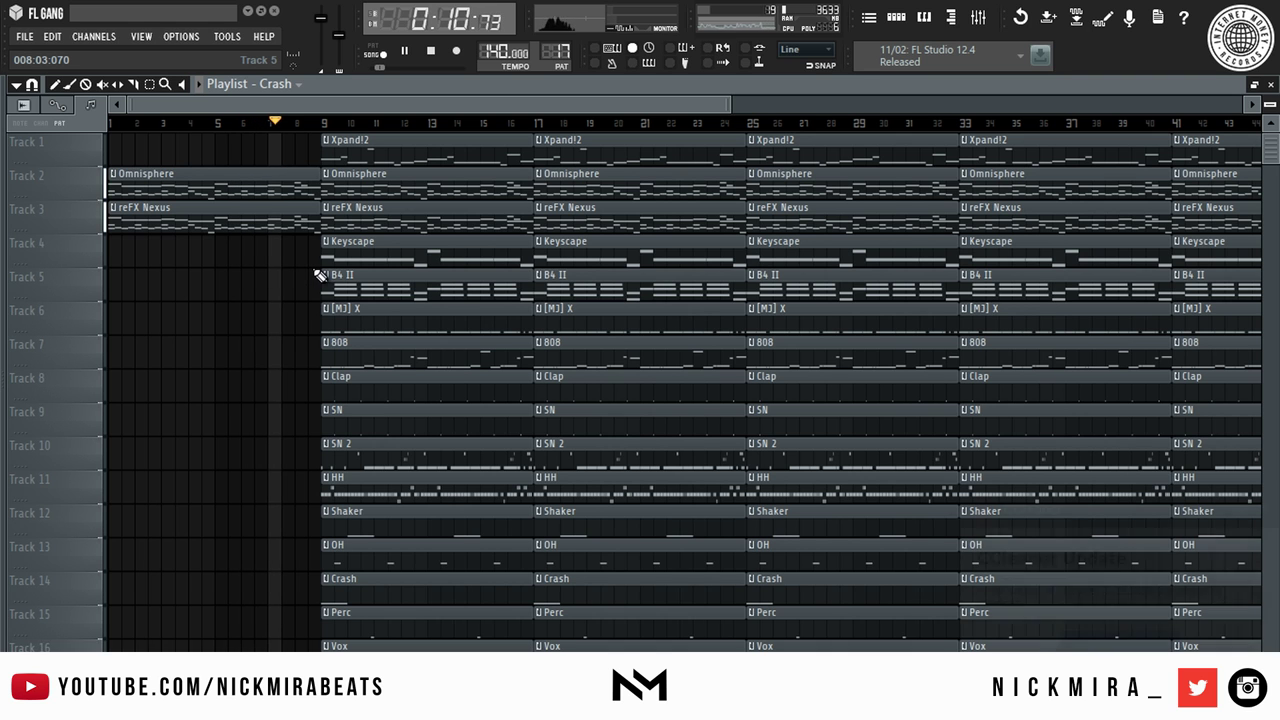
scroll(320, 275, down, 1)
scroll(413, 215, up, 1)
right_click(420, 163)
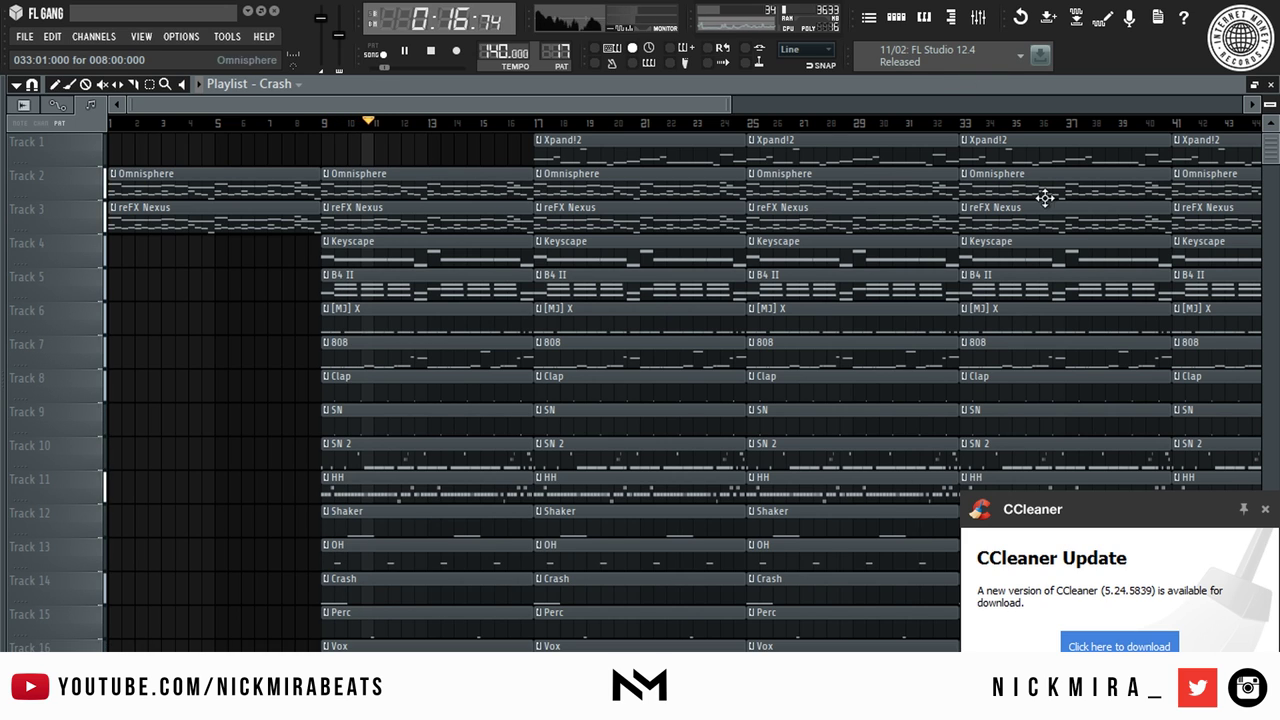
click(1265, 509)
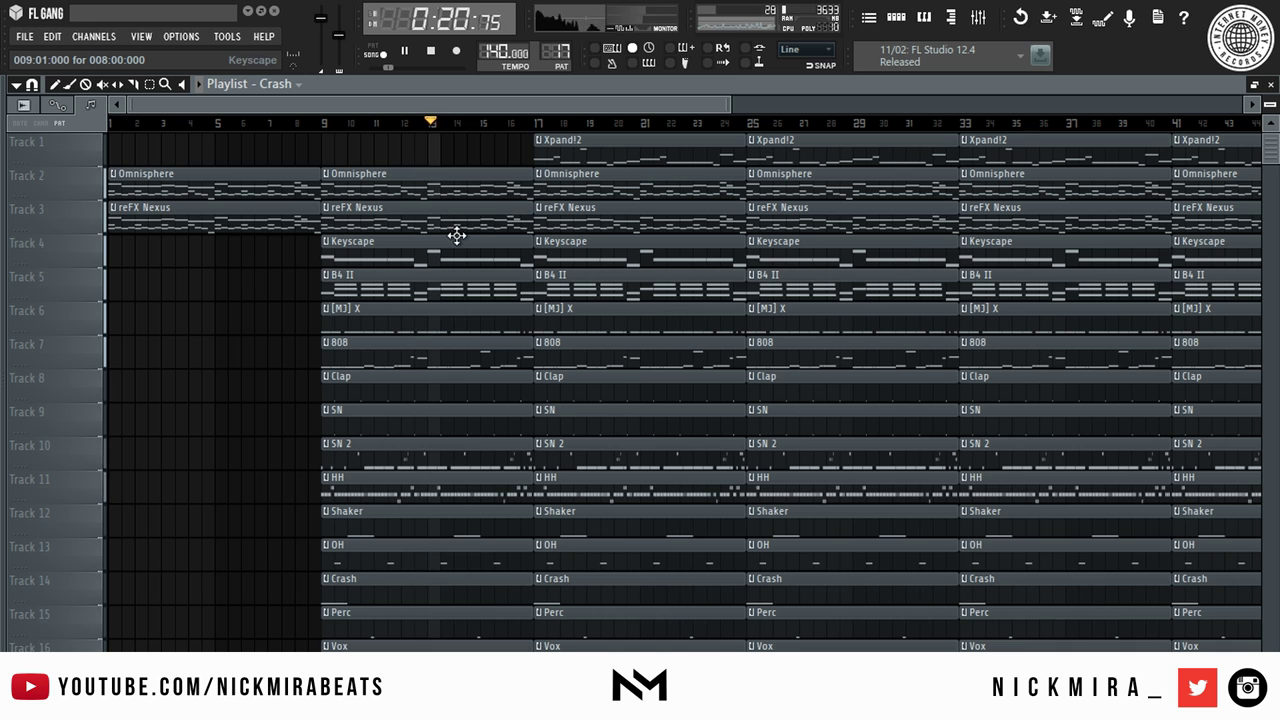
Lower the Xpand!2 mixer track to -15.1 dB and close the mixer.
click(978, 18)
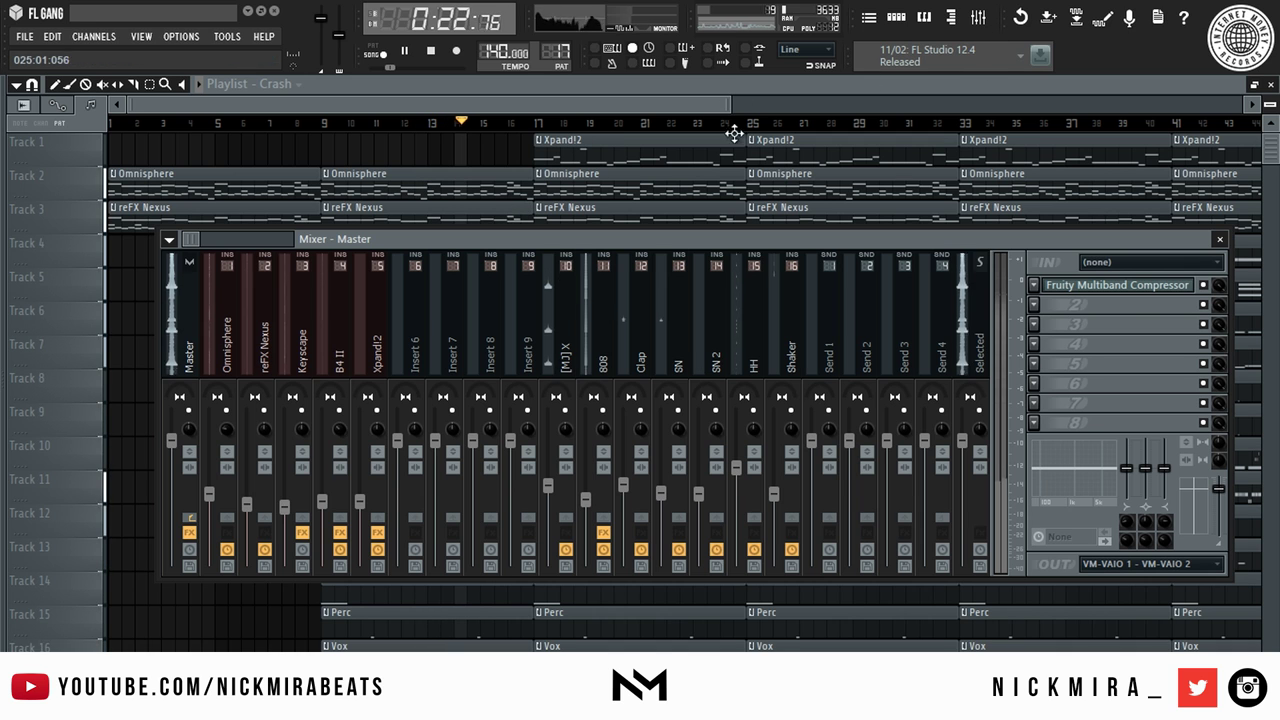
drag(368, 477, 361, 514)
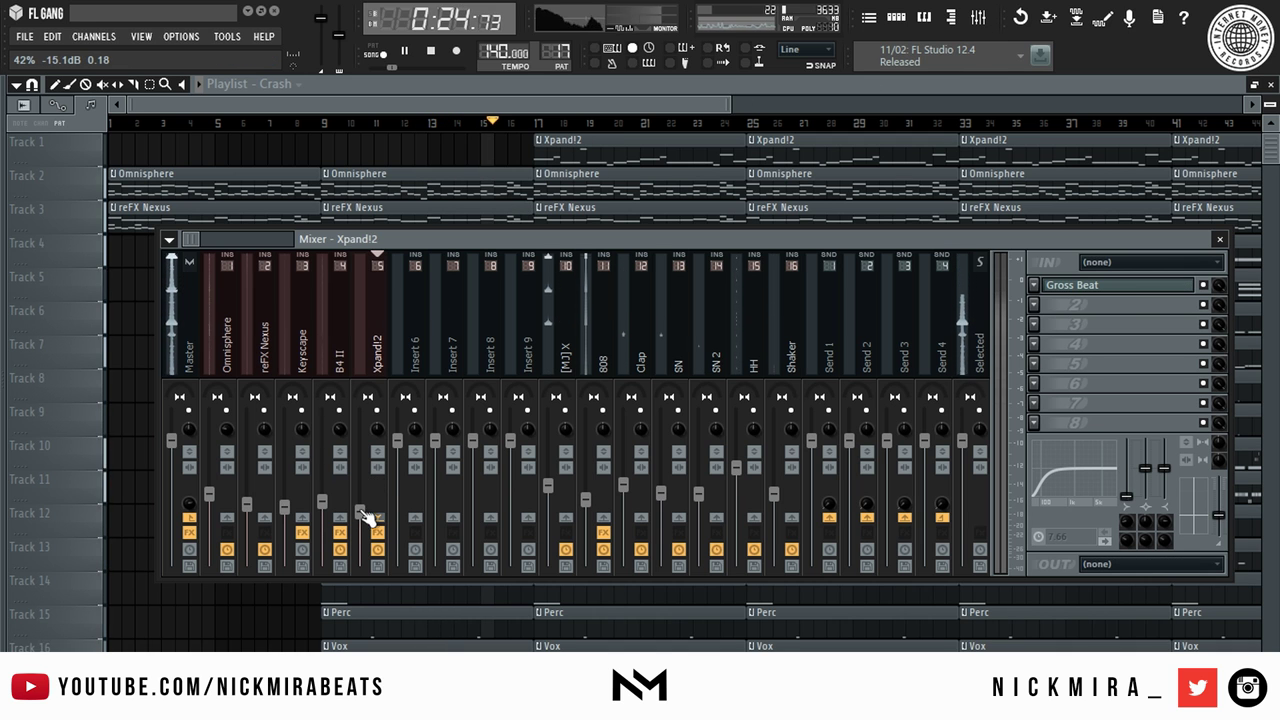
key(F9)
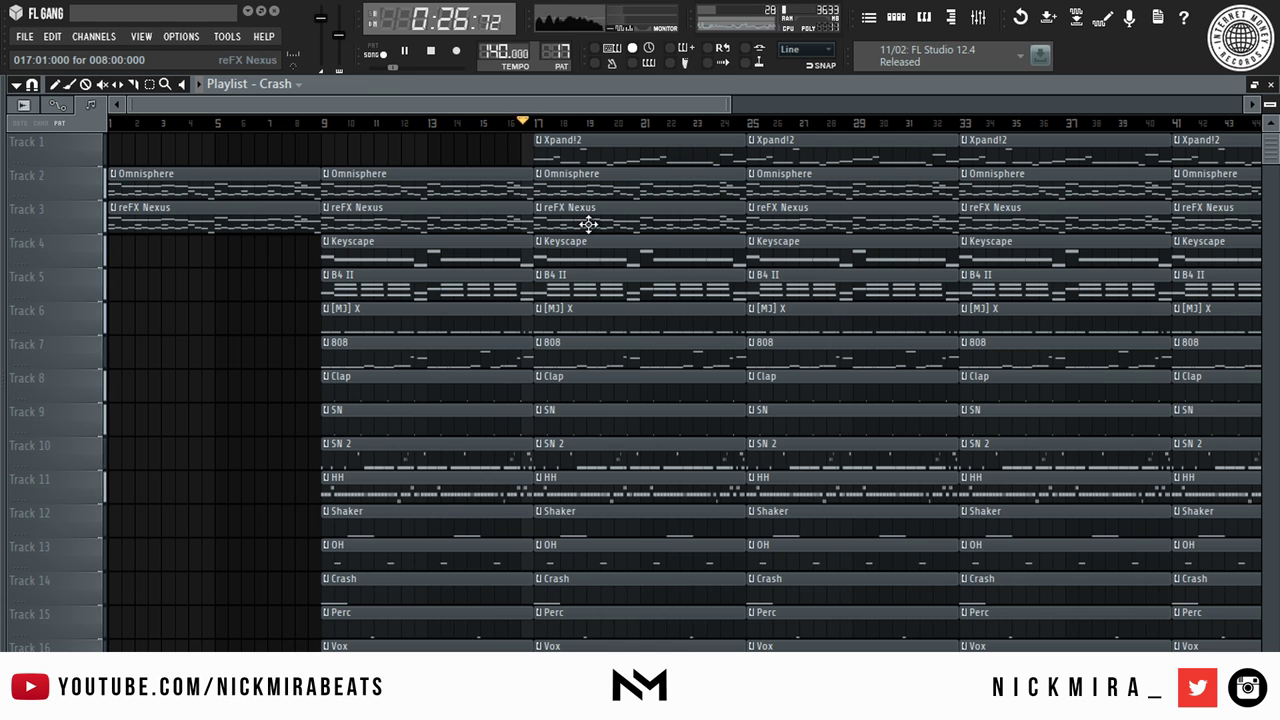
Try removing the [MJ] X and 808 clips from bars 25 to 32, and undo the deletion.
scroll(562, 110, down, 3)
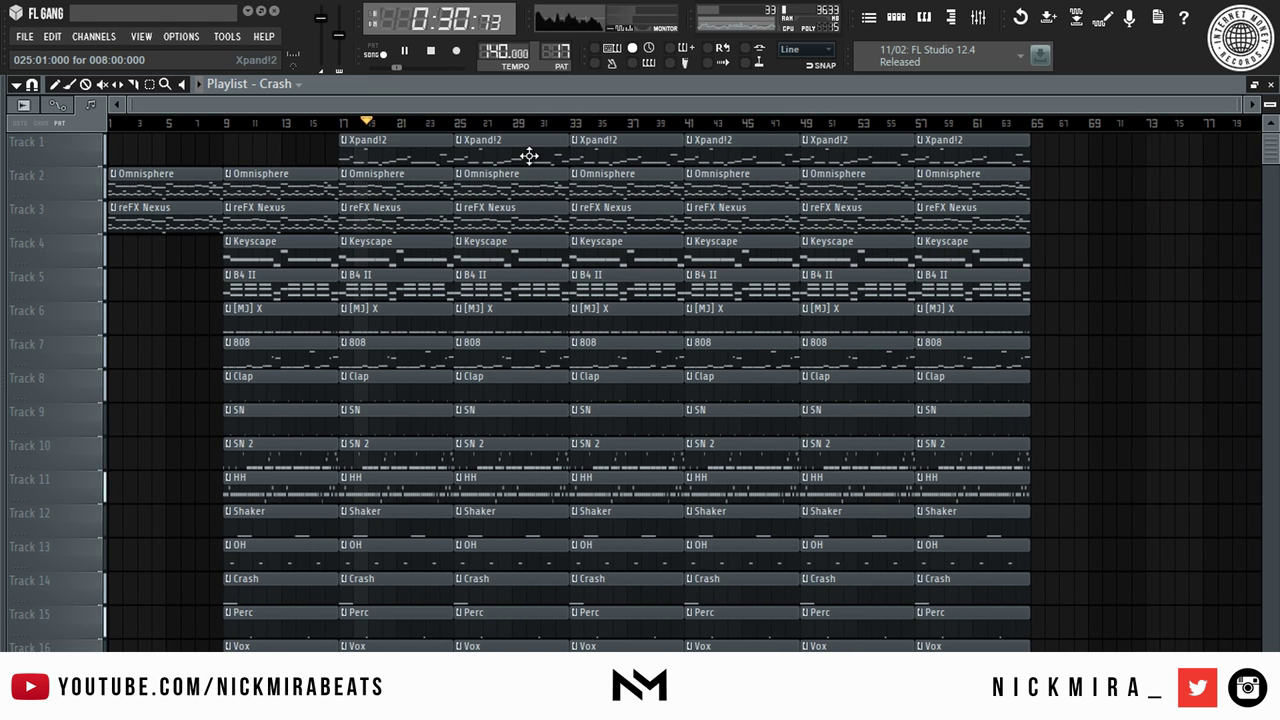
drag(486, 323, 469, 357)
right_click(498, 354)
right_click(508, 322)
key(ctrl+z)
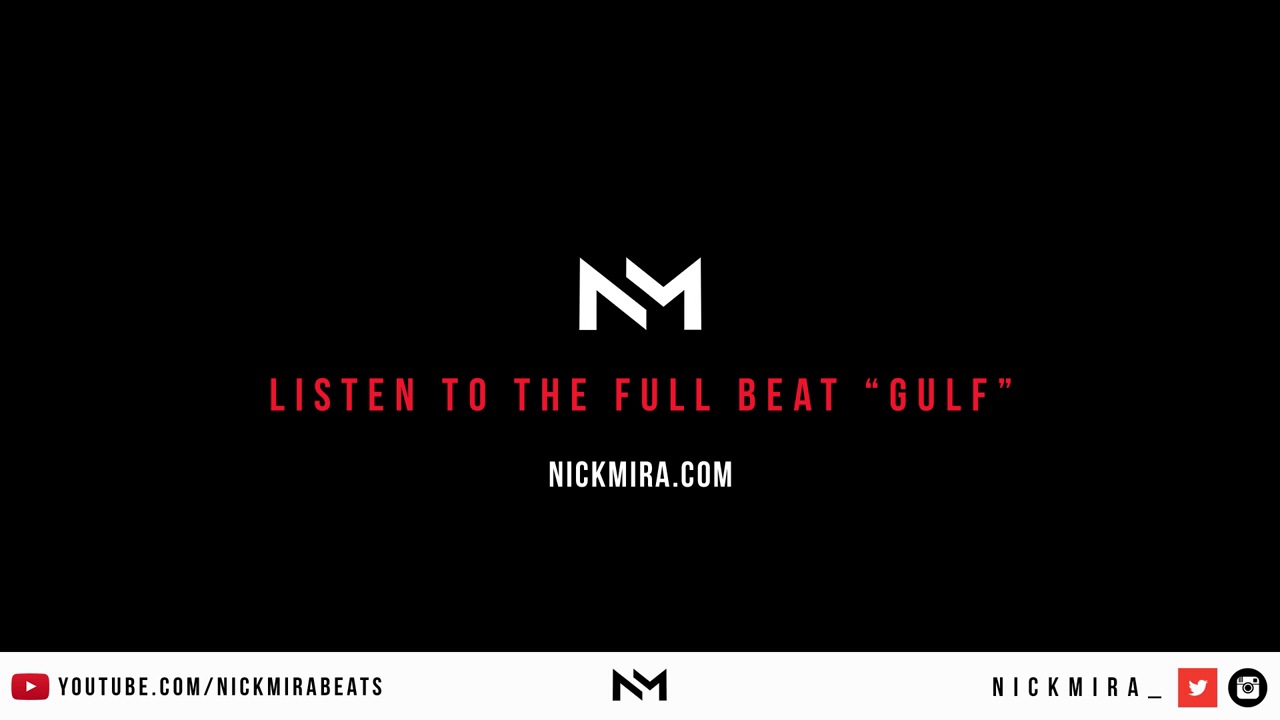